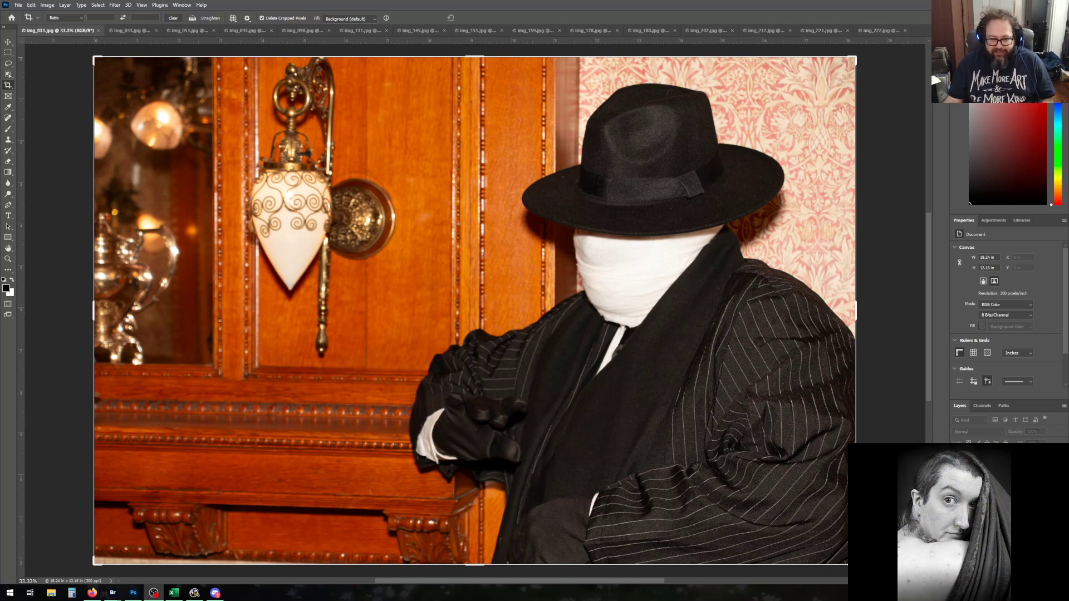
Step: Turn on automatic hiding of the Windows taskbar in desktop mode and close the taskbar settings
right_click(793, 591)
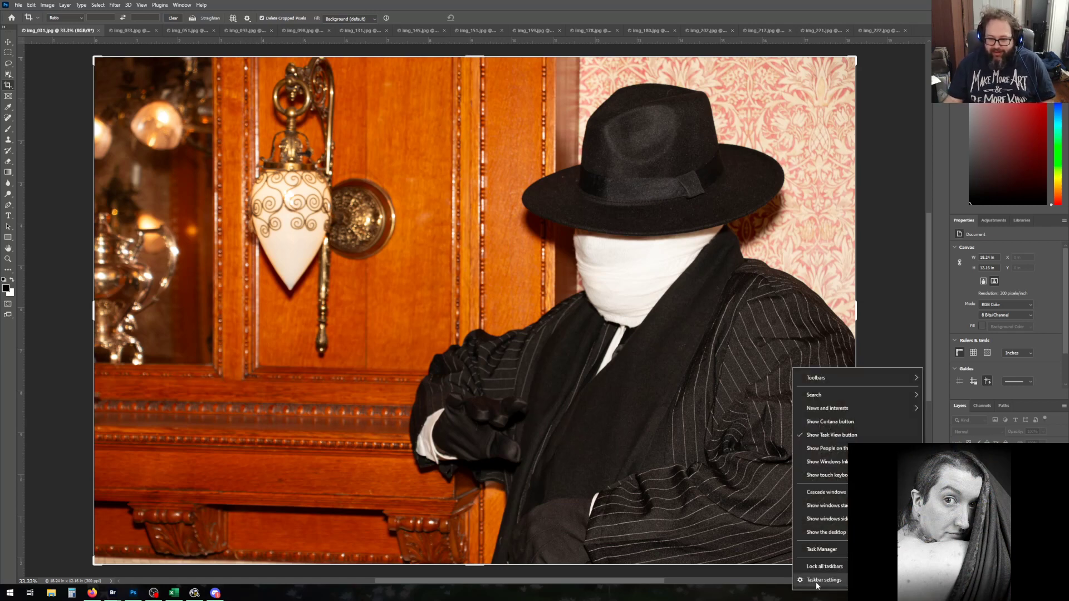
click(817, 580)
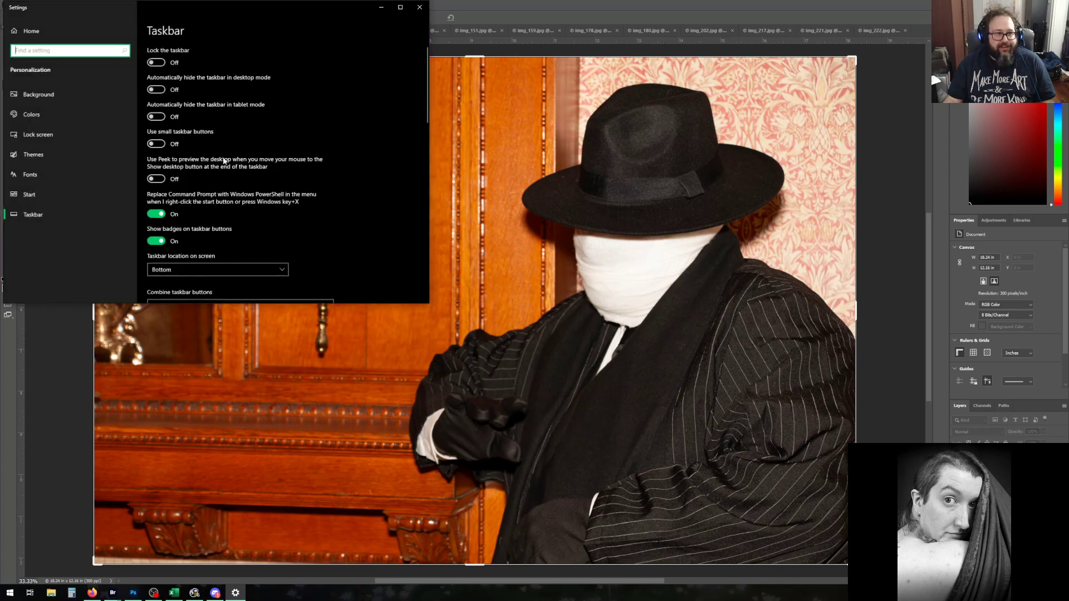
click(156, 90)
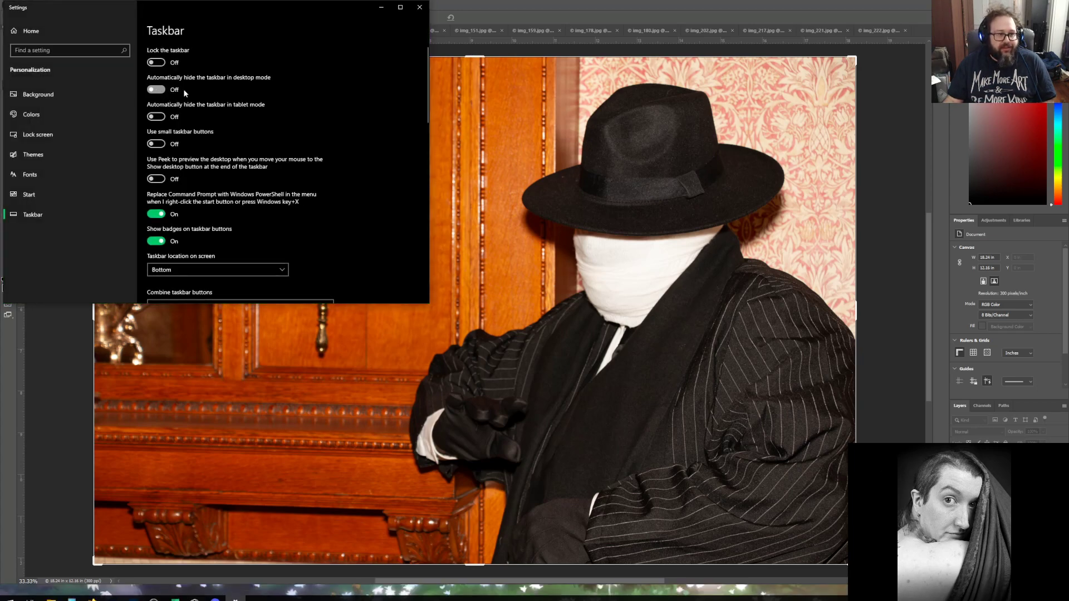
click(419, 7)
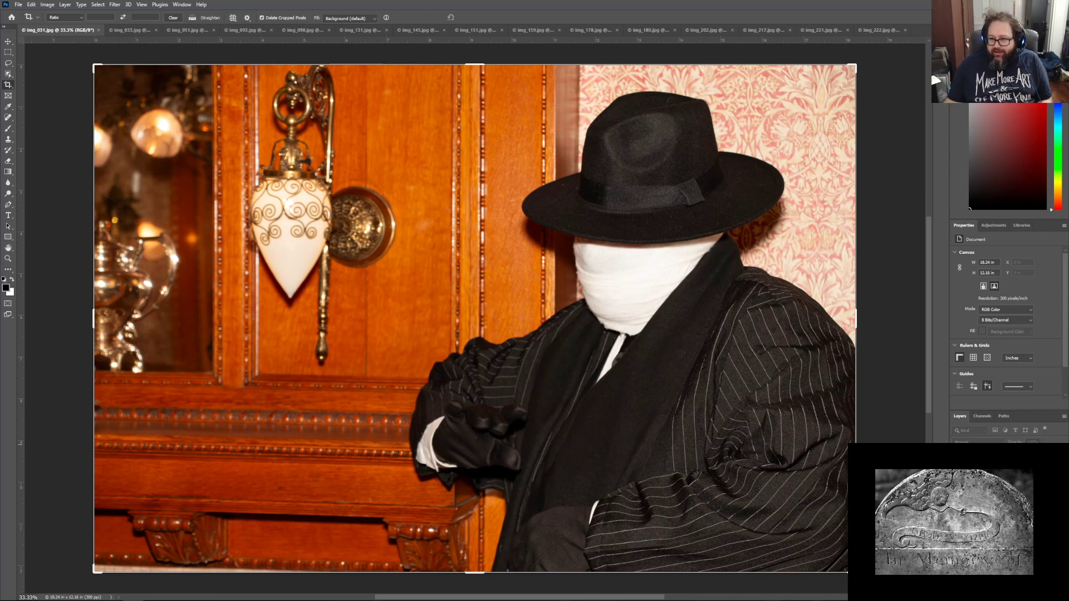
Step: Duplicate the Background layer as Background copy and add a Curves adjustment with the black point at input 7
key(ctrl+j)
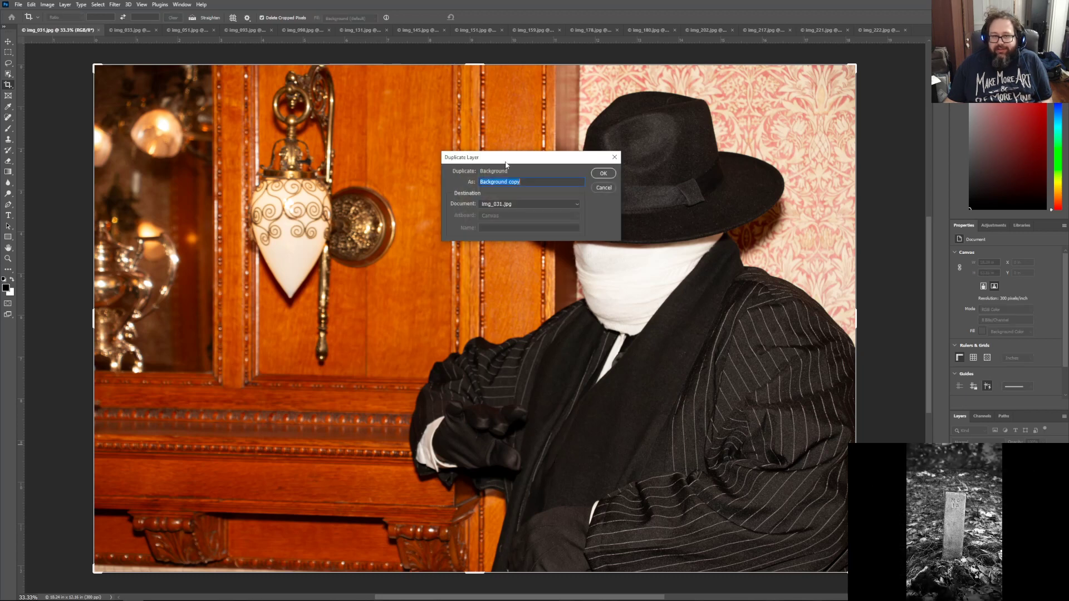
click(603, 173)
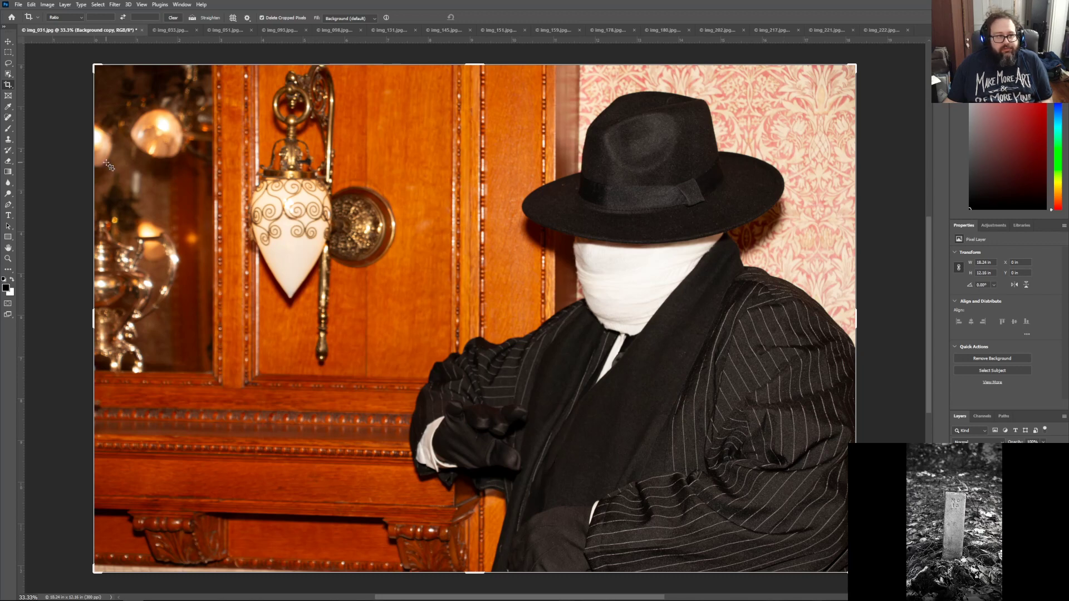
click(993, 226)
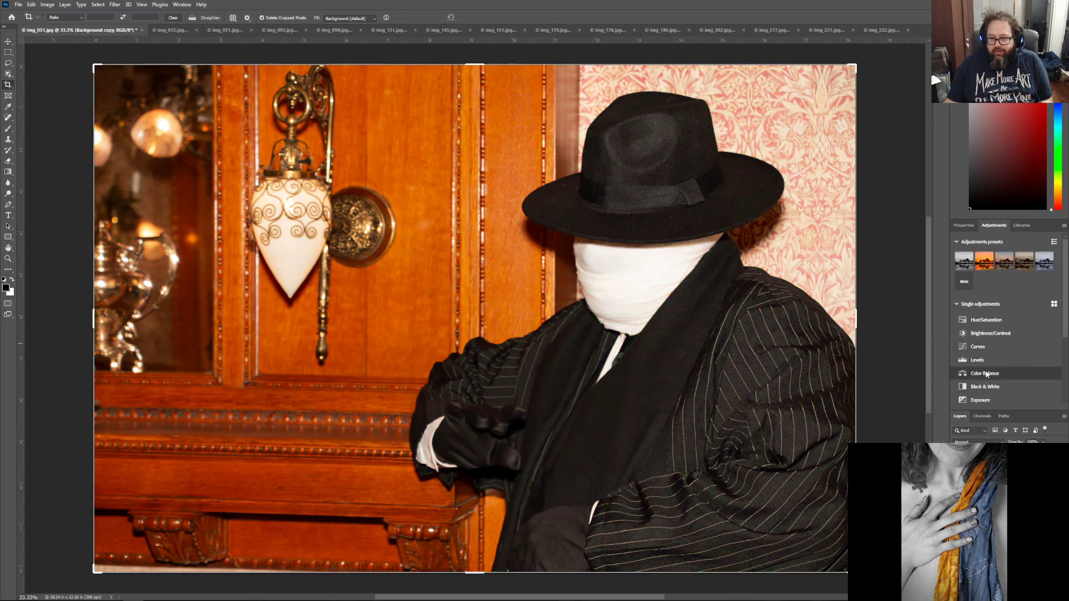
click(981, 348)
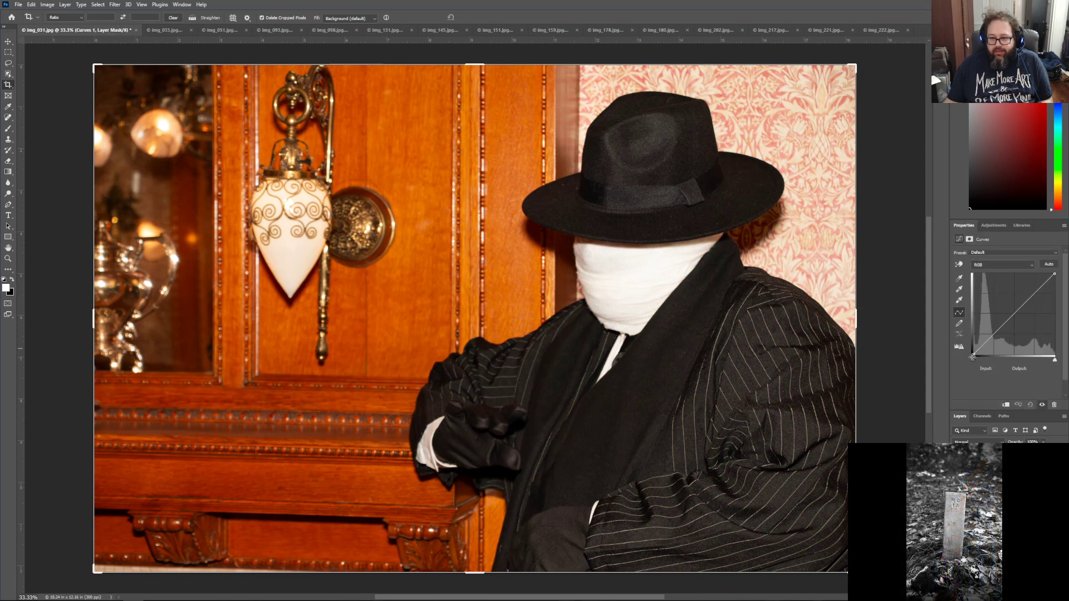
drag(973, 361, 978, 362)
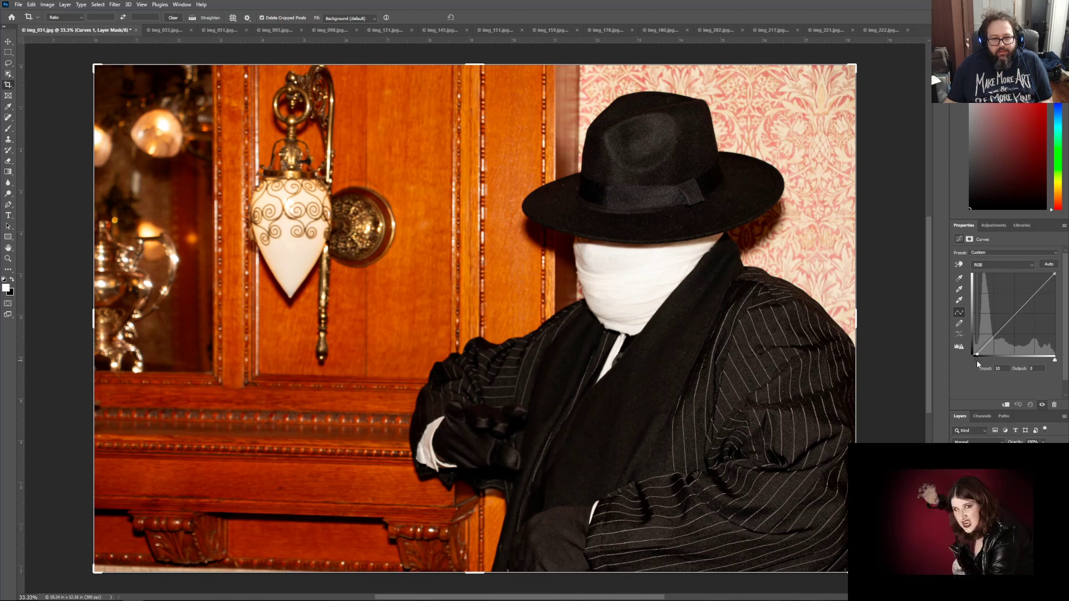
drag(977, 360, 975, 363)
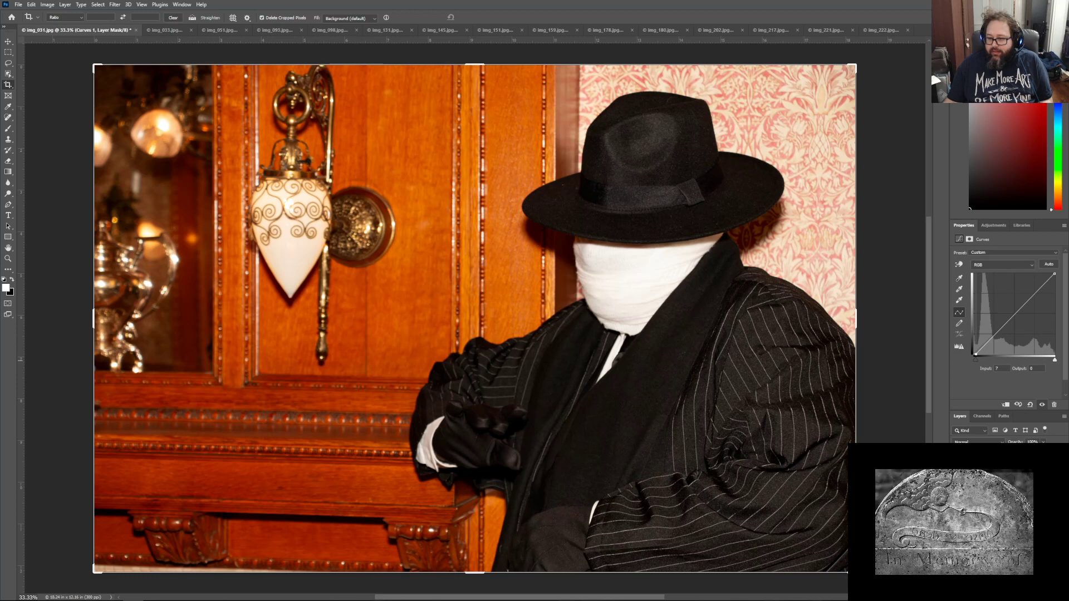
Step: Add a Hue/Saturation adjustment with master saturation at -20 and the Reds saturation lowered to about -15
click(994, 225)
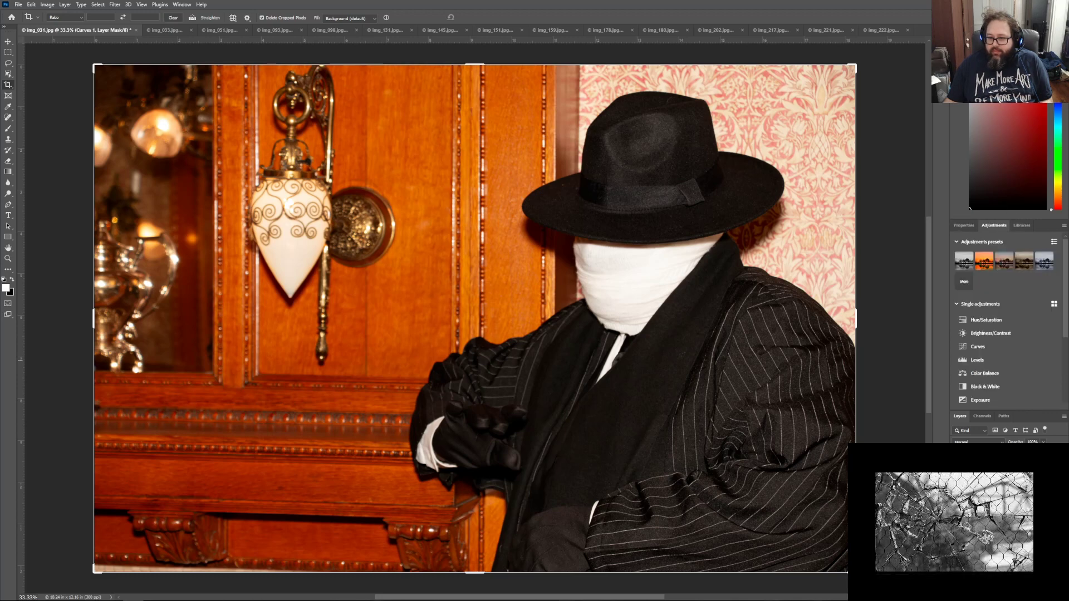
click(997, 321)
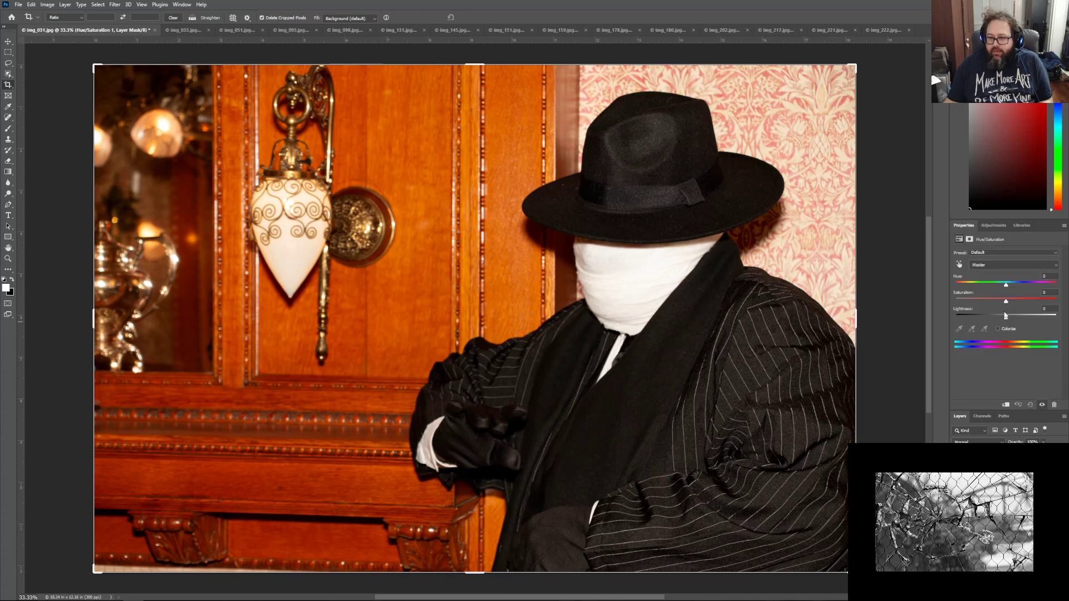
drag(1007, 304, 996, 303)
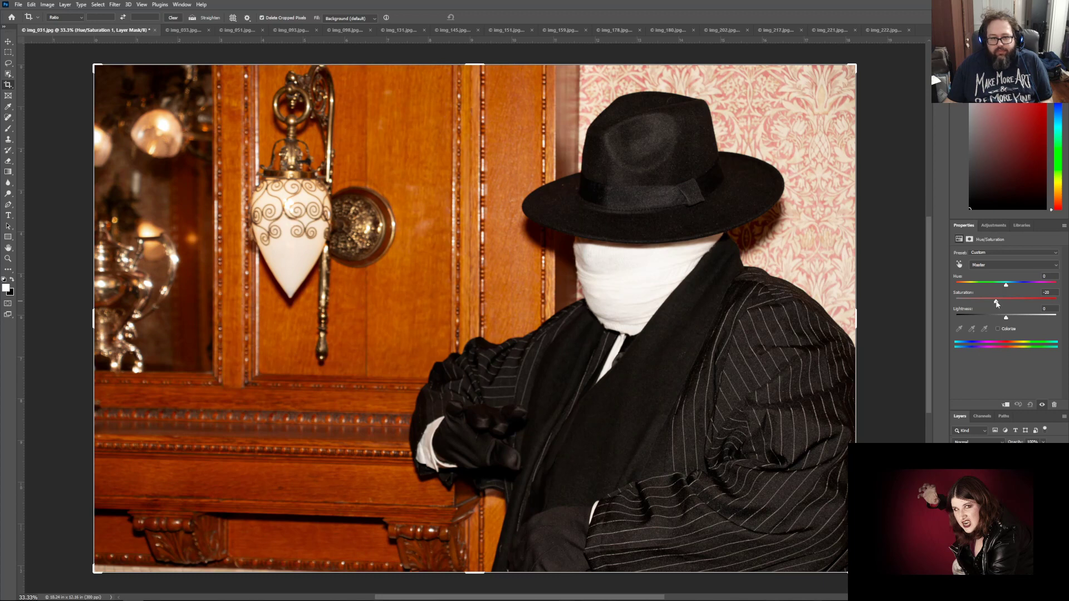
click(998, 265)
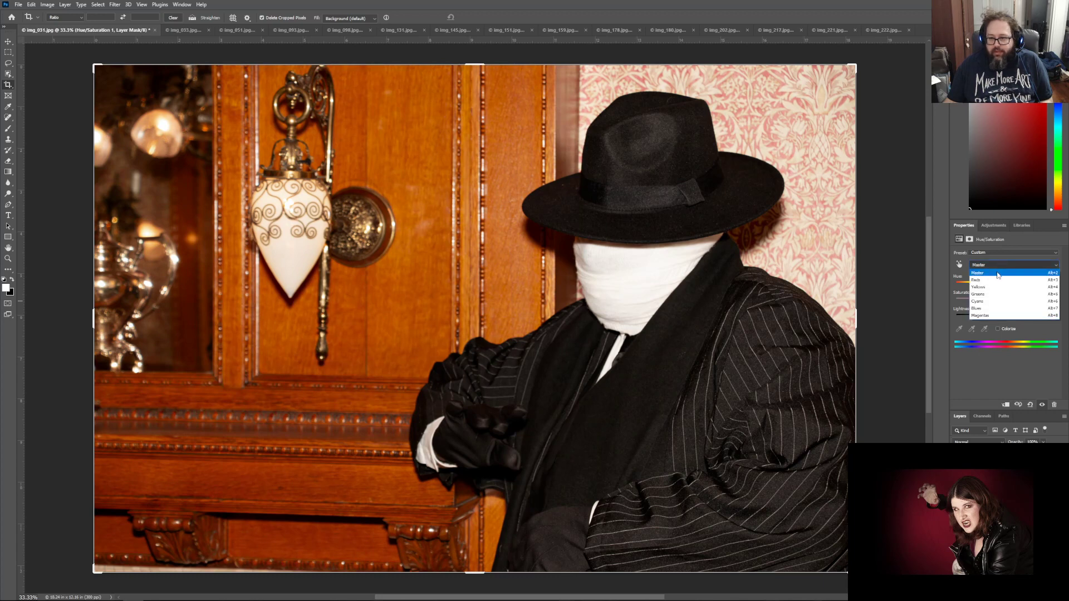
click(998, 274)
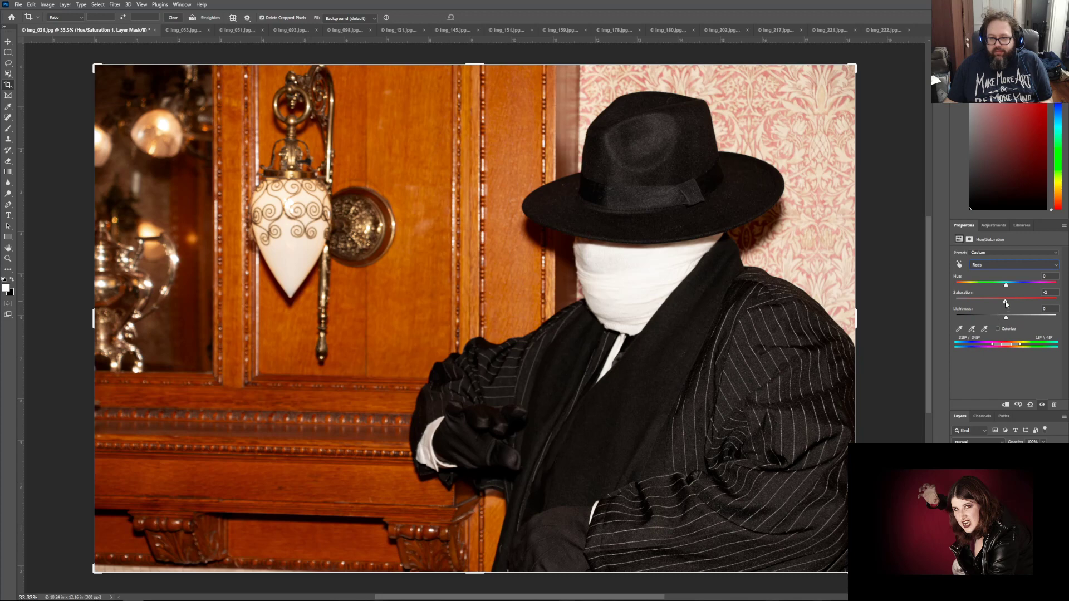
drag(1005, 303, 999, 303)
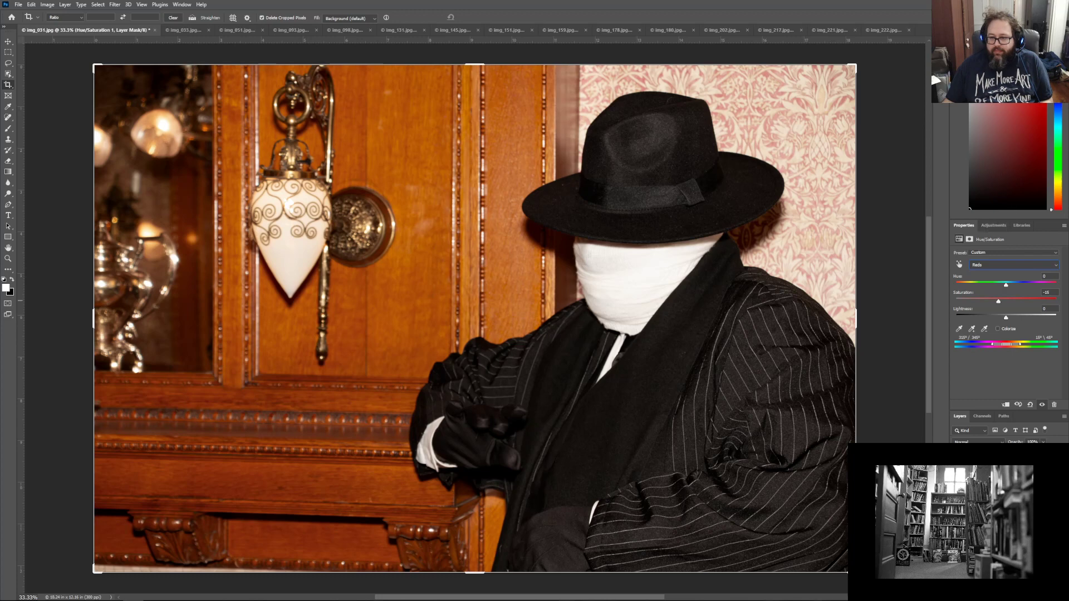
Step: Apply Auto Tone to the Background copy layer
click(1000, 483)
click(46, 5)
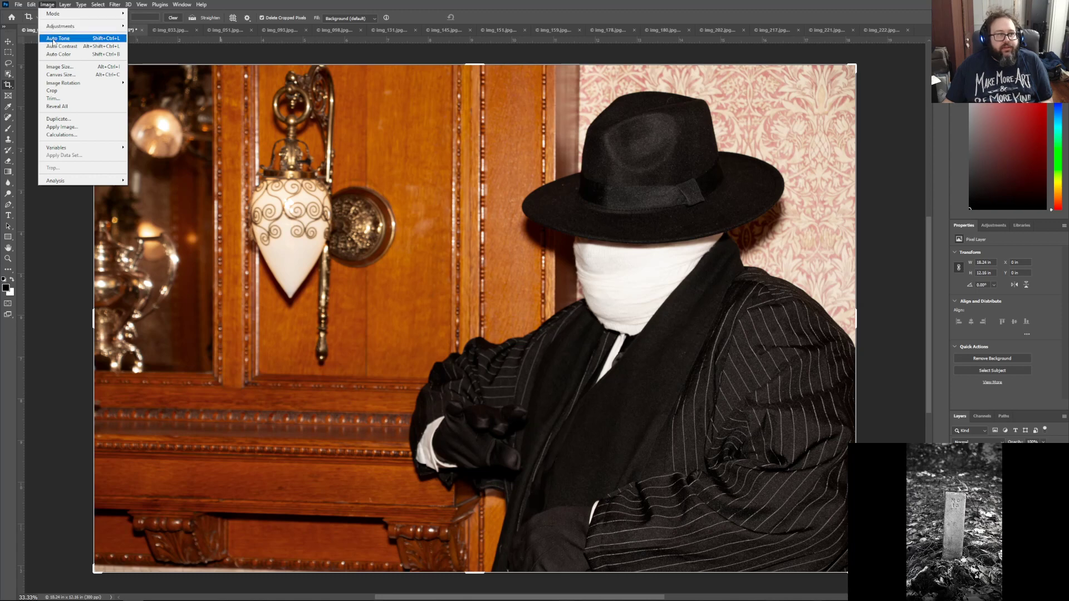
click(53, 39)
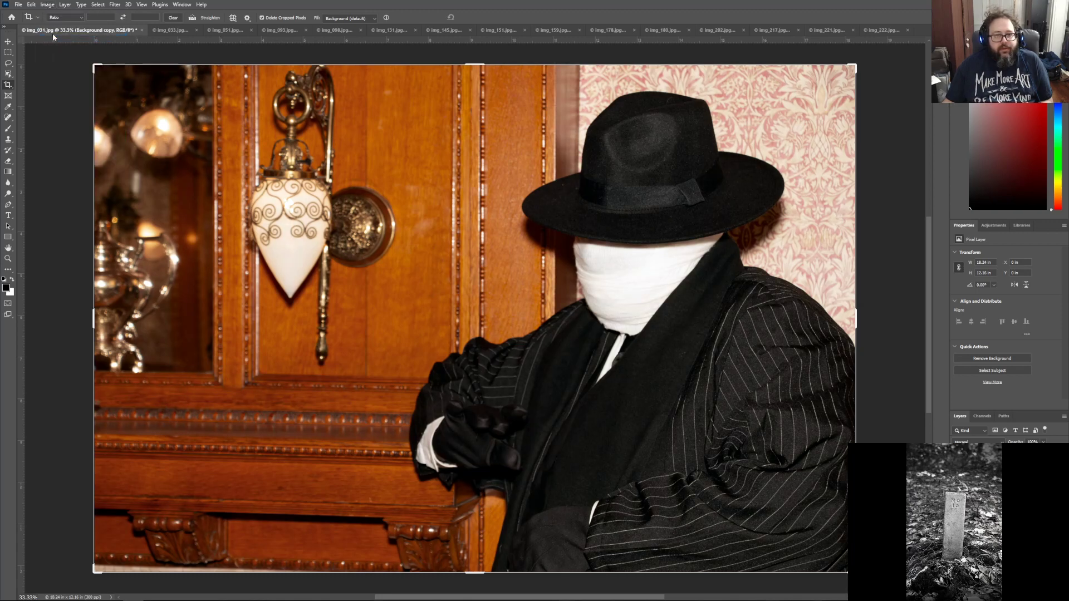
click(46, 7)
click(32, 13)
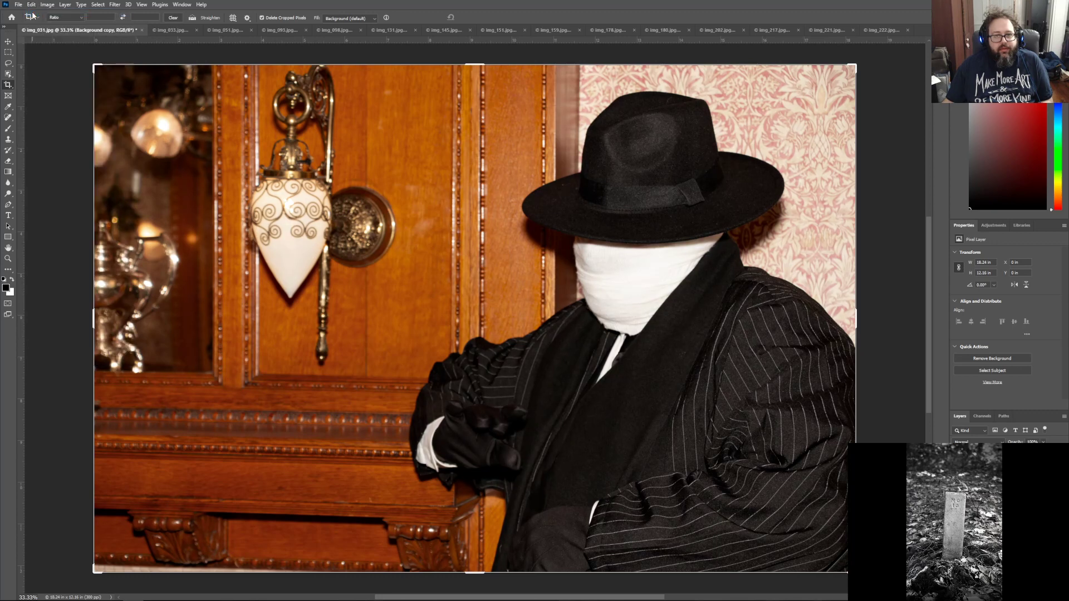
click(47, 5)
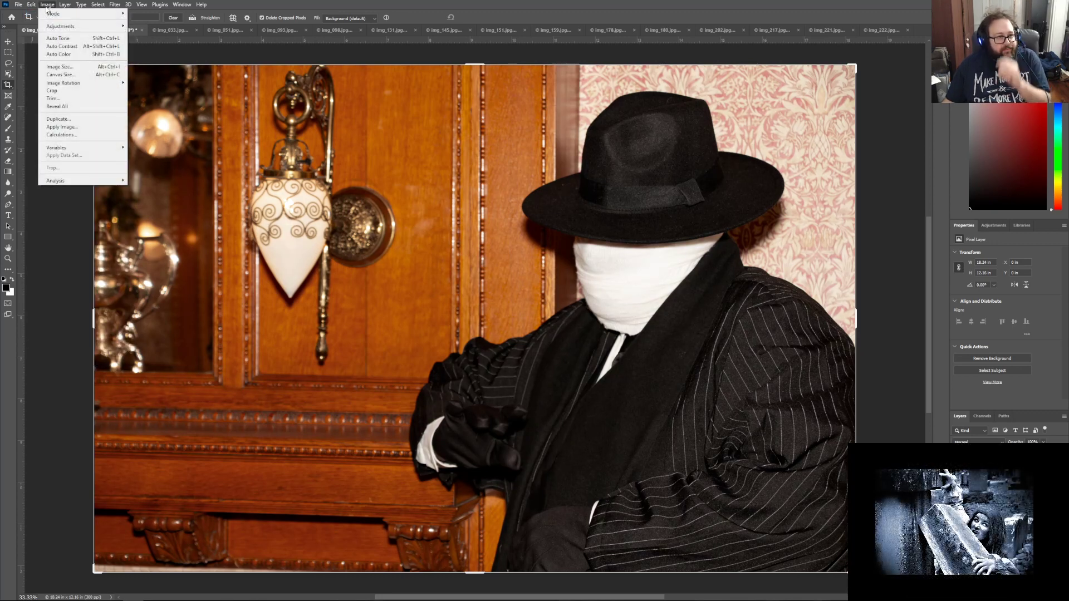
click(47, 6)
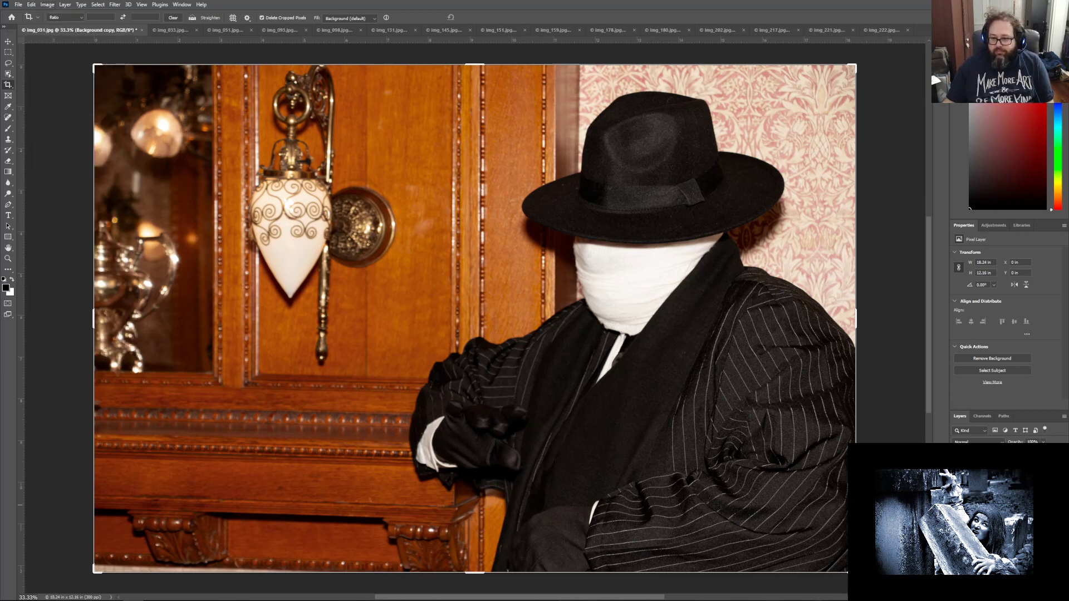
click(10, 44)
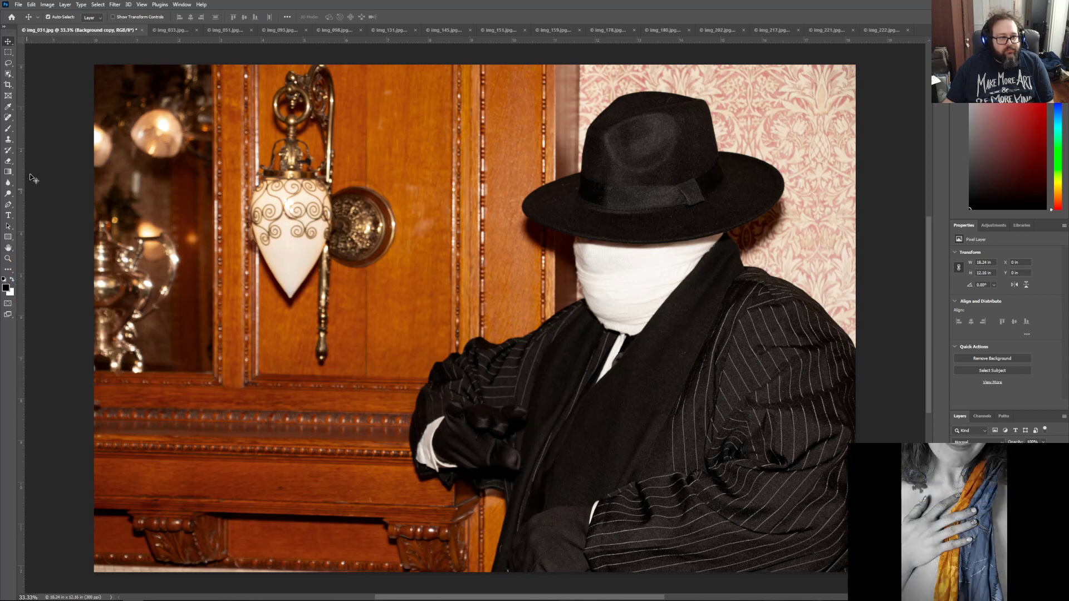
click(11, 86)
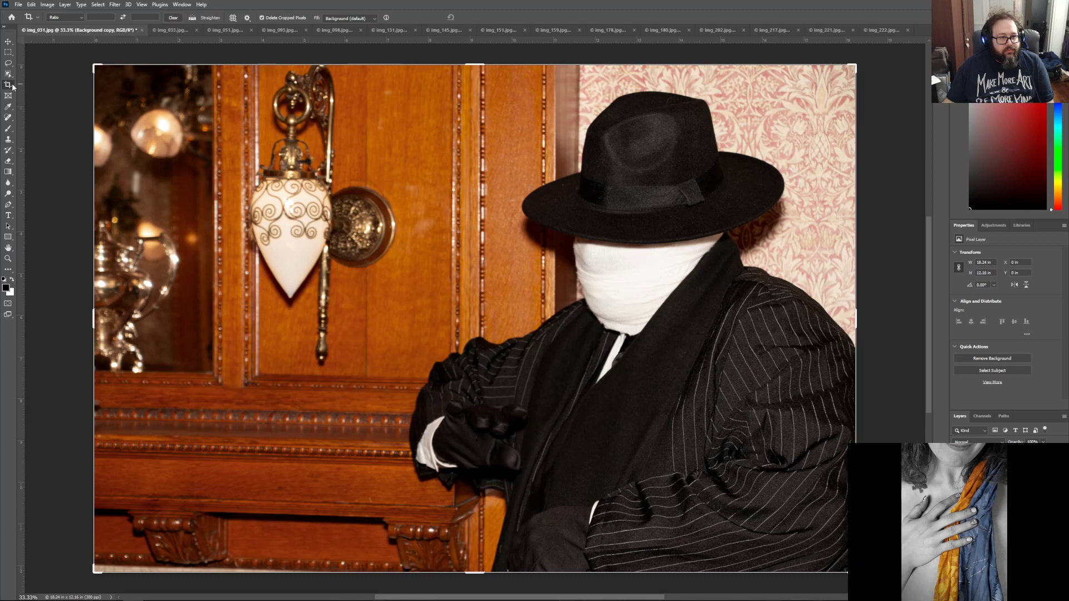
click(11, 45)
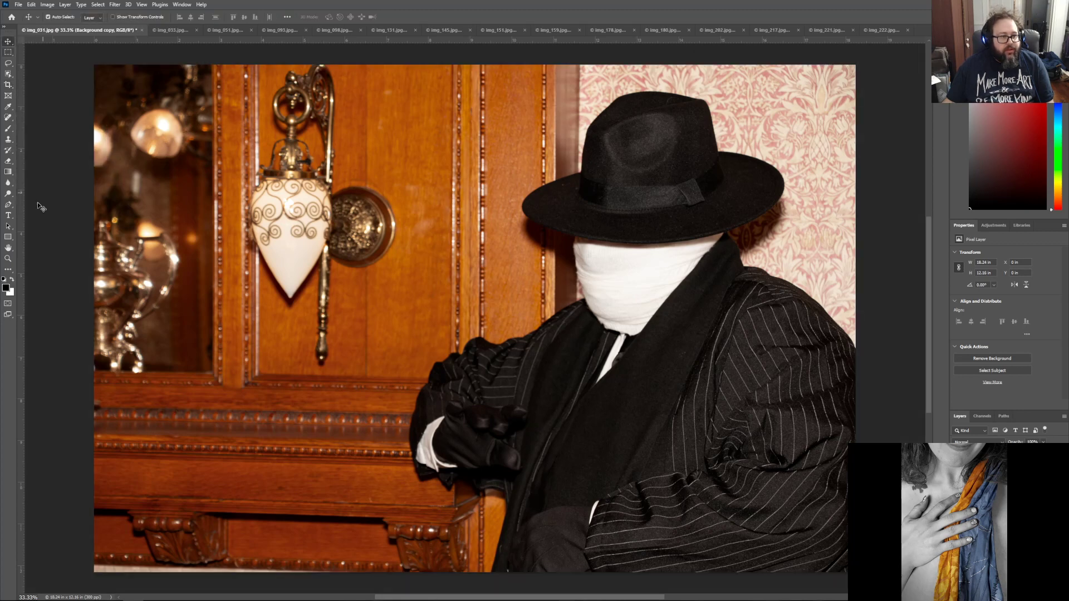
Step: Darken the photo's borders on Background copy with black gradients drawn inward from both left corners, the upper-right corner, and the left, top and bottom edges
click(13, 172)
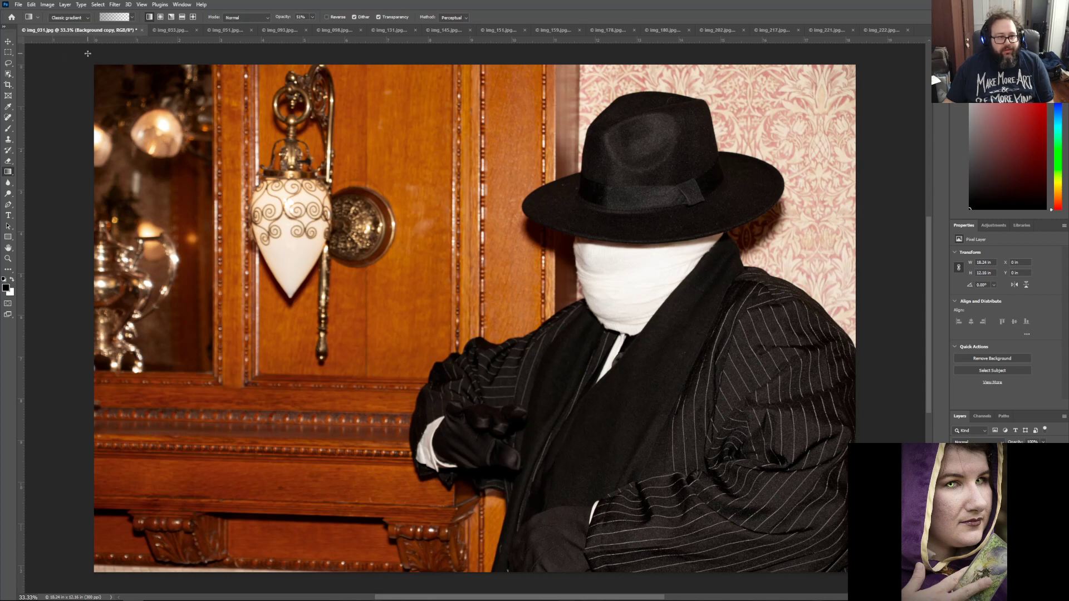
mouse_move(120, 96)
mouse_down()
mouse_move(206, 162)
mouse_move(271, 339)
mouse_up()
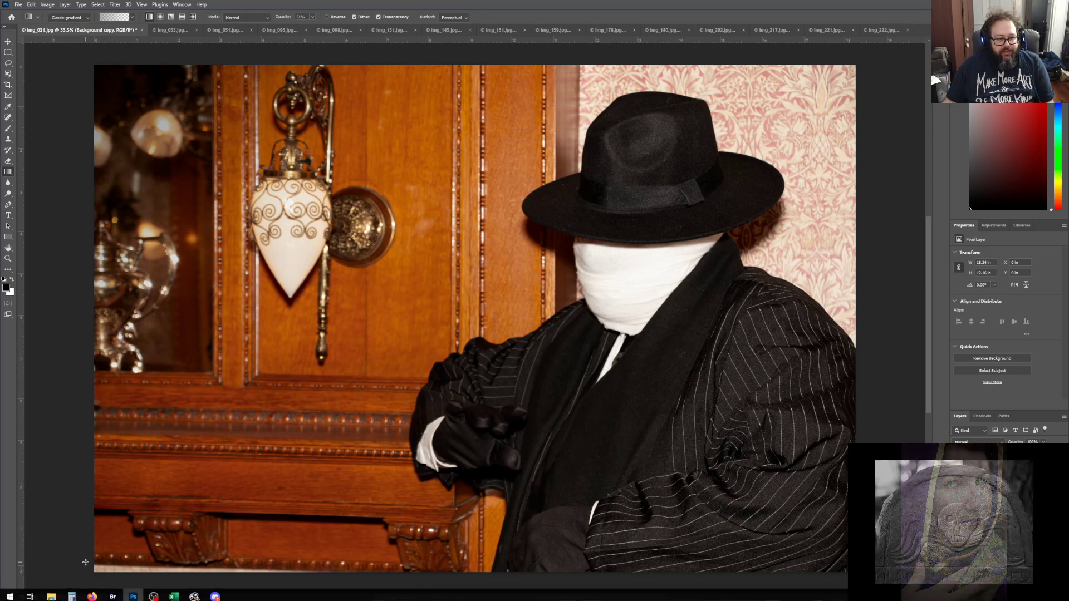
drag(82, 583, 339, 312)
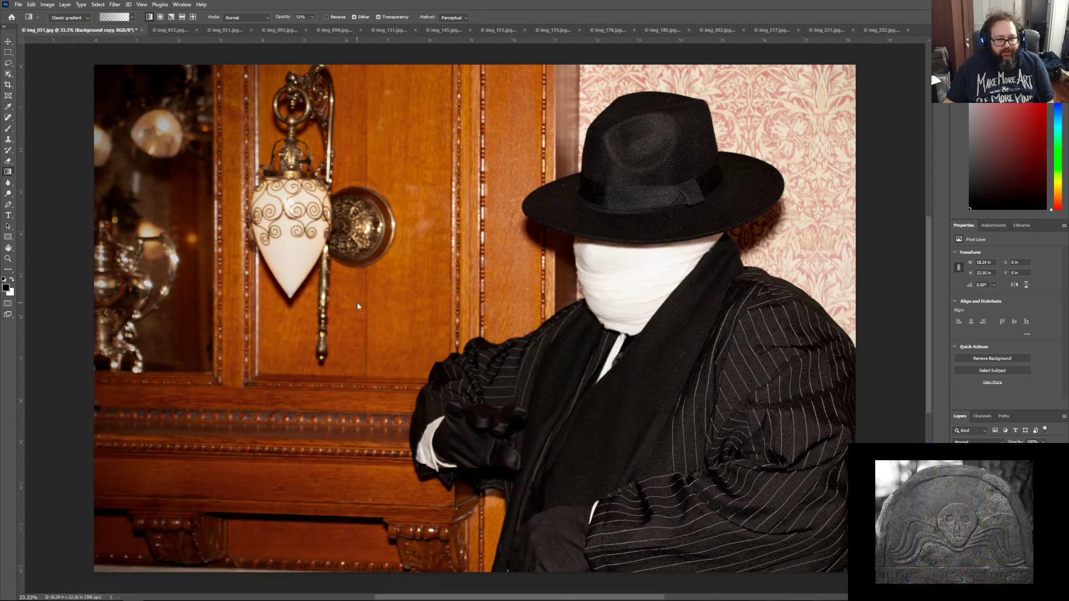
drag(70, 269, 324, 268)
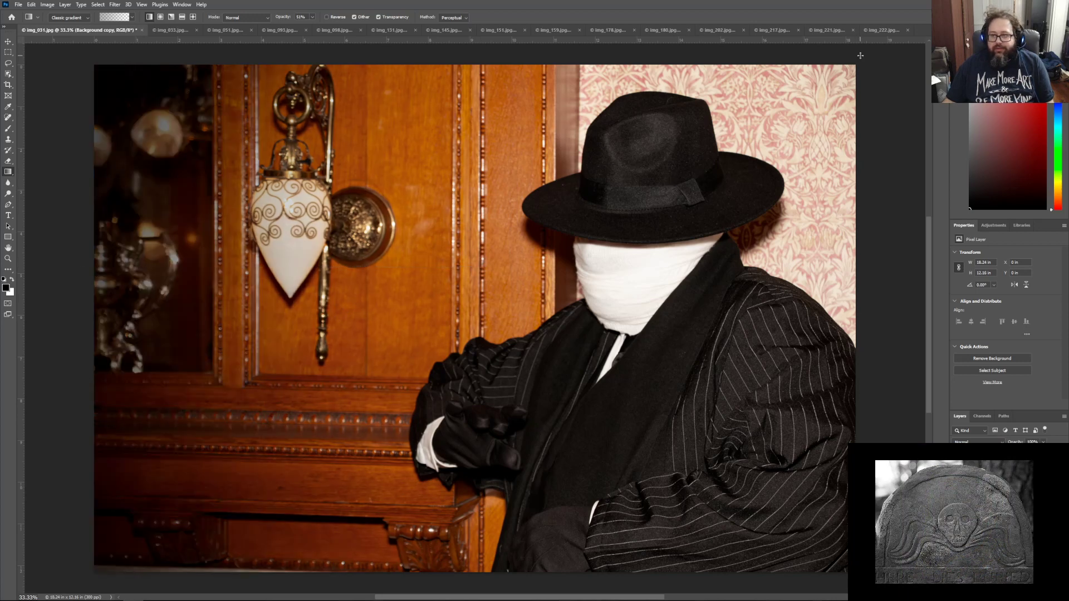
drag(870, 56, 744, 173)
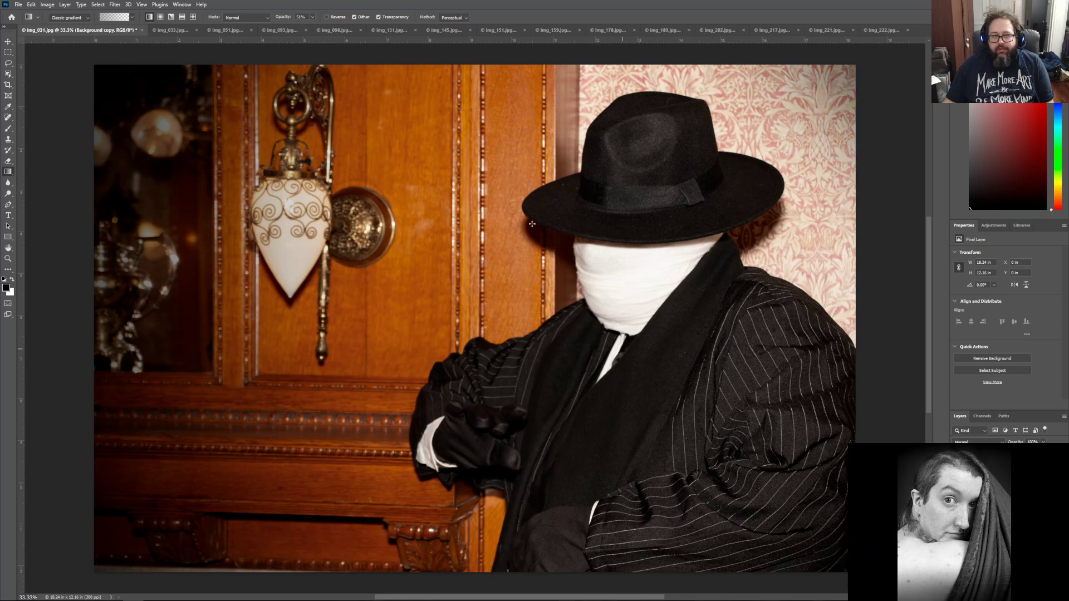
drag(451, 52, 449, 181)
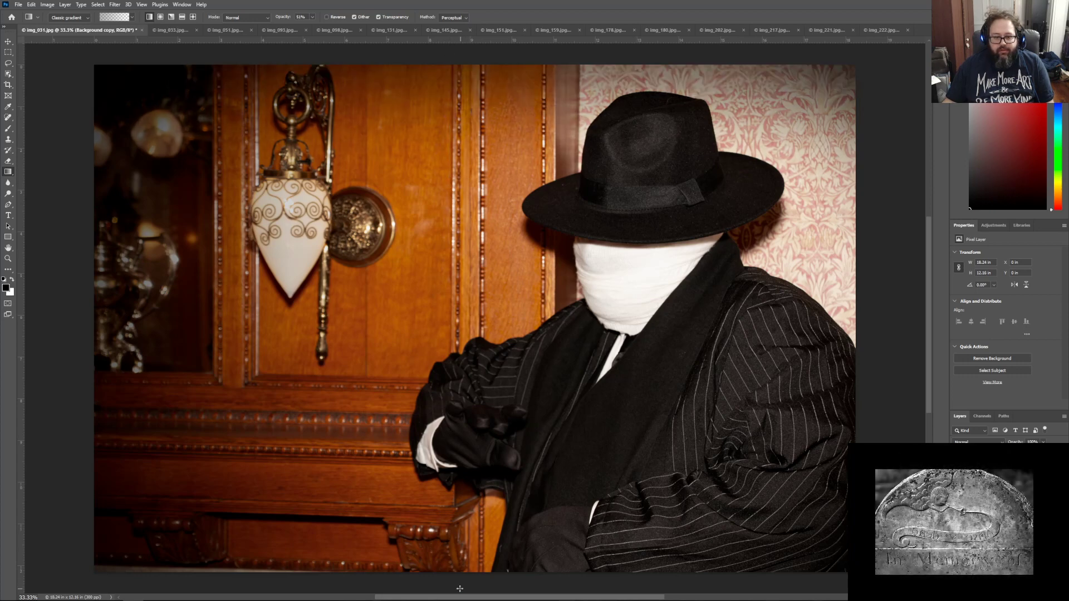
drag(460, 589, 462, 412)
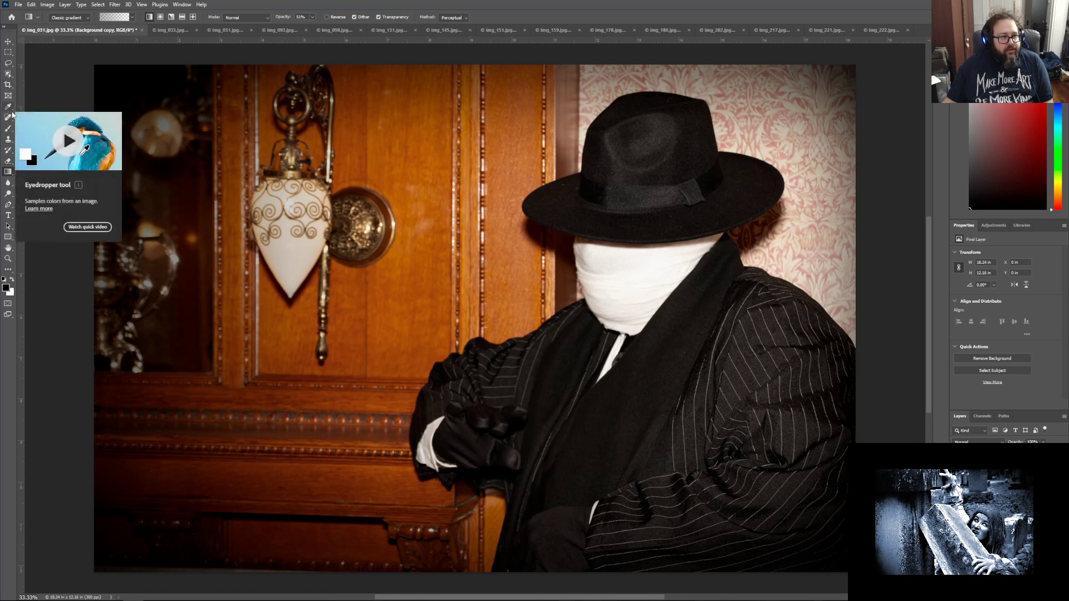
Step: Add an Exposure adjustment above the Hue/Saturation layer, try a slight exposure change, and set the exposure back to 0
click(1003, 225)
click(986, 320)
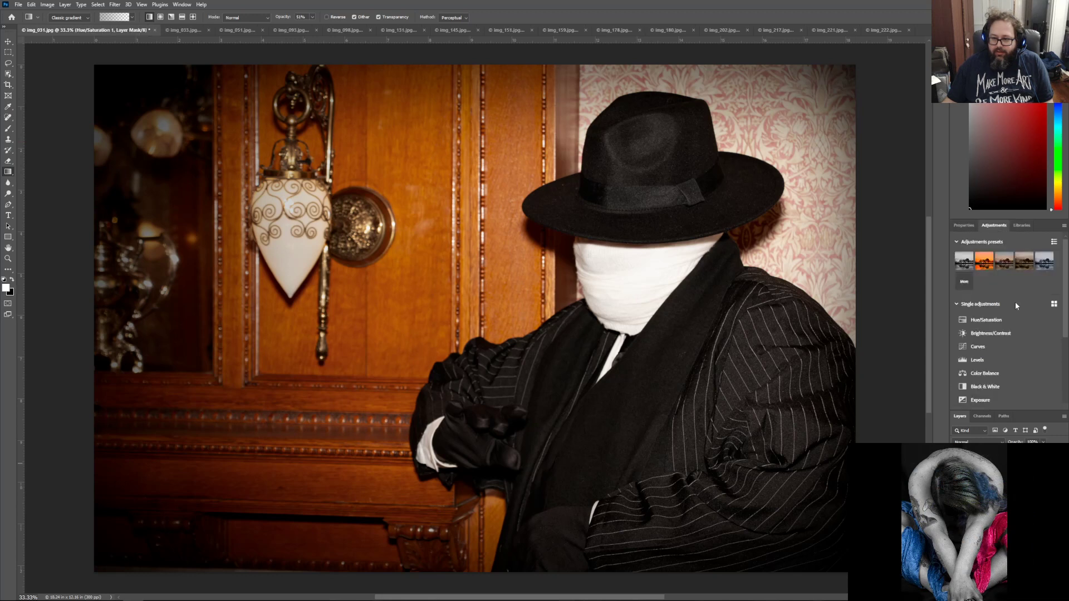
click(1023, 399)
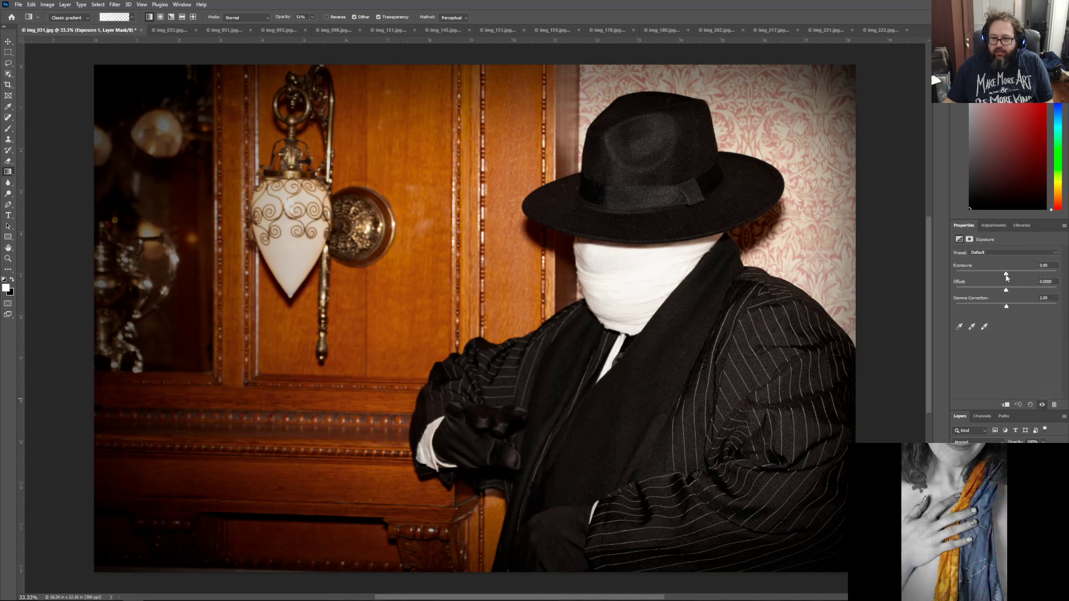
mouse_move(1006, 275)
mouse_down()
mouse_move(998, 275)
mouse_move(1007, 275)
mouse_up()
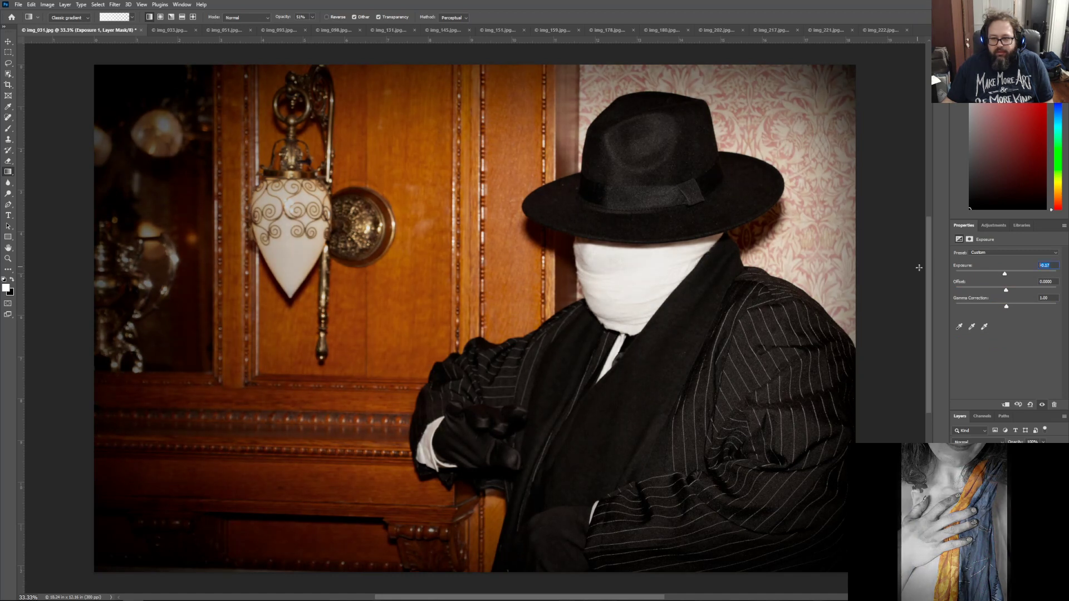
text(0)
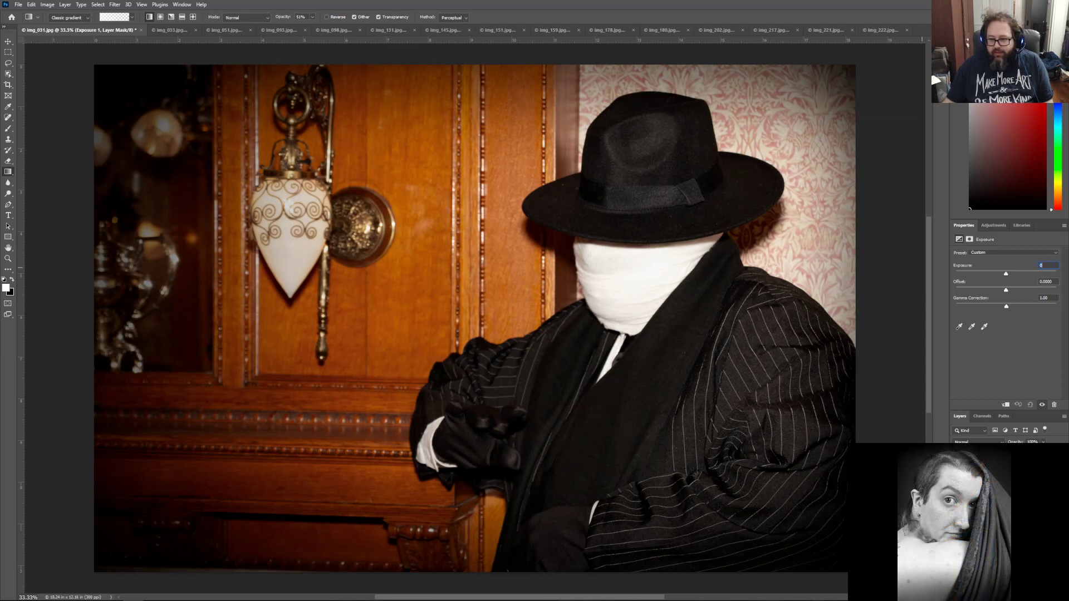
Step: Add a Brightness/Contrast adjustment above the Hue/Saturation layer with contrast at about 12, and merge the adjustments down into Background copy
click(1016, 478)
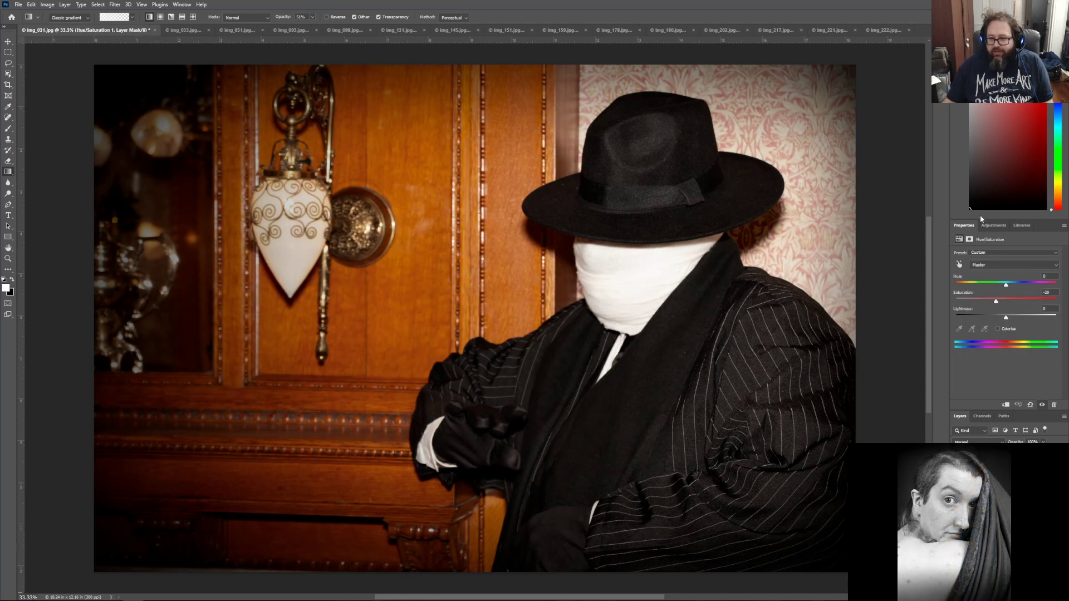
click(993, 225)
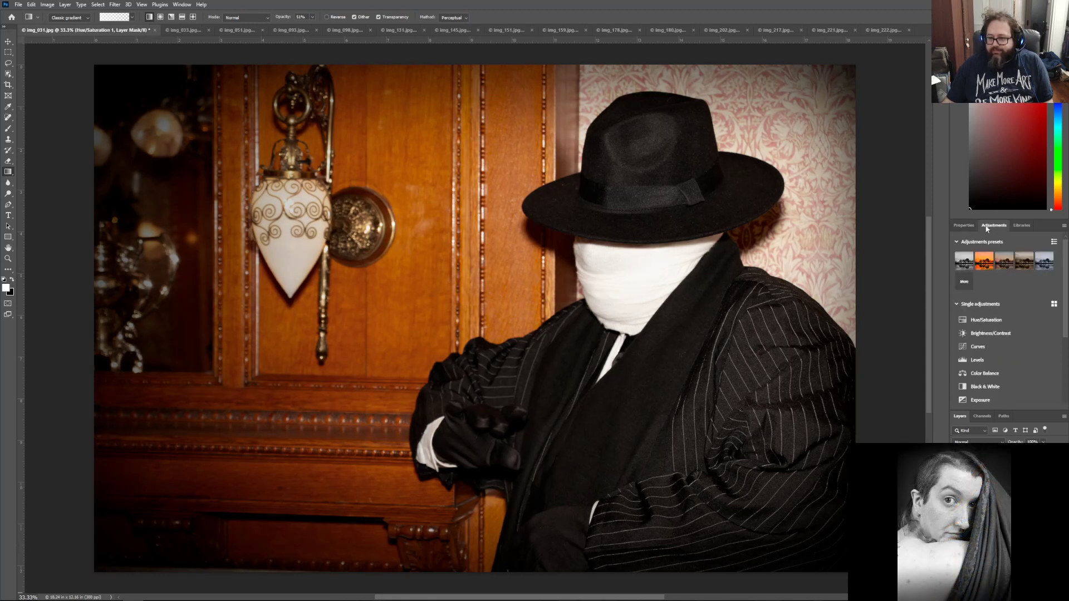
click(994, 333)
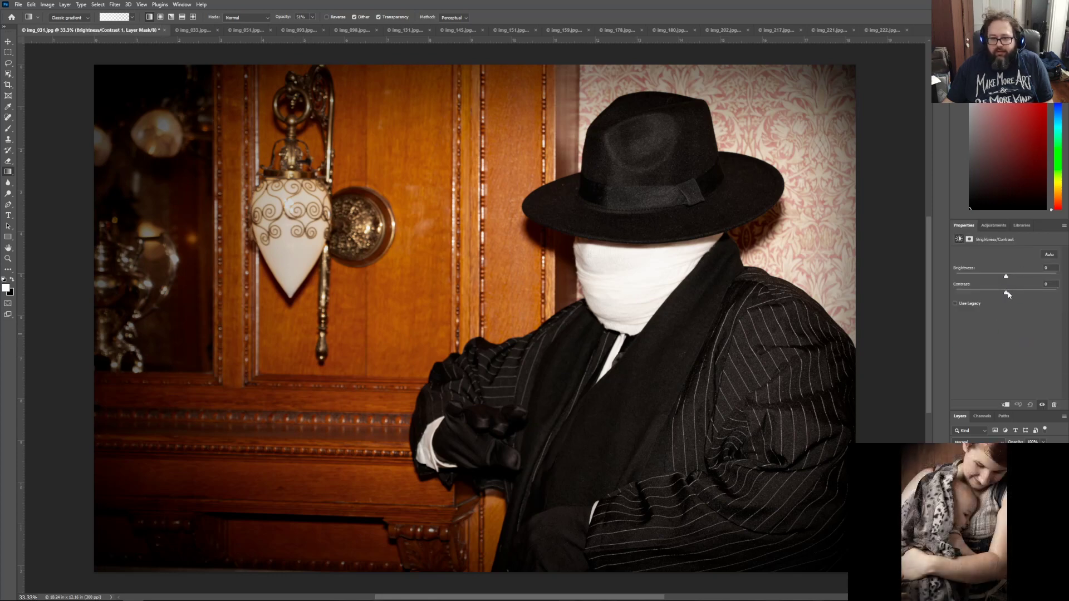
mouse_move(1007, 294)
mouse_down()
mouse_move(1039, 295)
mouse_move(1016, 298)
mouse_up()
drag(1012, 295, 1012, 295)
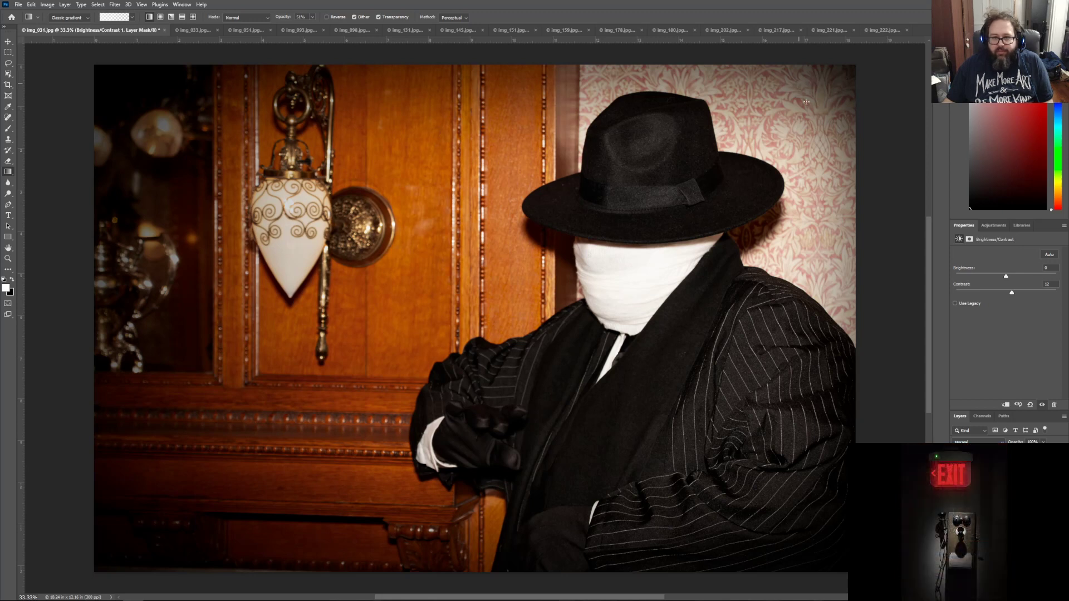
key(ctrl+e)
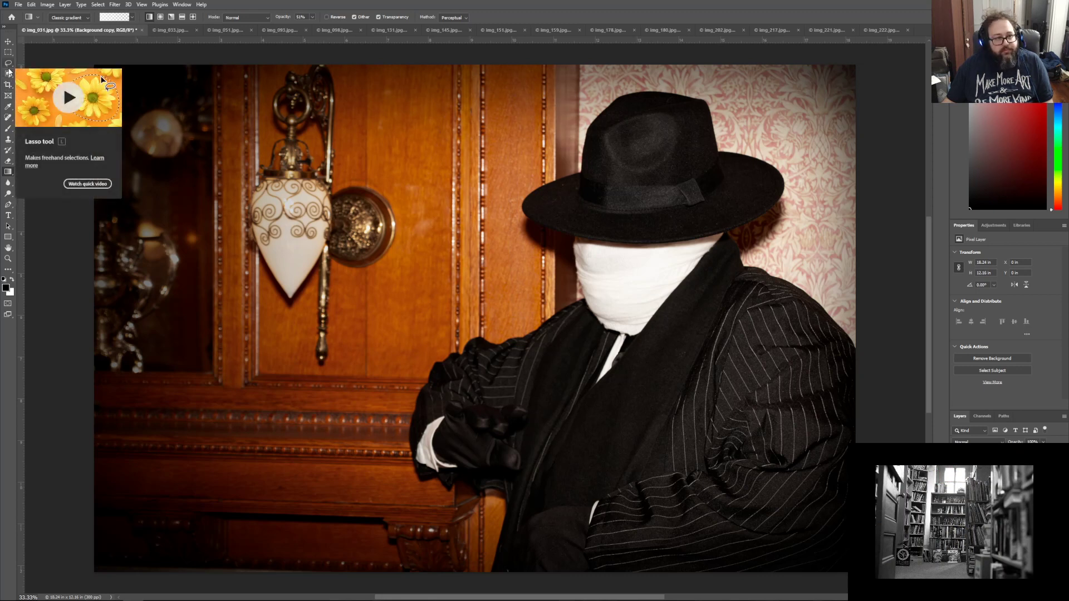
Step: Select the whole figure, from hat to coat and gloved hands, by tracing its outline with the Magnetic Lasso tool
click(9, 63)
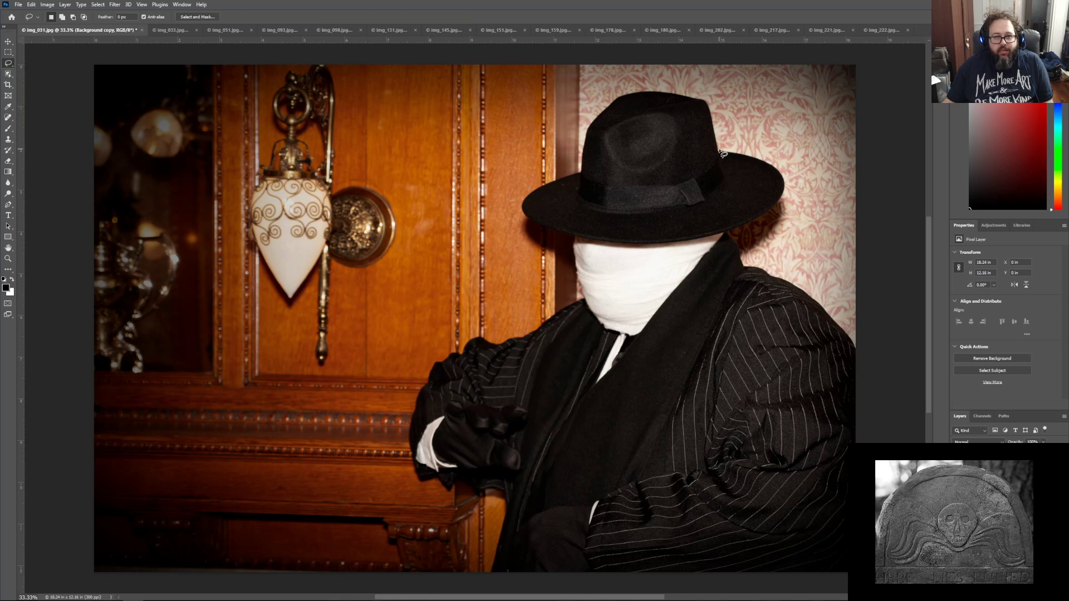
right_click(8, 63)
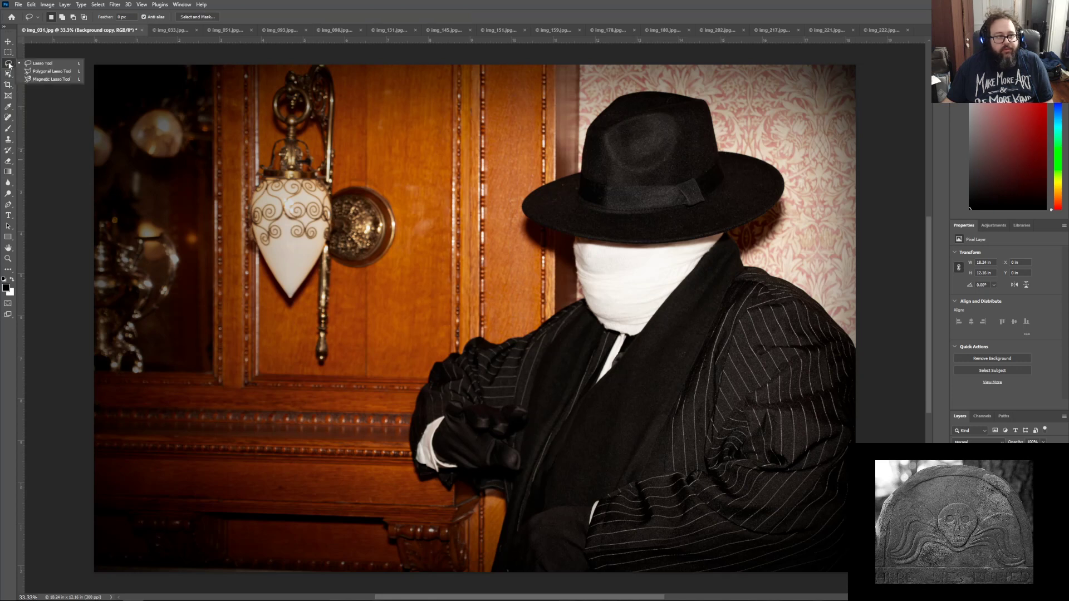
click(51, 79)
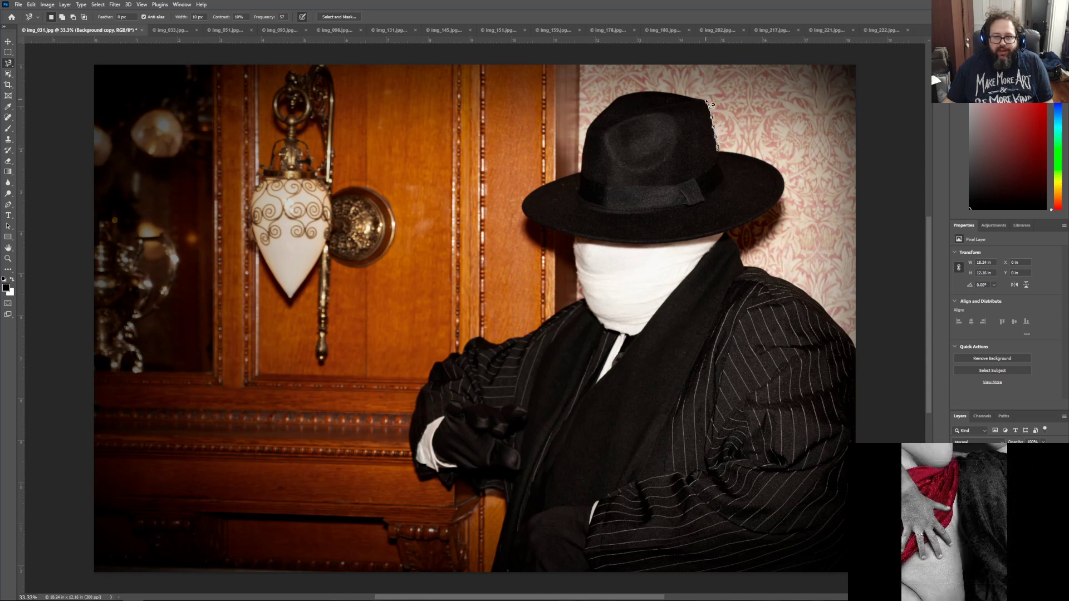
mouse_move(688, 97)
mouse_down()
mouse_move(622, 95)
mouse_move(591, 130)
mouse_move(583, 174)
mouse_move(523, 204)
mouse_move(529, 224)
mouse_move(575, 238)
mouse_move(585, 301)
mouse_move(526, 335)
mouse_move(559, 319)
mouse_move(539, 332)
mouse_move(472, 345)
mouse_move(426, 377)
mouse_move(413, 441)
mouse_move(419, 484)
mouse_move(455, 494)
mouse_move(461, 479)
mouse_move(491, 496)
mouse_up()
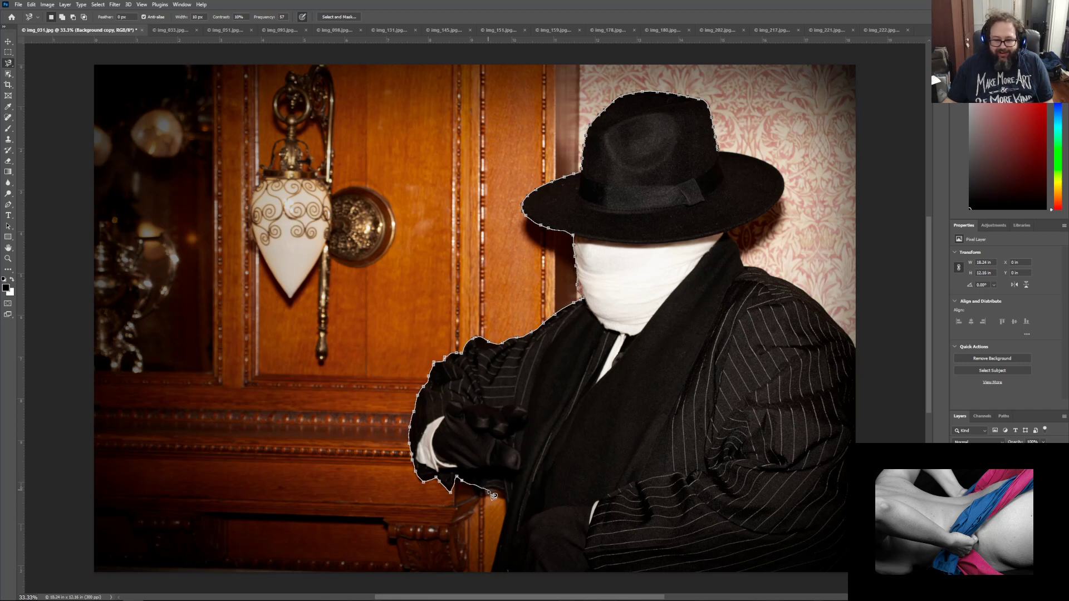
mouse_move(493, 495)
mouse_down()
mouse_move(507, 496)
mouse_move(507, 516)
mouse_move(490, 574)
mouse_move(635, 591)
mouse_move(846, 571)
mouse_up()
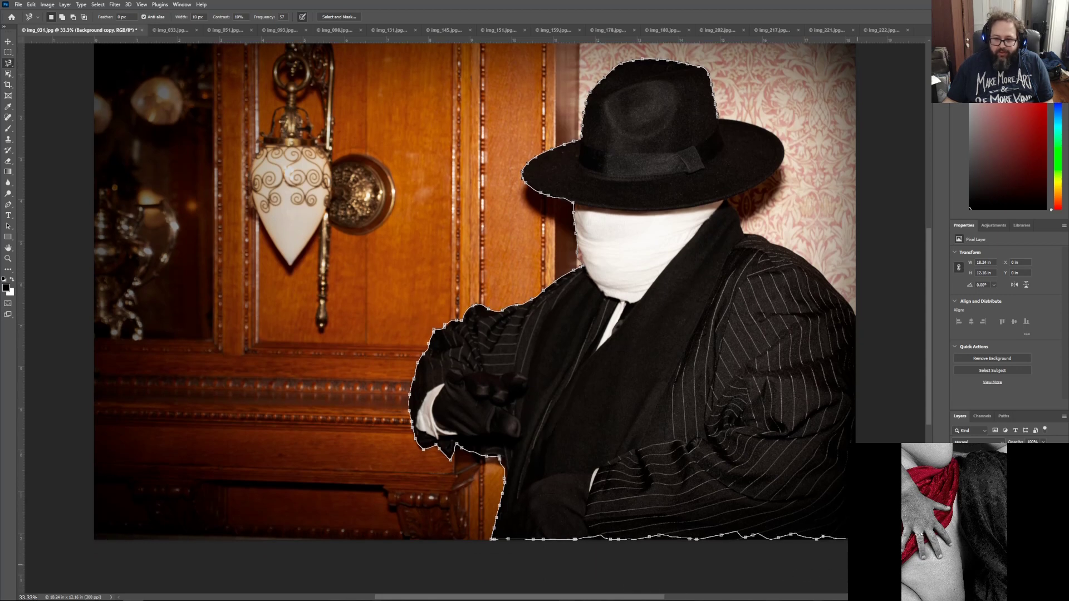
mouse_move(845, 571)
mouse_down()
mouse_move(873, 339)
mouse_move(841, 289)
mouse_up()
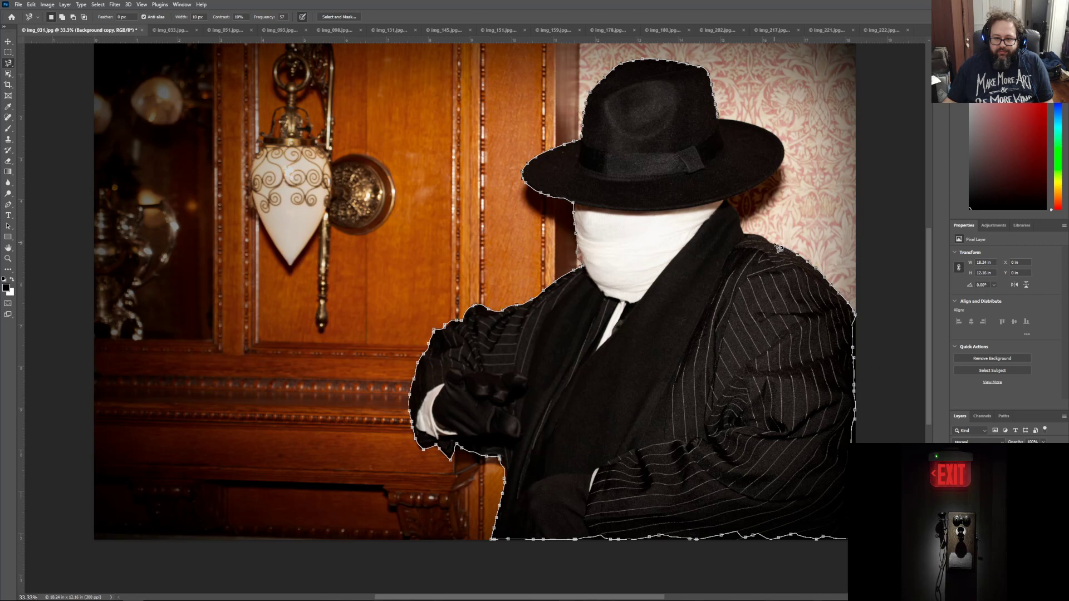
click(746, 233)
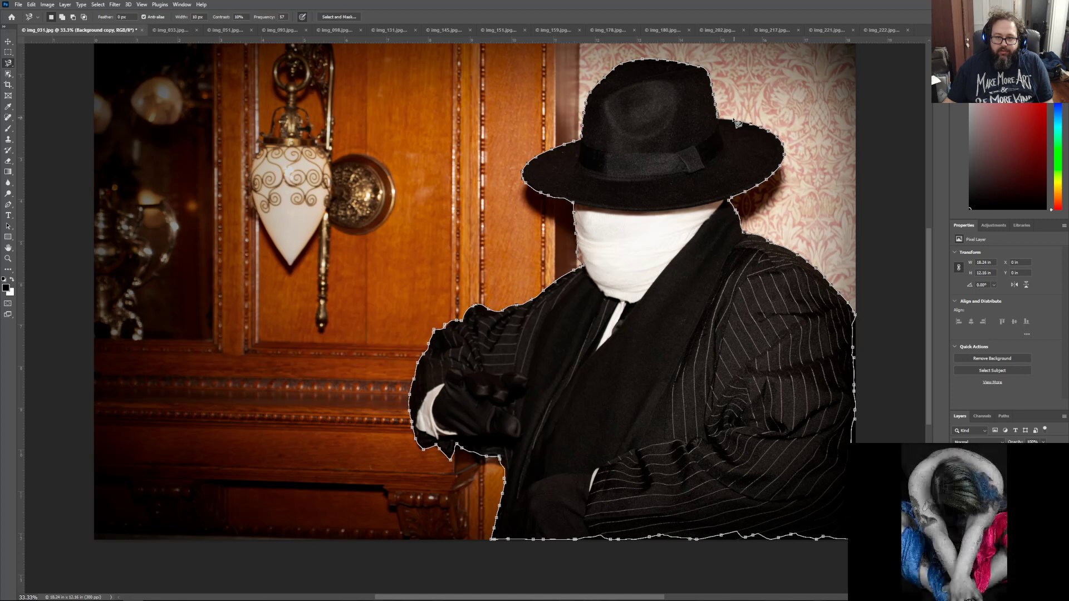
click(722, 123)
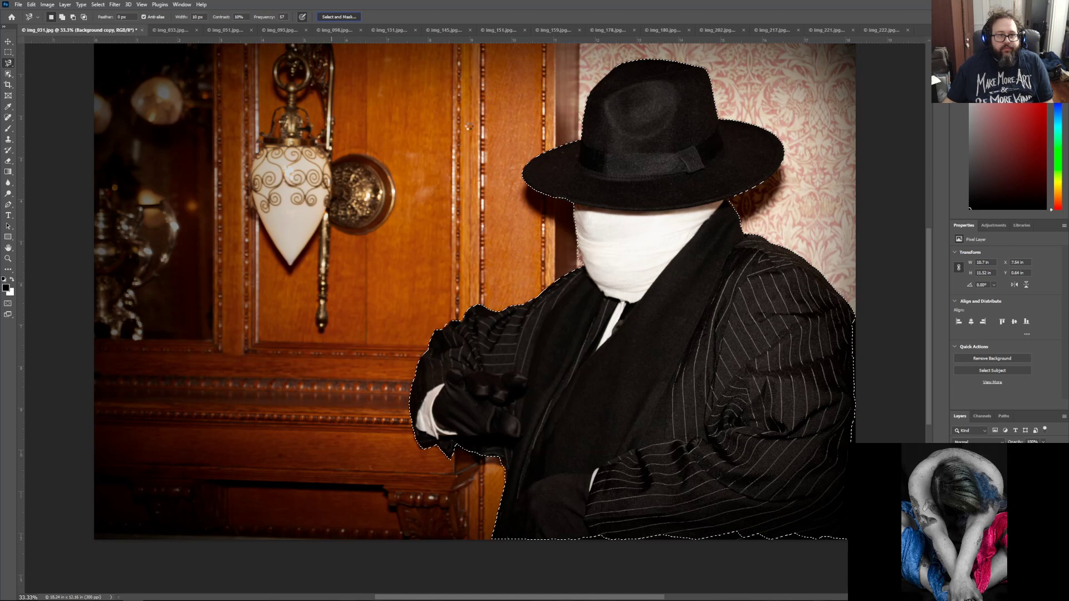
Step: Refine the figure selection's edge with radius 3 px, smooth 3 and feather 3 px, and invert the selection to cover the background
click(339, 17)
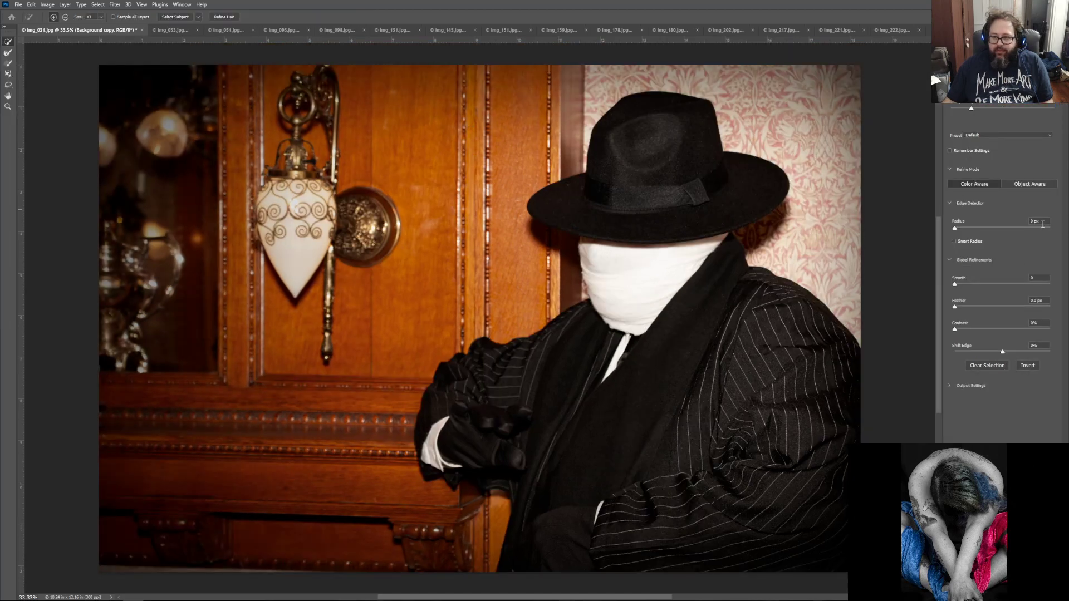
click(1041, 222)
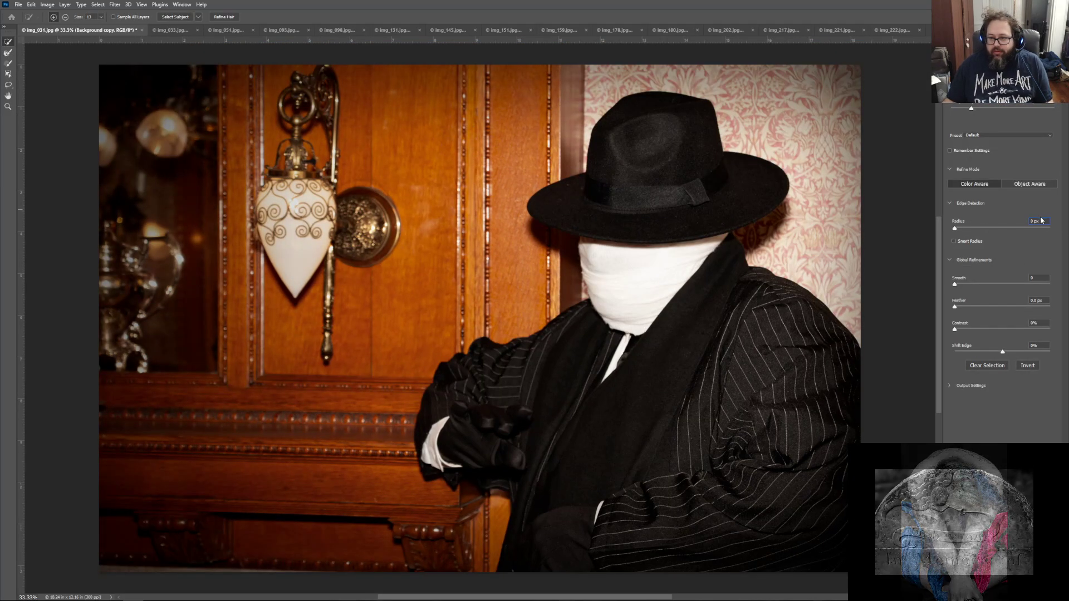
drag(1043, 221, 1009, 213)
text(3)
key(Tab)
text(3)
key(Tab)
text(3)
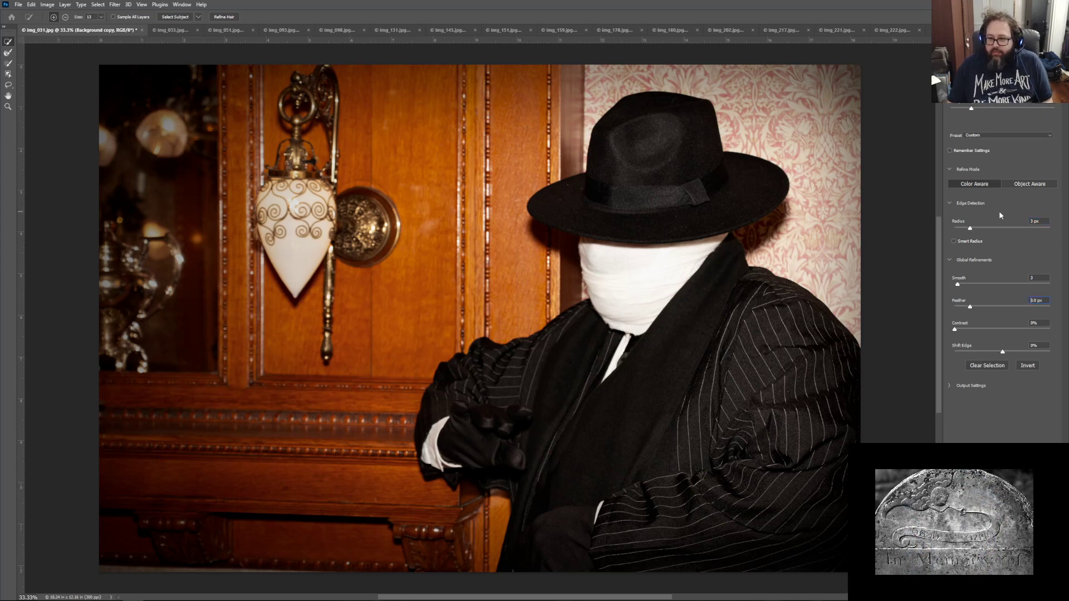
key(Return)
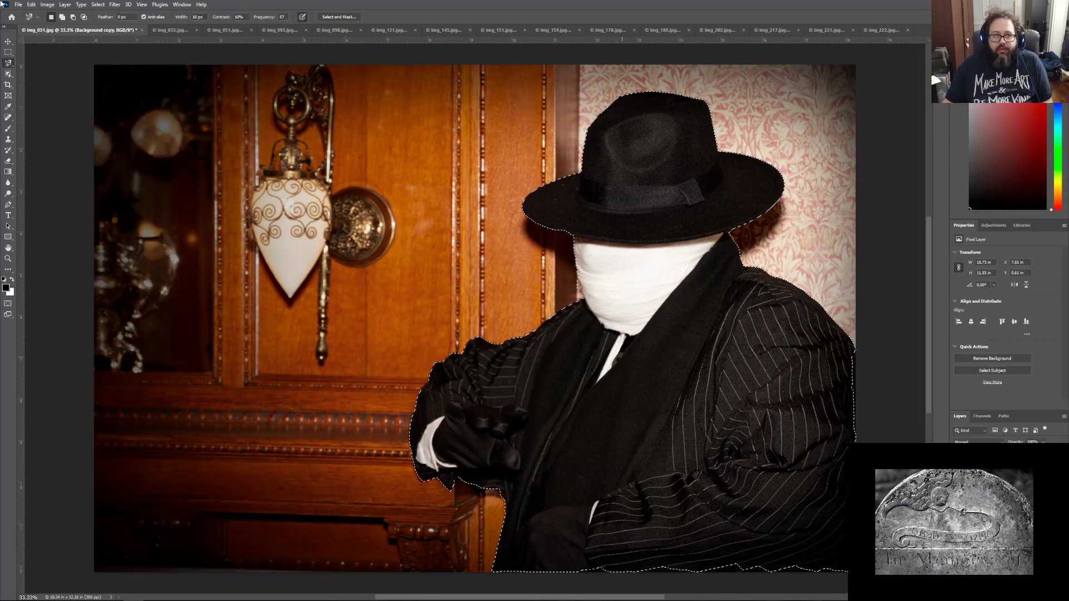
click(98, 4)
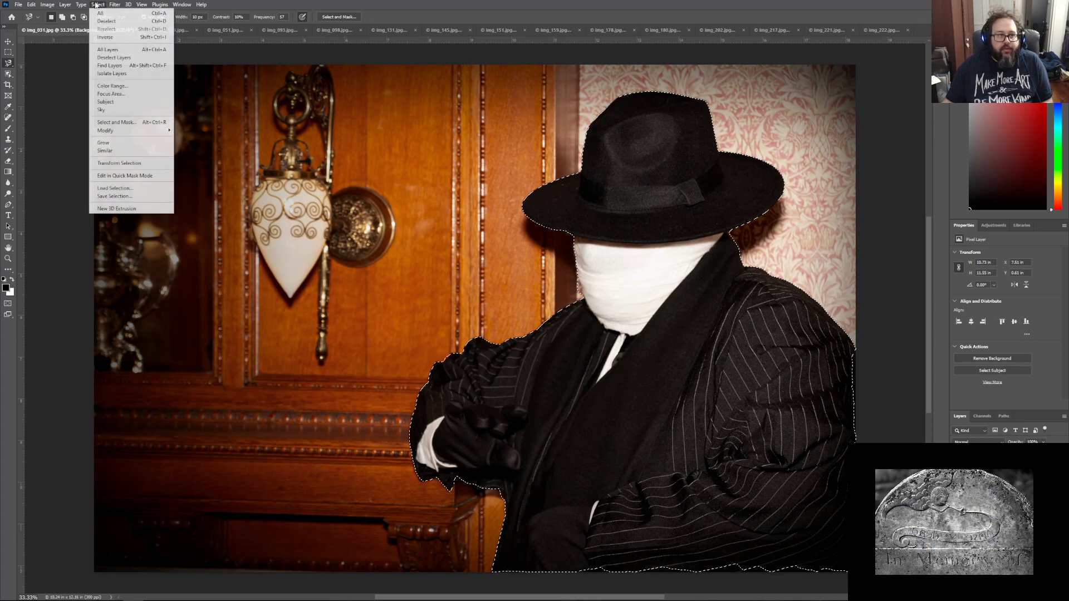
click(111, 37)
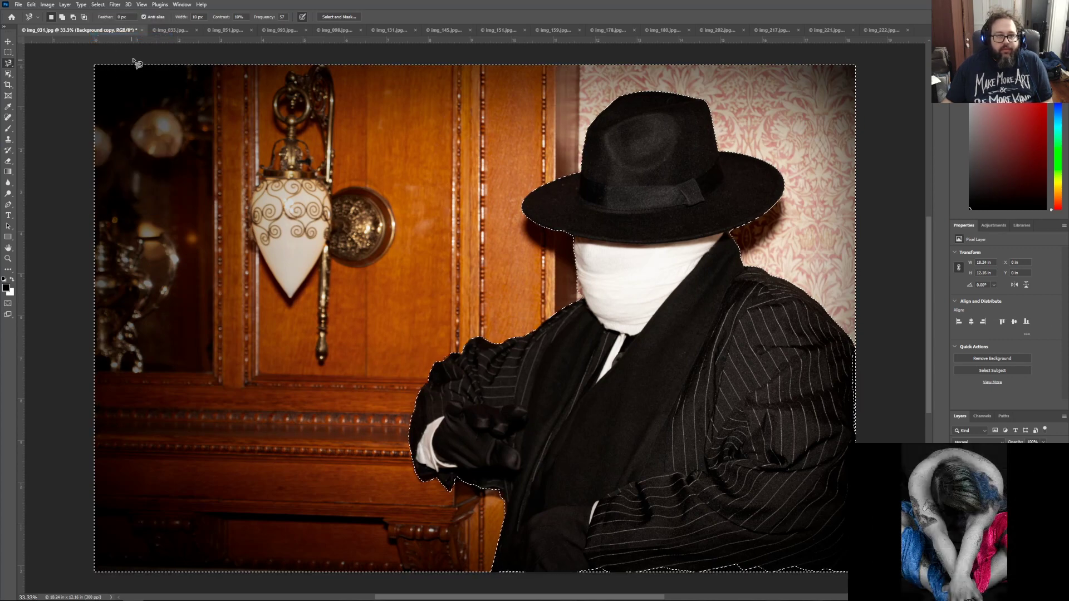
Step: Apply a Gaussian Blur with a radius of about 3.9 pixels to the selected background and clear the selection
click(115, 4)
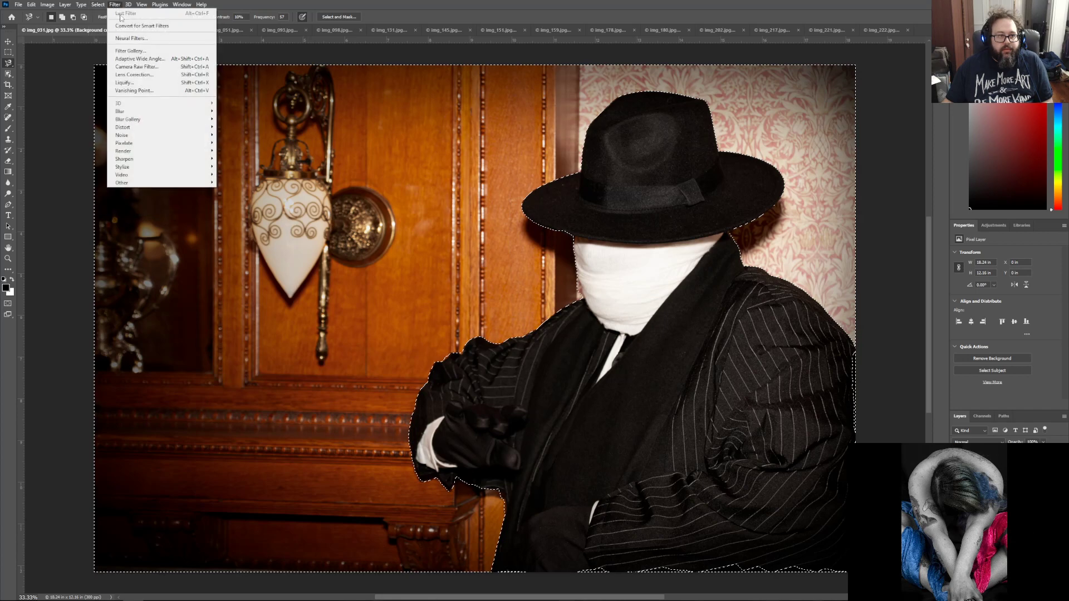
mouse_move(154, 112)
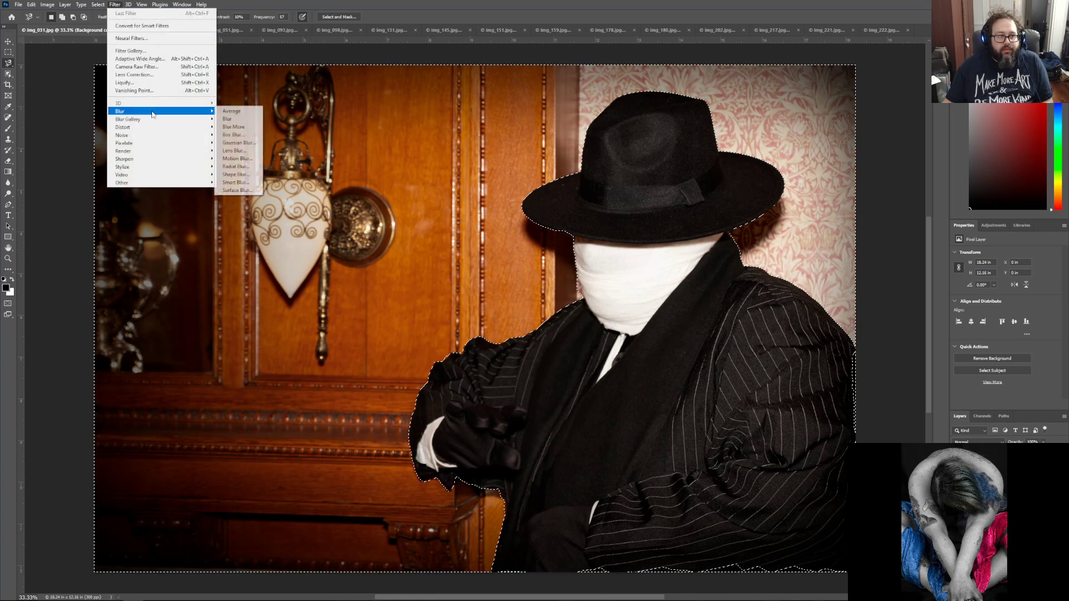
click(240, 143)
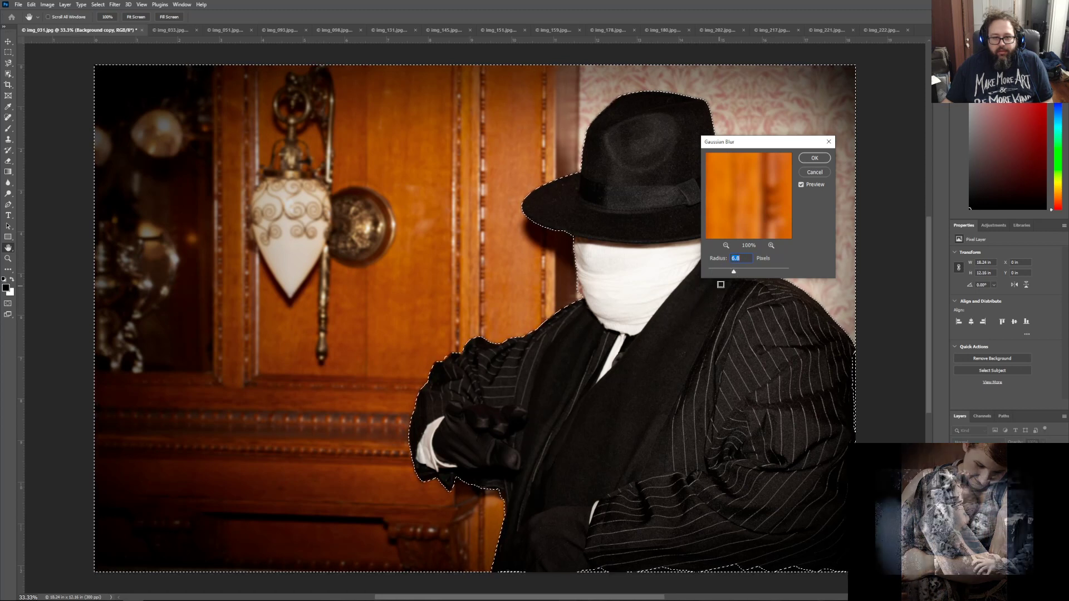
drag(734, 271, 725, 275)
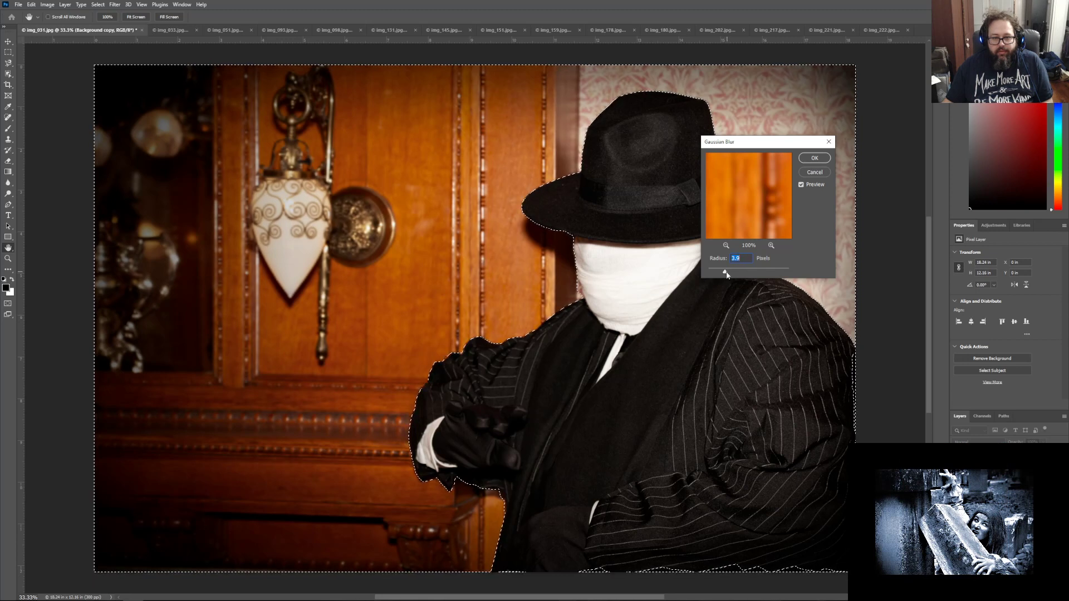
click(813, 160)
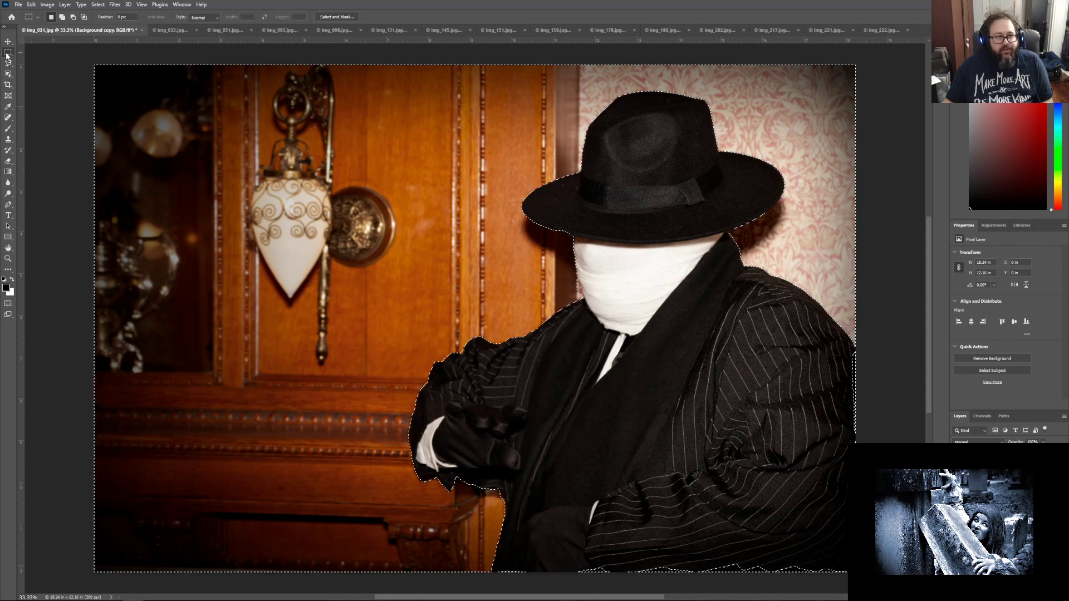
key(ctrl+d)
key(m)
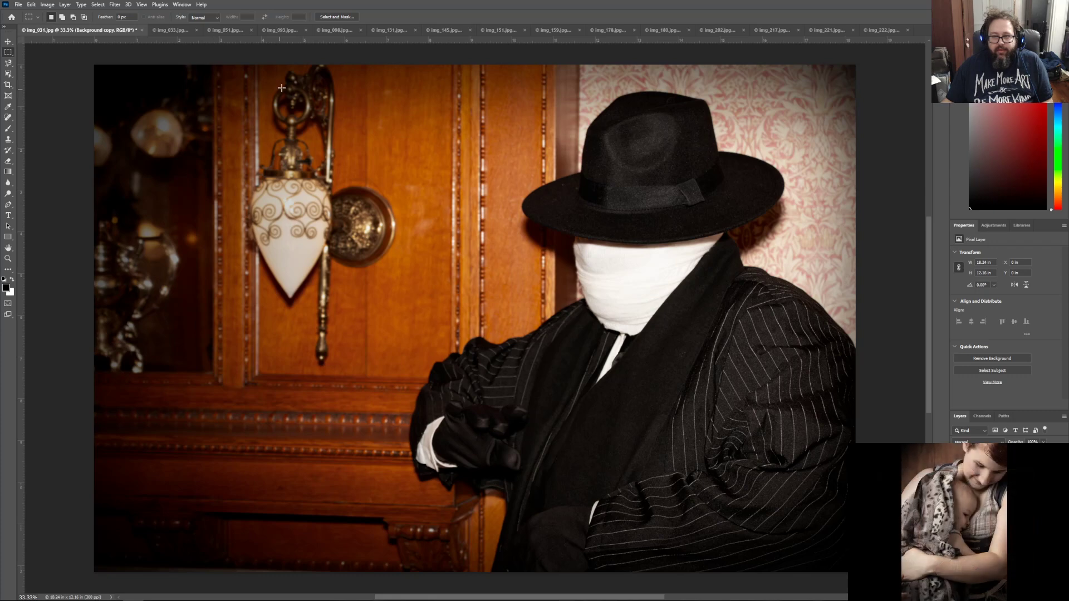
Step: Undo the deselection and the Gaussian Blur on the background
click(31, 4)
click(33, 14)
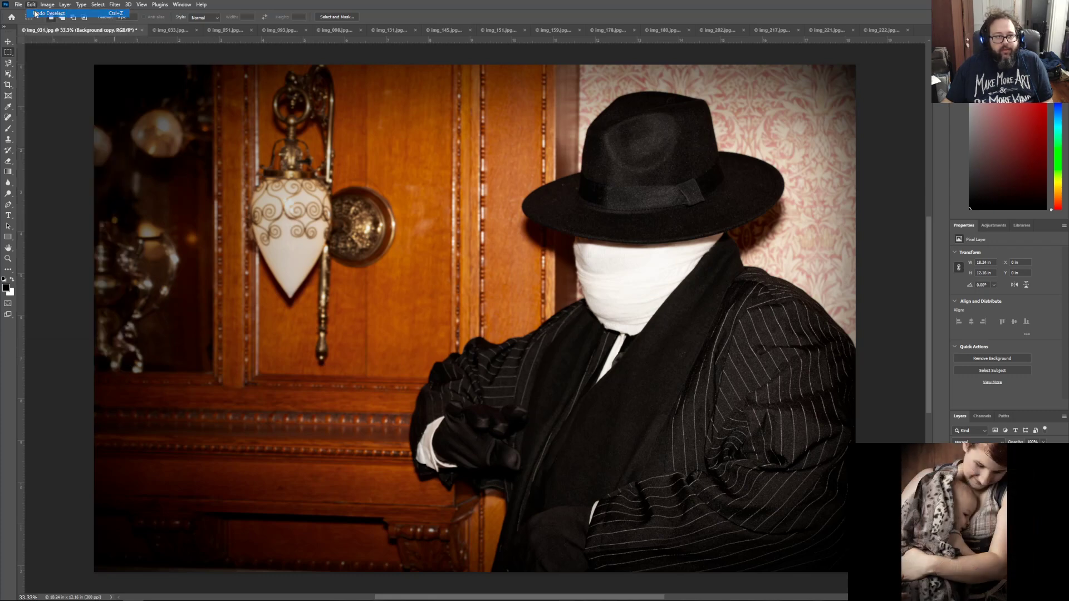
click(31, 5)
click(34, 14)
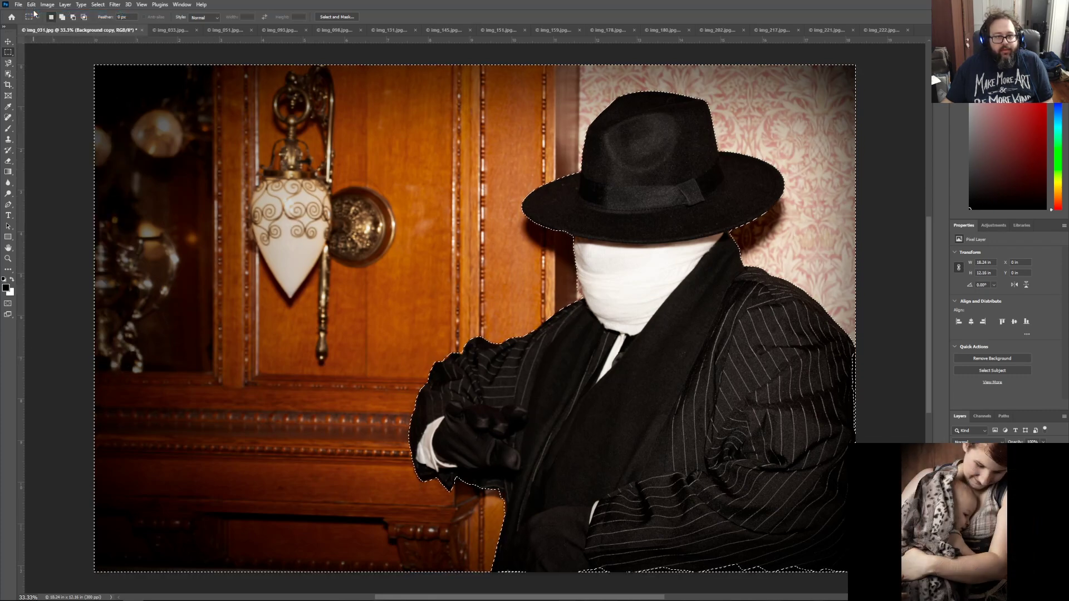
click(79, 5)
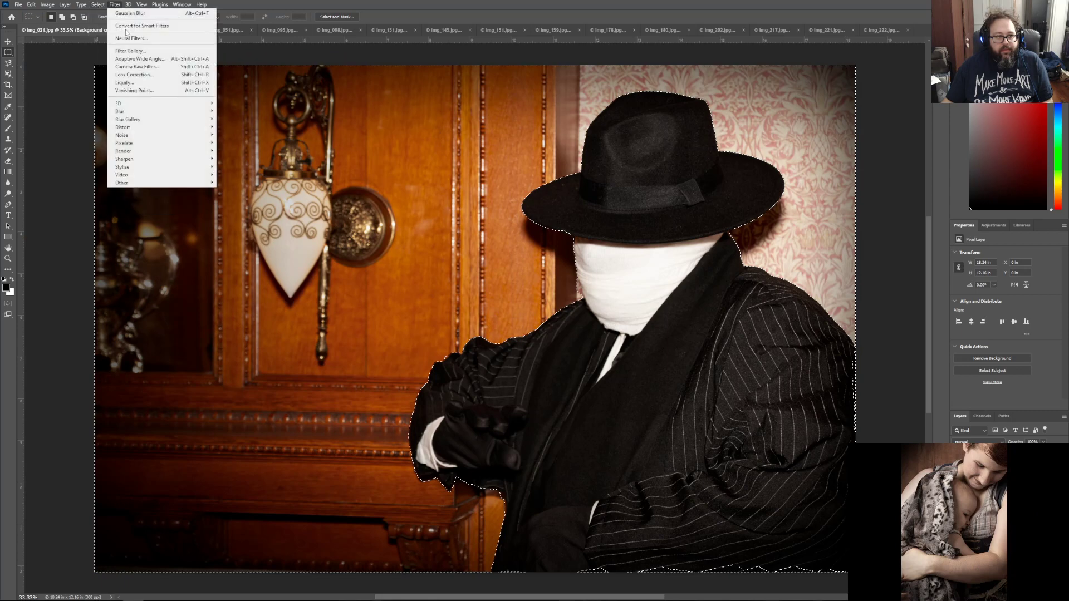
mouse_move(185, 129)
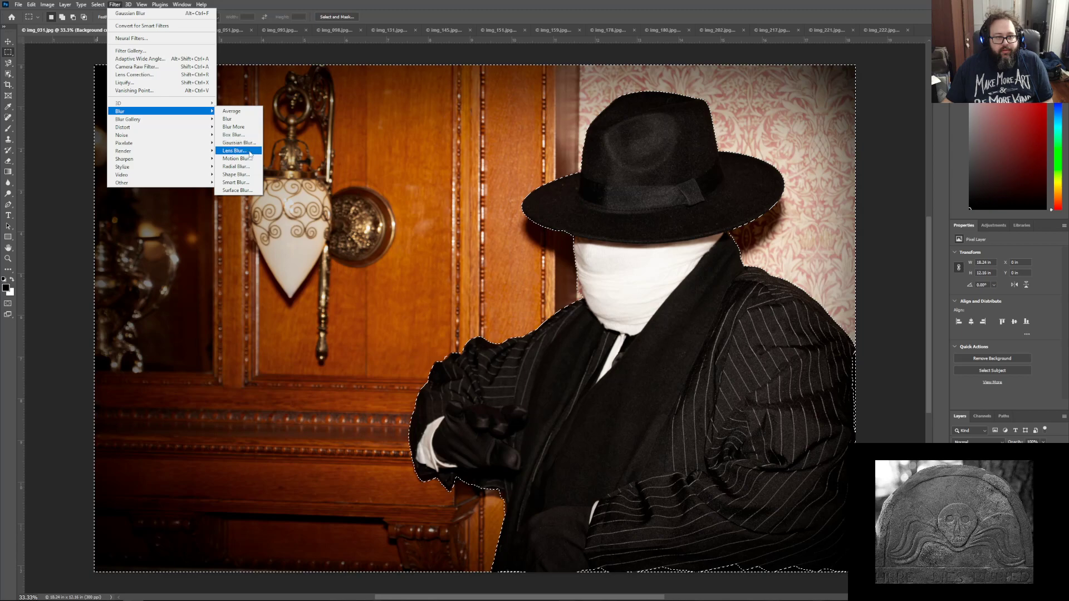
click(250, 151)
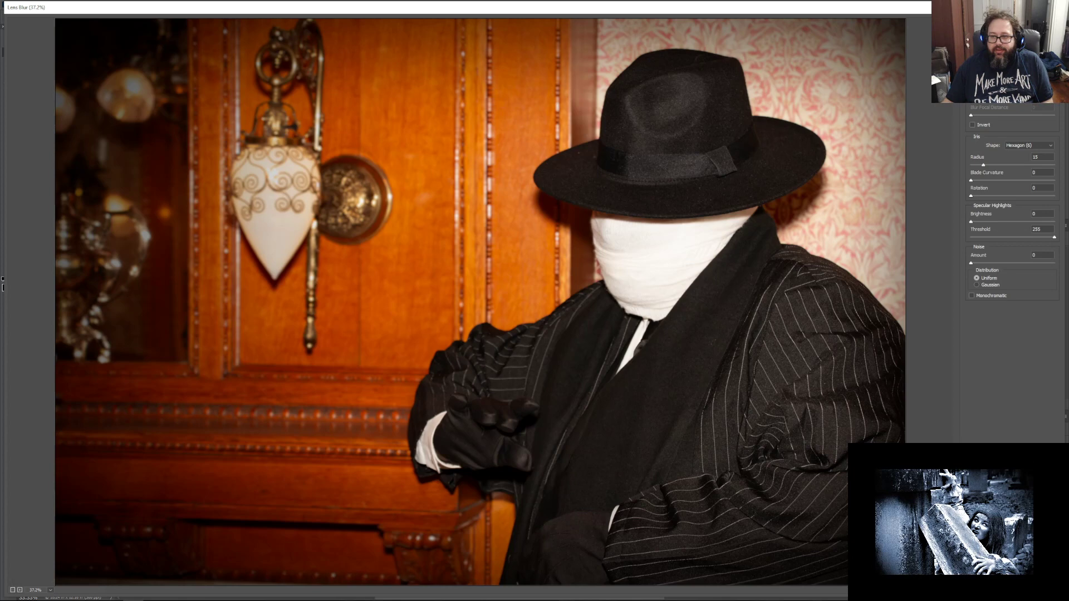
key(Escape)
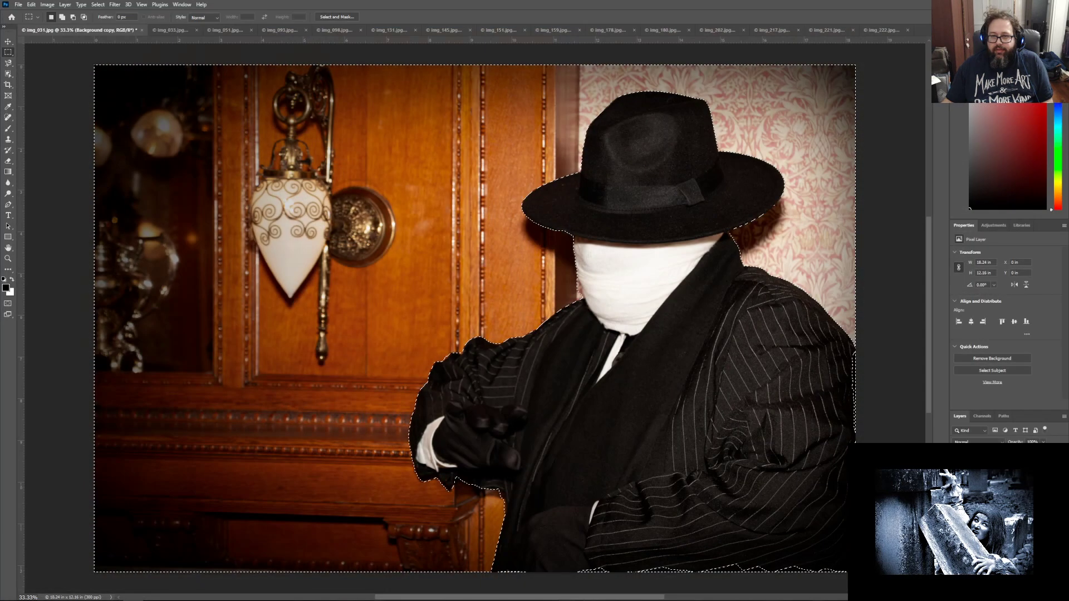
Step: Apply a Gaussian Blur with a radius of 5.0 pixels to the selected background and clear the selection
click(115, 5)
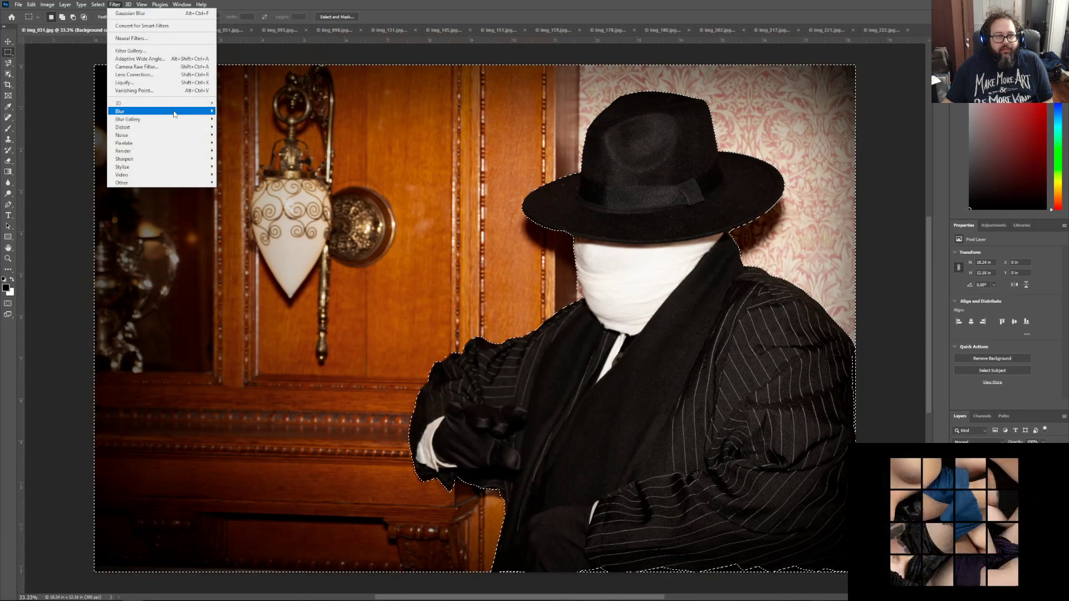
mouse_move(174, 113)
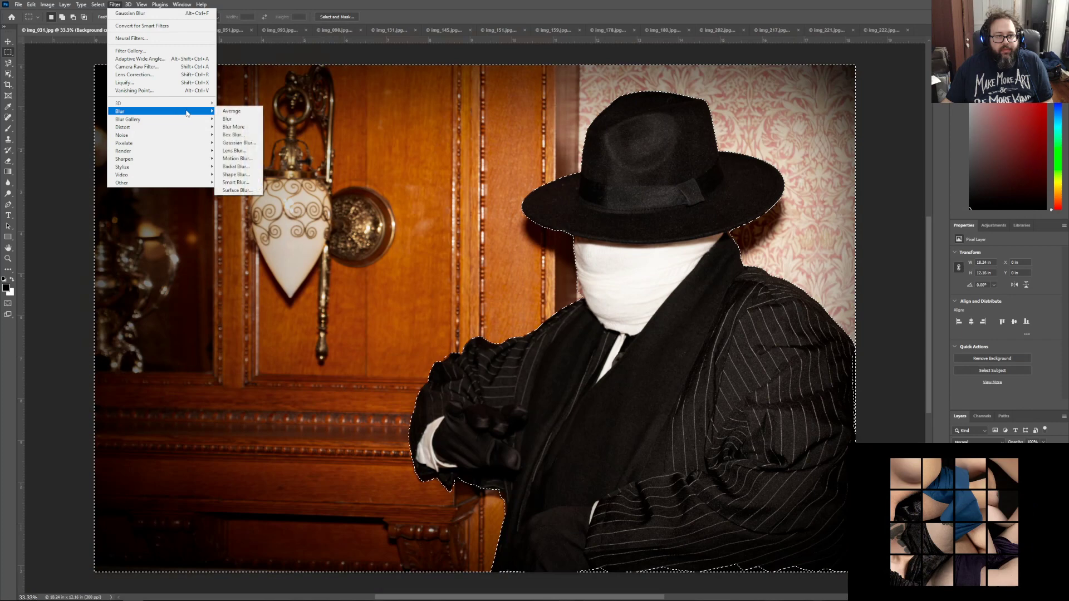
click(251, 143)
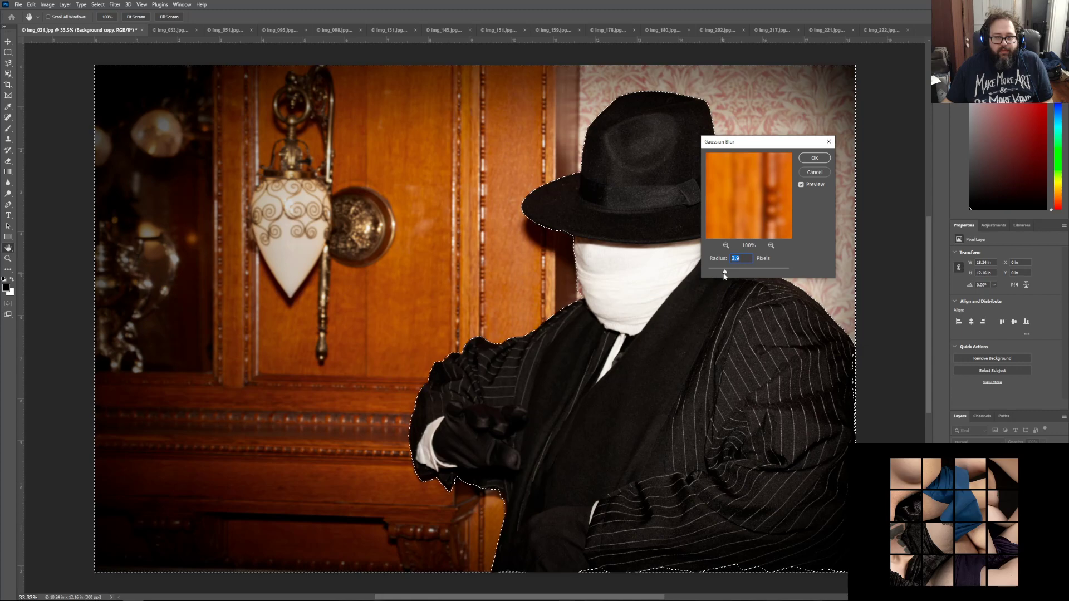
drag(725, 272, 754, 272)
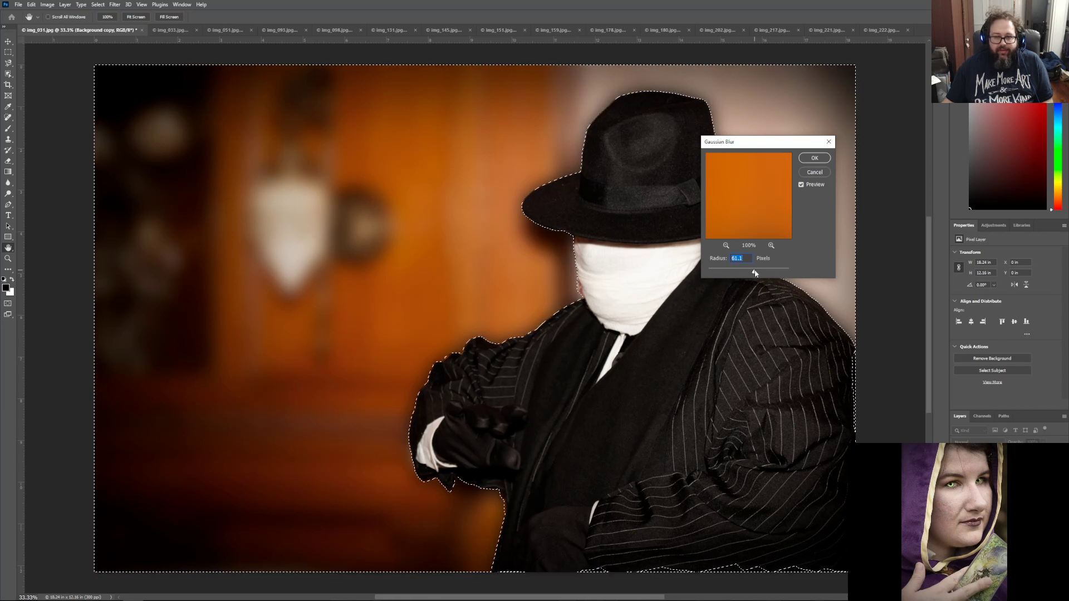
drag(753, 273, 755, 272)
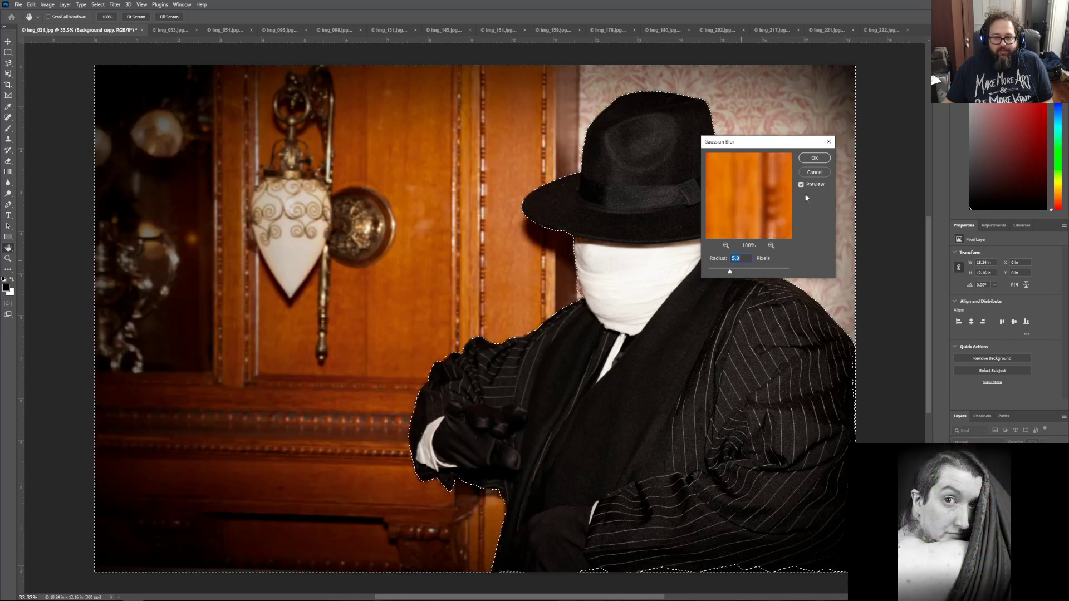
click(817, 158)
key(m)
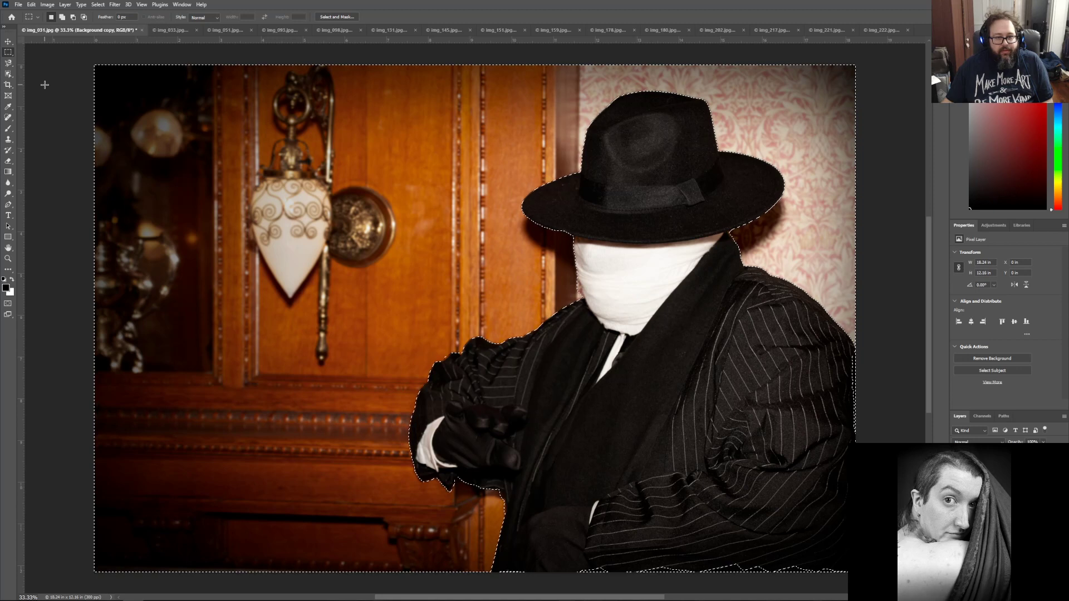
key(ctrl+d)
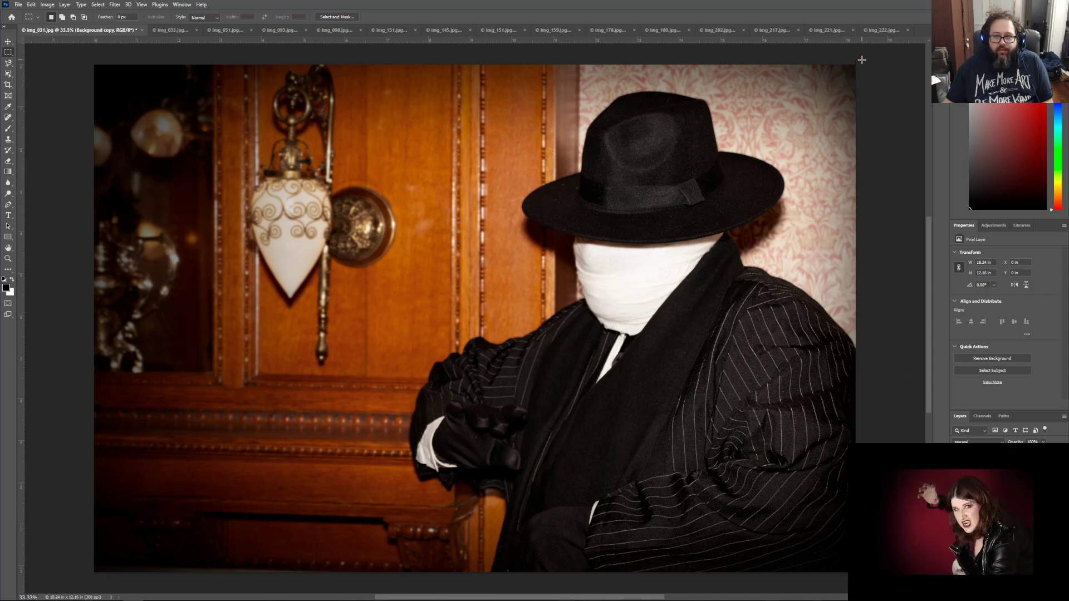
Step: Darken the photo's upper-right corner with a black-to-transparent gradient running diagonally inward, leaving no selection active
drag(862, 60, 747, 166)
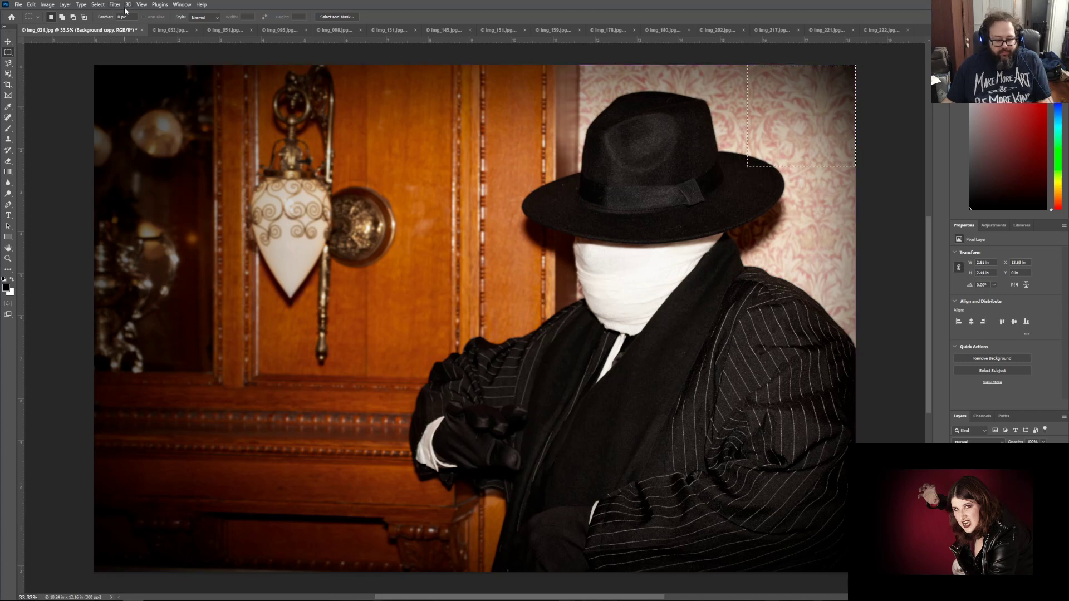
key(ctrl+d)
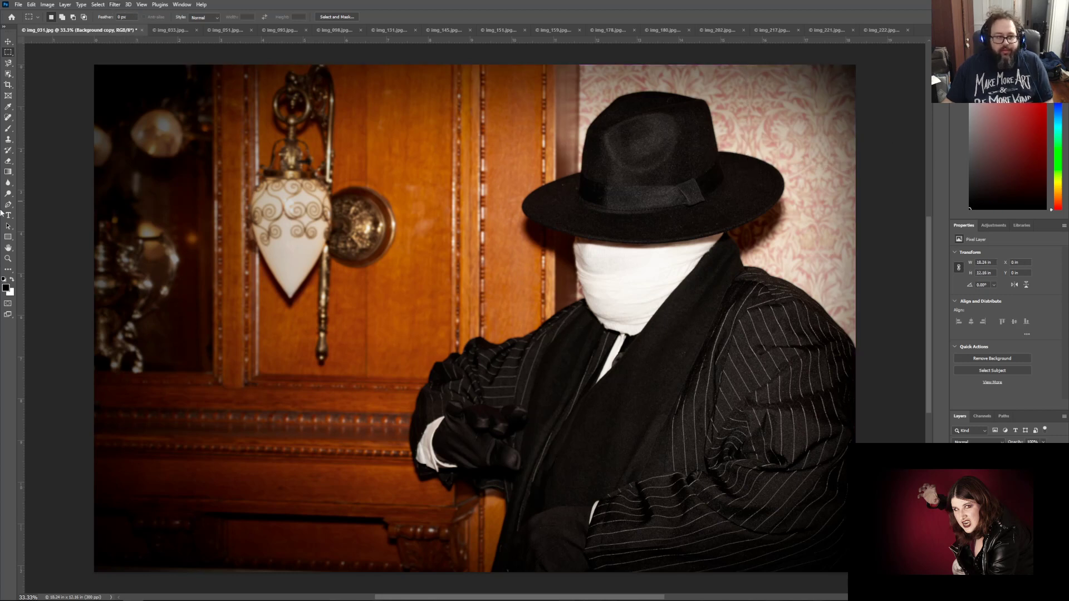
key(g)
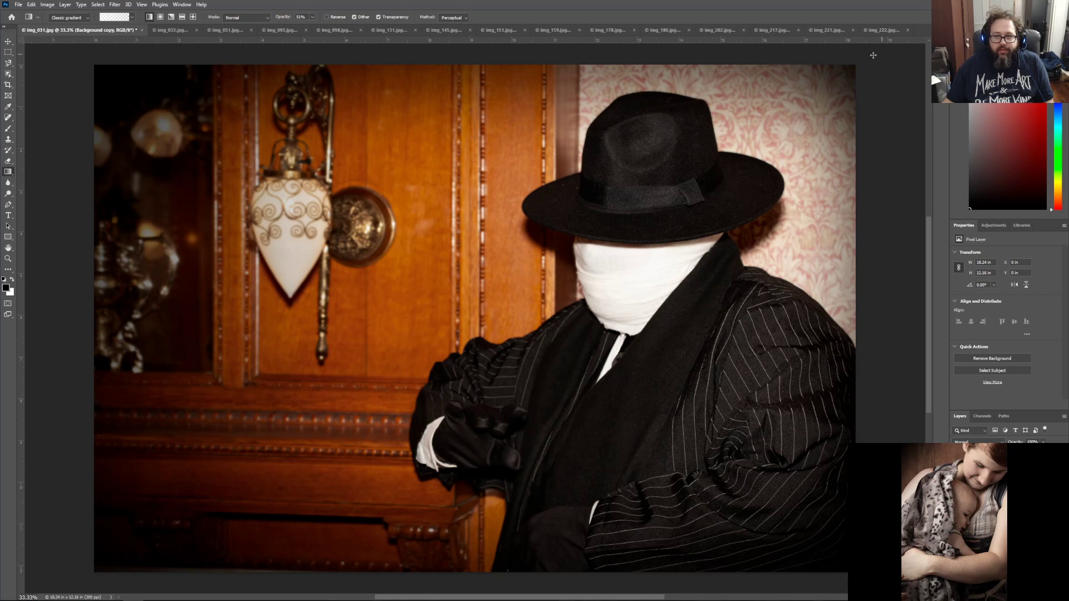
drag(873, 55, 711, 189)
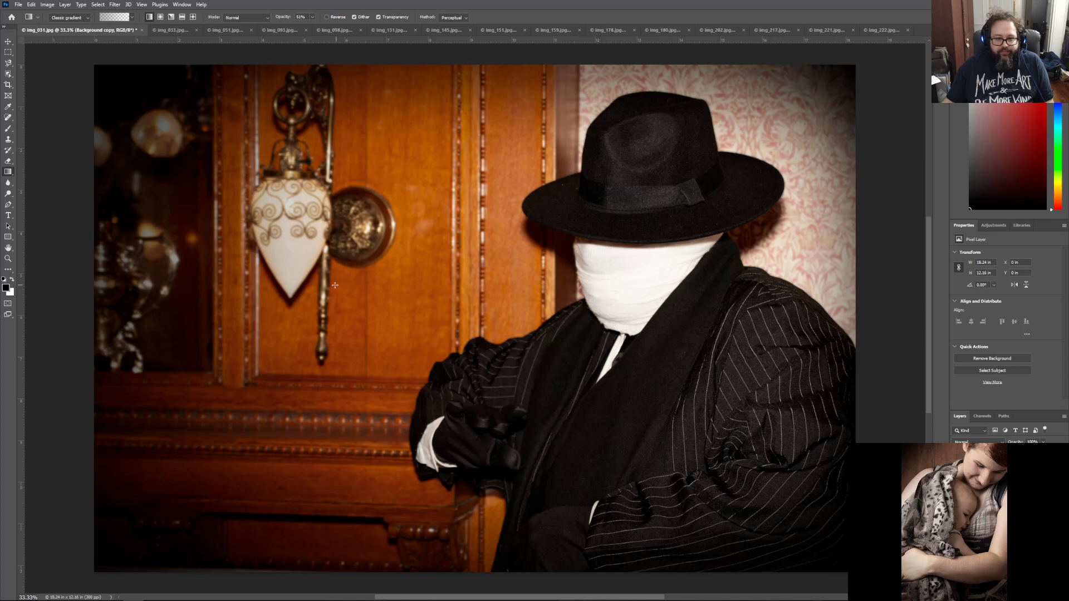
Step: Lighten the shadows of both black gloves with the Dodge tool
click(11, 196)
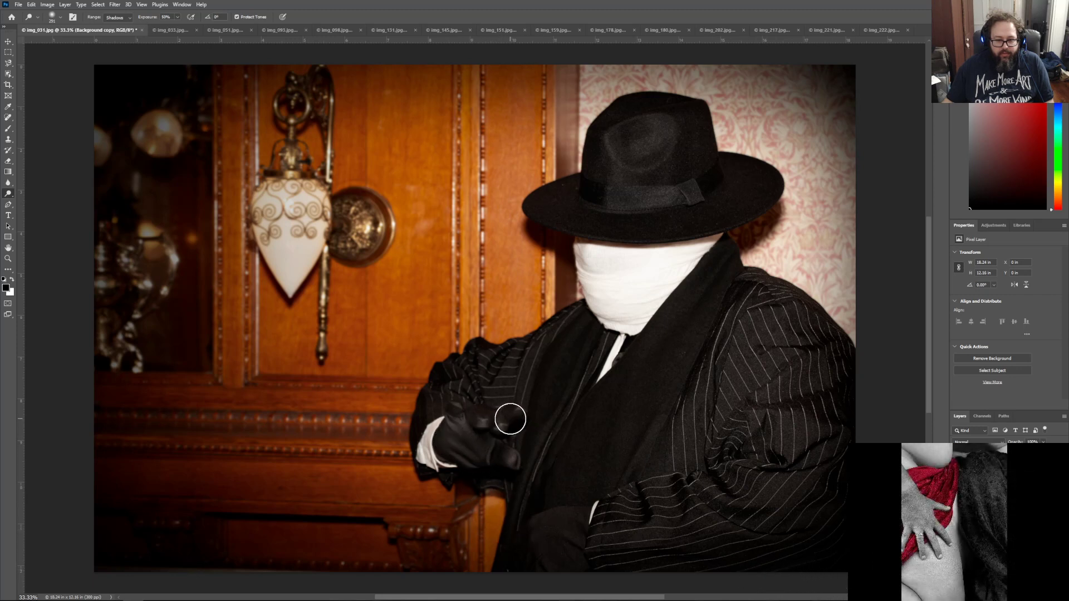
mouse_move(510, 419)
mouse_down()
mouse_move(496, 443)
mouse_move(508, 458)
mouse_move(492, 462)
mouse_up()
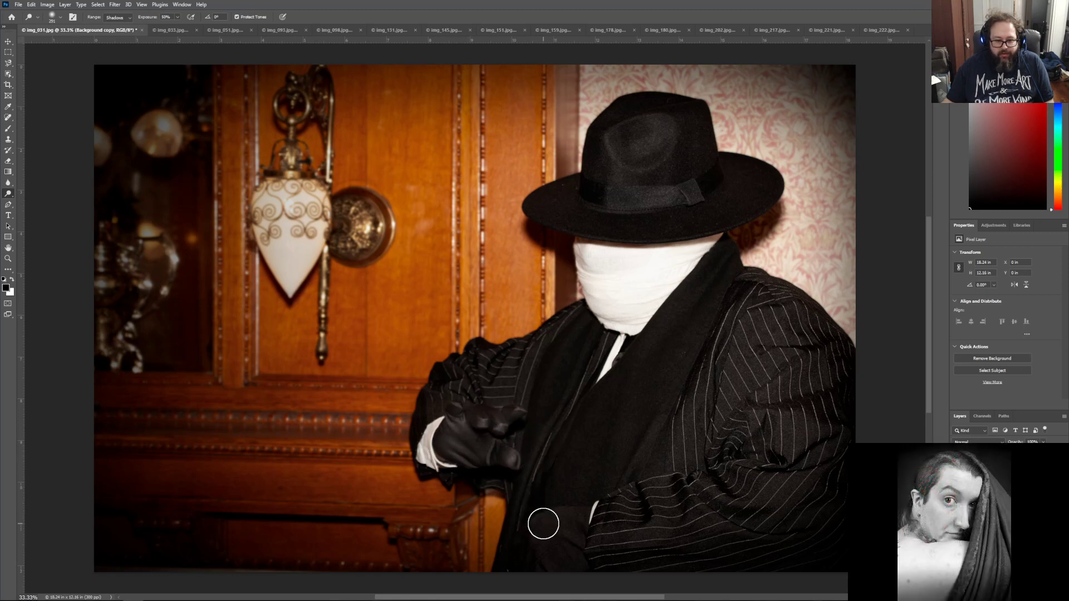
mouse_move(560, 522)
mouse_down()
mouse_move(576, 518)
mouse_move(577, 554)
mouse_move(559, 555)
mouse_move(546, 539)
mouse_move(548, 568)
mouse_up()
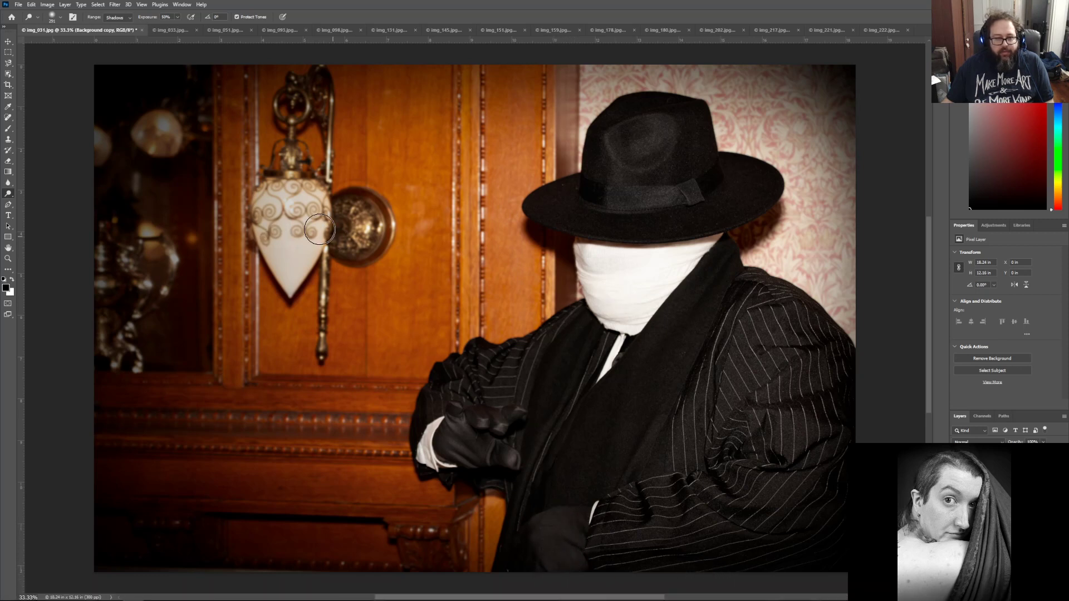
Step: Burn the highlights of the bandaged face with a soft brush of about 1850 px at 14% exposure
right_click(8, 194)
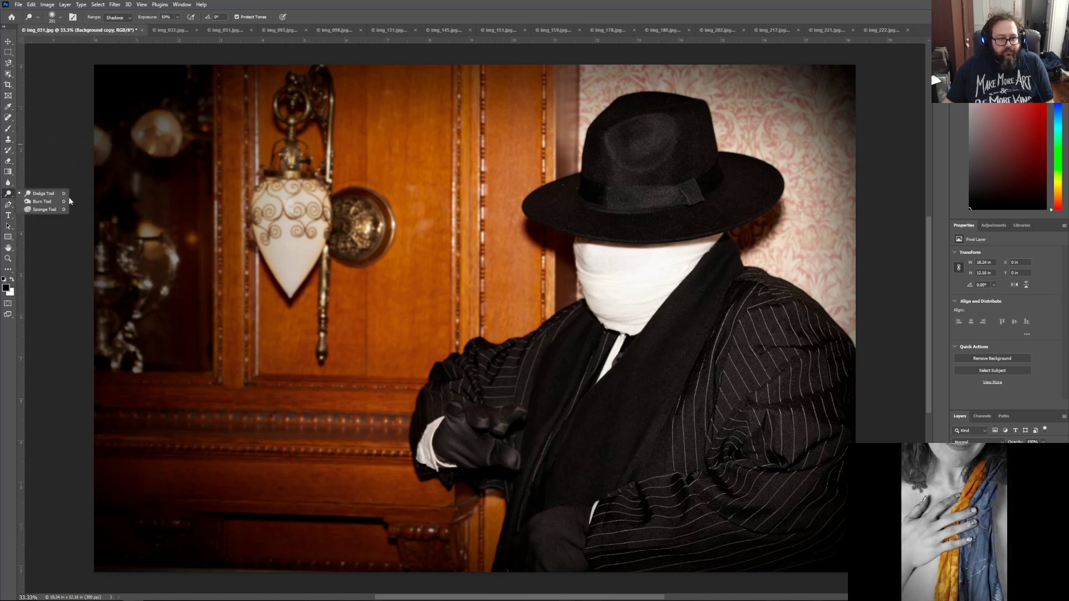
click(43, 201)
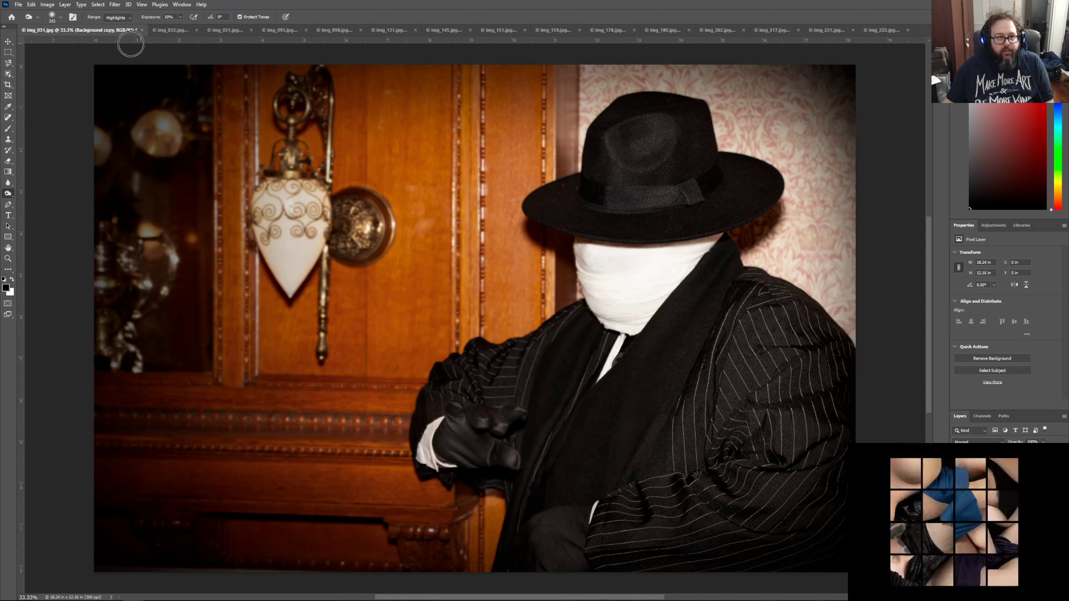
click(62, 19)
click(96, 44)
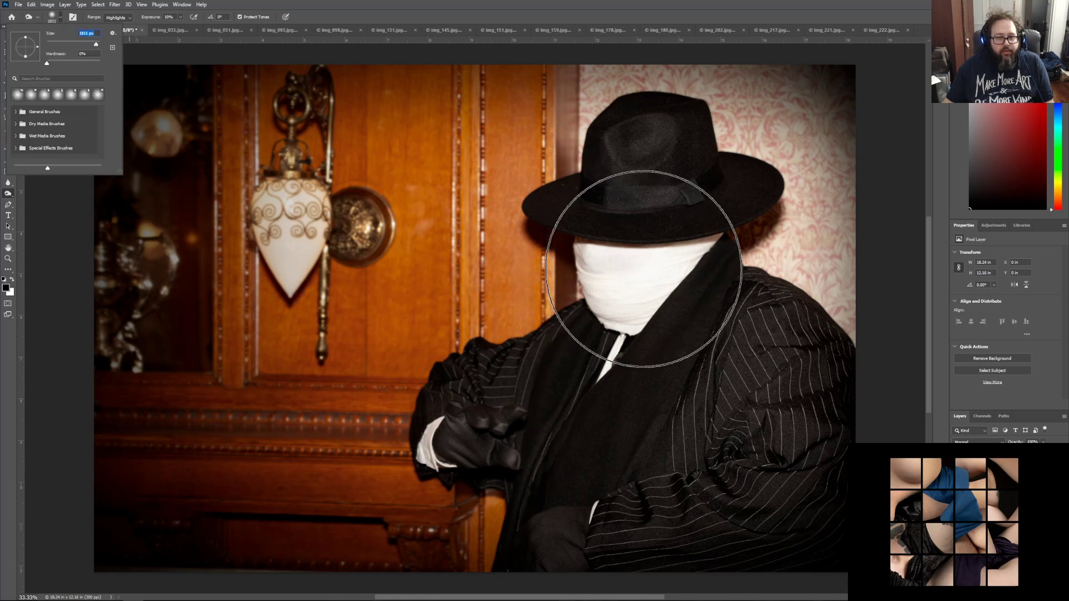
click(643, 269)
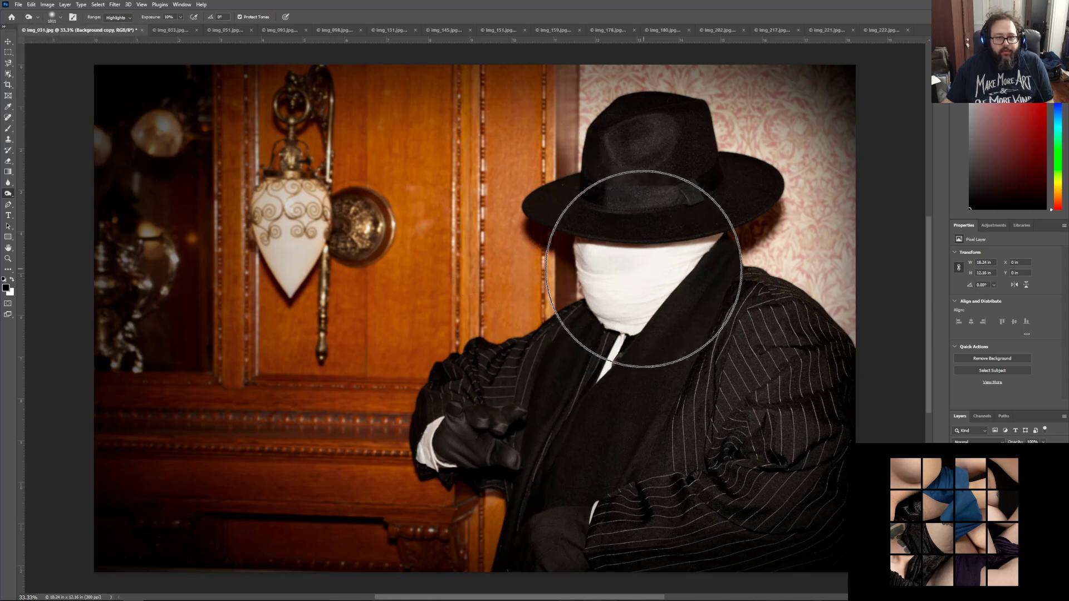
click(180, 16)
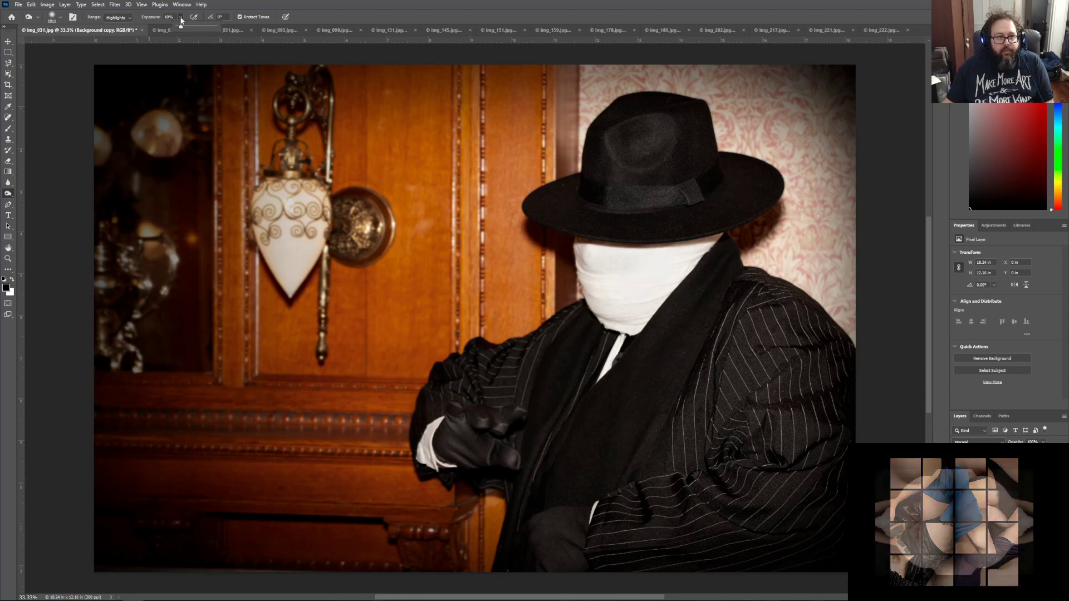
drag(179, 27, 182, 26)
click(630, 287)
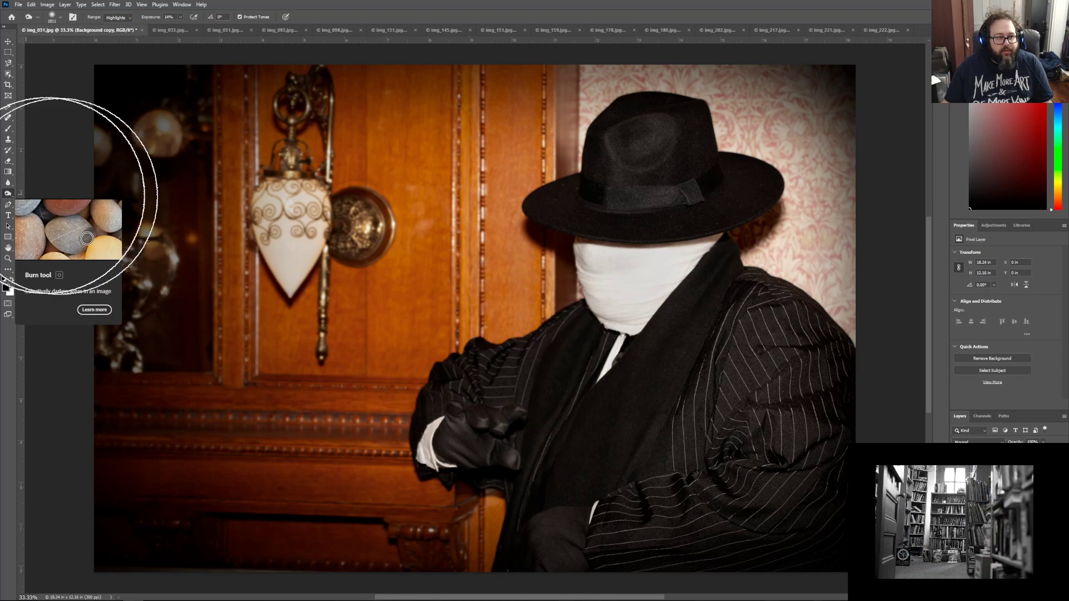
Step: Resize the Burn brush to about 1100 px and burn the highlights of the wallpaper beside the hat
click(61, 17)
drag(95, 43, 86, 45)
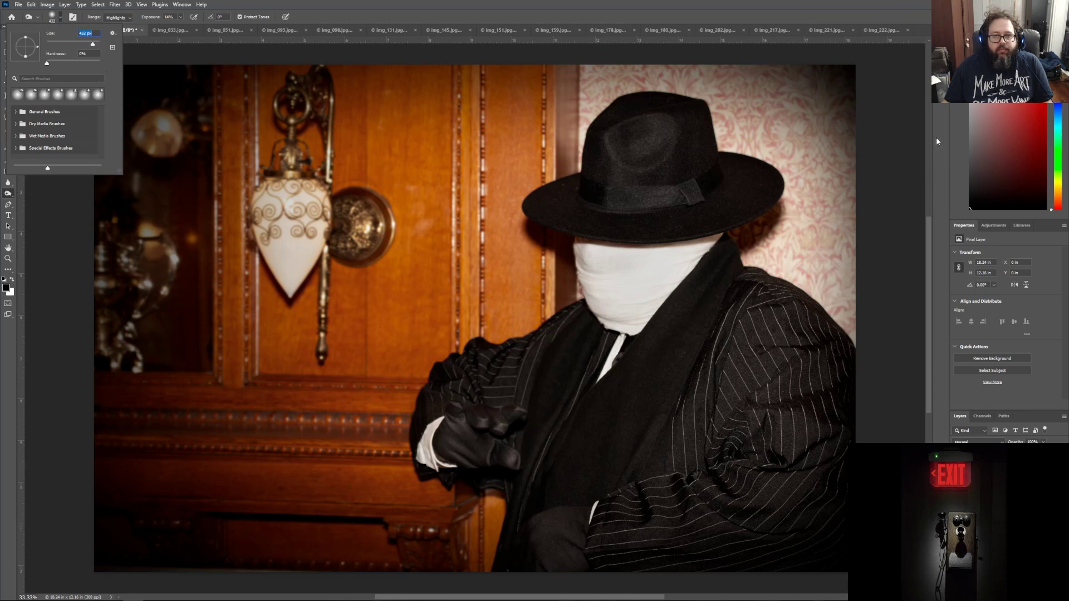
click(765, 81)
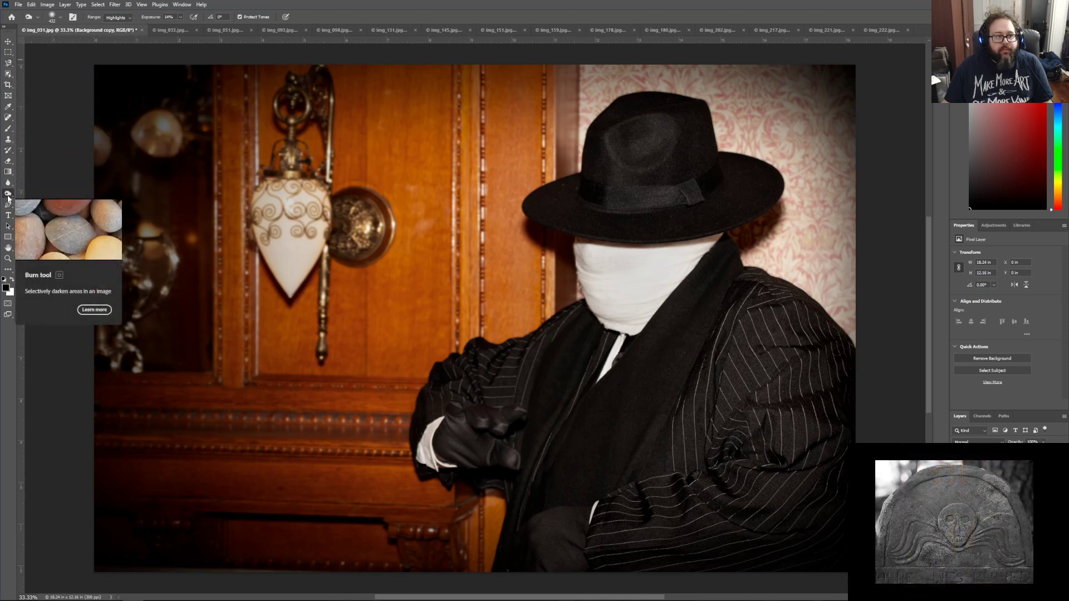
click(61, 17)
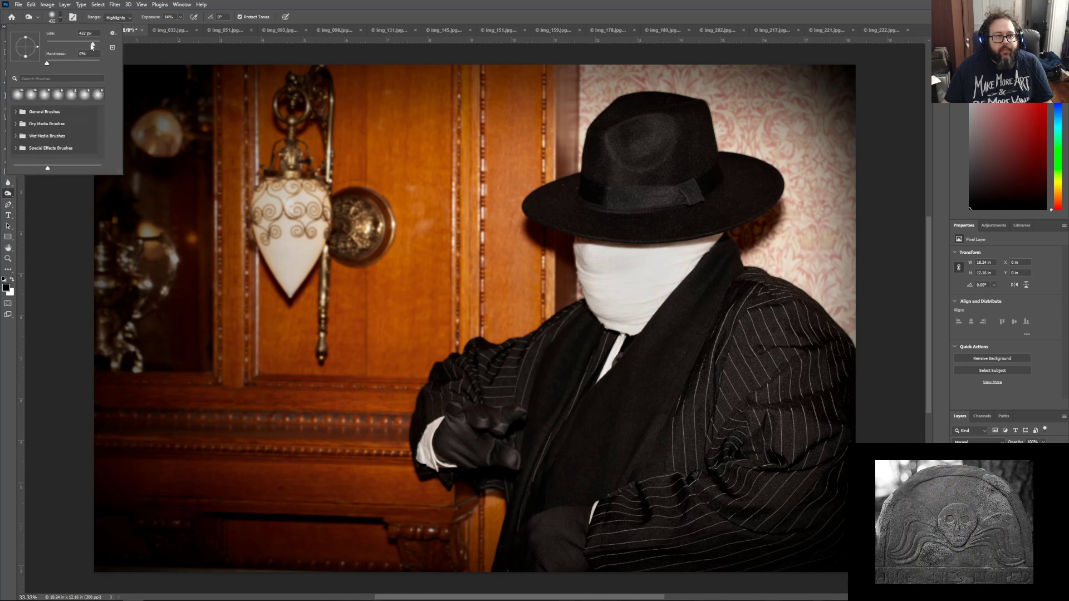
drag(96, 46, 96, 46)
drag(94, 45, 96, 45)
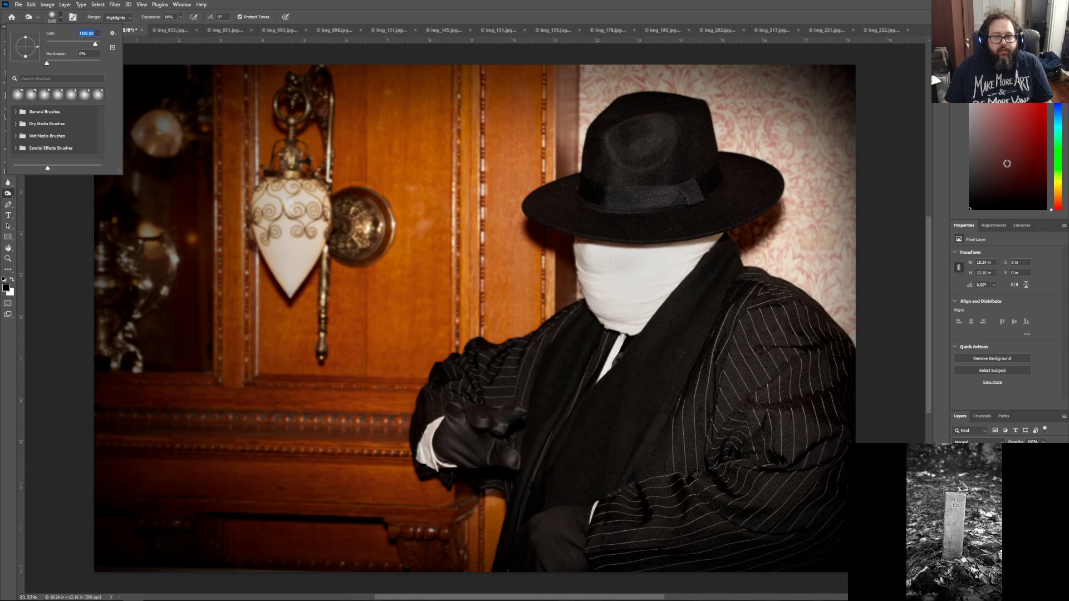
click(761, 113)
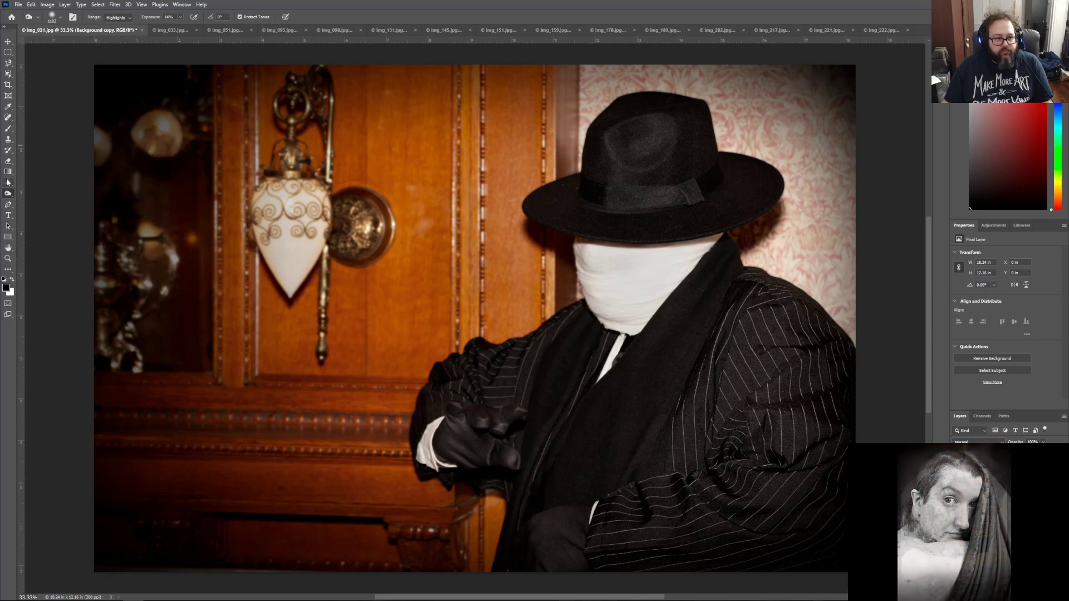
Step: Darken the photo's right, top and left edges with black-to-transparent gradients drawn inward from outside the canvas
key(g)
drag(893, 248, 710, 249)
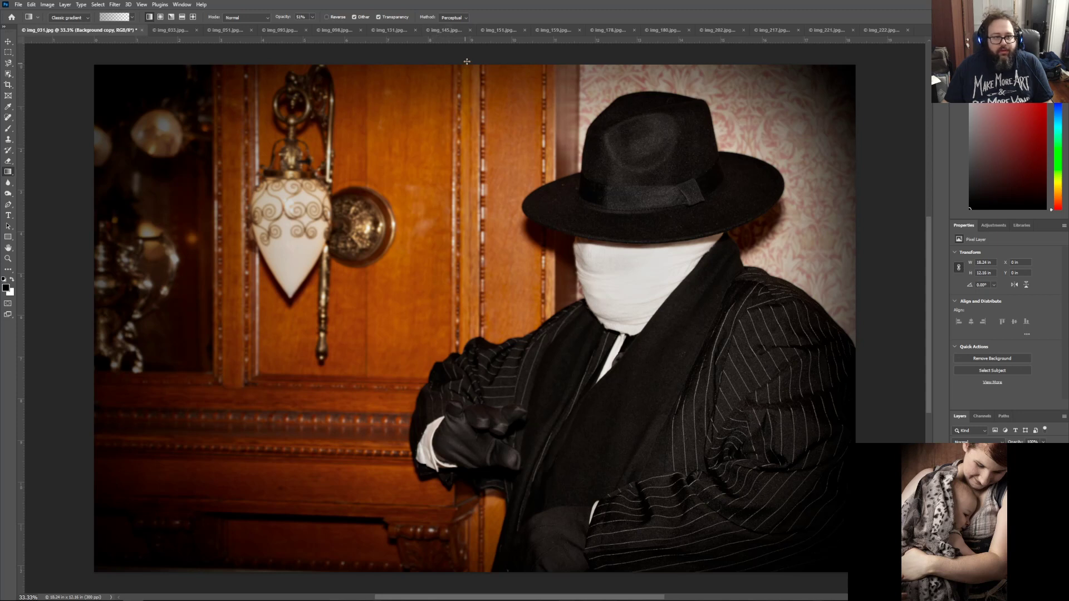
drag(472, 57, 470, 140)
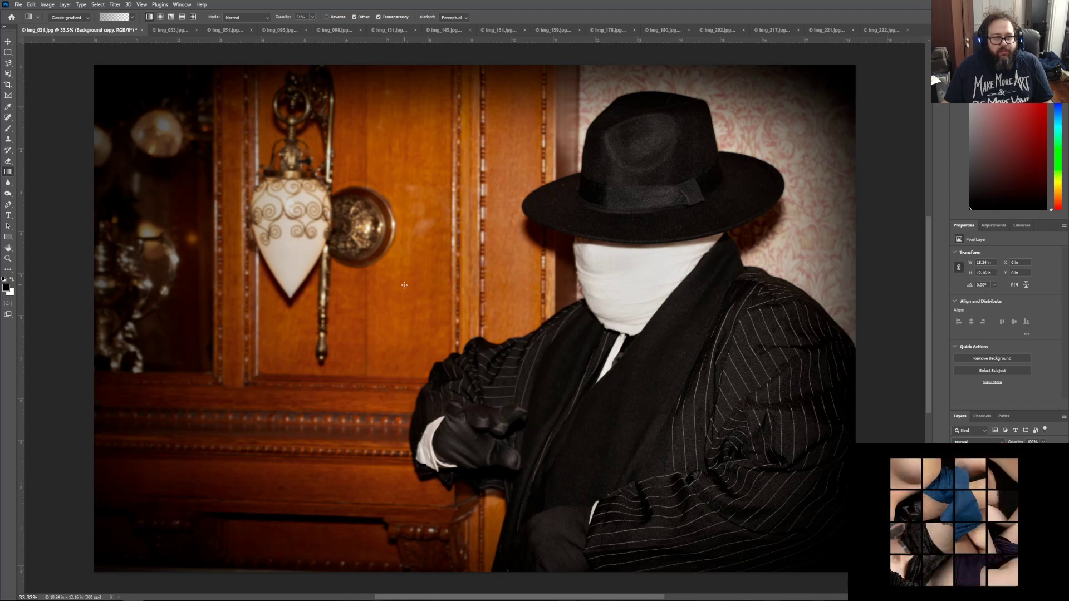
drag(44, 298, 304, 306)
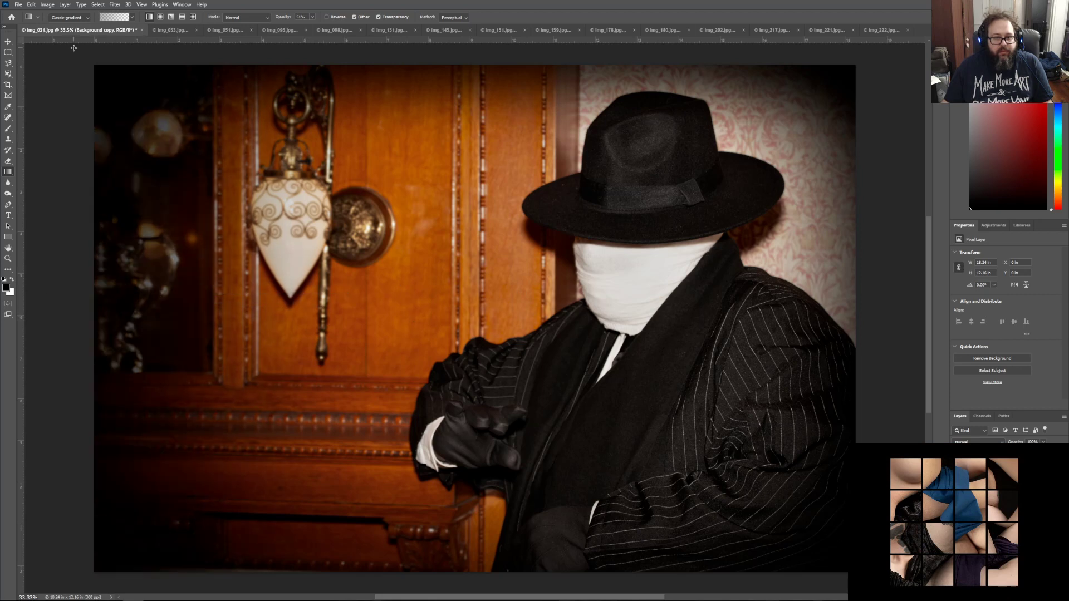
Step: Save the retouched photo as the Photoshop file 031.psd with the default format options
click(18, 5)
click(31, 105)
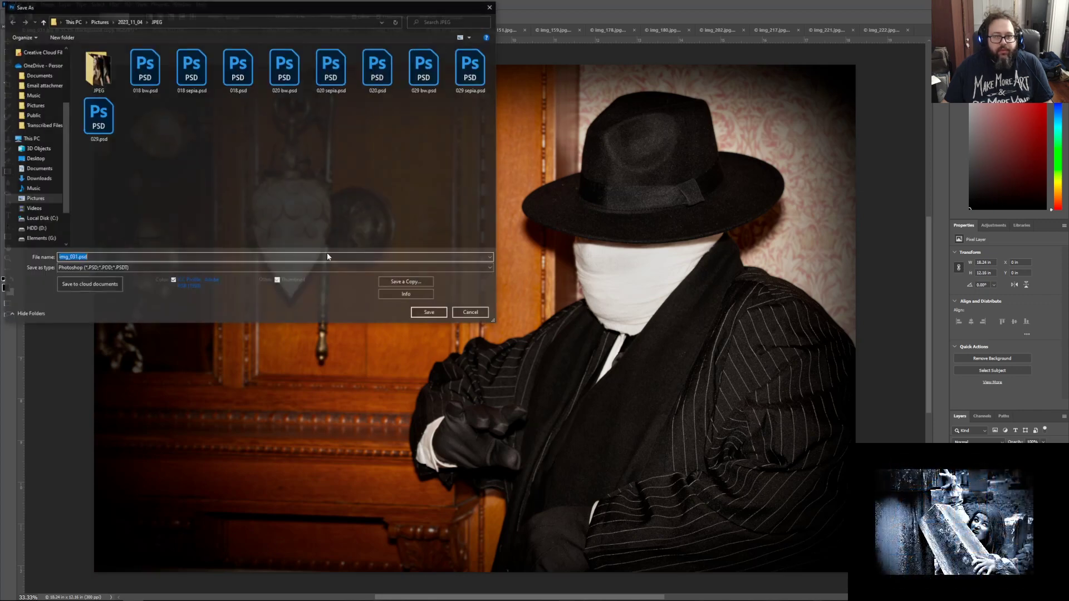
drag(69, 259, 2, 255)
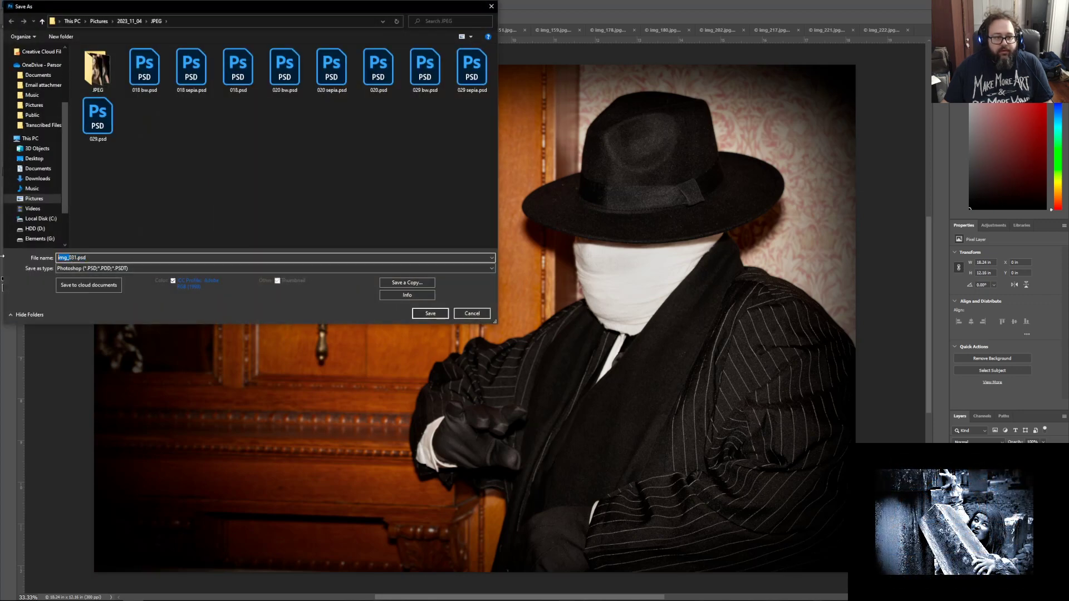
key(BackSpace)
key(Return)
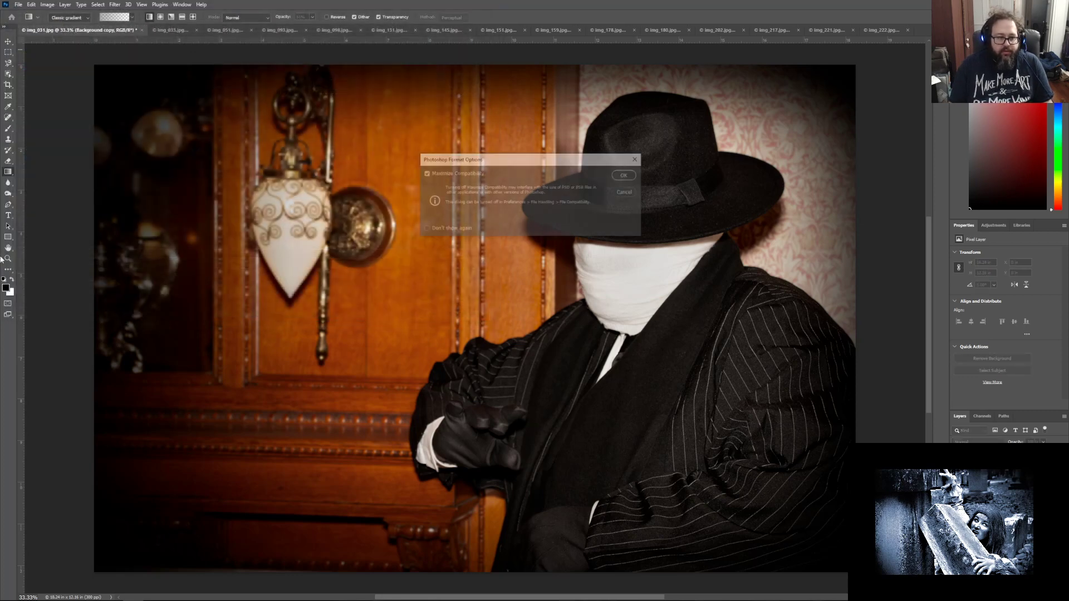
key(Return)
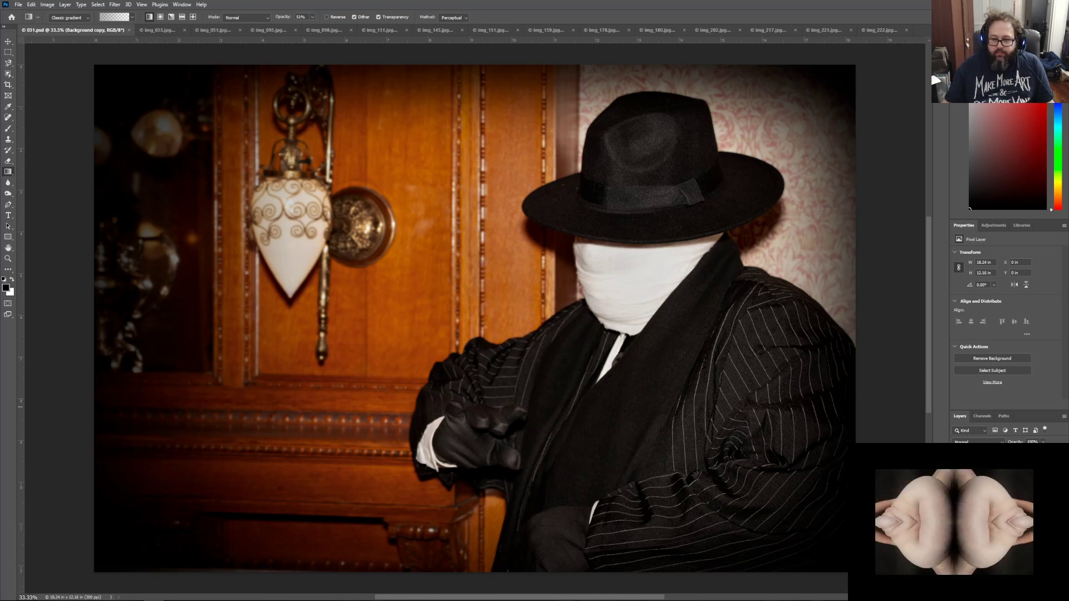
Step: Add a Hue/Saturation adjustment layer above the Brightness/Contrast layer and apply its Sepia preset
click(1002, 468)
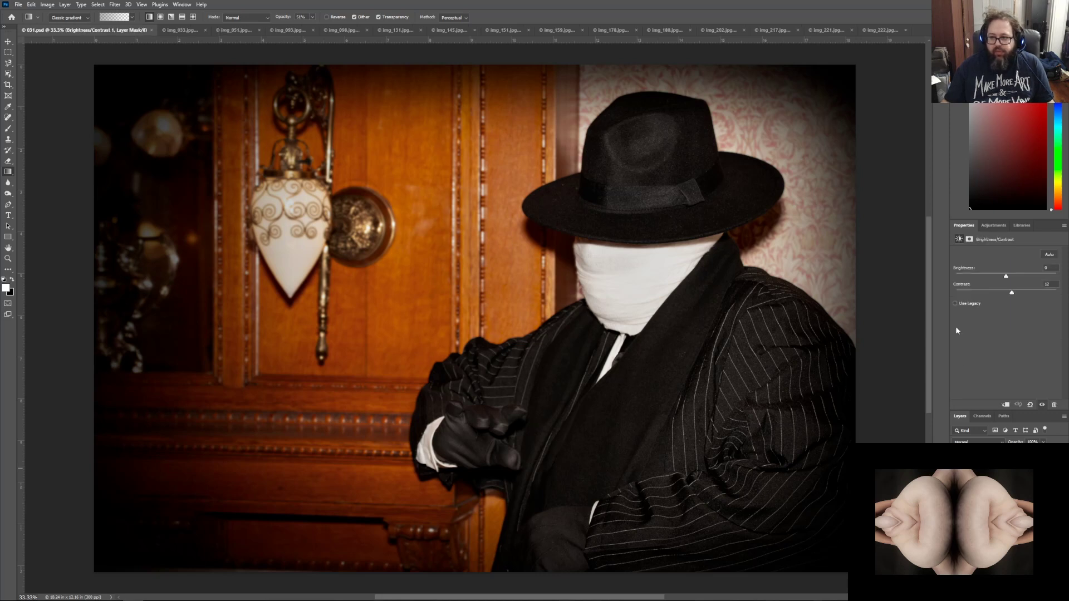
click(1000, 226)
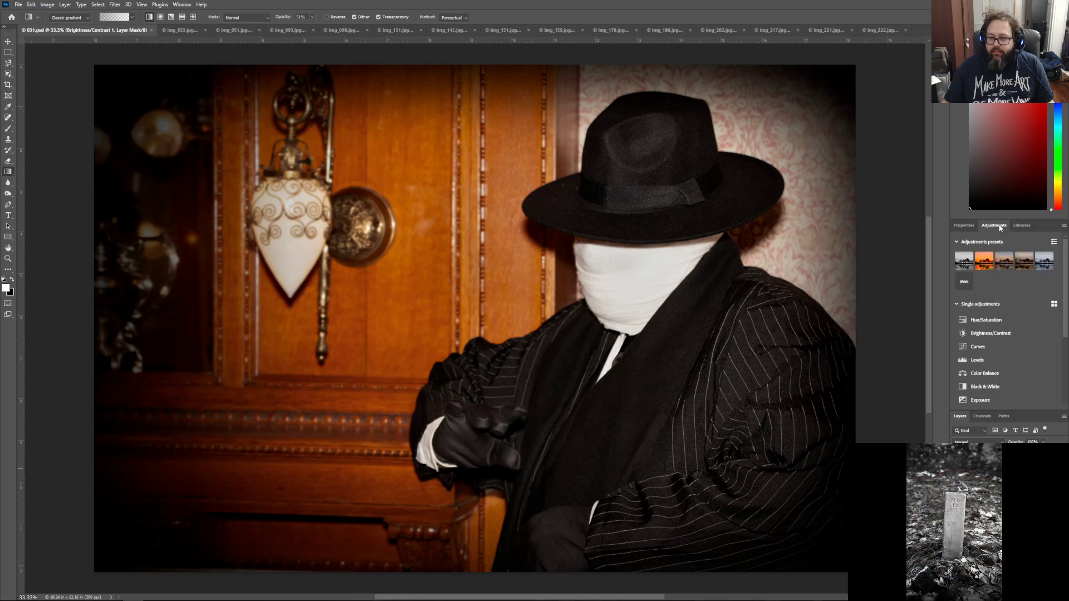
click(996, 322)
click(1000, 266)
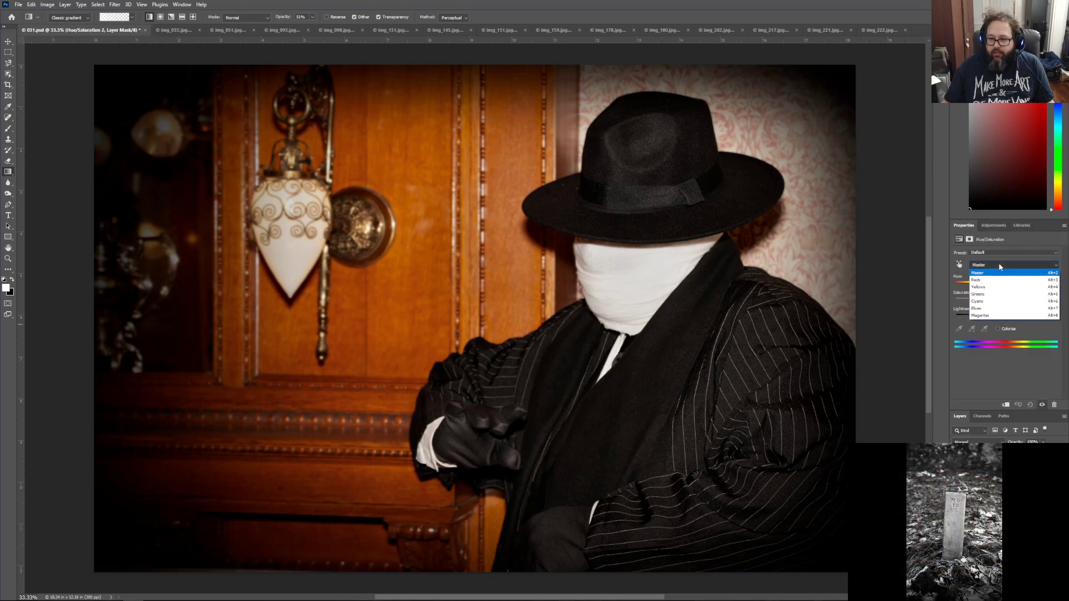
click(1000, 252)
click(1001, 252)
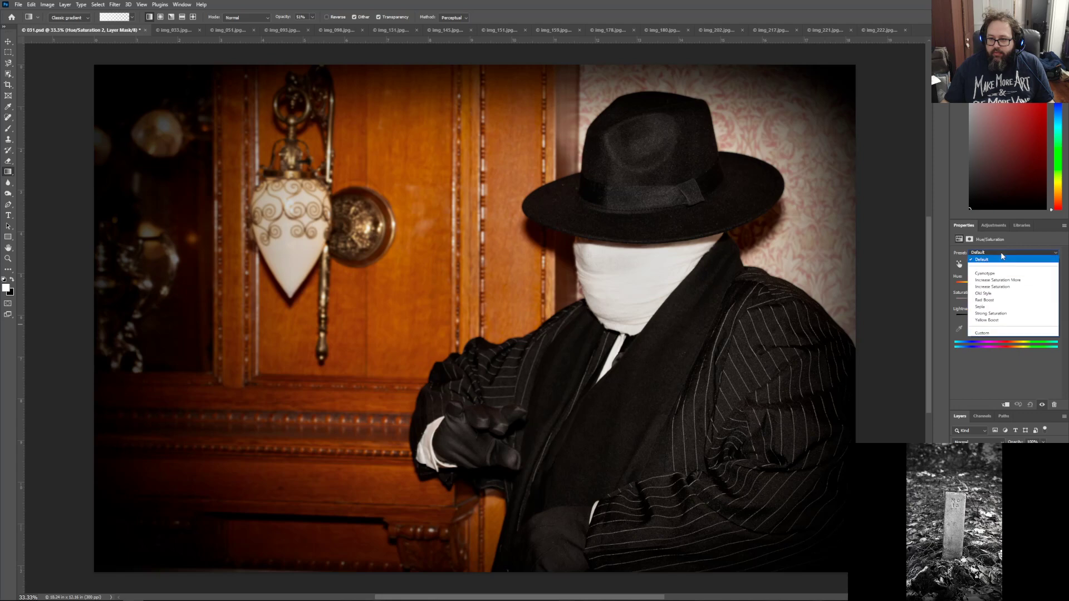
click(1000, 307)
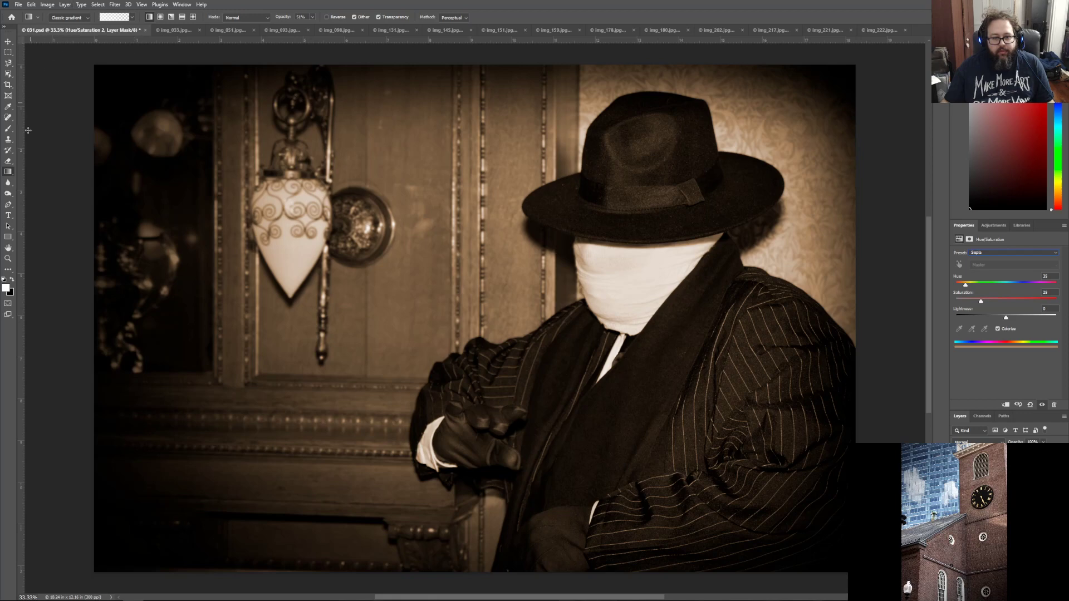
Step: Save the sepia version as a separate Photoshop file named 031 sepia.psd with the default format options
click(18, 4)
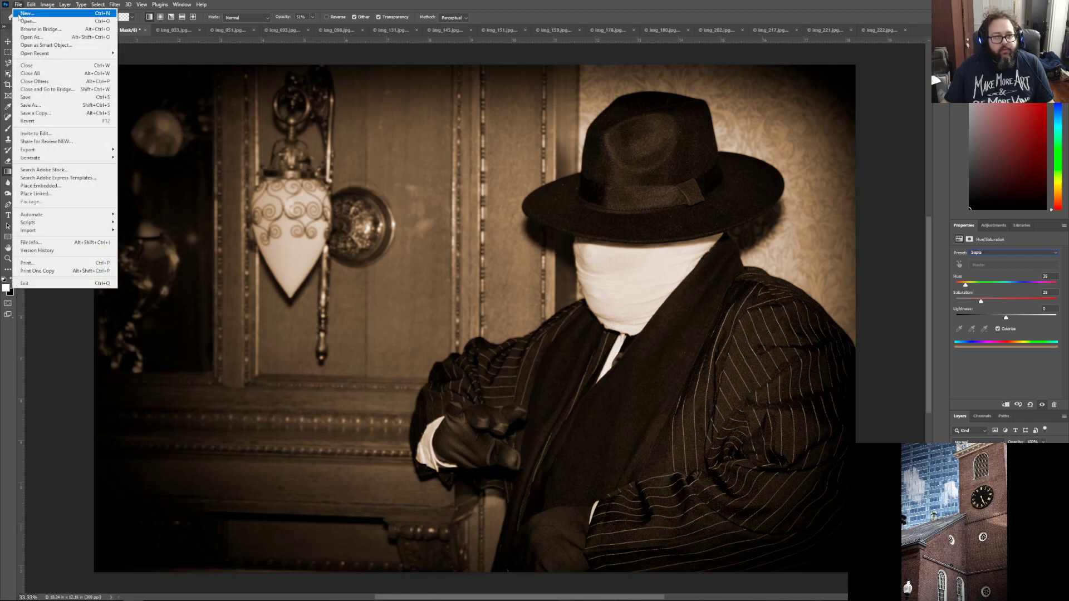
click(35, 106)
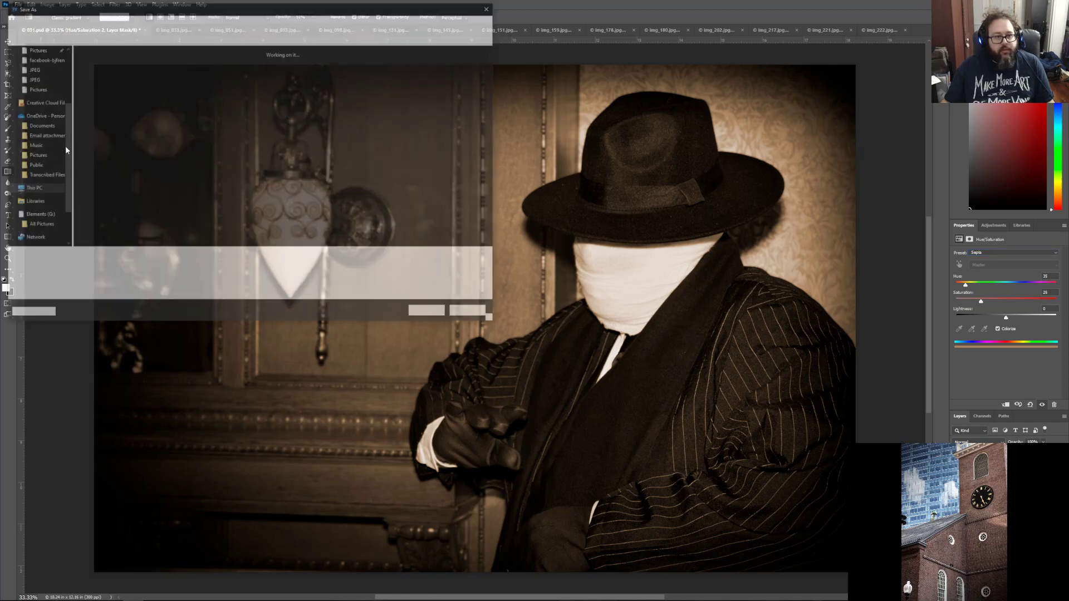
click(66, 258)
text(sepia)
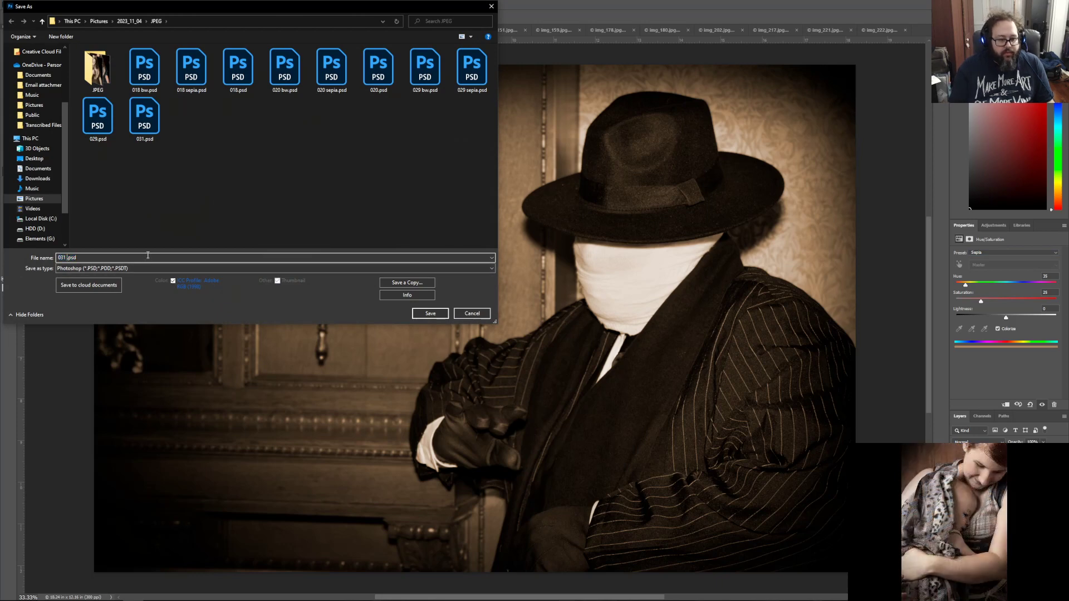
key(Return)
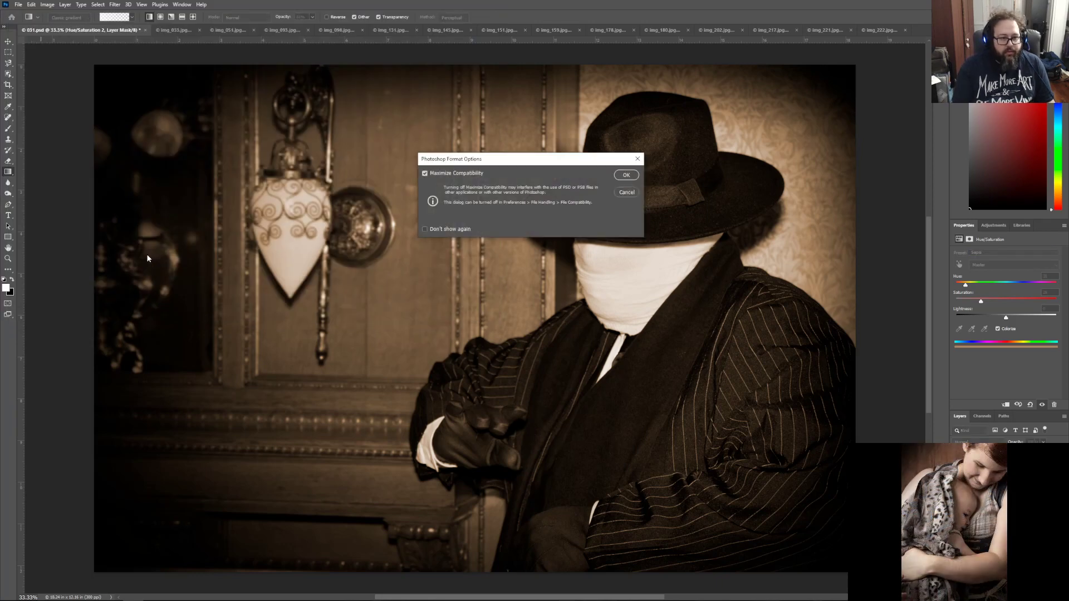
key(Return)
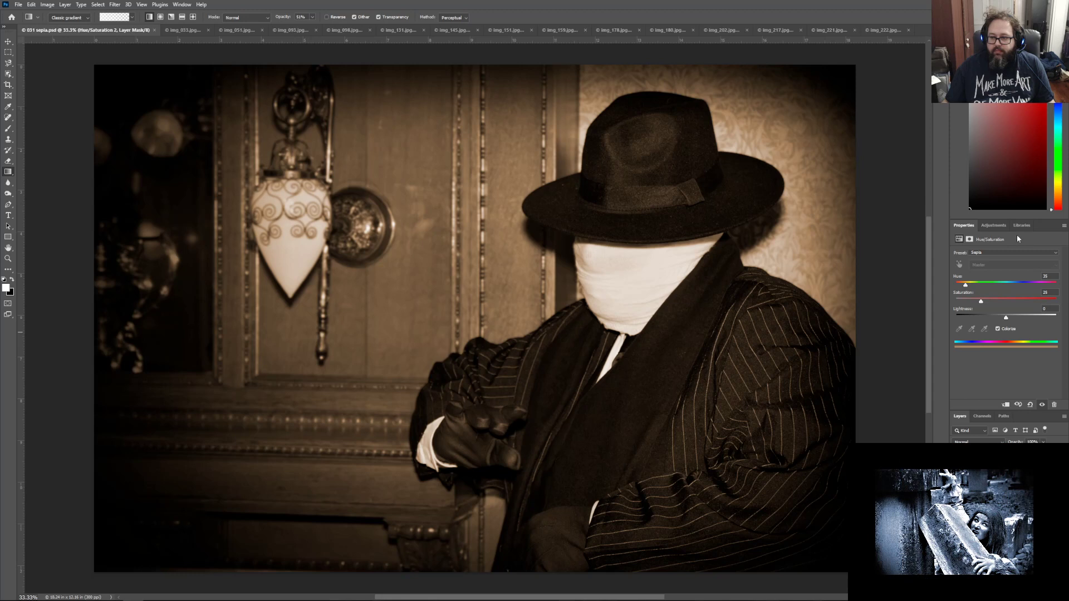
Step: Add a Black & White adjustment layer above the sepia Hue/Saturation layer
click(1000, 252)
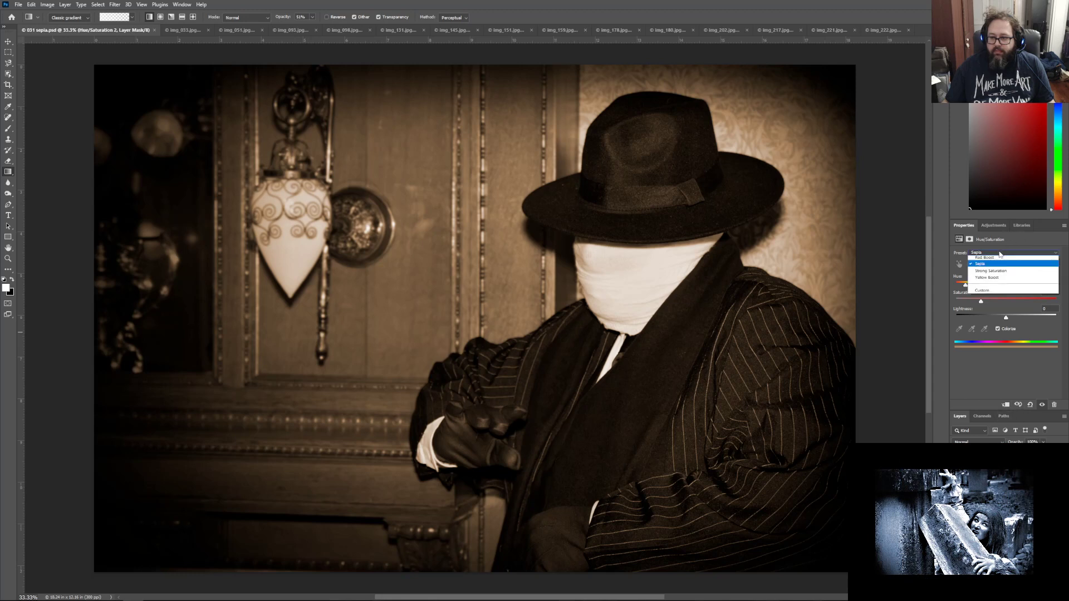
click(998, 225)
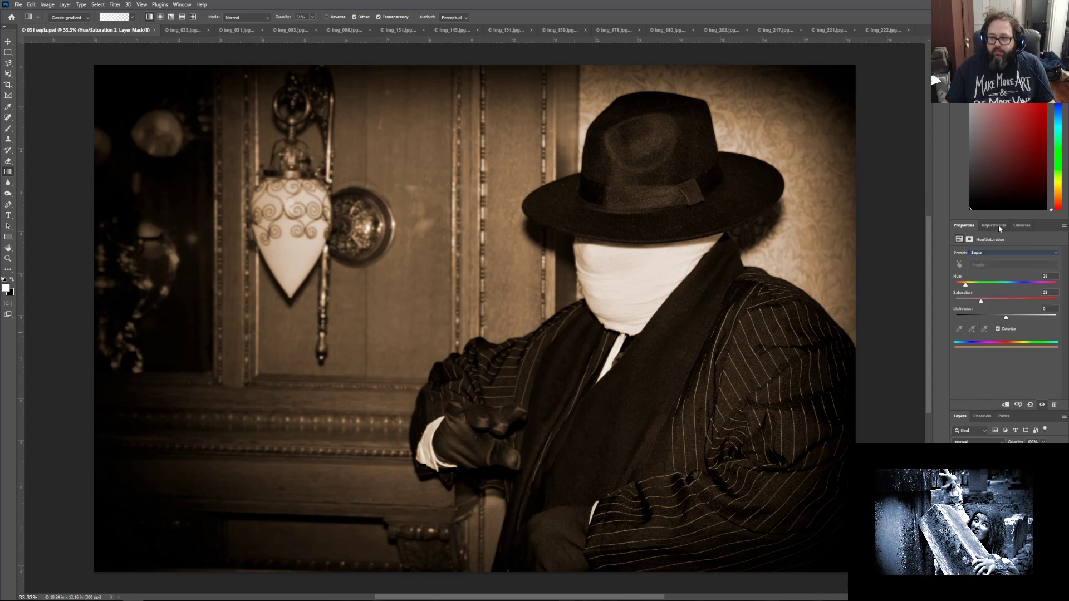
click(998, 225)
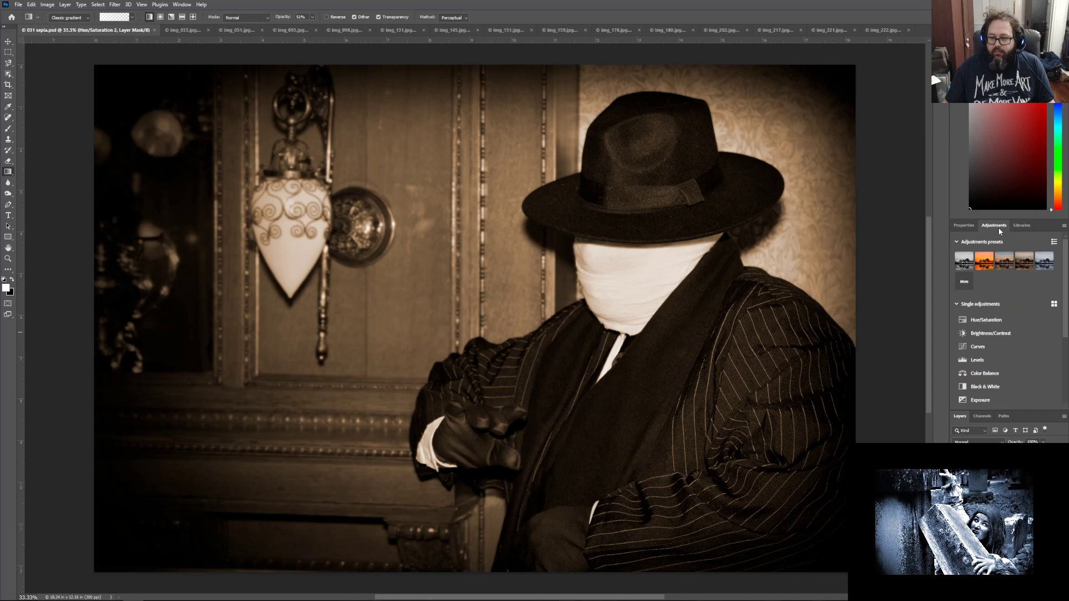
click(985, 386)
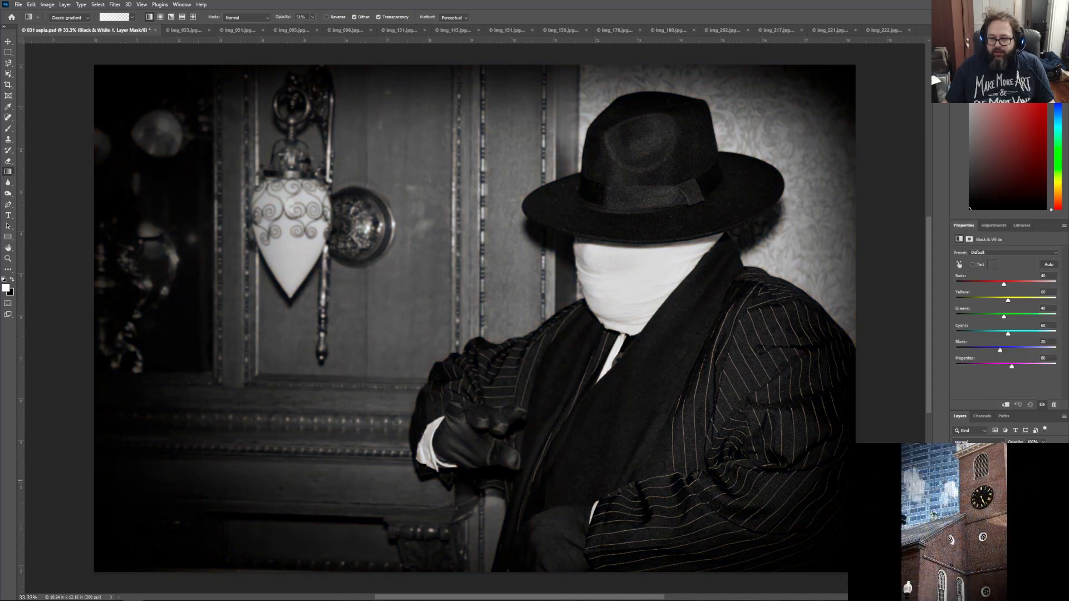
Step: Try the Maximum White preset on the Black & White adjustment
click(1028, 255)
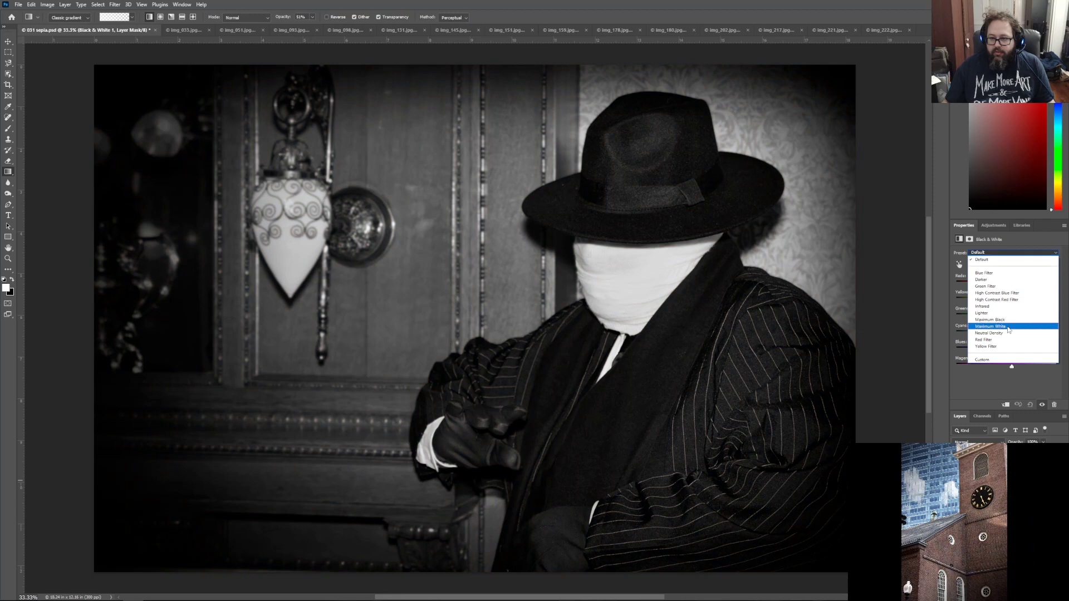
click(1008, 325)
click(1013, 253)
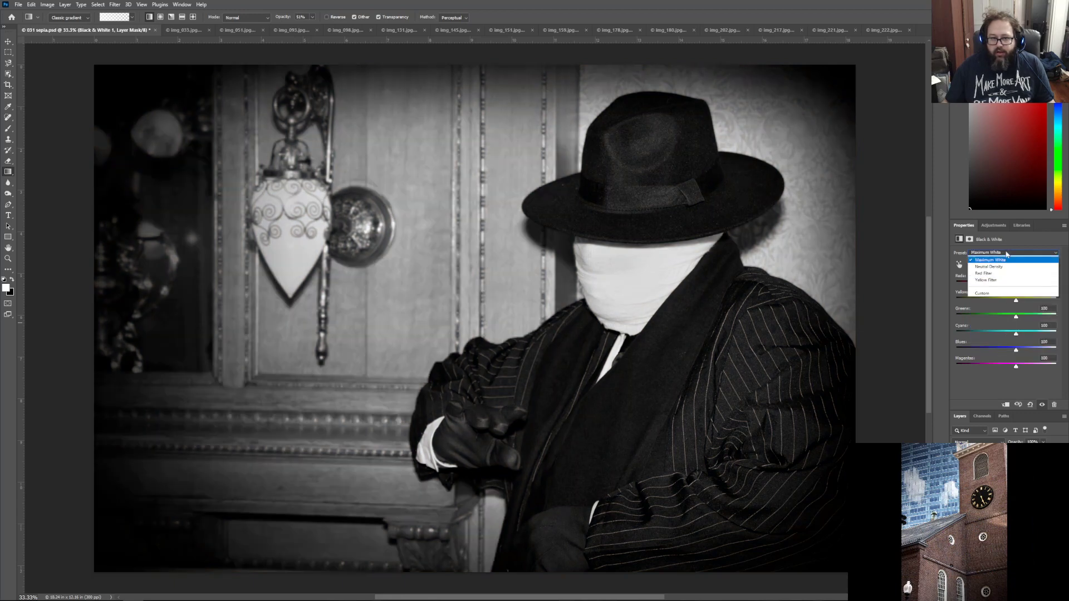
click(1005, 328)
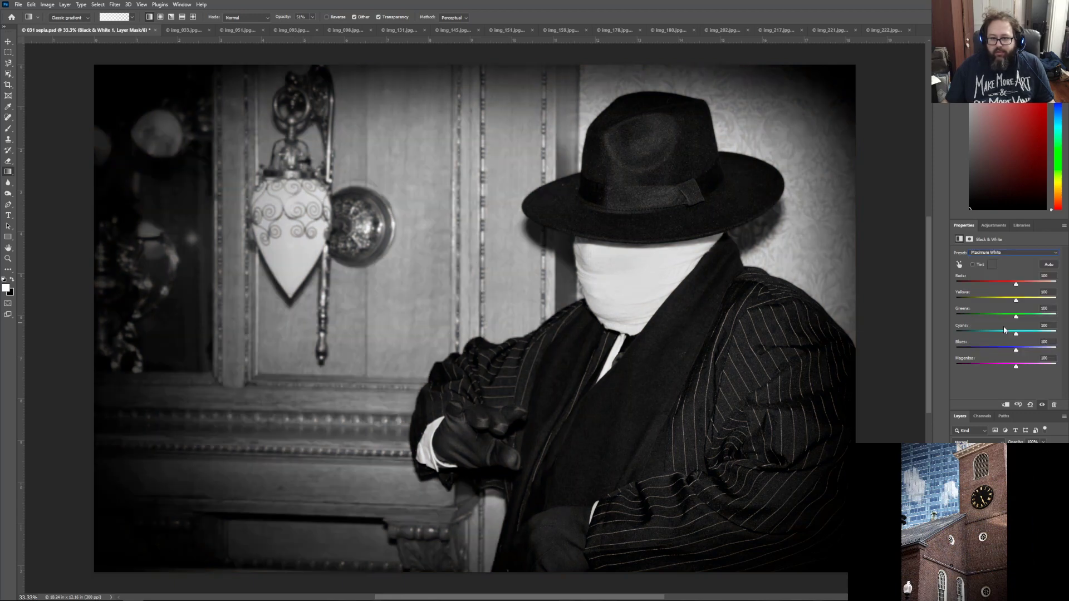
Step: Apply the Maximum Black preset to the Black & White adjustment, and raise Reds to 29 and Yellows to 40
click(1005, 254)
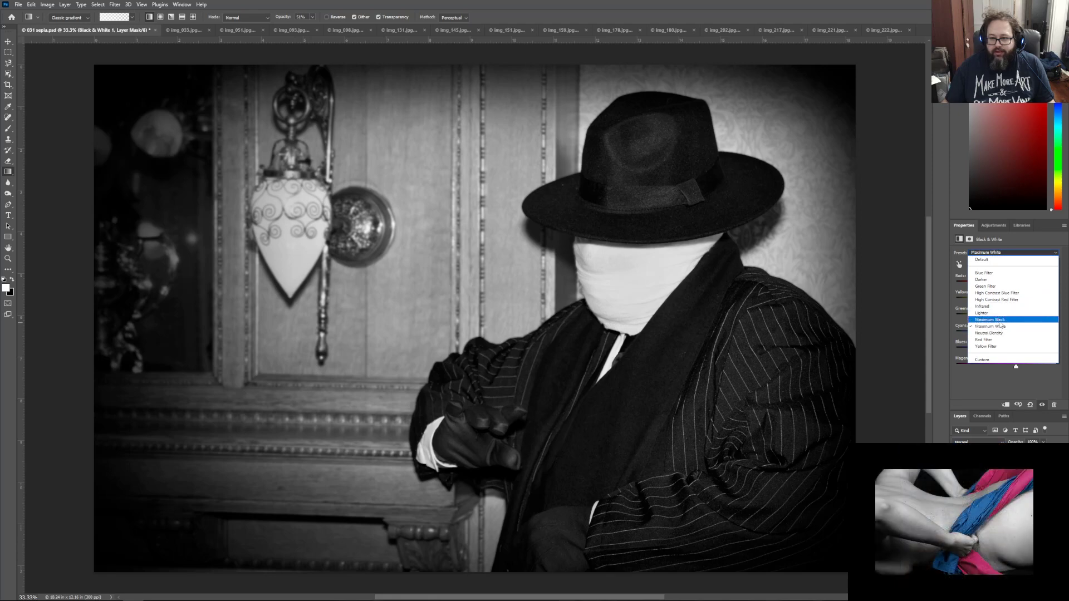
click(1001, 320)
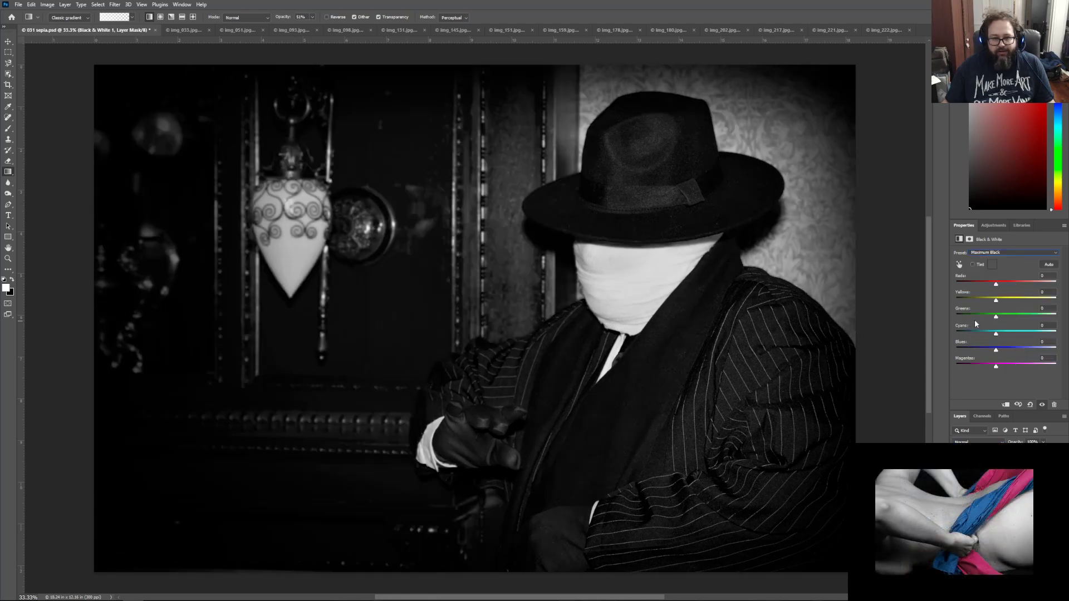
drag(998, 287, 1005, 287)
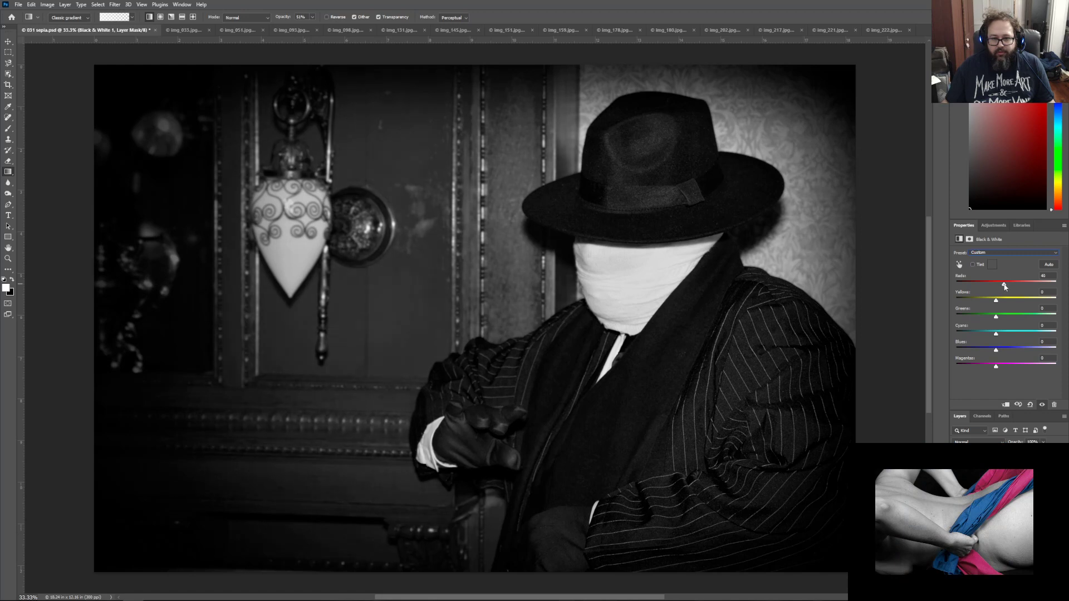
drag(996, 303, 1001, 287)
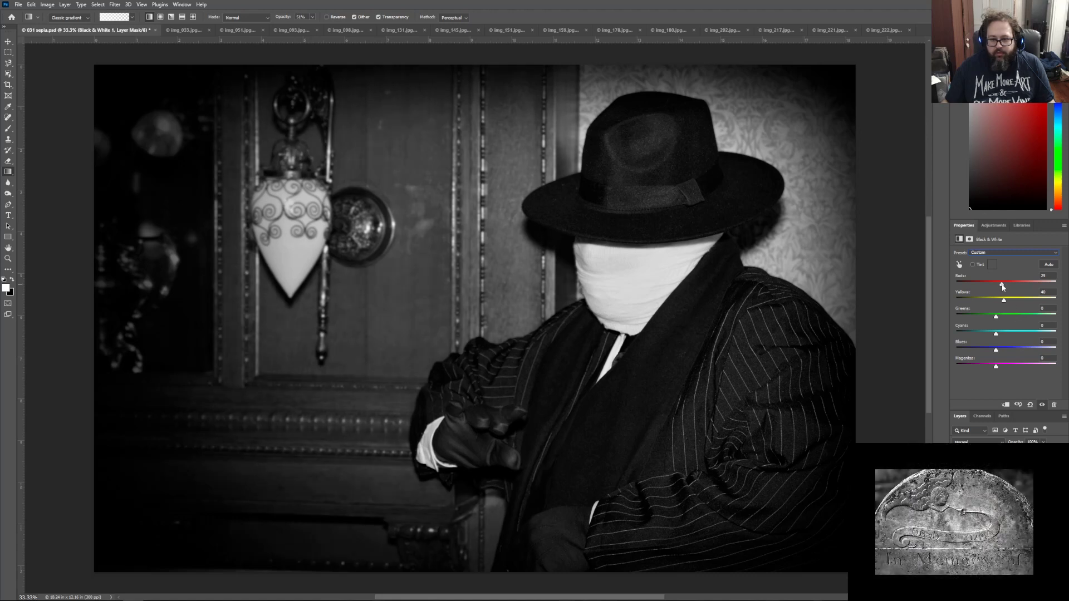
drag(1001, 284, 1002, 284)
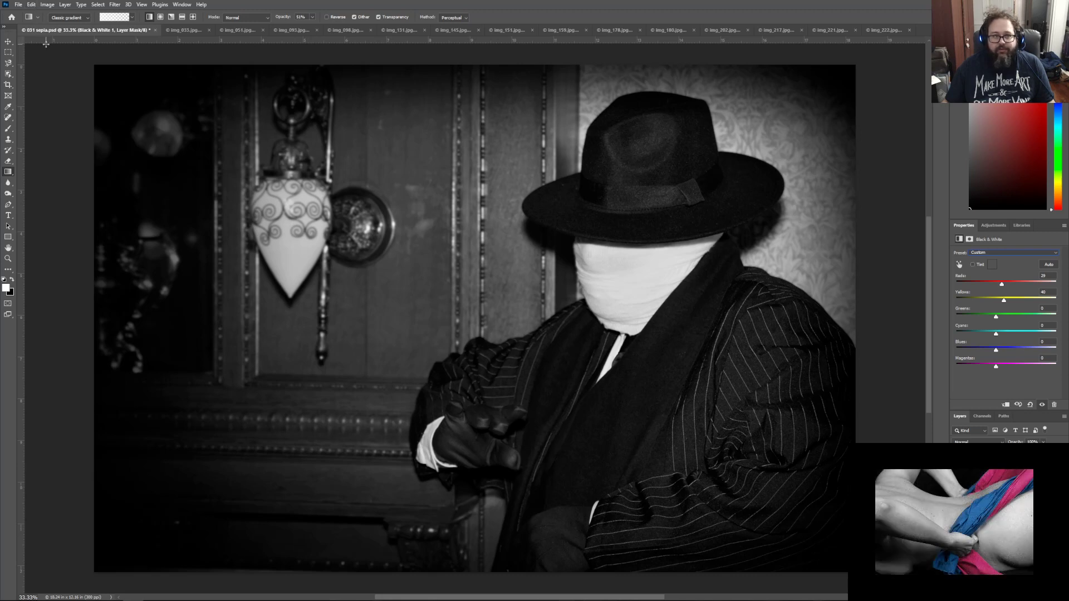
Step: Save the black-and-white version as a separate Photoshop file named 031 bw.psd with the default format options
click(20, 5)
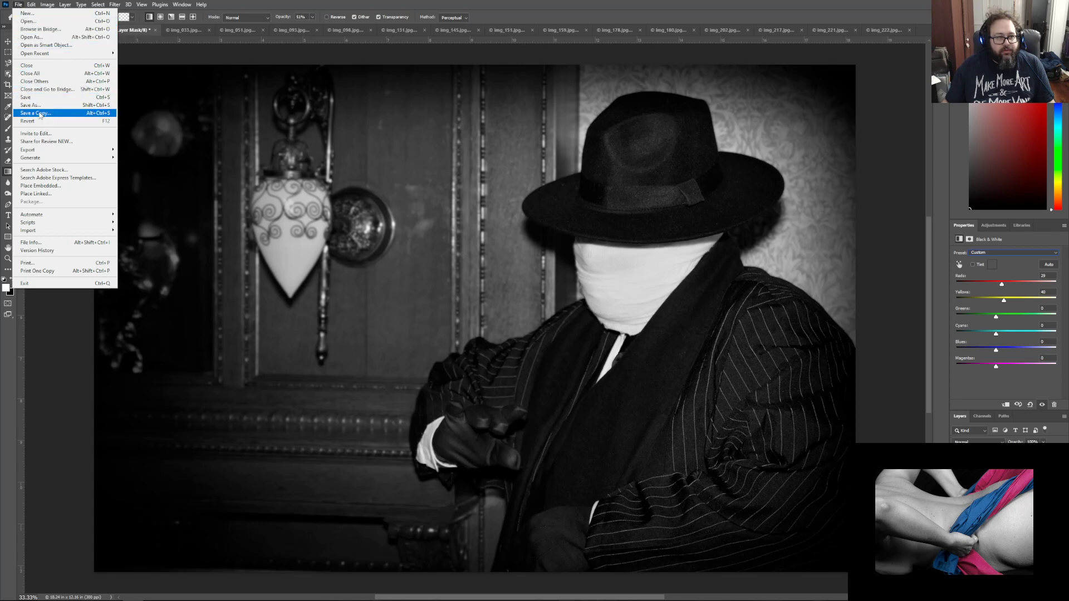
click(33, 105)
click(67, 258)
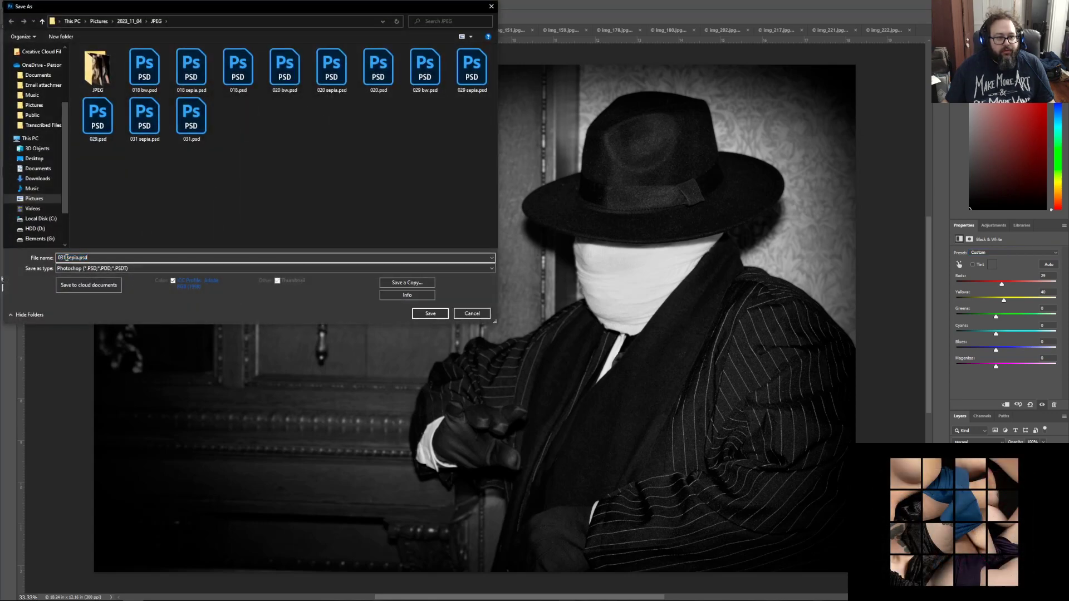
double_click(70, 258)
click(70, 258)
drag(68, 258, 76, 258)
drag(79, 258, 71, 257)
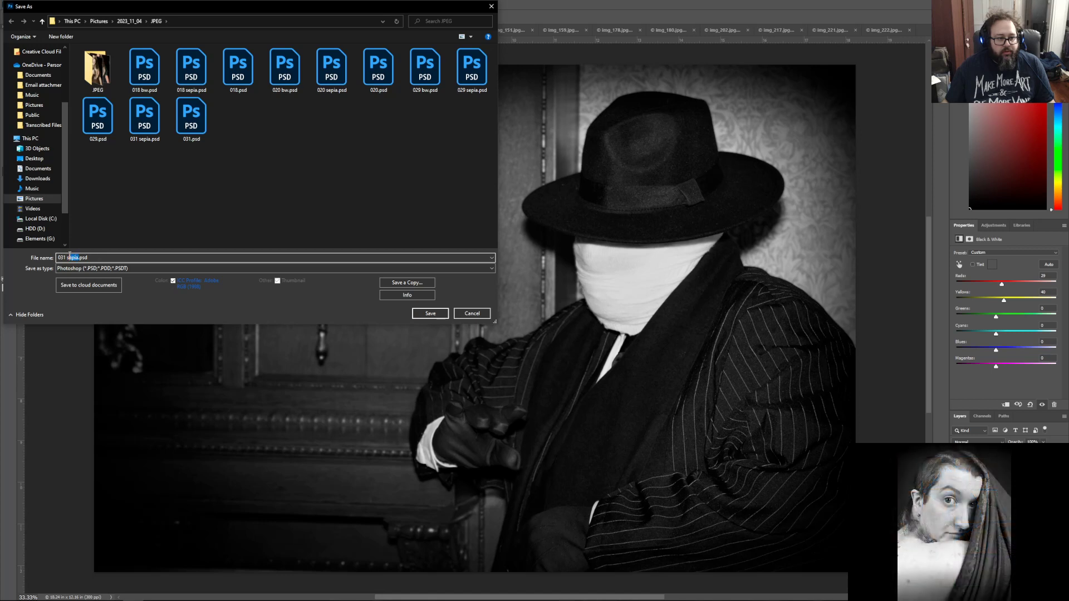
text(bw)
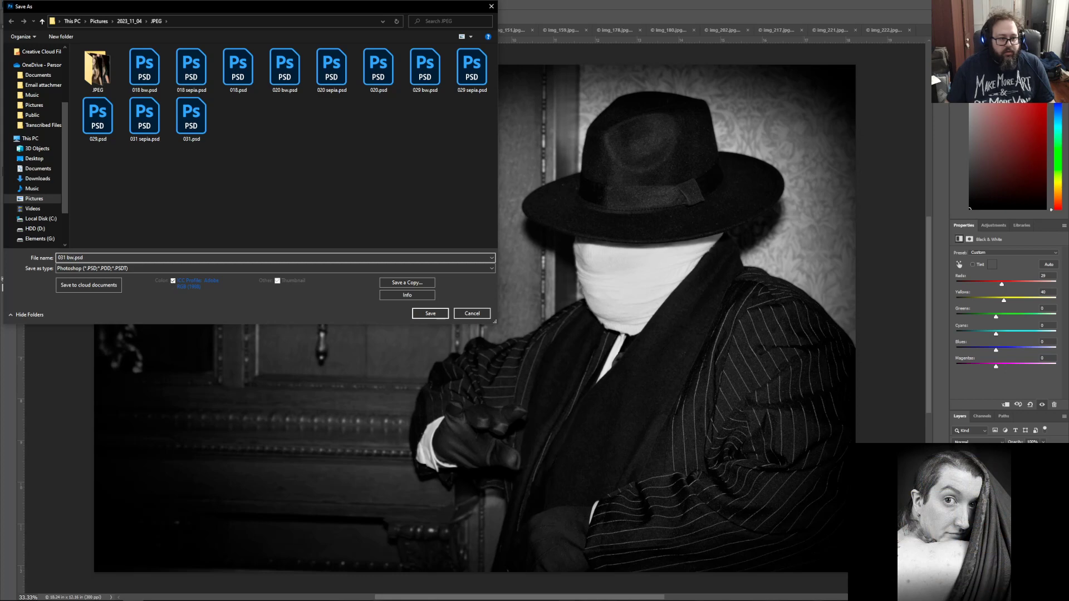
key(Return)
key(Return)
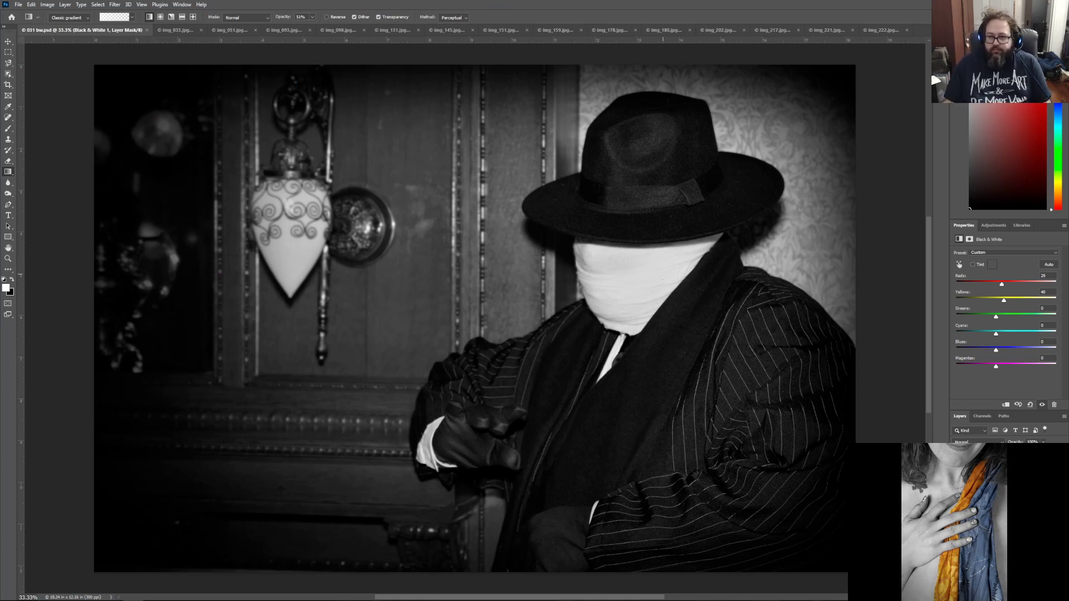
Step: Switch to img_033.jpg and duplicate its Background layer as Background copy
click(176, 31)
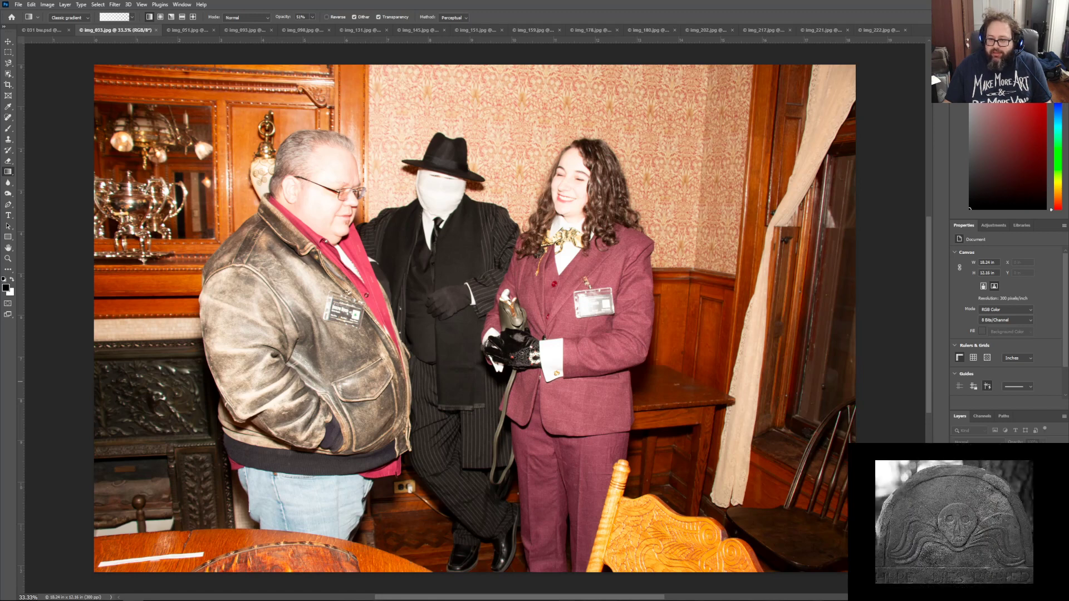
click(997, 490)
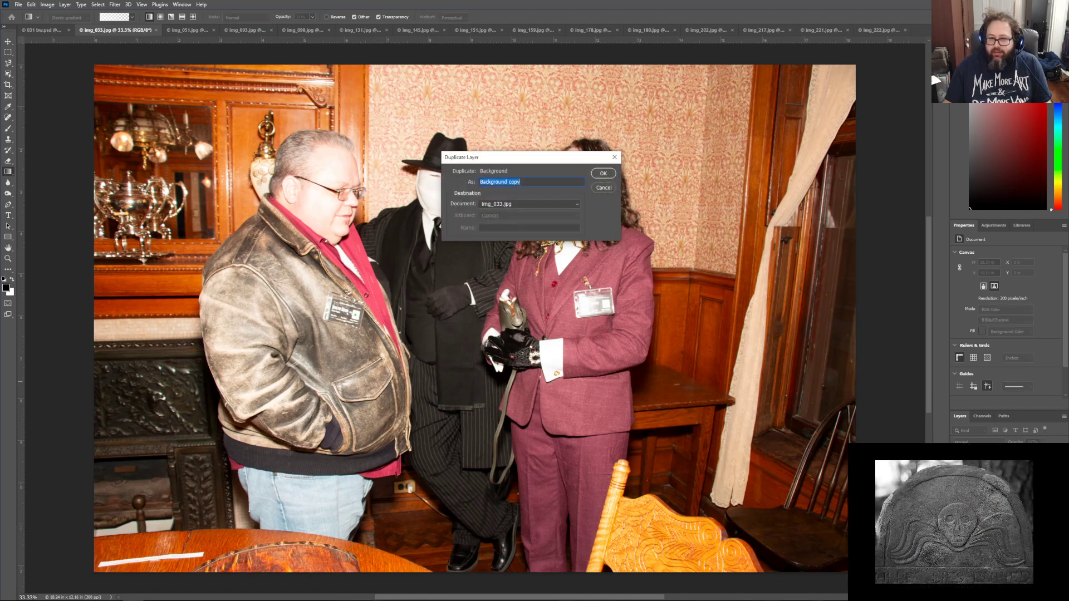
click(612, 173)
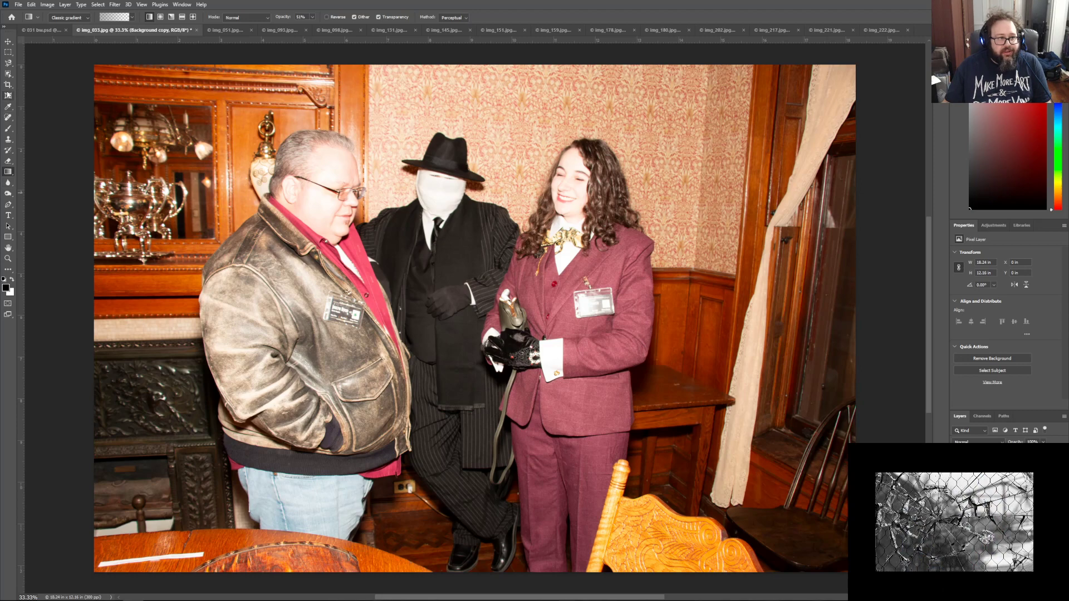
Step: Crop both sides of the group photo closer to the three people, to about 13.3 in wide at full height
click(8, 85)
drag(855, 318, 829, 317)
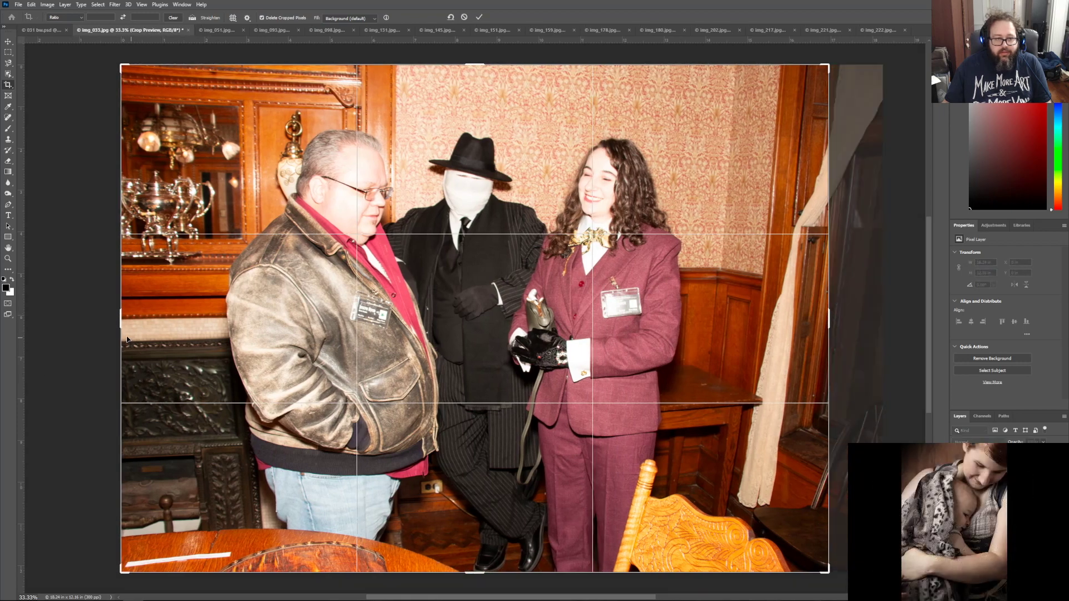
drag(126, 340, 156, 340)
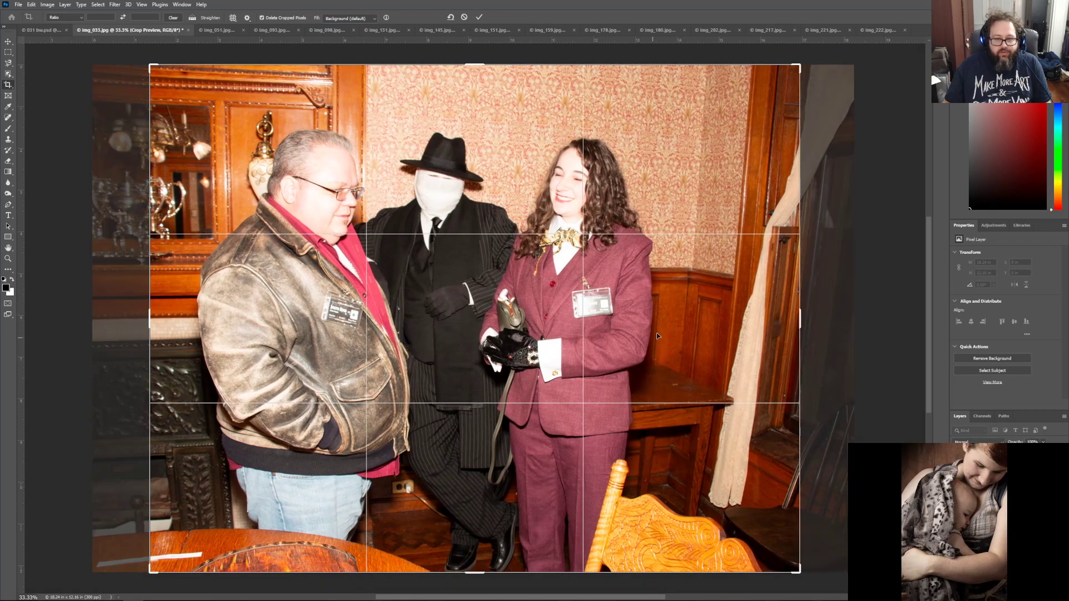
drag(801, 315, 762, 316)
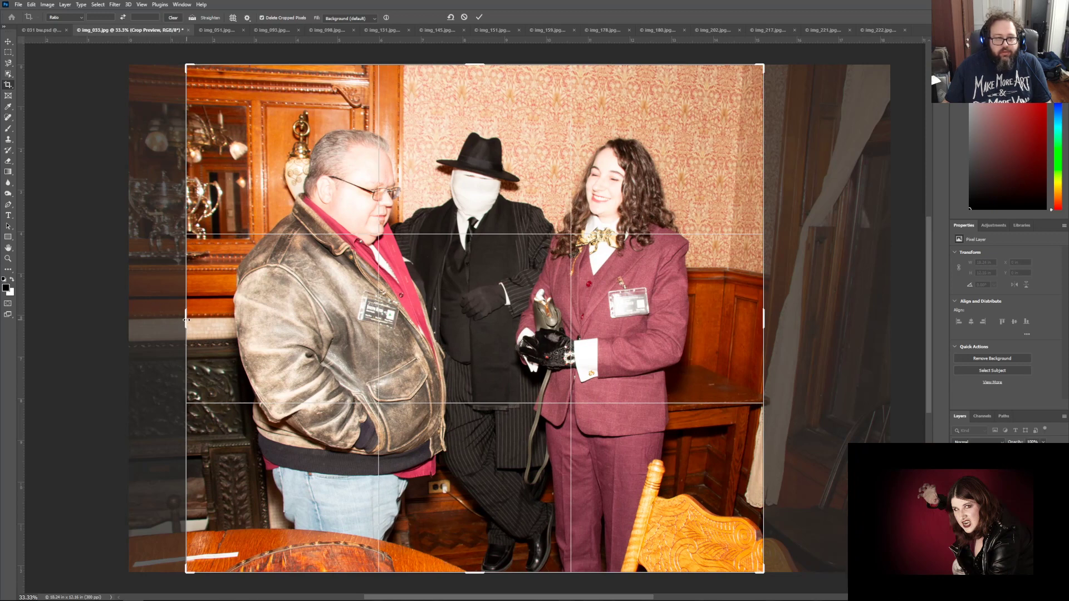
drag(186, 319, 193, 319)
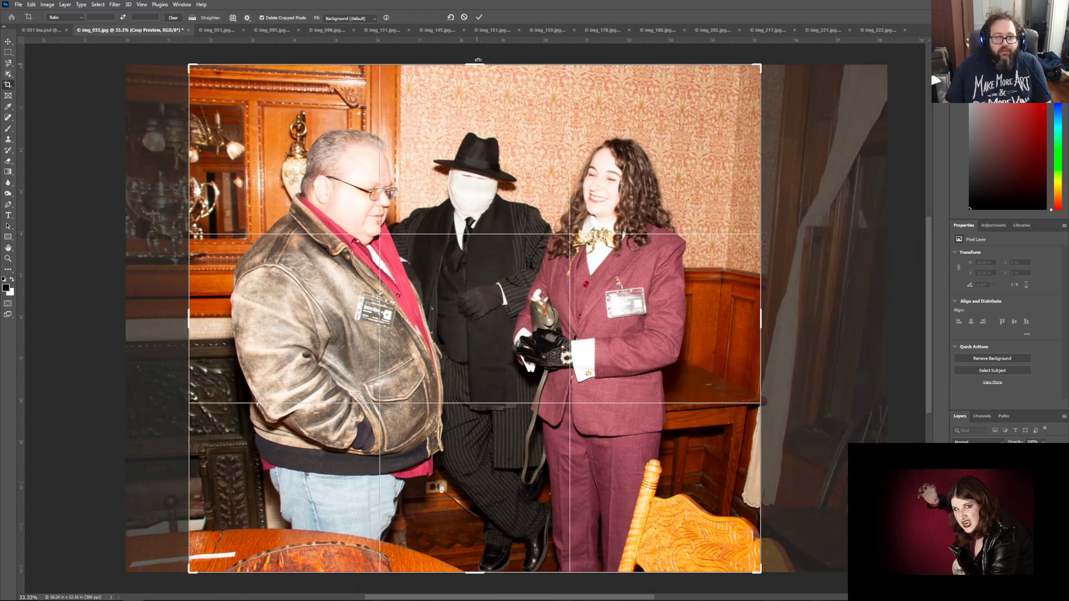
drag(761, 319, 751, 319)
click(479, 17)
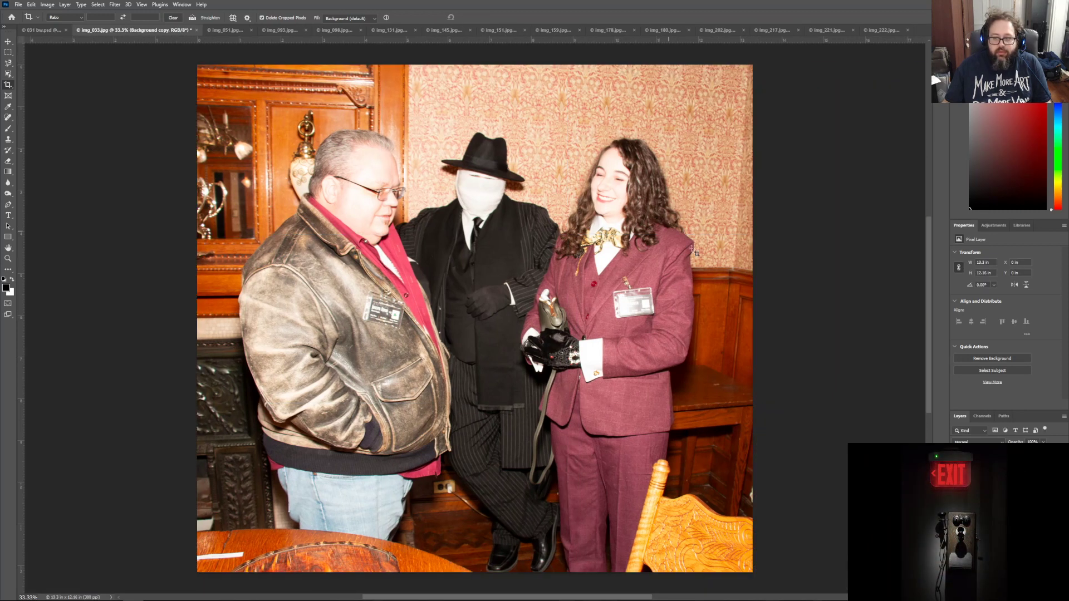
Step: Apply Auto Tone to the group photo, and try Auto Color before undoing it
click(48, 4)
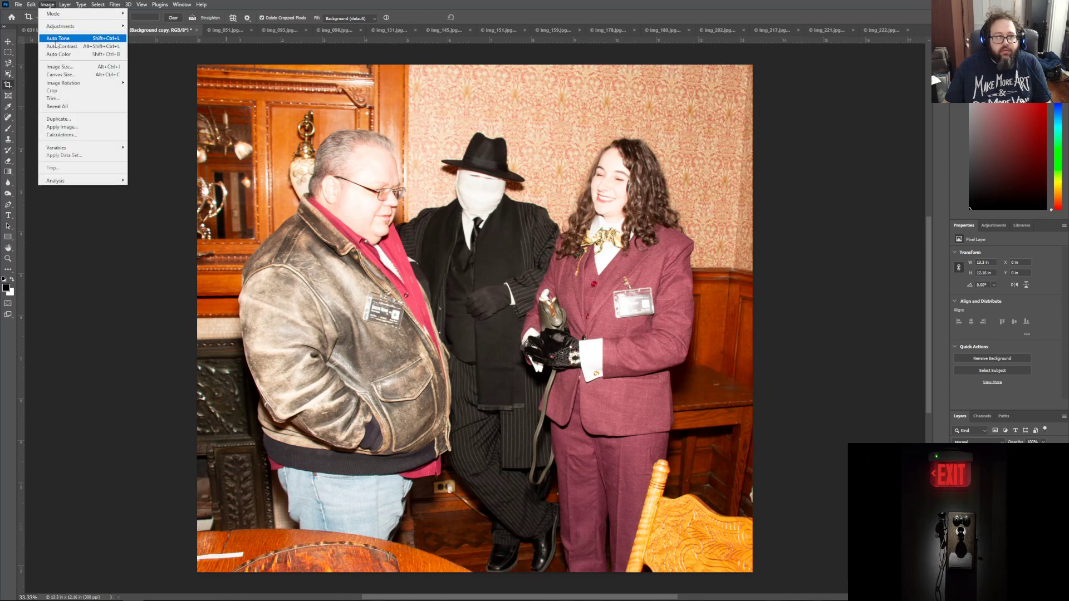
click(55, 38)
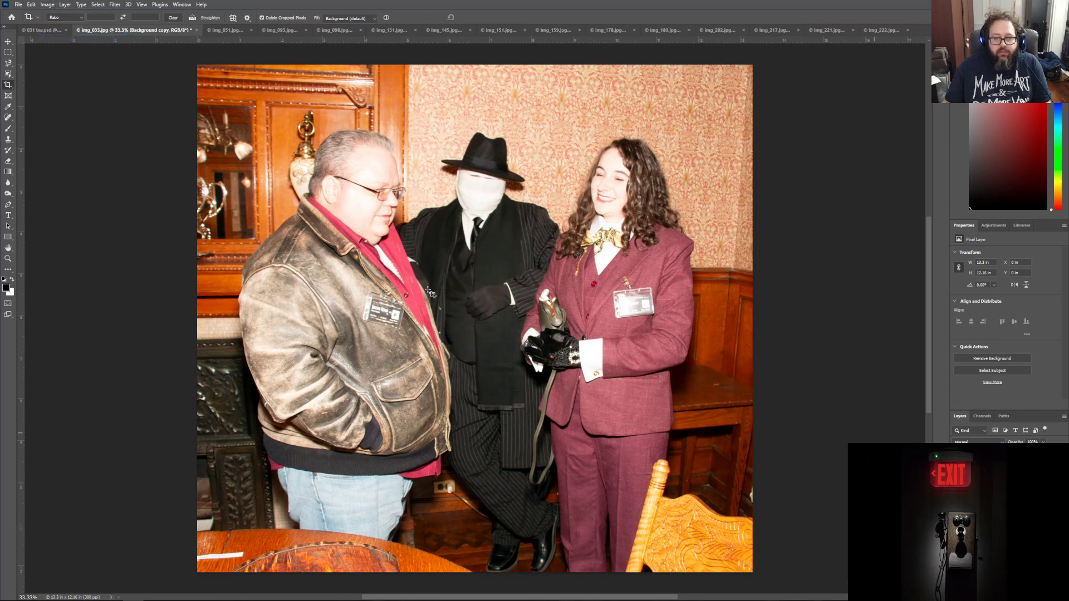
click(45, 5)
click(53, 56)
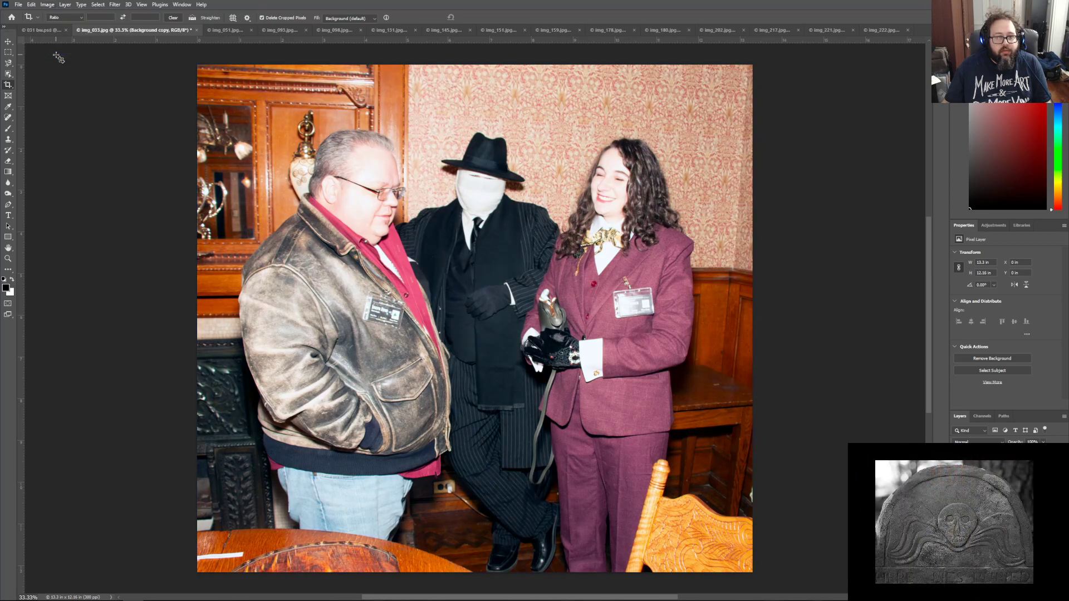
click(36, 5)
click(38, 14)
click(36, 5)
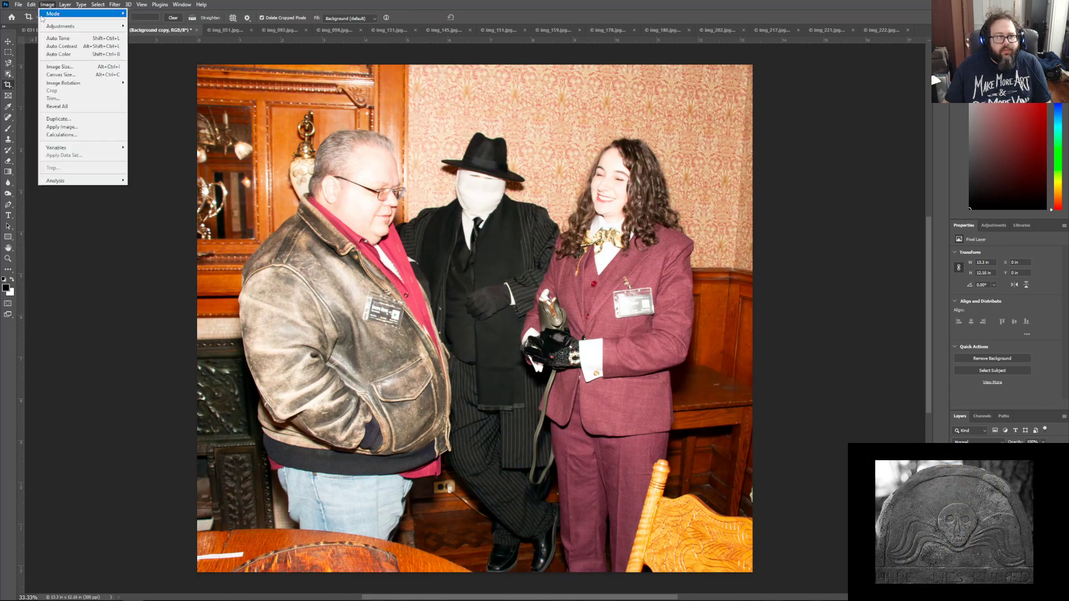
key(Escape)
Step: Try a Curves adjustment layer that darkens the midtones, with a point at input 161, output 112, and discard it
click(994, 225)
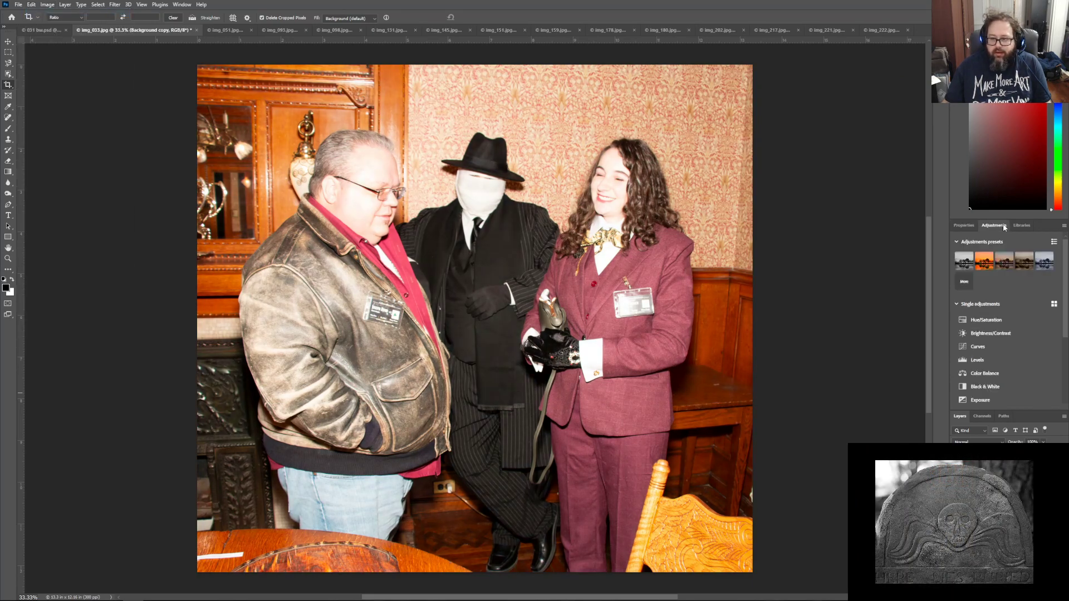
click(985, 345)
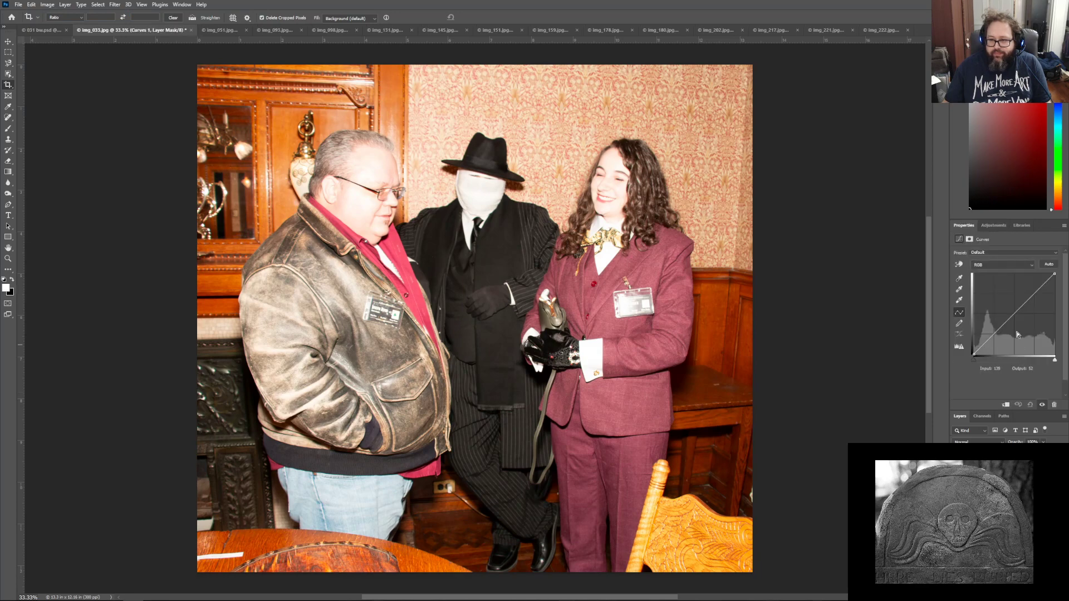
mouse_move(974, 360)
mouse_down()
mouse_move(953, 363)
mouse_move(977, 363)
mouse_up()
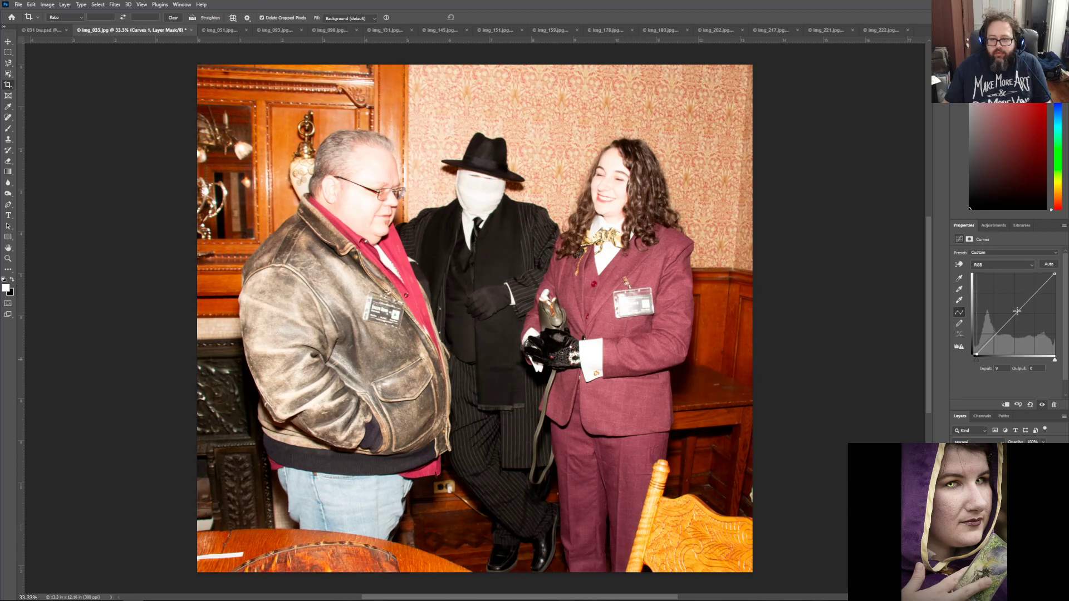
drag(1016, 314, 1025, 318)
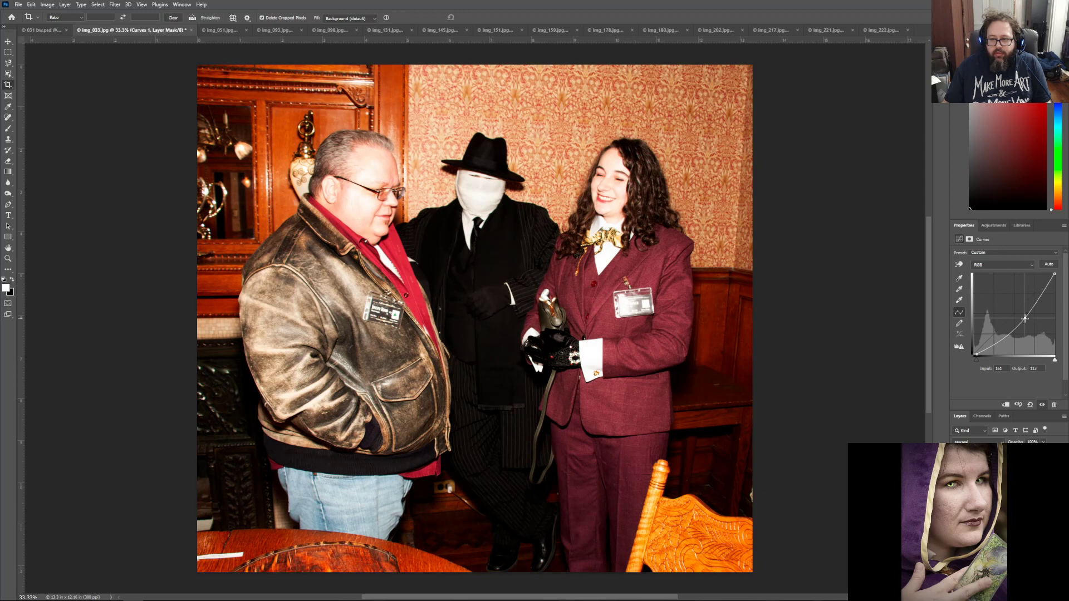
click(955, 569)
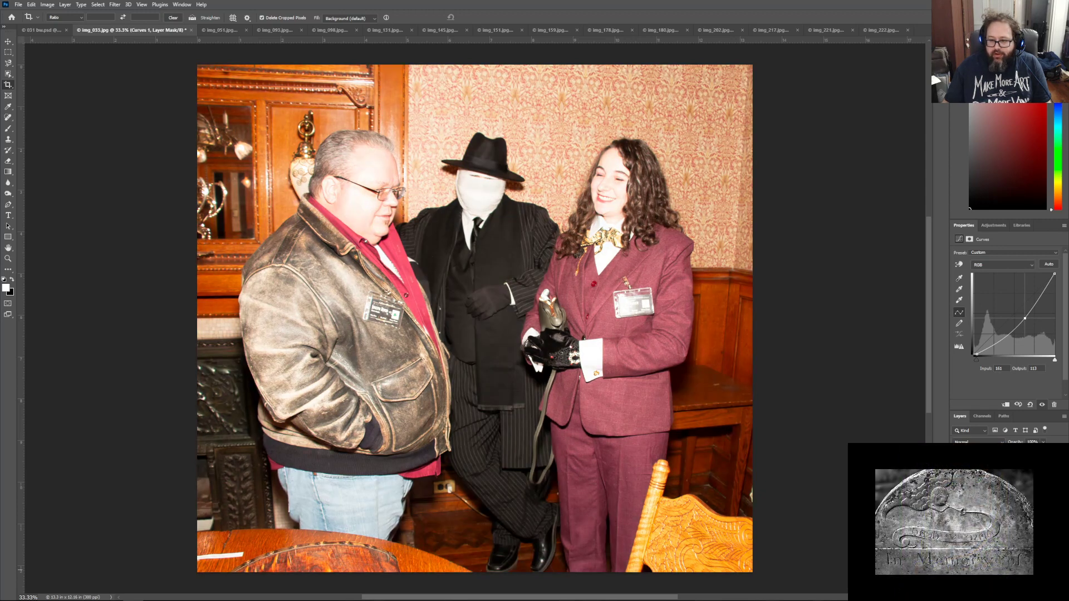
Step: Add an Exposure adjustment layer with Exposure at about -0.06, Offset at 0 and Gamma Correction slightly above 1
click(1000, 228)
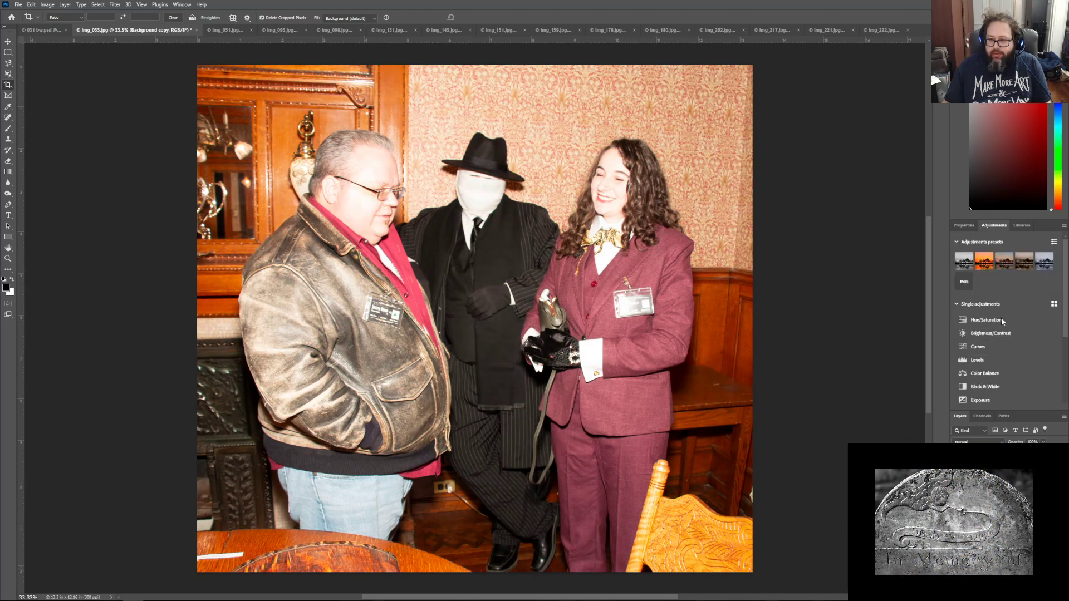
click(993, 400)
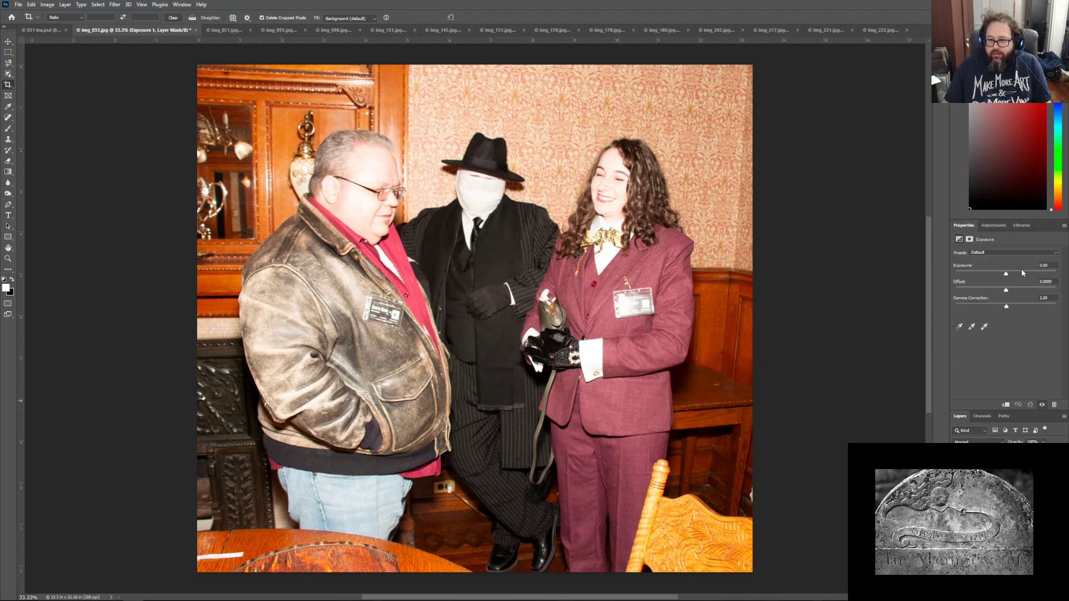
drag(1006, 276, 1005, 308)
text(0)
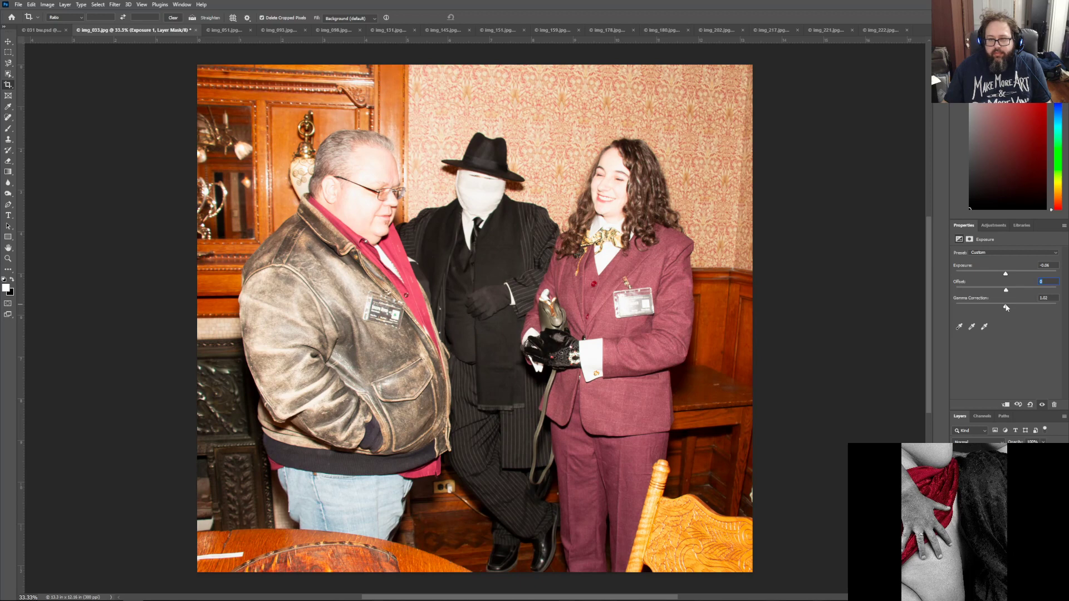
Step: Add a Curves adjustment layer and lower its RGB midpoint to input 127, output 98 to darken the photo
click(997, 224)
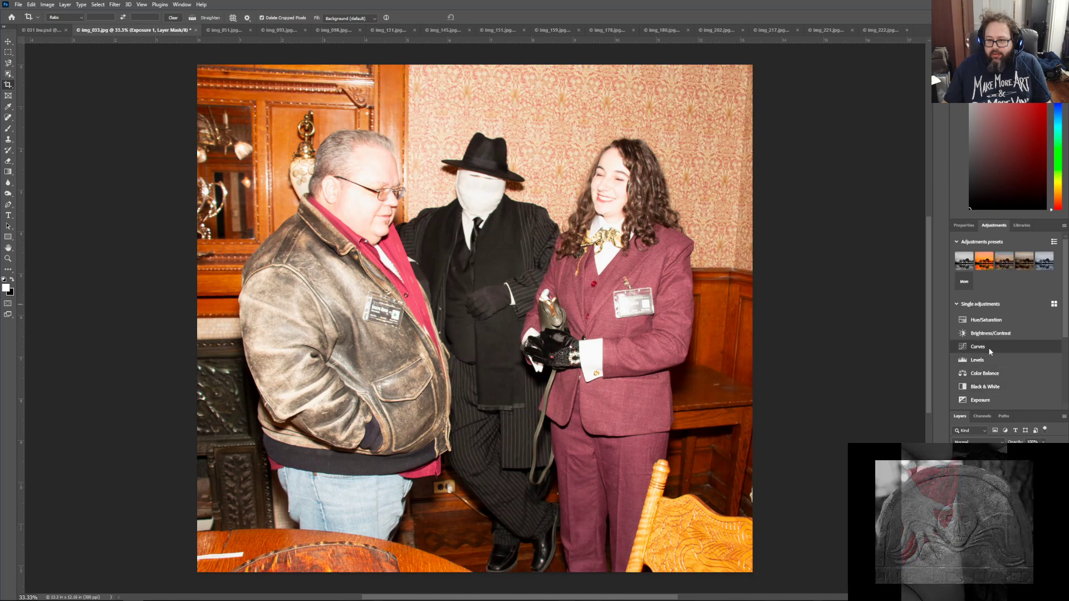
click(990, 347)
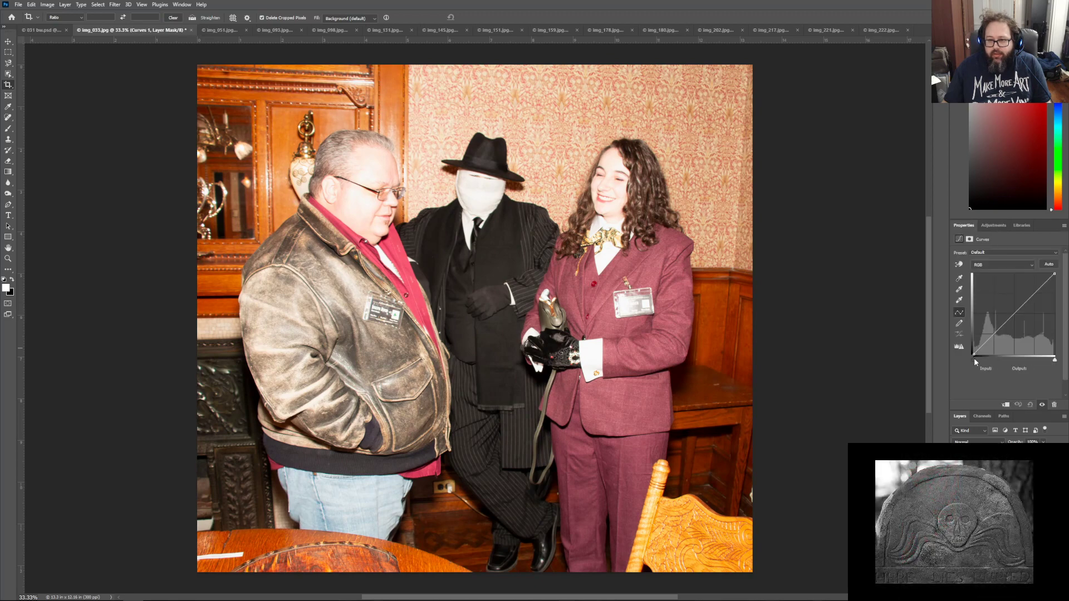
drag(974, 358, 949, 361)
drag(1014, 315, 1014, 324)
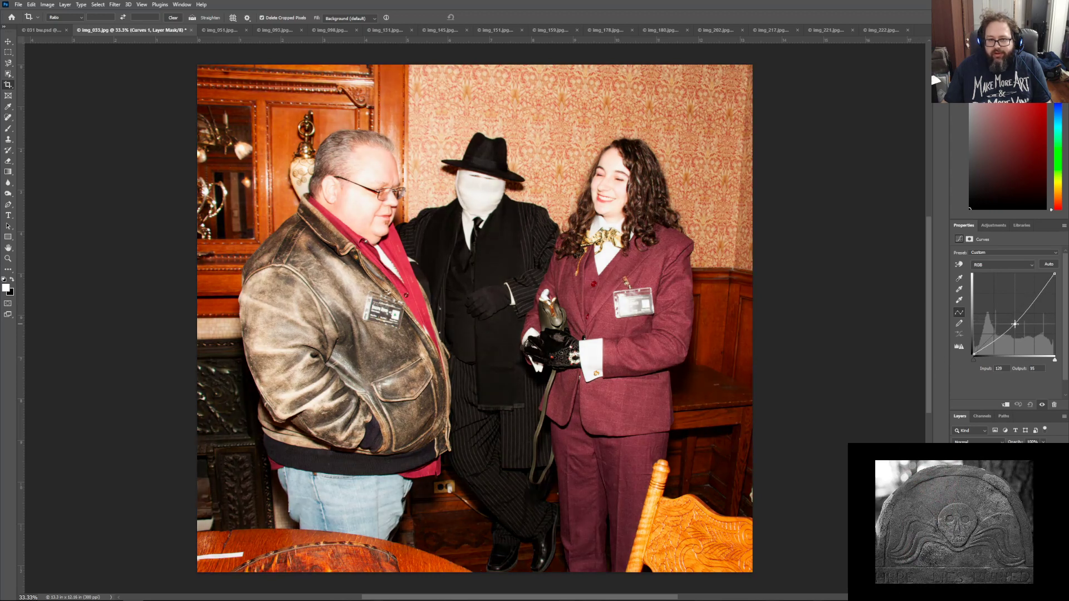
drag(1016, 324, 1014, 325)
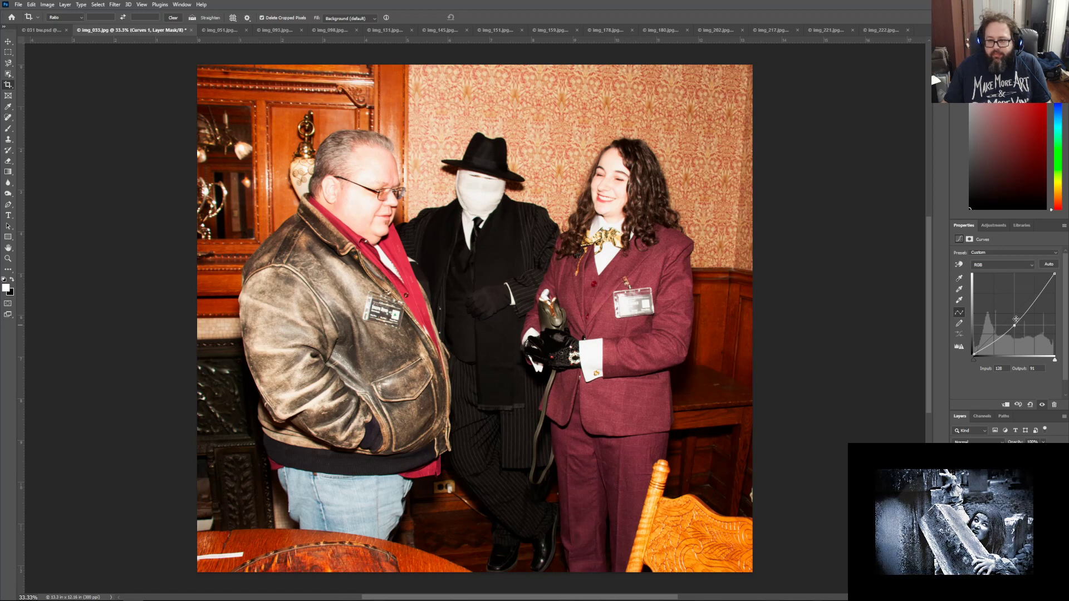
drag(1015, 325, 1014, 323)
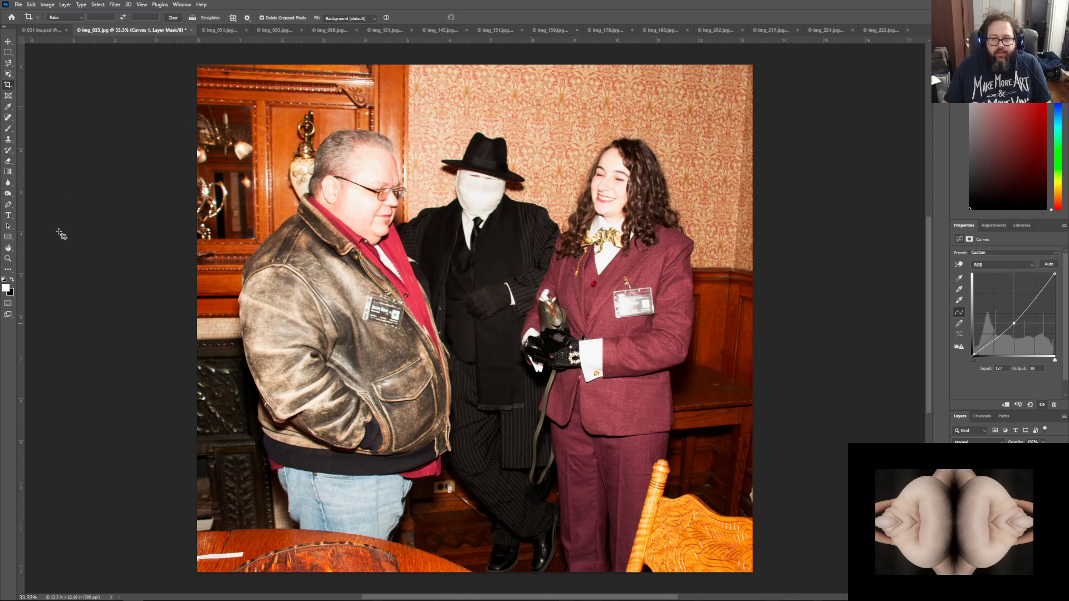
Step: Darken the blown-out faces on the Background copy layer with the Burn tool, range Highlights at 14% exposure
click(993, 486)
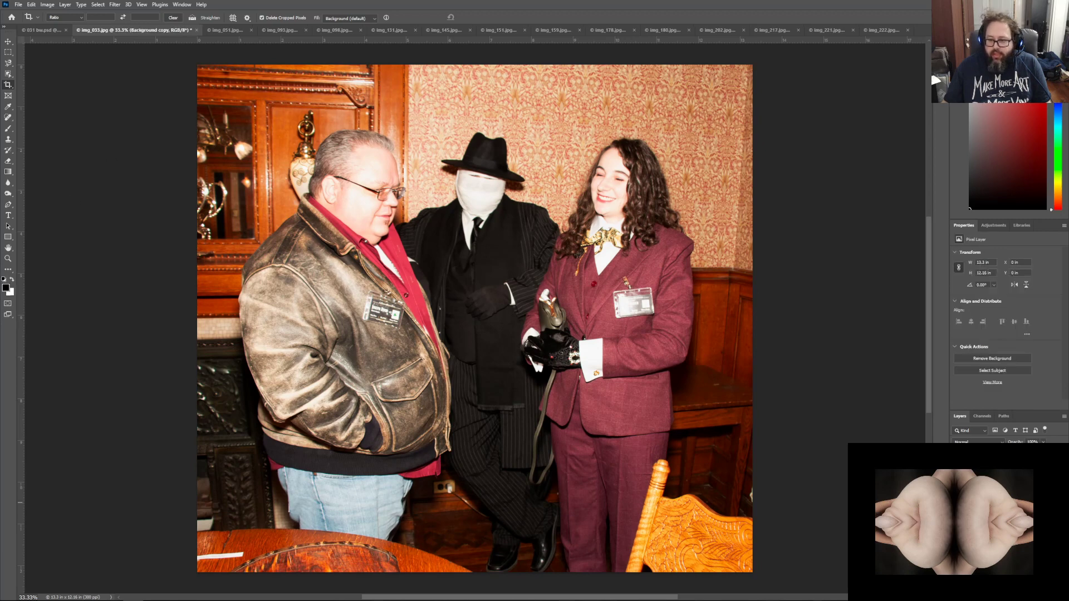
click(10, 184)
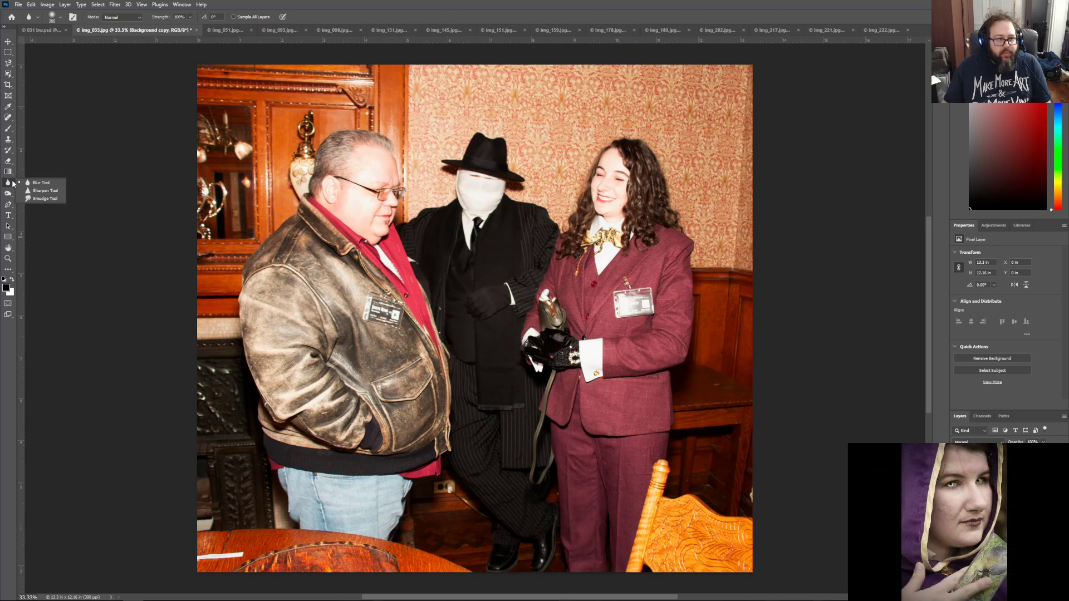
click(9, 194)
click(43, 202)
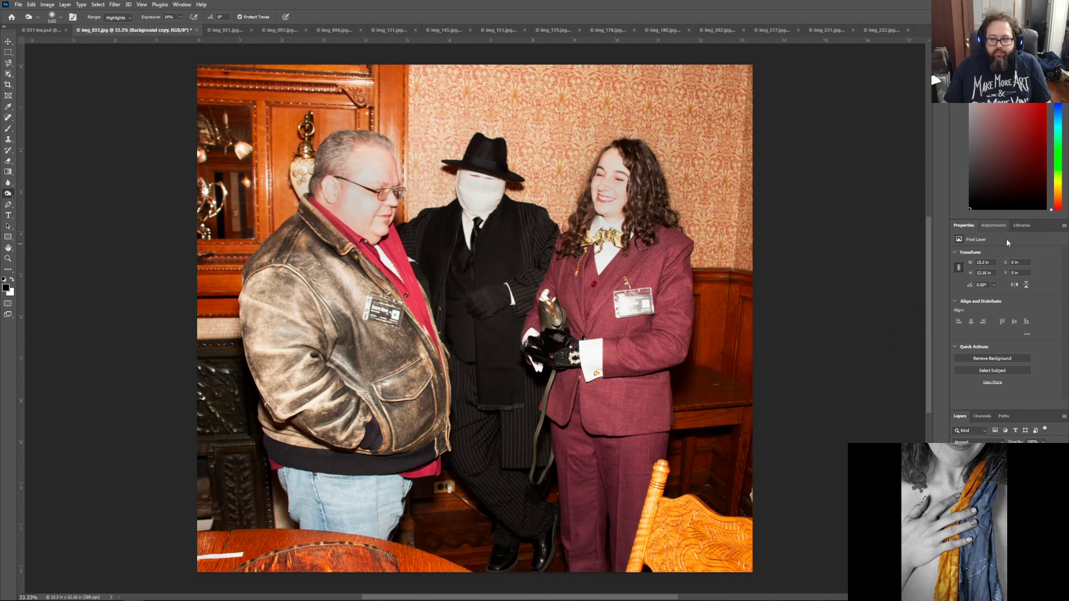
Step: Try a Hue/Saturation adjustment layer above the Curves layer, reducing Master saturation to -14 and Reds saturation to about -15
click(1002, 469)
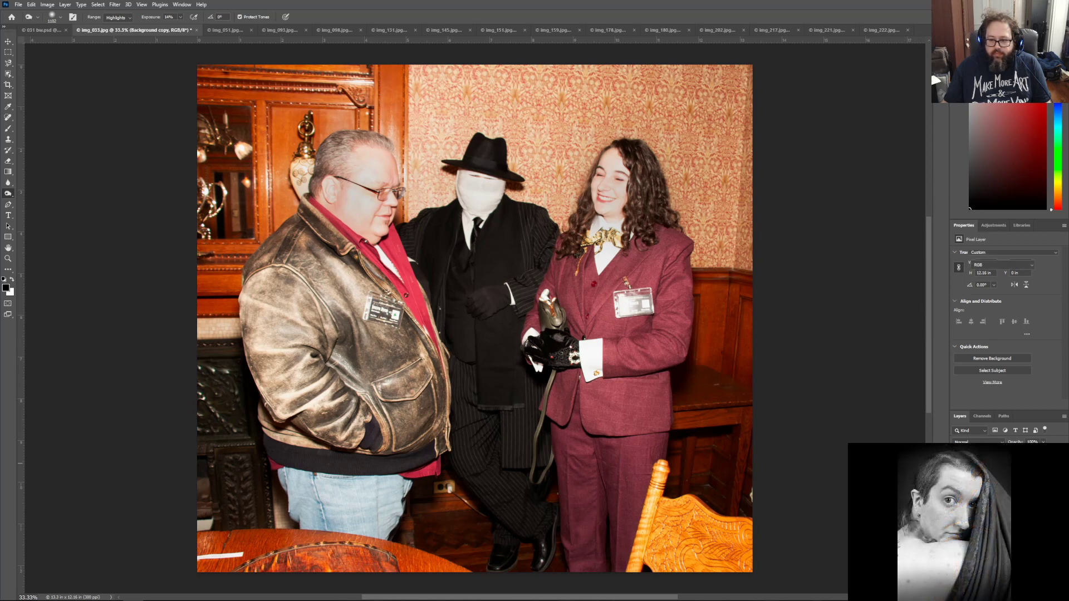
click(994, 226)
click(990, 319)
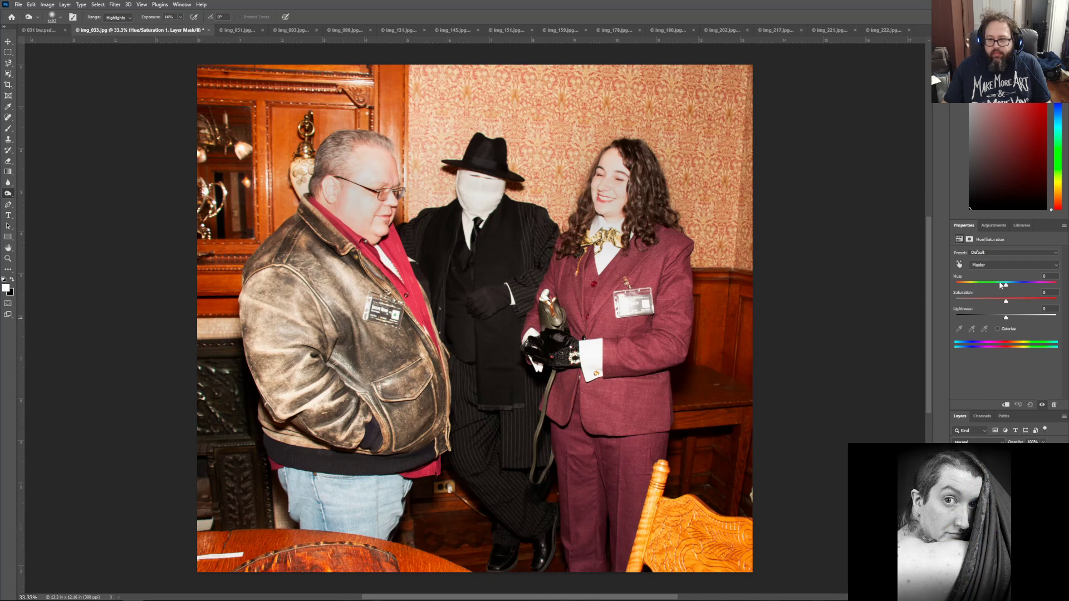
drag(1005, 302, 1000, 310)
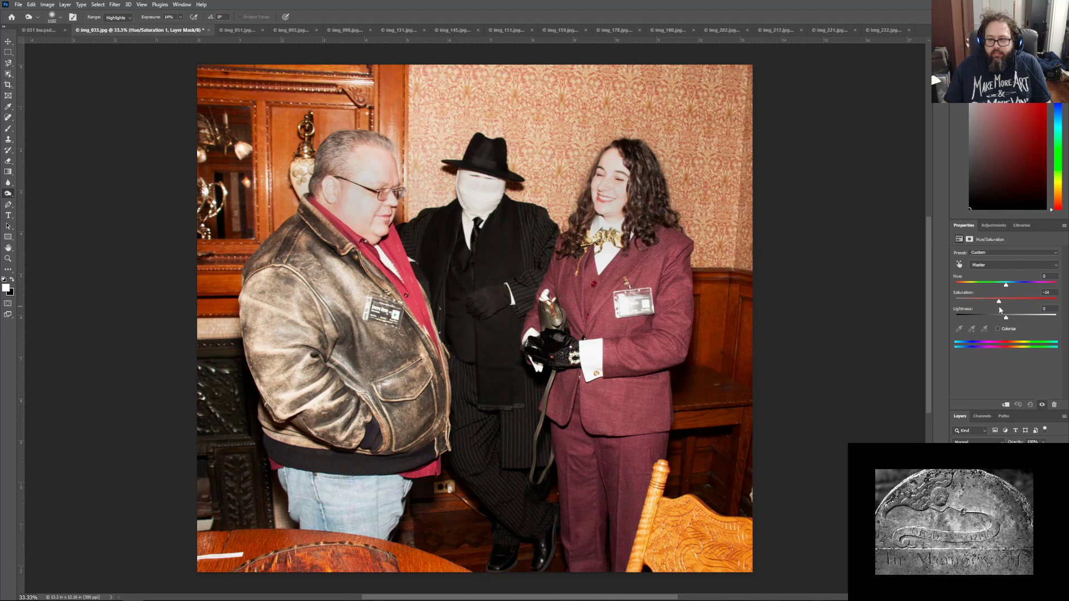
click(997, 265)
click(997, 280)
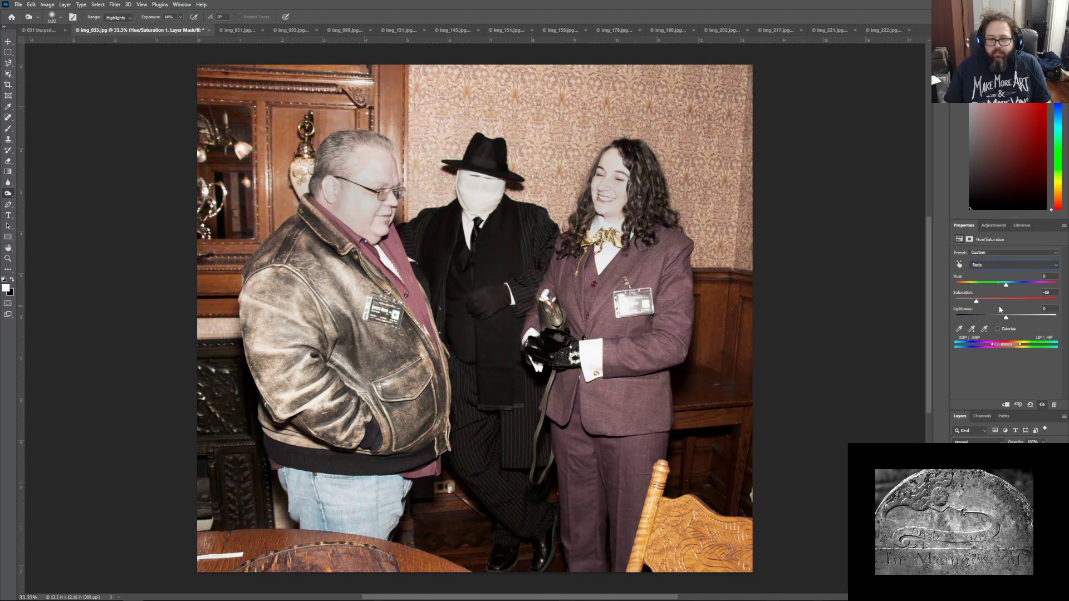
drag(1000, 309, 995, 310)
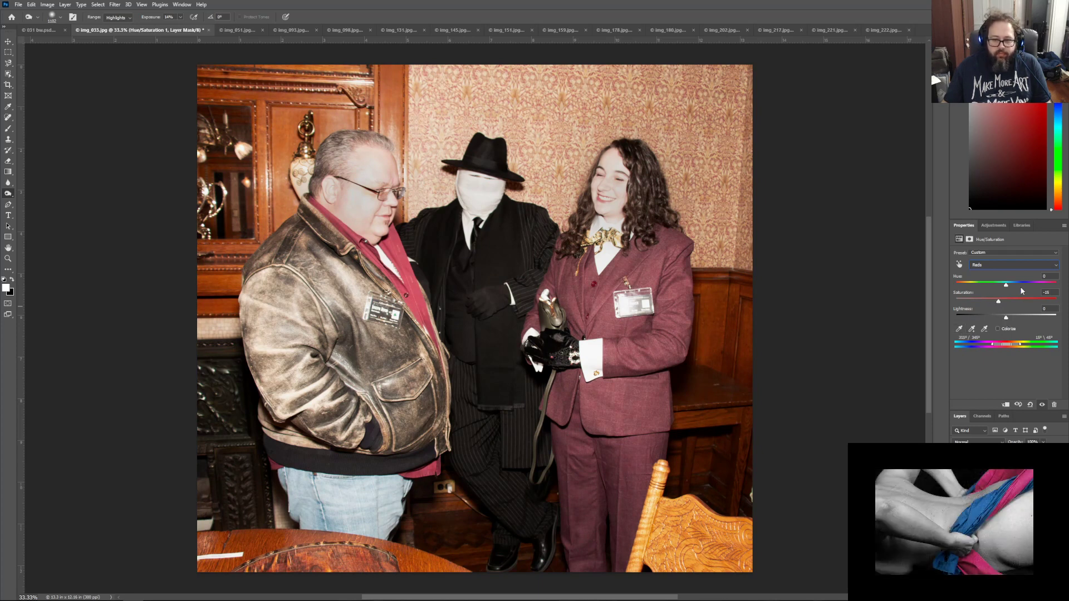
Step: Hide and discard the Curves layer that darkens the midtones
click(999, 224)
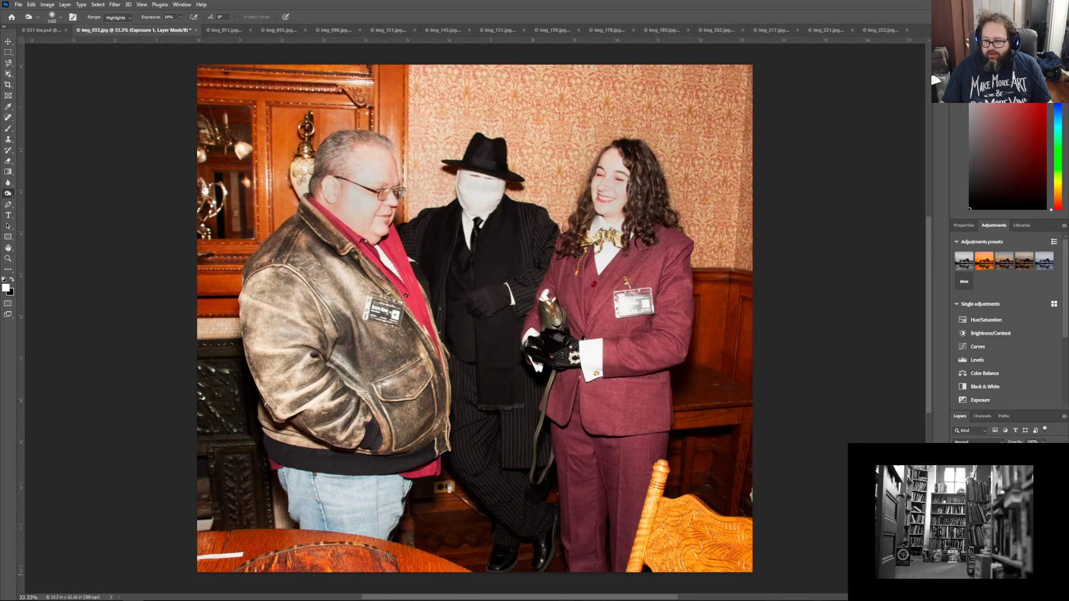
click(1013, 501)
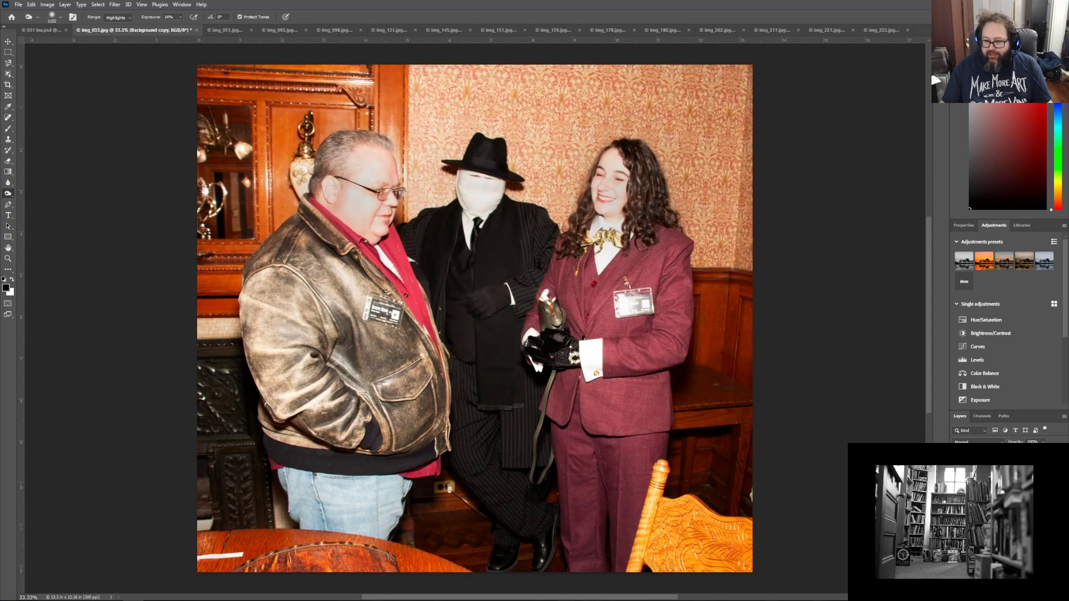
click(1013, 466)
click(957, 556)
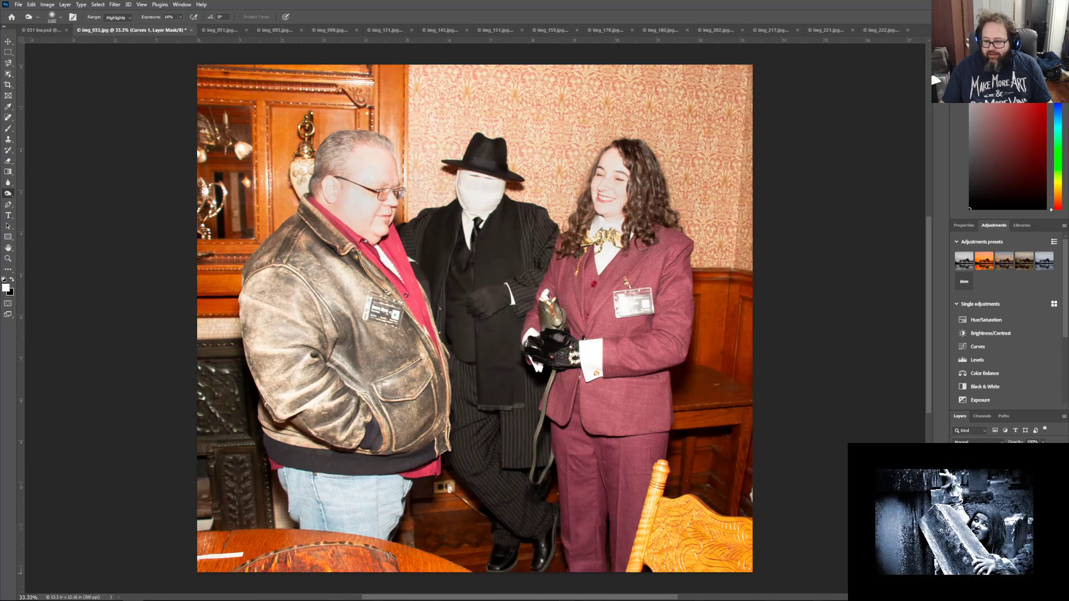
Step: Add a Curves adjustment layer directly above Background copy with the default curve, Multiply blend mode and 60% opacity
click(1002, 573)
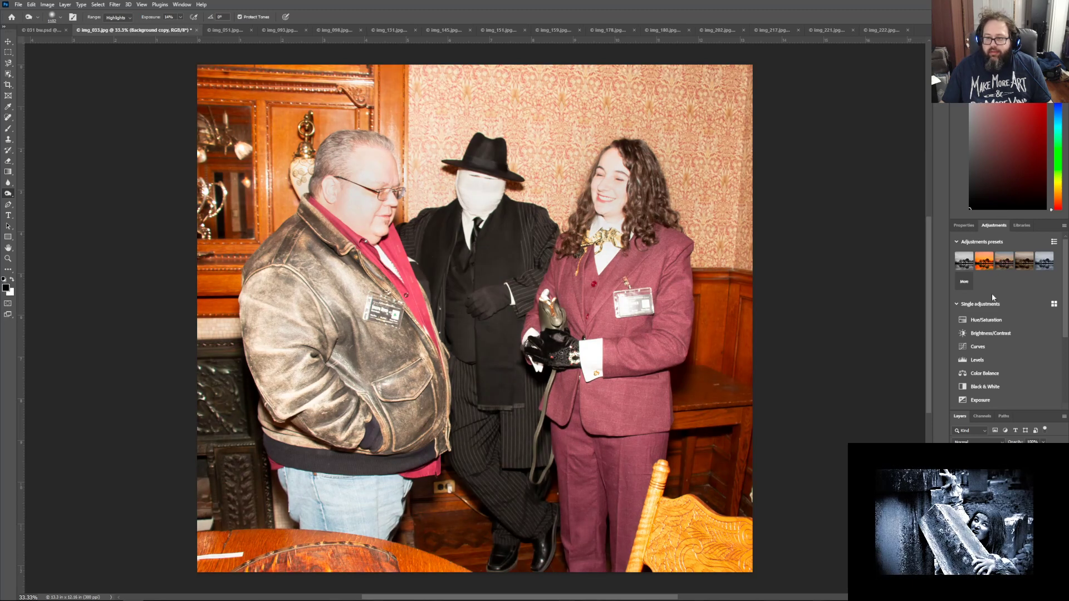
click(977, 348)
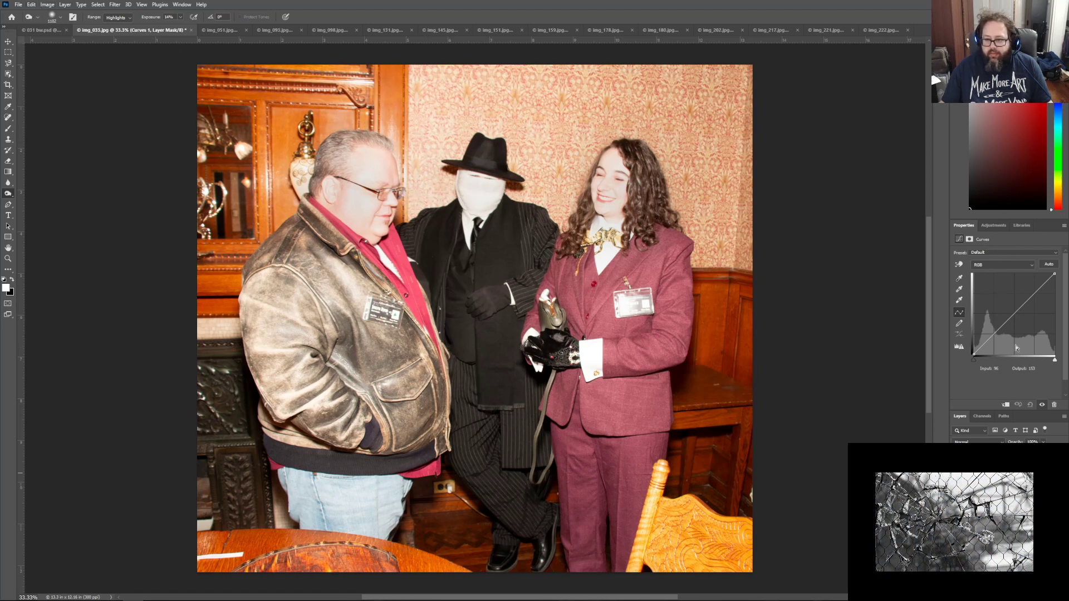
click(969, 240)
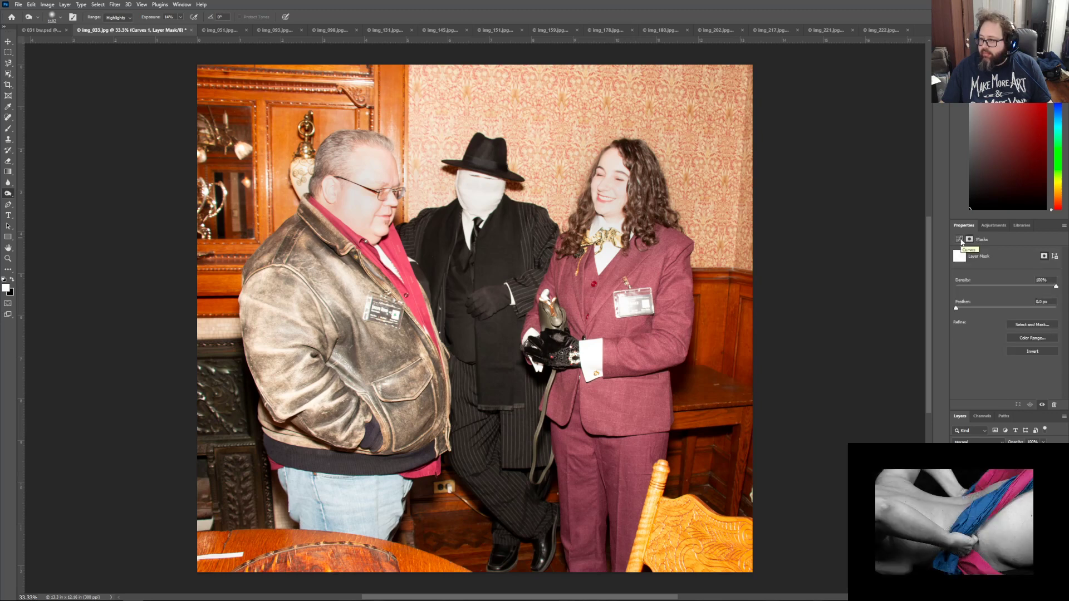
click(959, 240)
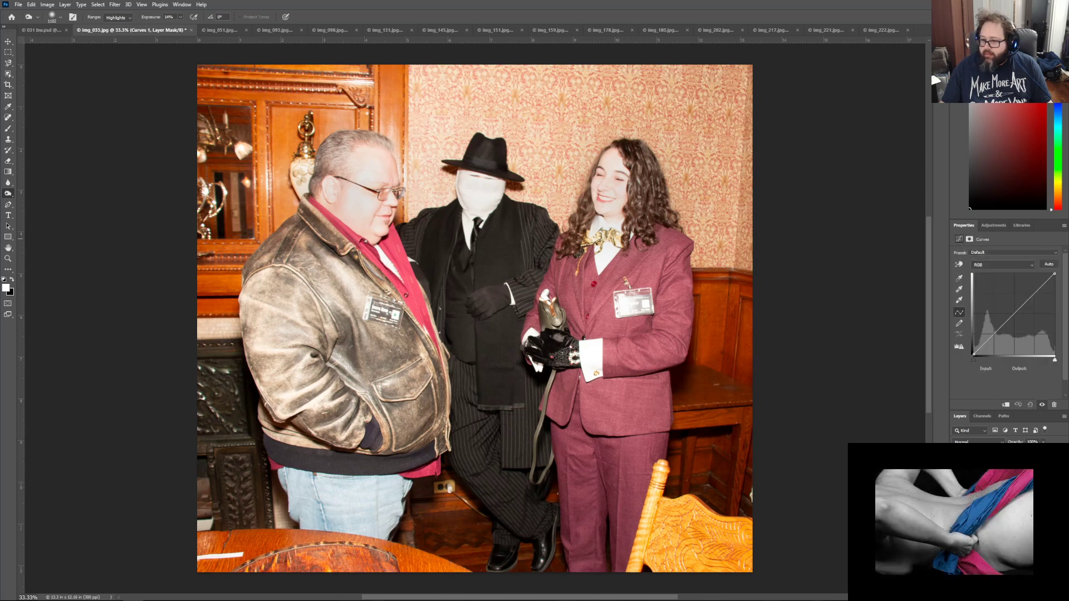
click(977, 441)
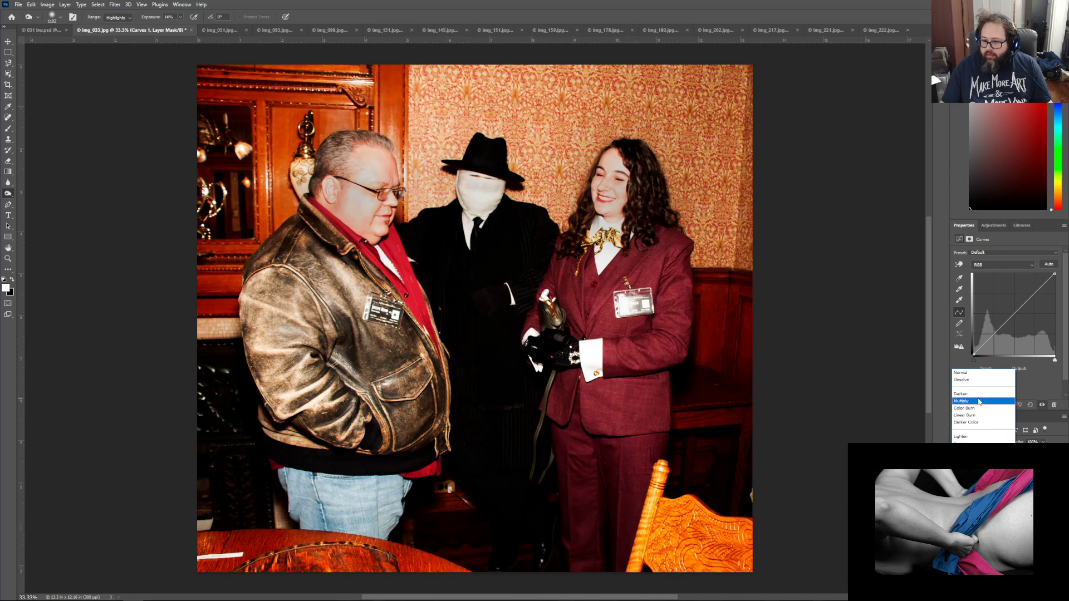
click(979, 401)
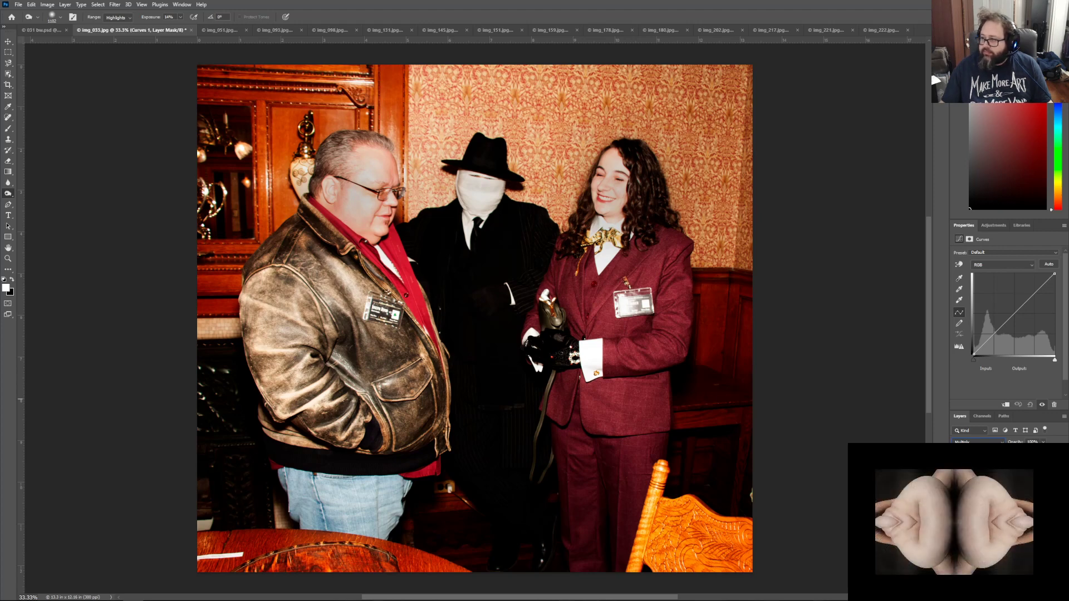
key(Tab)
text(60)
key(Return)
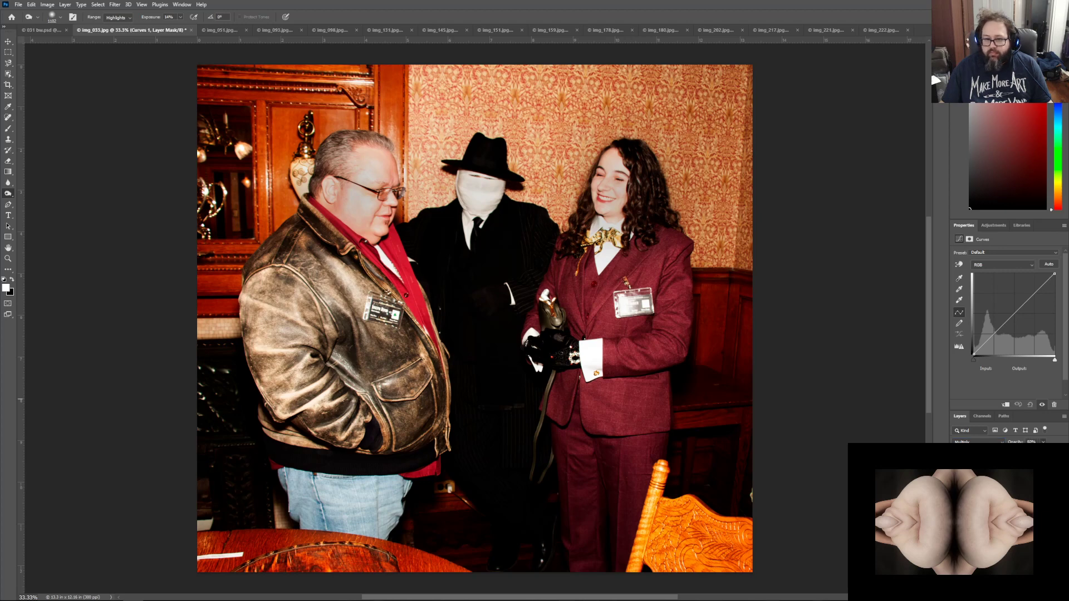
Step: Lower the opacity of the Multiply Curves layer to lighten its darkening effect
drag(1018, 450, 1012, 450)
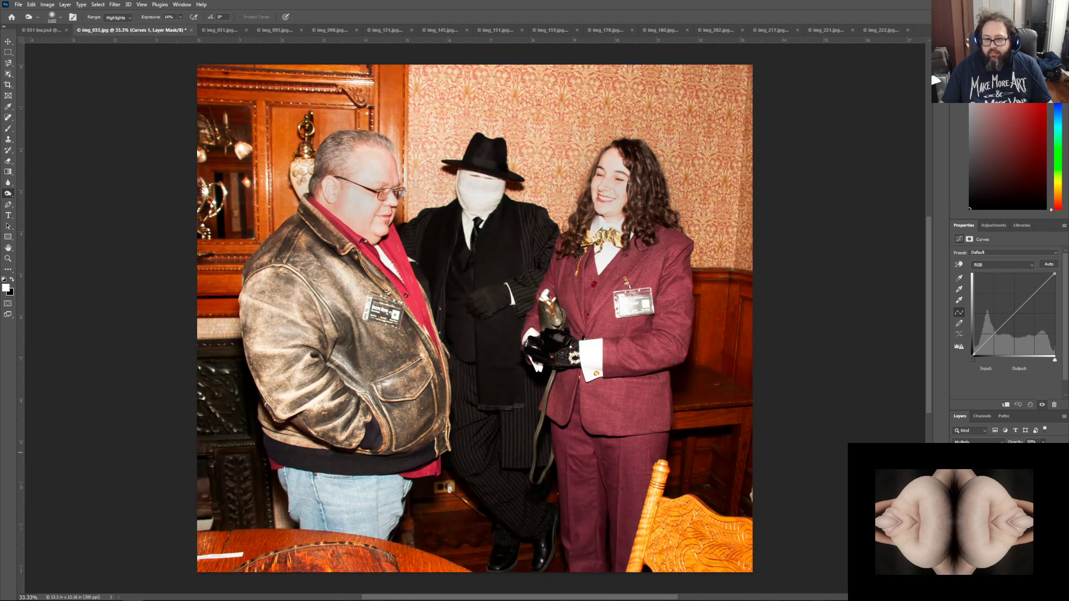
drag(1032, 450, 1033, 450)
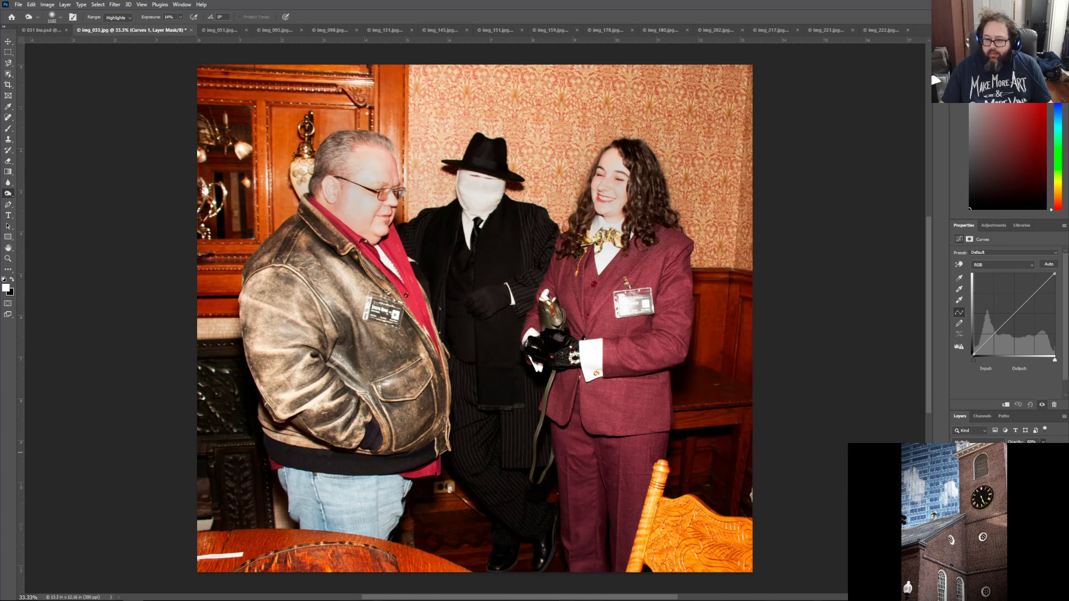
Step: Compare the photo with the Curves layer hidden and shown, and view the black-and-white portrait document for reference
click(957, 472)
click(957, 472)
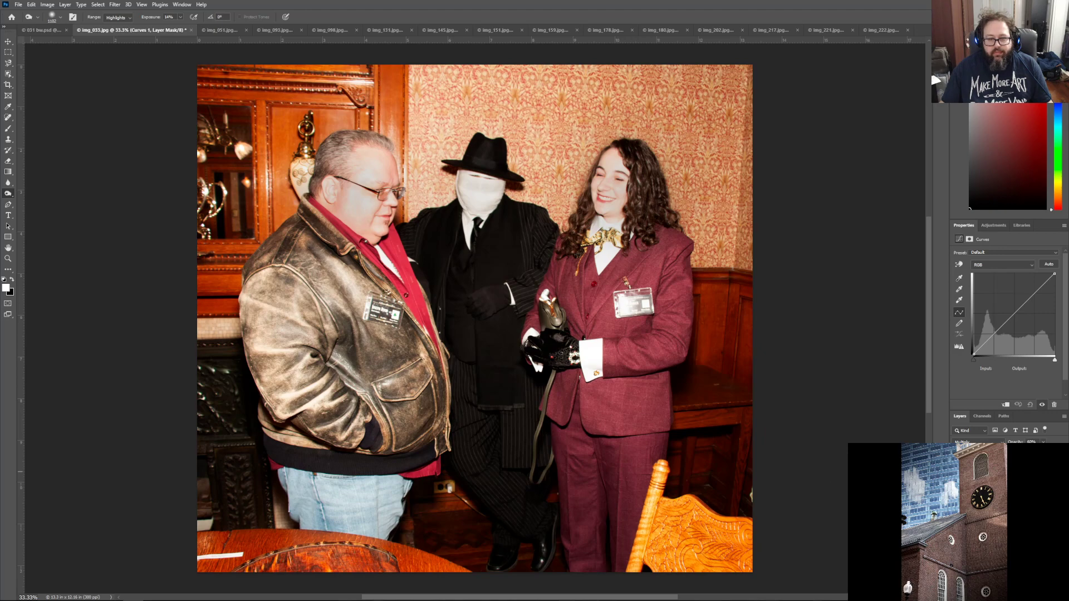
click(957, 472)
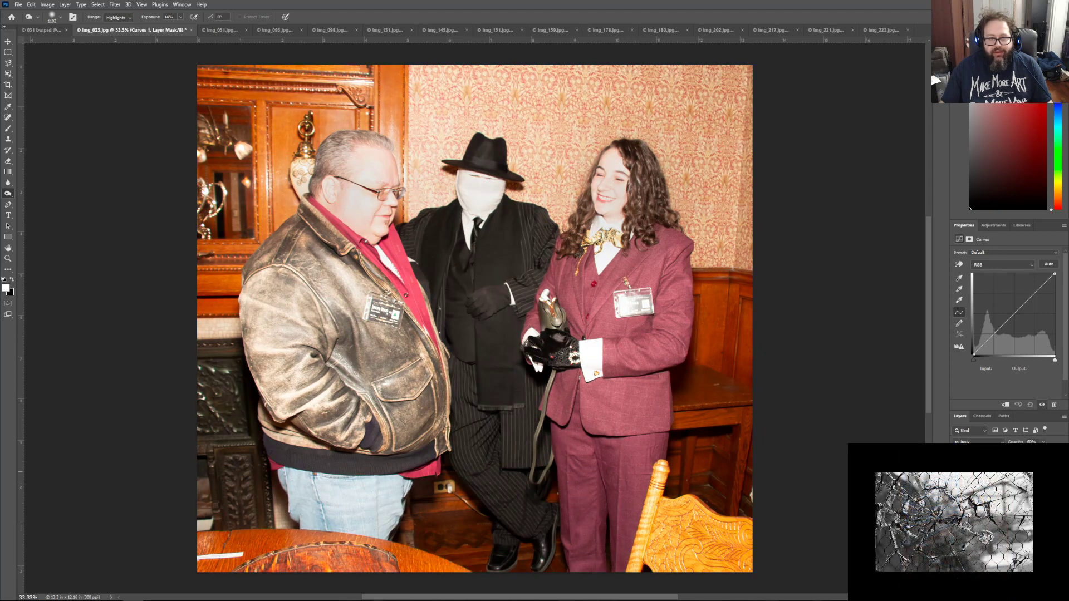
click(956, 471)
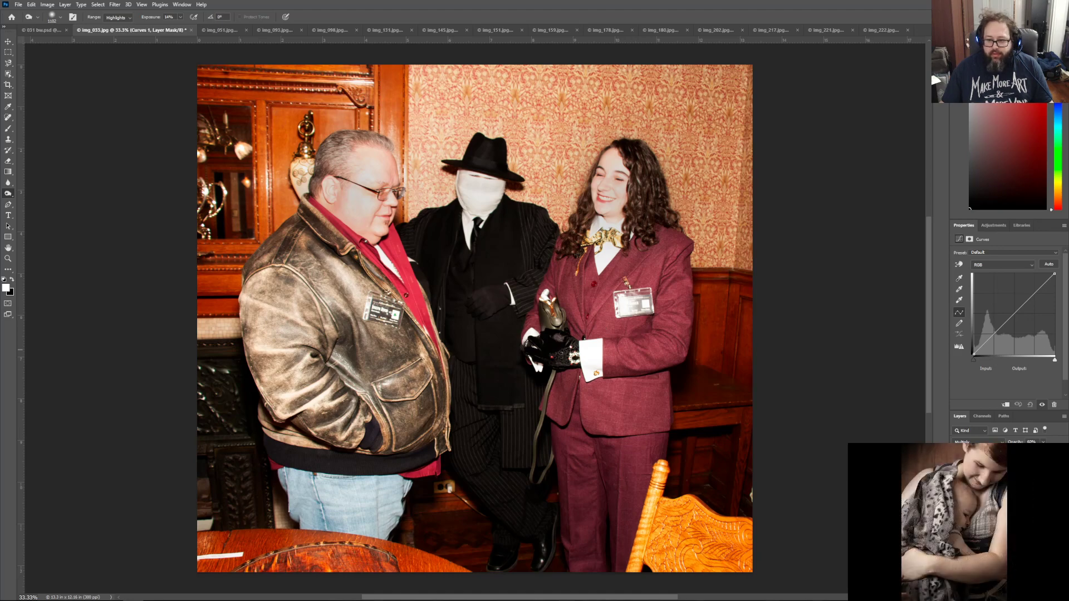
click(956, 471)
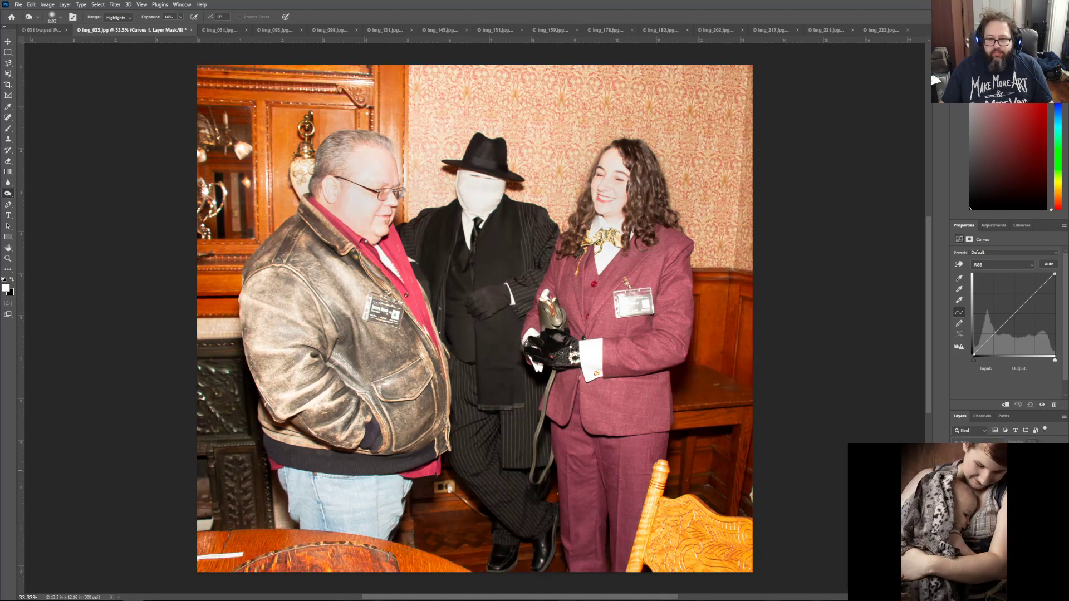
click(956, 471)
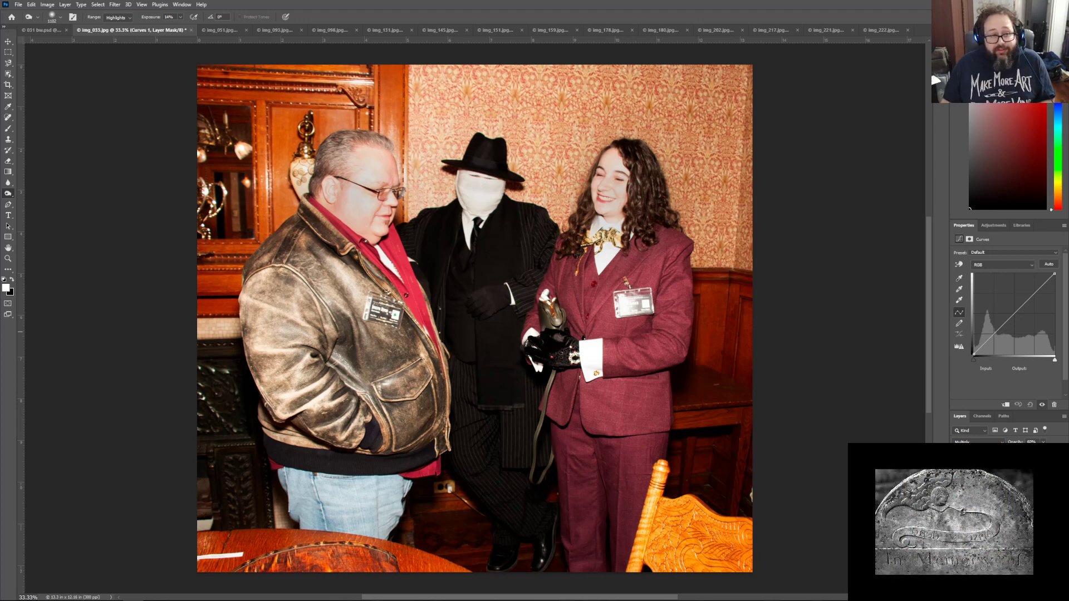
click(42, 30)
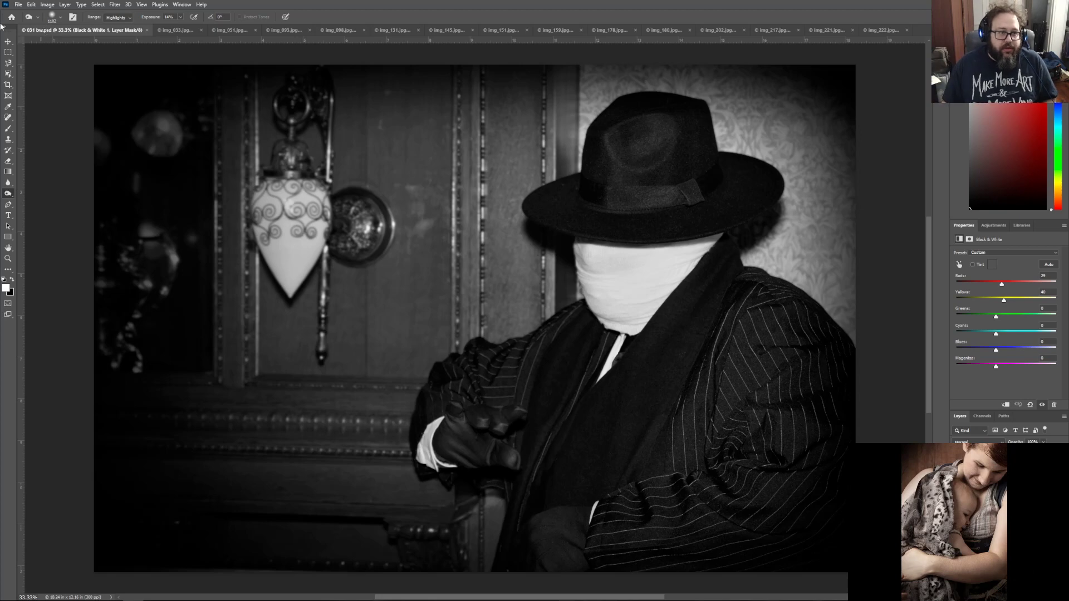
click(177, 30)
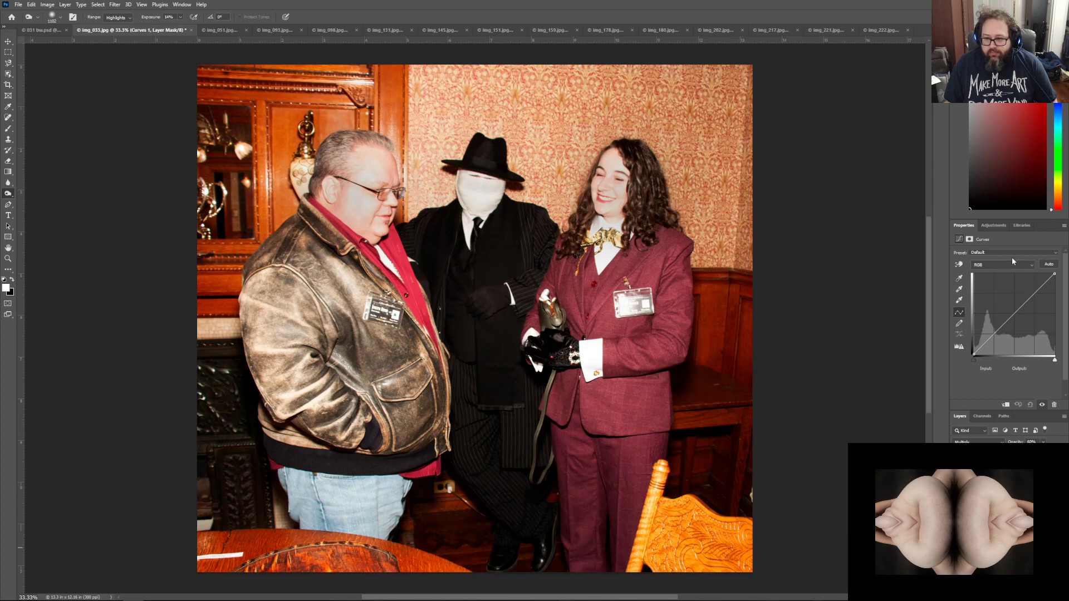
Step: Add a Hue/Saturation adjustment layer with Master saturation at about -15 and Reds saturation at about -10
click(995, 222)
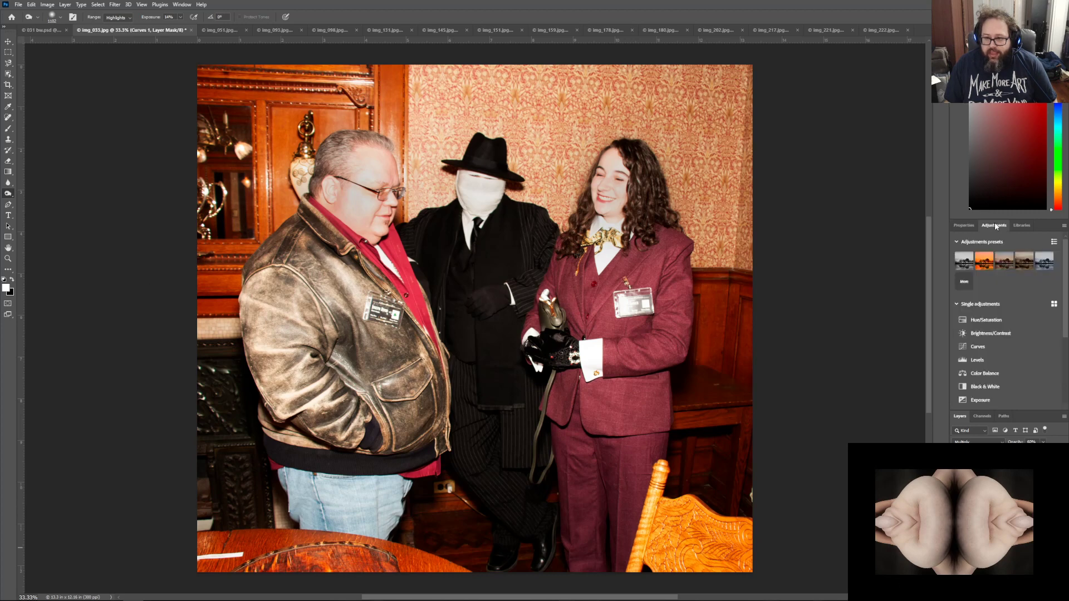
click(995, 318)
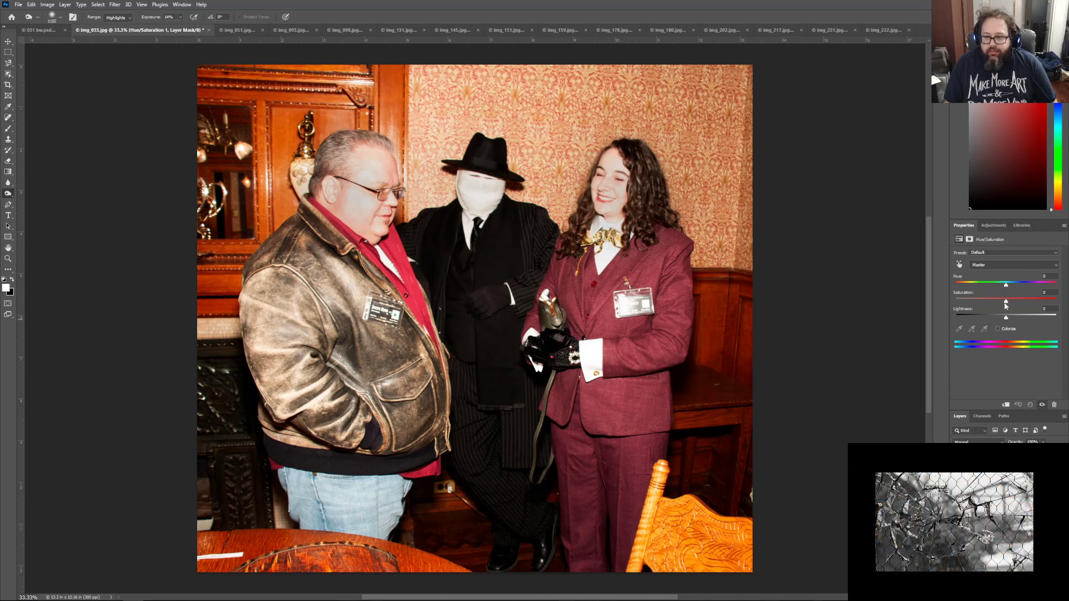
drag(1005, 305, 1000, 303)
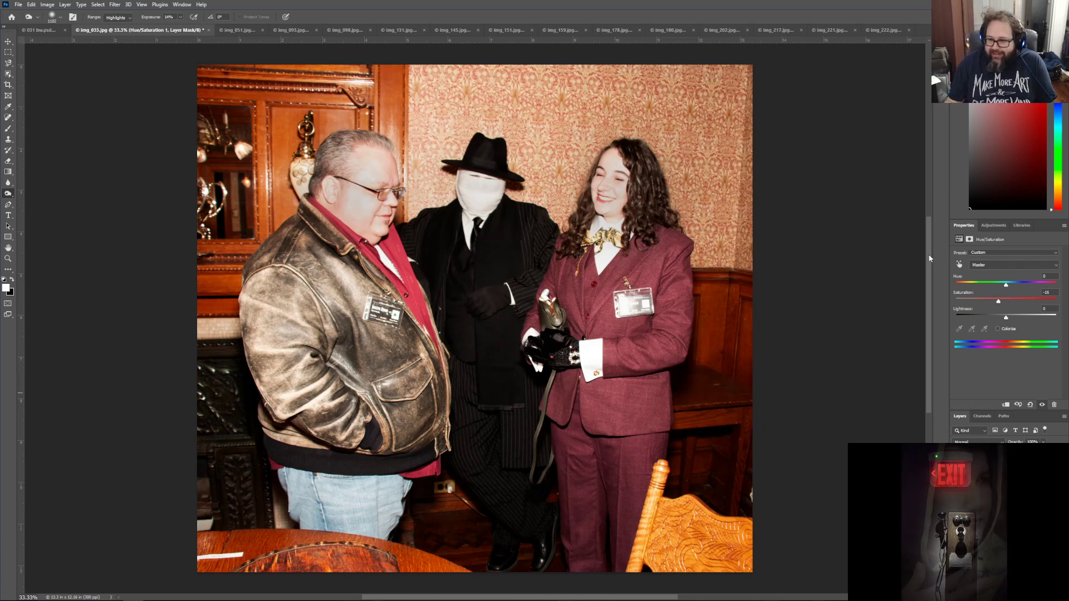
click(993, 265)
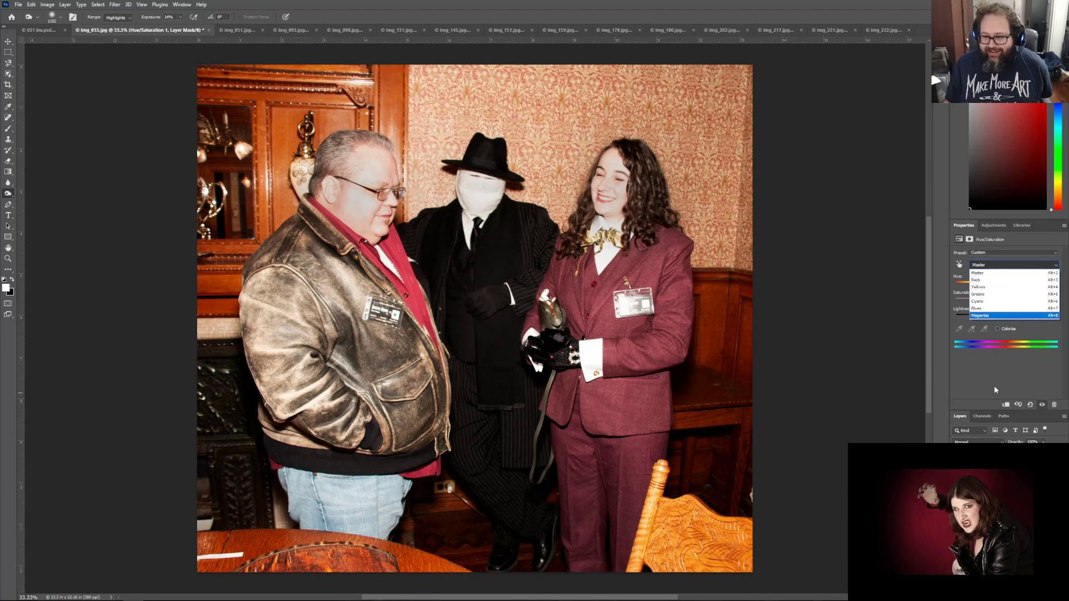
click(1005, 284)
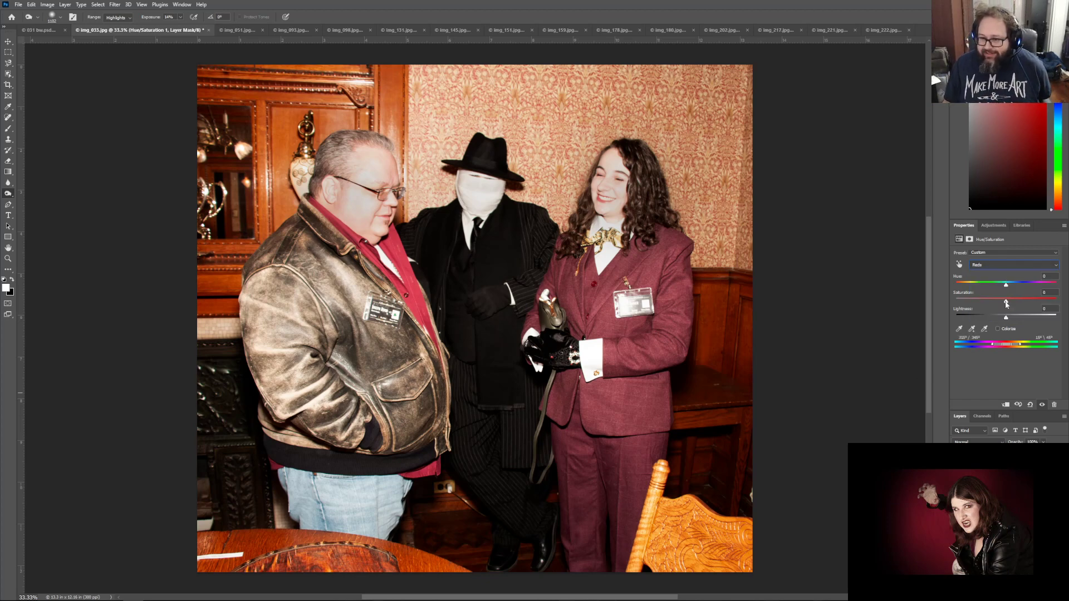
drag(1006, 304, 1001, 303)
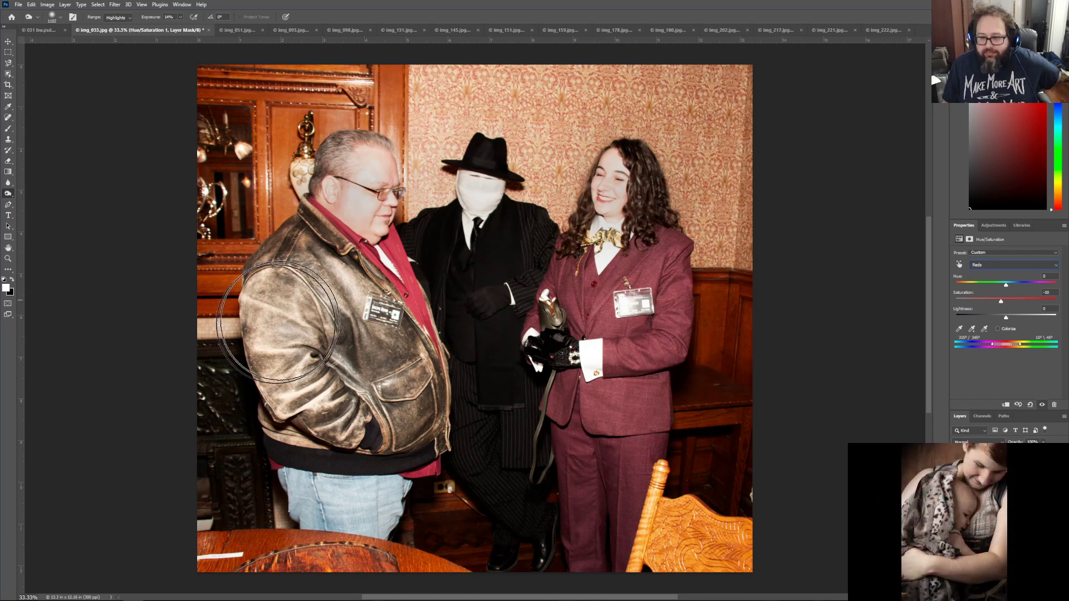
Step: Darken the four corners and the top and side edges of Background copy with black-to-transparent linear gradients
click(997, 486)
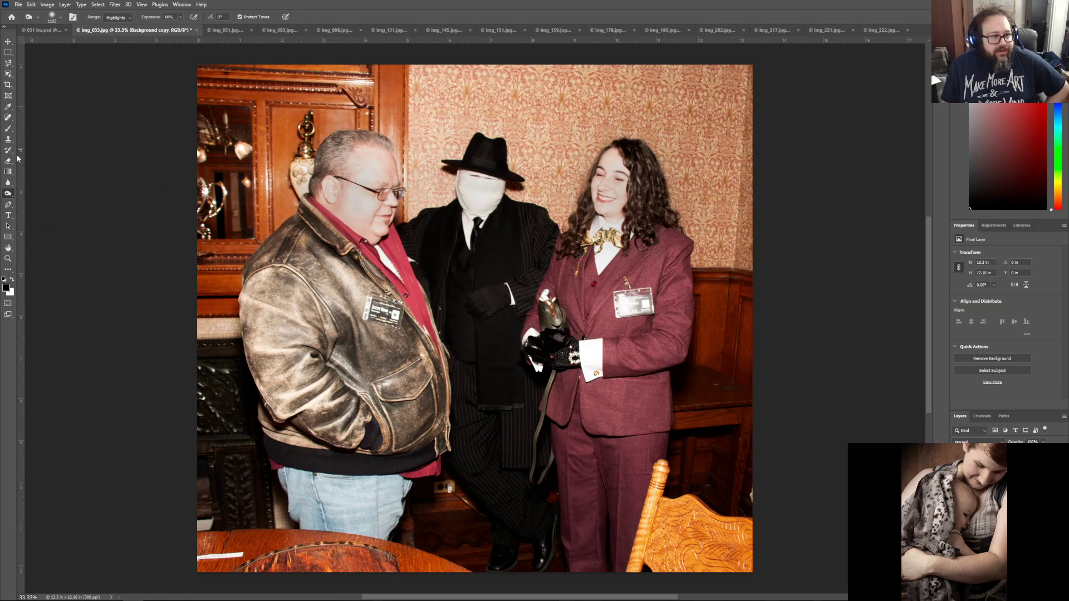
click(8, 172)
drag(194, 62, 401, 213)
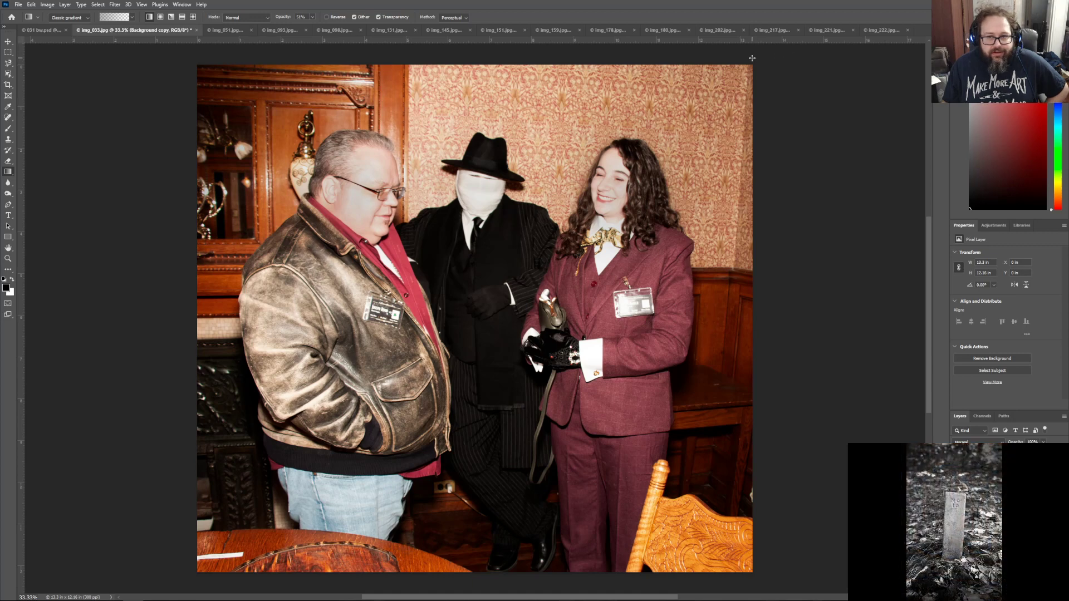
drag(753, 58, 643, 164)
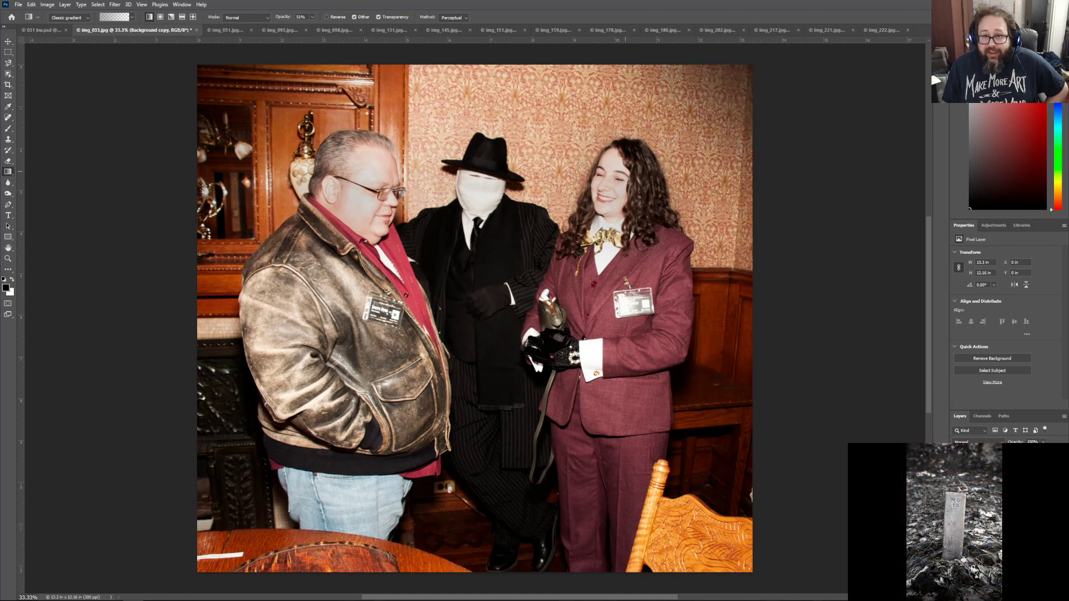
drag(471, 56, 475, 160)
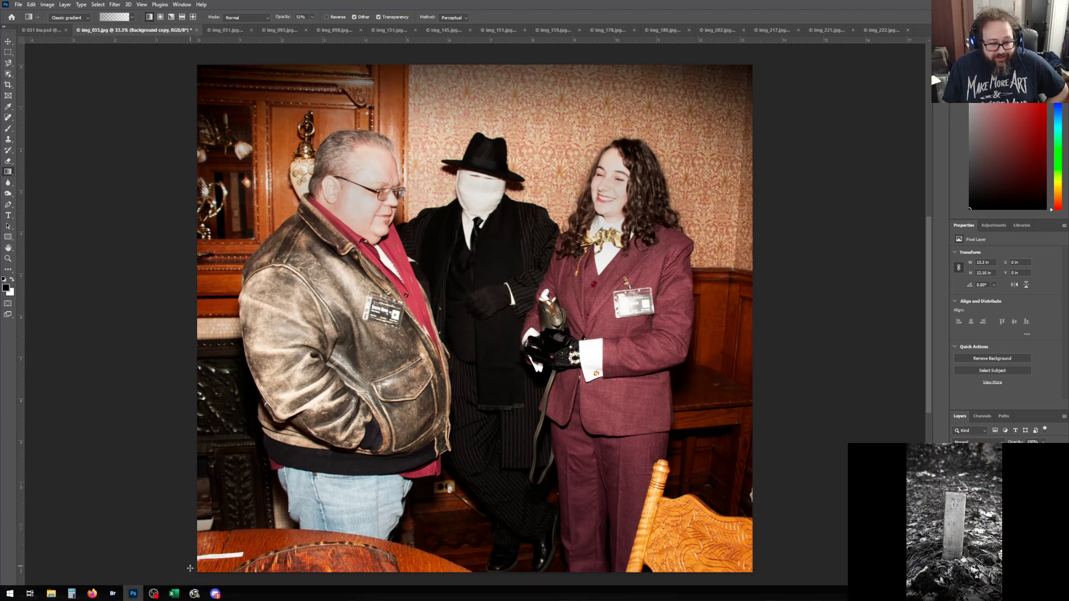
drag(189, 577, 321, 472)
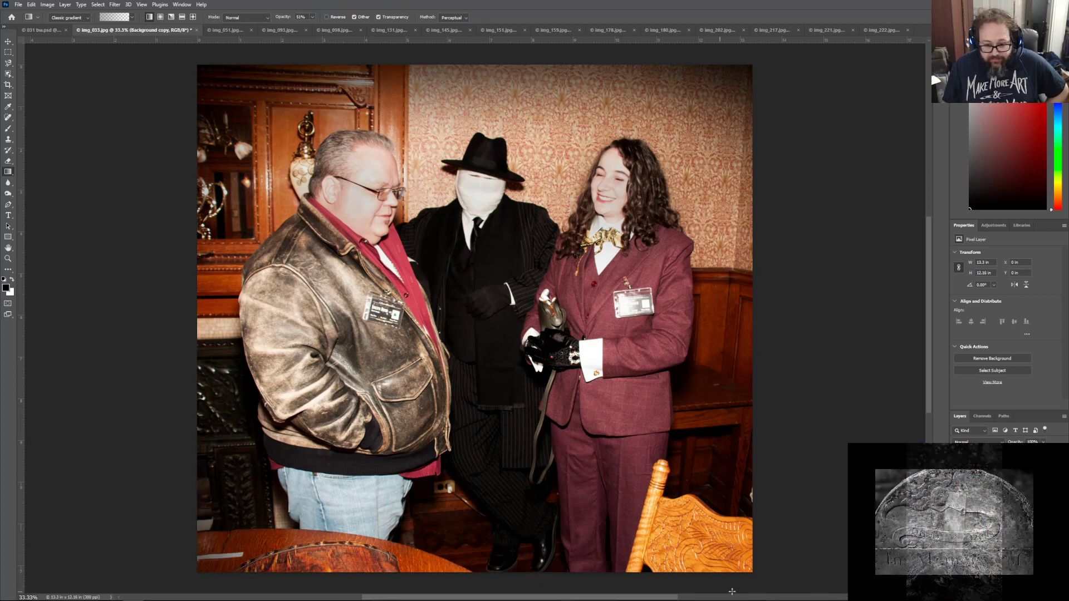
drag(770, 589, 634, 462)
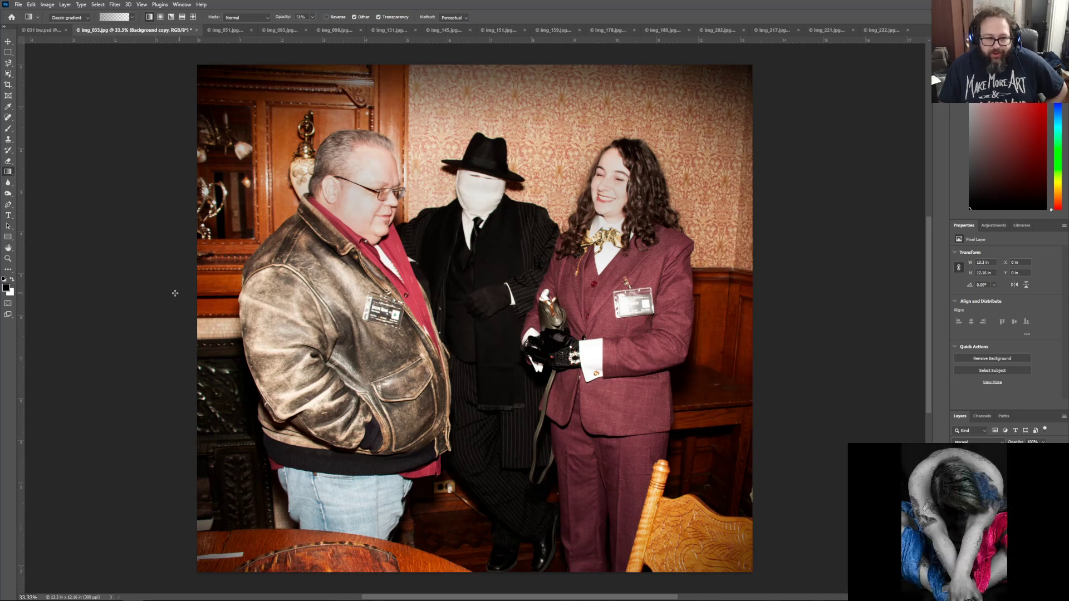
drag(167, 296, 239, 296)
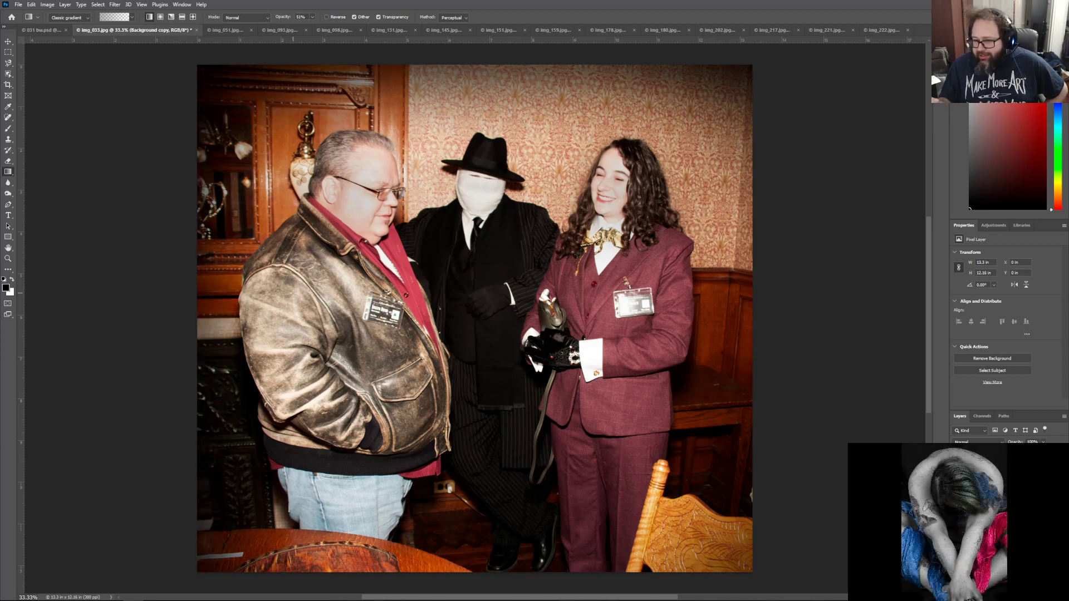
drag(799, 318, 690, 318)
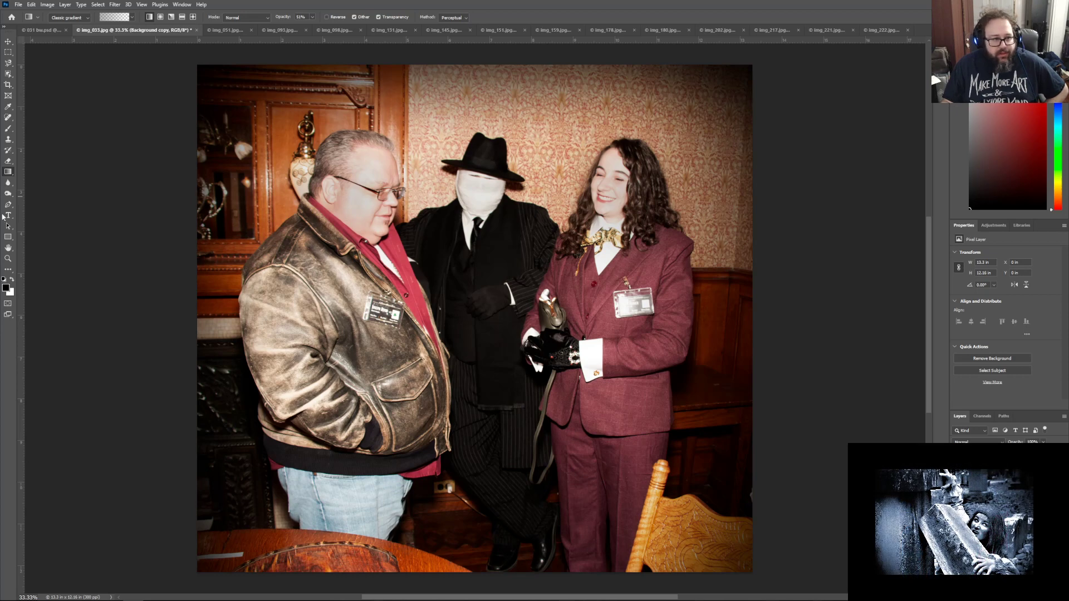
Step: Burn the highlights on the faces of the smiling woman and the man in glasses with a brush of about 322 px at 14% exposure
click(7, 193)
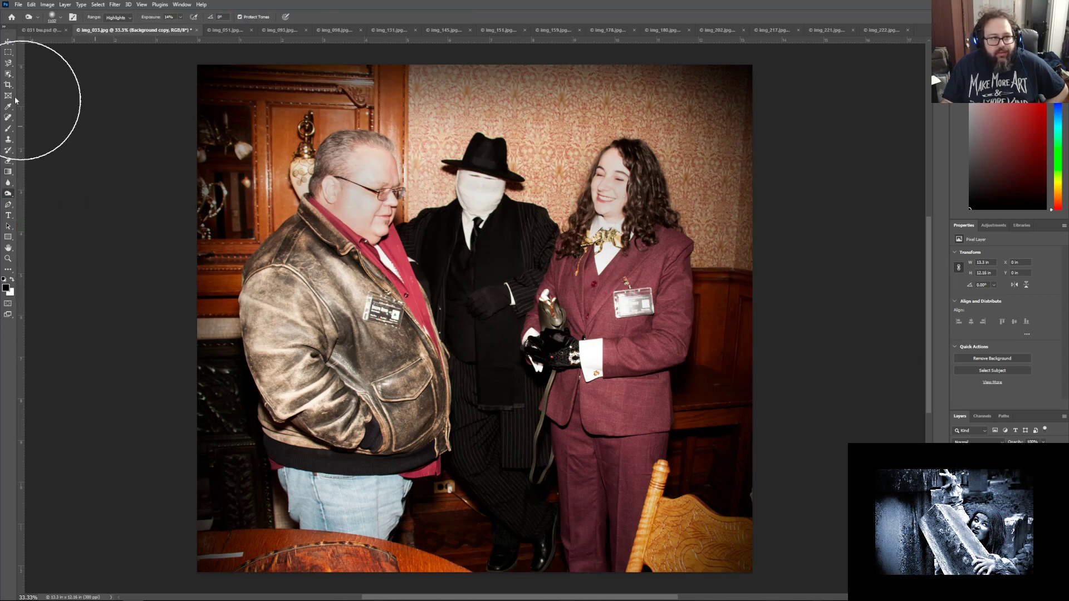
click(60, 21)
drag(85, 44, 91, 45)
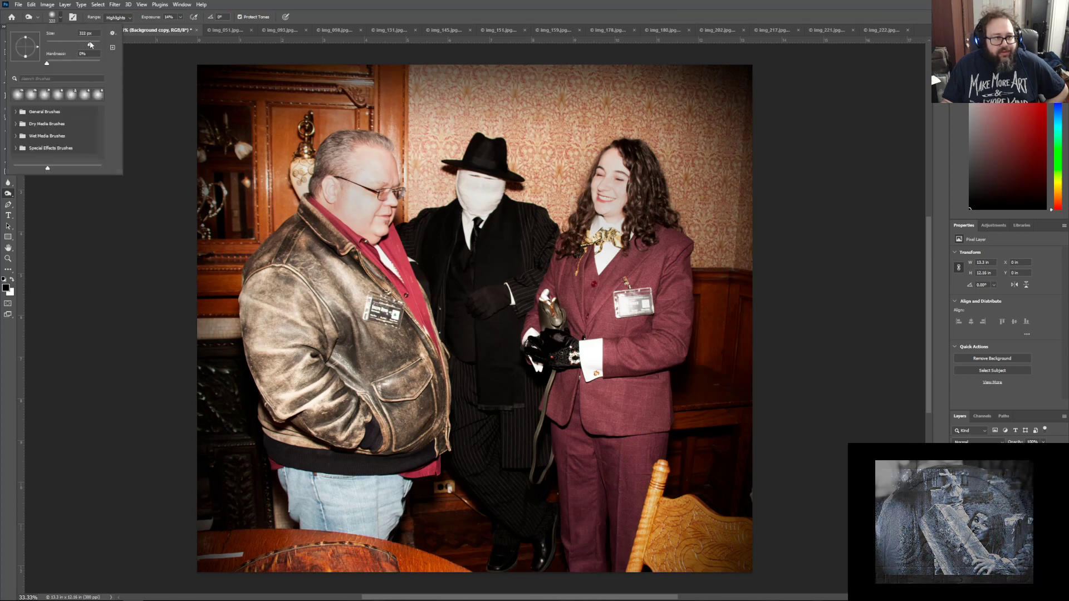
click(615, 163)
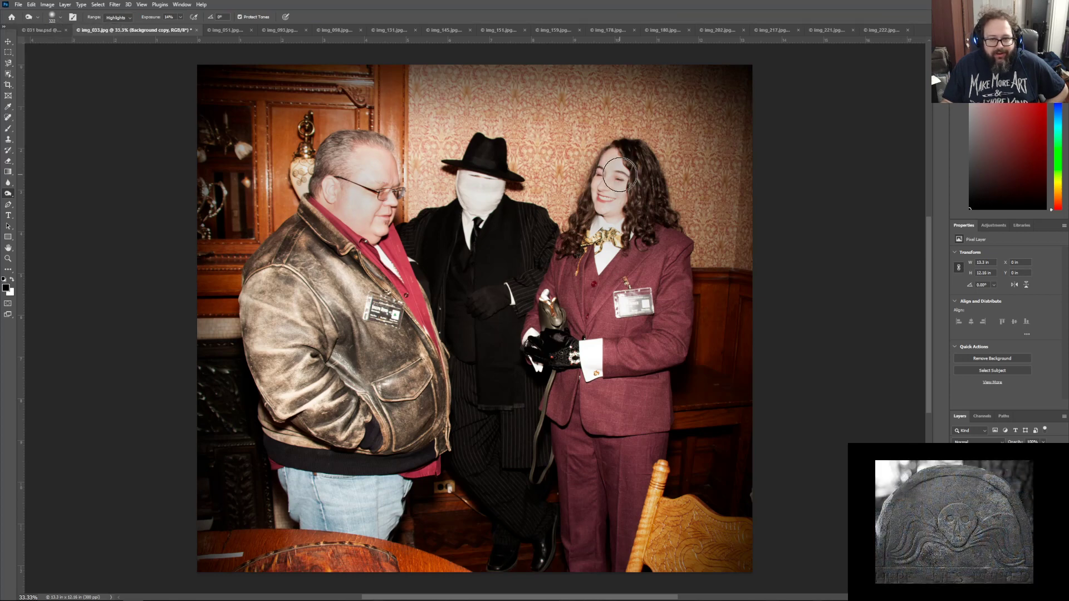
mouse_move(619, 175)
mouse_down()
mouse_move(623, 195)
mouse_move(608, 205)
mouse_move(609, 163)
mouse_up()
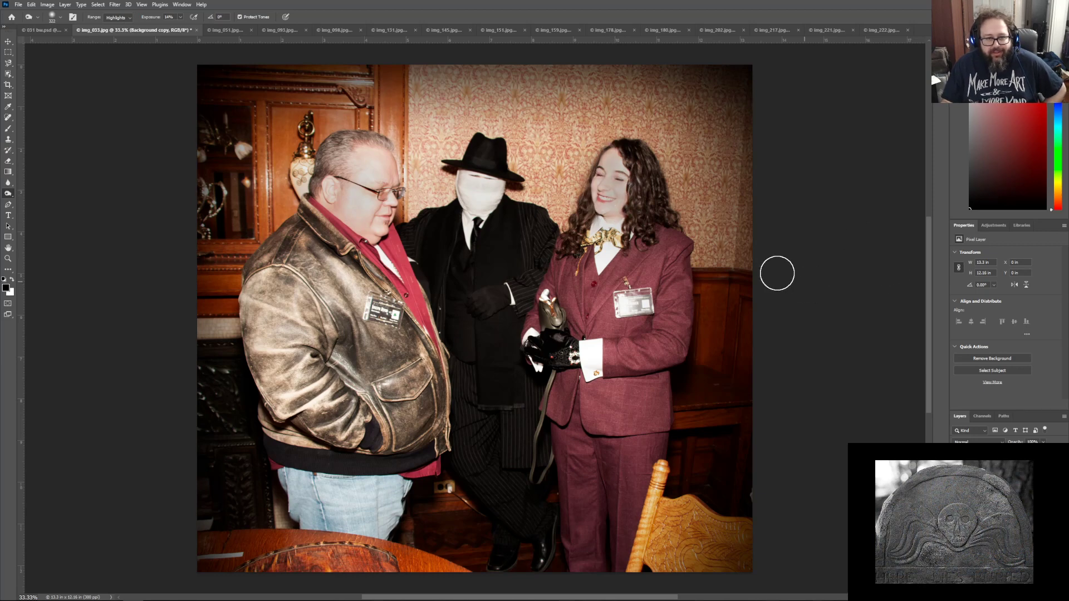
mouse_move(357, 183)
mouse_down()
mouse_move(368, 163)
mouse_move(357, 210)
mouse_move(355, 171)
mouse_move(322, 207)
mouse_move(330, 190)
mouse_move(346, 206)
mouse_move(366, 161)
mouse_move(359, 205)
mouse_move(357, 185)
mouse_move(349, 200)
mouse_up()
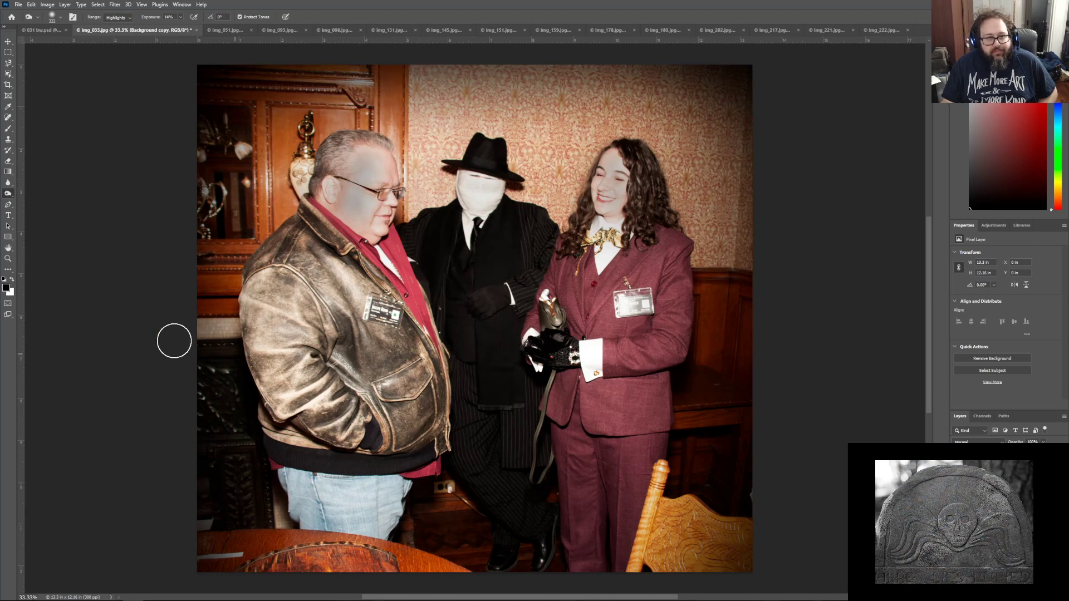
click(32, 4)
click(39, 13)
click(42, 5)
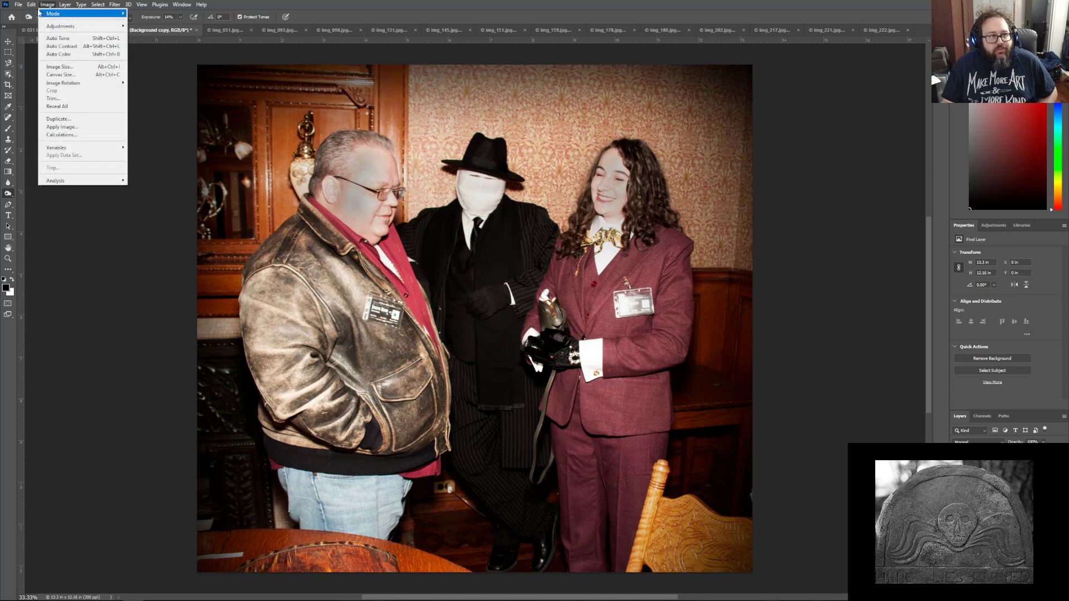
click(39, 13)
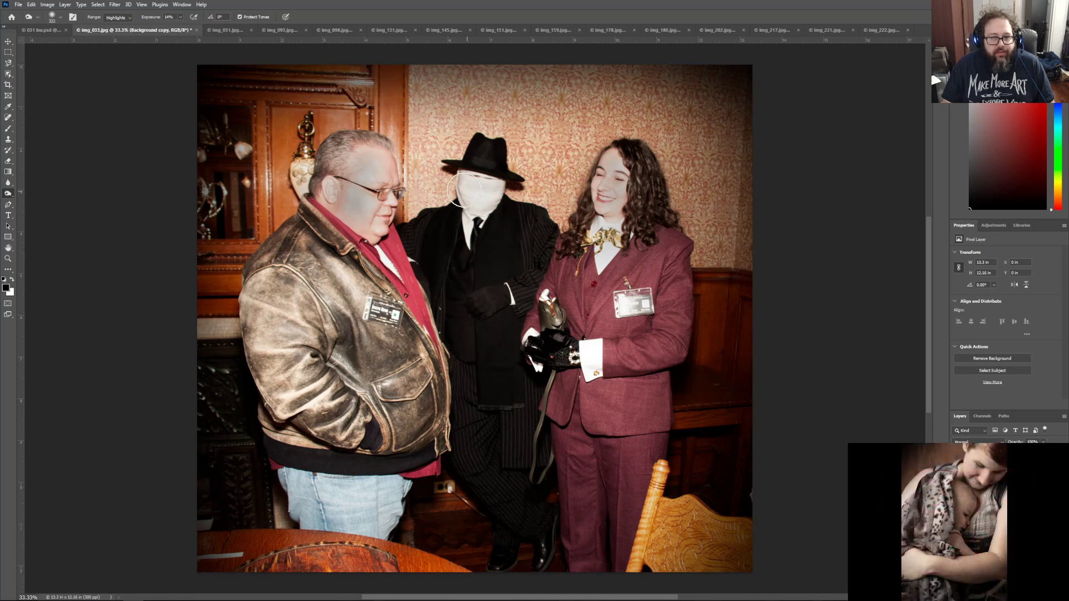
Step: Burn the highlights on the bandaged face, the woman's face, her white shirt cuff and the light blue jeans
mouse_move(467, 190)
mouse_down()
mouse_move(480, 206)
mouse_move(490, 195)
mouse_move(487, 163)
mouse_up()
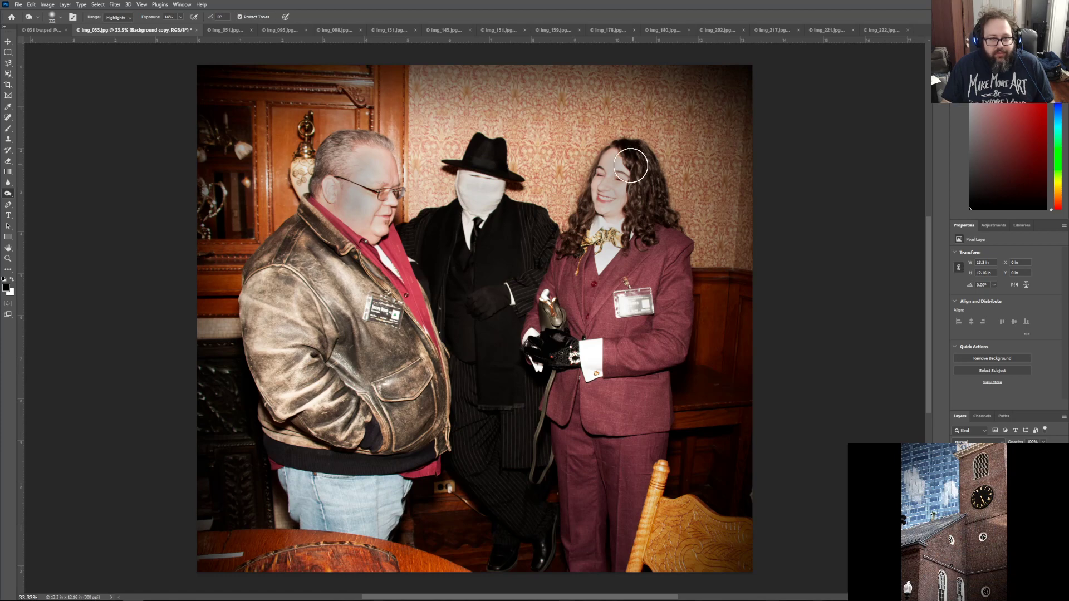
mouse_move(631, 165)
mouse_down()
mouse_move(620, 192)
mouse_move(602, 195)
mouse_up()
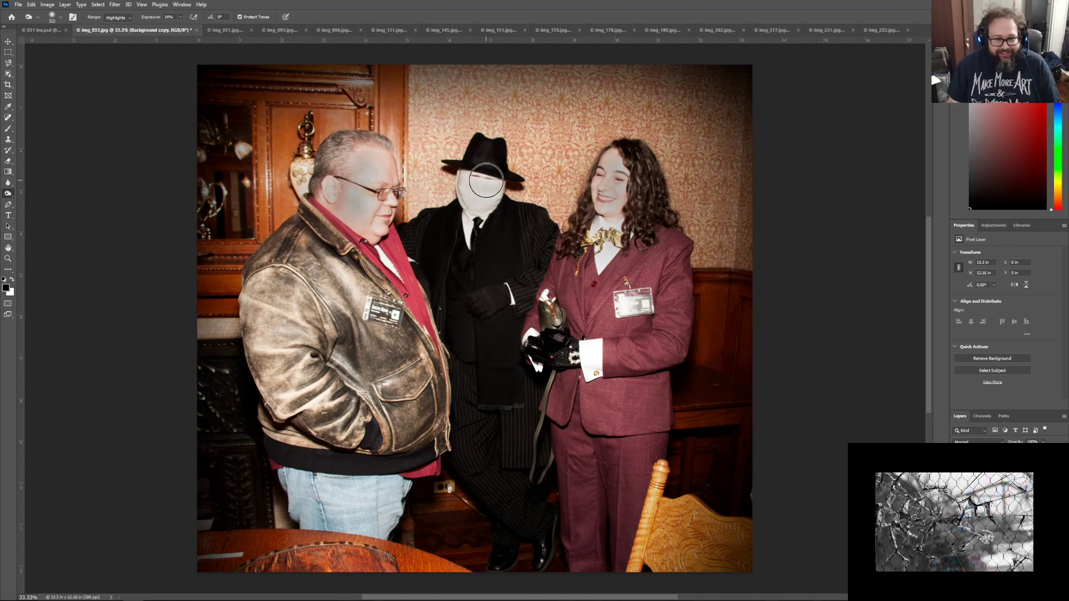
mouse_move(594, 353)
mouse_down()
mouse_move(593, 369)
mouse_move(601, 357)
mouse_up()
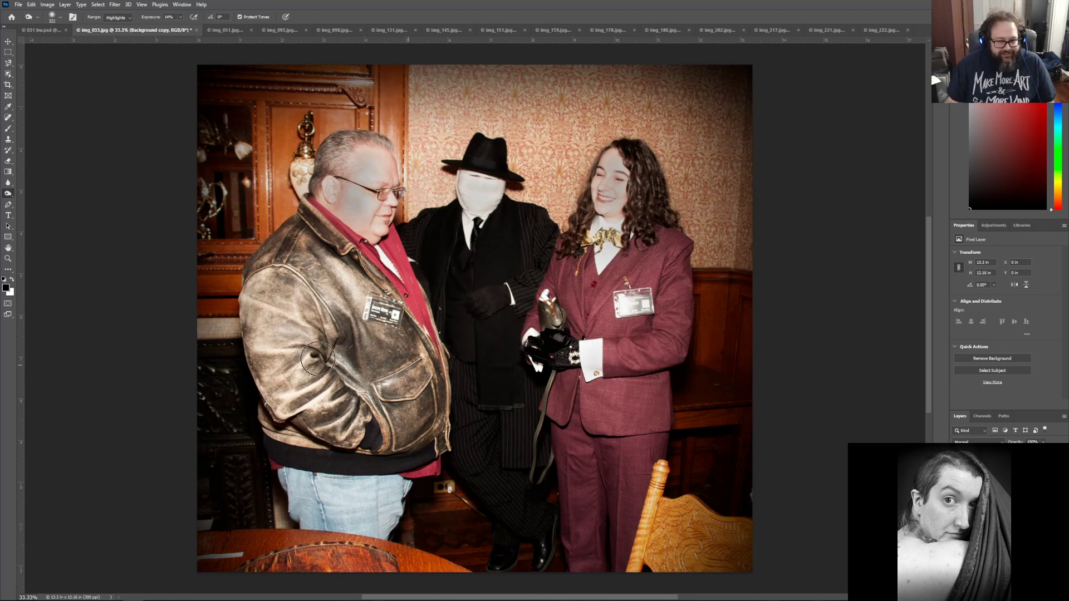
drag(331, 488, 367, 513)
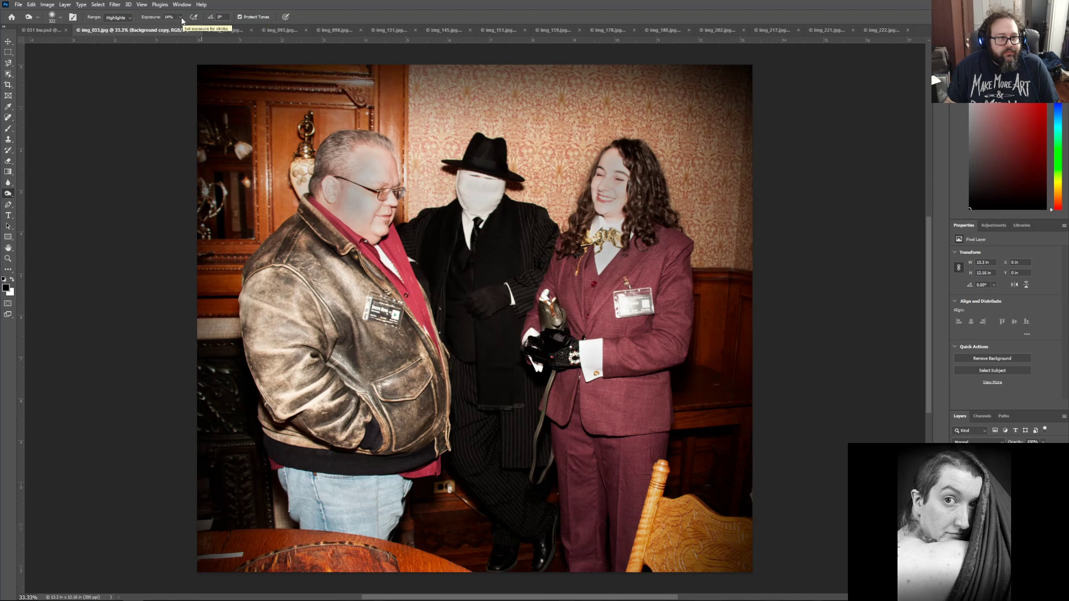
Step: Burn the midtones on the smiling woman's face and the face of the man in glasses at 14% exposure
click(129, 17)
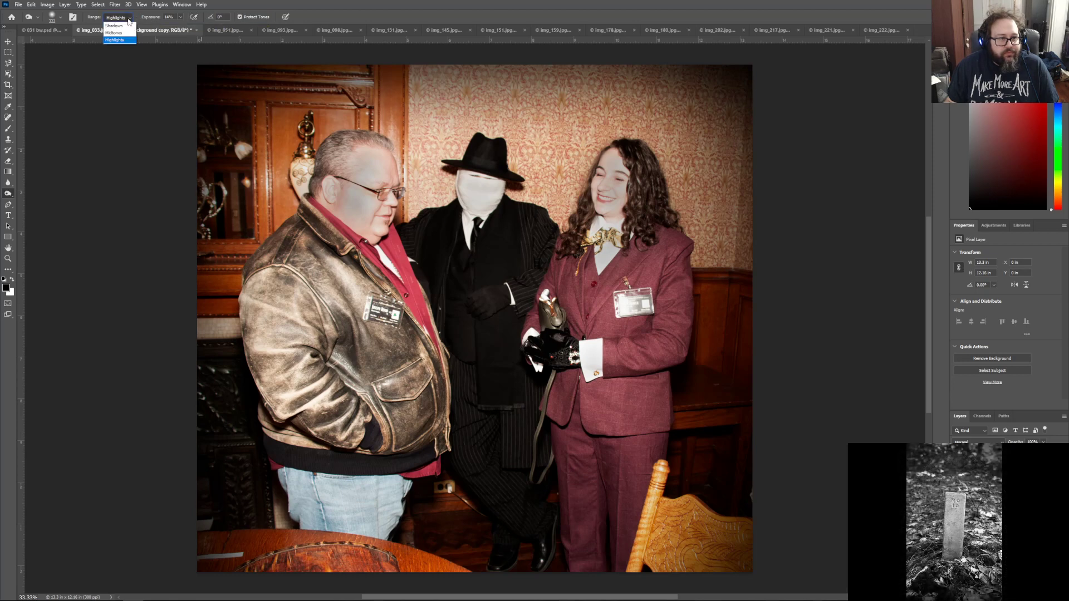
click(117, 32)
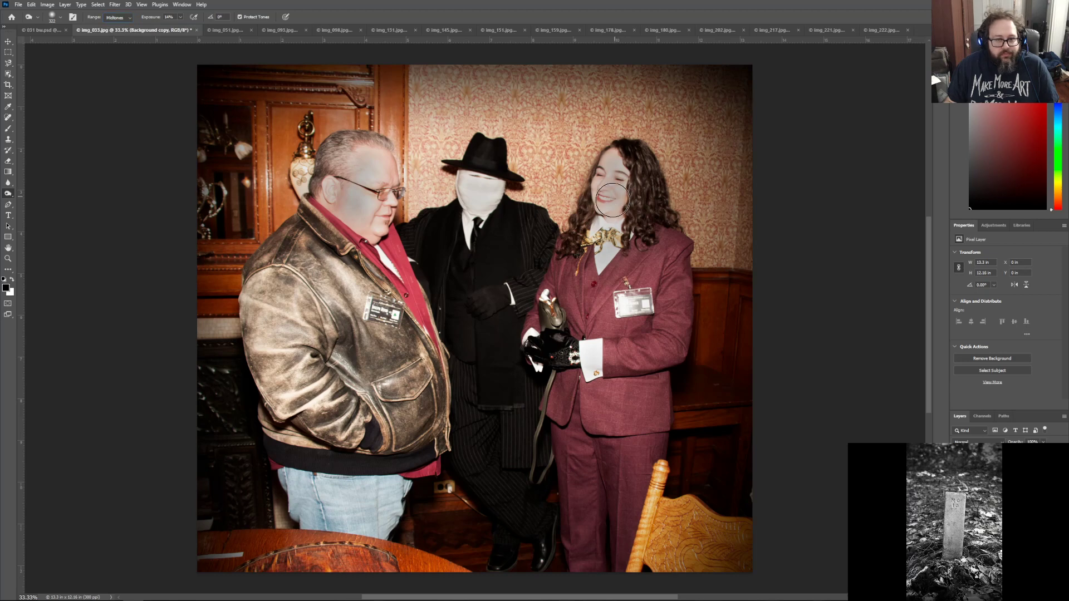
mouse_move(605, 213)
mouse_down()
mouse_move(612, 162)
mouse_move(627, 201)
mouse_move(611, 243)
mouse_move(610, 210)
mouse_up()
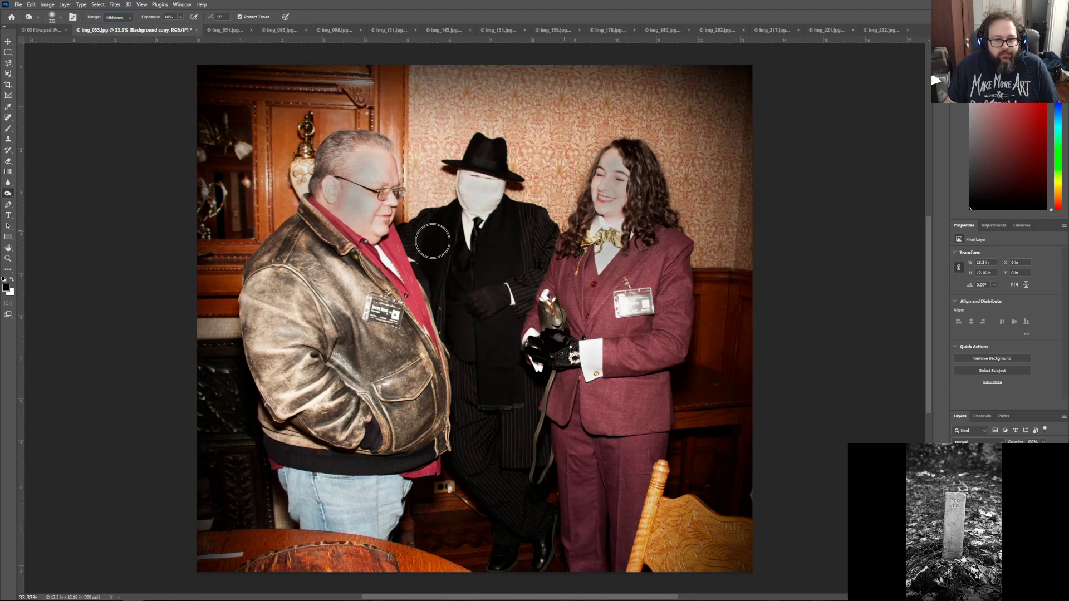
mouse_move(353, 187)
mouse_down()
mouse_move(362, 164)
mouse_move(357, 222)
mouse_move(373, 158)
mouse_move(368, 225)
mouse_move(362, 185)
mouse_up()
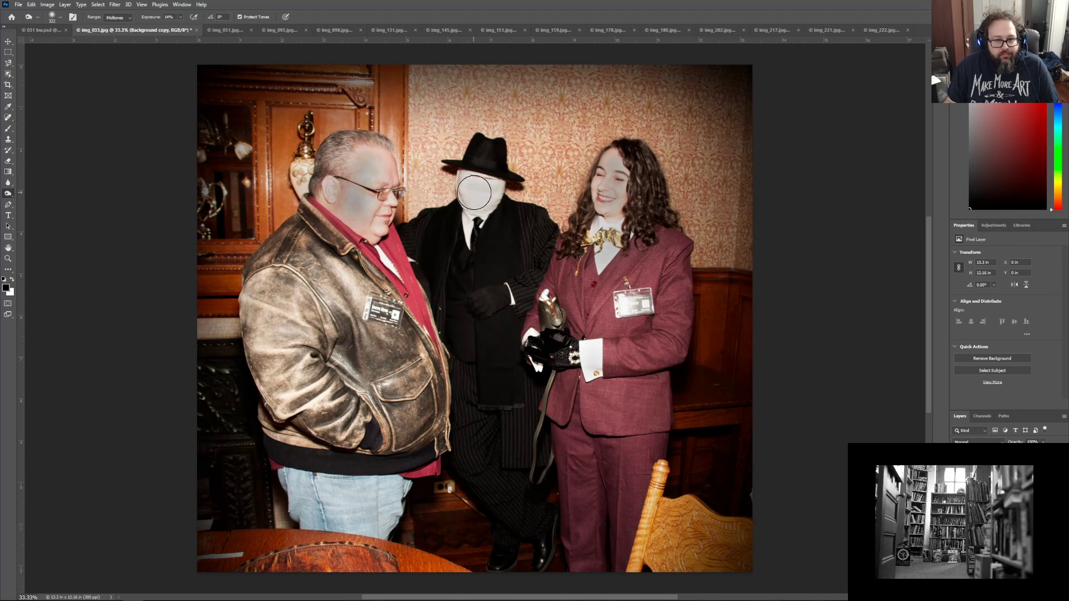
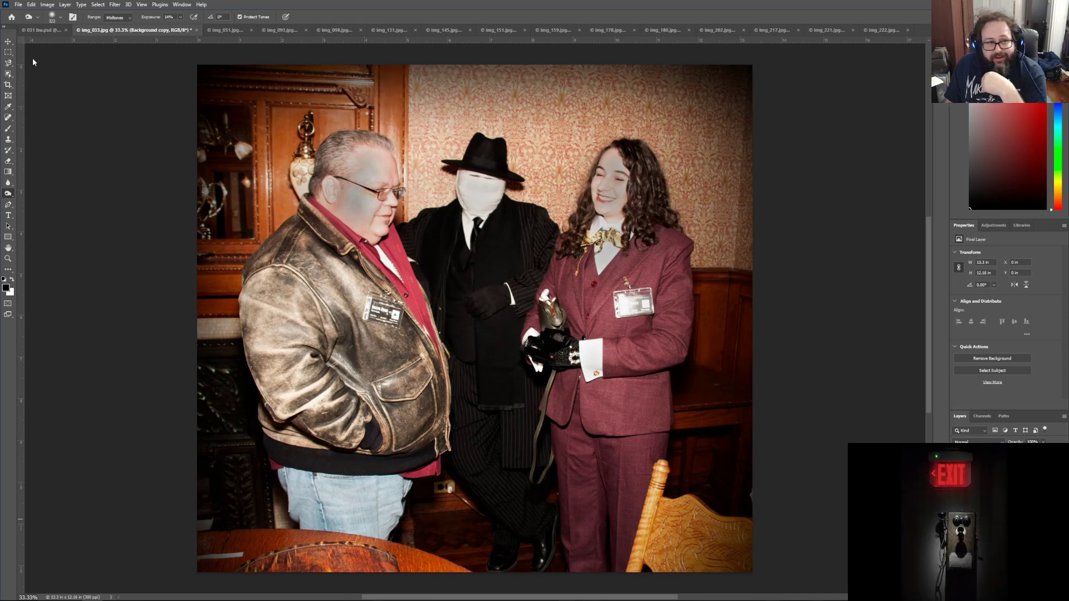
Step: Switch to 031 bw.psd and change its layer visibility to view the photo in sepia instead of black and white
click(41, 31)
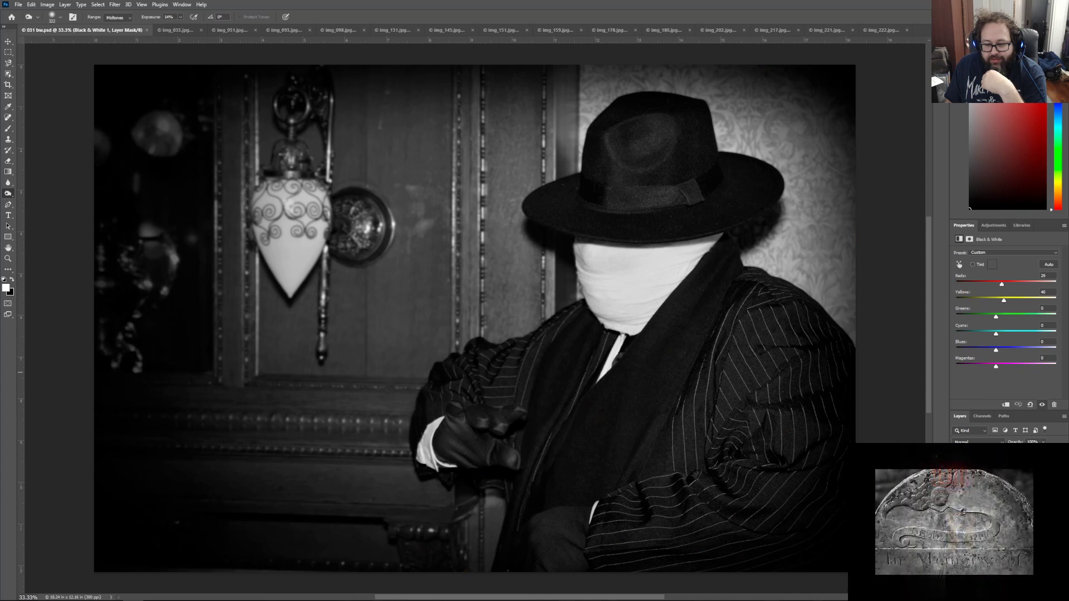
click(956, 466)
click(956, 481)
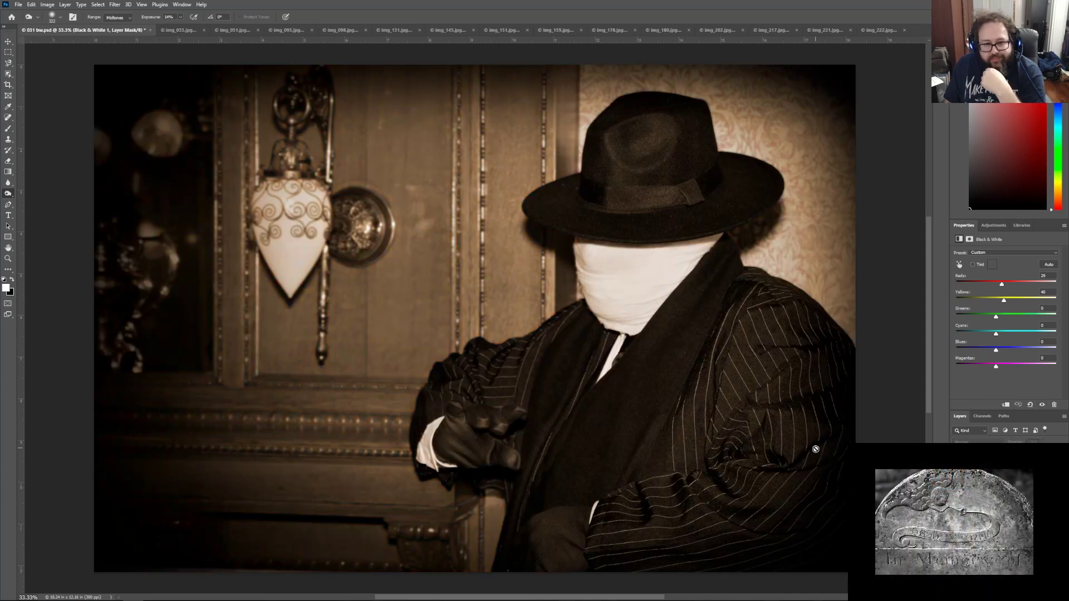
Step: Return to img_033.jpg and compare the photo with and without its darkening adjustment layer
click(176, 30)
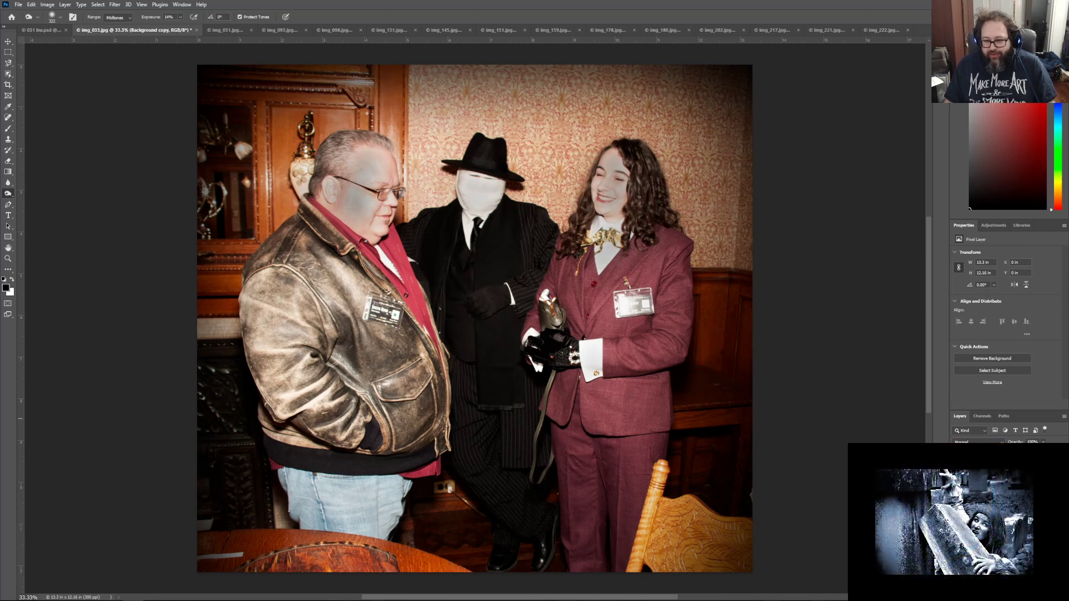
click(956, 470)
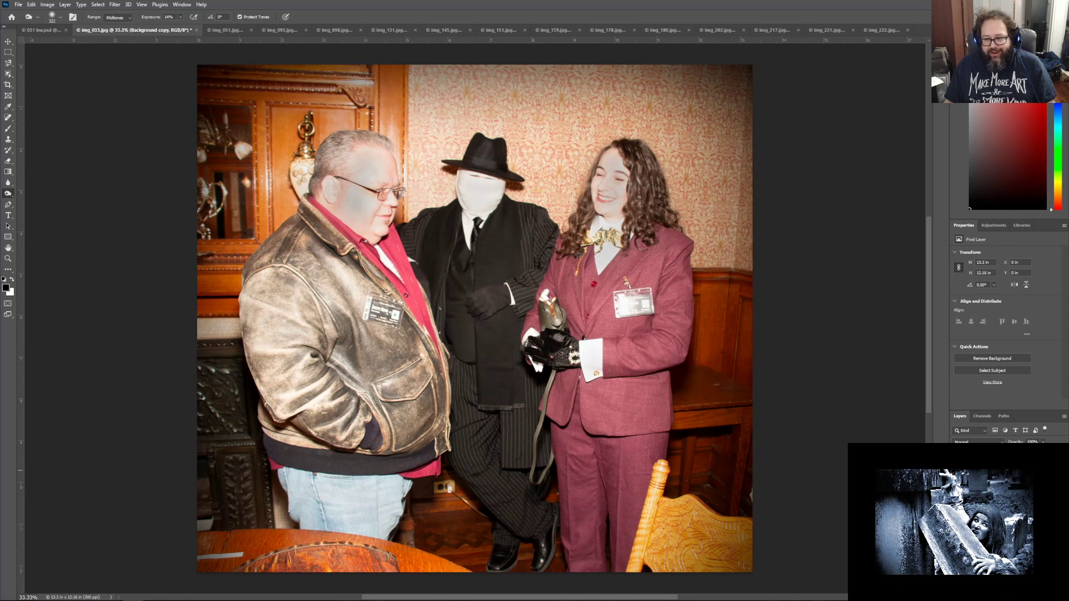
click(956, 469)
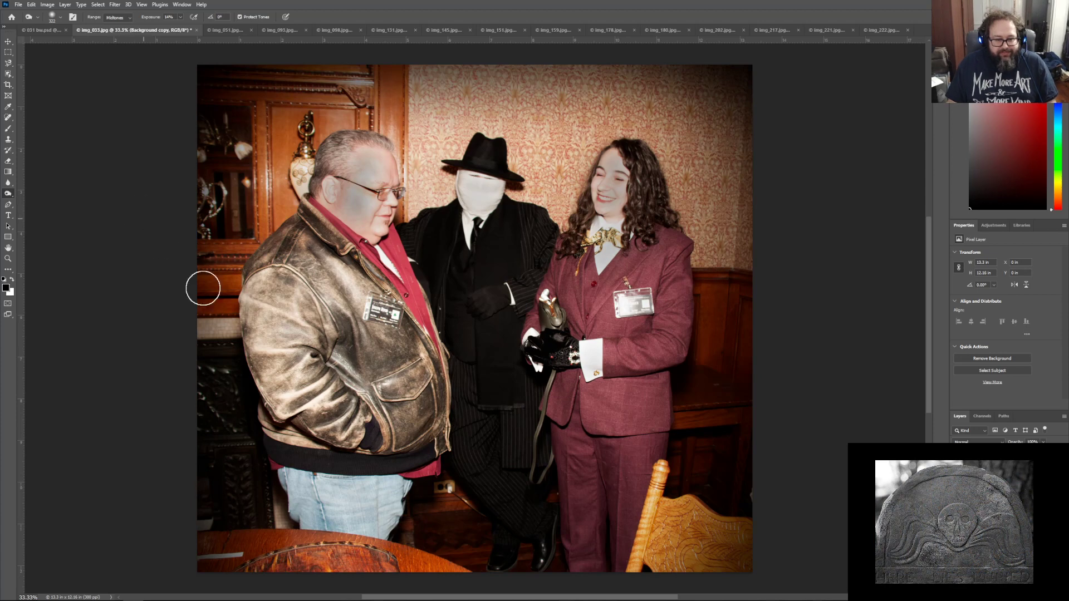
Step: Darken the bottom, top, left and right edges of Background copy with black-to-transparent linear gradients
click(8, 172)
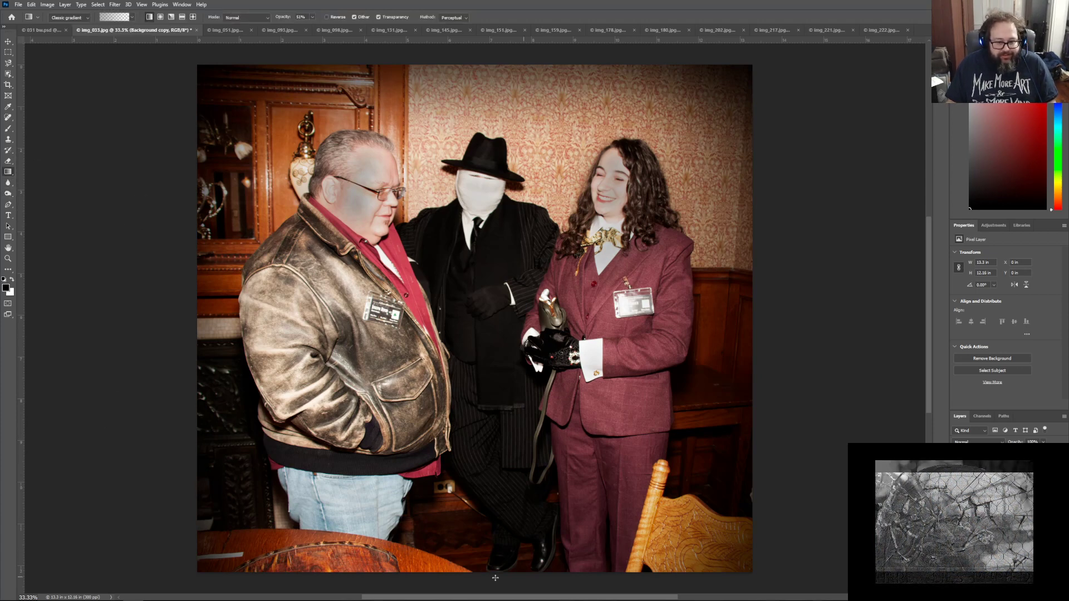
drag(491, 587, 491, 485)
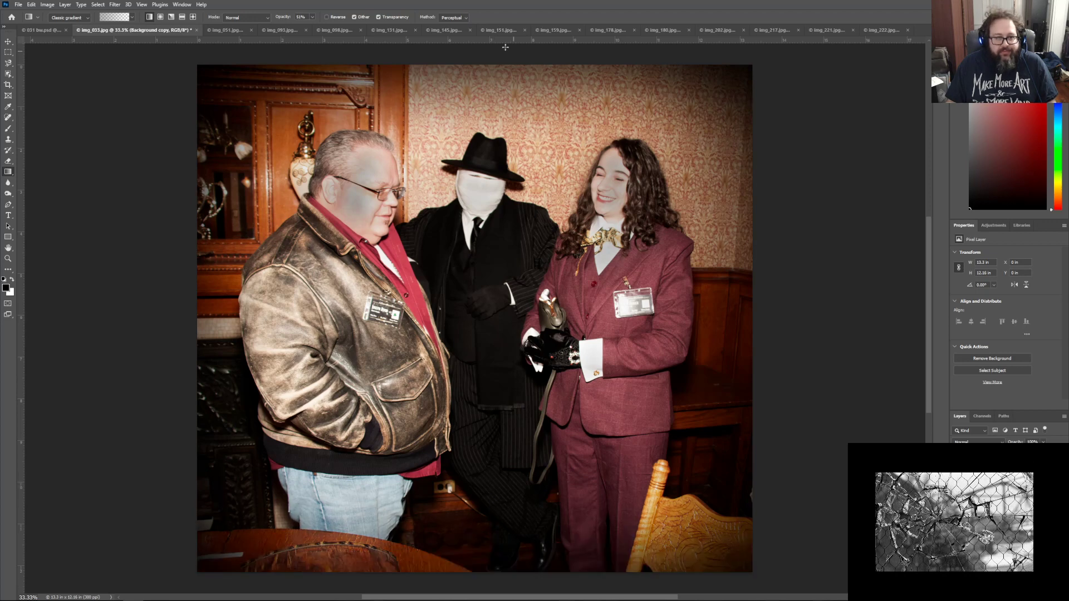
drag(491, 53, 491, 97)
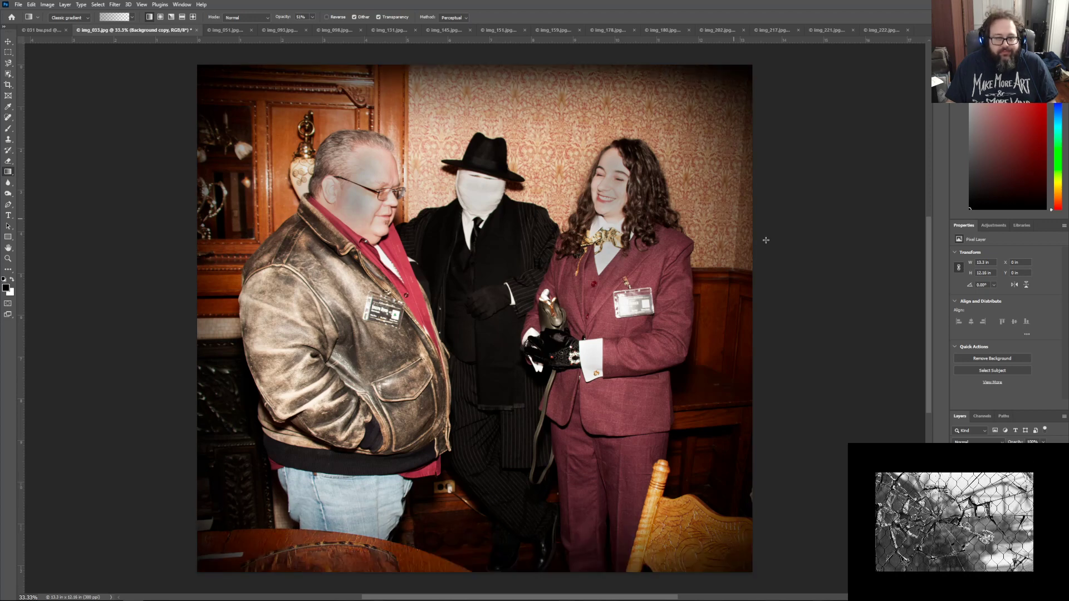
drag(158, 306, 250, 308)
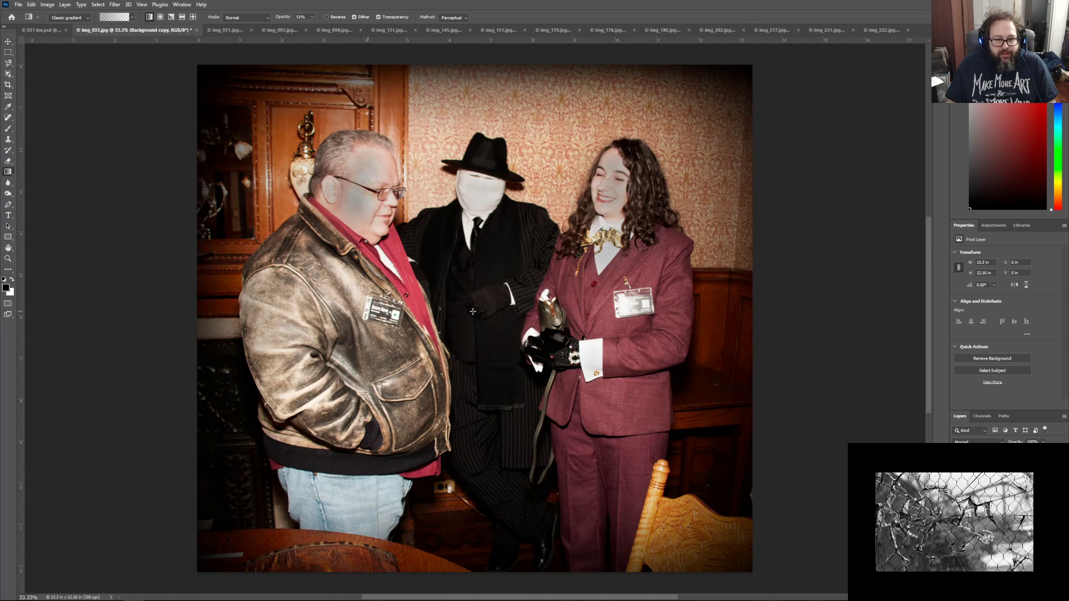
drag(816, 294, 567, 291)
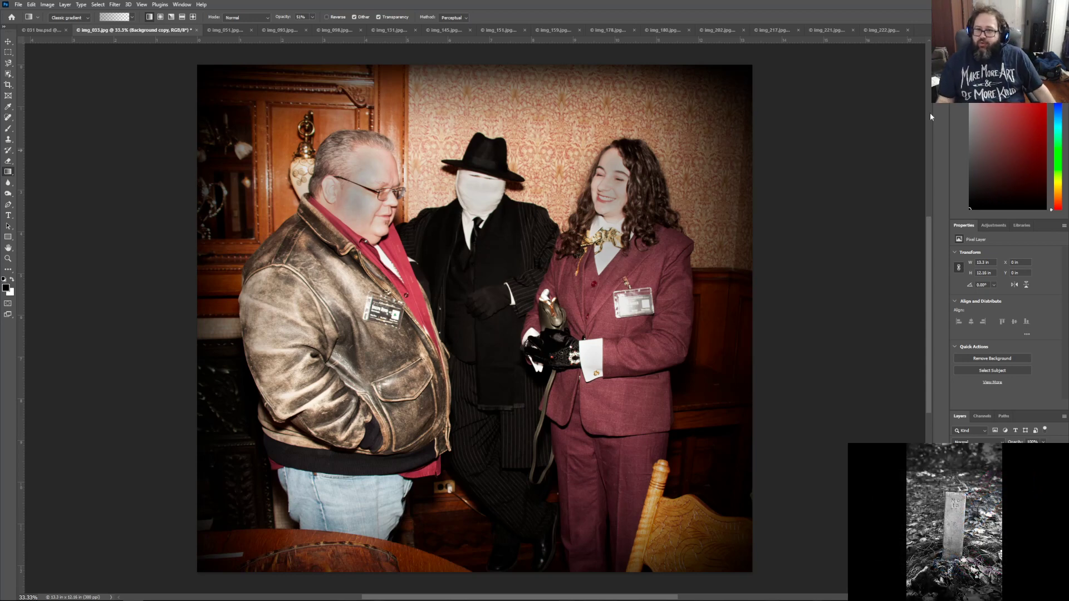
Step: Compare img_221.jpg with the darkened group photo img_033.jpg by switching between the two documents
click(833, 30)
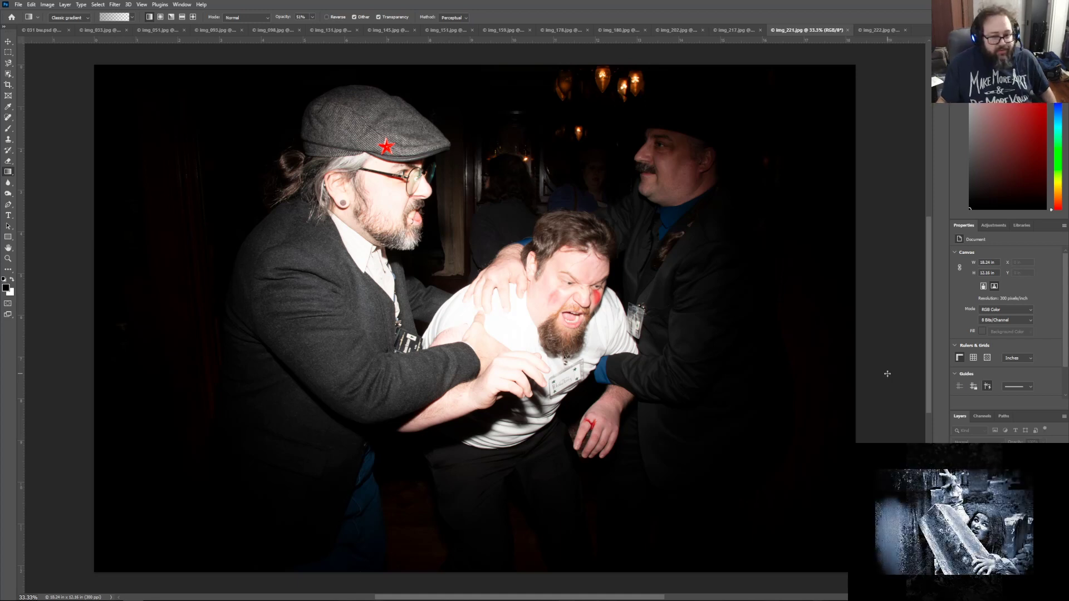
click(98, 30)
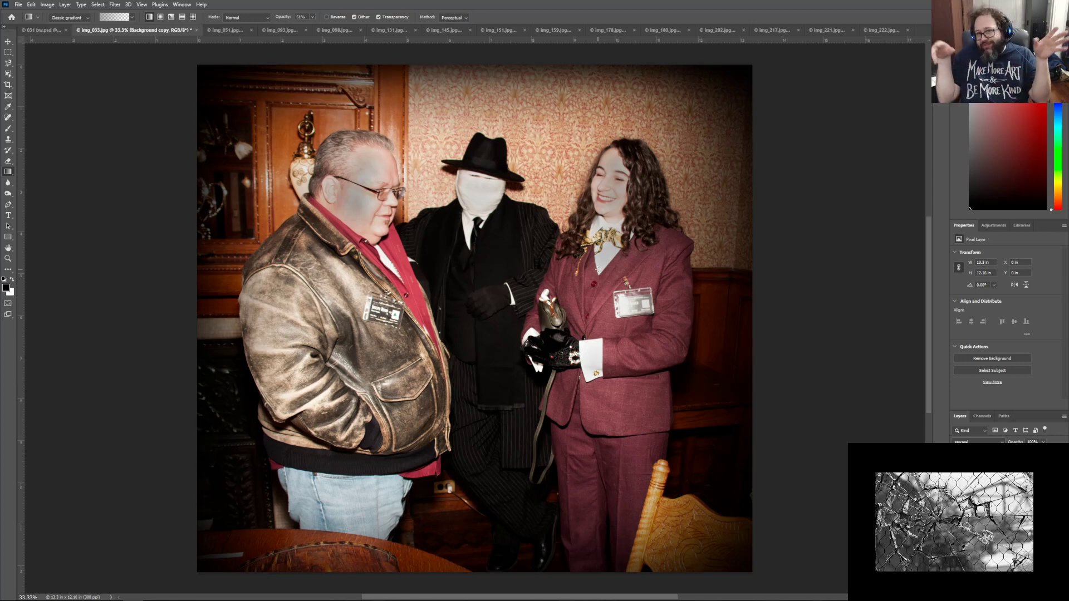
click(824, 30)
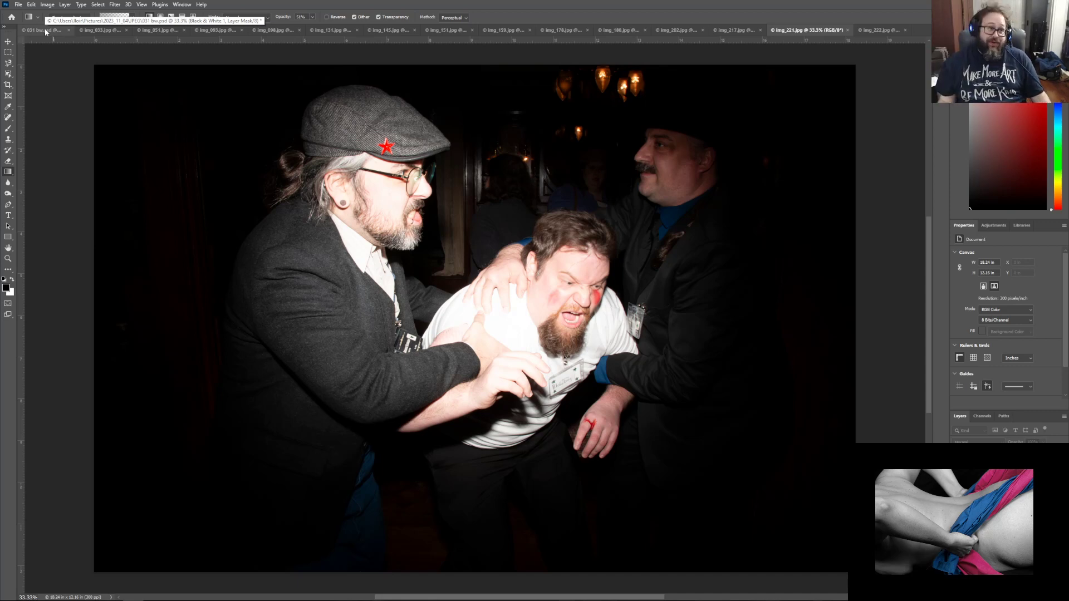
click(95, 32)
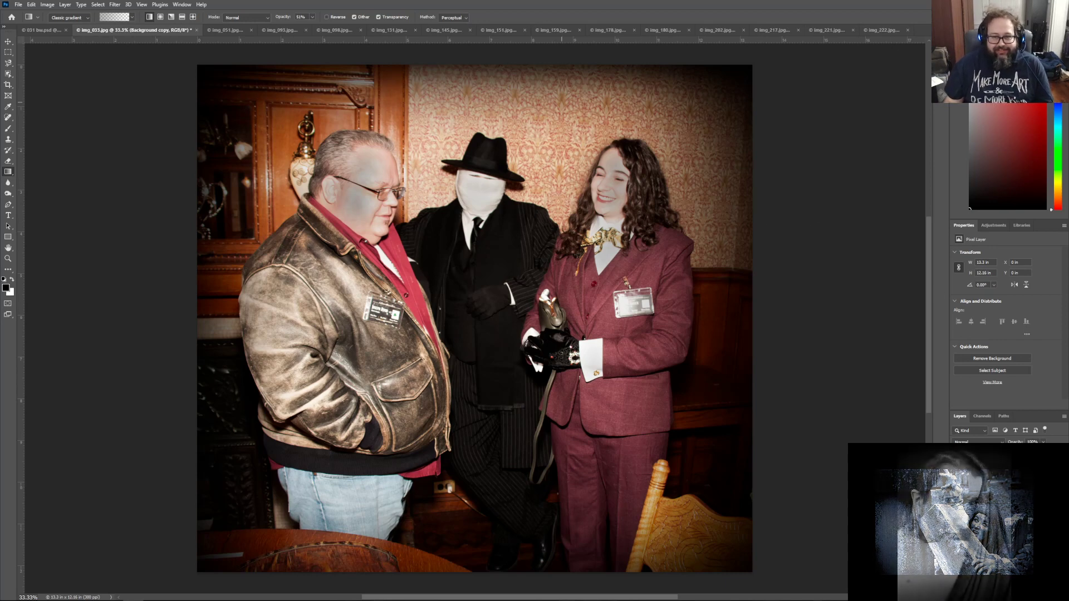
Step: Choose the Magnetic Lasso tool and save the group photo in Photoshop format as 033.psd in the JPEG folder
click(9, 64)
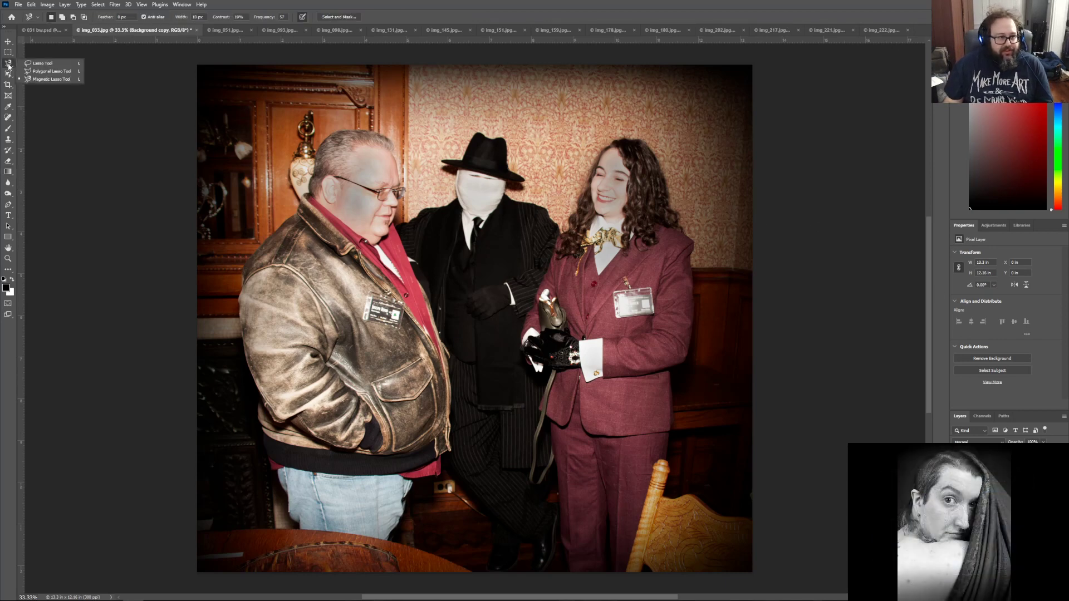
click(40, 80)
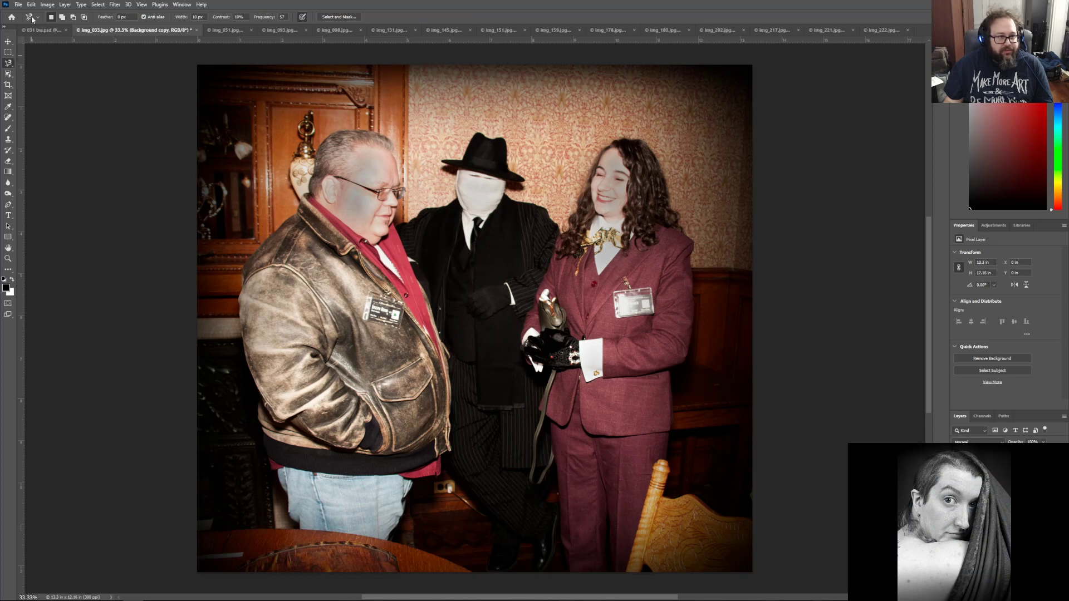
click(19, 4)
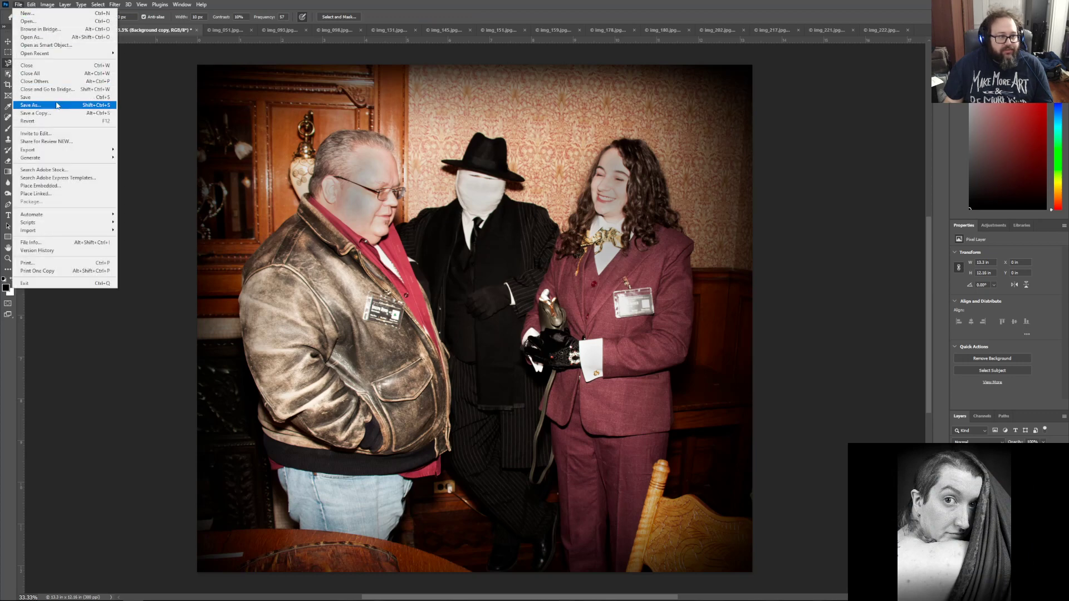
click(39, 113)
click(70, 257)
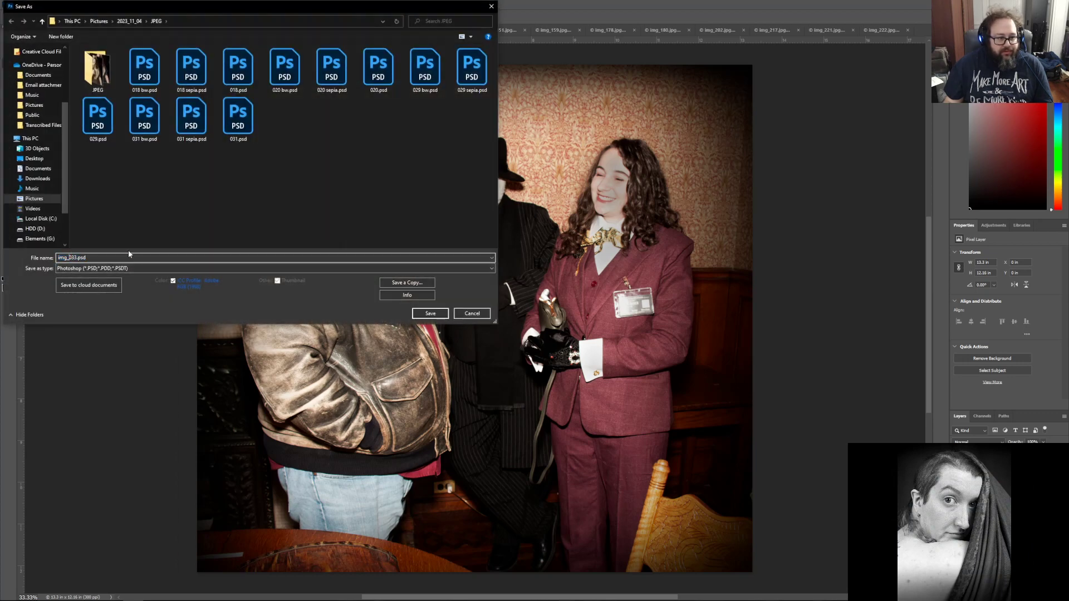
key(BackSpace)
key(BackSpace)
key(BackSpace)
key(BackSpace)
key(Return)
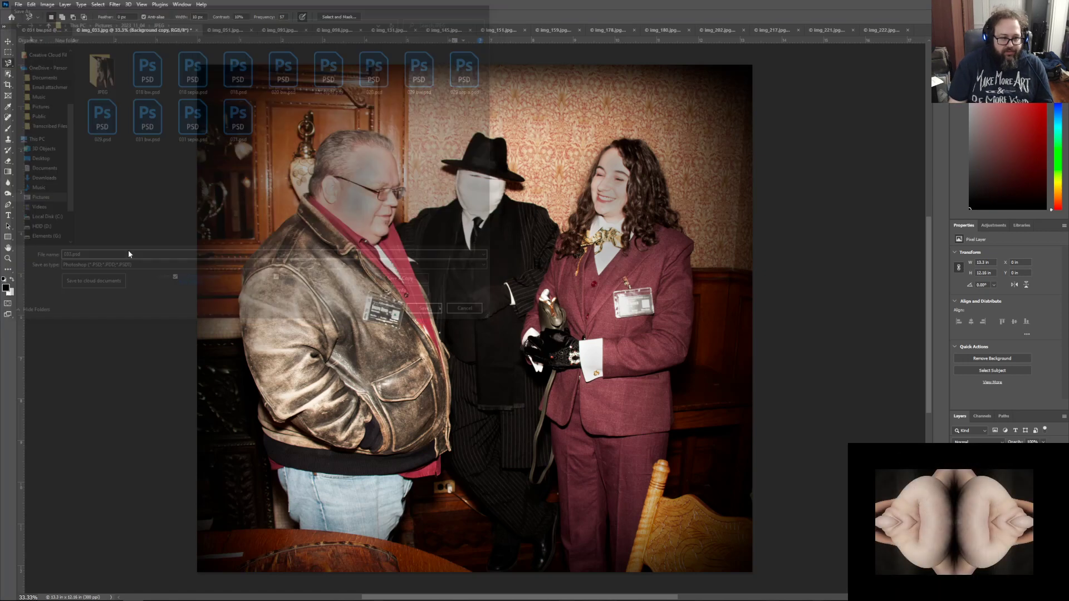
key(Return)
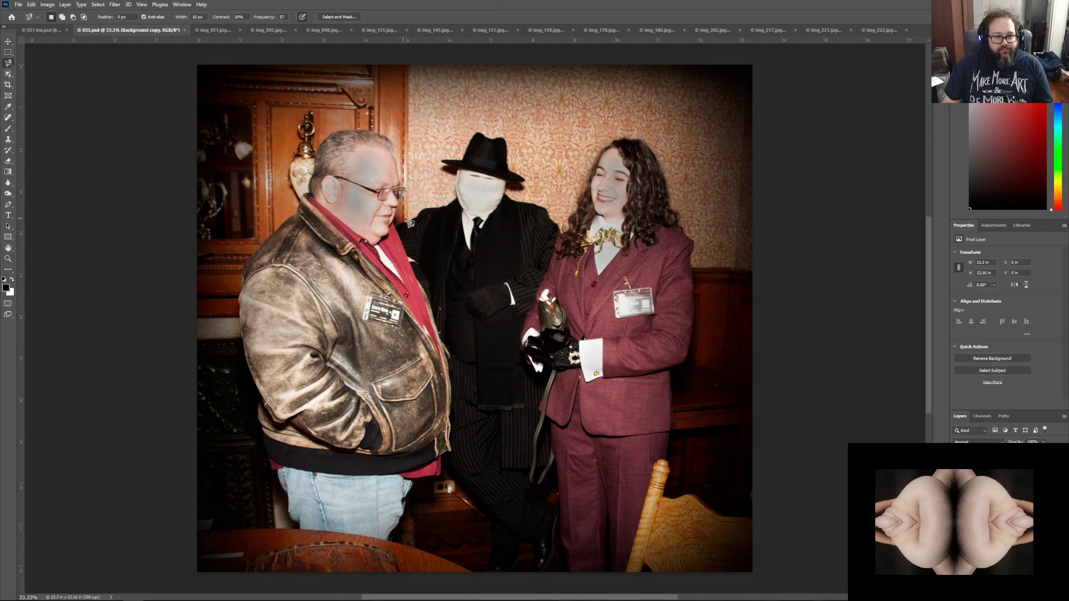
Step: Outline the three people, table and chair with the Magnetic Lasso, and refine the selection with radius 3 px, smooth 3 and feather 3 px
click(457, 200)
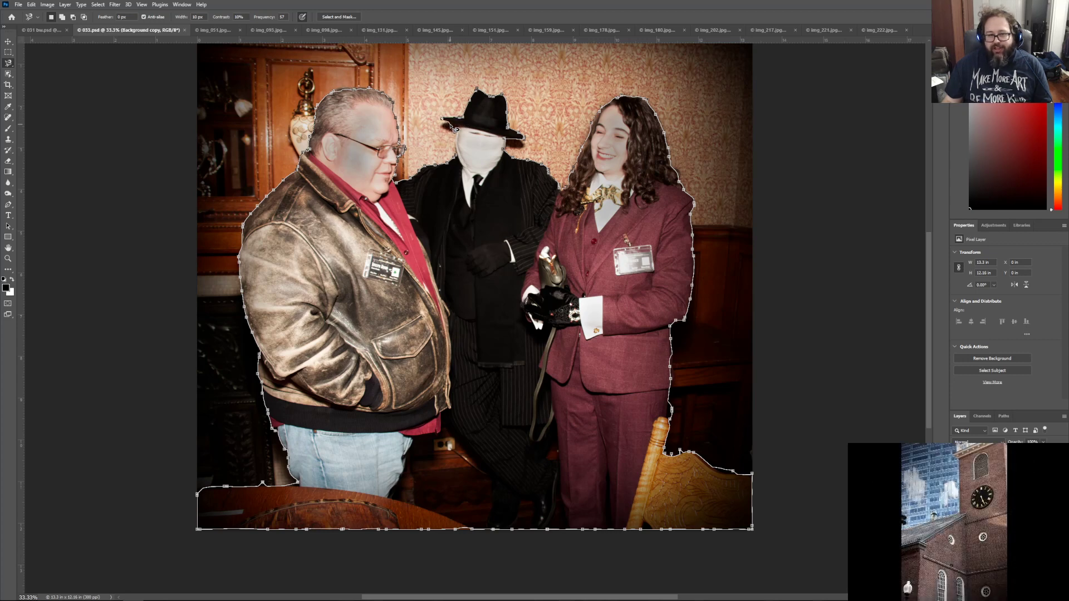
double_click(462, 159)
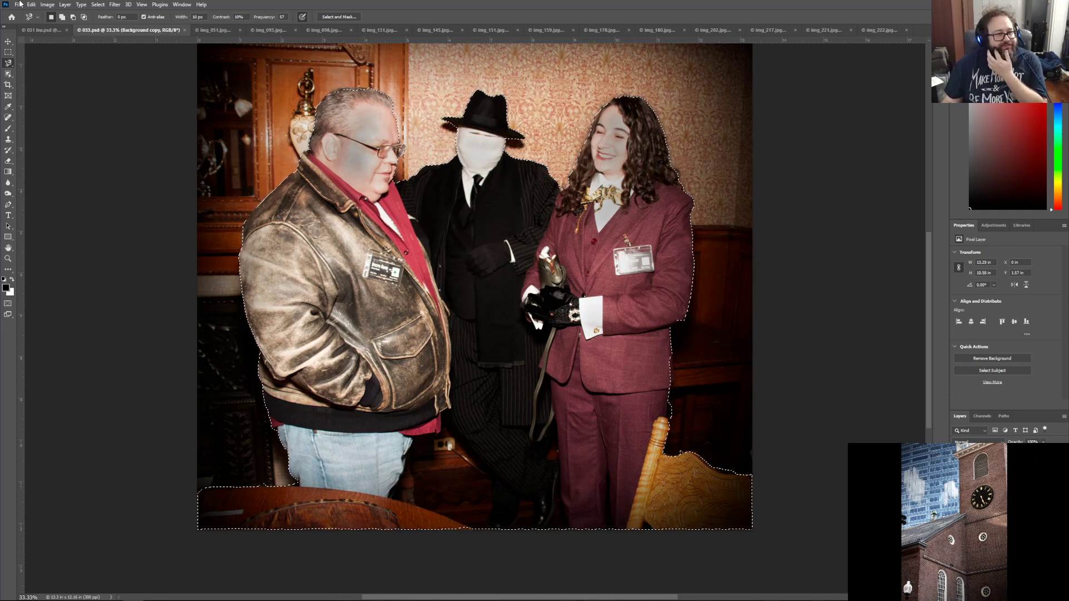
click(52, 5)
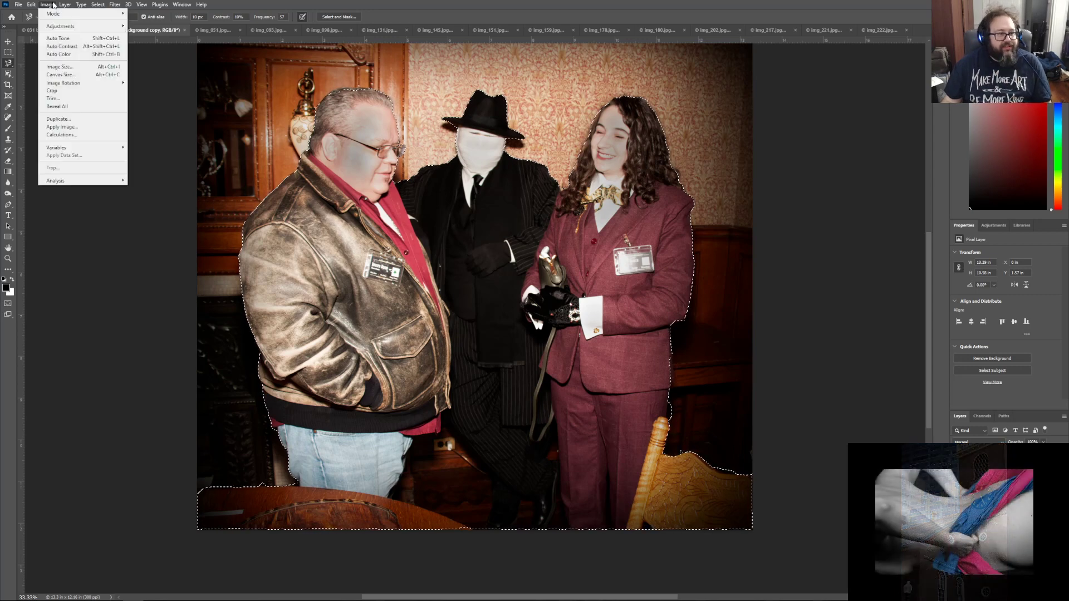
mouse_move(96, 4)
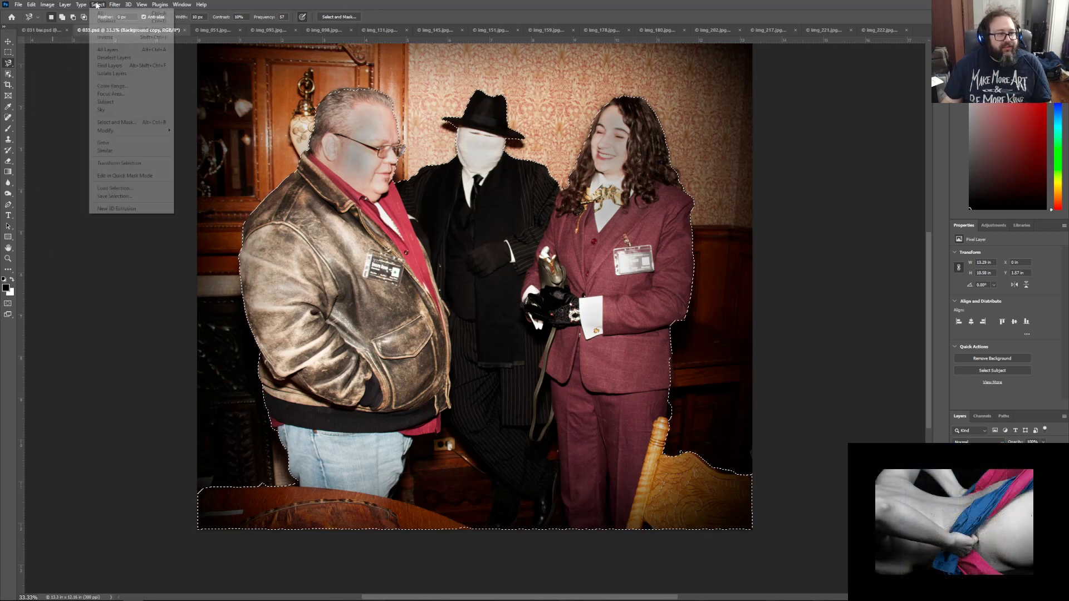
click(94, 4)
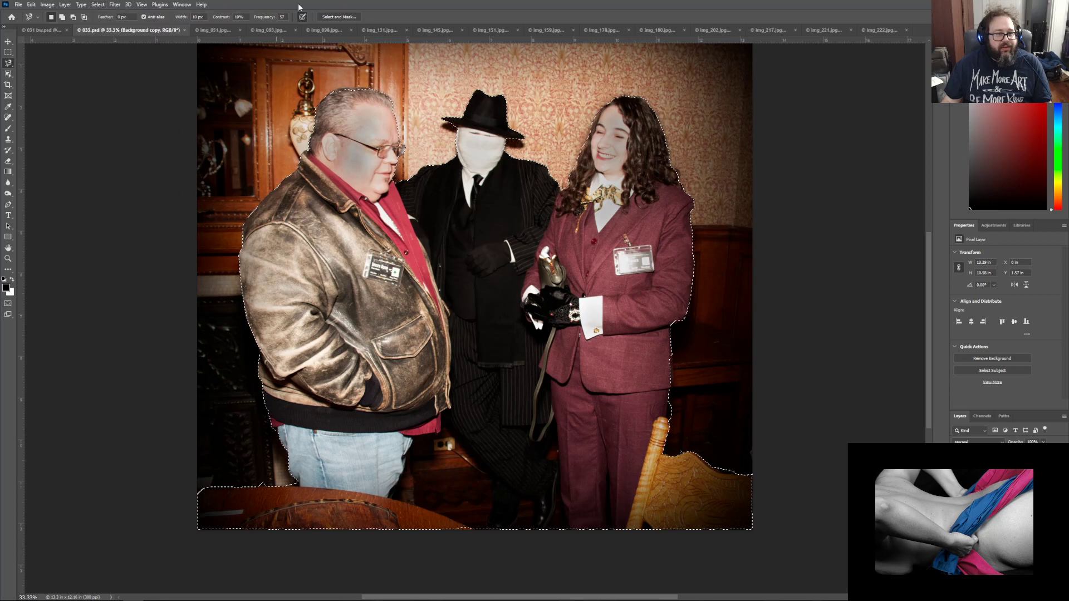
key(ctrl+alt+r)
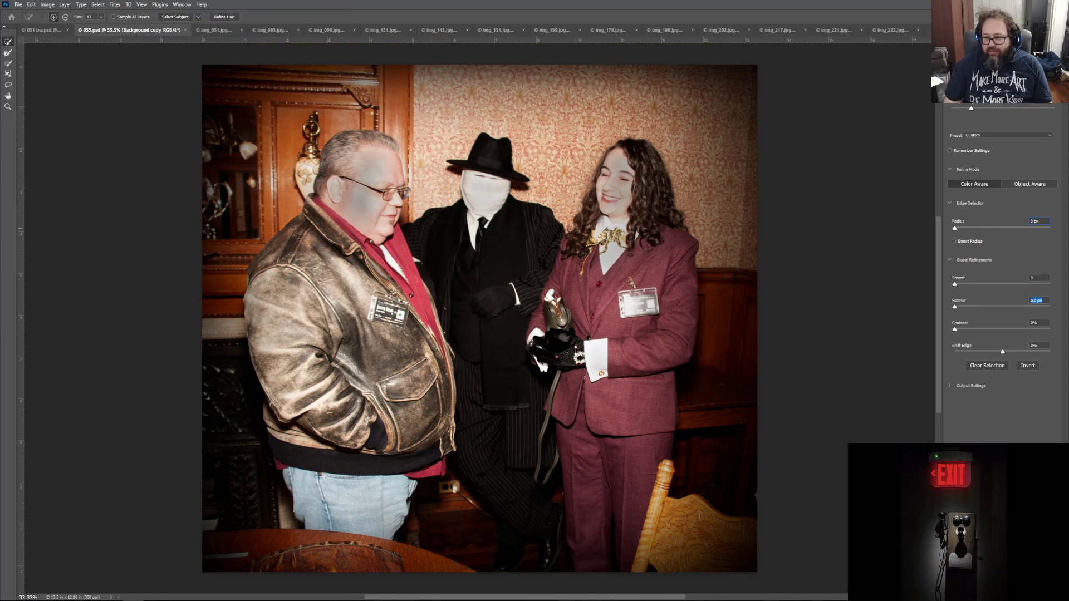
text(3)
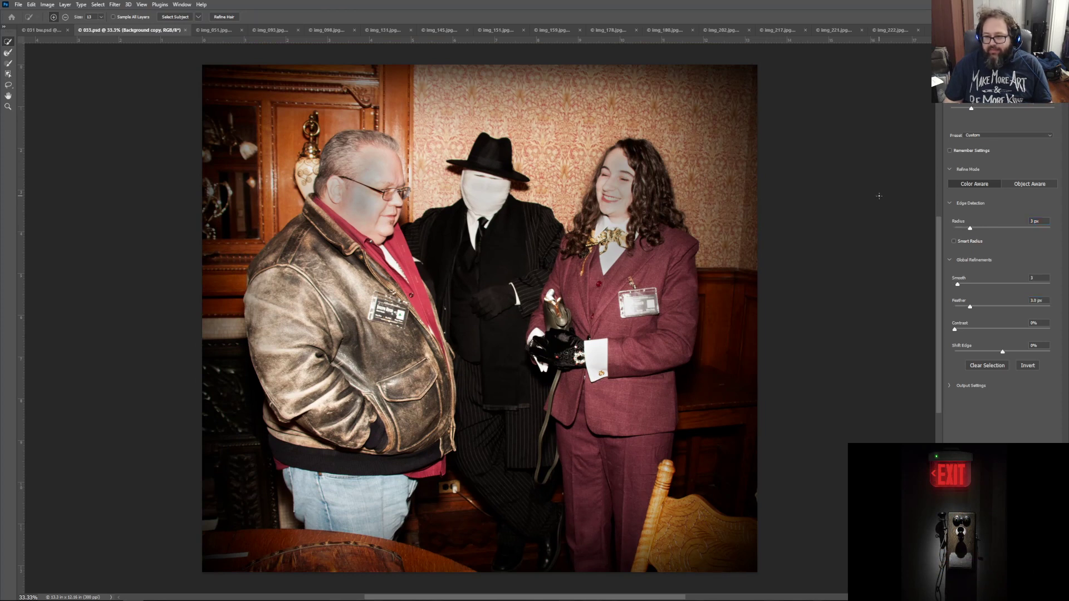
key(Return)
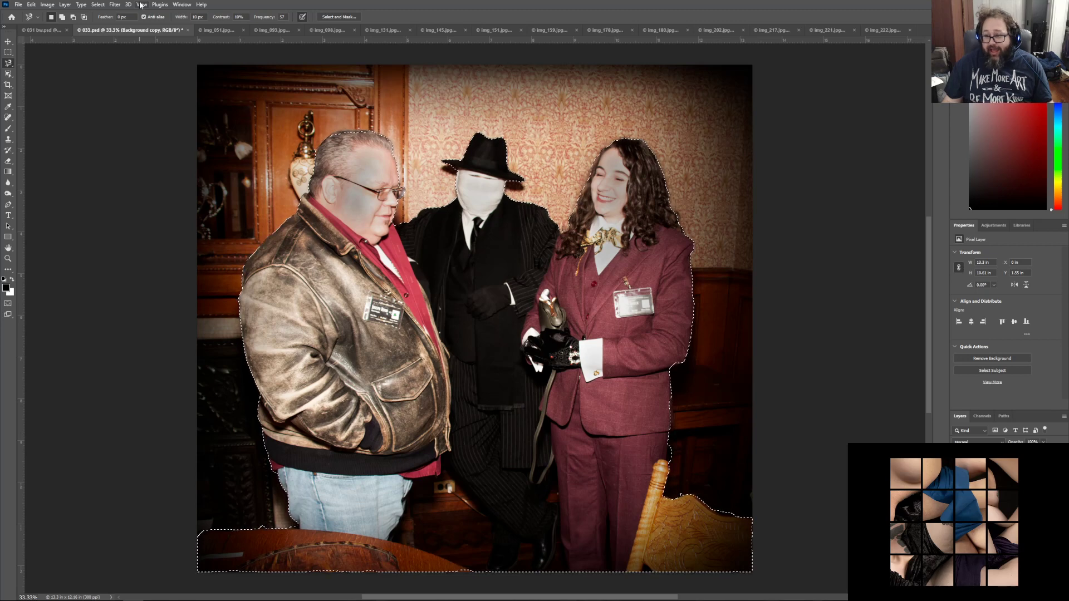
Step: Invert the selection so it covers the background around the three people, table and chair
click(115, 4)
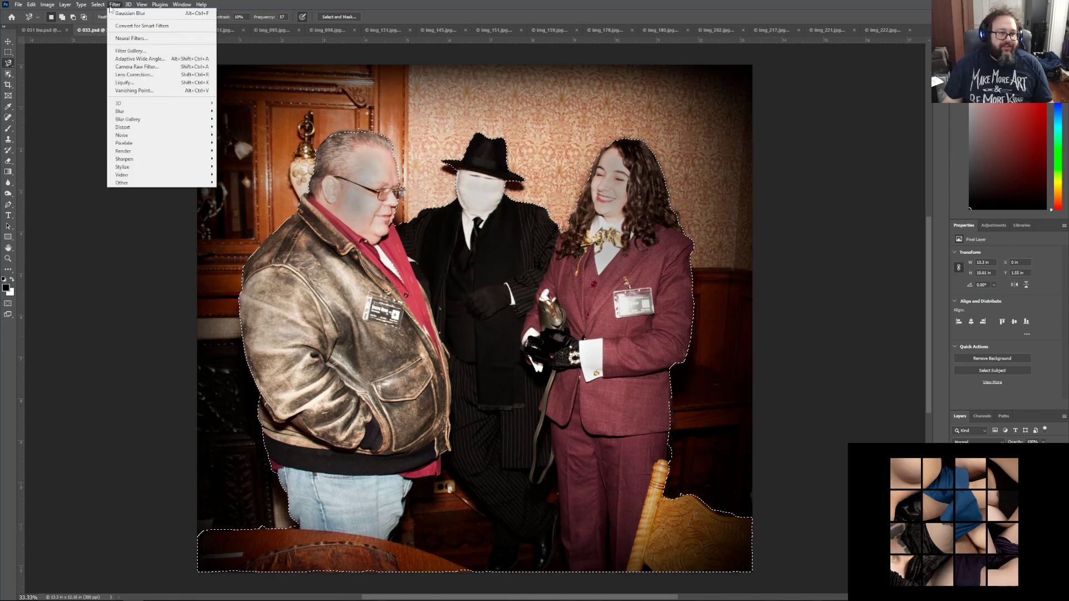
mouse_move(142, 121)
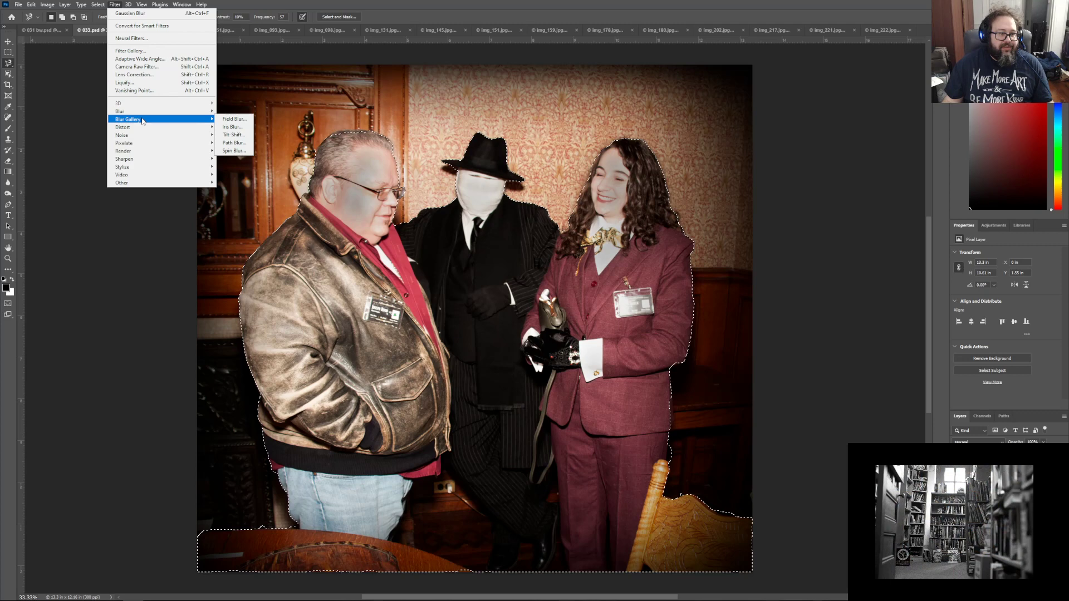
mouse_move(99, 5)
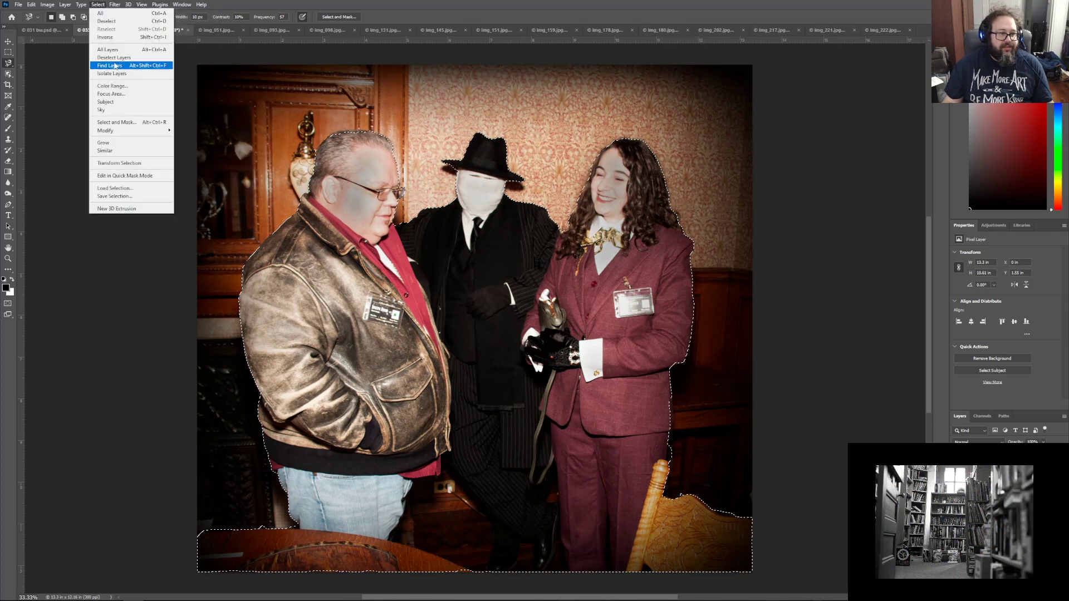
click(106, 36)
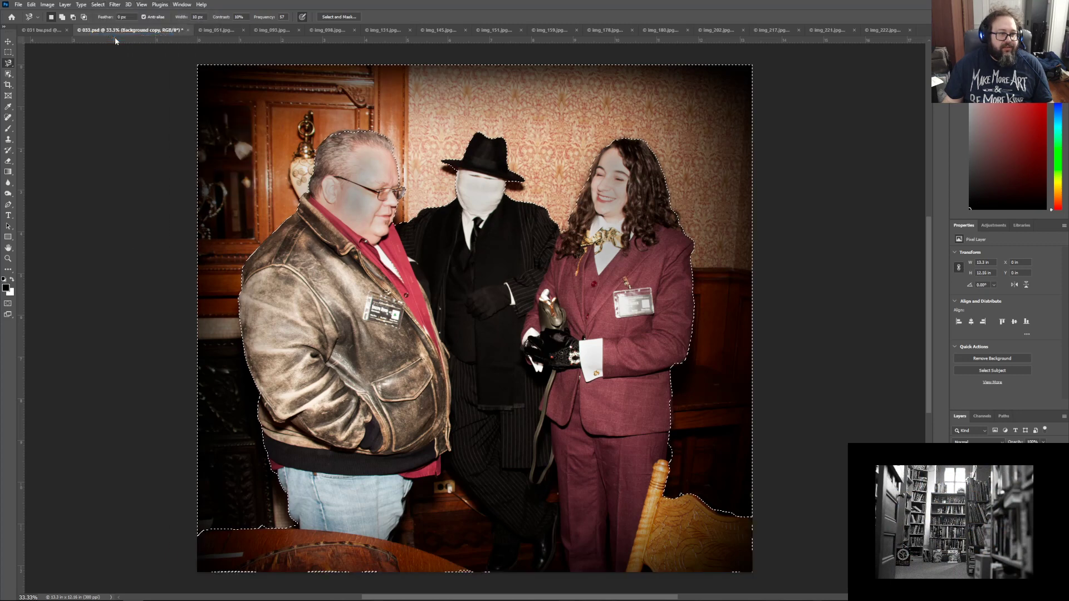
Step: Apply a Gaussian Blur with a radius of 5.0 pixels to the selected background on Background copy
click(110, 5)
mouse_move(155, 115)
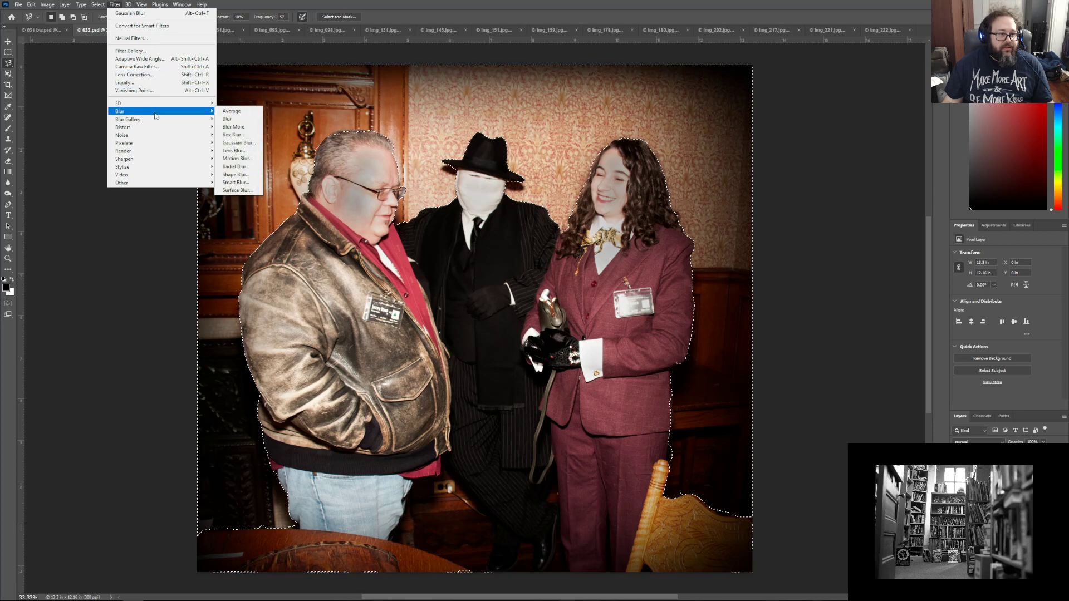
click(239, 142)
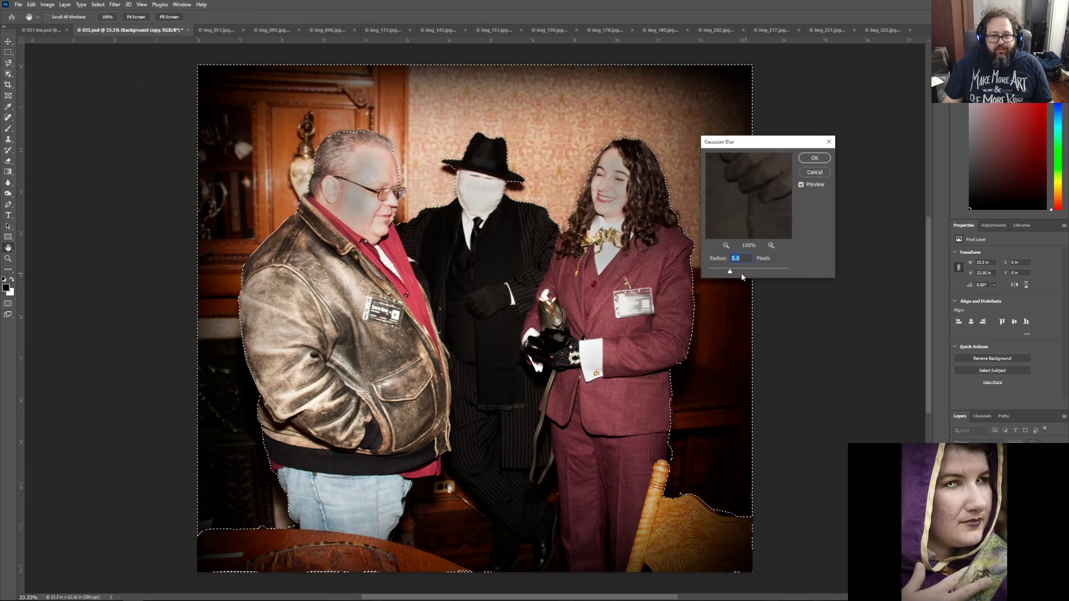
drag(732, 273, 730, 274)
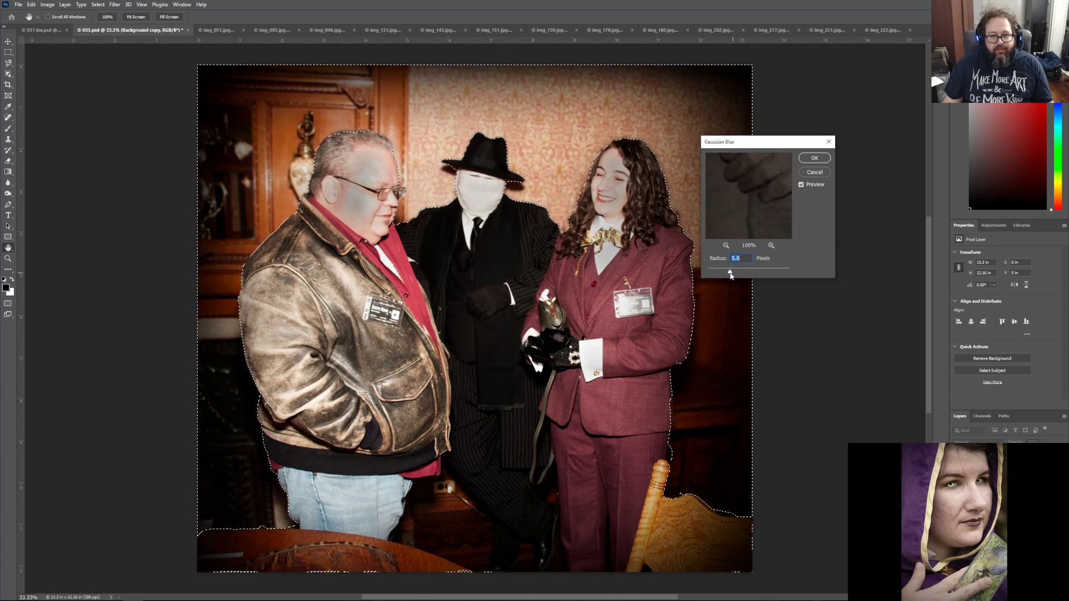
click(821, 160)
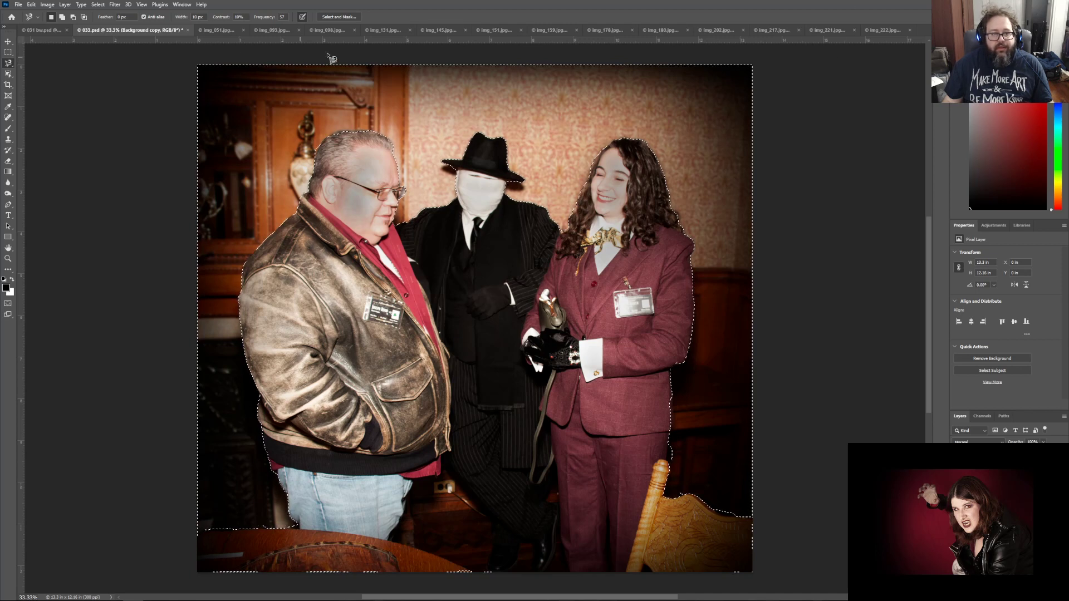
Step: Deselect the blurred background of the group photo
key(v)
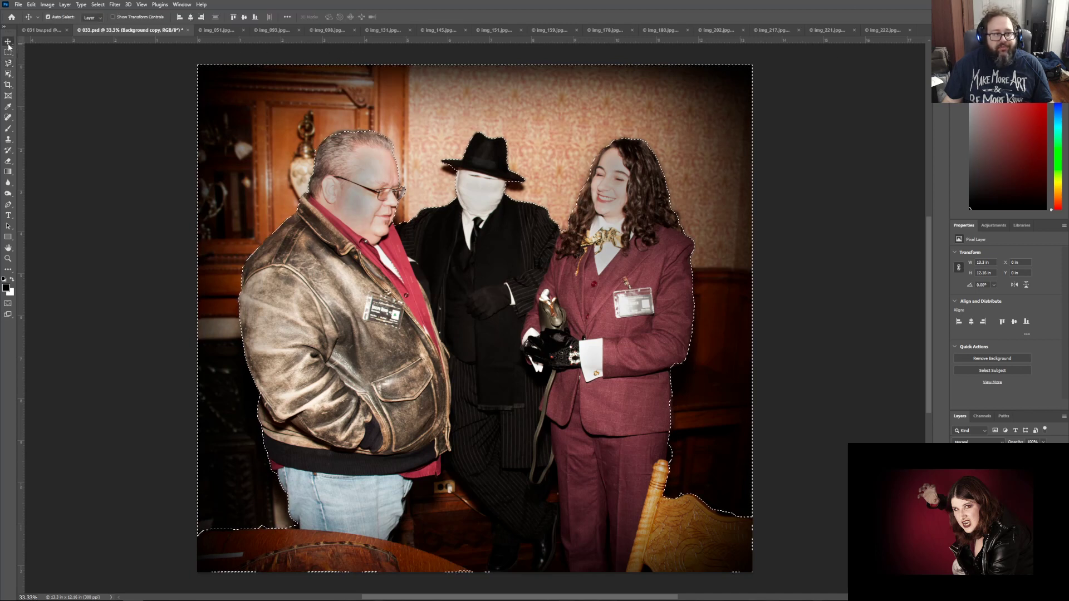
click(90, 80)
key(m)
key(ctrl+d)
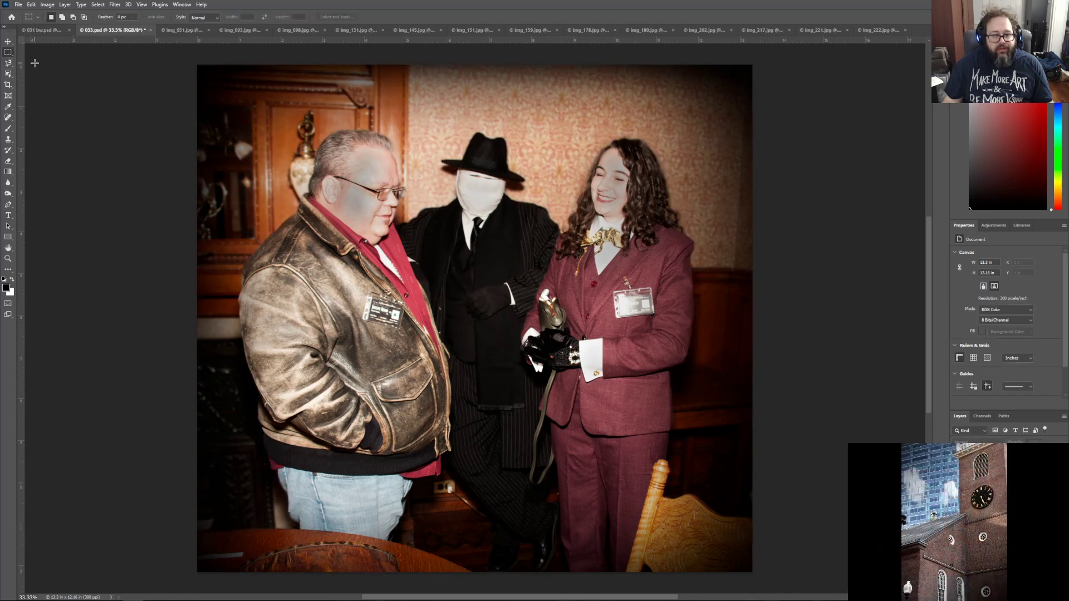
Step: Crop the lower legs and part of the wall above the heads, leaving about 13.3 by 8.34 in
click(9, 85)
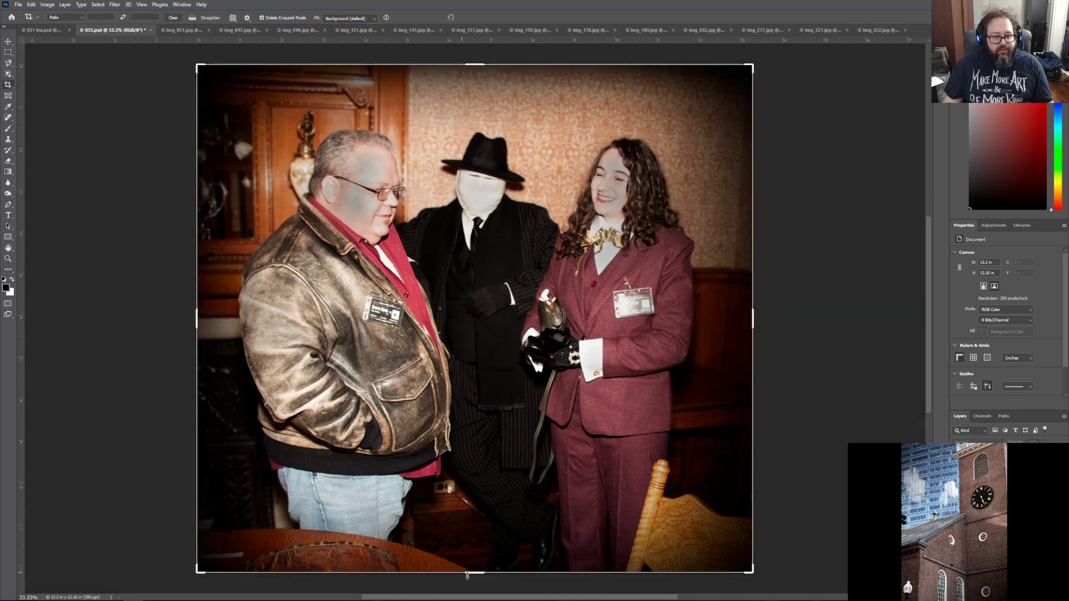
drag(472, 572, 476, 515)
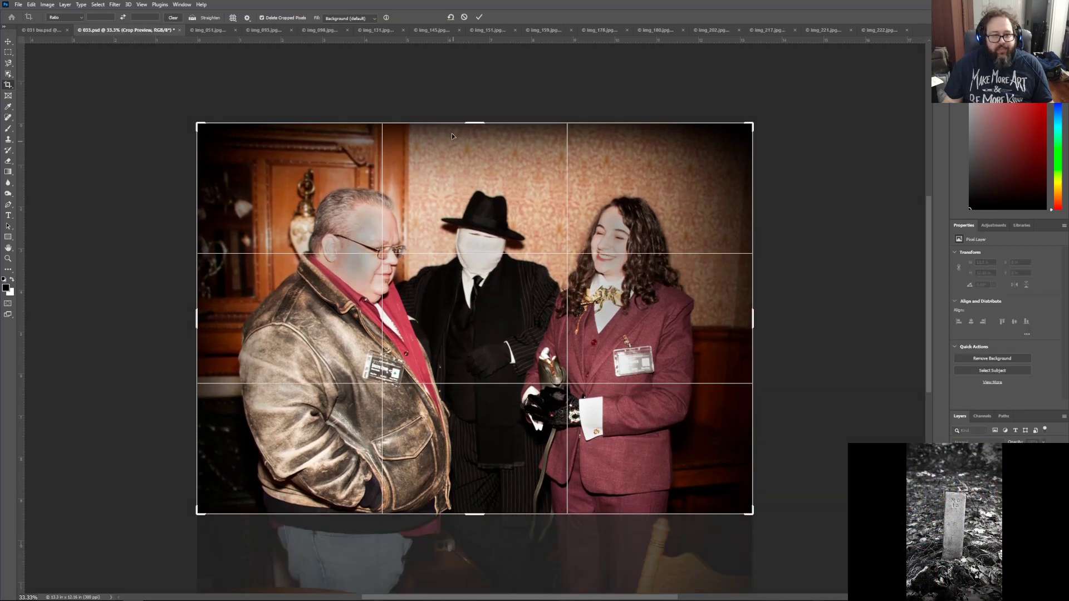
drag(472, 125, 472, 145)
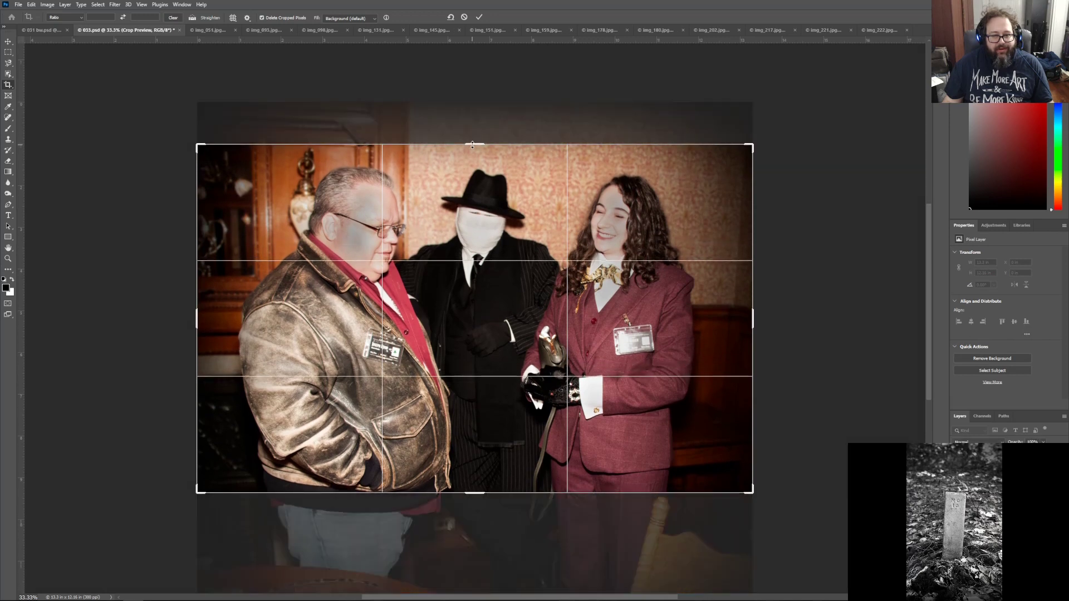
click(480, 18)
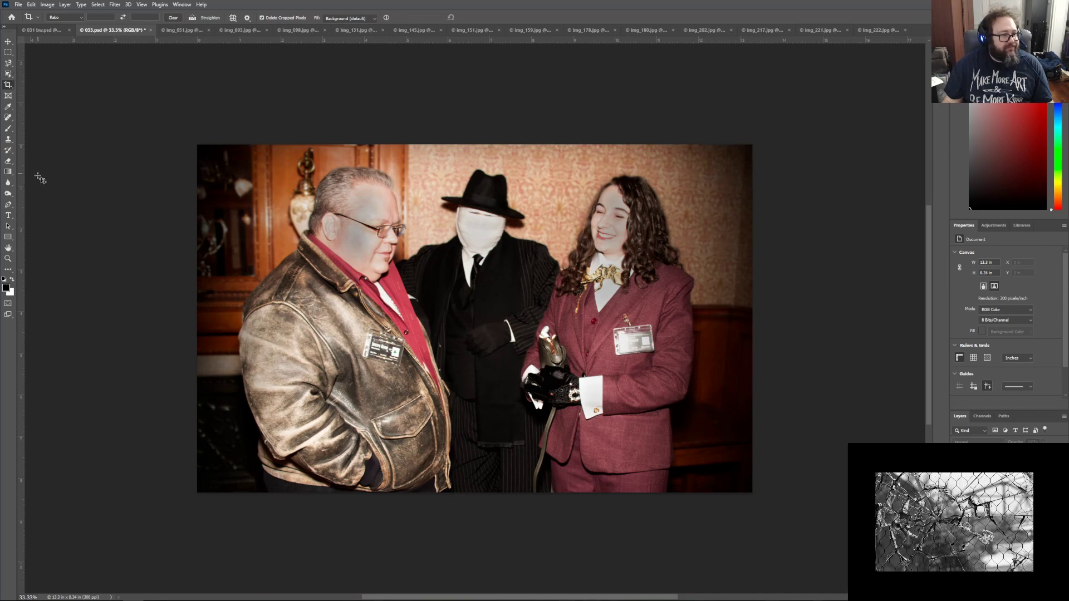
Step: Select Background copy and darken the top, bottom, left and right edges of the cropped photo with linear gradients
key(g)
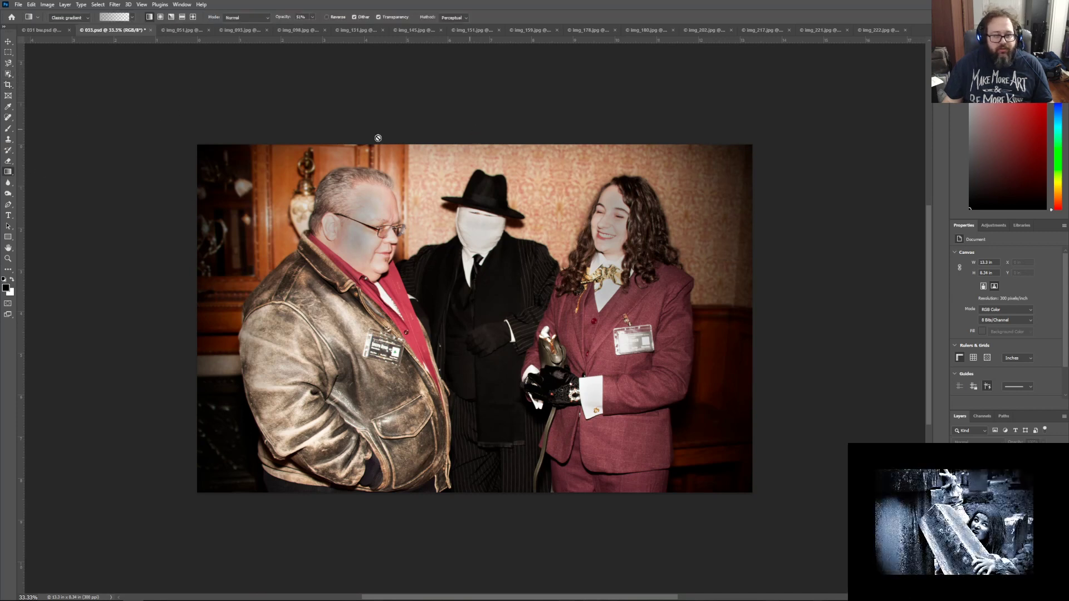
key(ctrl+j)
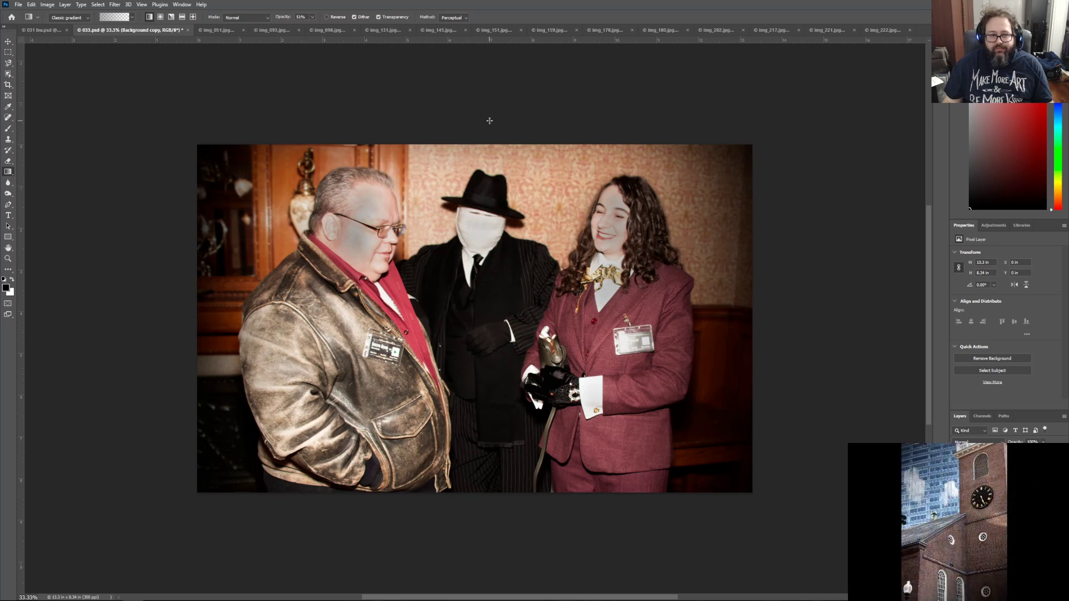
drag(485, 121, 486, 202)
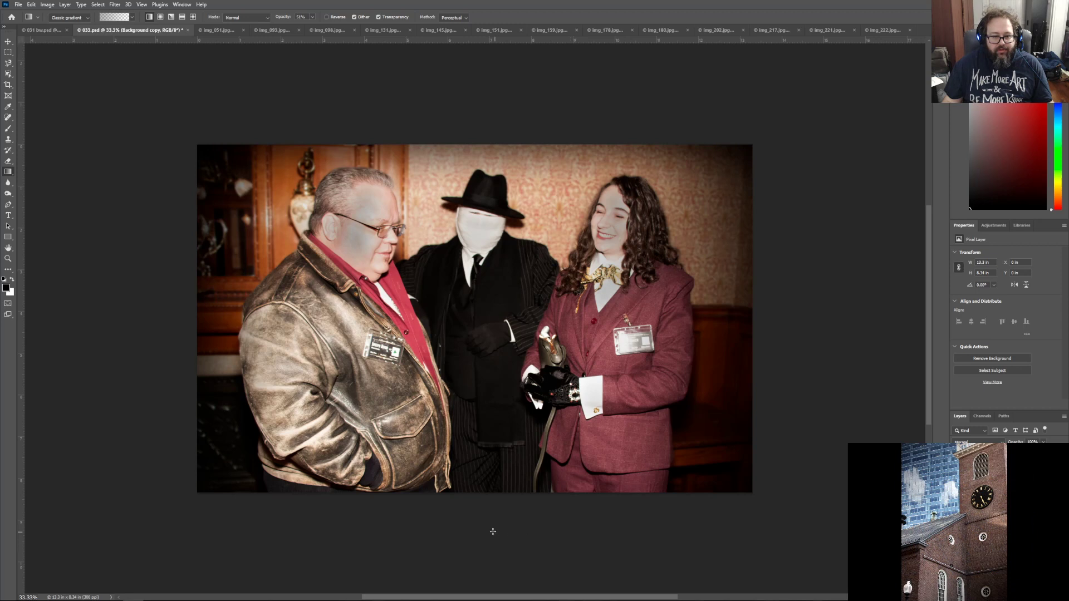
drag(478, 524, 481, 453)
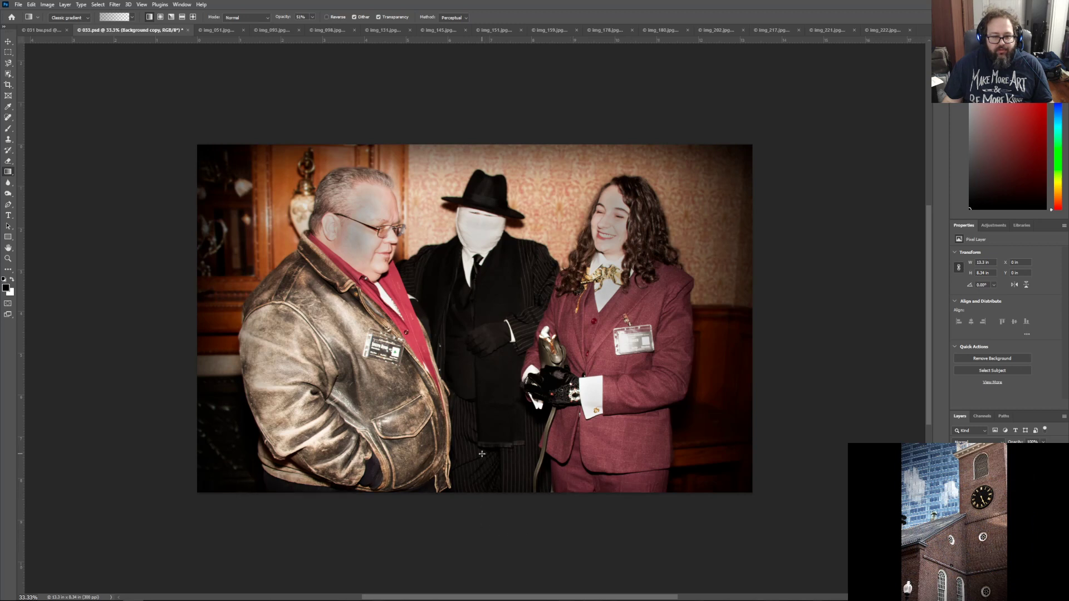
drag(151, 323, 257, 322)
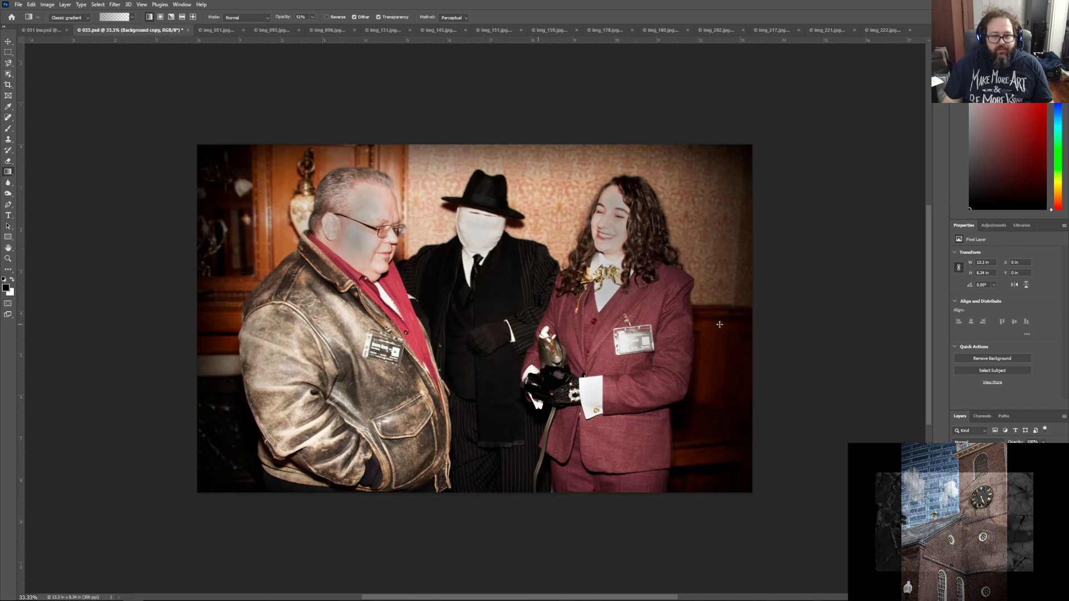
drag(805, 320, 698, 320)
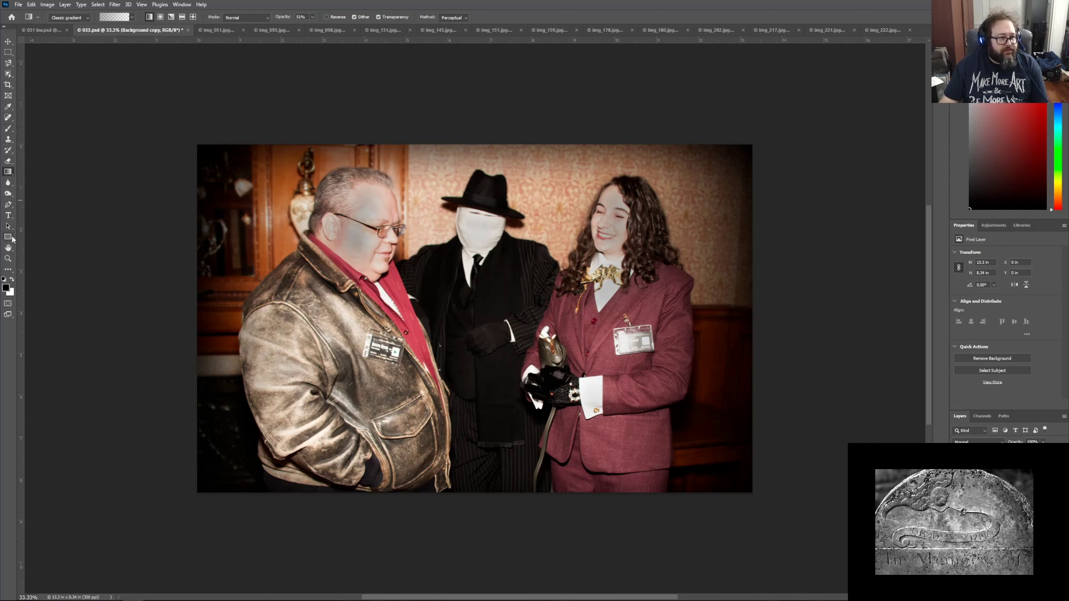
Step: Darken the top edge and all four corners of Background copy with further linear gradients, and save 033.psd
drag(484, 132, 484, 170)
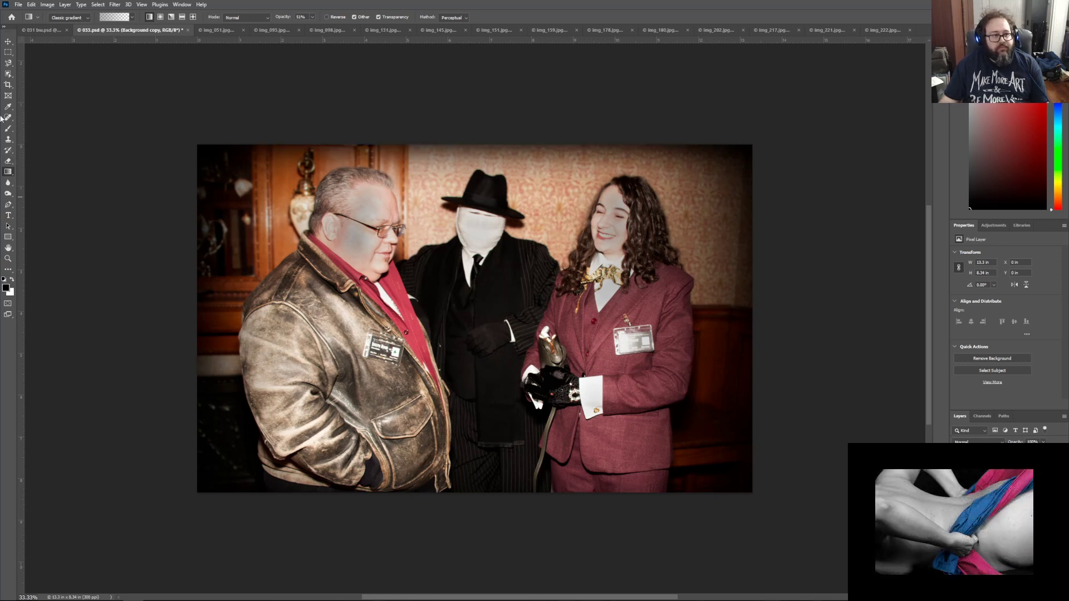
drag(193, 139, 315, 231)
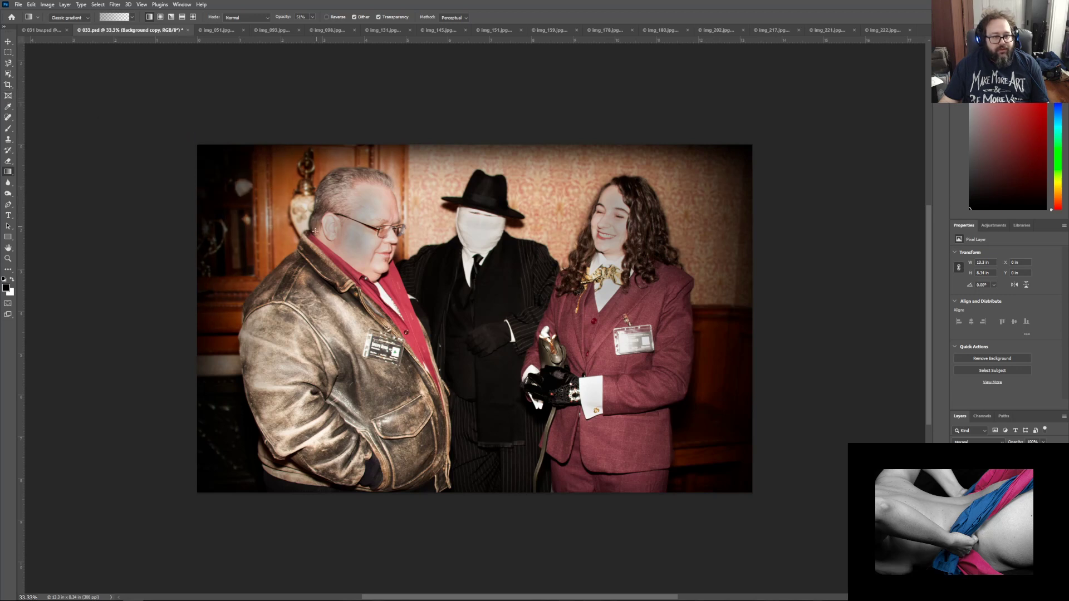
drag(170, 496, 262, 440)
drag(779, 119, 682, 206)
drag(773, 521, 683, 423)
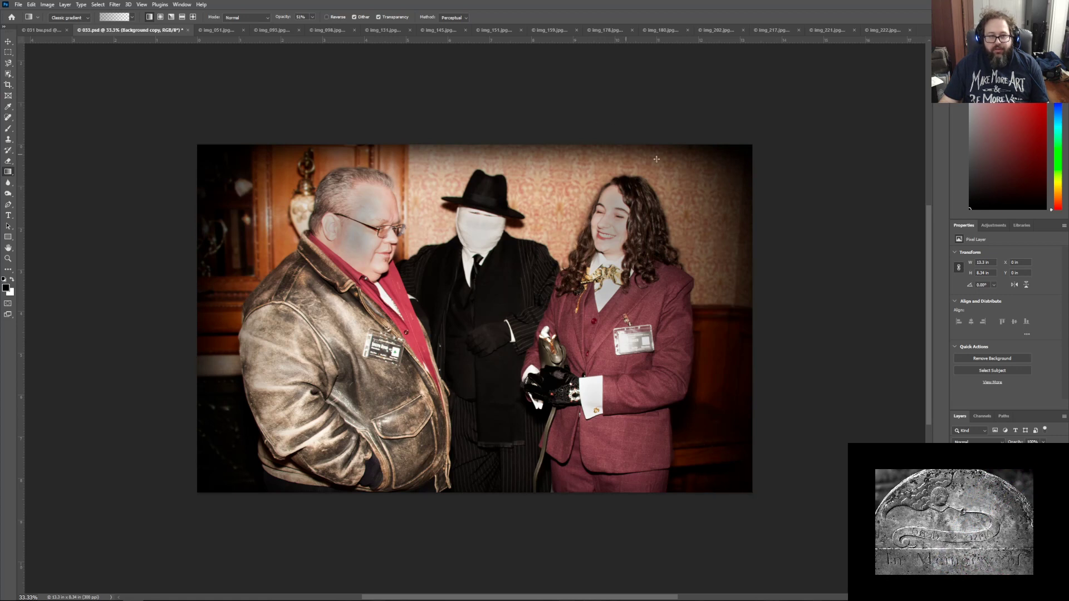
click(18, 4)
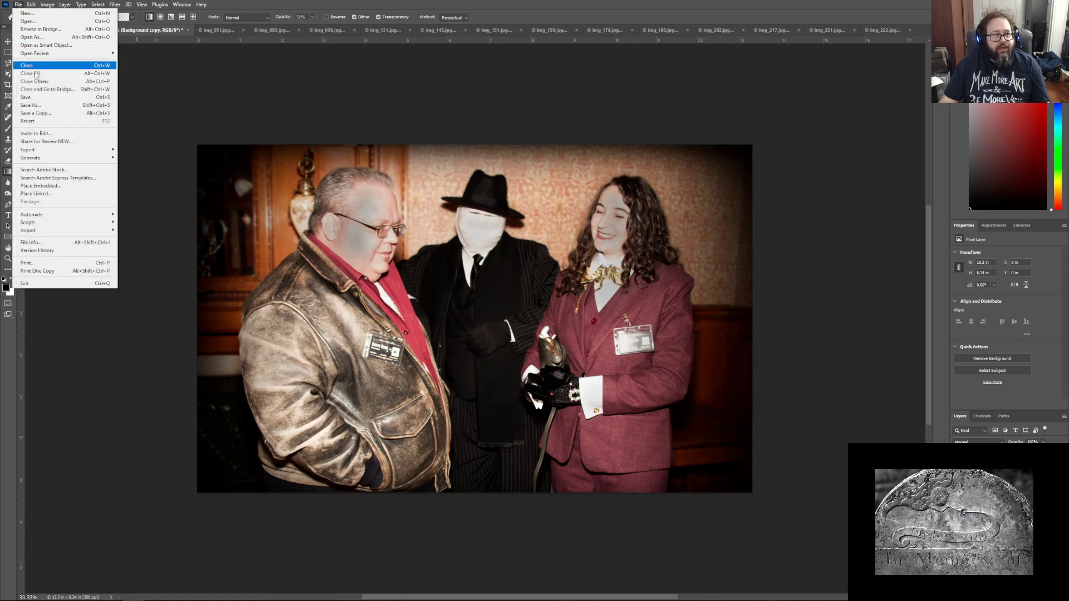
click(38, 96)
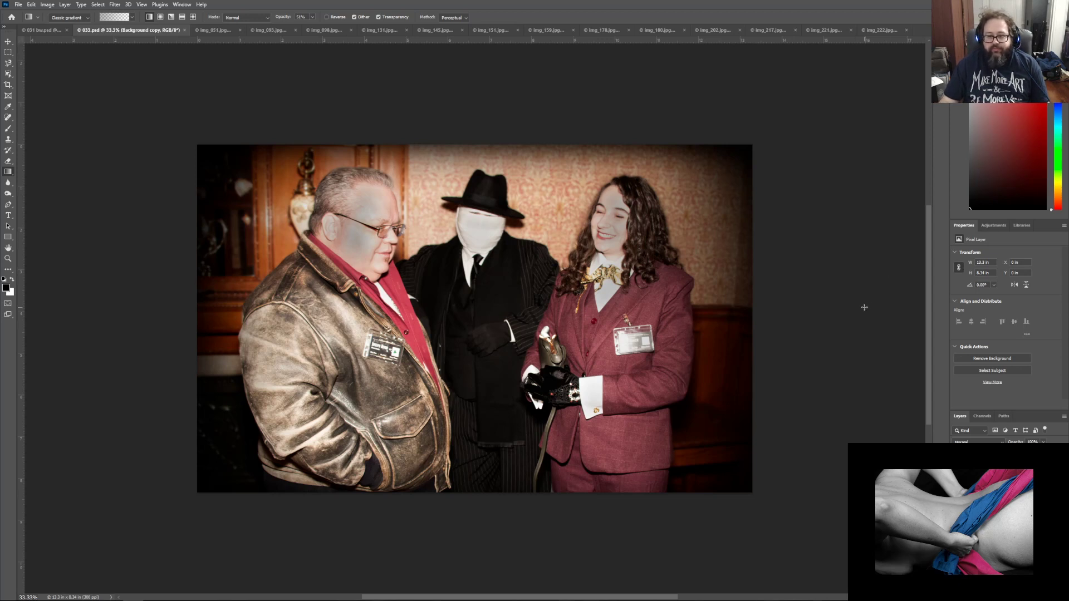
click(19, 5)
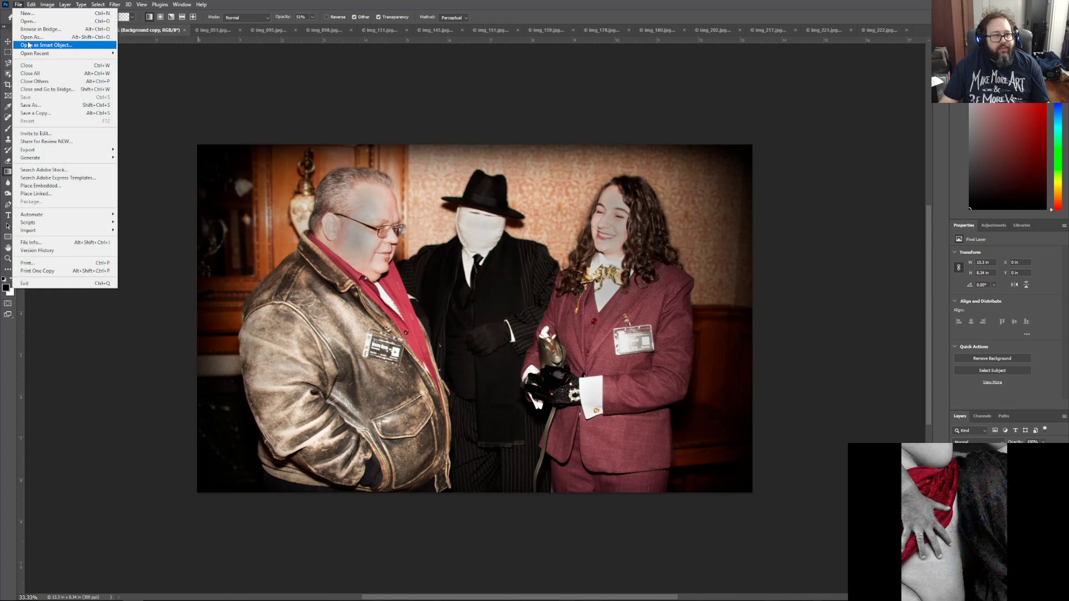
click(21, 5)
click(21, 5)
click(21, 5)
Step: Add a Brightness/Contrast adjustment above the Hue/Saturation 1 layer with brightness -7 and contrast 0, and save 033.psd
click(1005, 467)
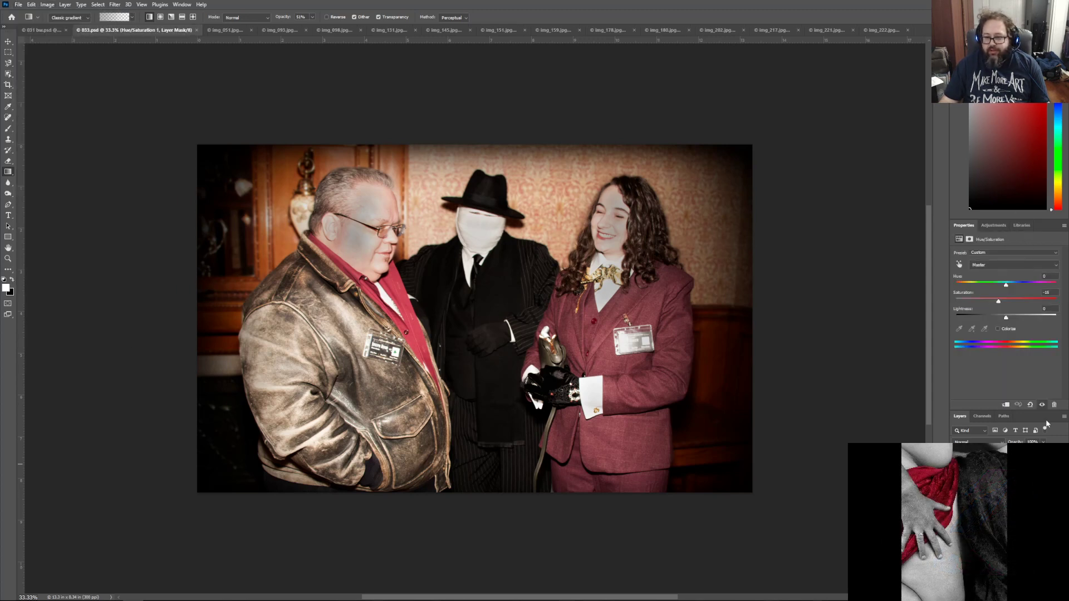
click(997, 227)
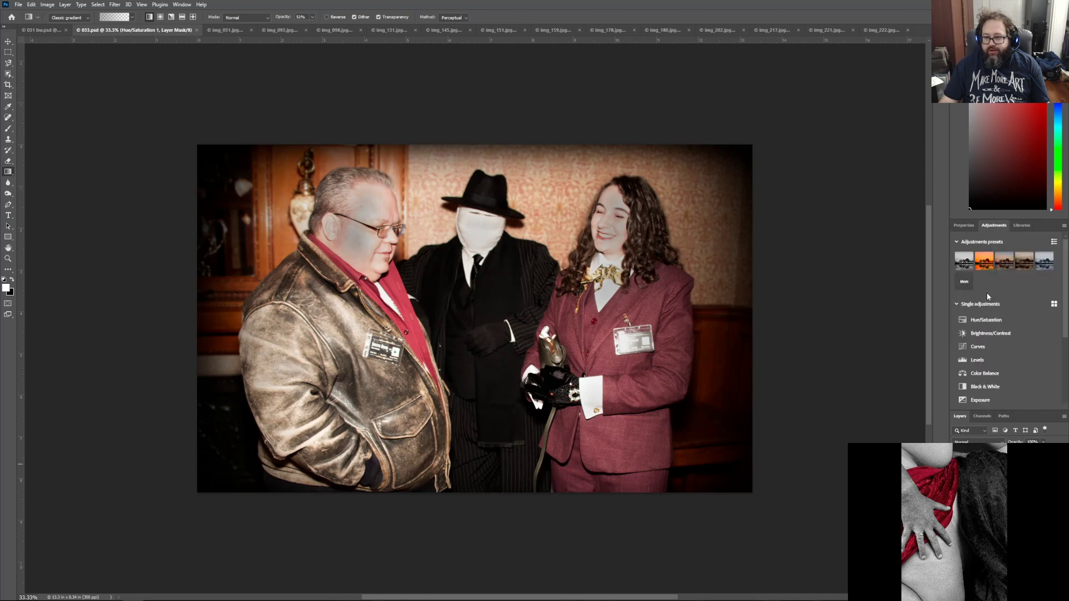
click(989, 333)
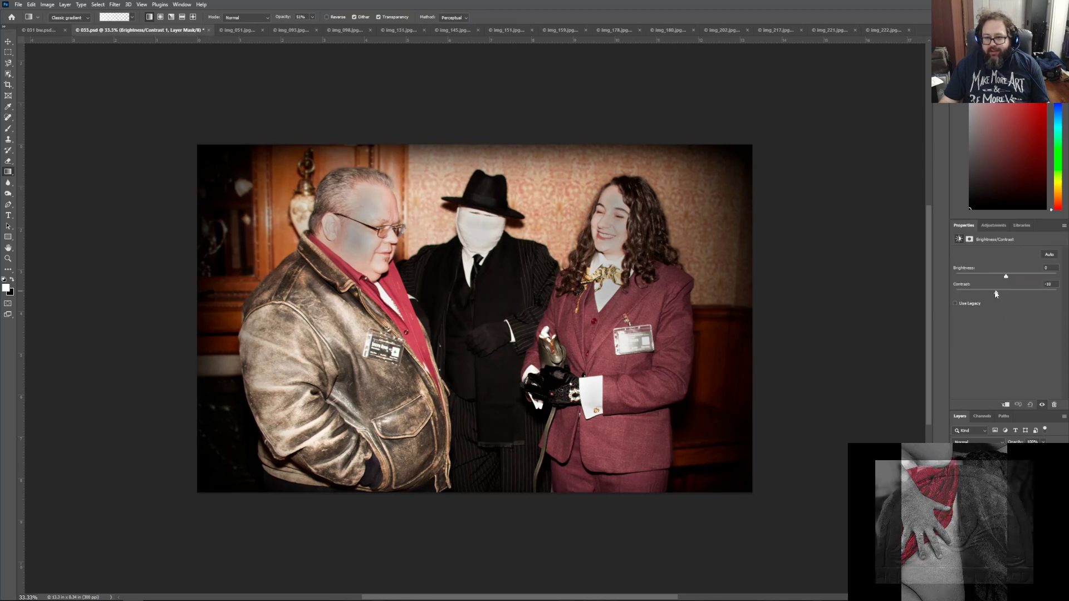
drag(1007, 294, 912, 290)
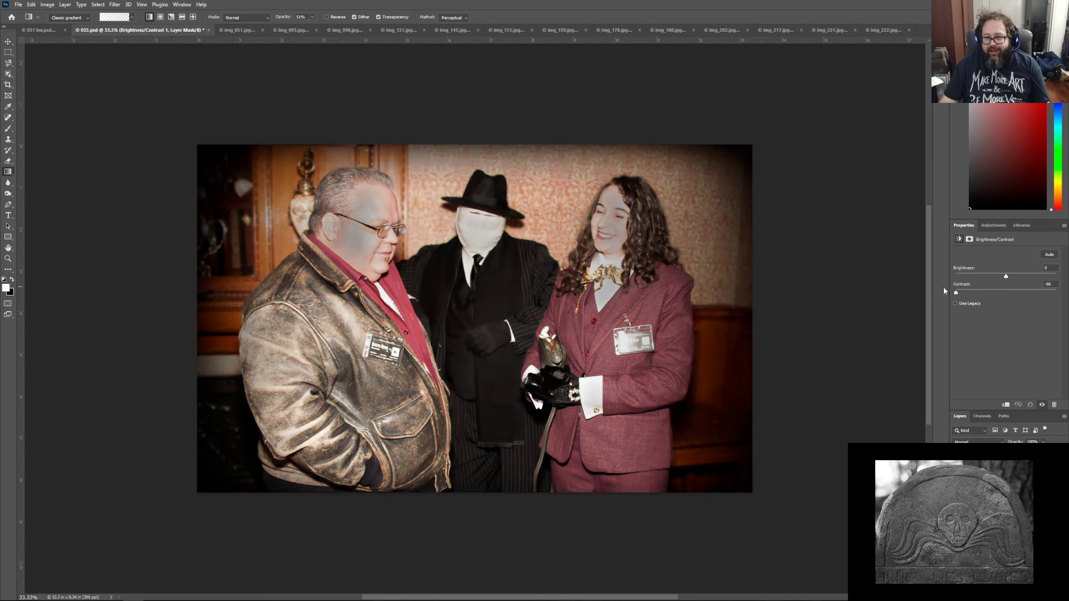
text(0)
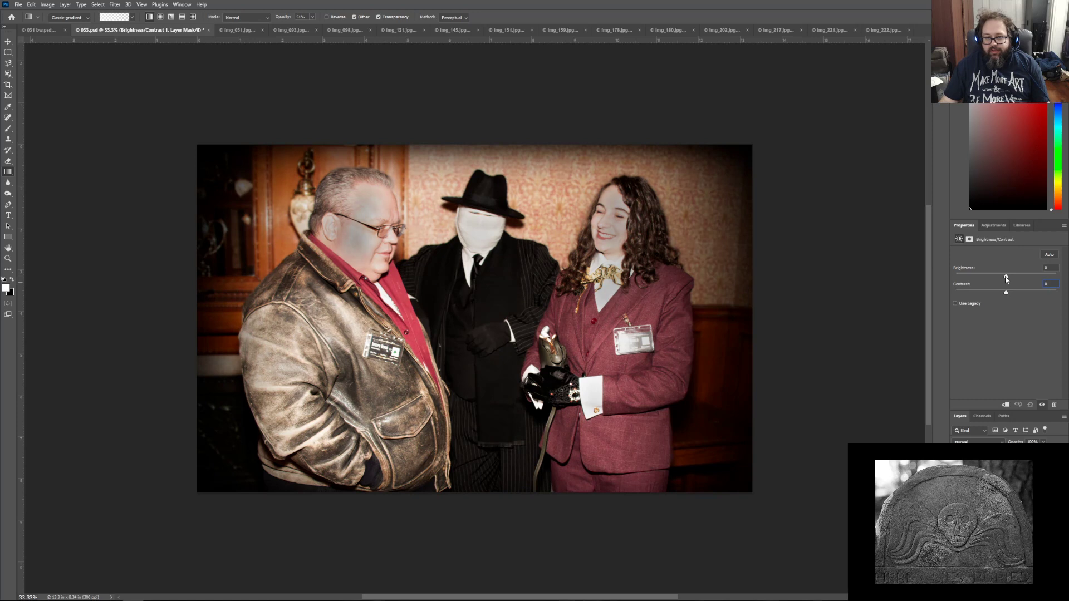
drag(1006, 278, 1004, 277)
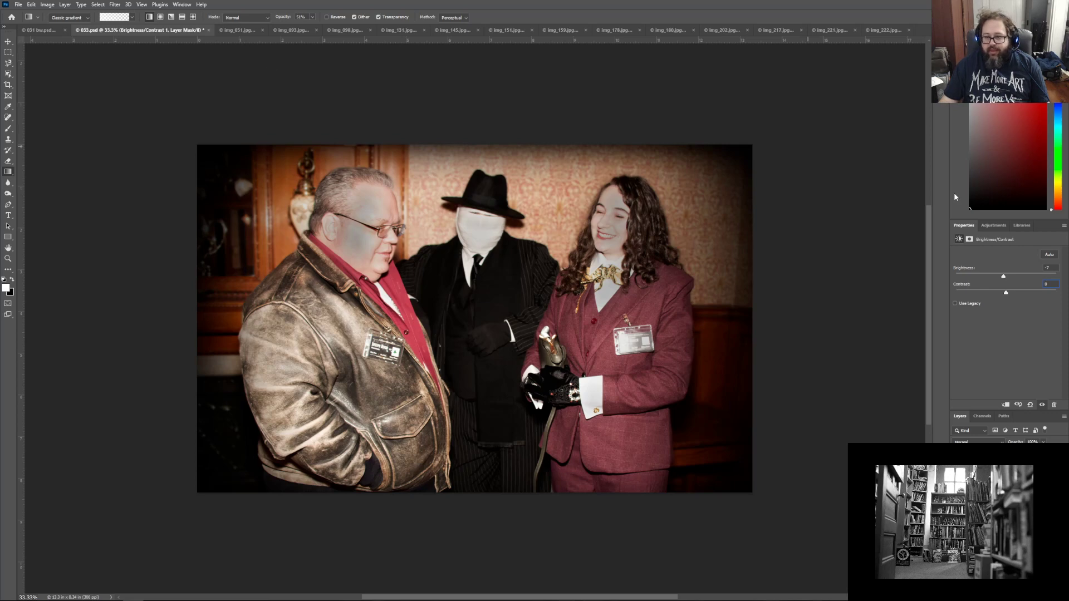
click(31, 4)
mouse_move(18, 4)
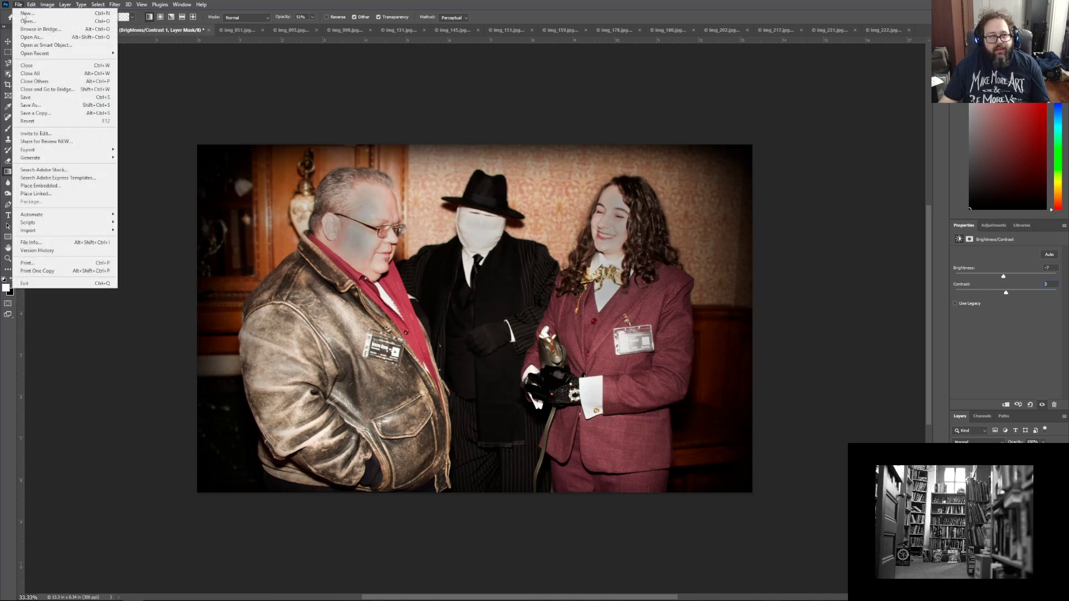
click(44, 100)
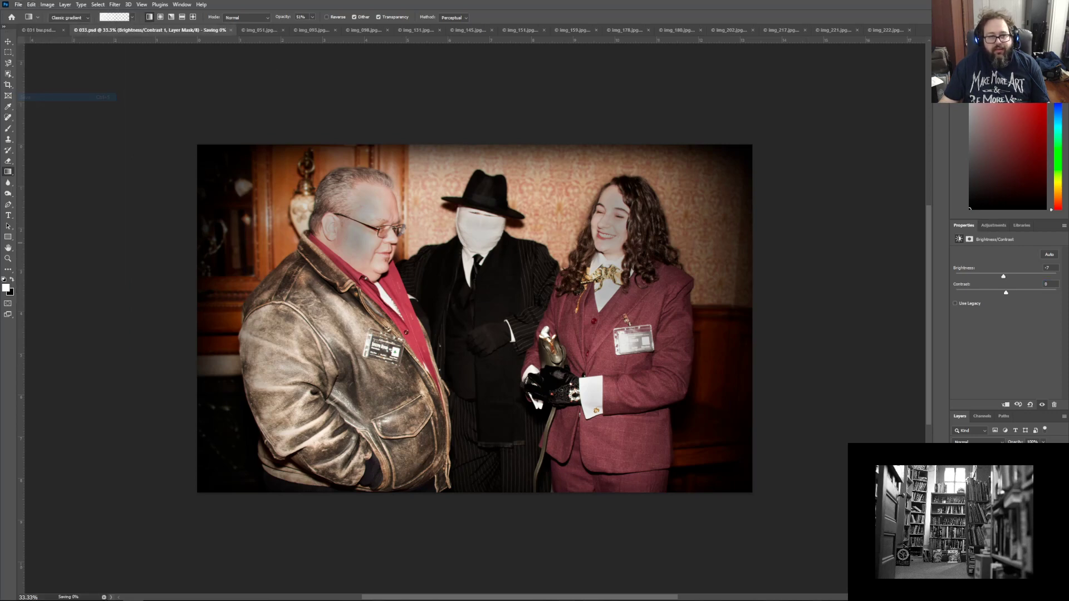
Step: Add a Hue/Saturation adjustment above the Brightness/Contrast layer and apply the Sepia preset to it
click(994, 225)
click(997, 320)
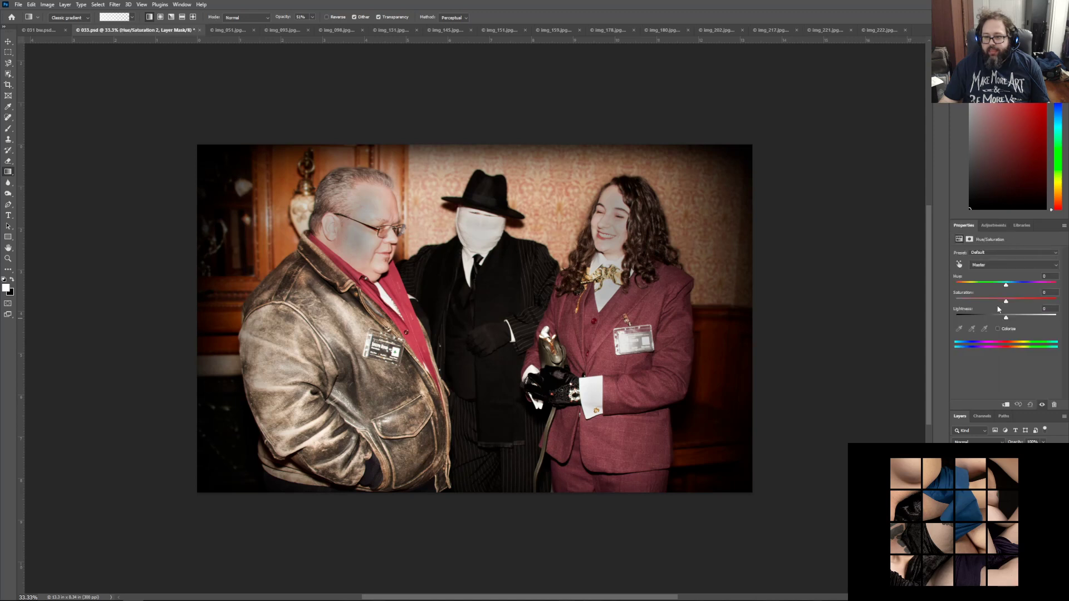
click(1000, 266)
click(998, 253)
click(998, 253)
click(996, 306)
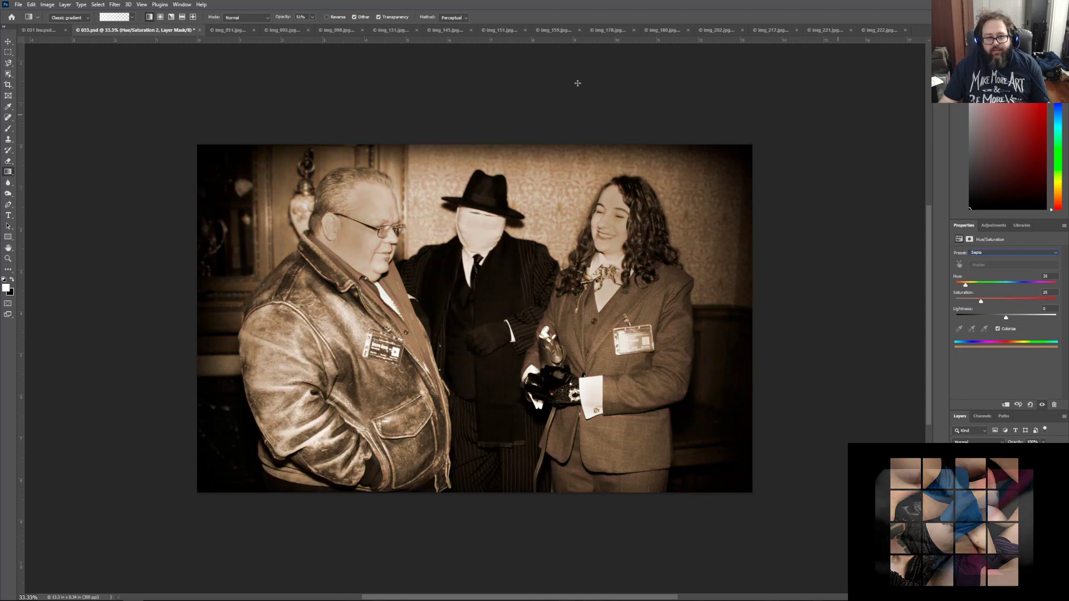
Step: Save the sepia version of the group photo as a separate Photoshop file named 033 sepia.psd
click(19, 5)
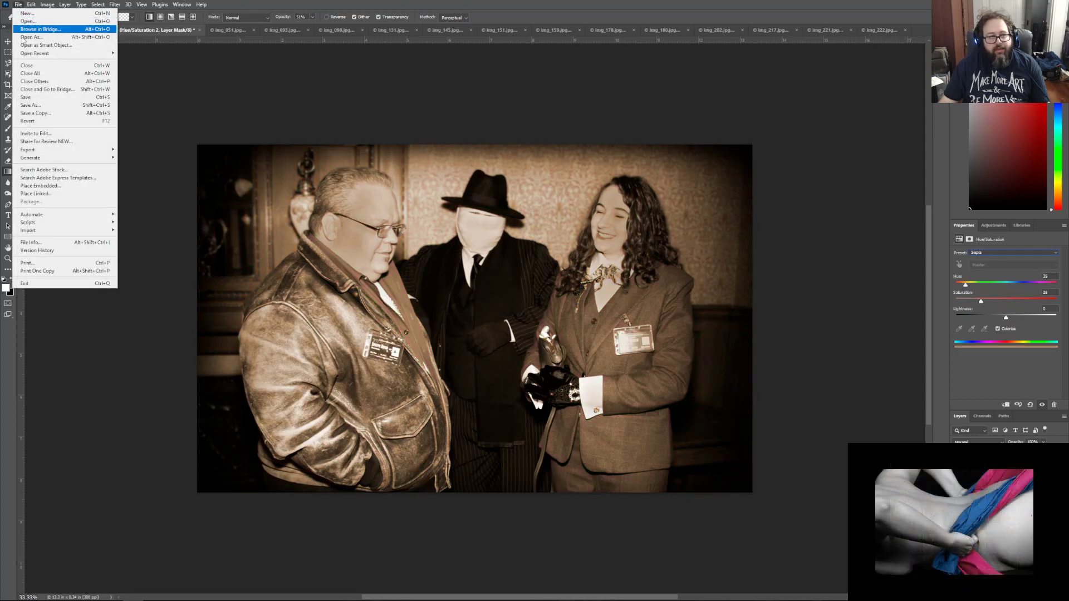
click(43, 105)
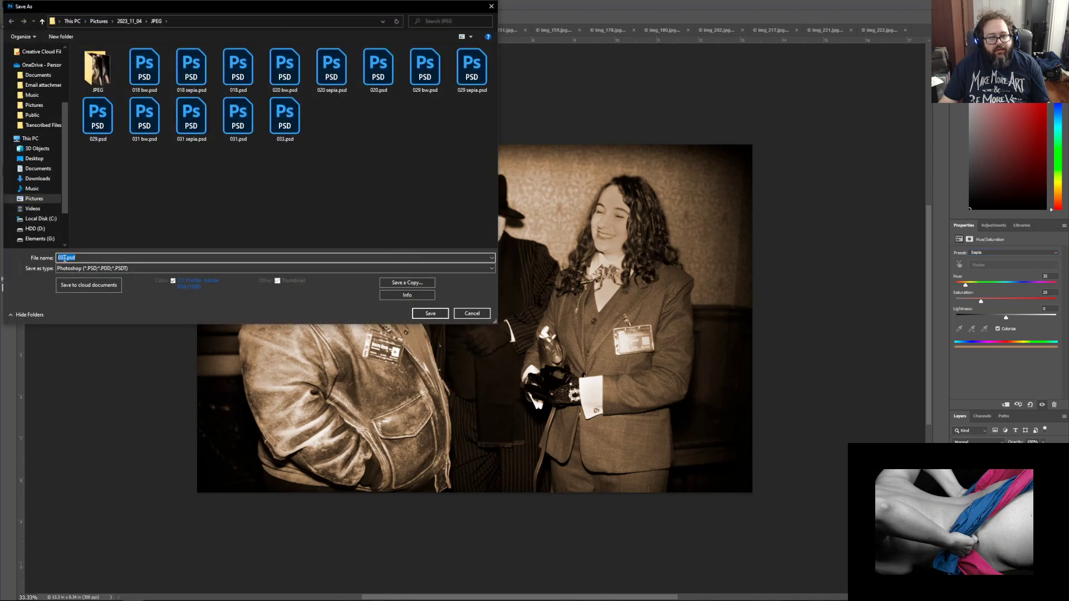
click(65, 259)
text(sepia)
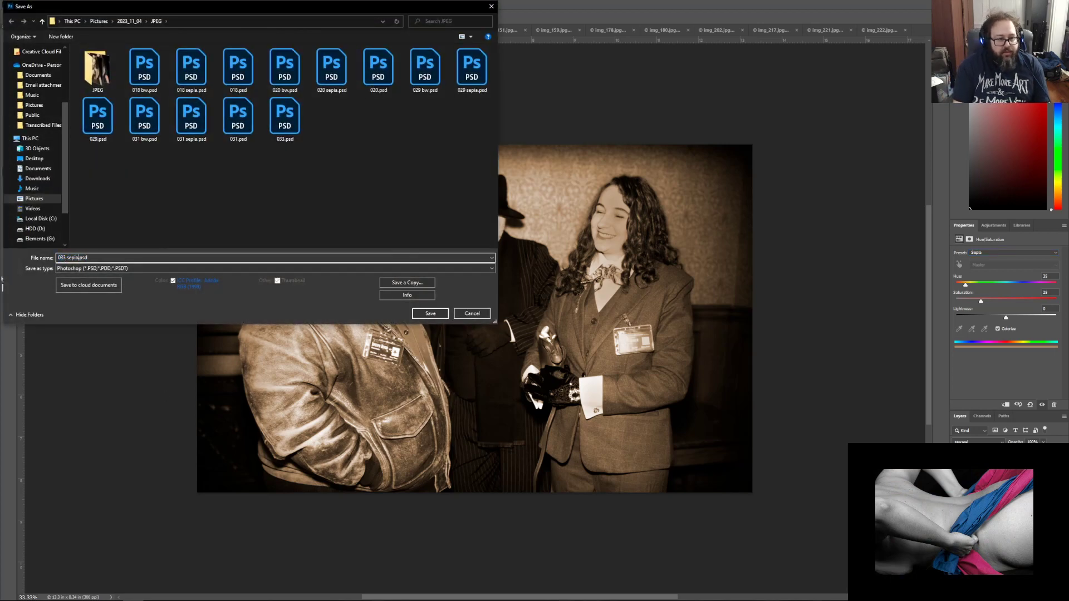
key(Return)
key(Return)
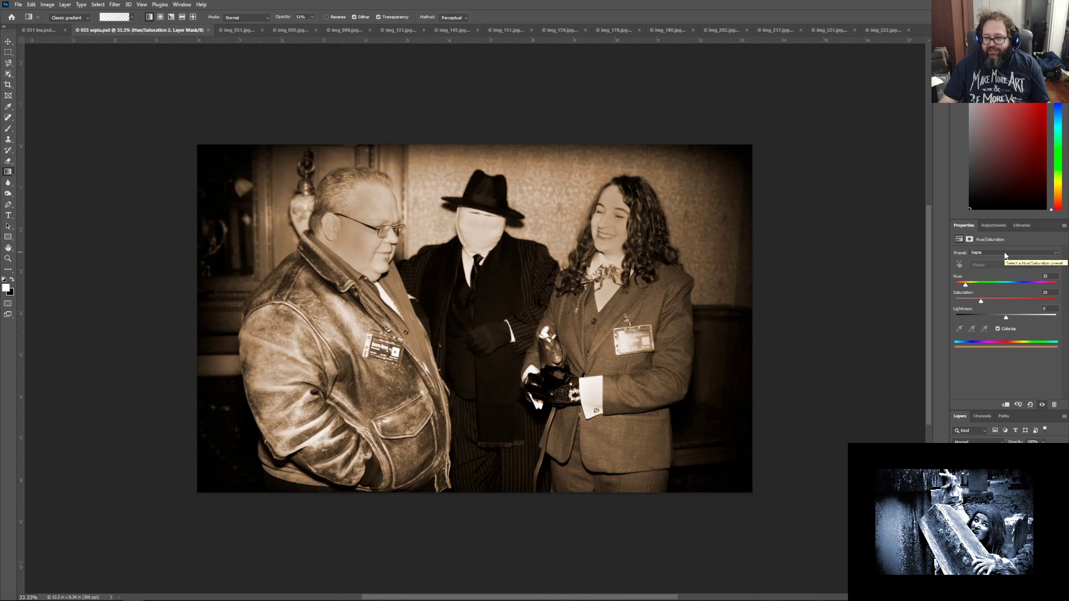
Step: Add a Black & White adjustment with the Maximum Black preset, raising Reds to about 25 and Yellows only slightly
click(994, 226)
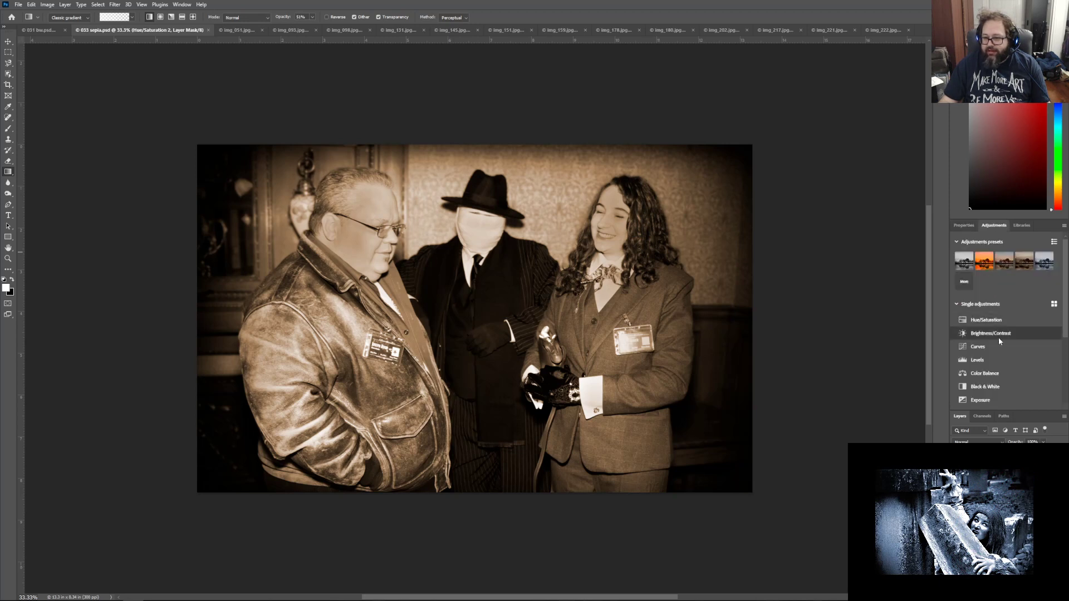
click(996, 386)
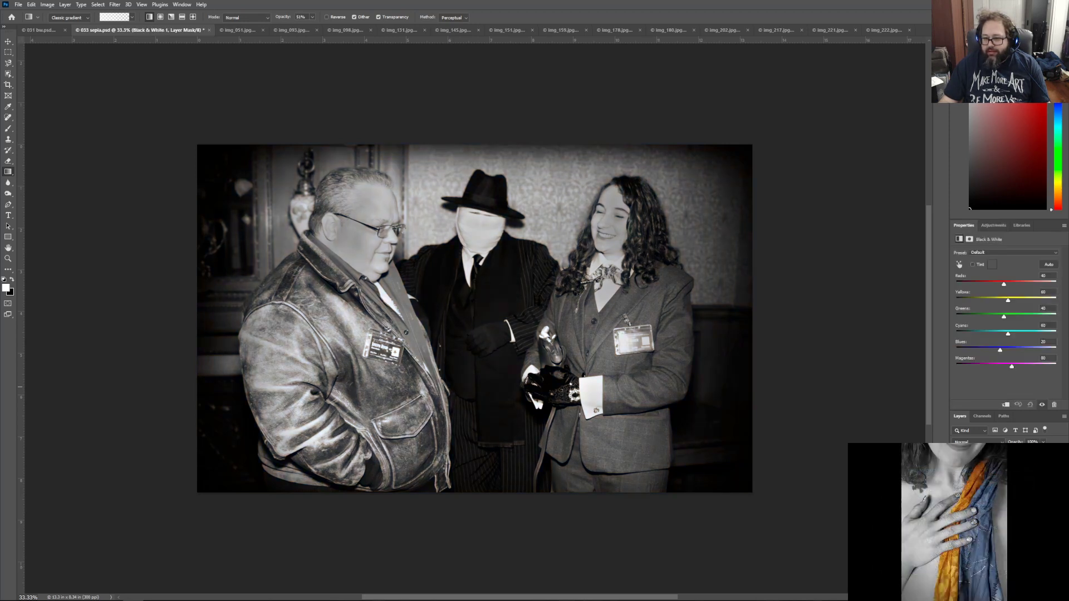
click(1006, 253)
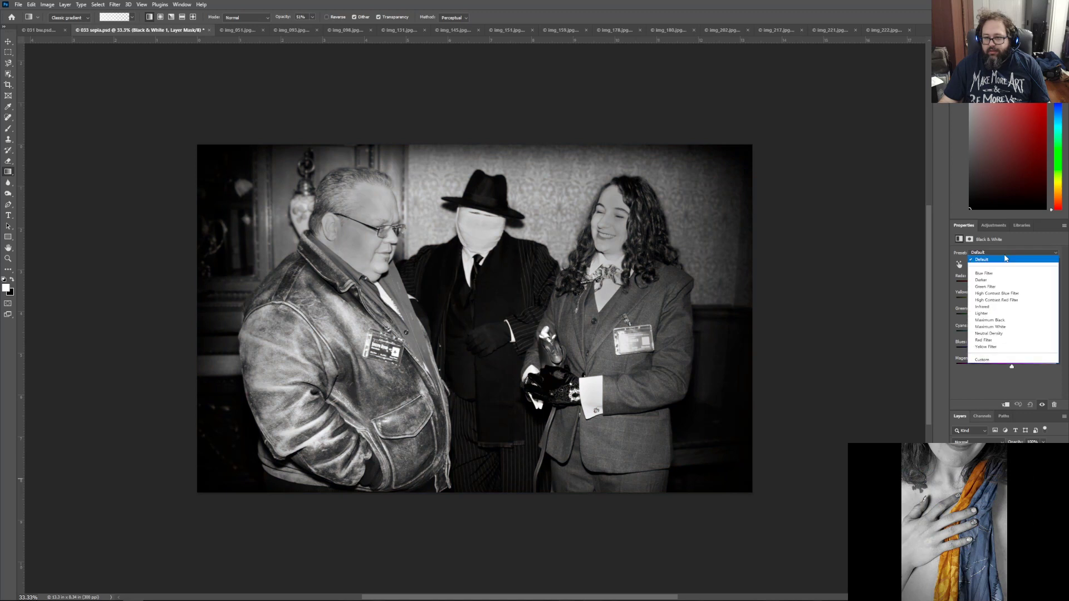
click(997, 323)
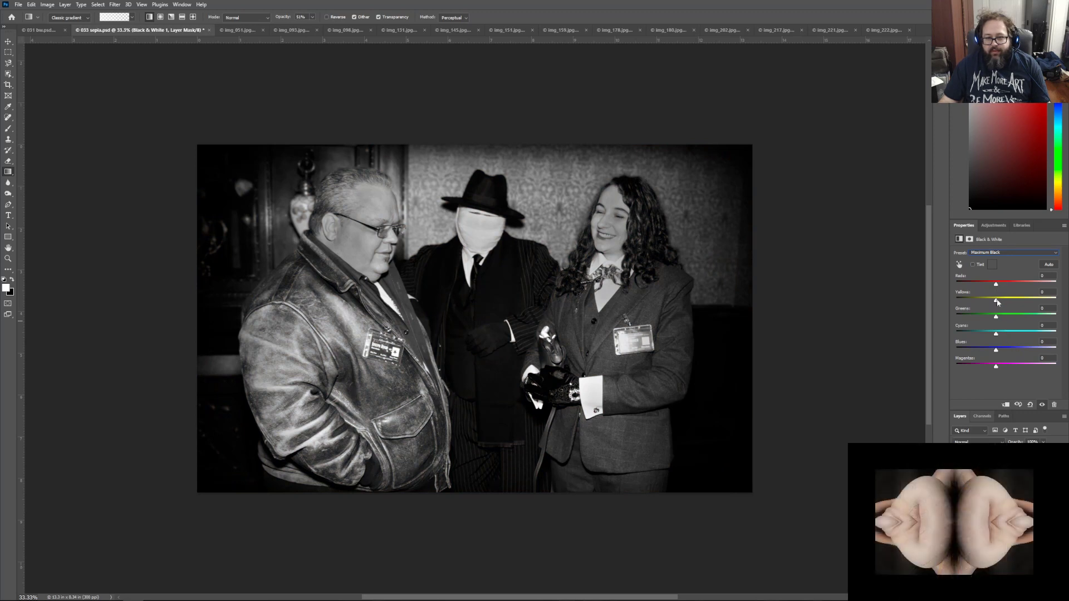
drag(996, 301, 1002, 287)
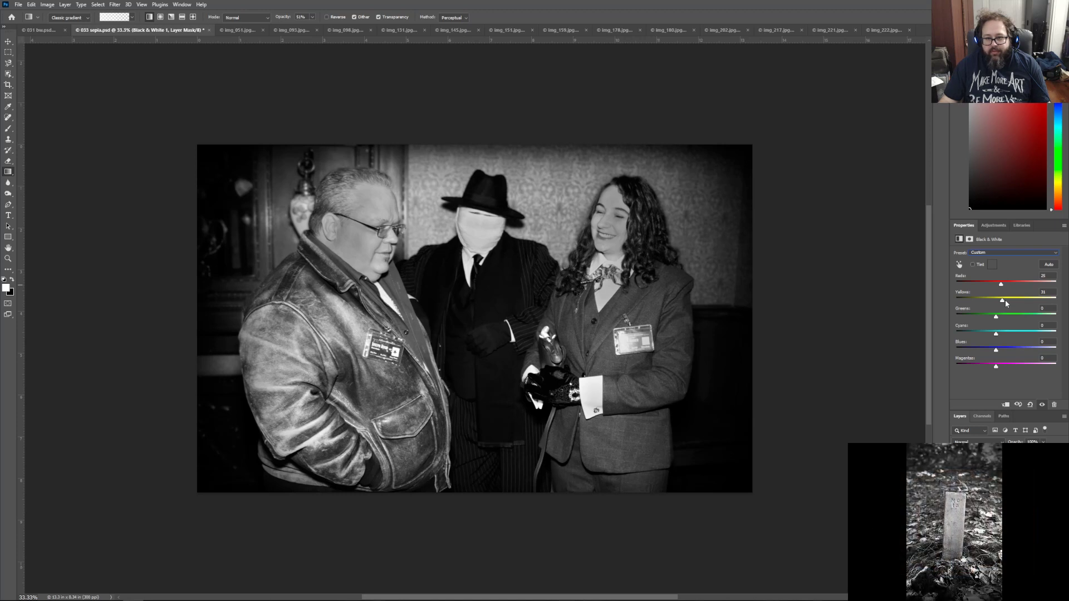
drag(1004, 301, 1005, 301)
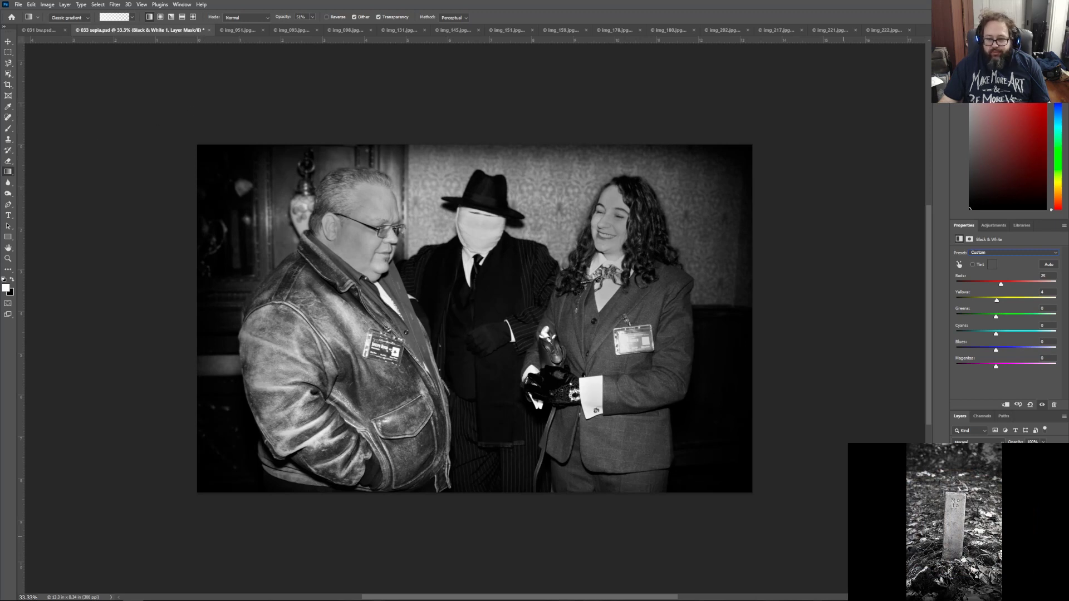
Step: Select Background copy and lighten the shadows in the middle figure's black coat and glove with the Dodge tool
click(1003, 493)
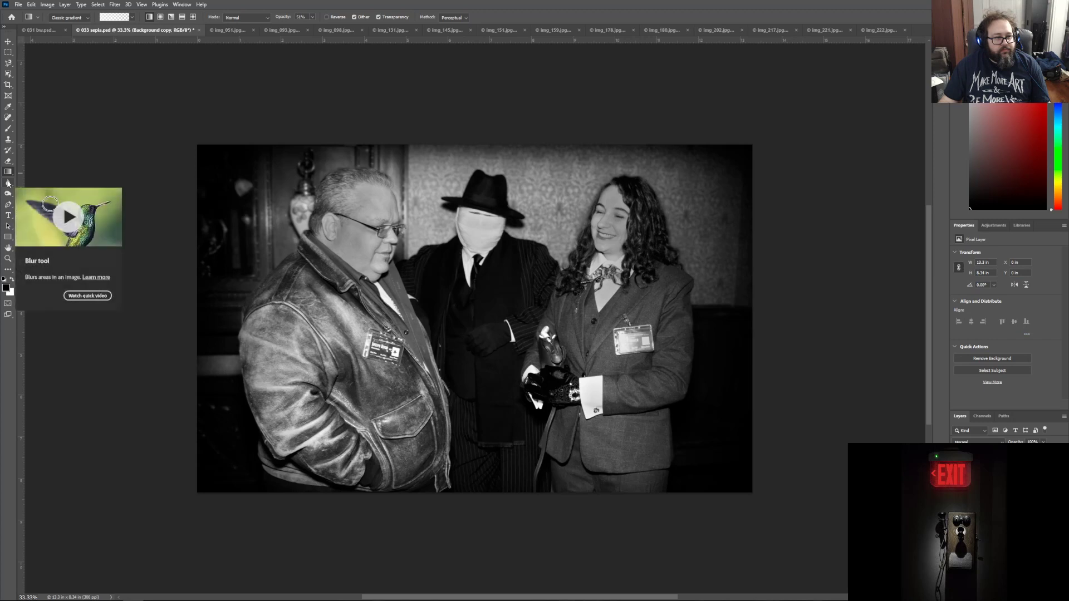
click(8, 195)
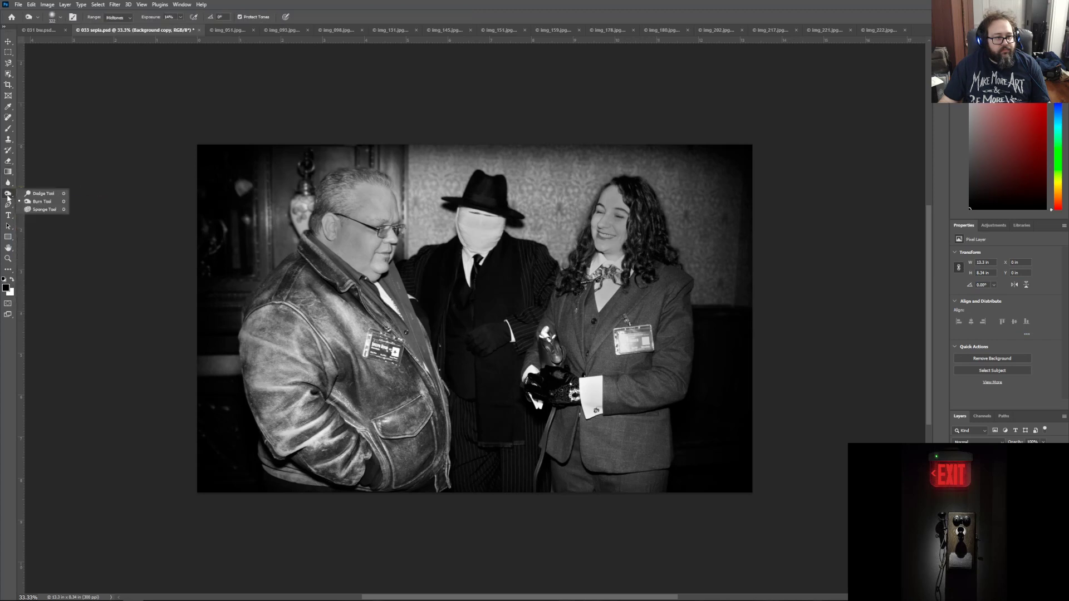
click(43, 193)
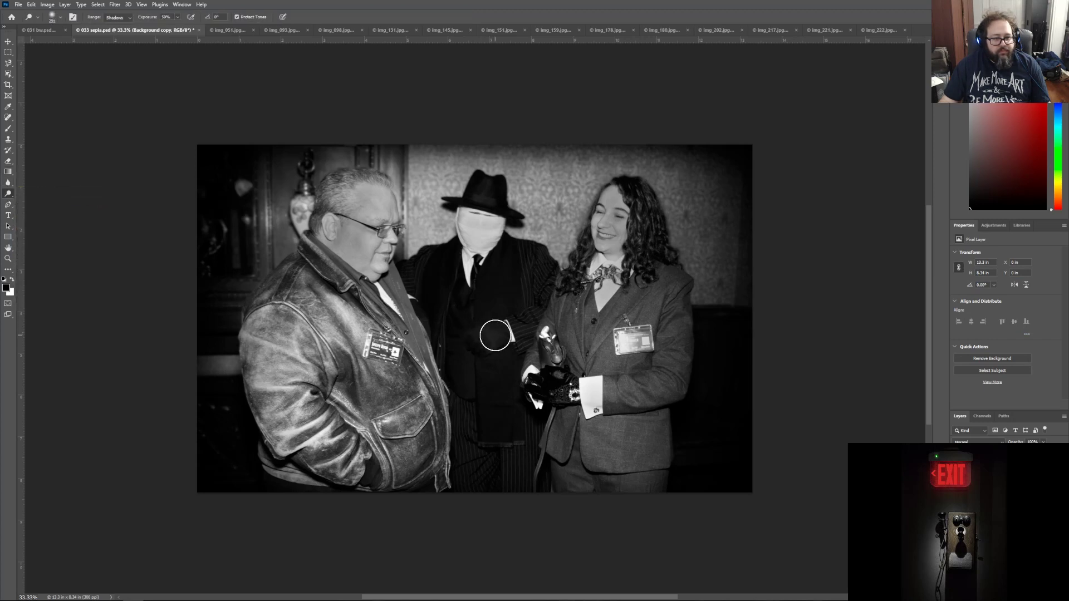
drag(496, 335, 485, 336)
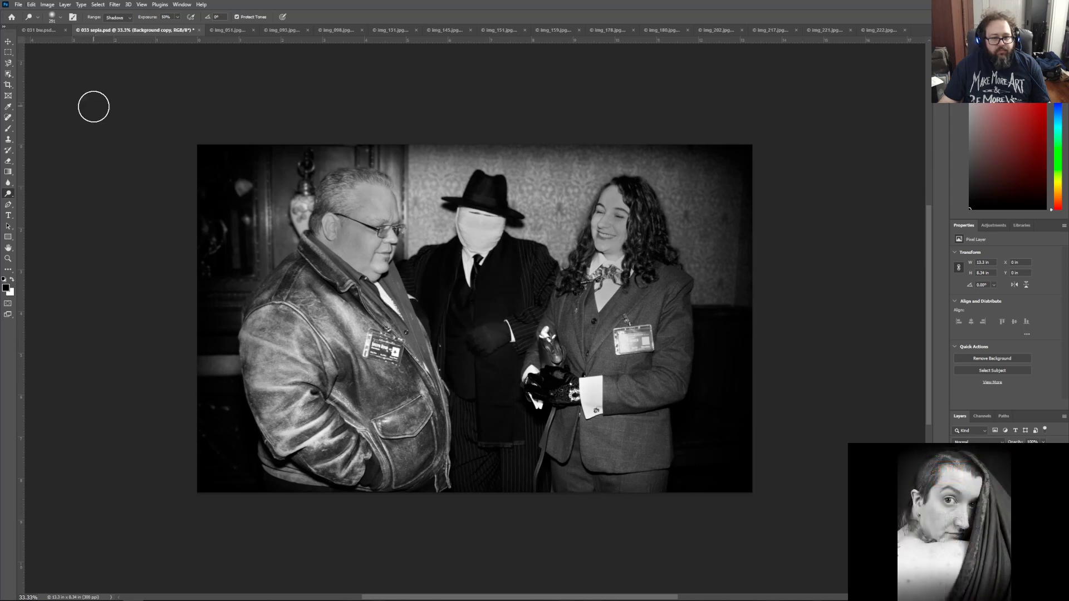
Step: Save the black-and-white version of the group photo as a separate Photoshop file named 033 bw.psd
click(18, 4)
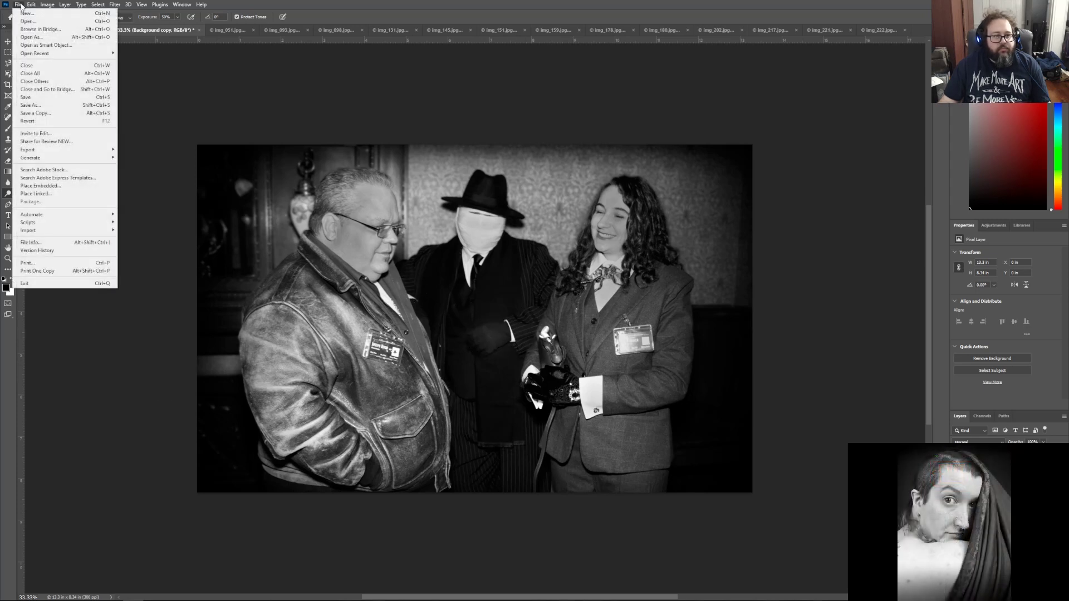
click(29, 105)
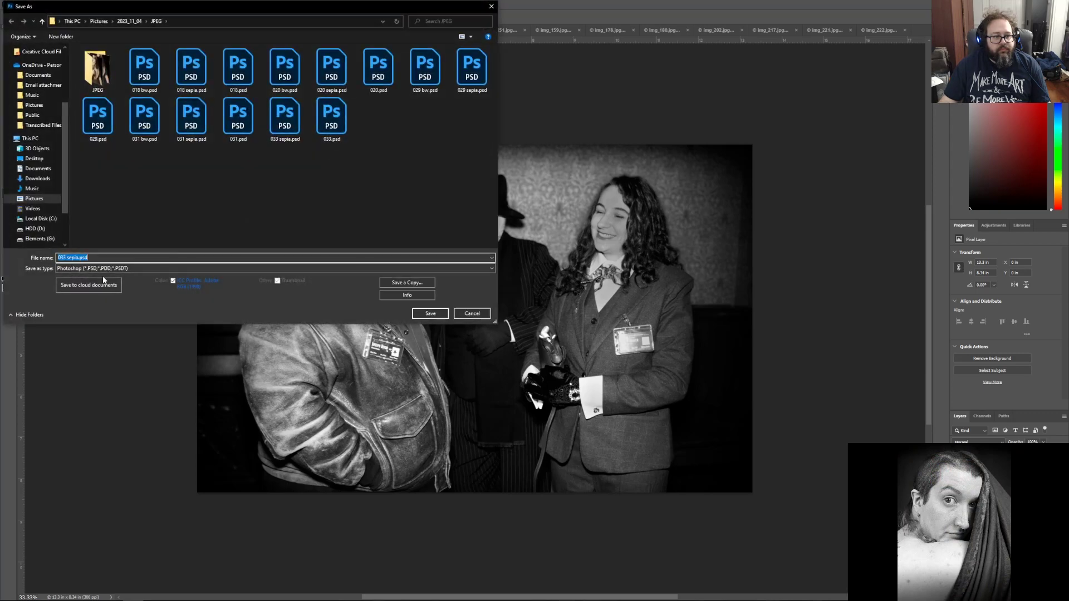
drag(67, 258, 121, 256)
click(67, 258)
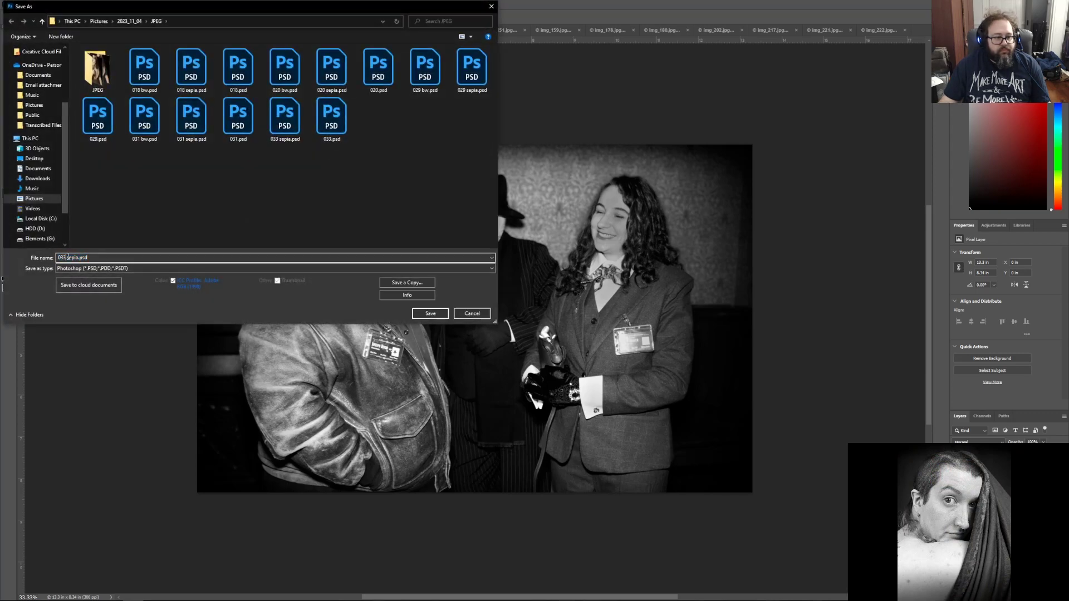
double_click(65, 257)
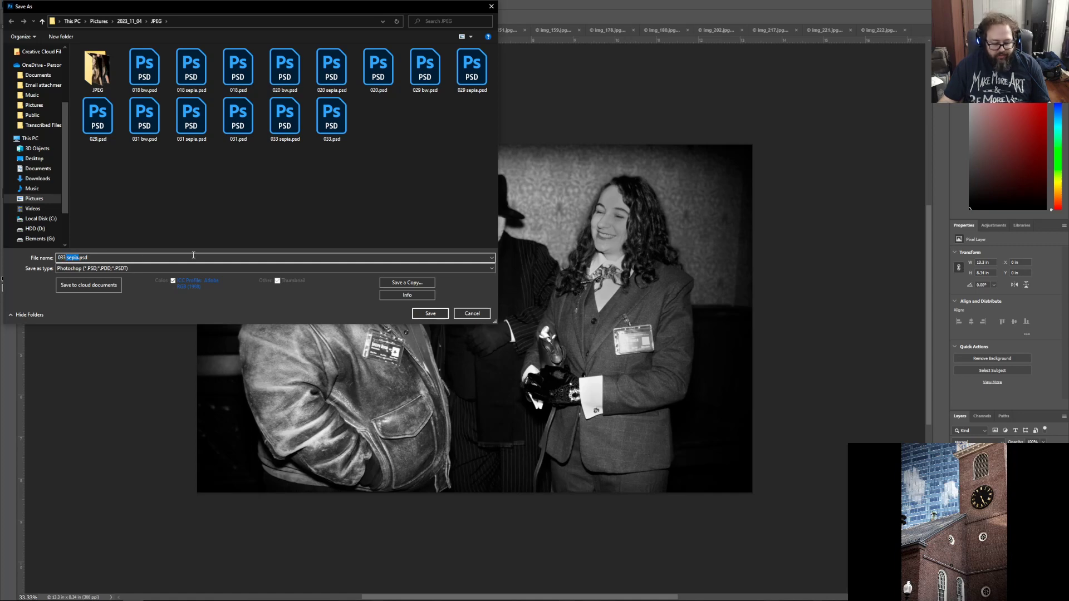
text(bw)
key(Return)
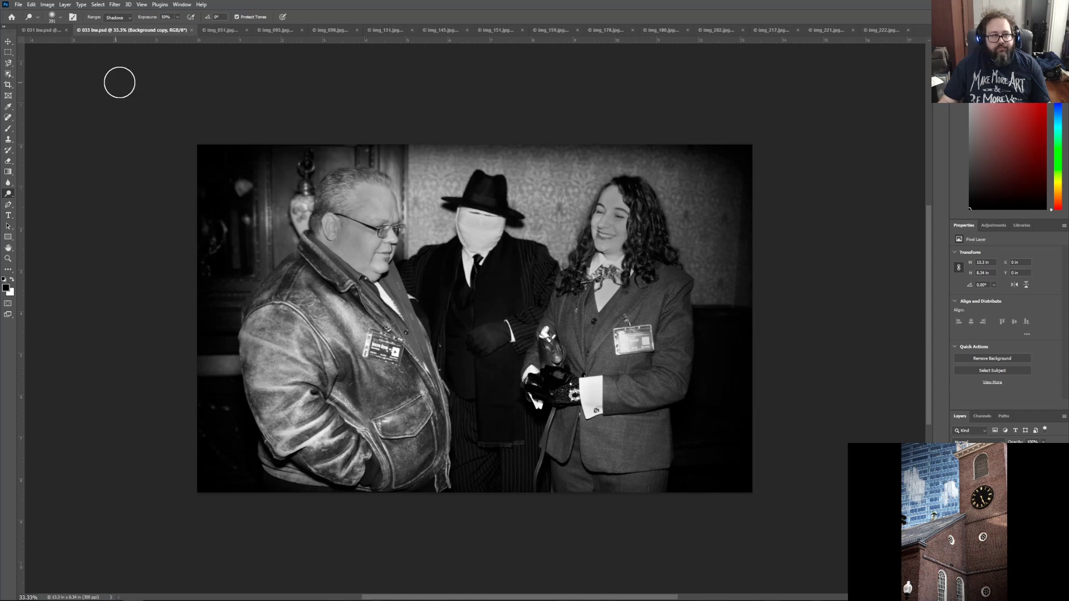
Step: Switch to img_051.jpg and duplicate its Background layer as Background copy
click(224, 29)
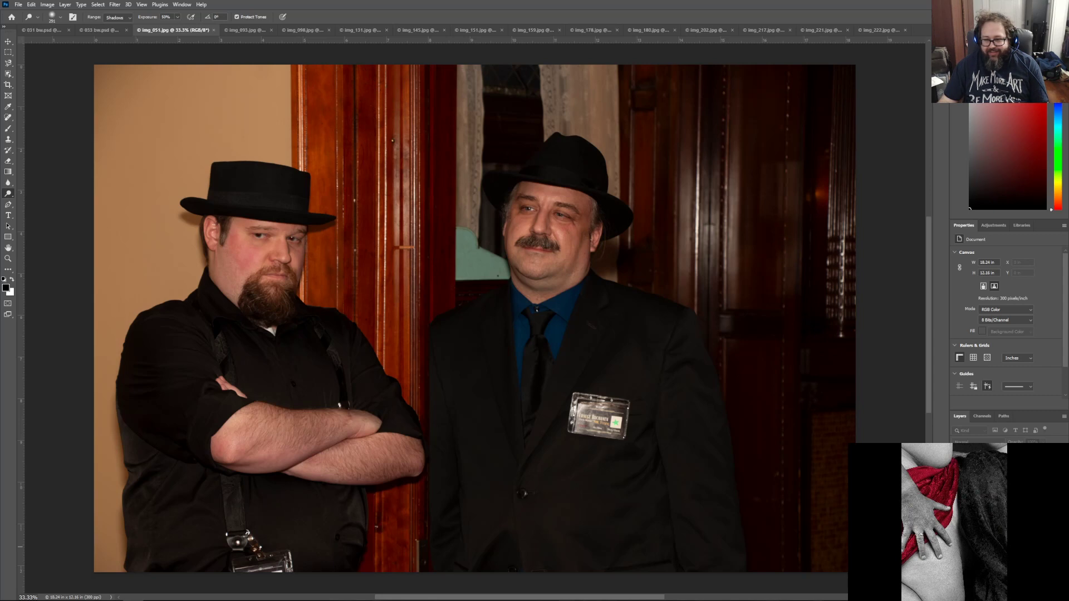
click(997, 490)
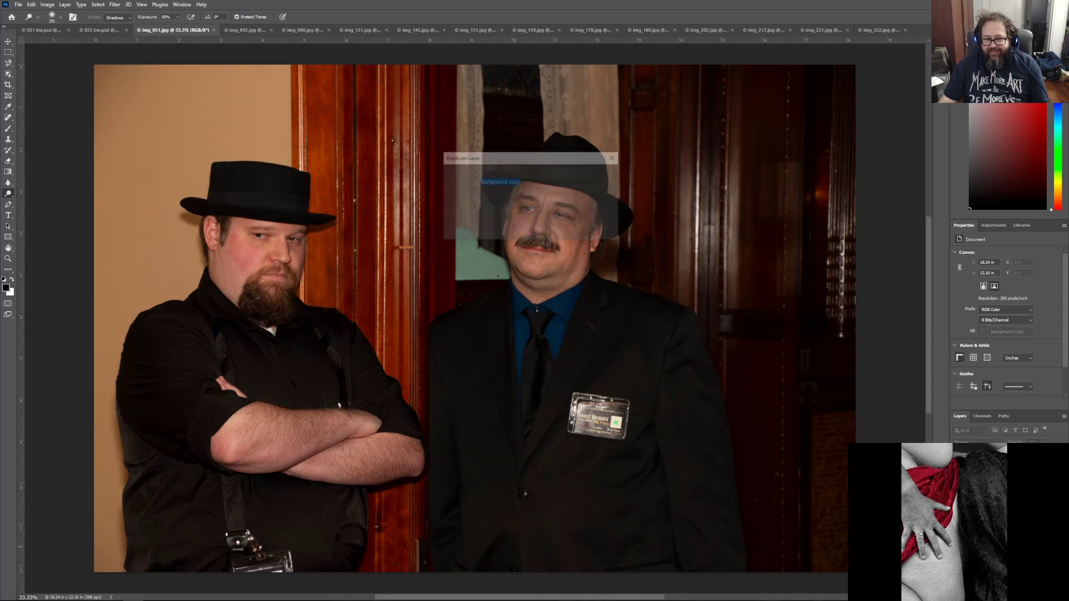
click(604, 173)
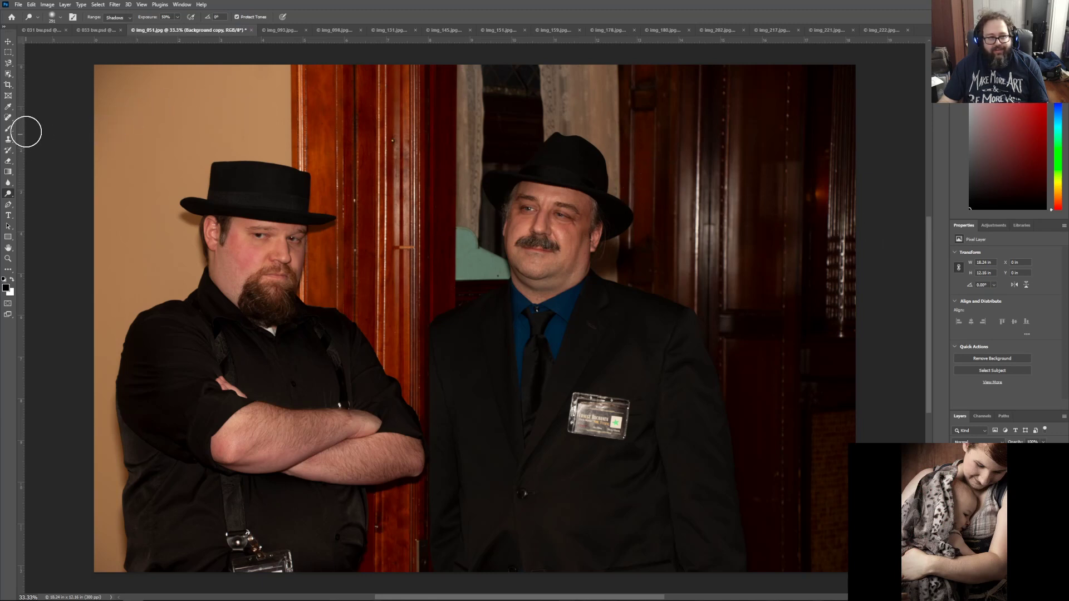
Step: Crop the dark paneling beside the man in the suit and a strip above the hats, leaving about 16.24 by 11.2 in
click(8, 86)
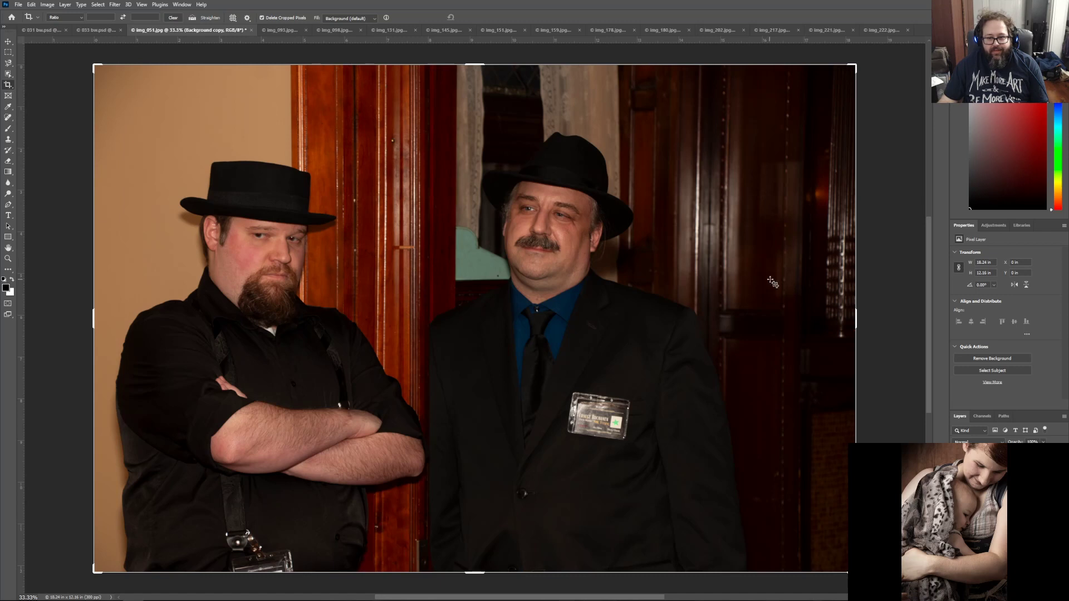
drag(855, 316, 816, 319)
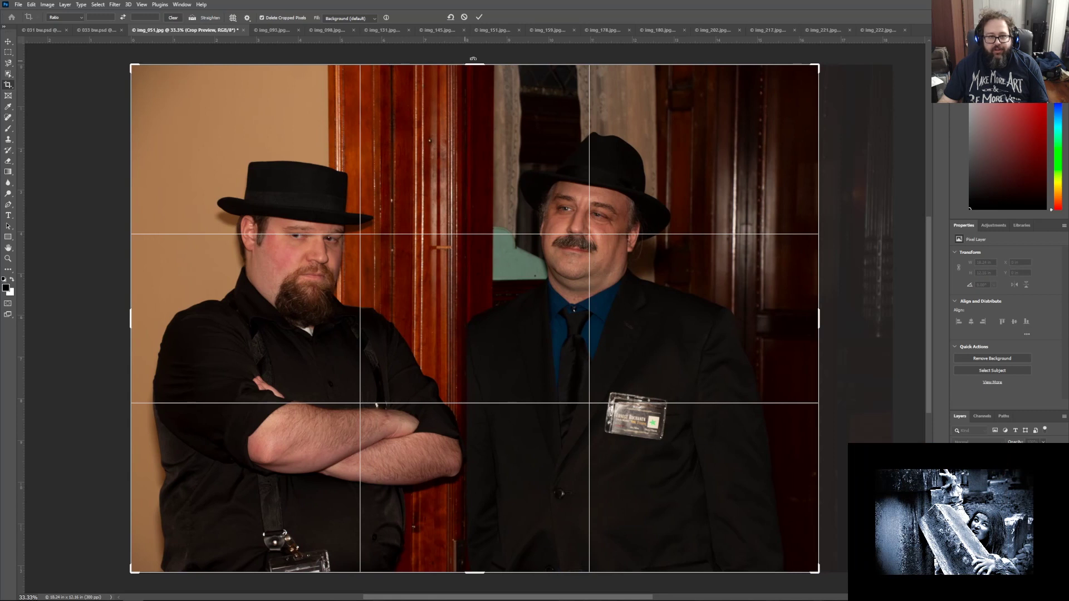
drag(473, 59, 489, 84)
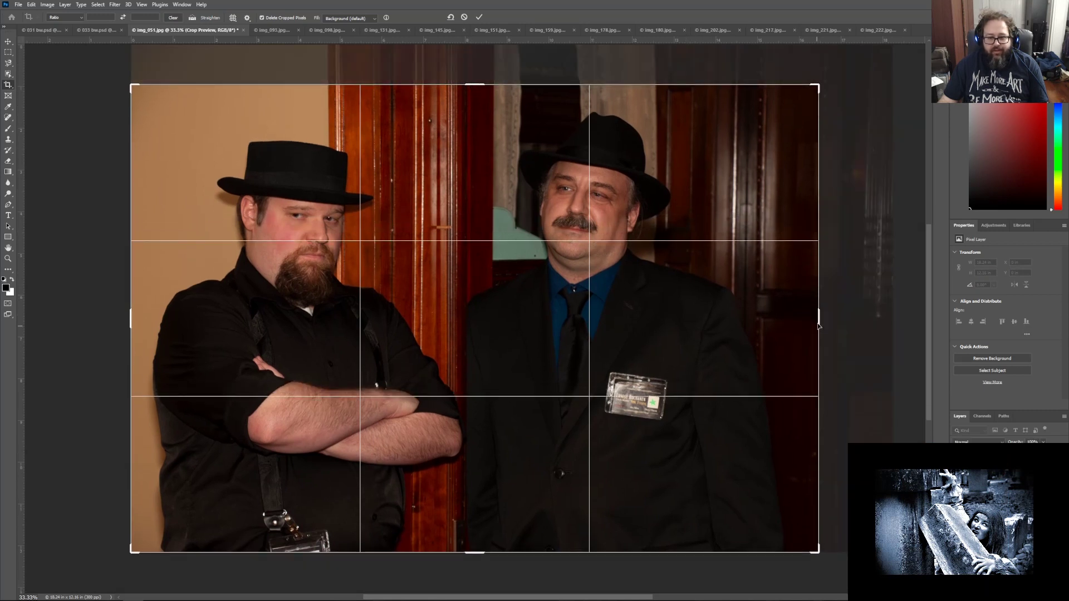
click(478, 18)
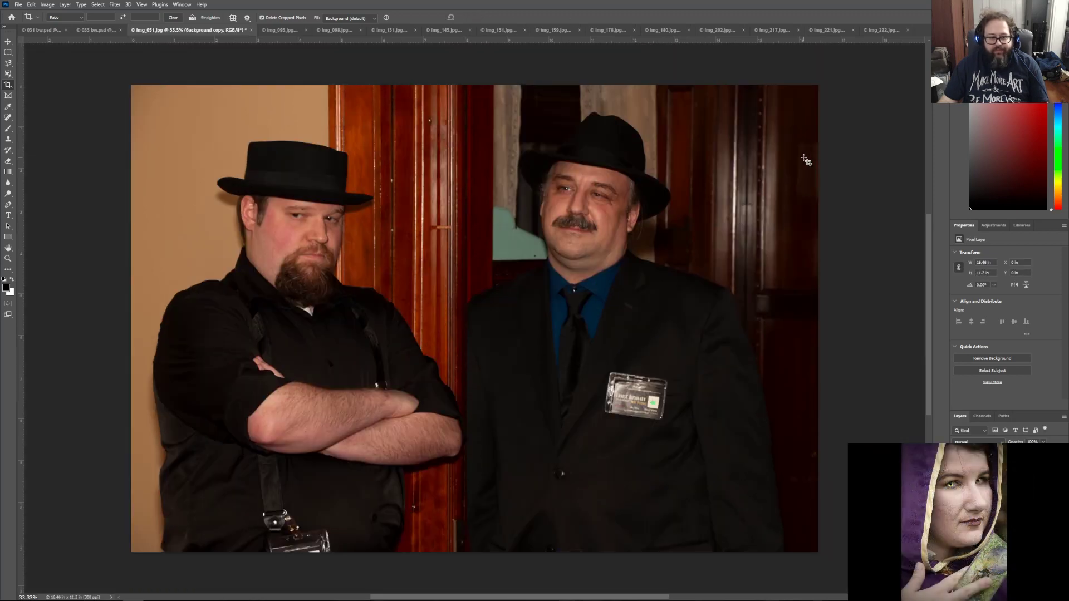
key(c)
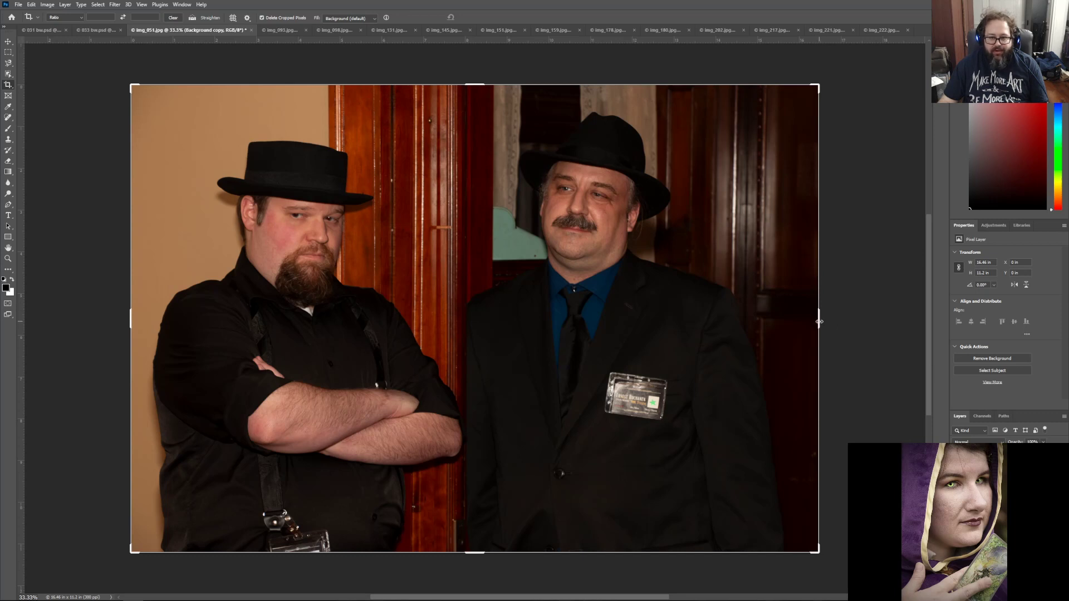
drag(819, 321, 810, 322)
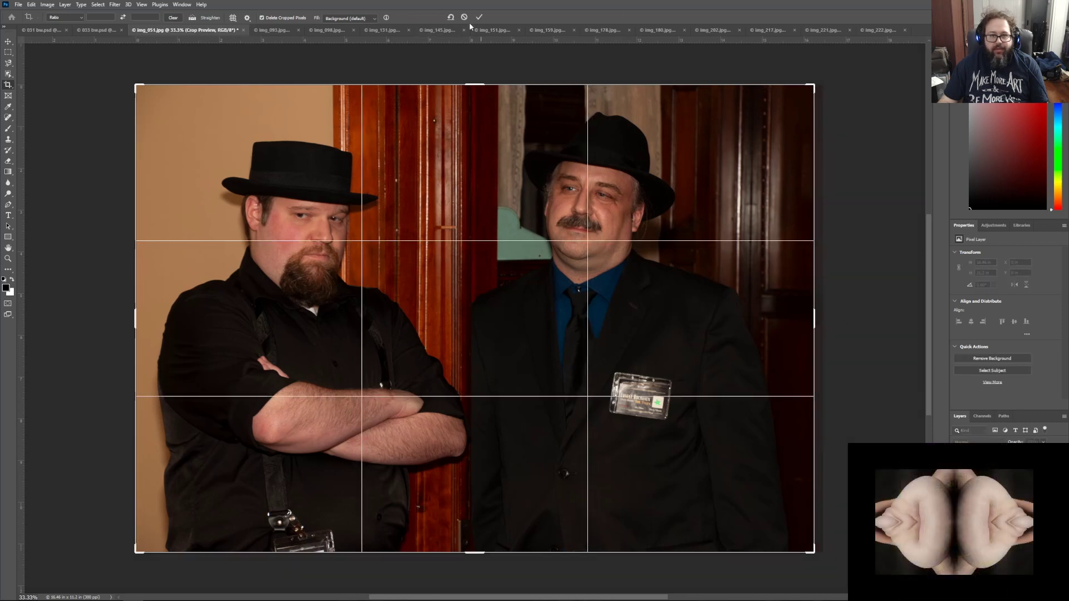
click(479, 18)
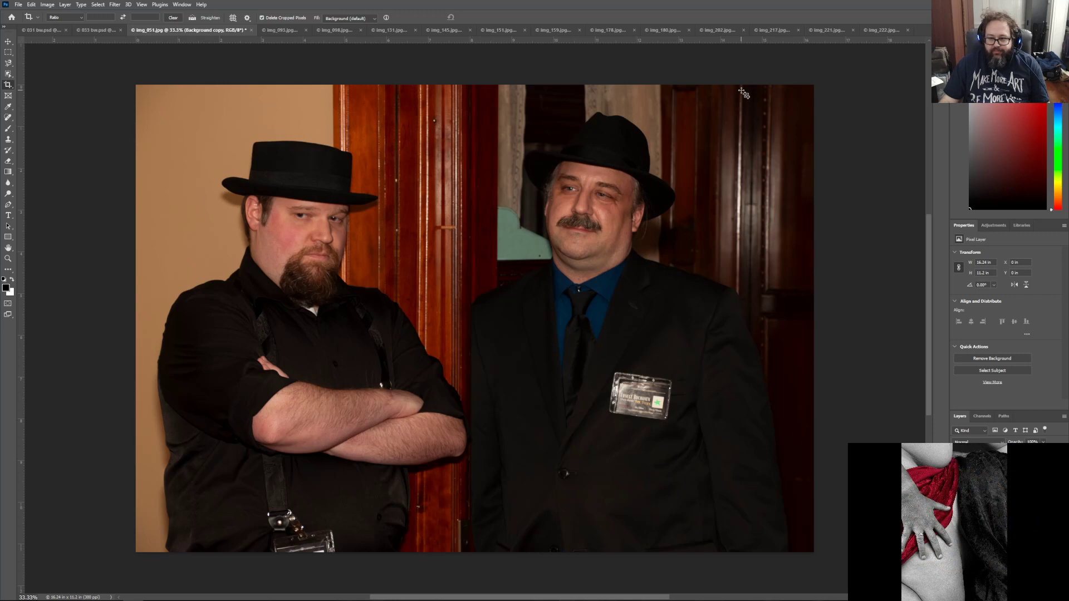
Step: Add a Curves adjustment above Background copy and brighten the photo by moving the white point to input about 217
mouse_move(495, 600)
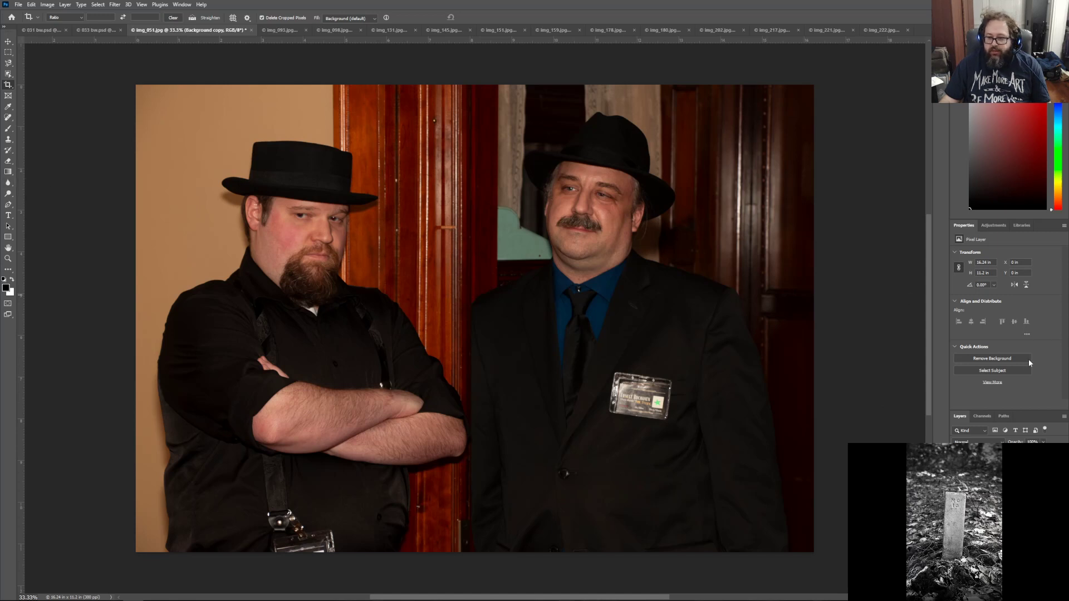
click(994, 225)
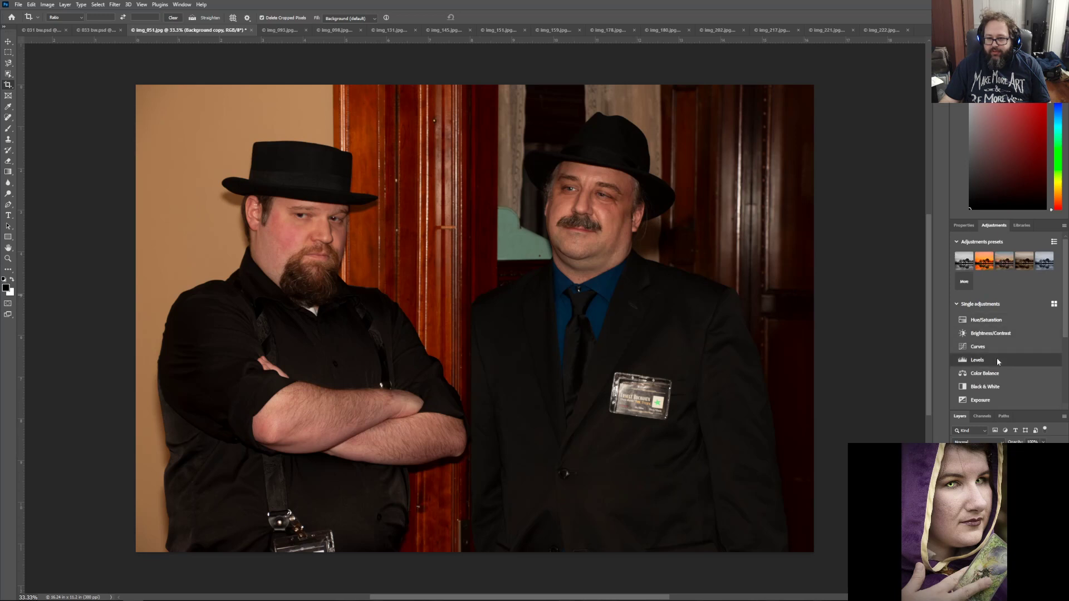
click(978, 347)
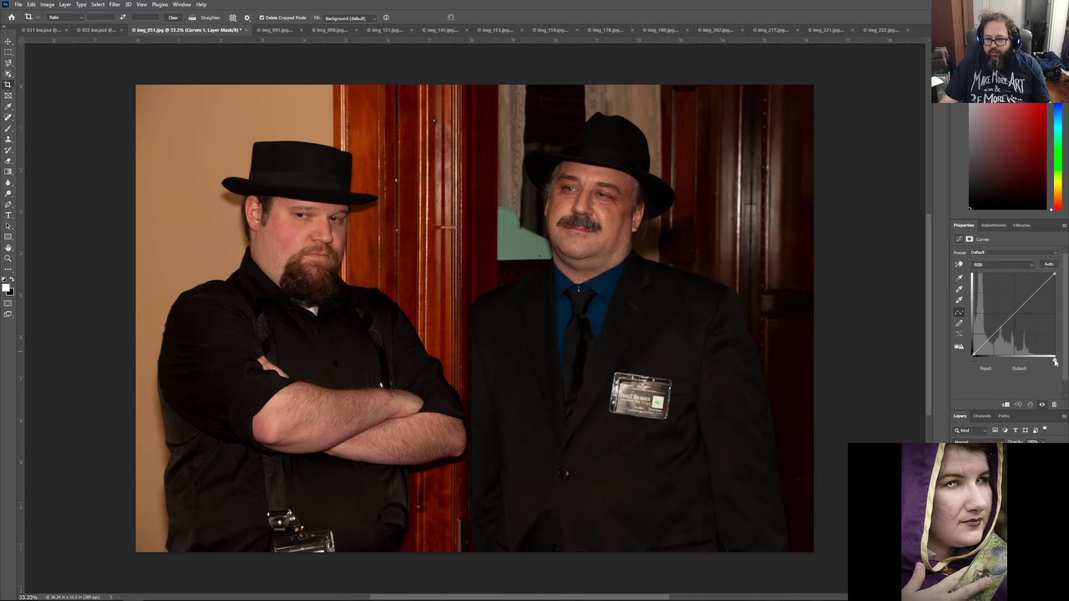
drag(1056, 361, 1043, 361)
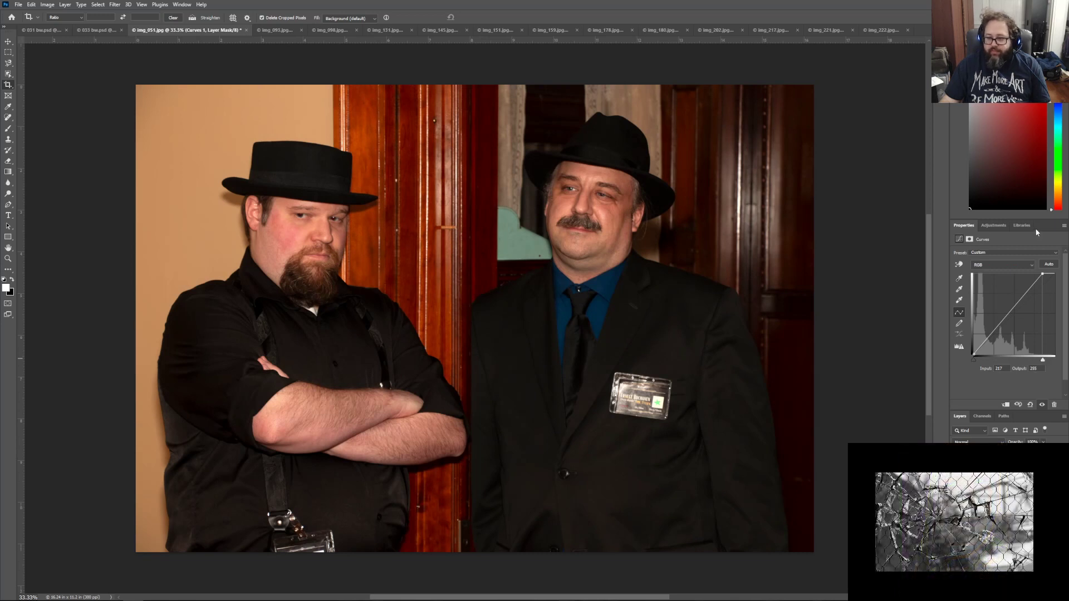
Step: Add a Hue/Saturation adjustment, lowering the Master saturation to about -11 and the Reds saturation to about -10
click(1000, 228)
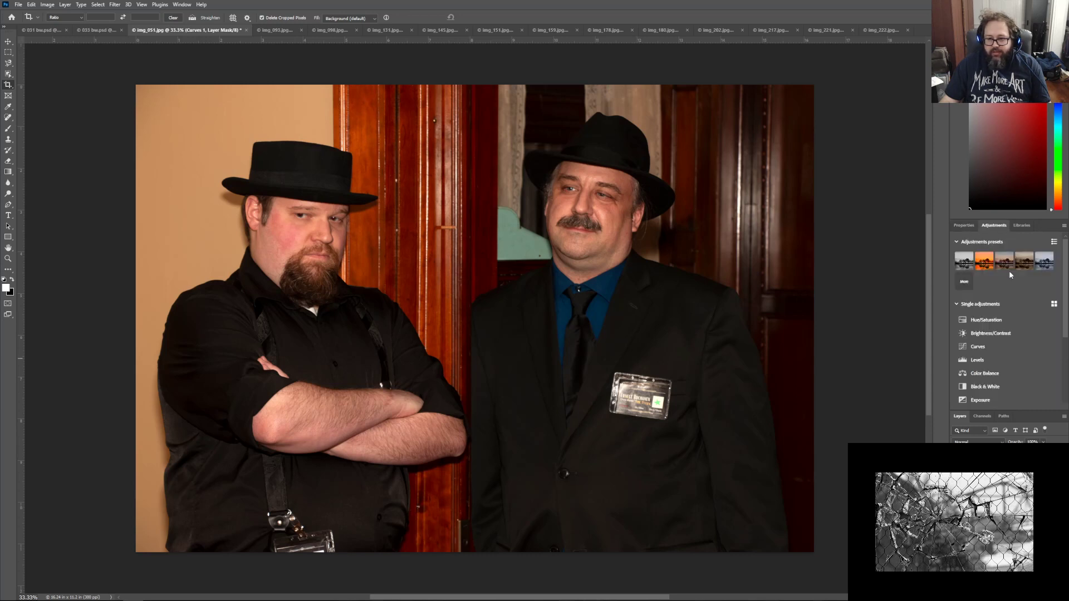
click(1002, 320)
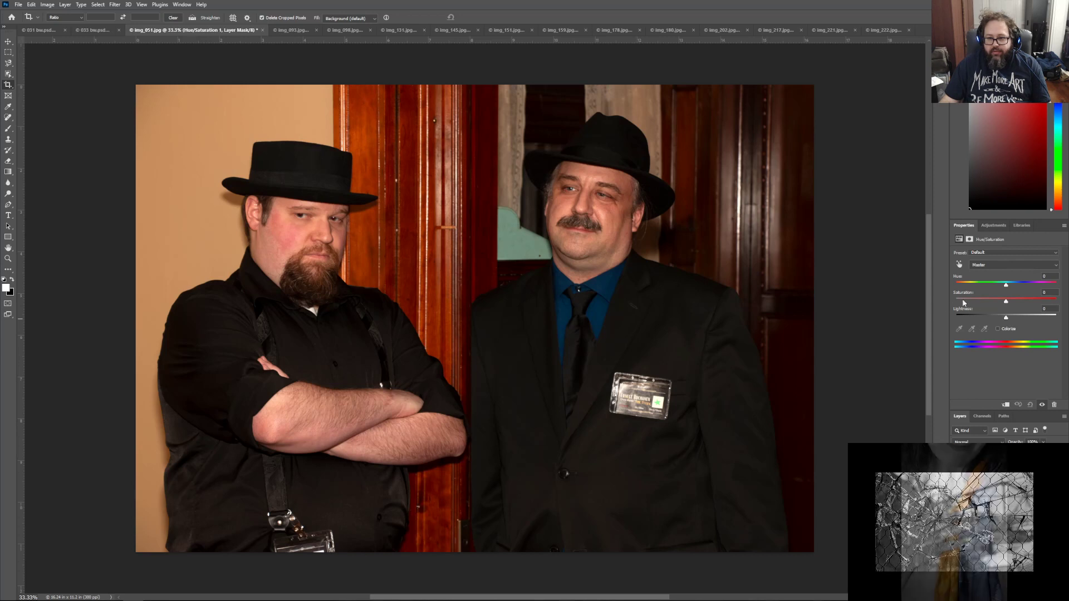
drag(1006, 303, 1003, 304)
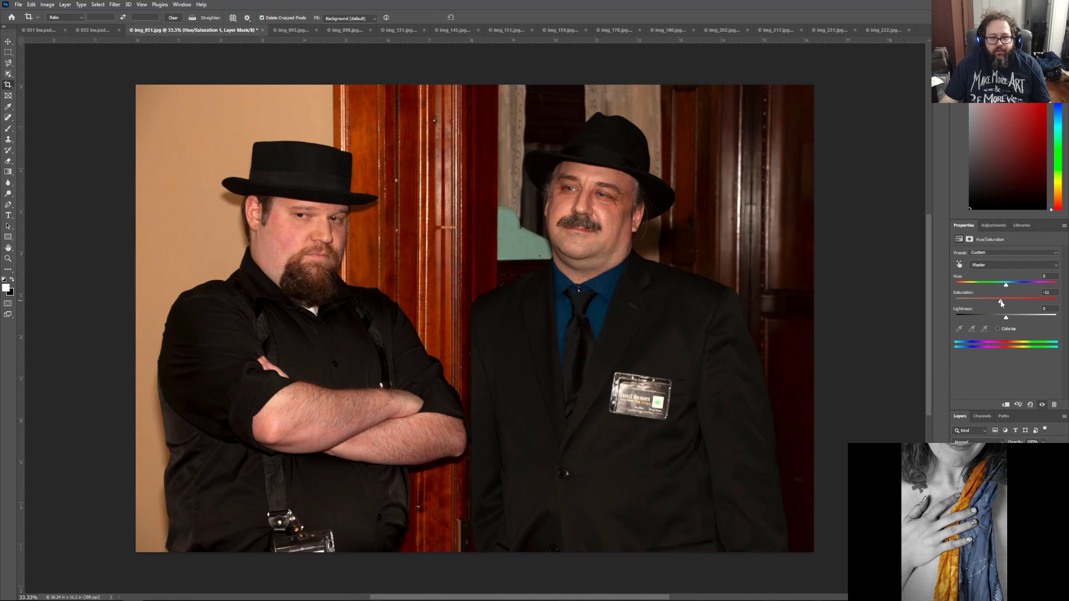
click(1015, 266)
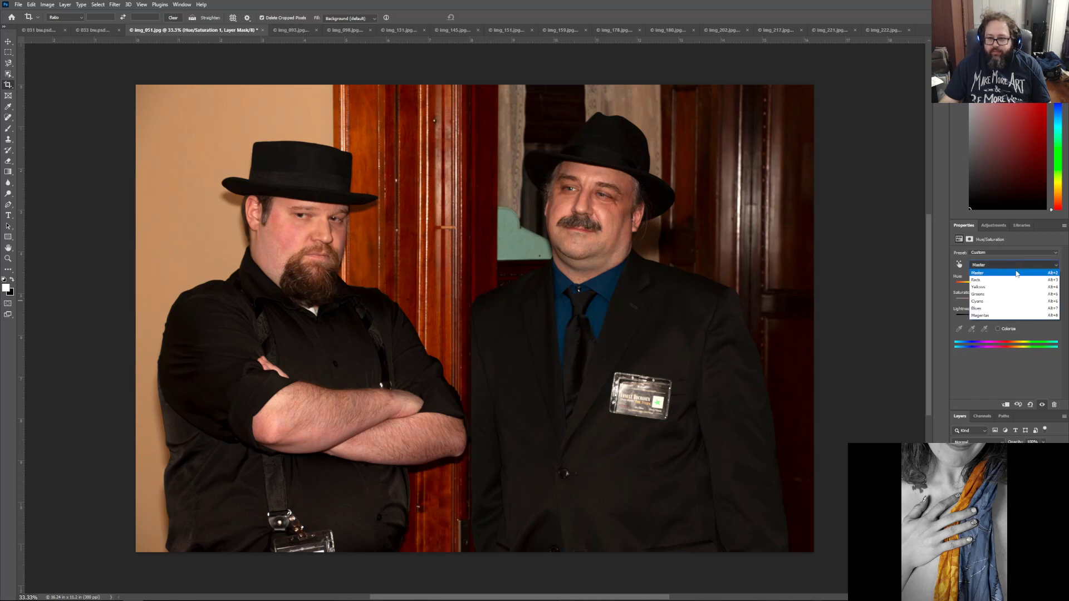
click(1017, 278)
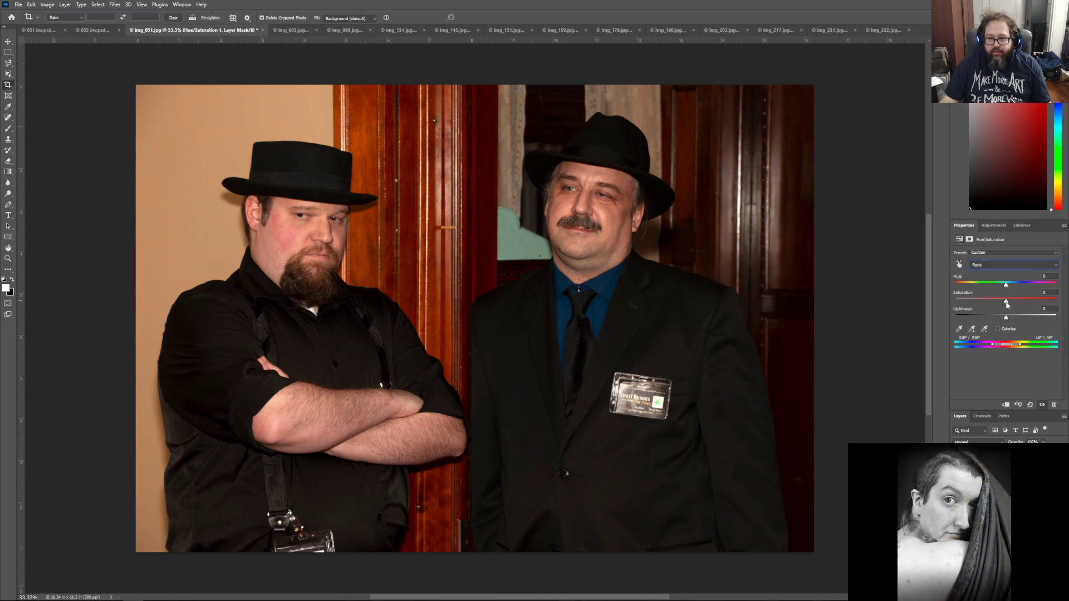
drag(1005, 303, 1000, 302)
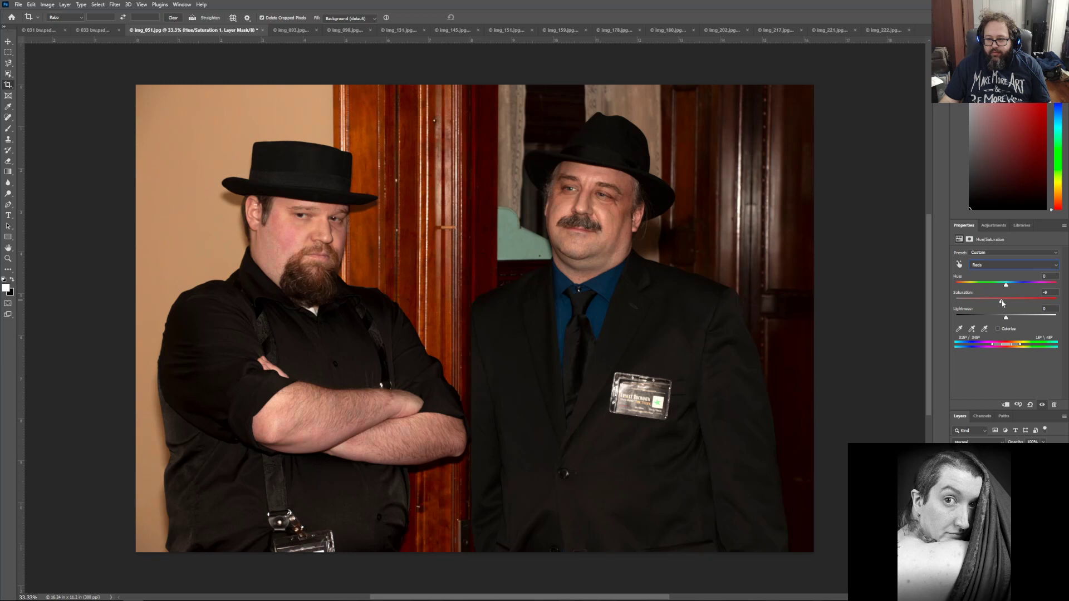
drag(1002, 303, 1001, 303)
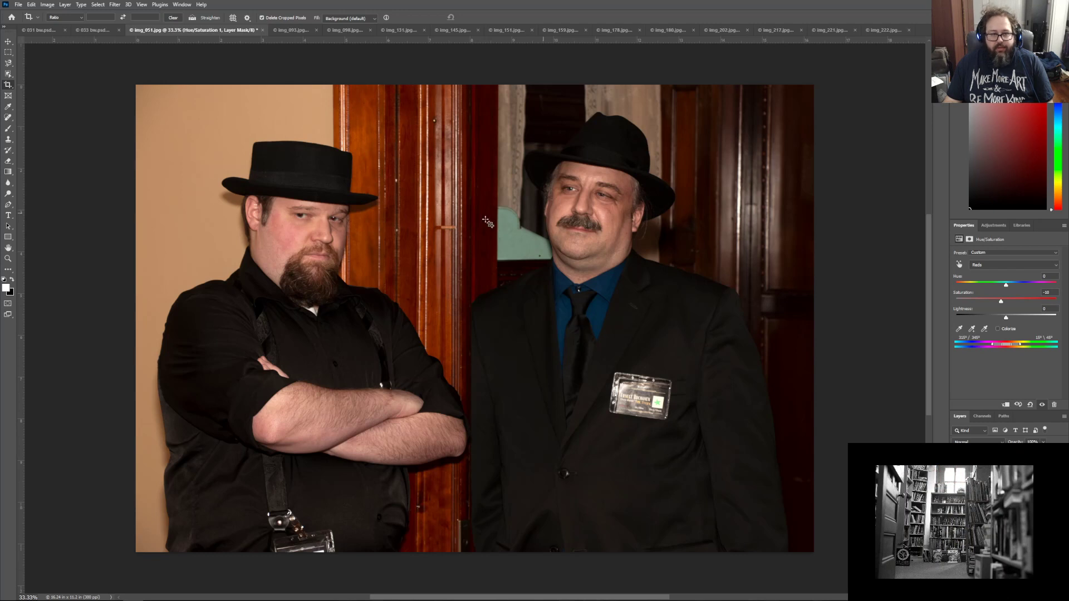
Step: Activate the Gradient tool and undo the gradient drawn on the Hue/Saturation layer mask
click(9, 171)
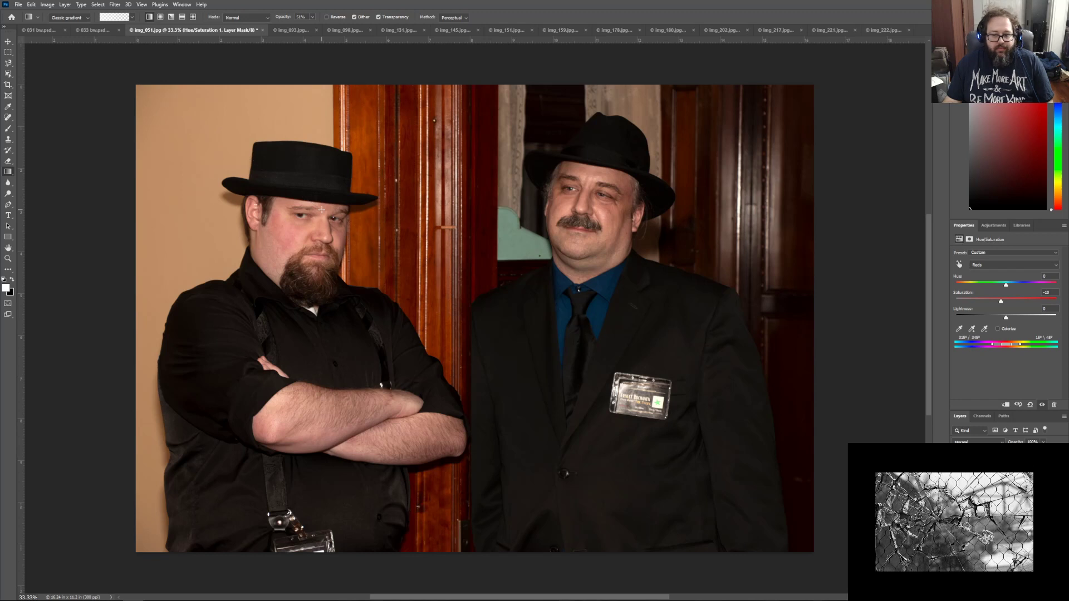
click(34, 7)
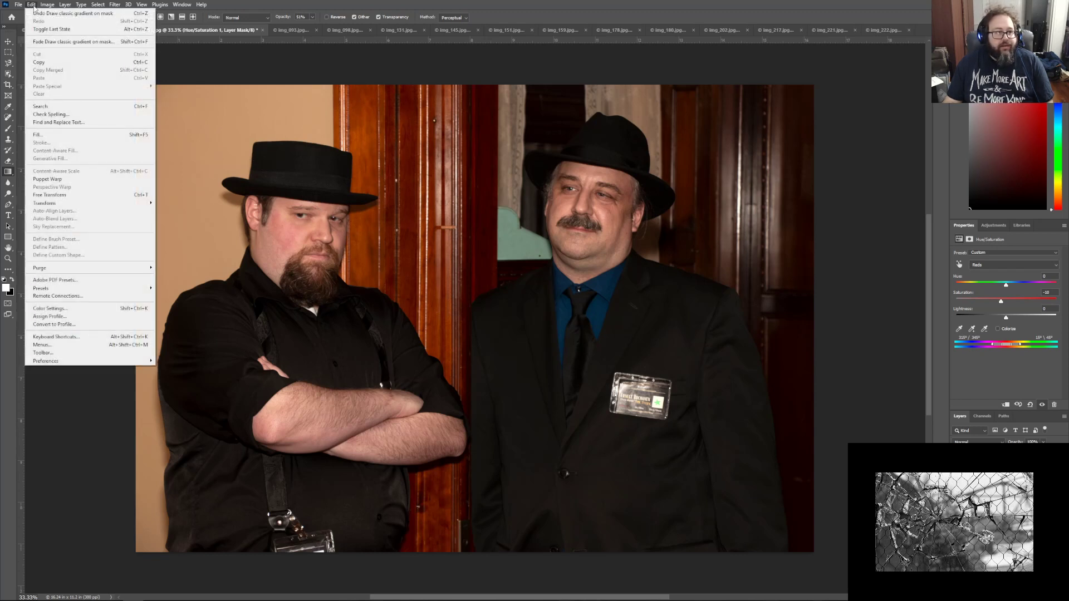
click(36, 13)
Step: Darken the four corners and both side edges of Background copy with black-to-transparent linear gradients running inward from outside the photo
click(998, 503)
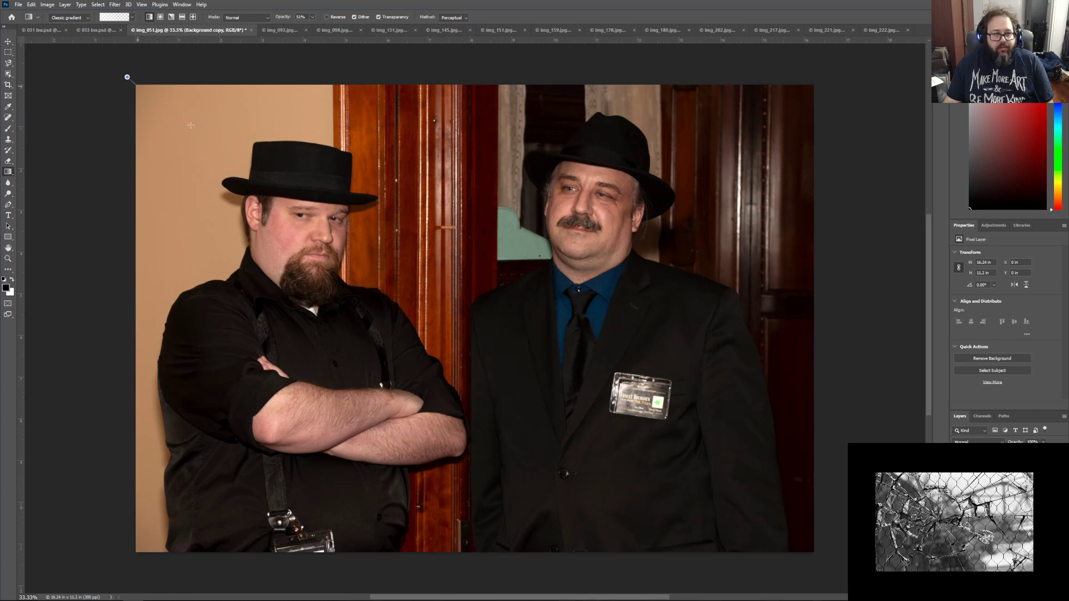
drag(191, 125, 312, 222)
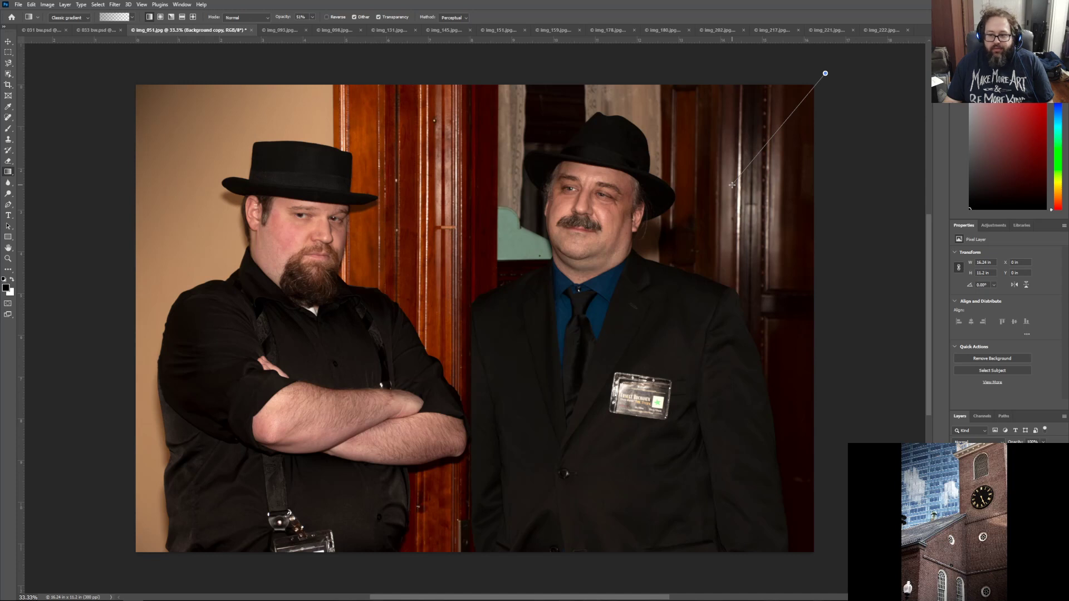
drag(733, 184, 732, 185)
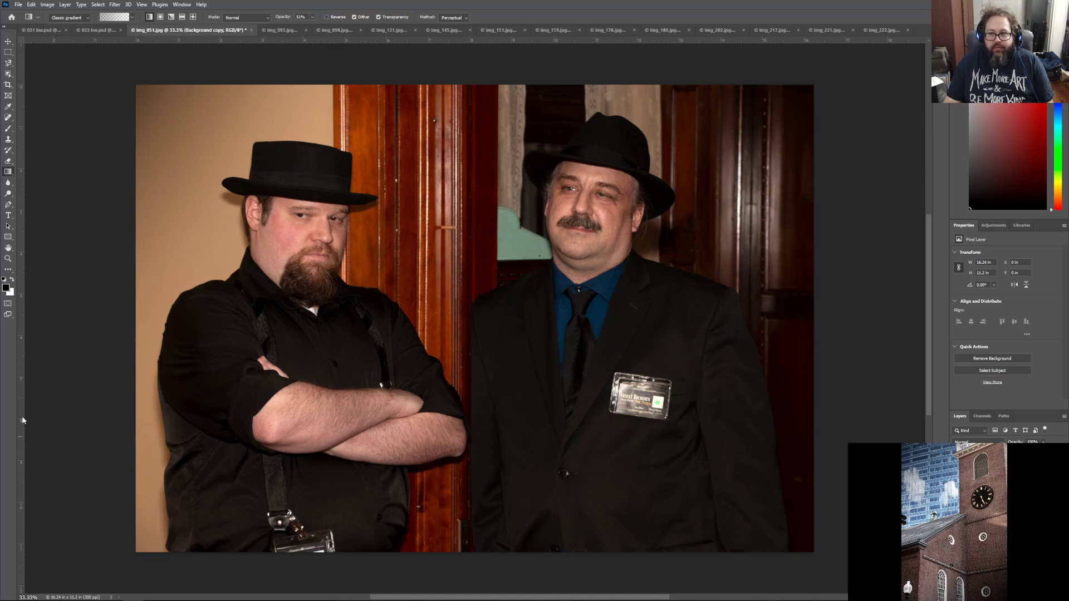
drag(110, 566, 289, 409)
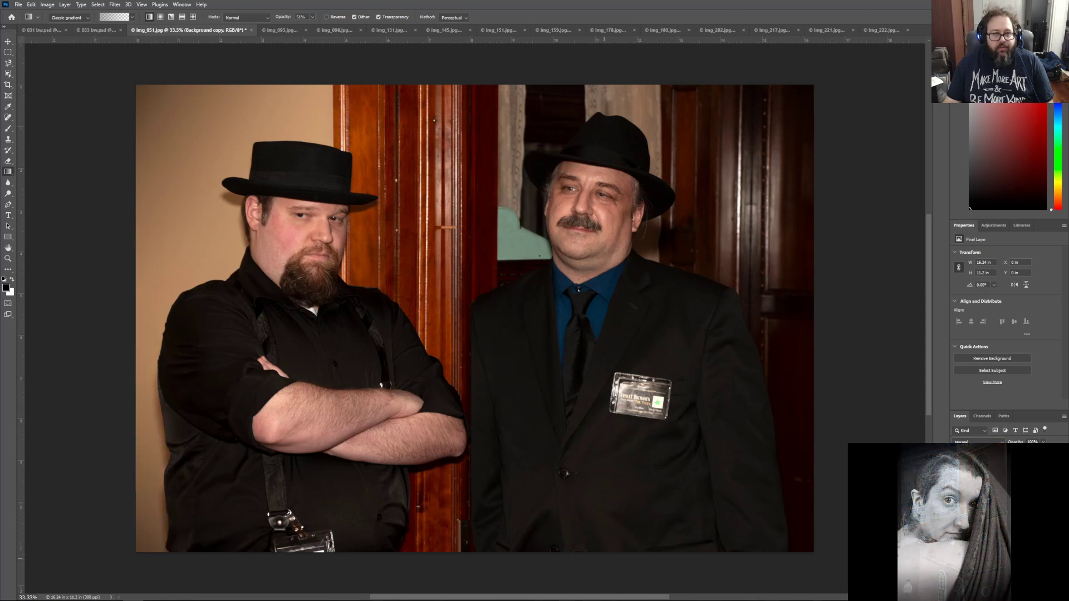
drag(826, 563, 687, 427)
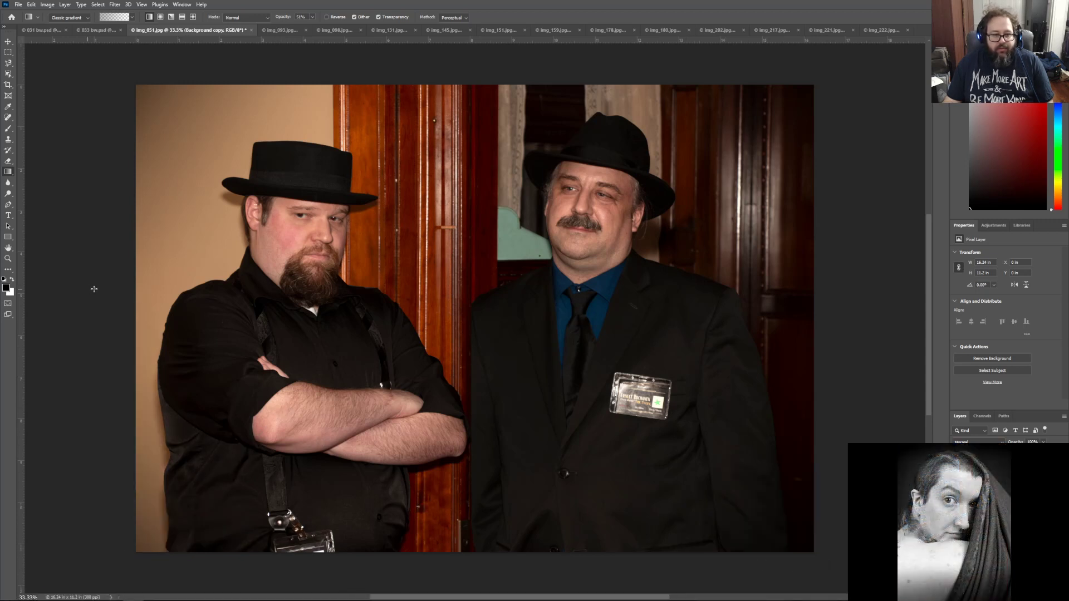
drag(85, 289, 270, 289)
drag(880, 299, 616, 296)
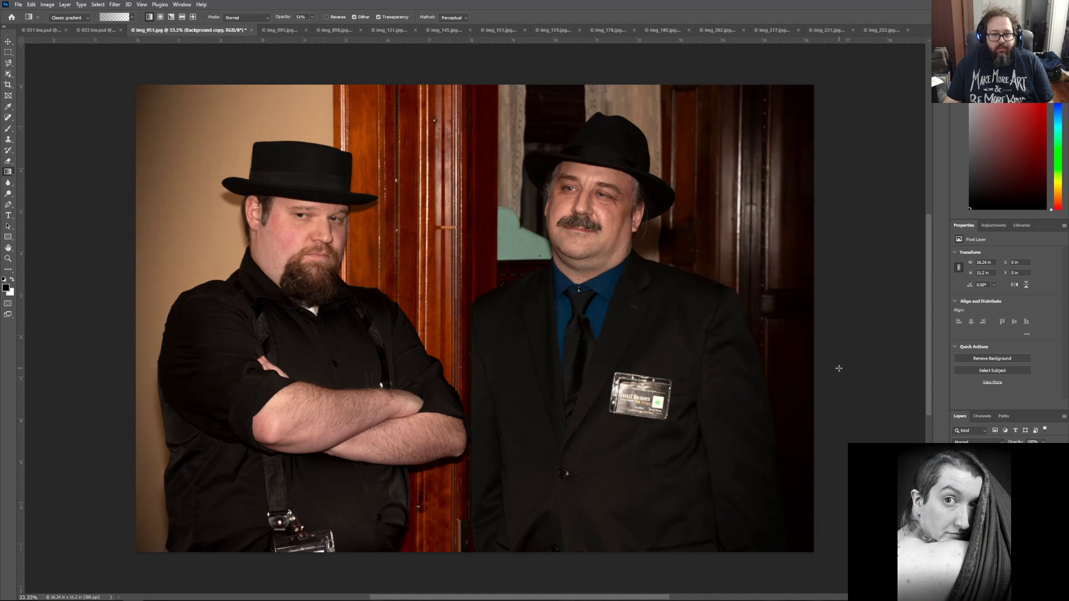
Step: Darken the photo's upper edge with a gradient, and outline both men with the Magnetic Lasso
drag(460, 66, 460, 135)
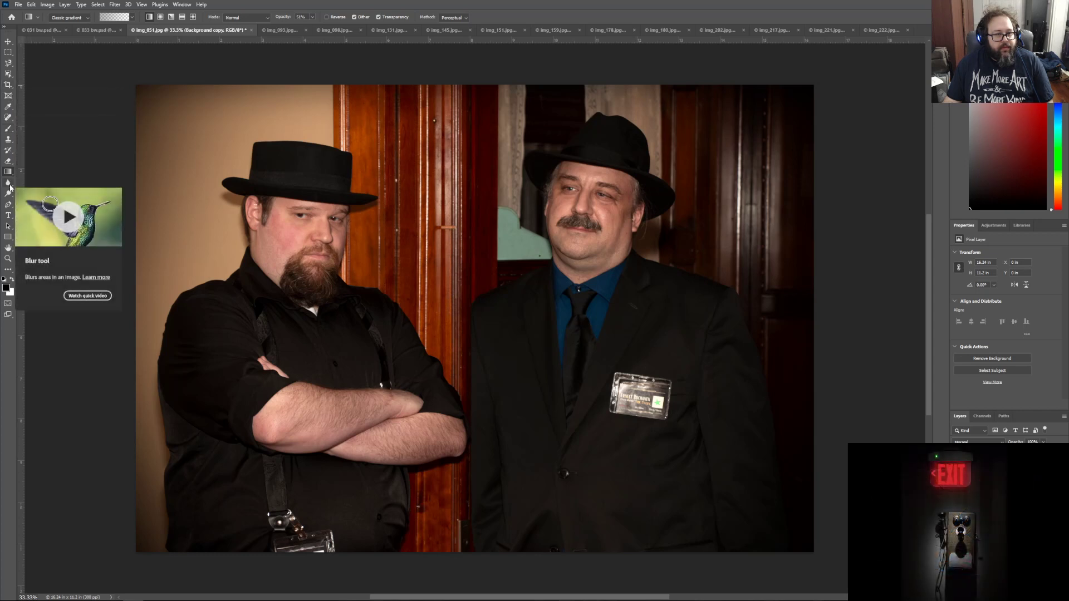
click(10, 63)
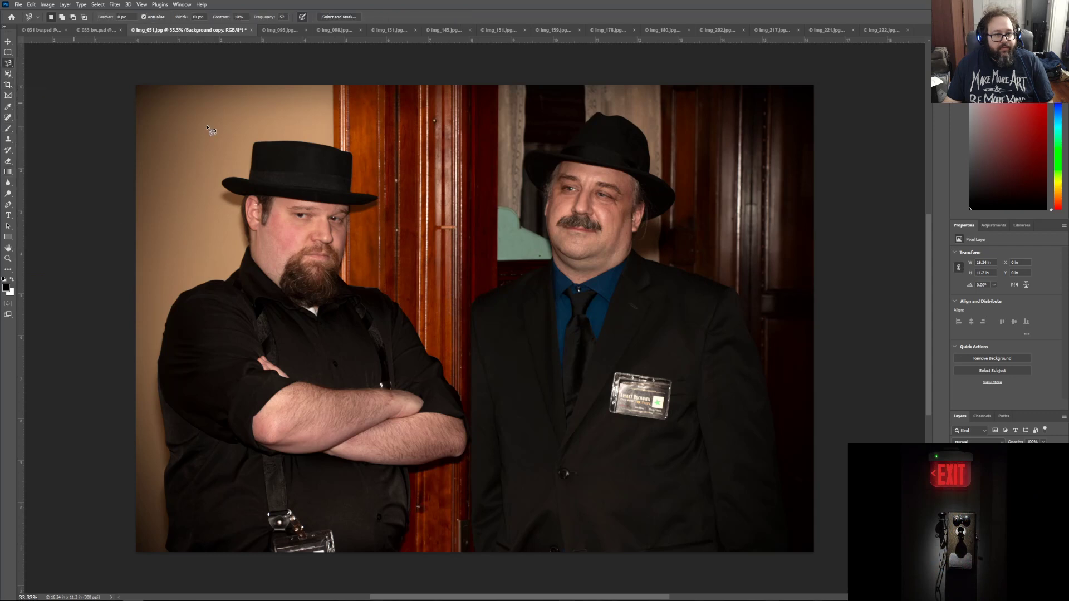
click(299, 142)
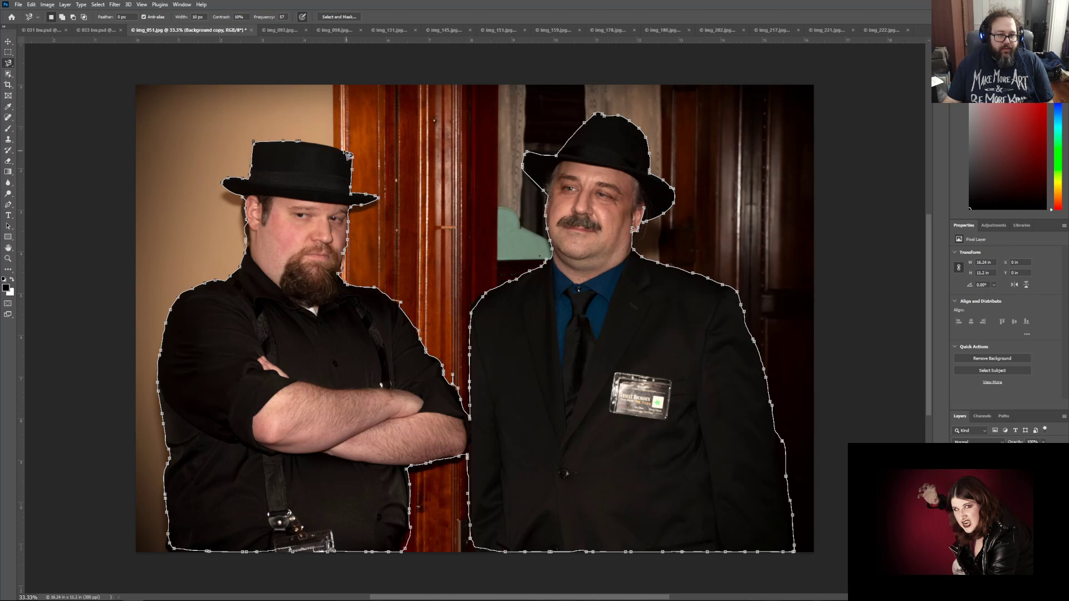
click(309, 147)
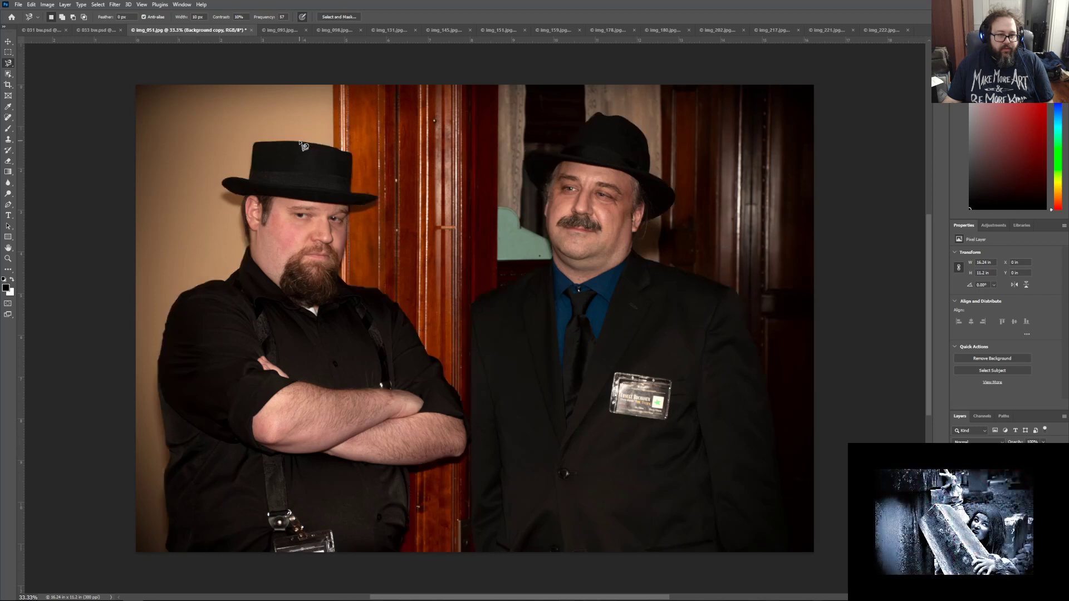
Step: Refine the selection of both men in Select and Mask with radius 3 px, smooth 3 and feather 3 px
click(338, 17)
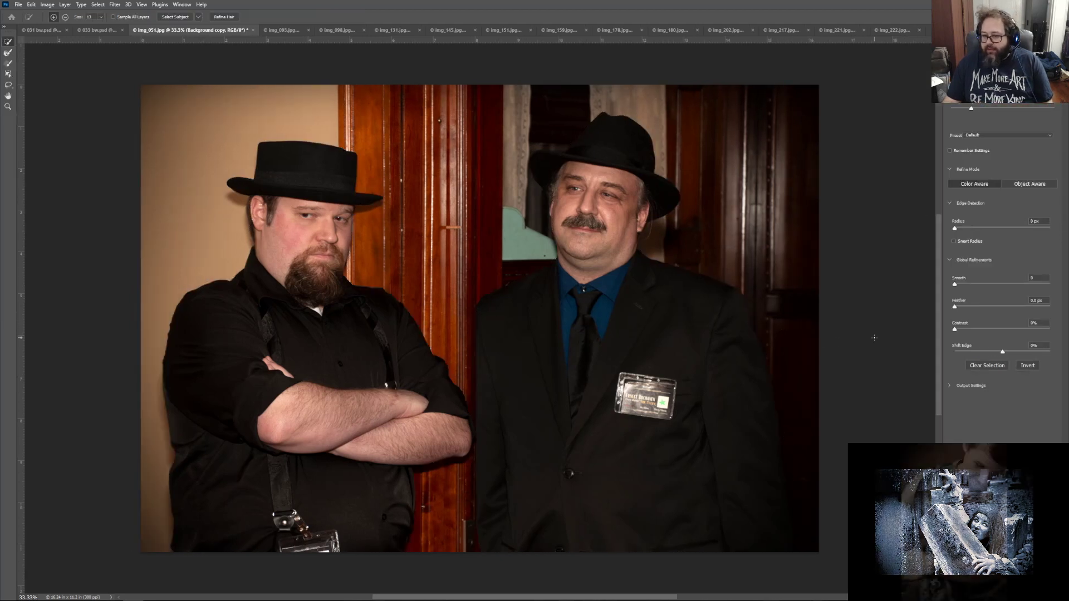
click(1037, 221)
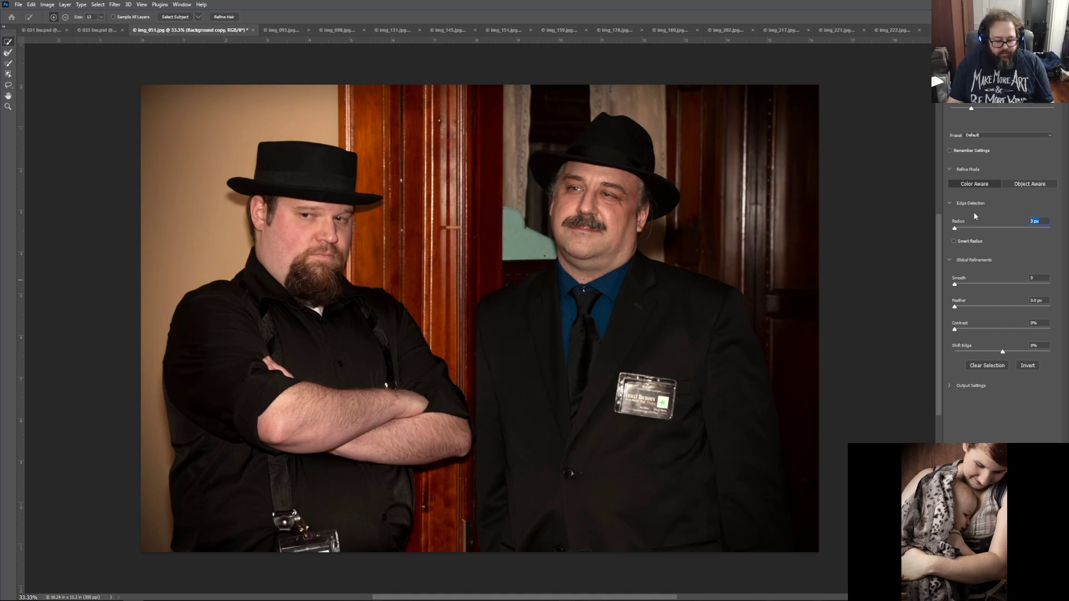
text(3)
key(Tab)
text(3)
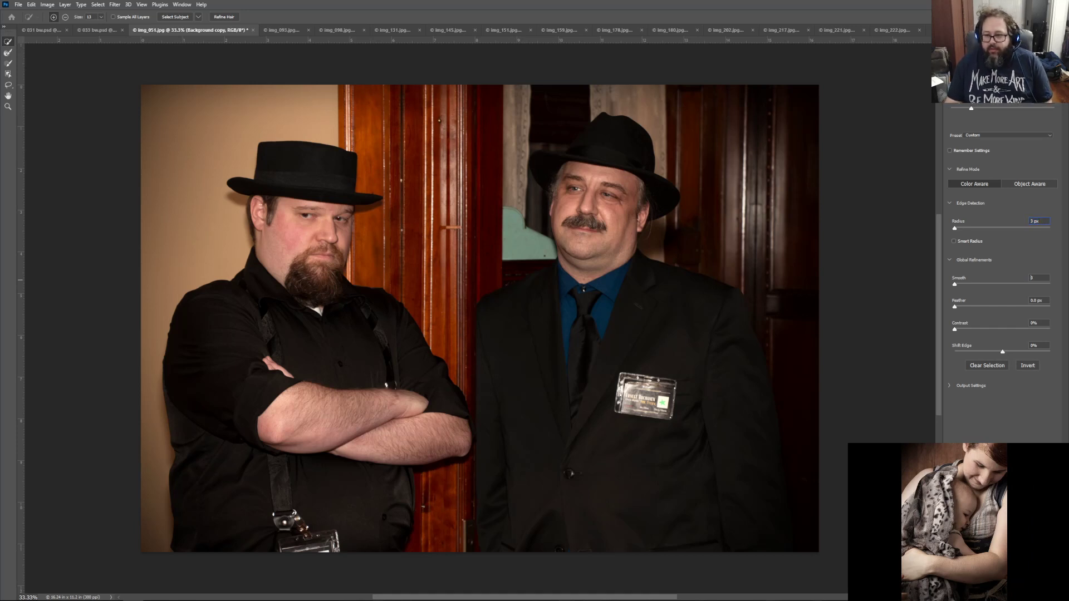
key(Tab)
text(3)
key(Tab)
key(Return)
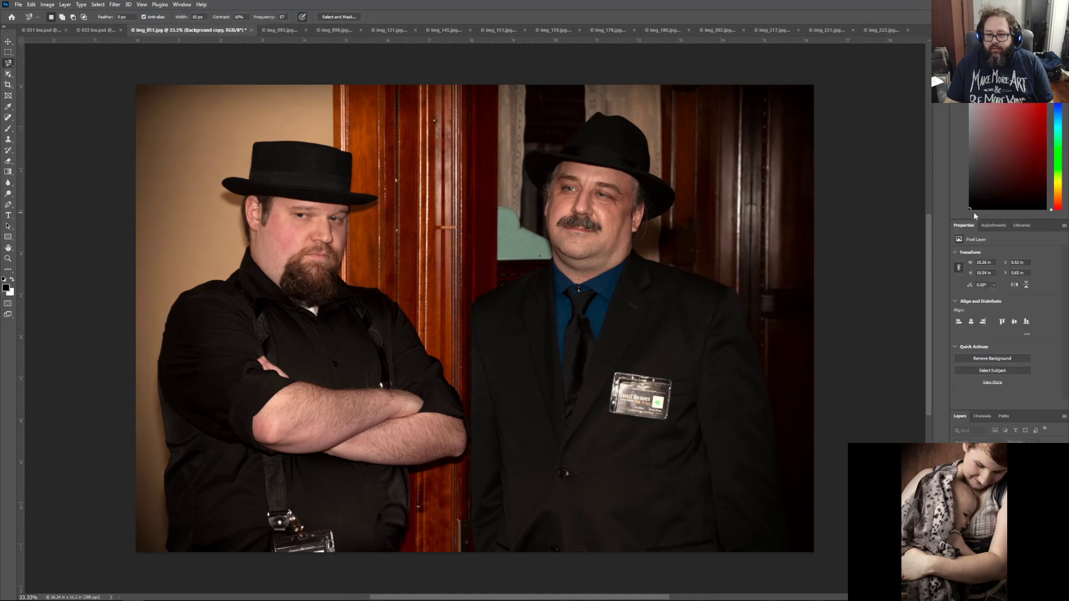
Step: Invert the selection and apply a Gaussian Blur with a 6-pixel radius to the background behind the men
click(98, 5)
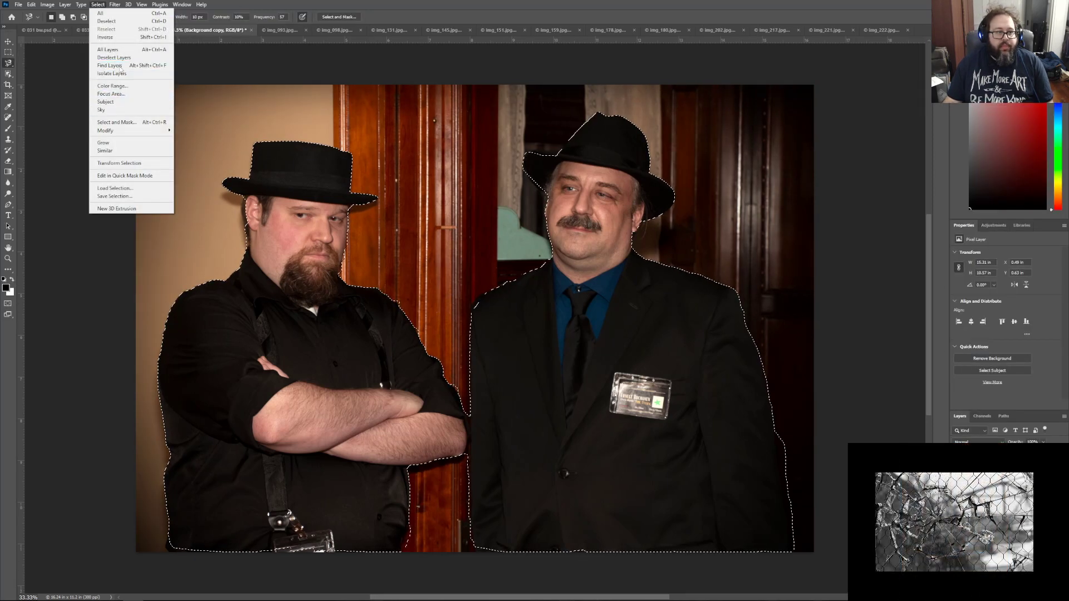
click(116, 38)
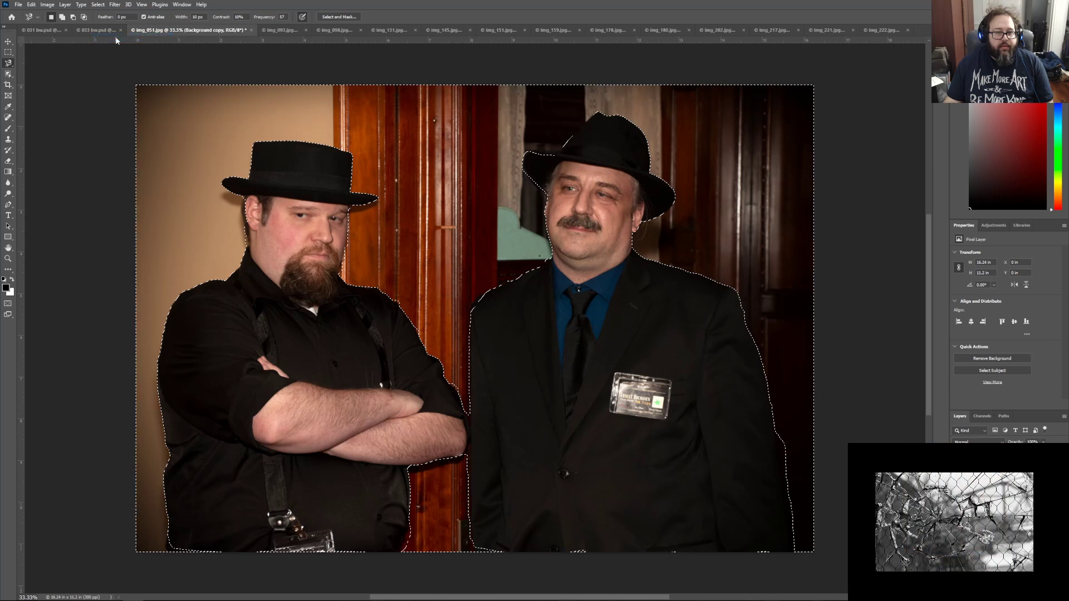
click(115, 5)
mouse_move(149, 111)
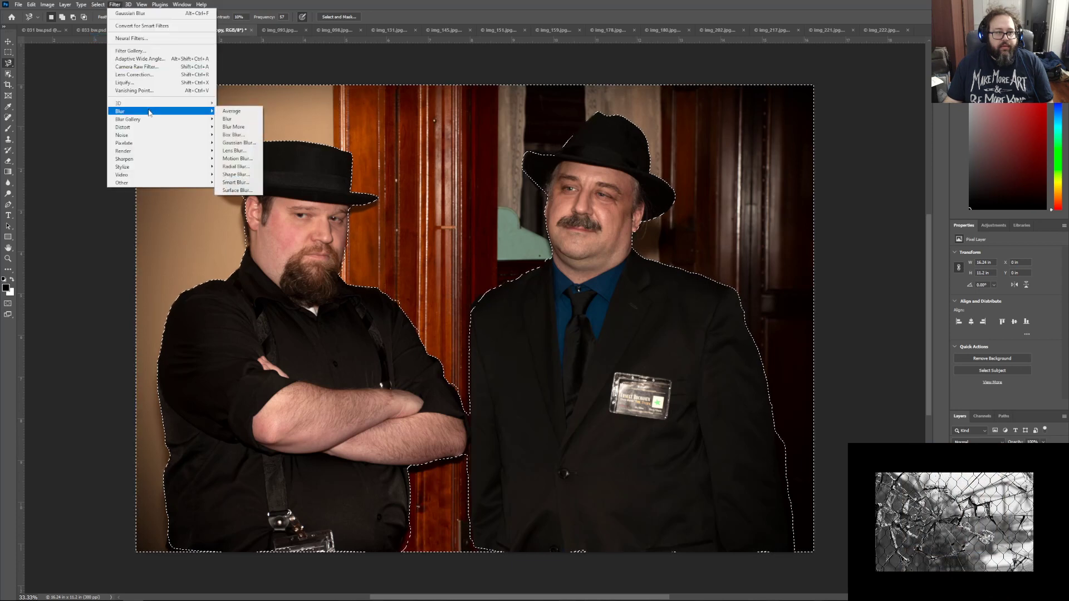
click(239, 143)
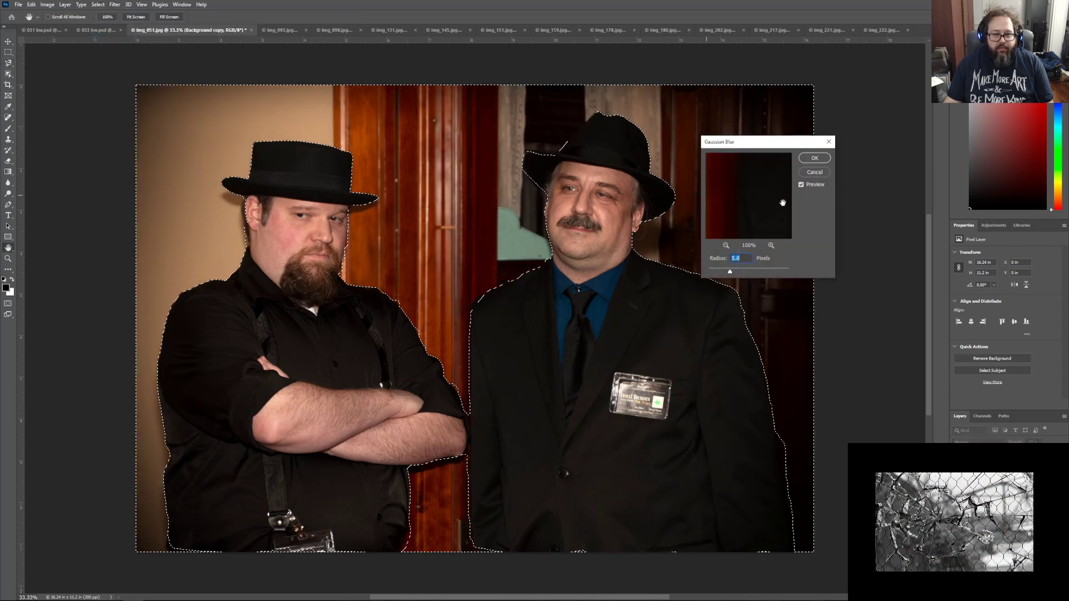
click(739, 258)
drag(738, 259, 704, 258)
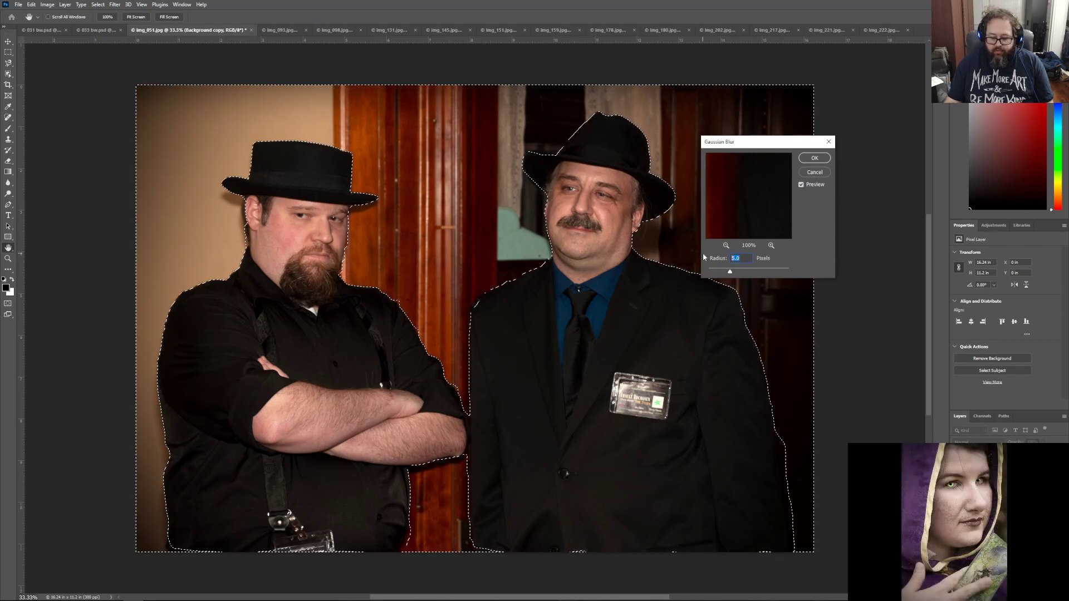
text(6)
key(Return)
key(l)
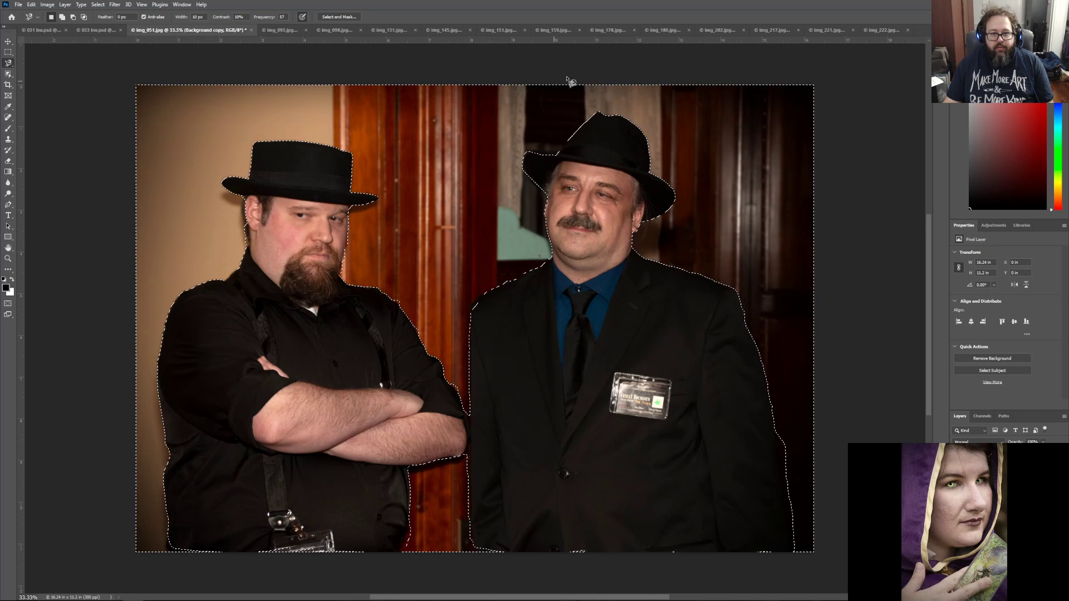
Step: Clear the background selection with the Rectangular Marquee tool
click(9, 85)
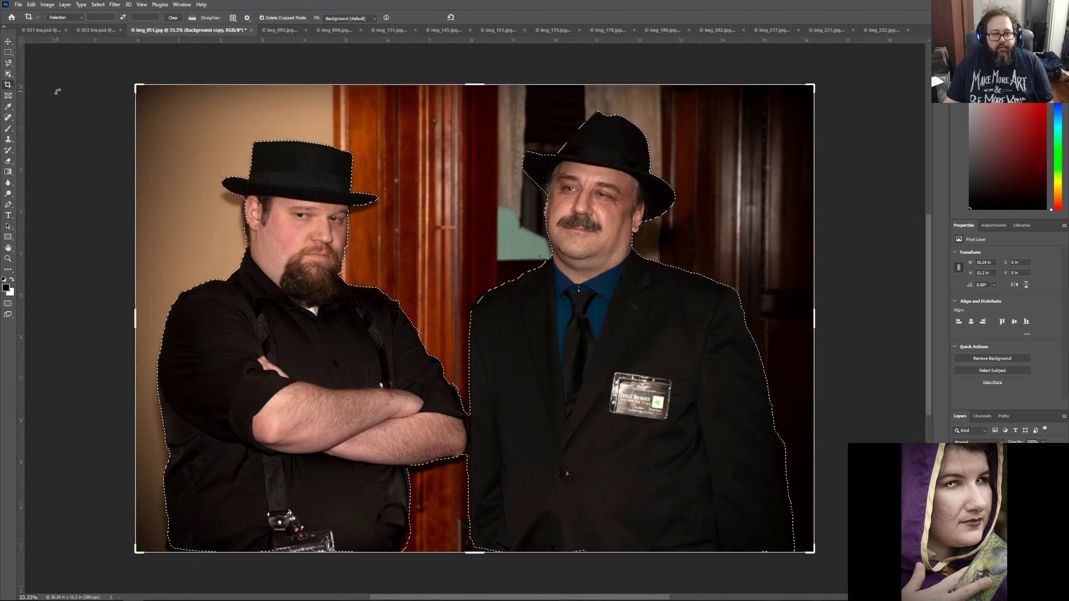
click(8, 52)
click(44, 57)
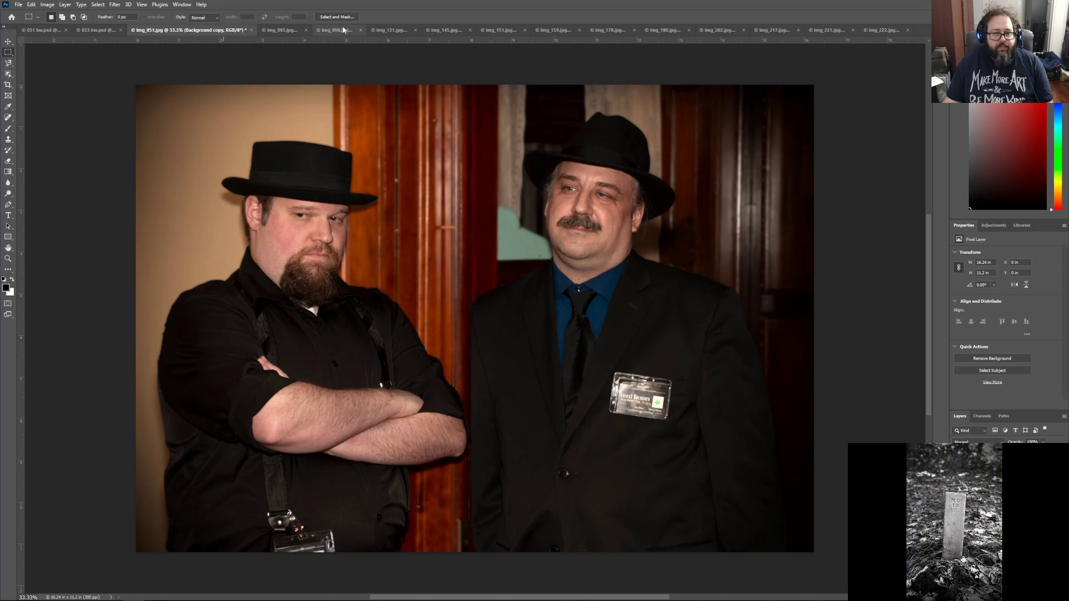
Step: Darken the photo's top, bottom and left edges with short black-to-transparent gradients running inward
click(9, 172)
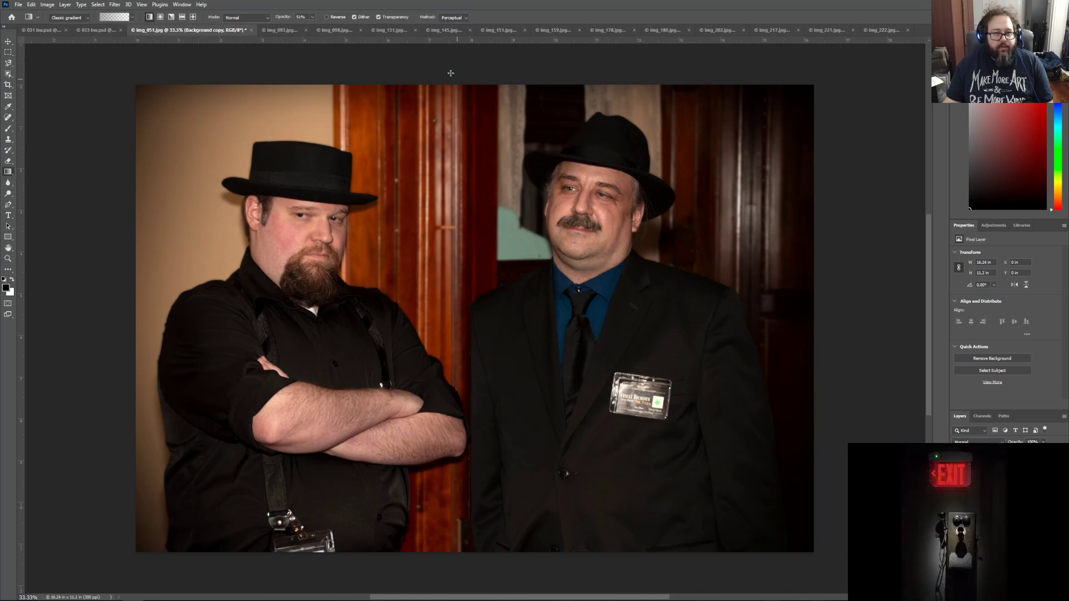
drag(450, 72, 450, 128)
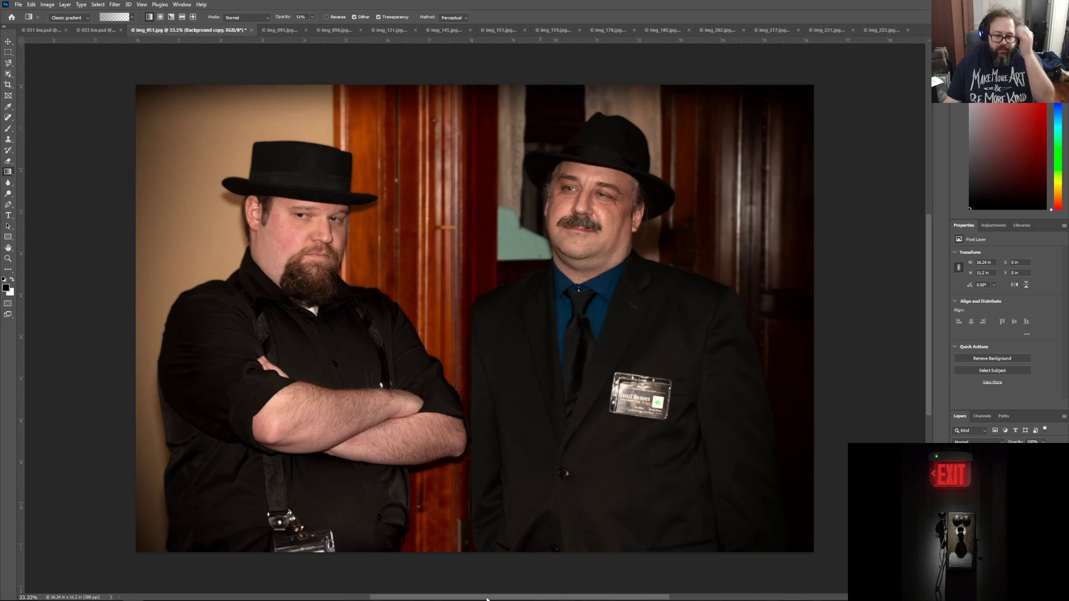
drag(464, 560, 465, 480)
drag(112, 283, 230, 282)
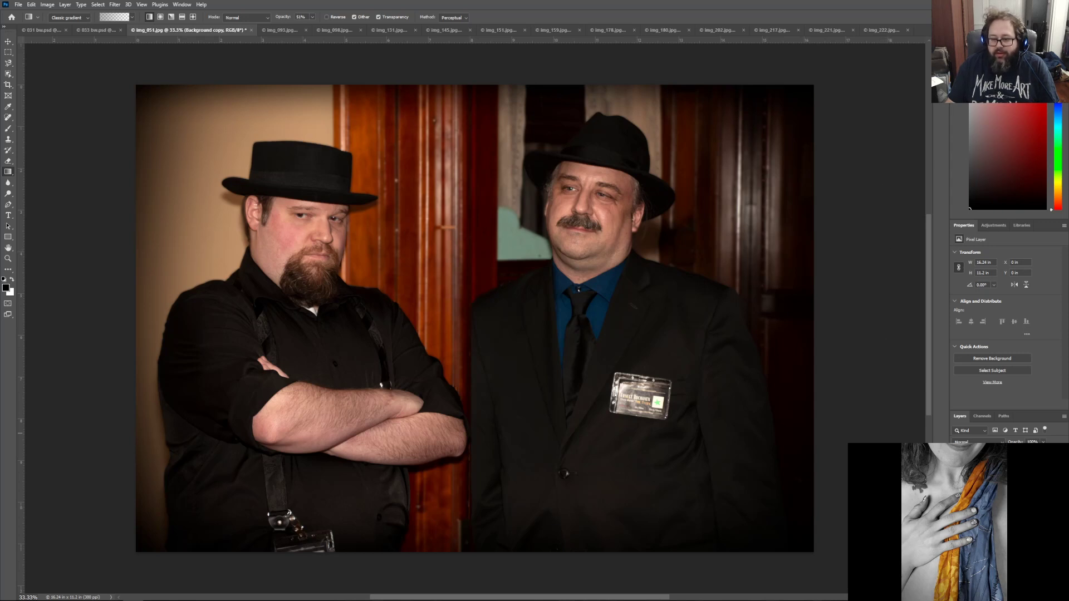
Step: Add a Brightness/Contrast adjustment layer and raise its contrast to 6
click(1027, 464)
click(998, 226)
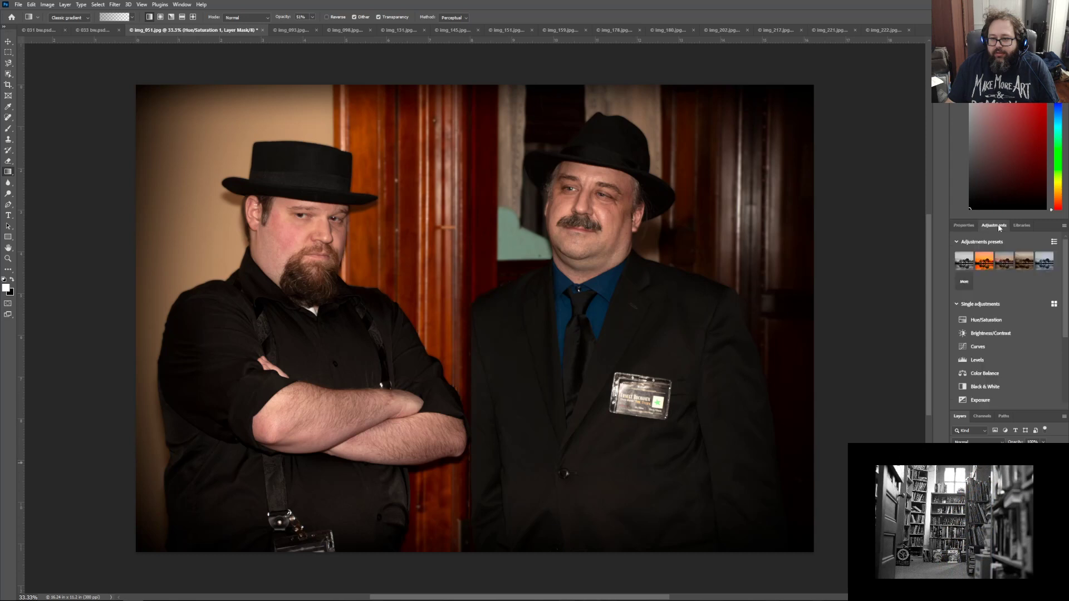
click(989, 333)
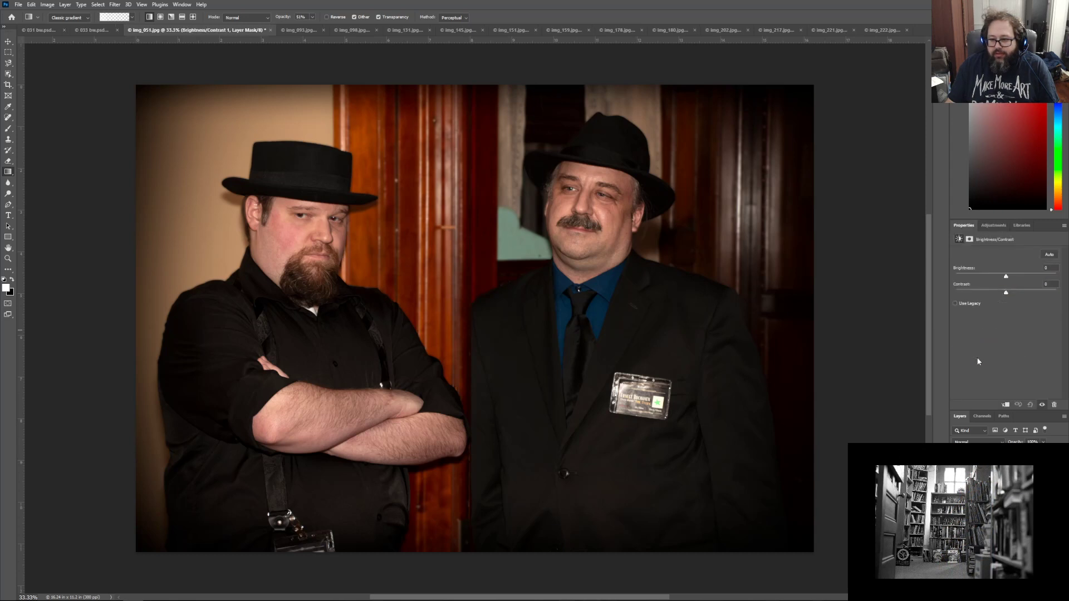
mouse_move(1006, 294)
mouse_down()
mouse_move(1036, 293)
mouse_move(982, 293)
mouse_move(1009, 290)
mouse_up()
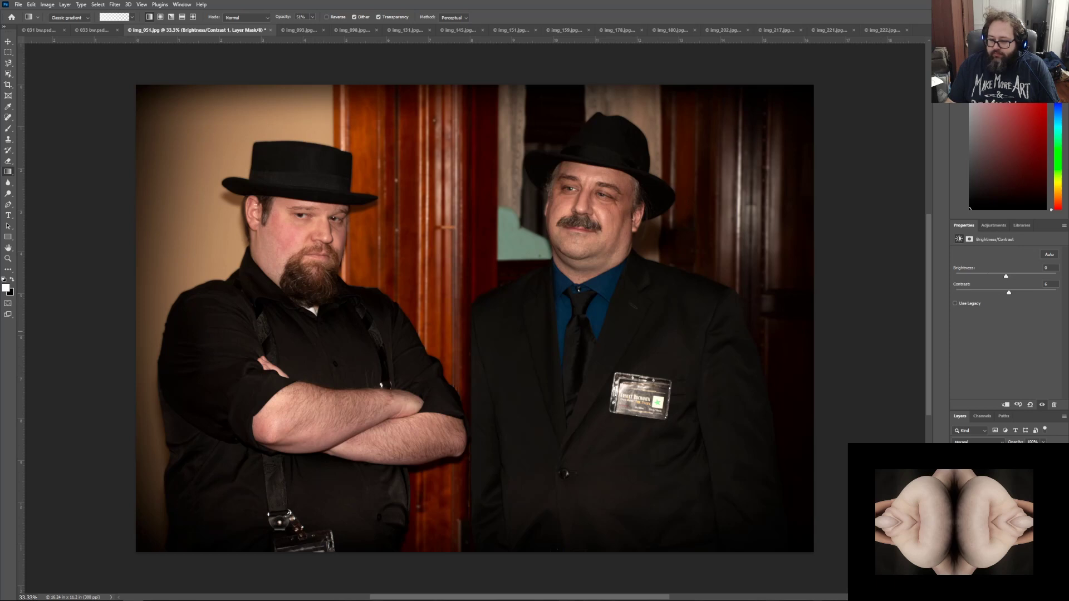
Step: Save the colour version as 051.psd in Photoshop format with Maximize Compatibility on
click(18, 5)
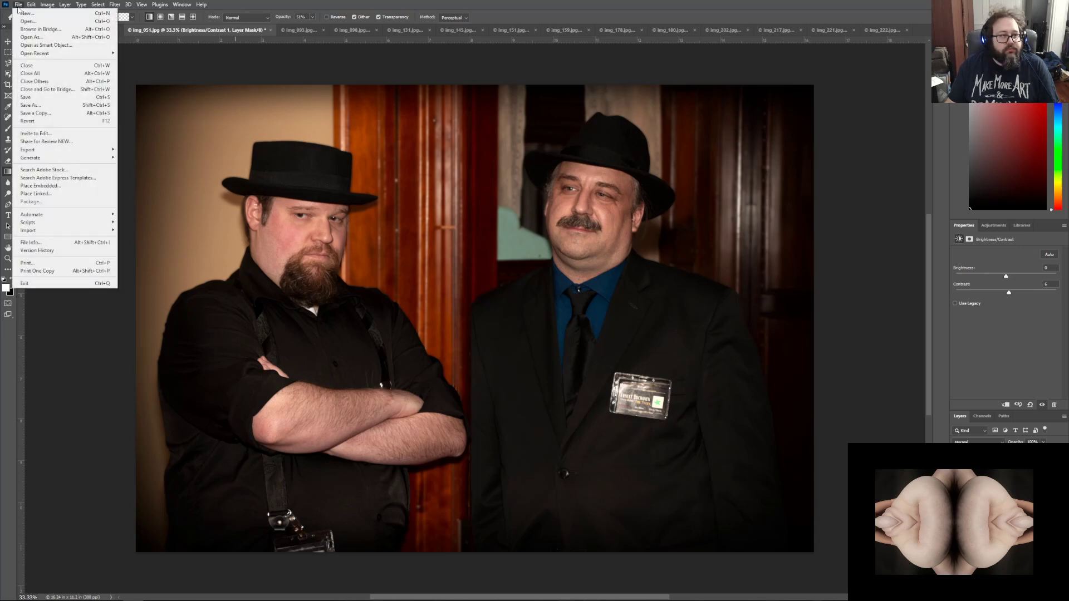
click(32, 106)
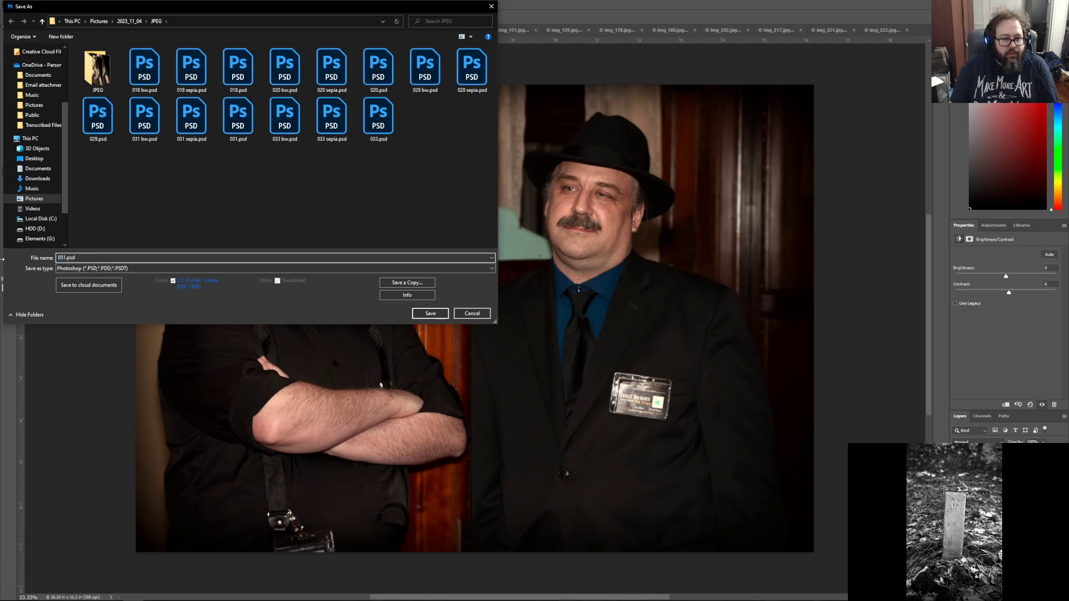
key(Return)
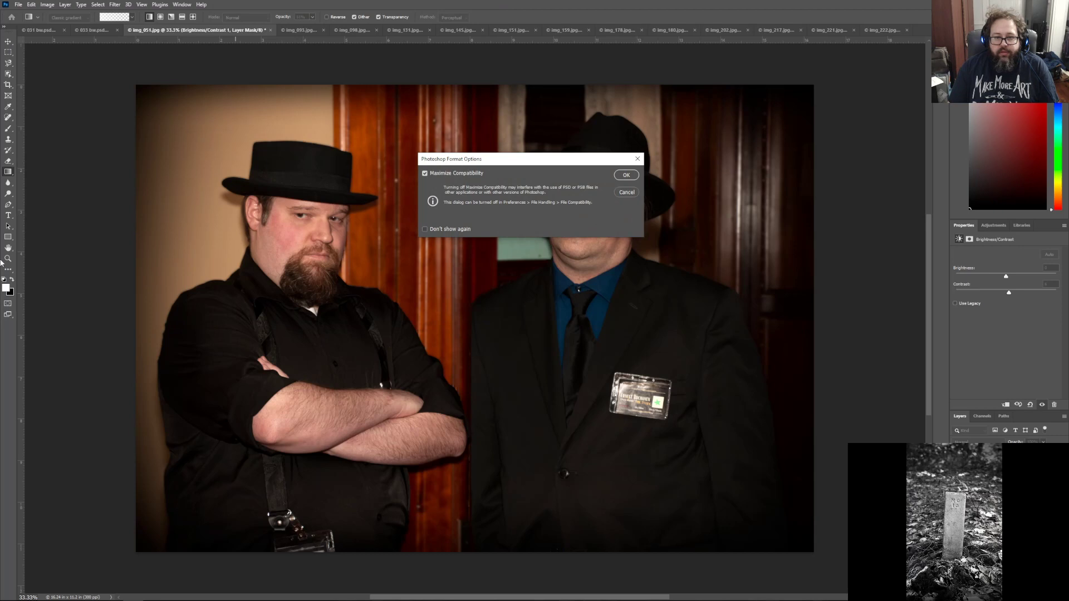
key(Return)
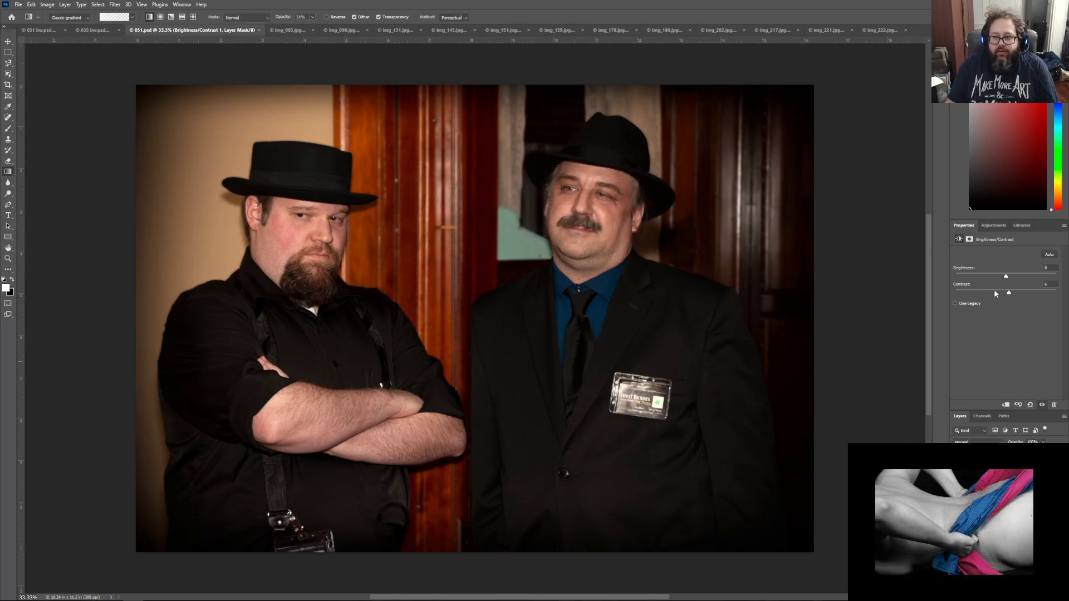
Step: Add a Hue/Saturation adjustment layer and apply the Sepia preset to it
click(989, 226)
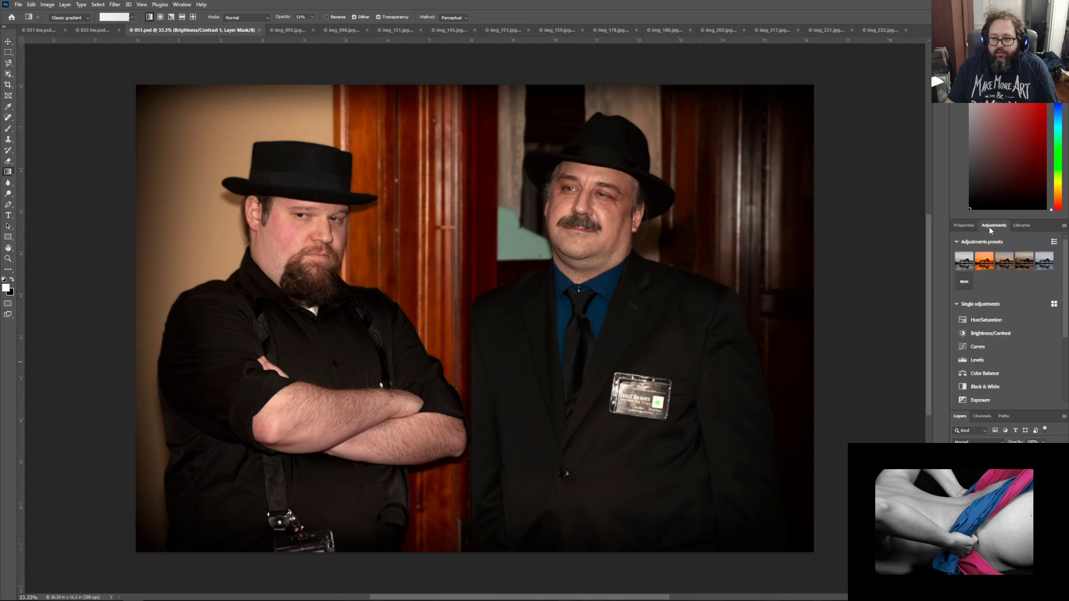
click(978, 315)
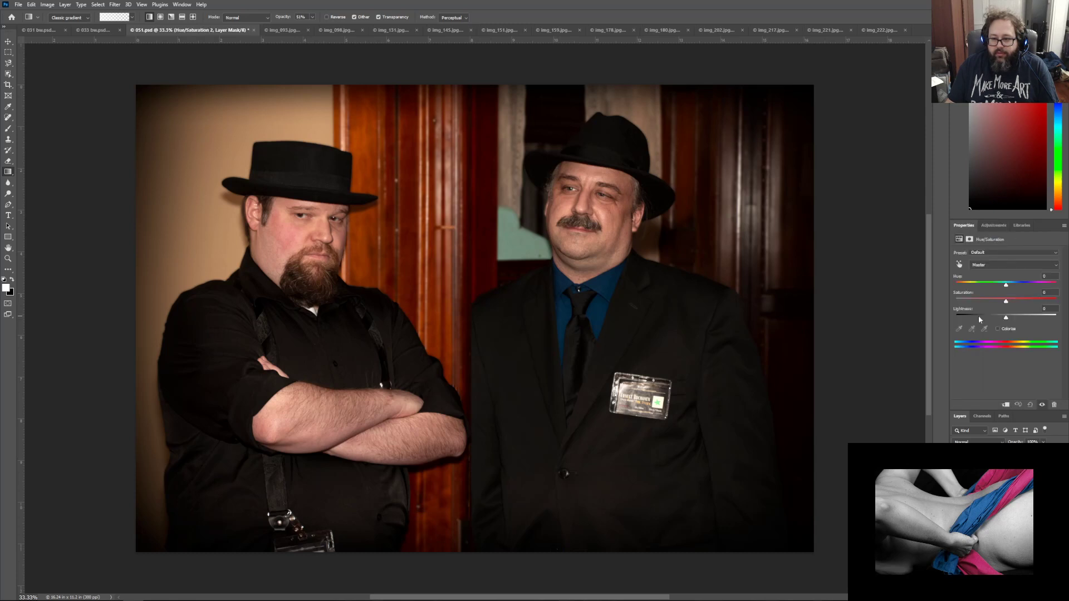
click(995, 253)
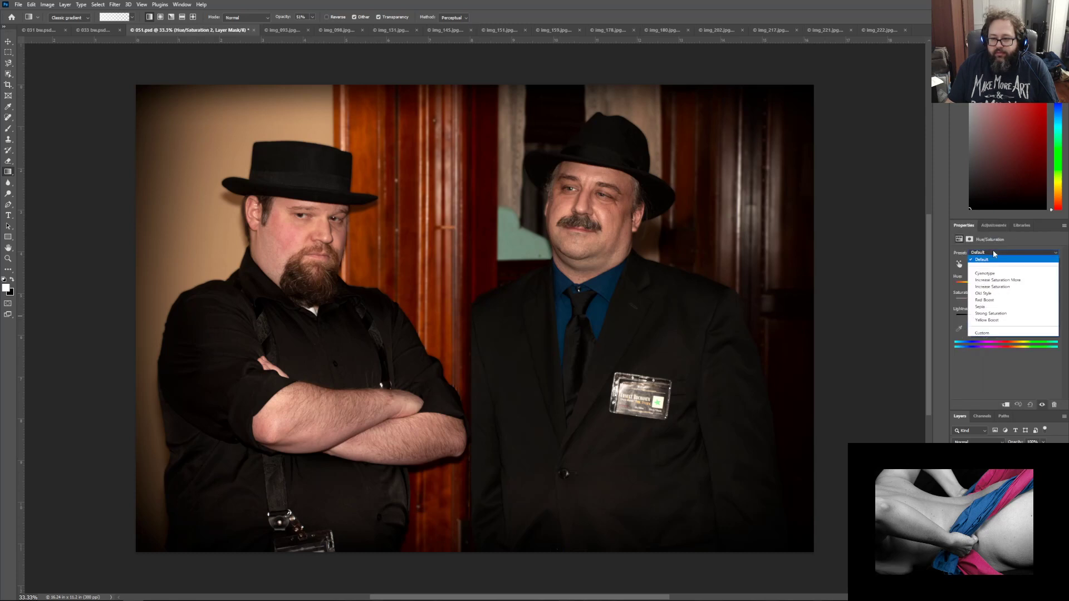
click(992, 306)
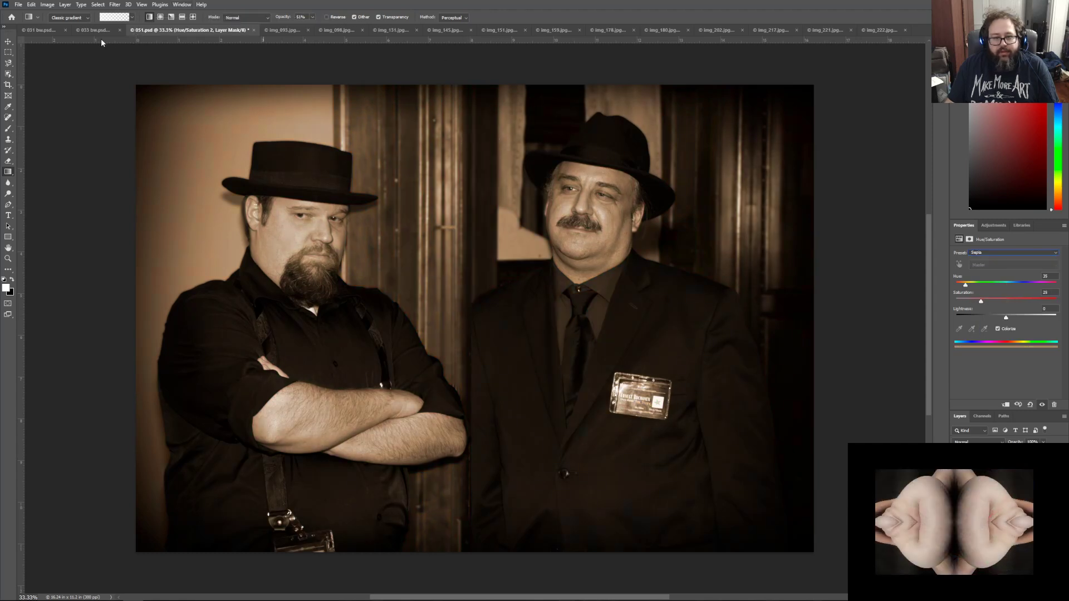
Step: Save the sepia version as a separate Photoshop file named 051 sepia.psd
click(22, 5)
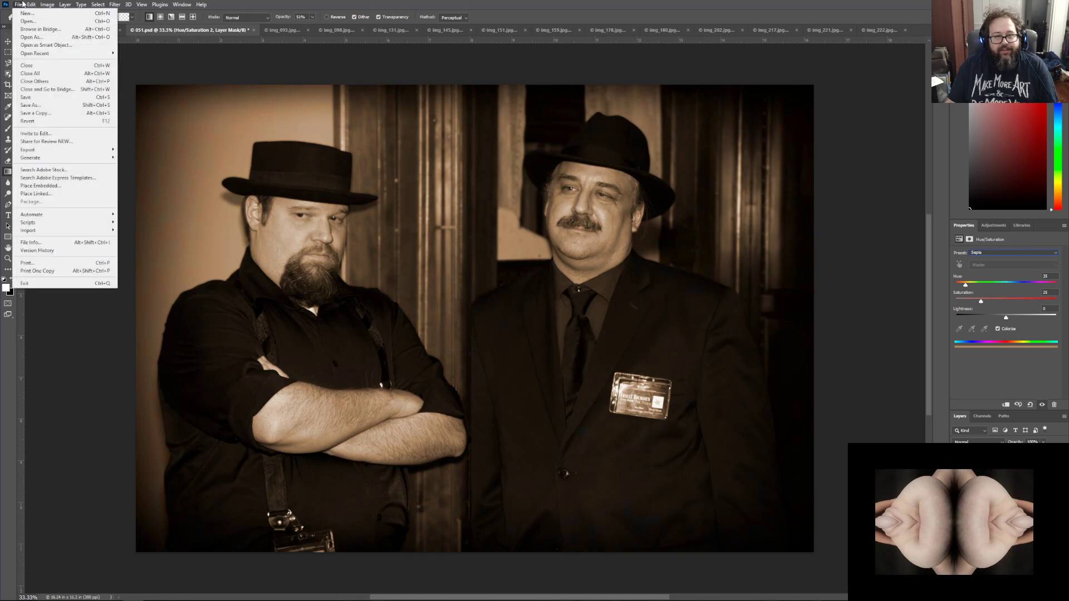
click(60, 107)
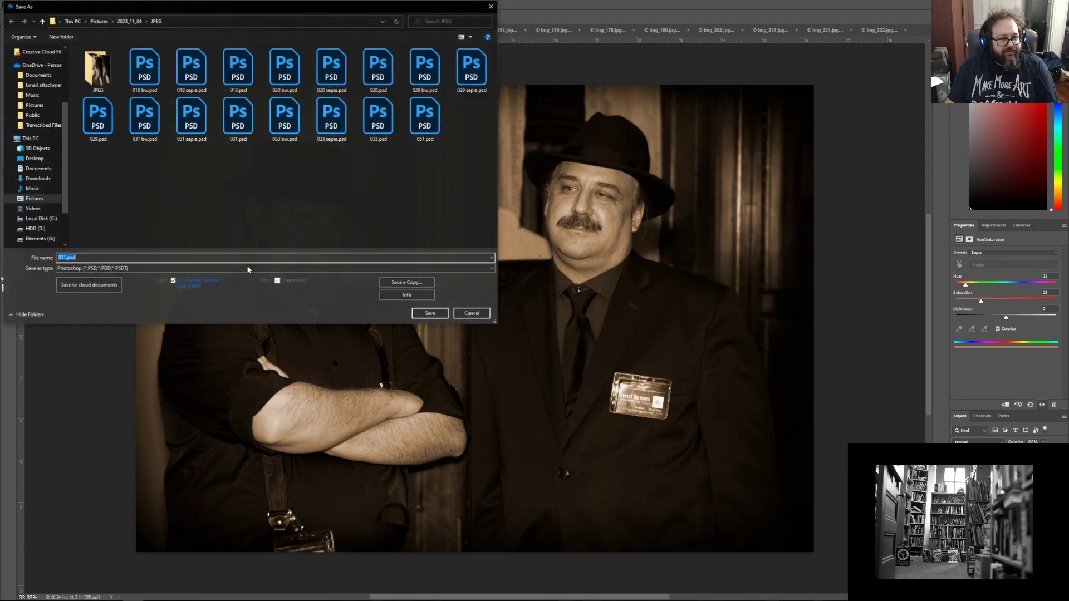
click(65, 258)
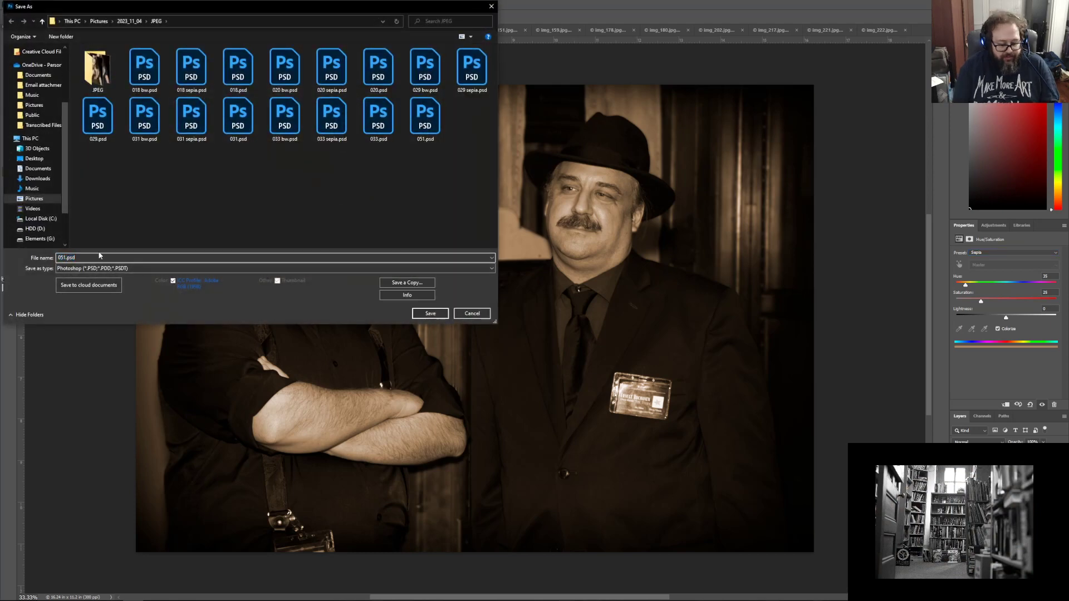
text(sepia)
key(Return)
key(Return)
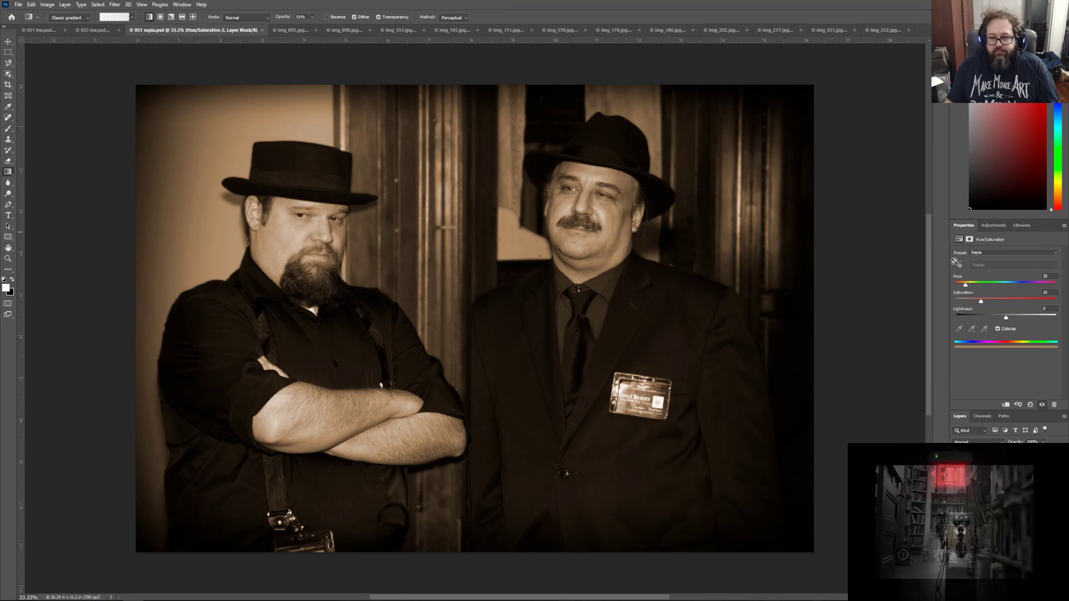
Step: Add a Black & White adjustment layer with the Maximum Black preset, and raise Reds to about 63 and Yellows to about 42
click(989, 227)
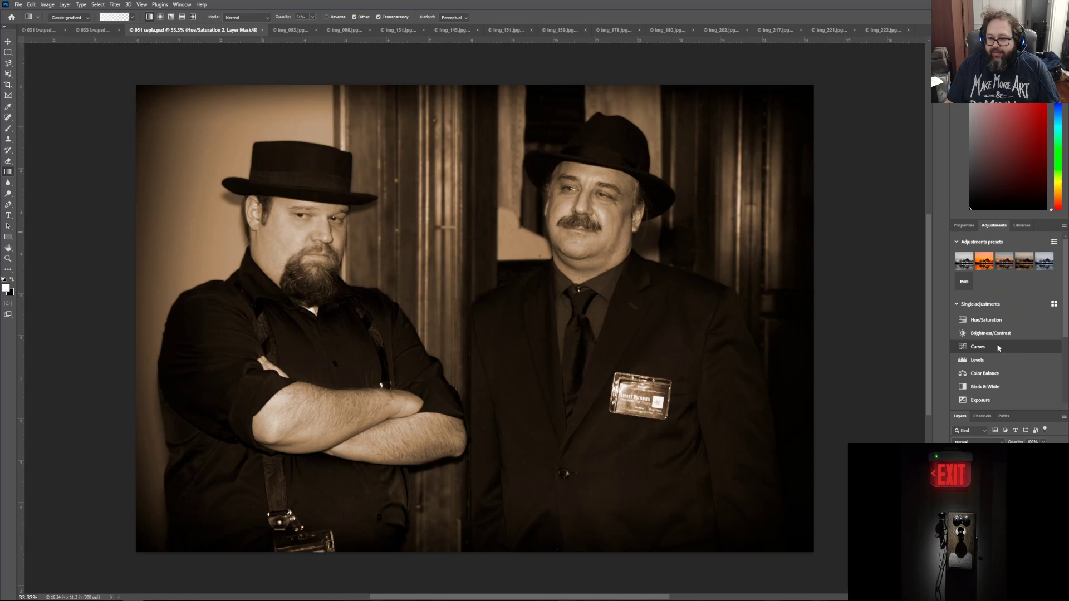
click(999, 386)
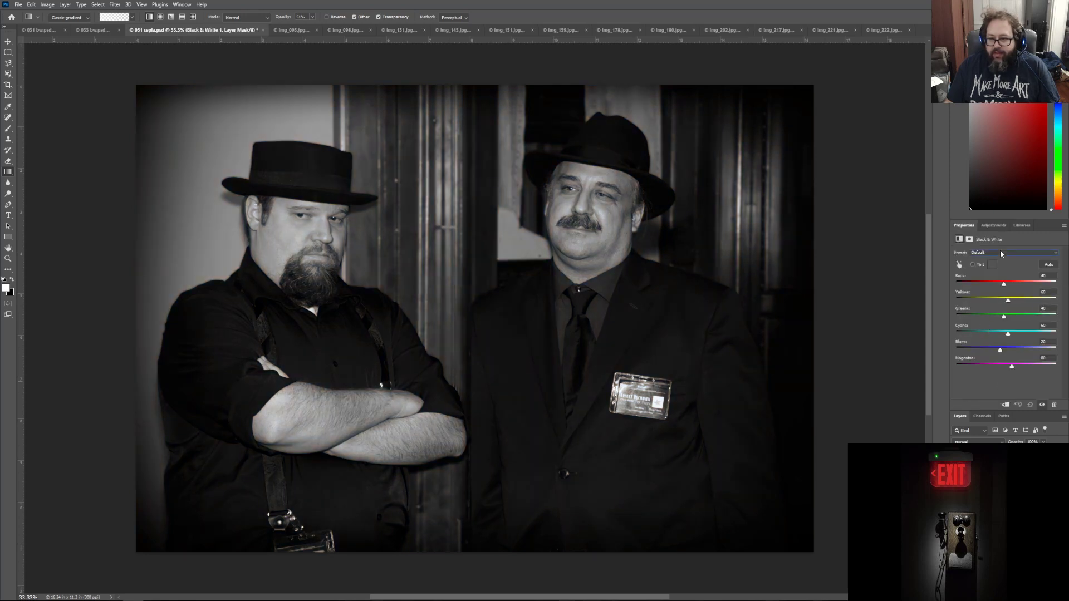
click(1000, 249)
click(1004, 320)
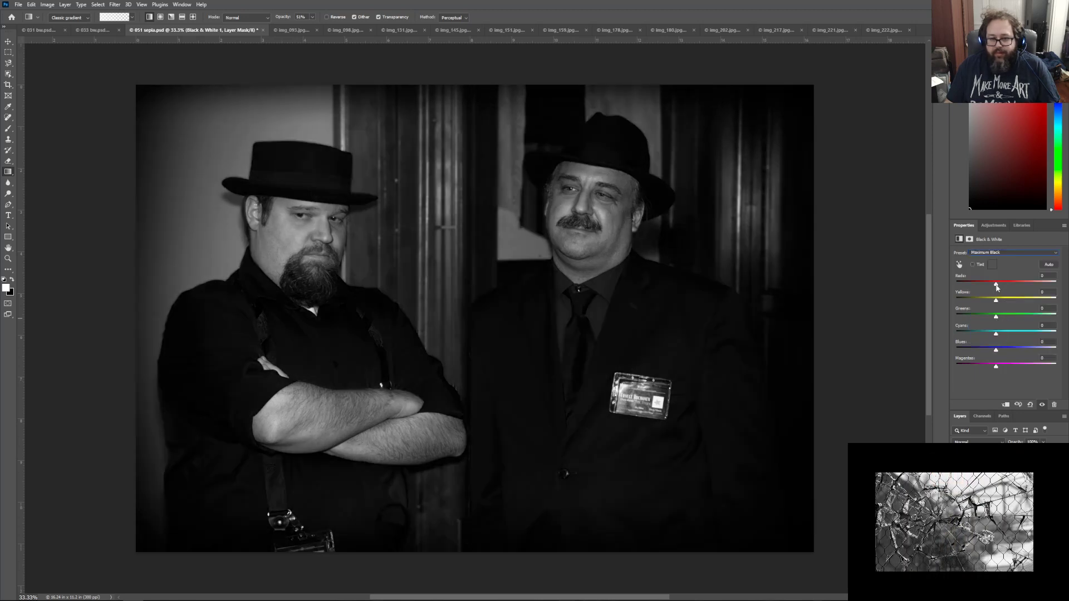
drag(997, 285, 1009, 288)
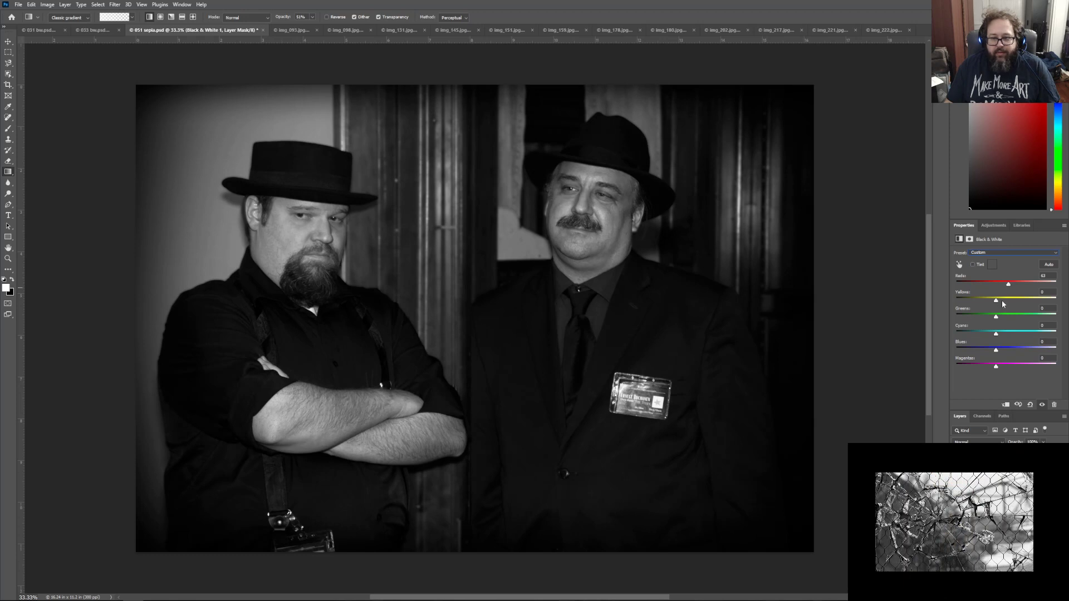
drag(999, 301, 1003, 302)
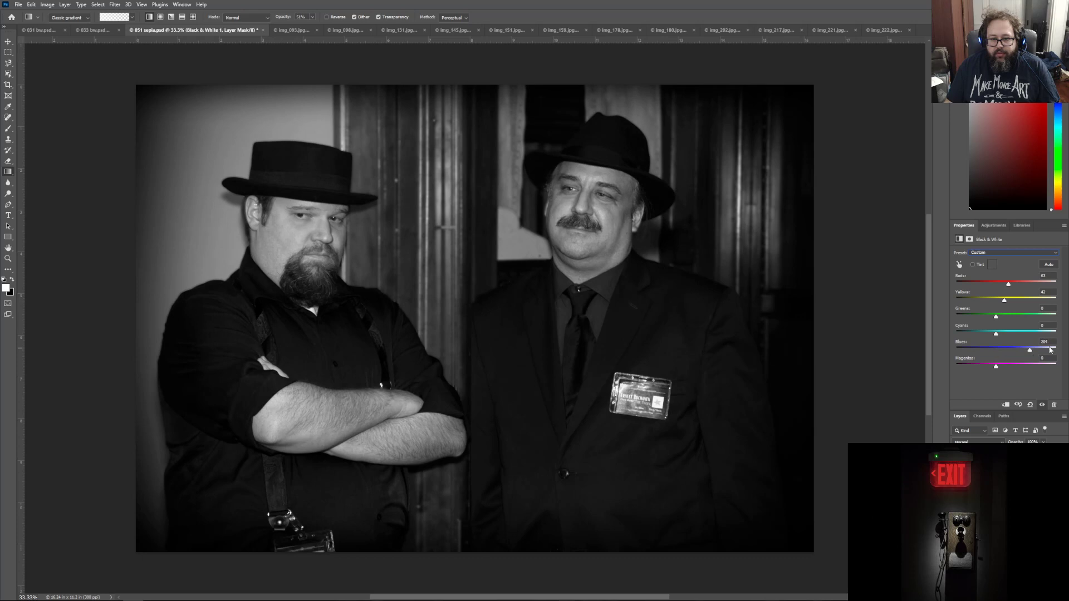
Step: Try different Blues and Cyans strengths in the Black & White adjustment, settling Blues at about 163
drag(1050, 349, 987, 349)
text(0)
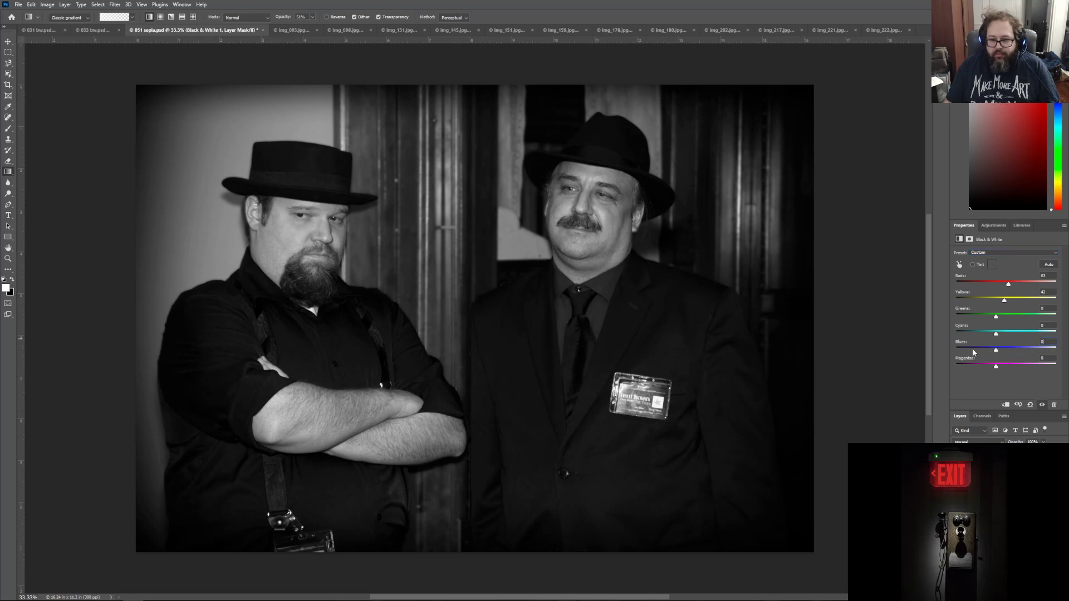
drag(996, 336, 1040, 335)
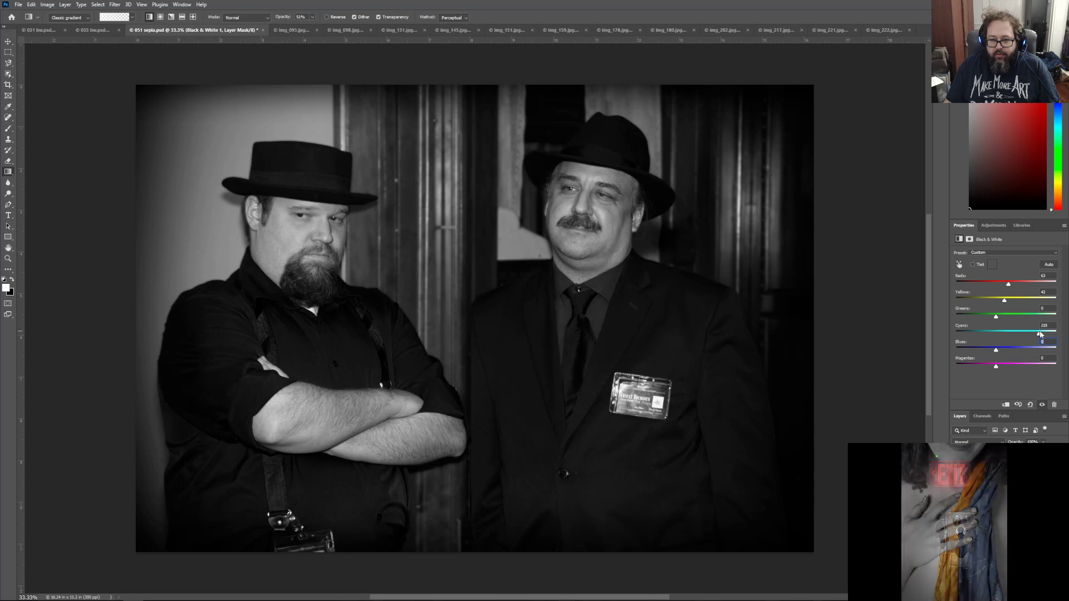
drag(954, 334, 1017, 335)
drag(933, 335, 1058, 333)
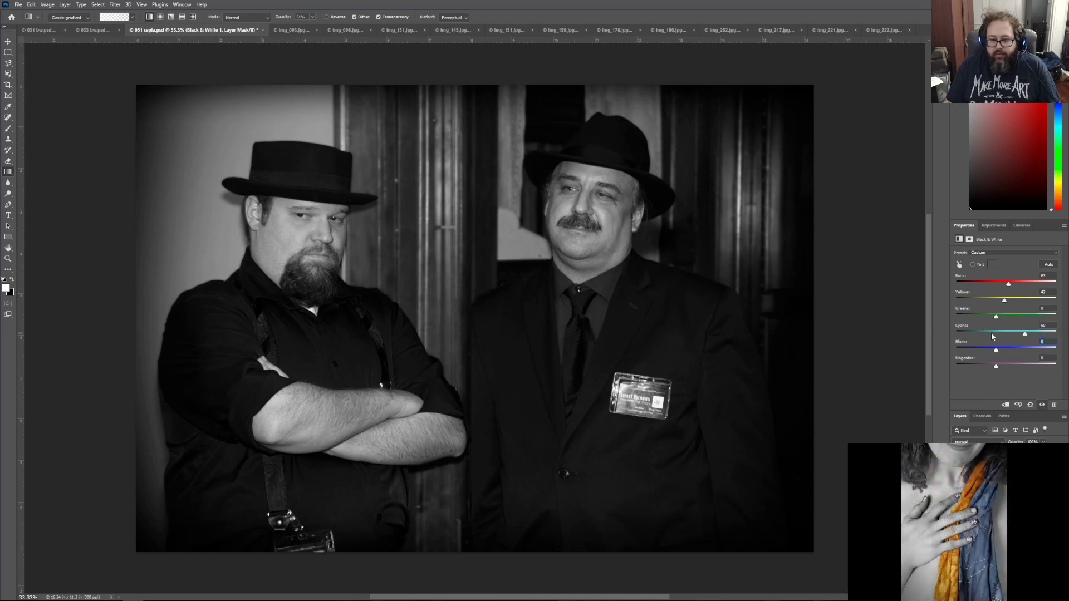
drag(993, 336, 956, 333)
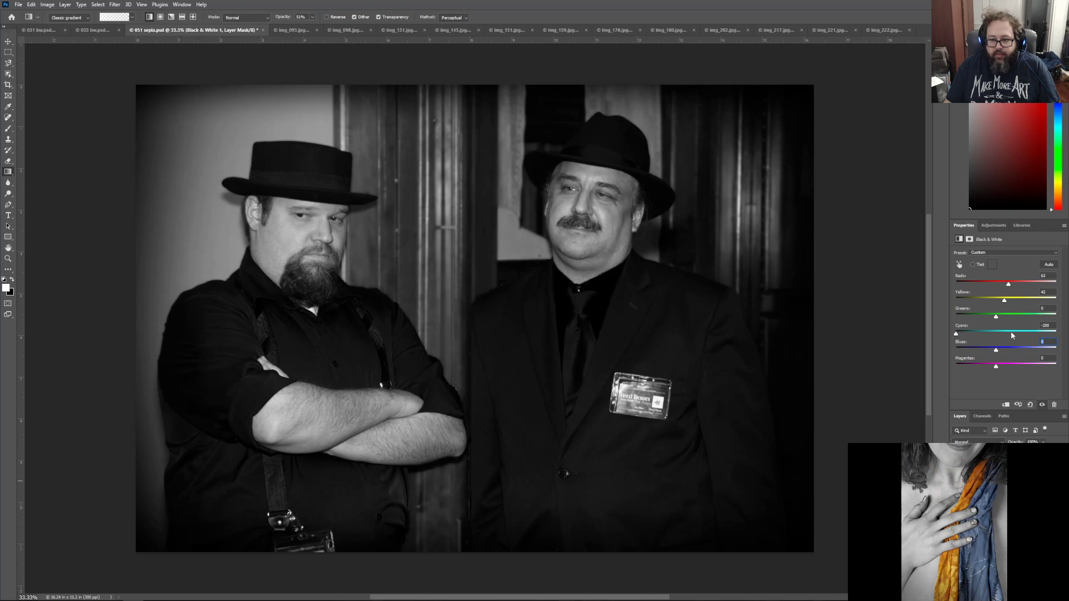
drag(1056, 324, 1006, 335)
text(0)
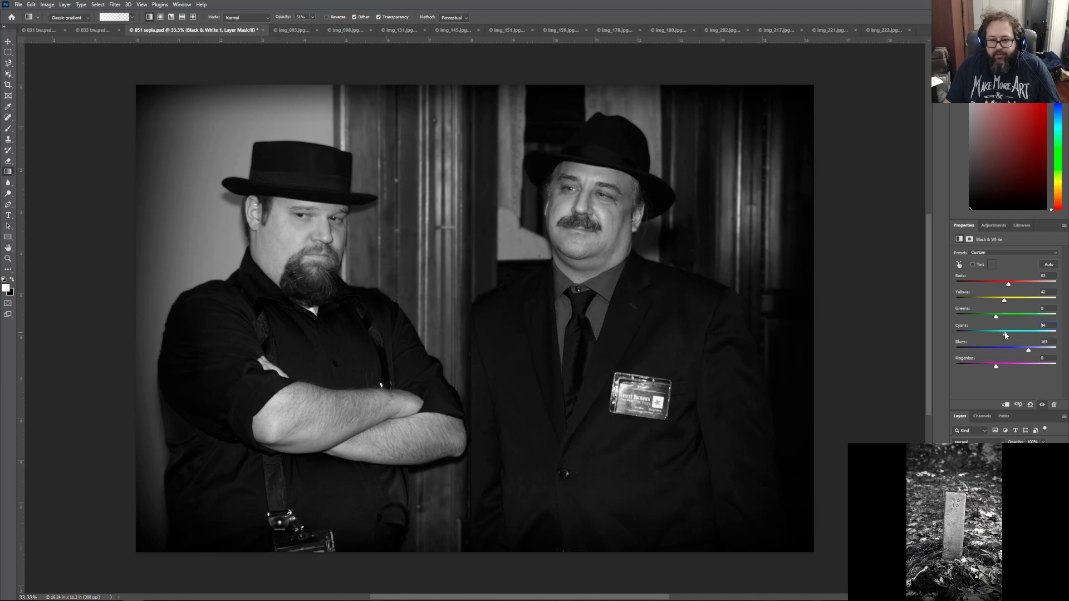
Step: Compare the photo with the Black & White layer hidden and shown, and set its Cyans to 0
click(956, 466)
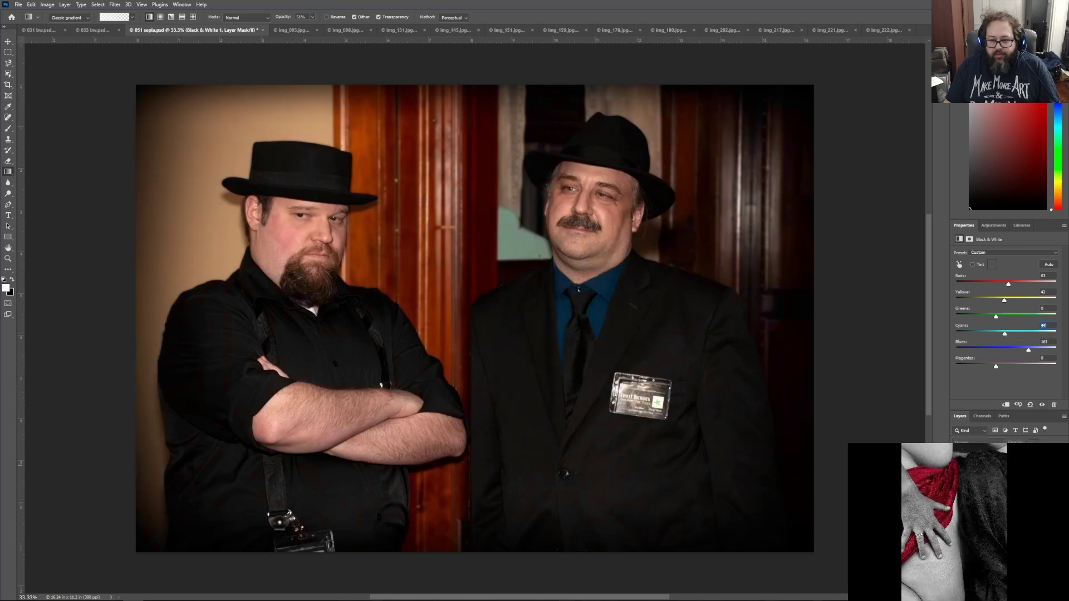
click(956, 466)
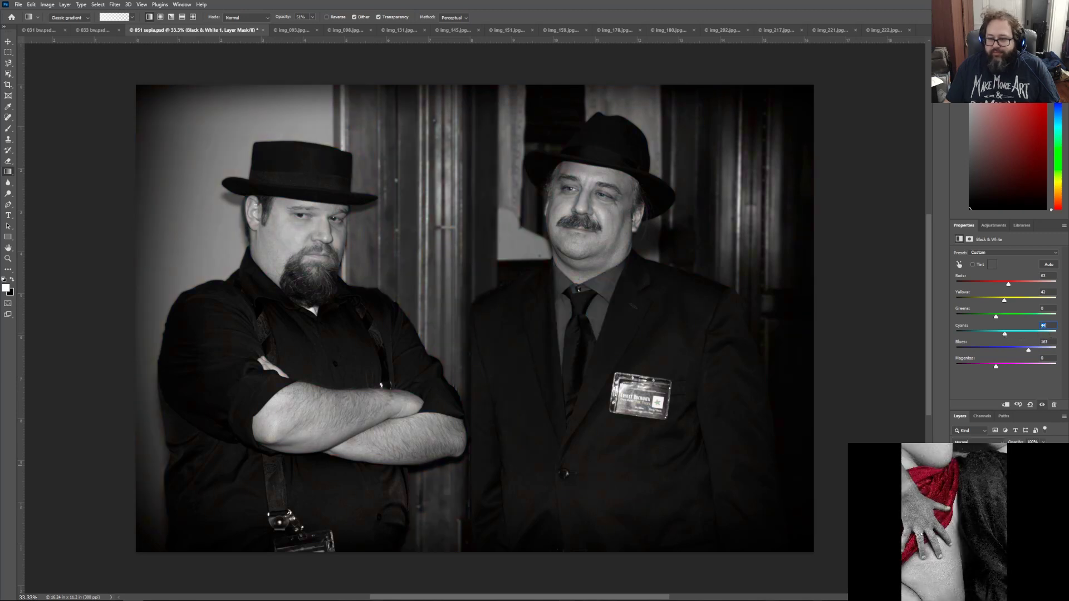
click(956, 466)
click(956, 465)
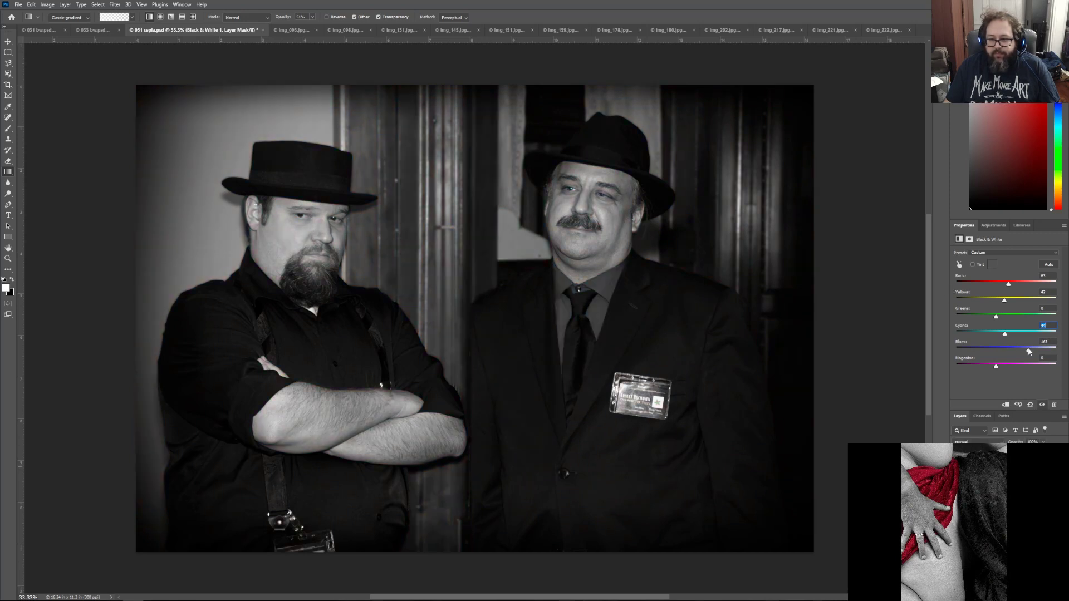
text(0)
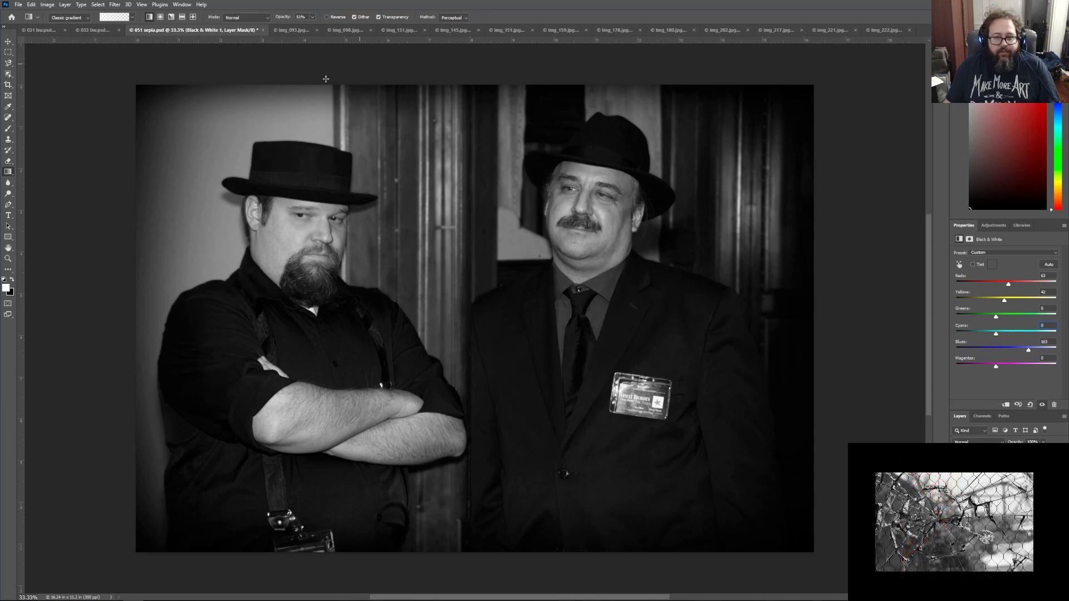
Step: Save the black-and-white version as a separate Photoshop file named 051 bw.psd
click(18, 6)
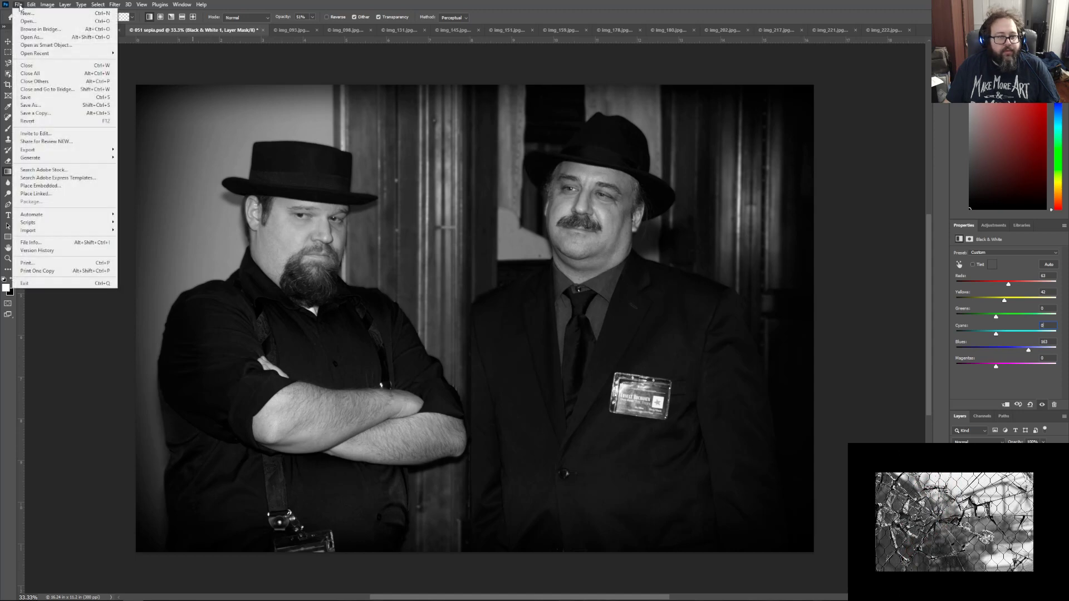
click(27, 106)
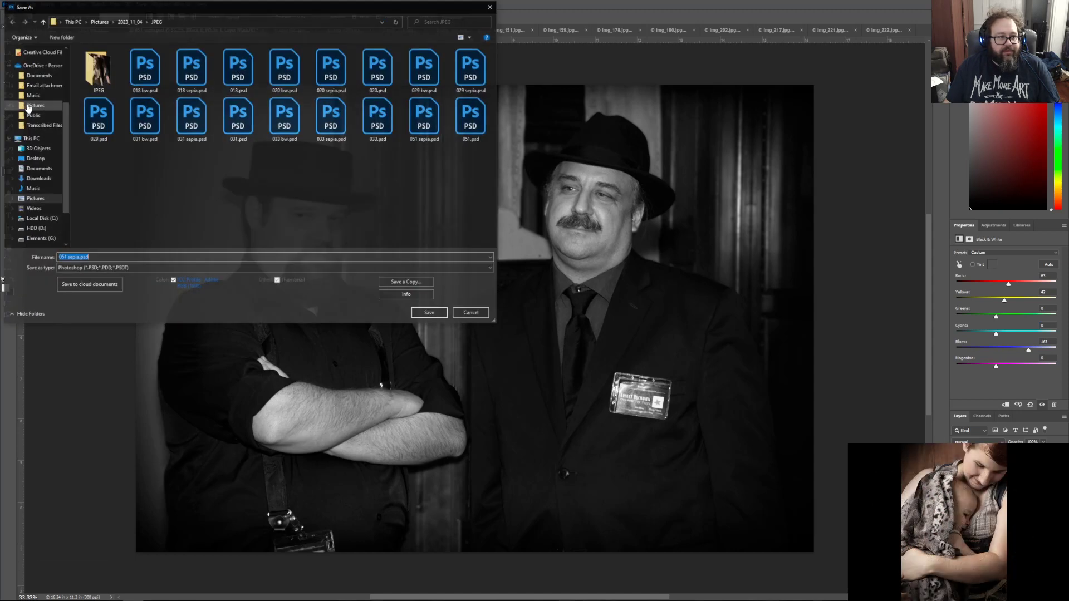
click(73, 258)
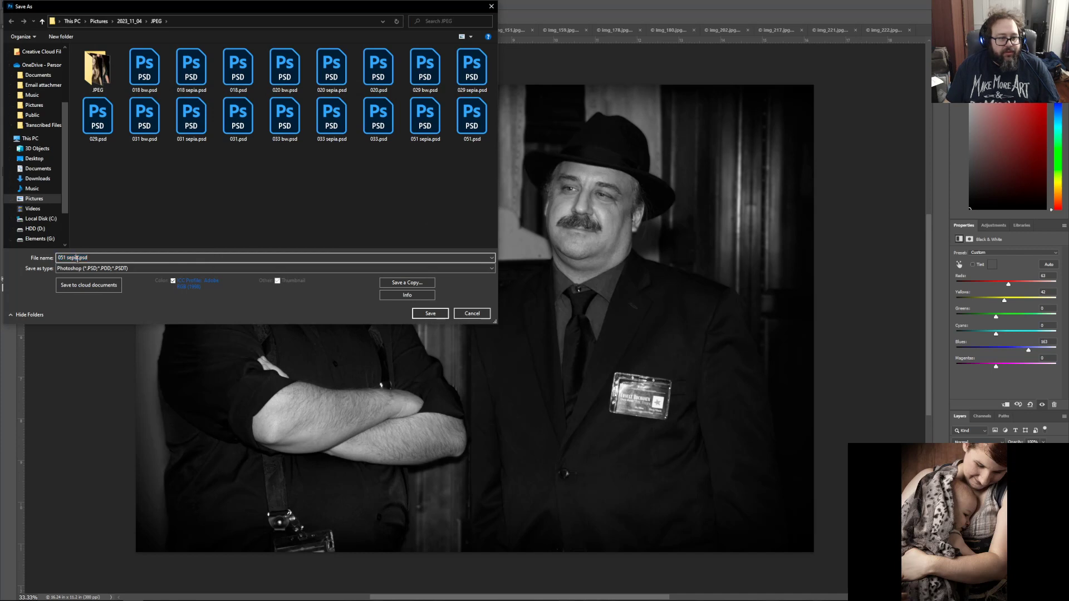
key(BackSpace)
key(BackSpace)
key(BackSpace)
key(BackSpace)
key(BackSpace)
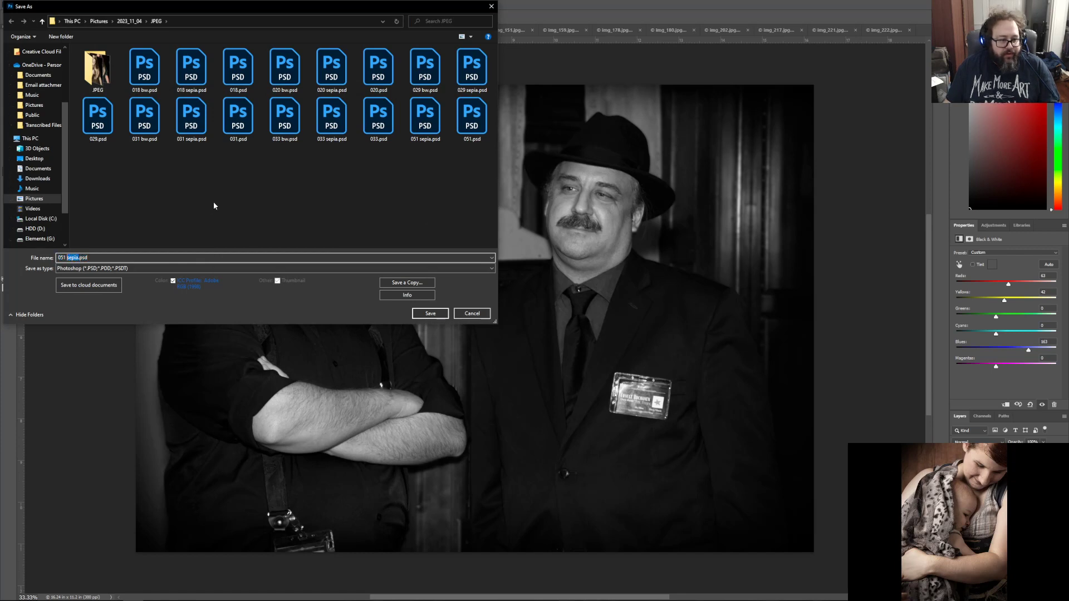
text(bw)
key(Return)
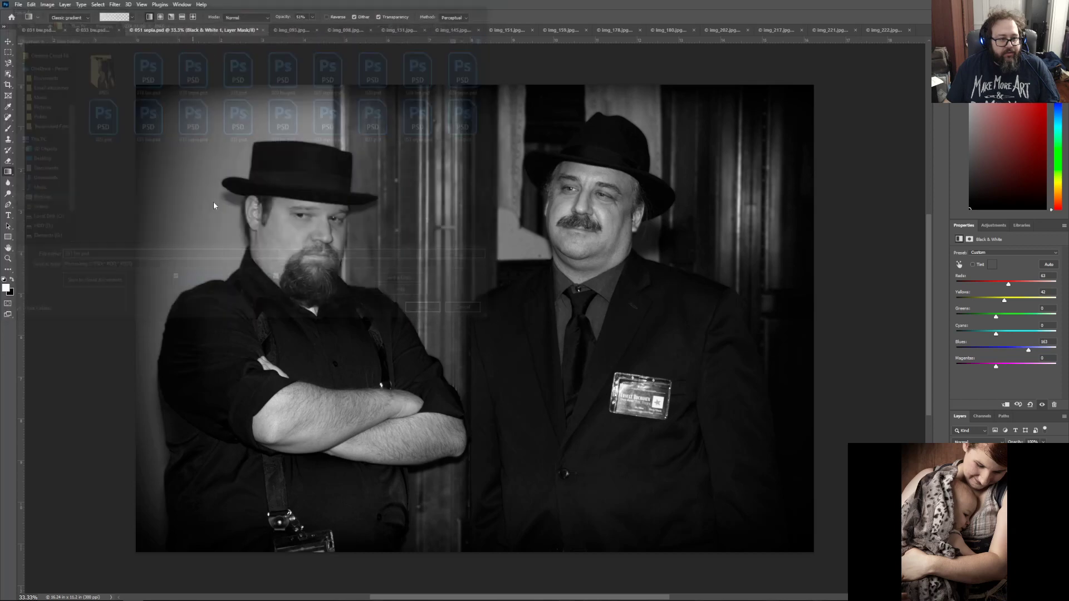
key(Return)
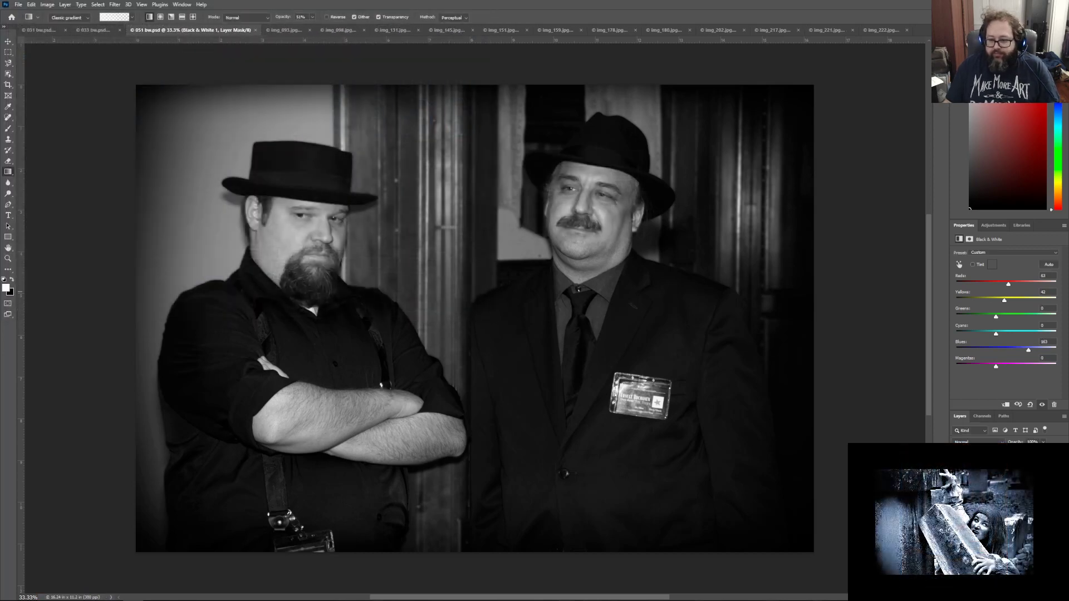
Step: Try the High Contrast Blue Filter and High Contrast Red Filter presets on the Black & White layer
click(1004, 251)
click(1010, 294)
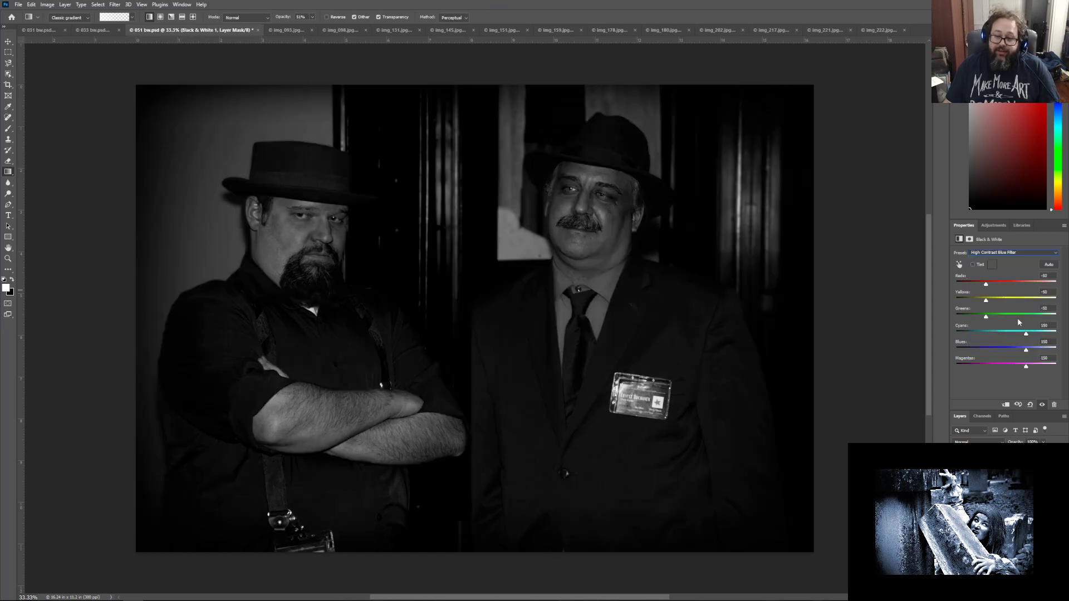
click(1015, 253)
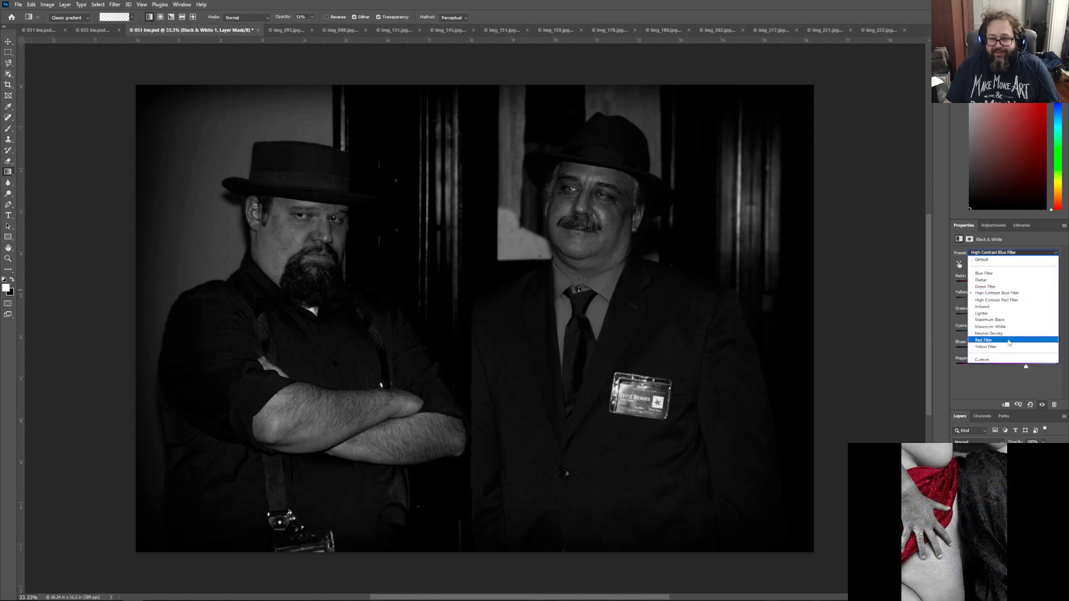
click(997, 300)
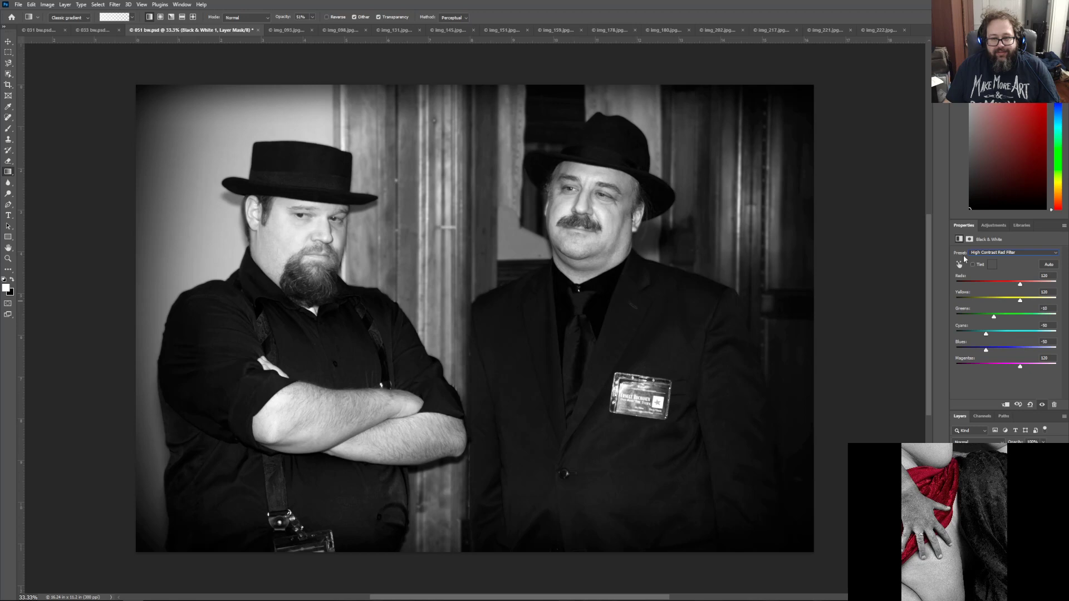
click(1001, 254)
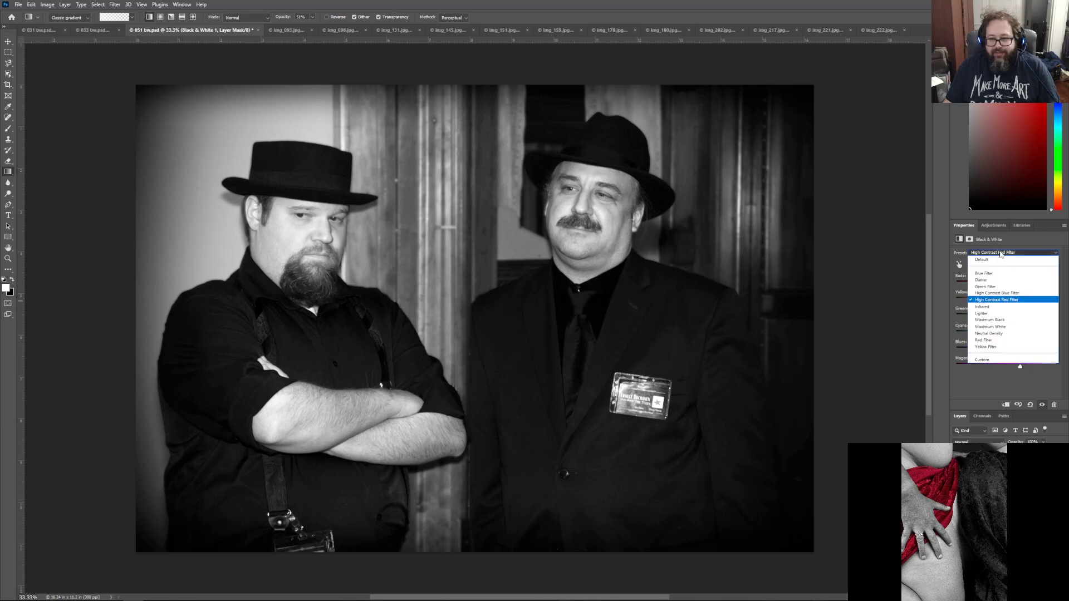
Step: Switch to the open photo of three women in a living room and duplicate its background layer
click(282, 32)
click(282, 32)
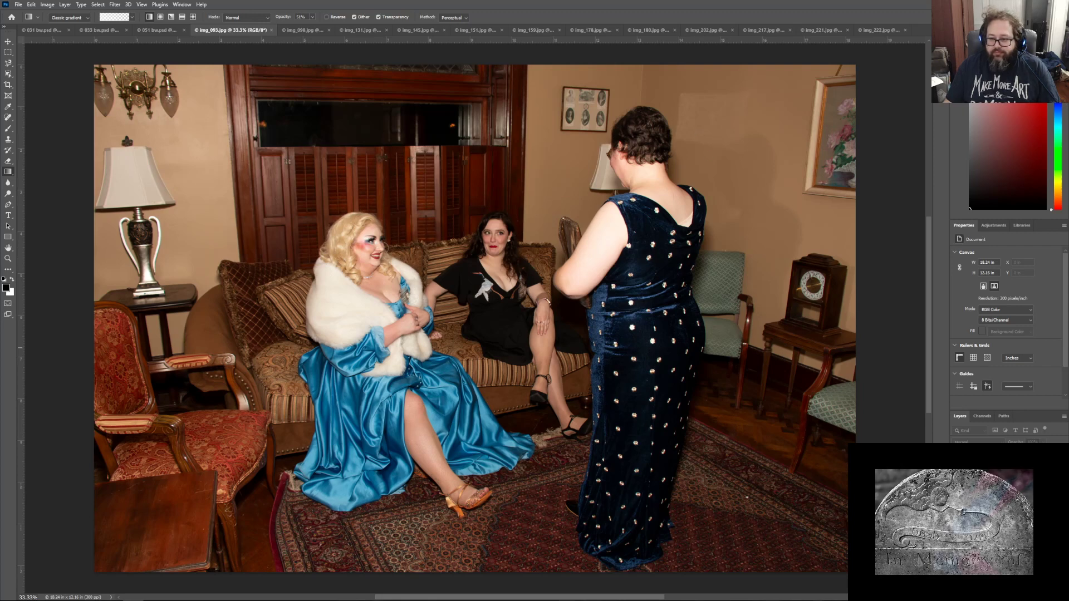
right_click(994, 468)
click(1016, 489)
click(600, 173)
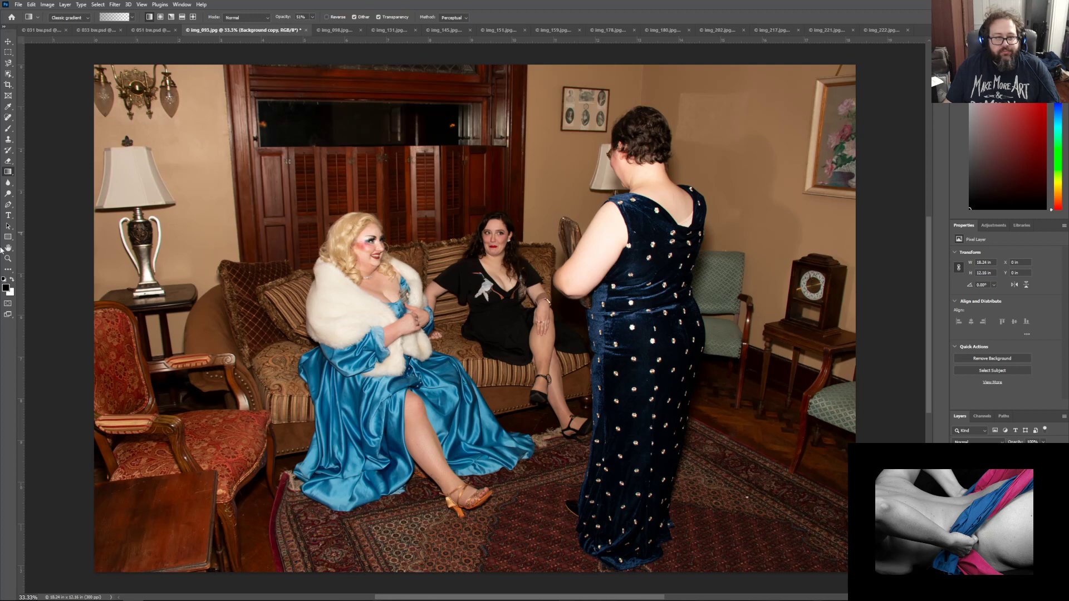
Step: Try cropping the lamp and red armchair side off the living-room photo, and undo the crop
click(8, 85)
drag(94, 319, 185, 333)
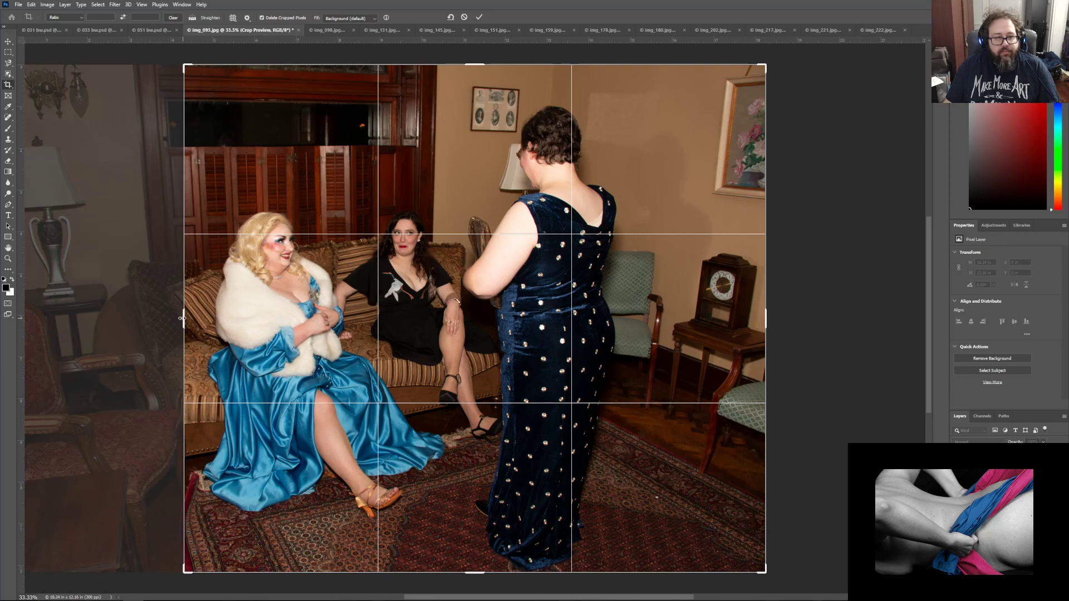
click(479, 17)
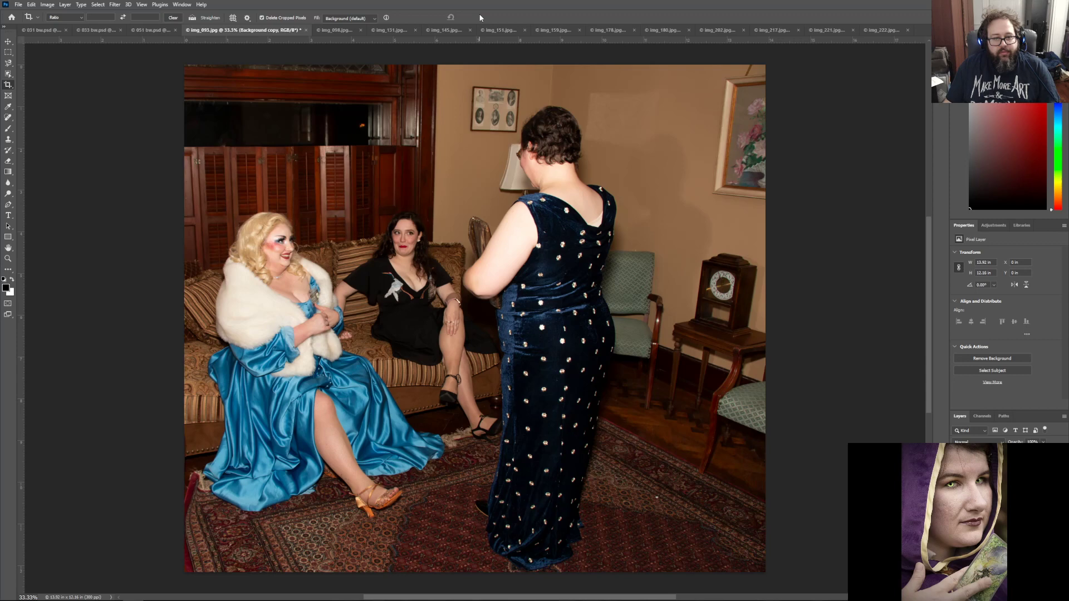
click(31, 5)
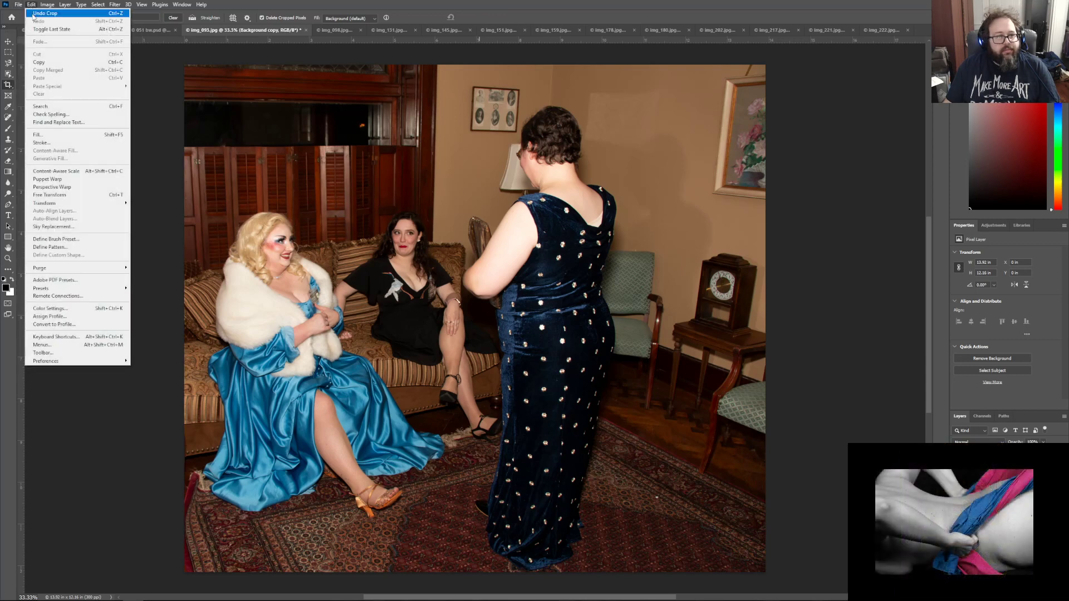
click(33, 14)
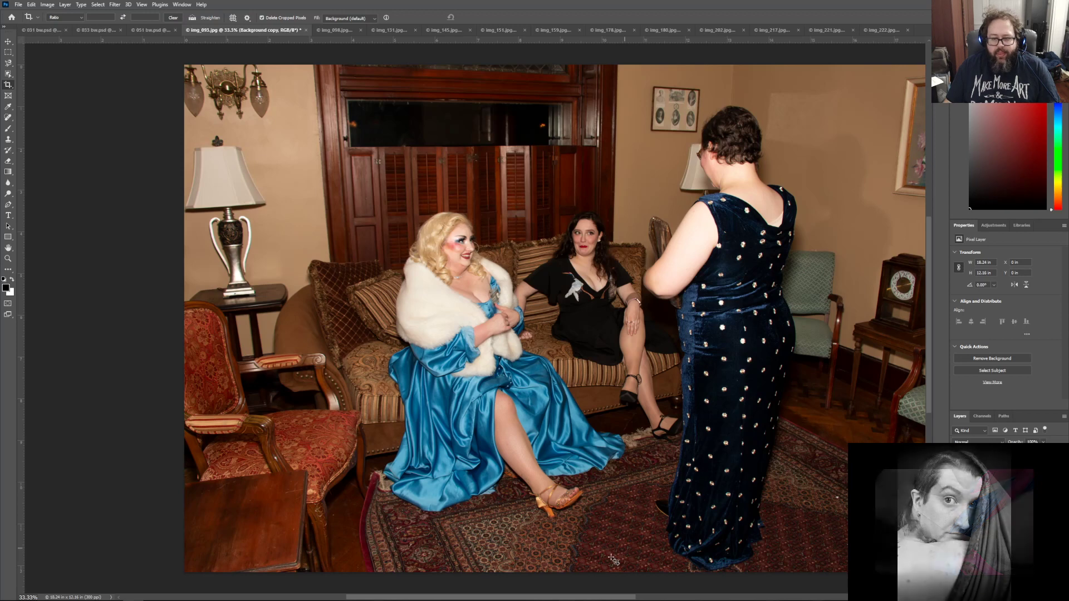
click(7, 259)
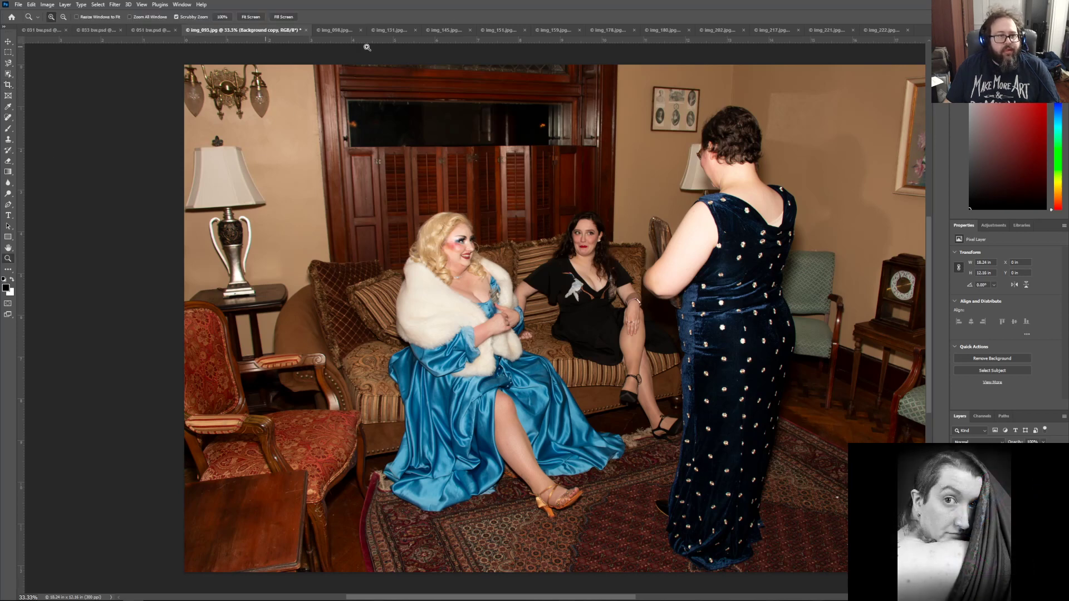
click(253, 18)
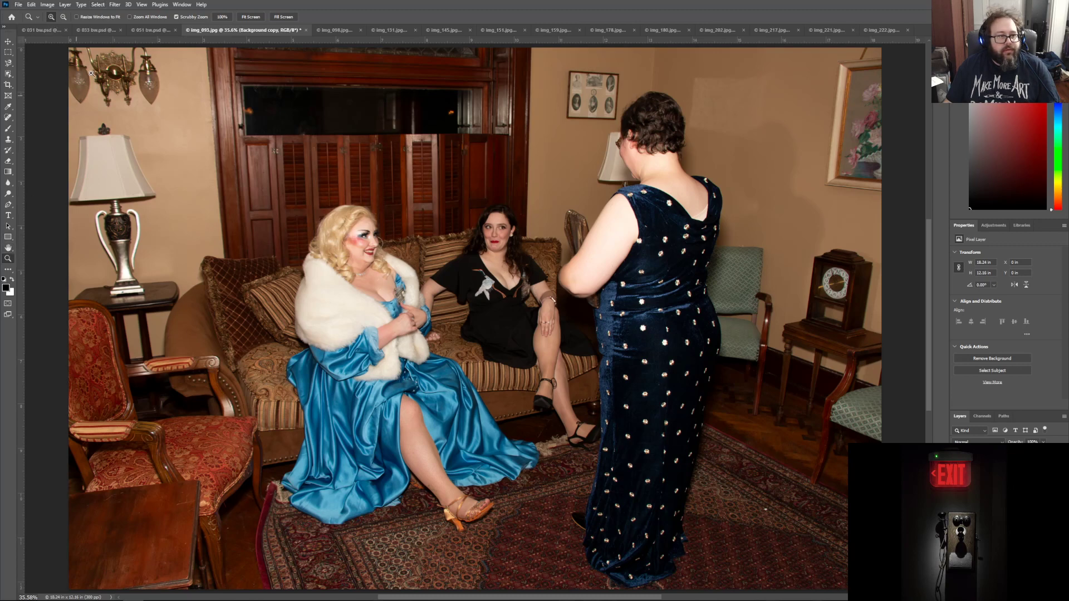
click(63, 17)
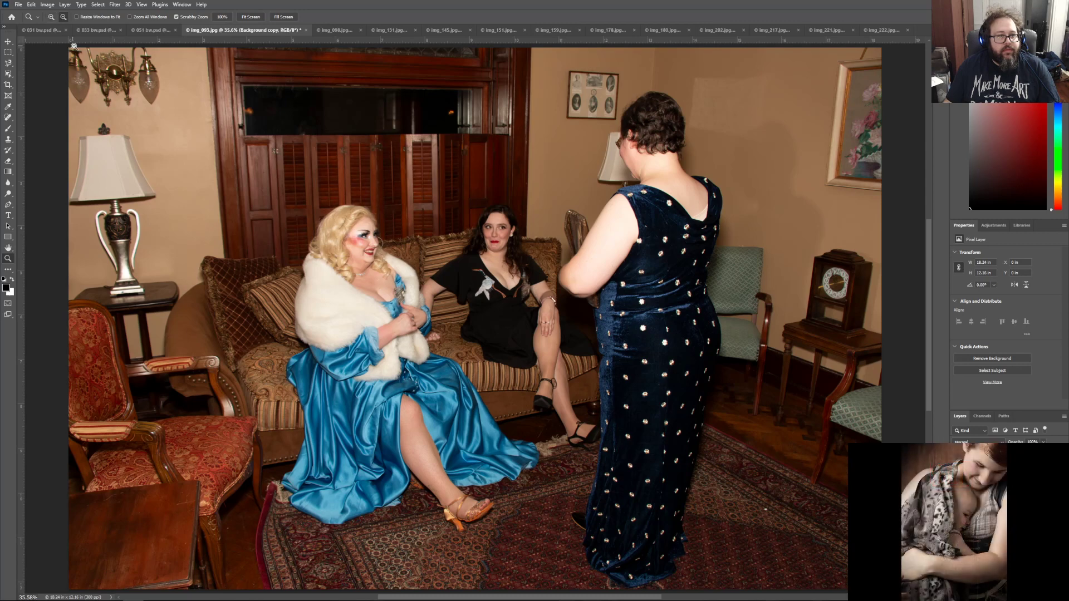
click(97, 76)
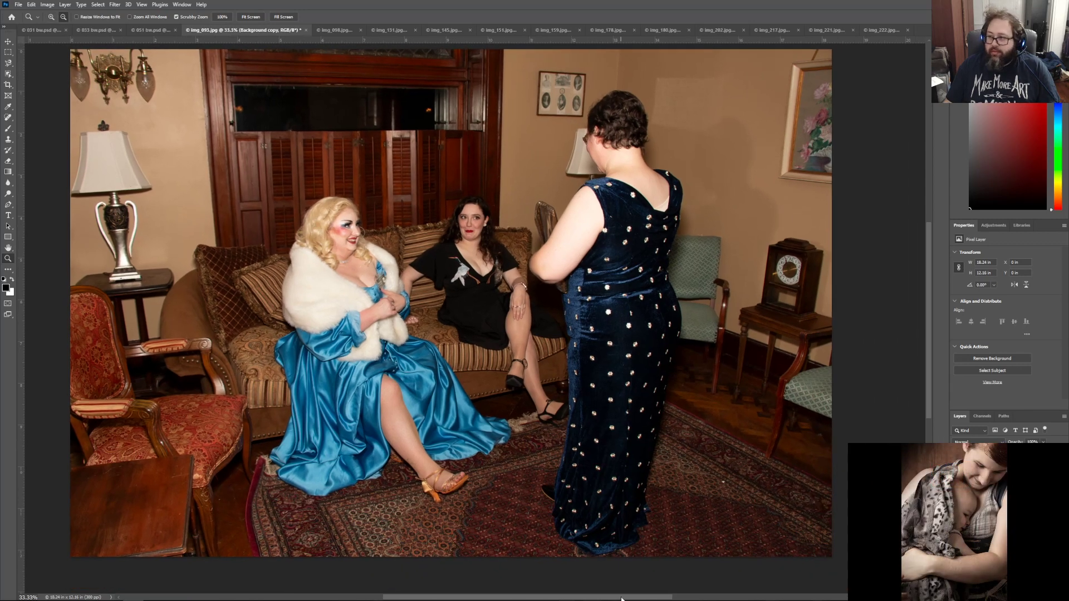
scroll(537, 452, up, 1)
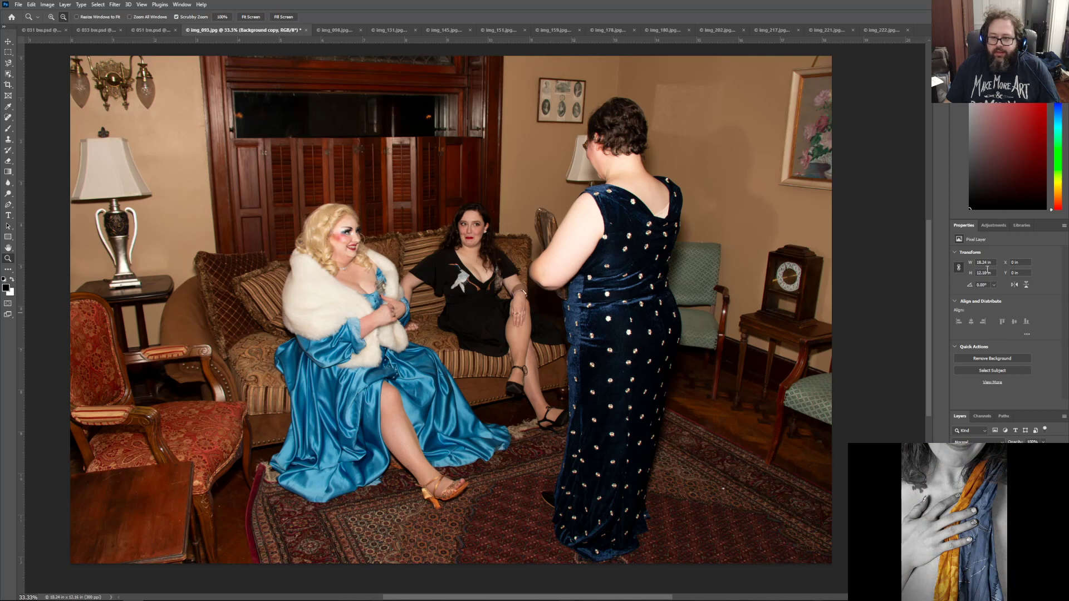
Step: Add a Curves adjustment layer above the background copy and set its blend mode to Multiply
click(1003, 223)
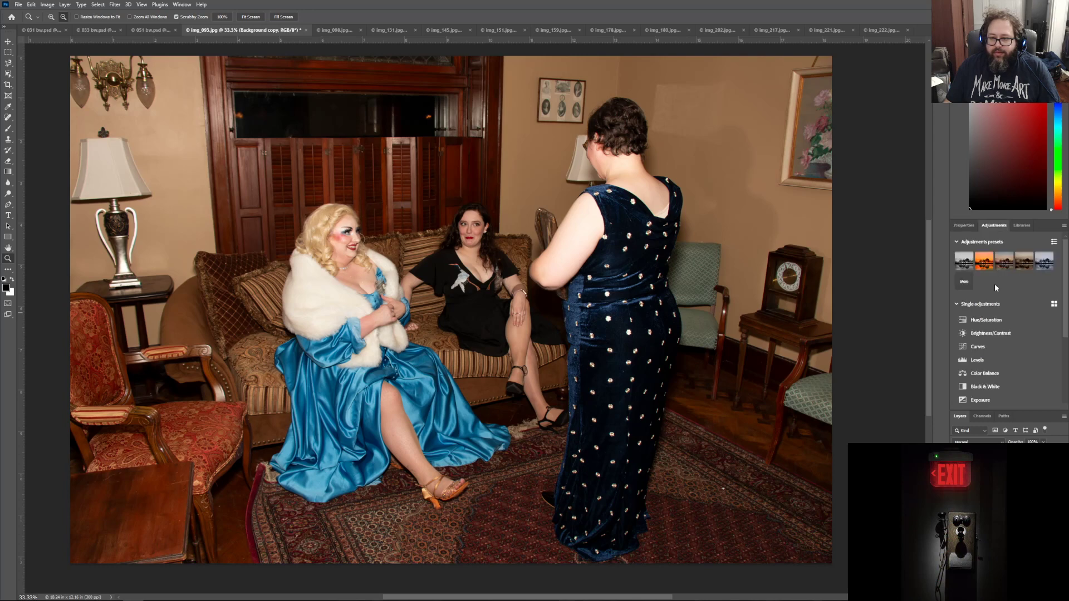
click(968, 228)
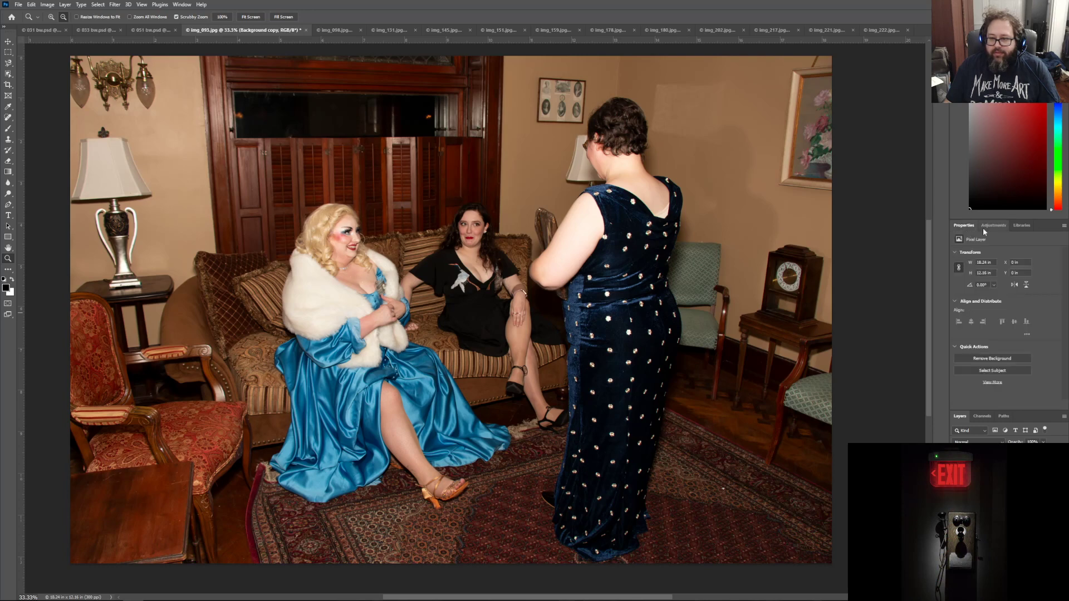
click(994, 227)
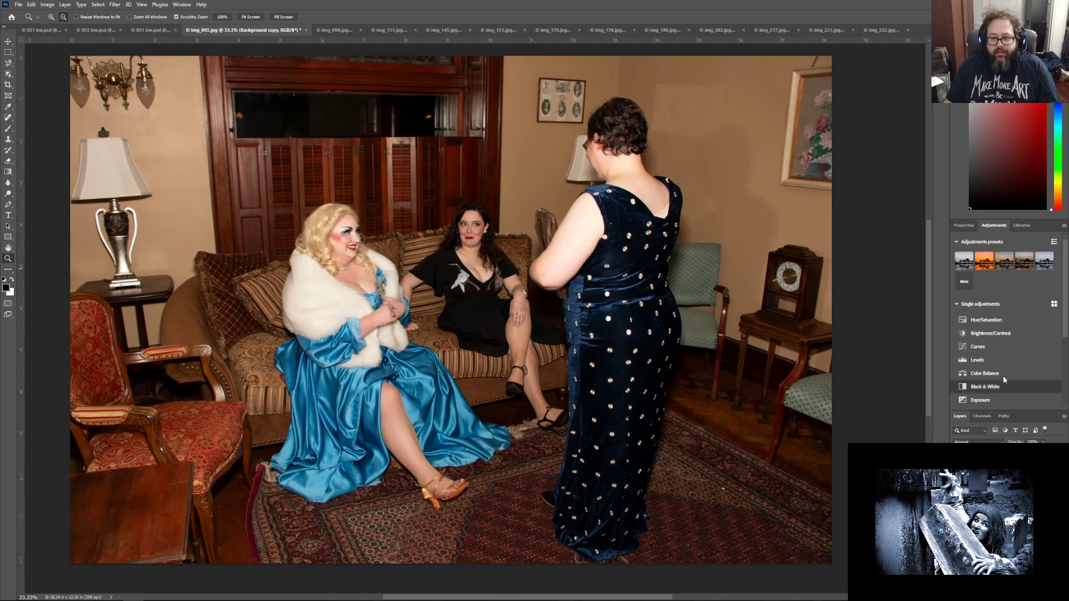
click(1000, 345)
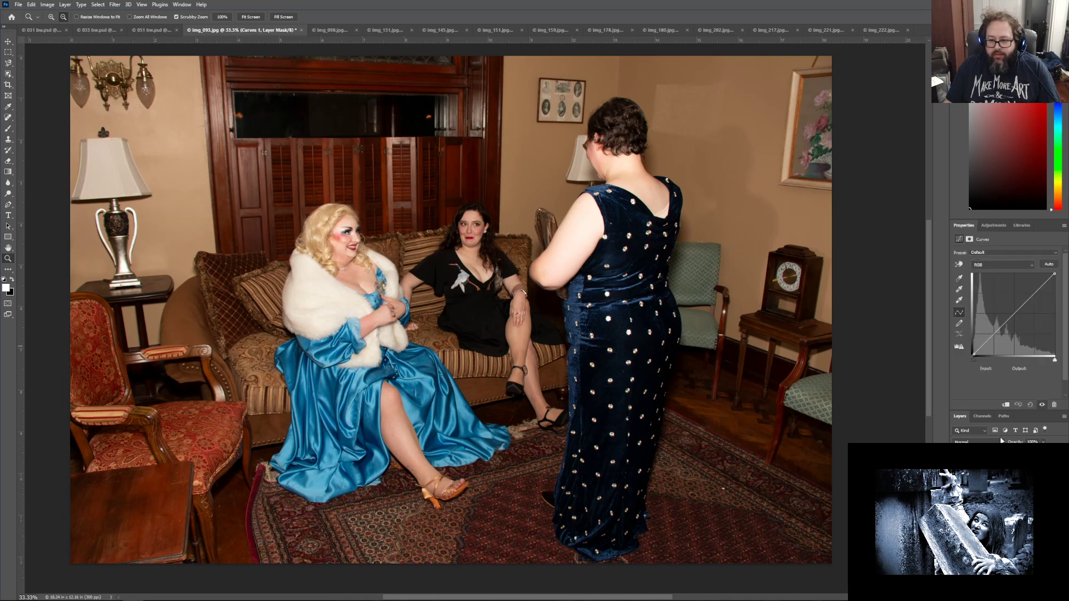
click(976, 441)
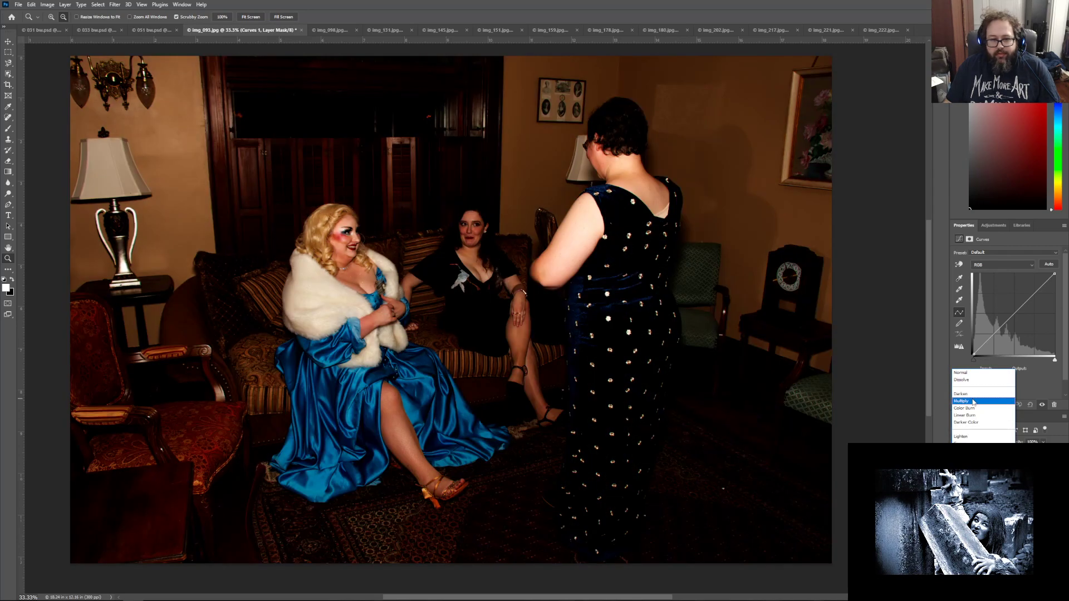
click(973, 402)
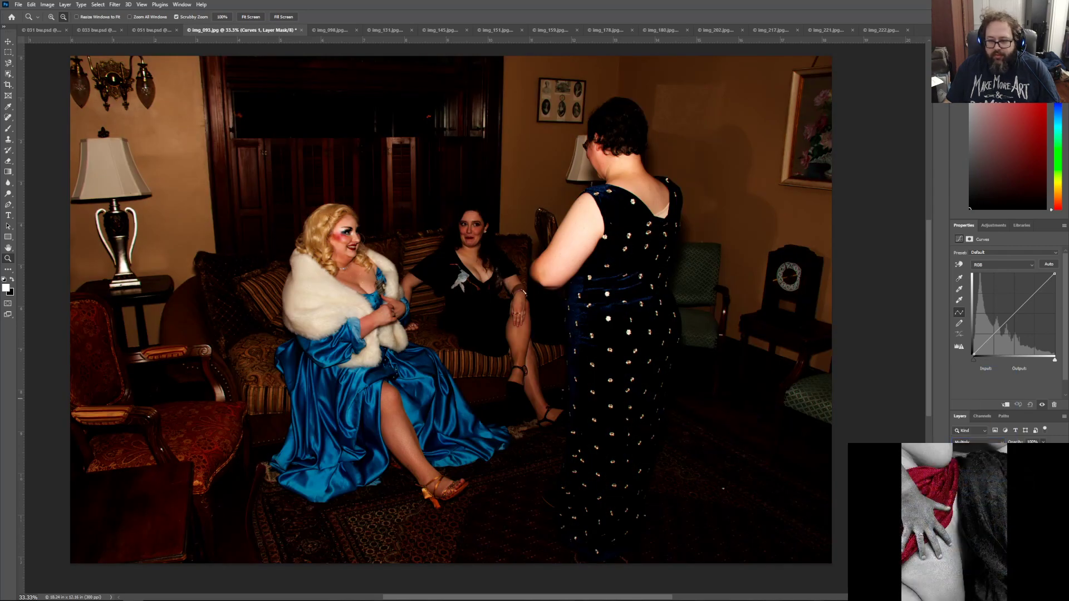
Step: Set the Multiply Curves layer's opacity to 30% and preview other blend modes without applying one
key(7)
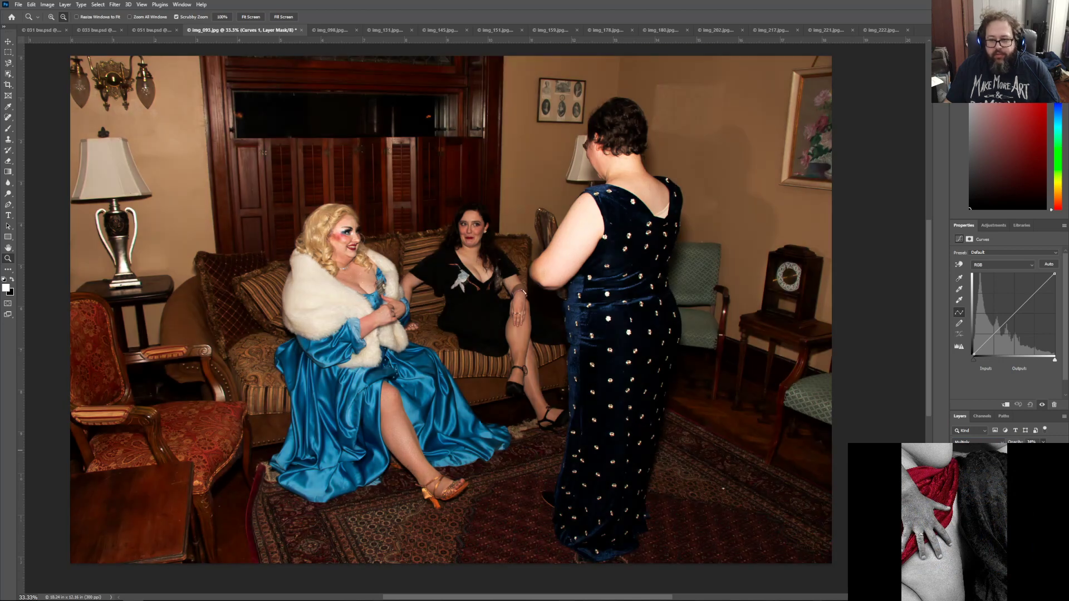
key(2)
key(6)
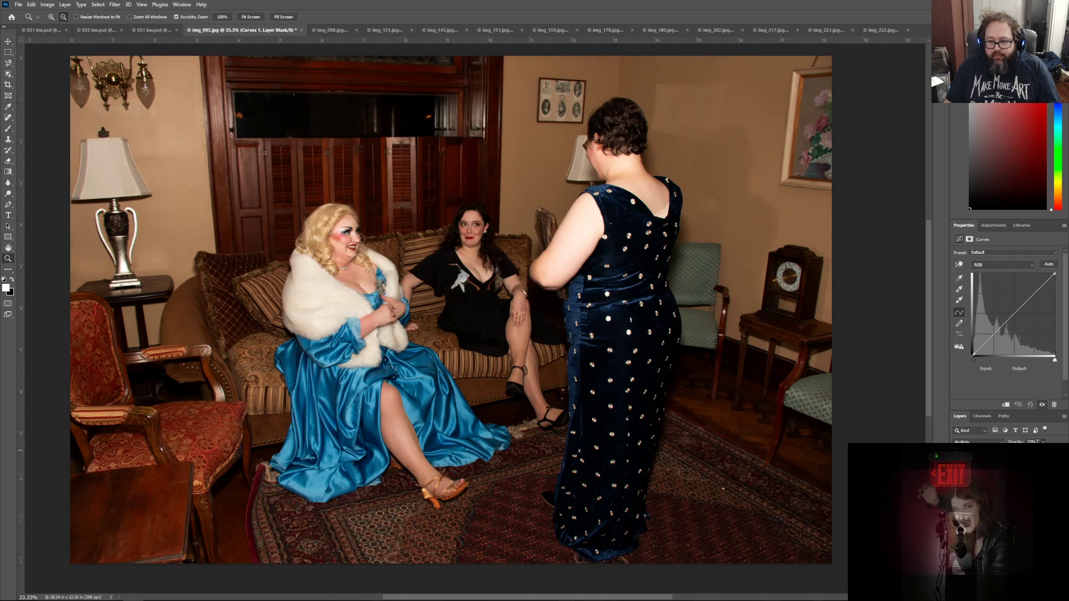
click(1032, 442)
text(30)
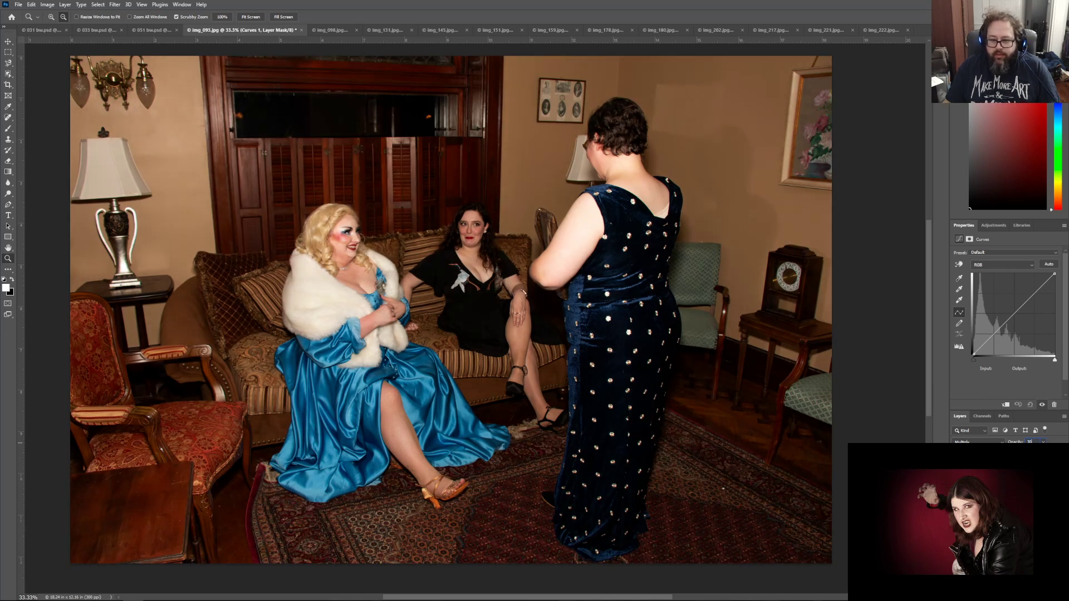
click(979, 441)
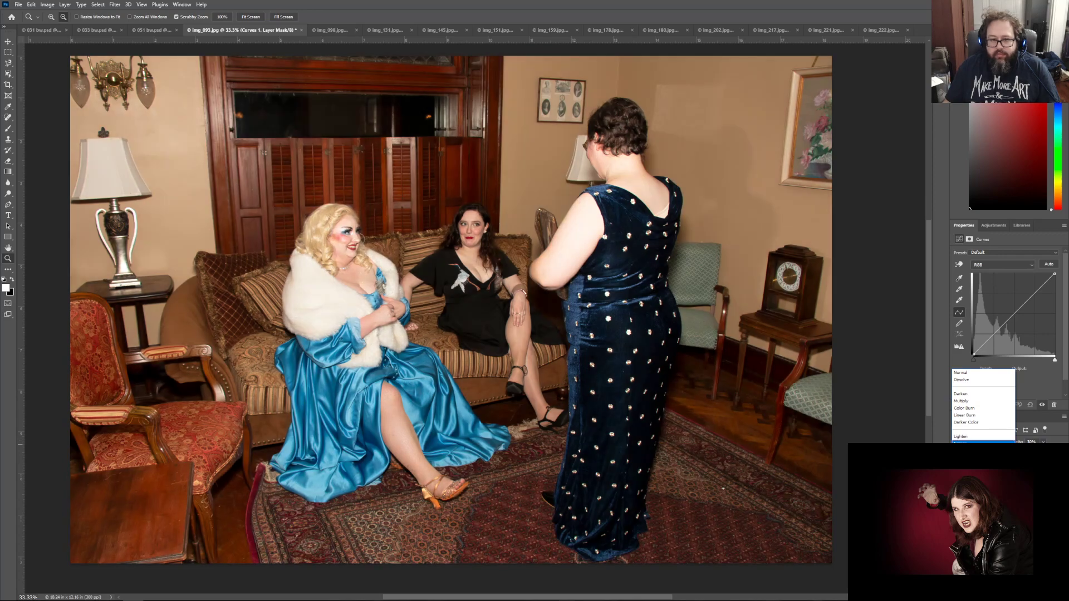
key(Escape)
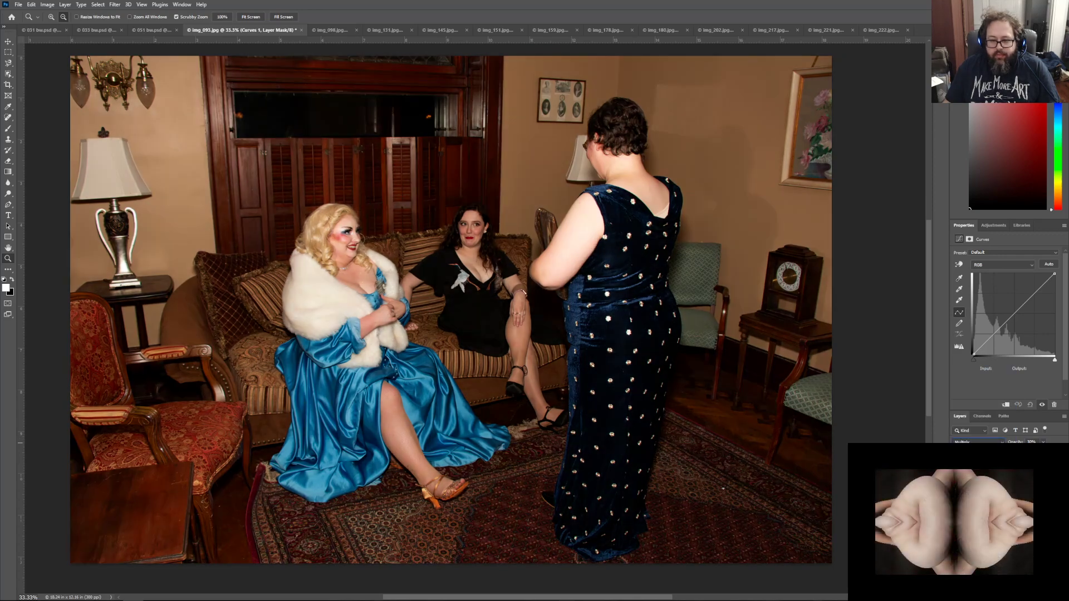
Step: Compare the photo with and without the Multiply Curves layer, and delete that layer
click(956, 468)
click(956, 468)
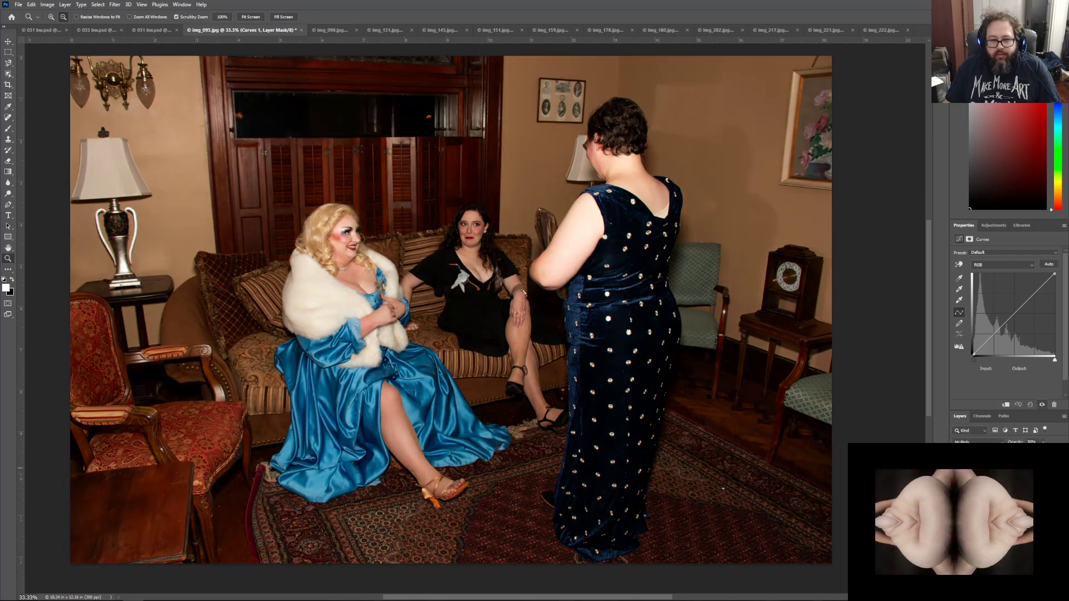
click(956, 468)
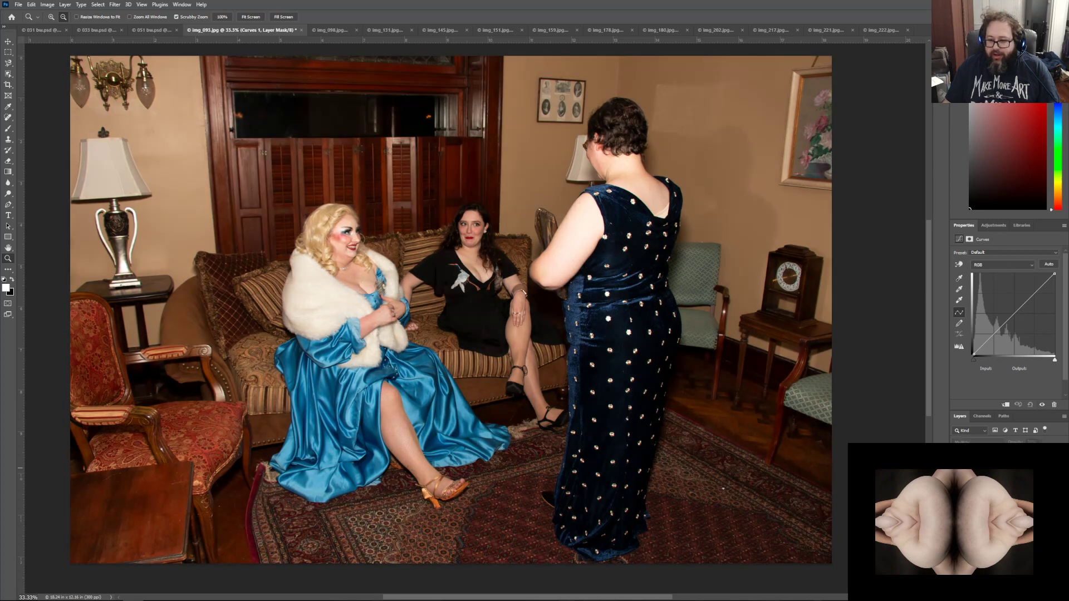
drag(1008, 468, 1054, 590)
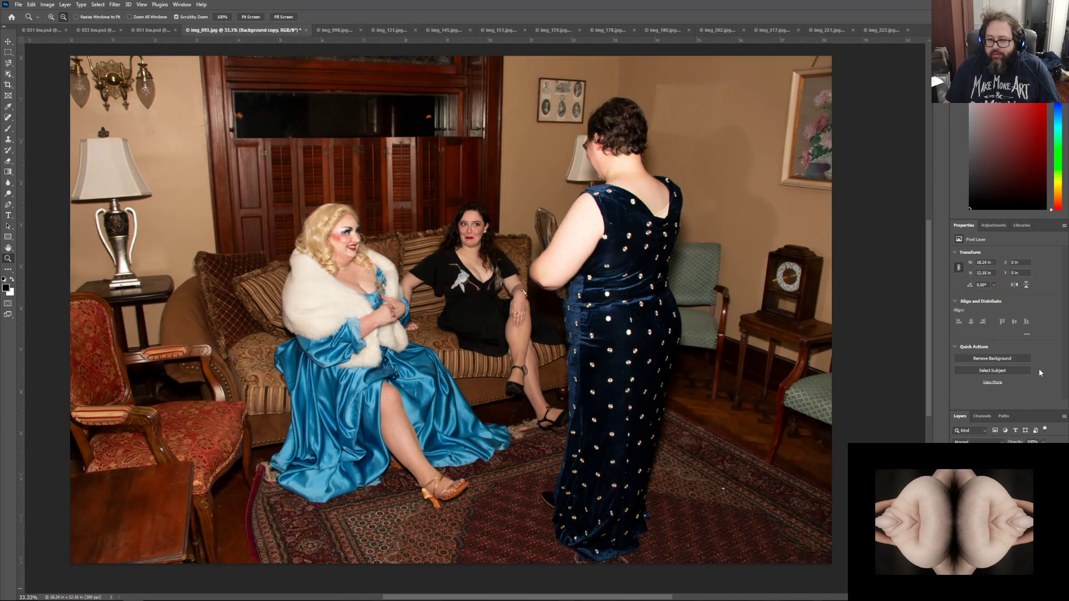
Step: Add a fresh Curves adjustment layer in Normal mode above the background copy
click(993, 224)
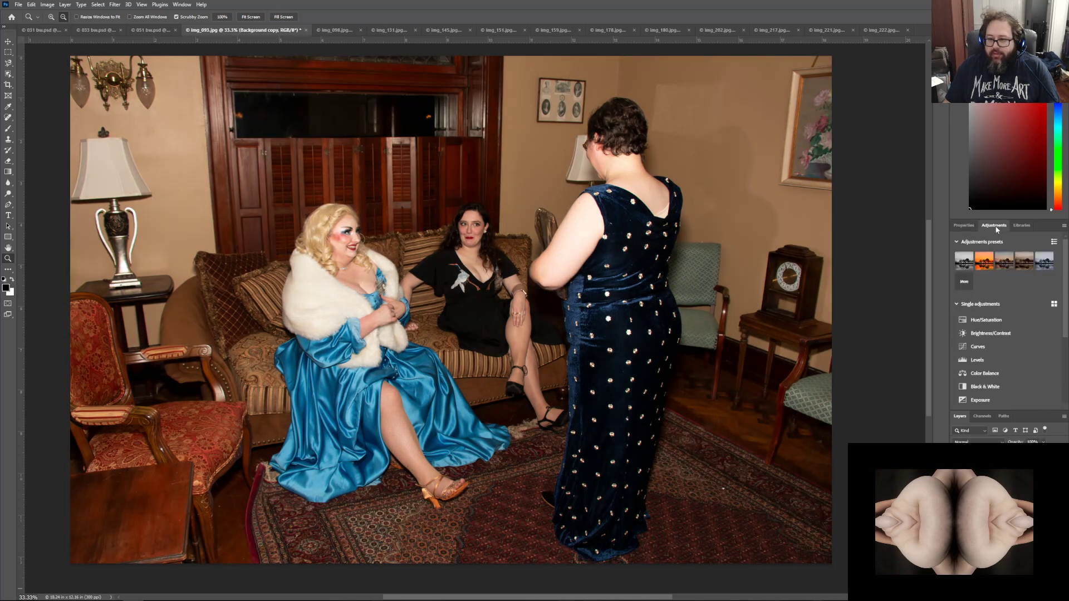
click(979, 346)
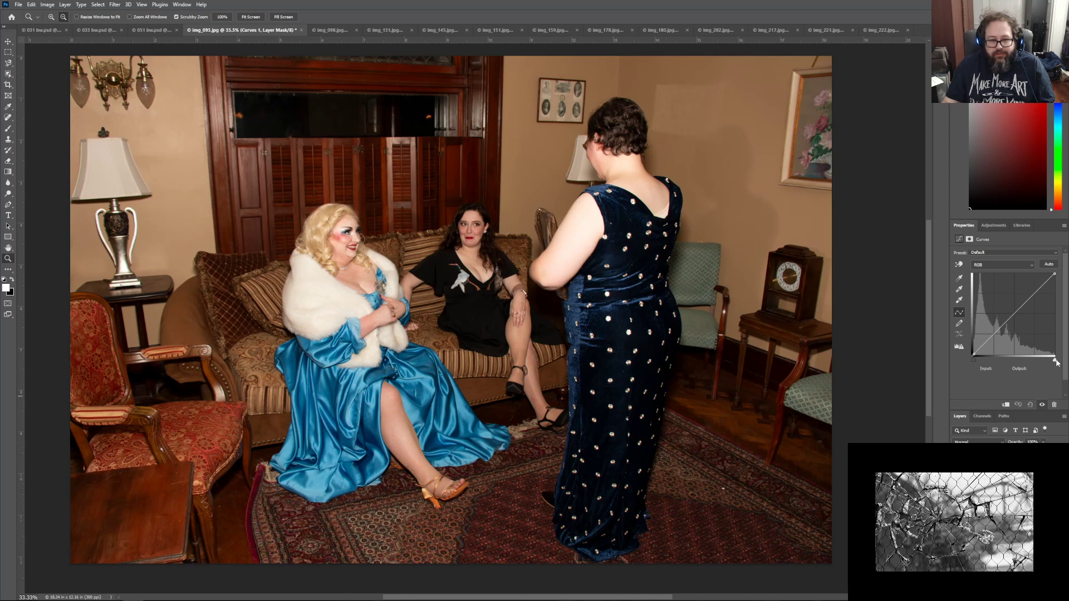
click(994, 226)
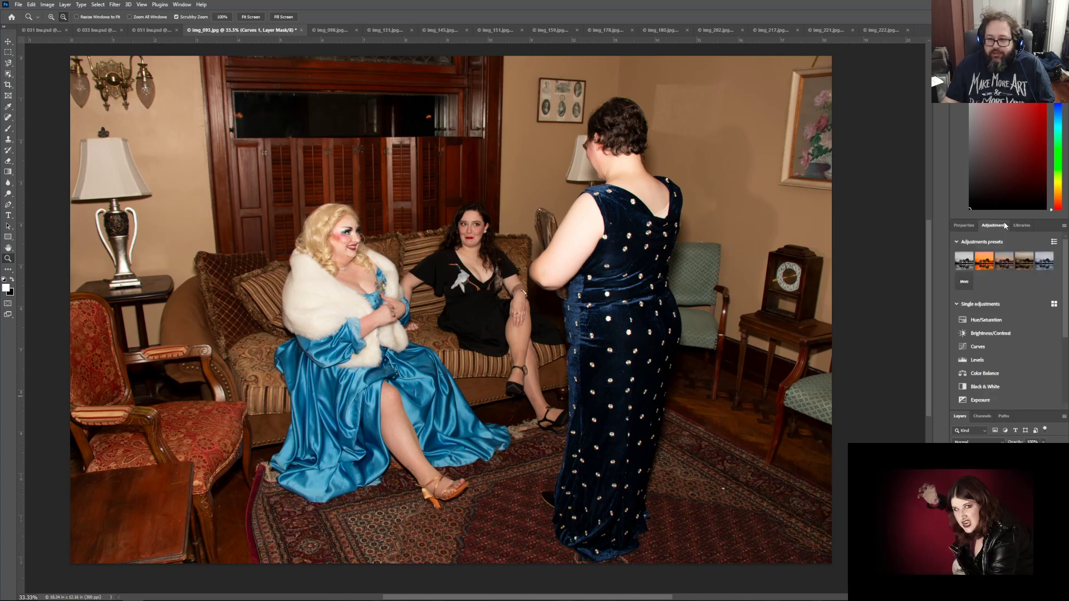
click(962, 227)
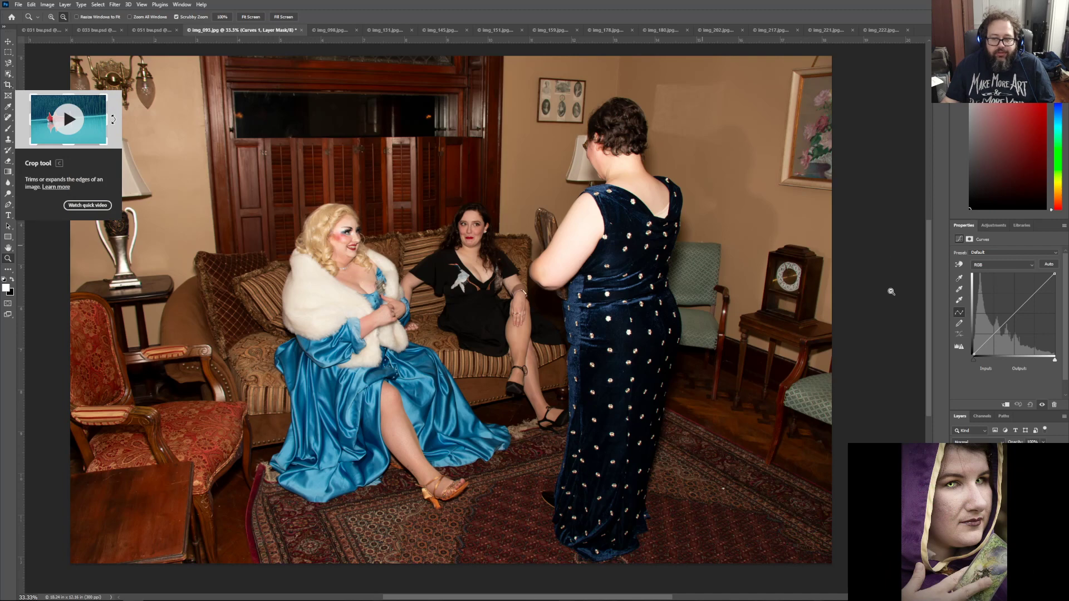
click(992, 226)
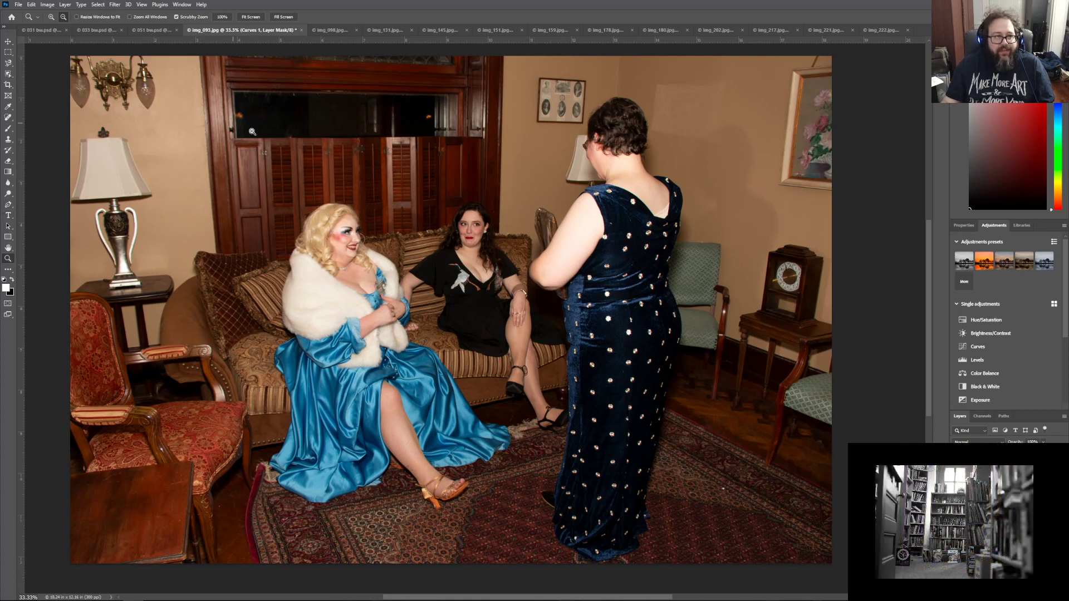
Step: Select the background copy layer for the Clone Stamp, try it on the wall by the standing woman's shadow, and undo the stroke
click(697, 97)
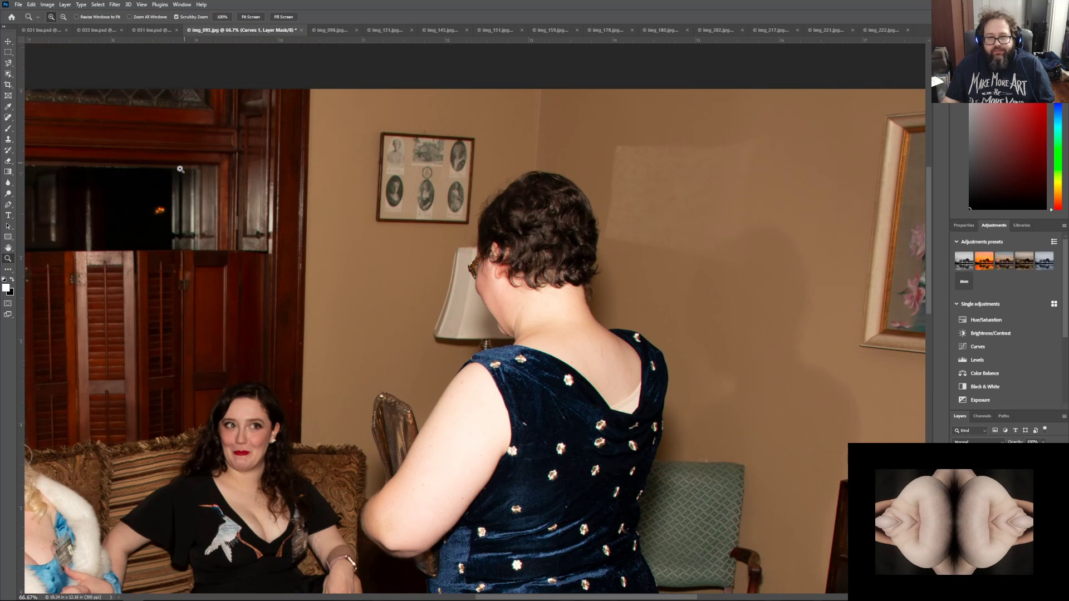
click(10, 140)
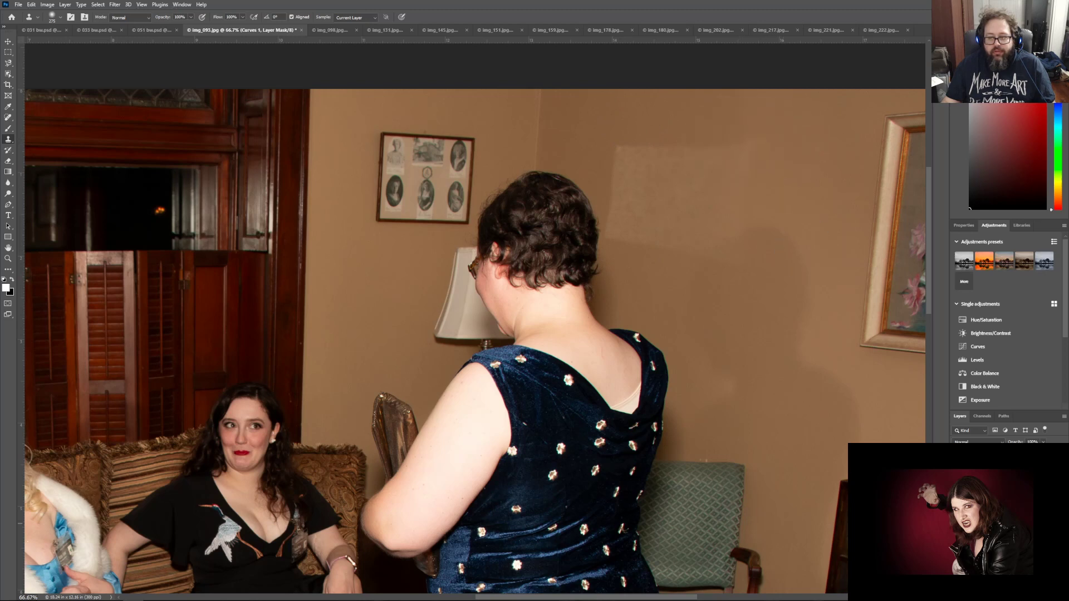
click(1002, 523)
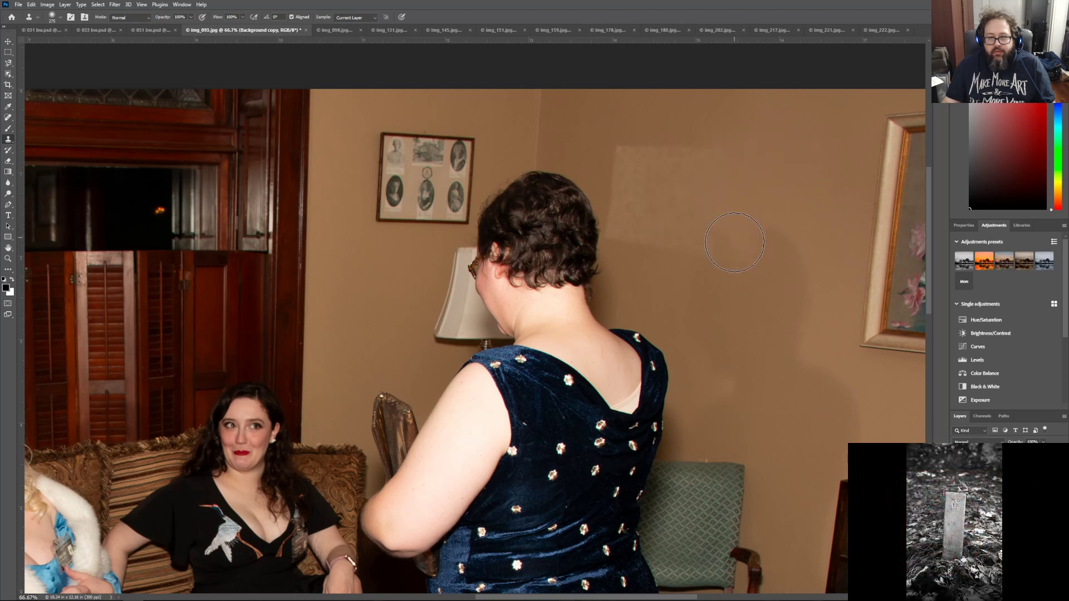
click(807, 218)
key(ctrl+z)
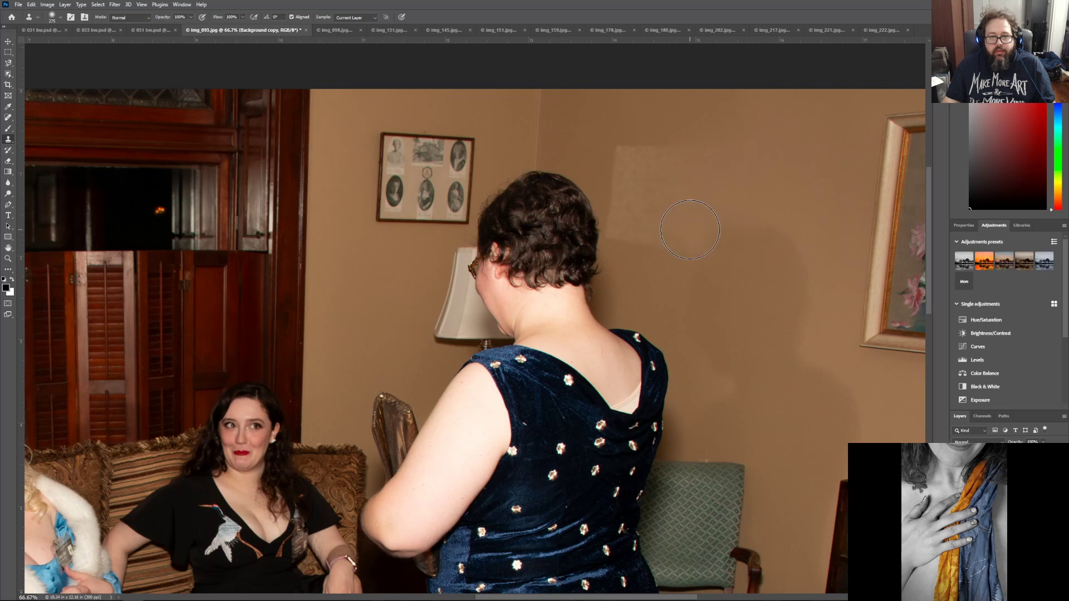
Step: Clone clean wall over the pale rectangular patch beside the standing woman's head with a smaller soft brush, undoing the last stray stroke
click(661, 165)
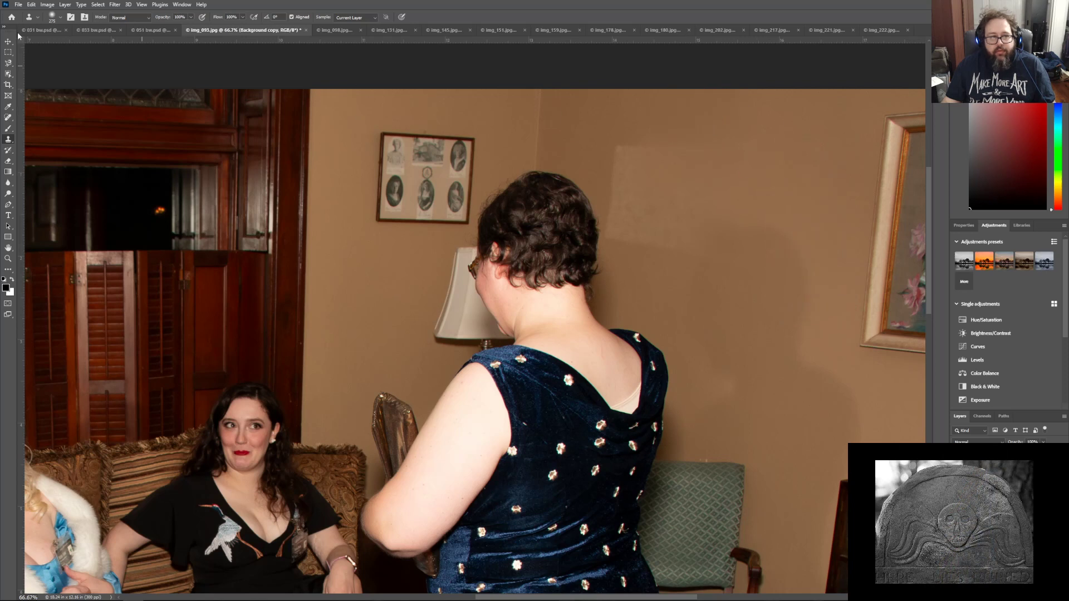
click(61, 18)
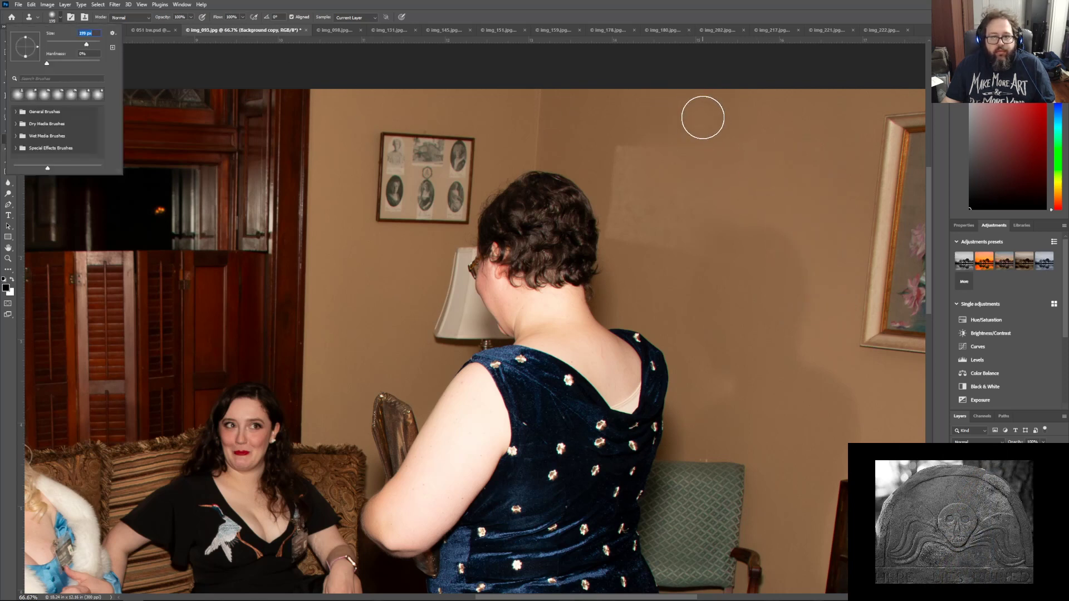
click(702, 118)
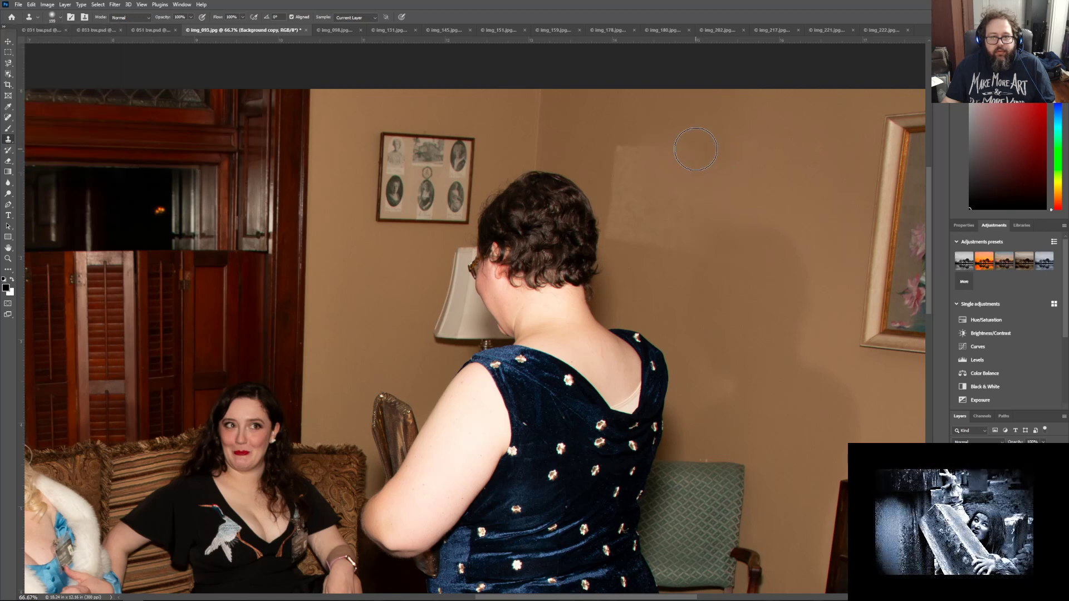
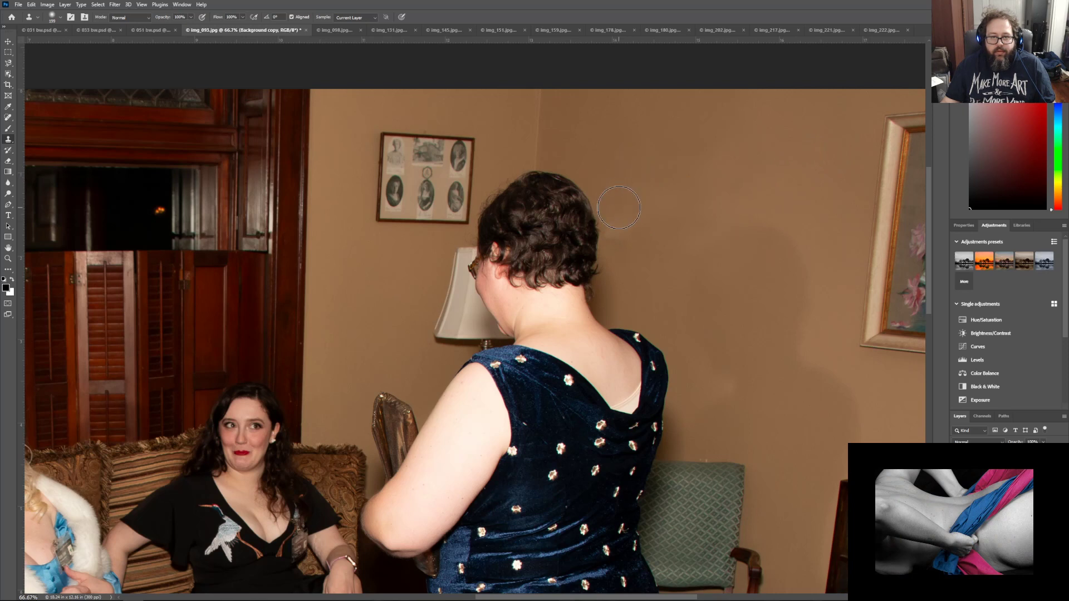
drag(618, 230, 619, 240)
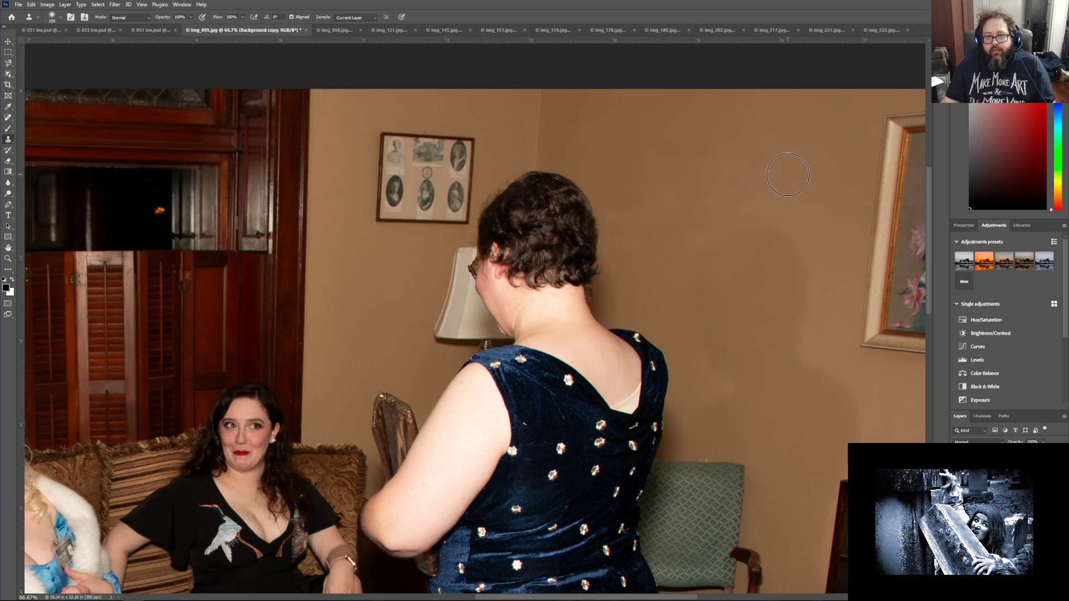
drag(742, 168, 694, 210)
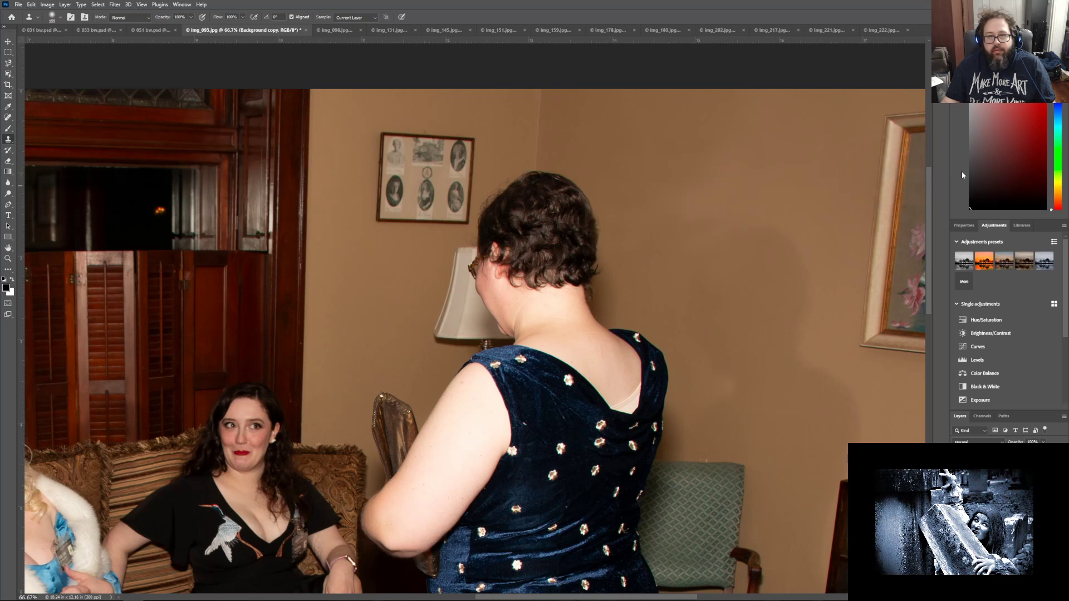
drag(852, 163, 824, 165)
key(ctrl+z)
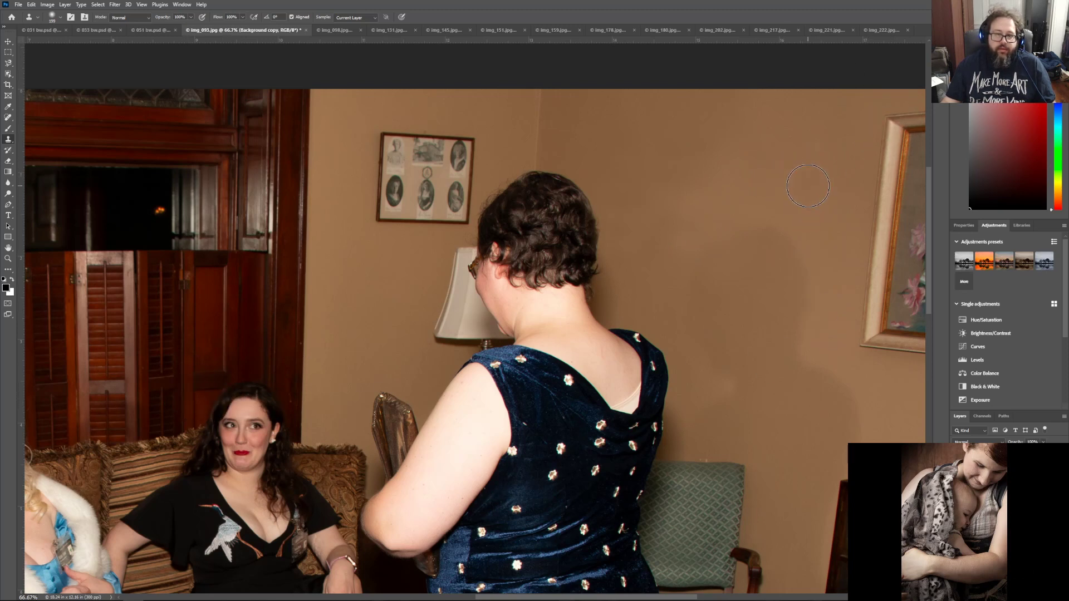
Step: Try a Clone Stamp stroke on the standing woman's neck just below her hairline, and undo it
click(8, 259)
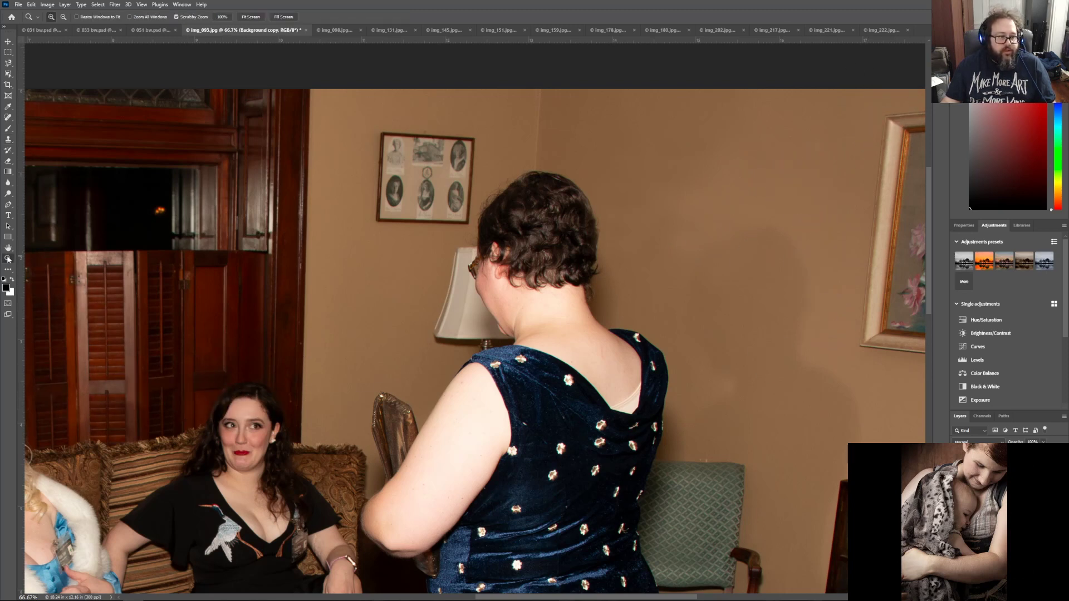
click(251, 17)
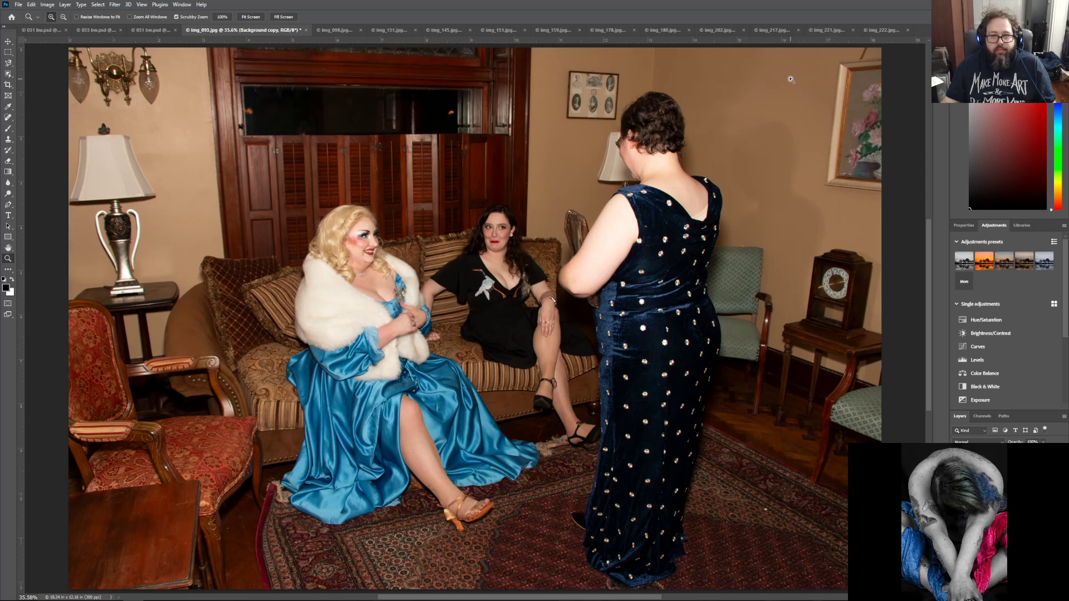
click(768, 101)
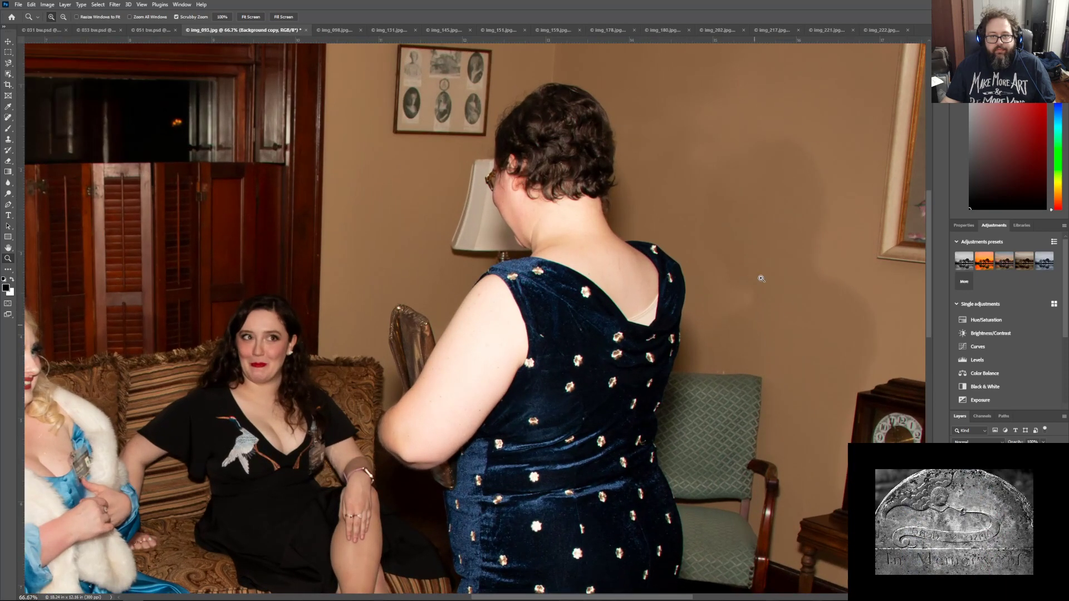
click(798, 108)
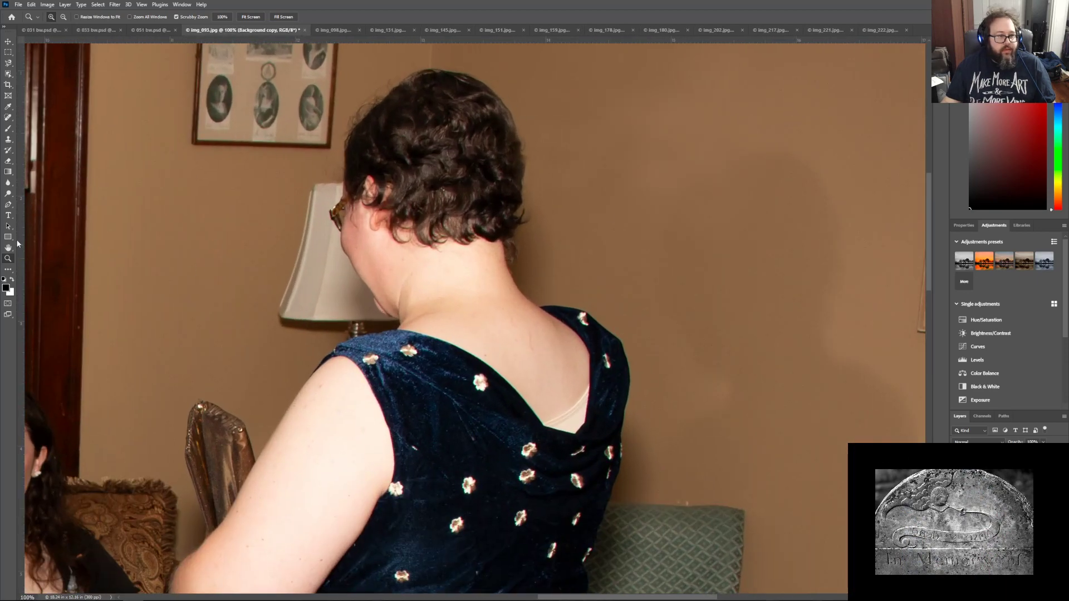
click(9, 139)
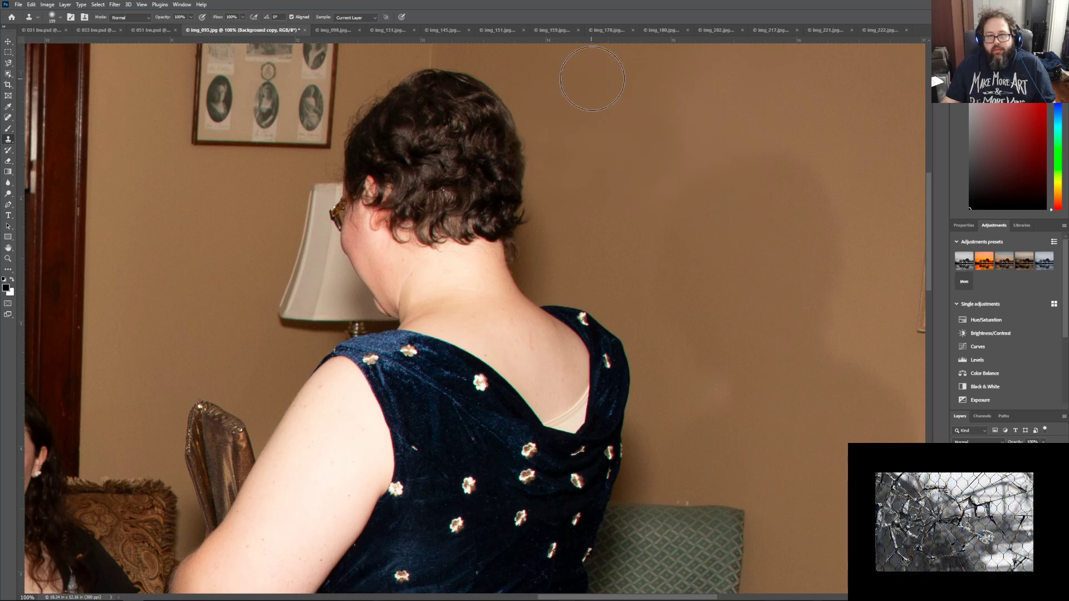
scroll(726, 300, up, 3)
scroll(727, 300, up, 3)
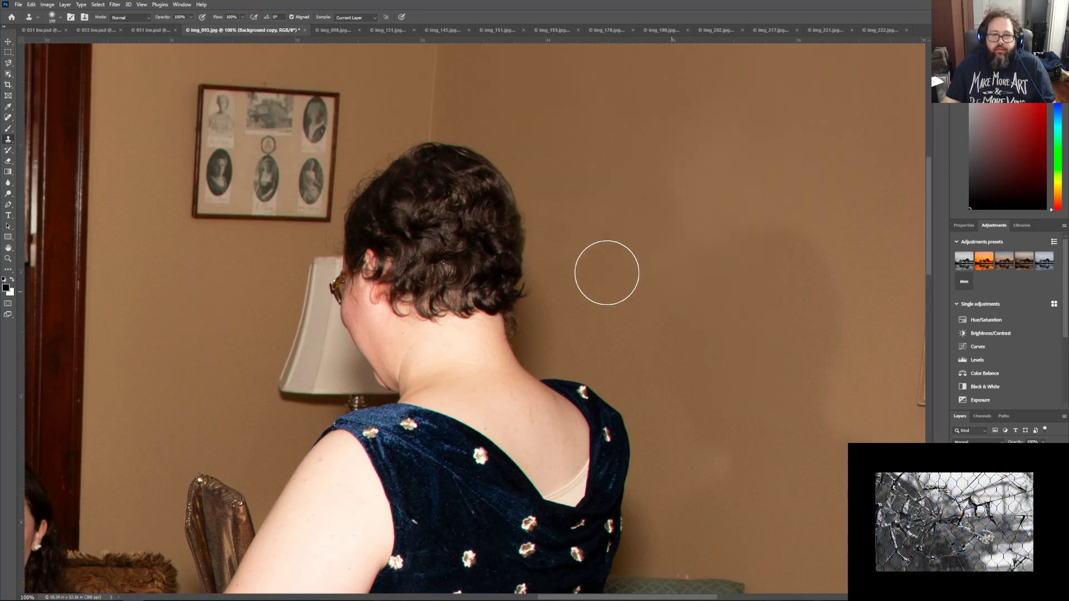
scroll(735, 164, up, 5)
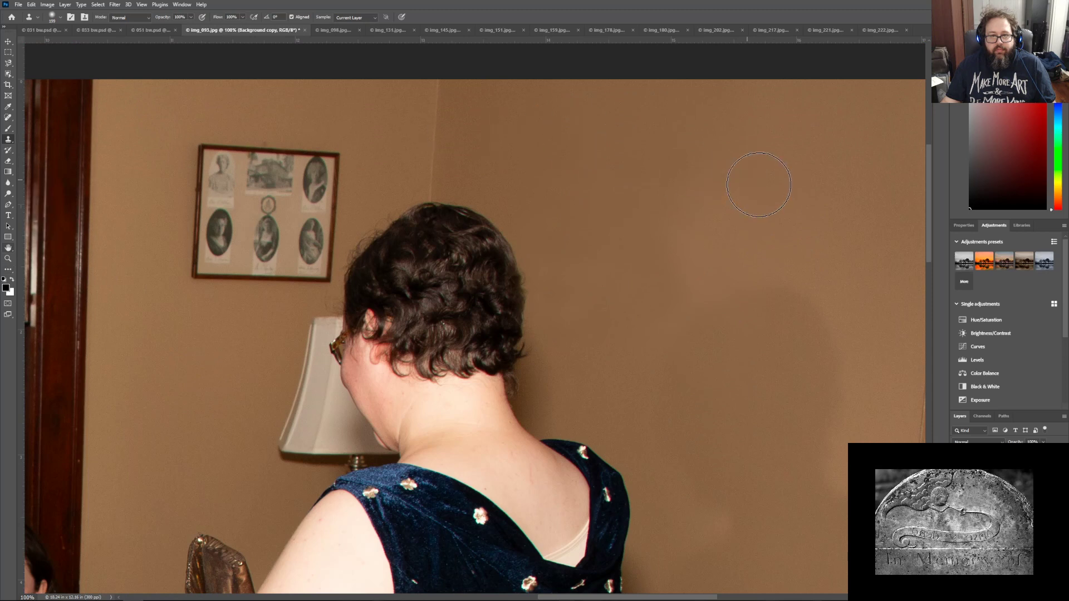
drag(513, 388, 489, 404)
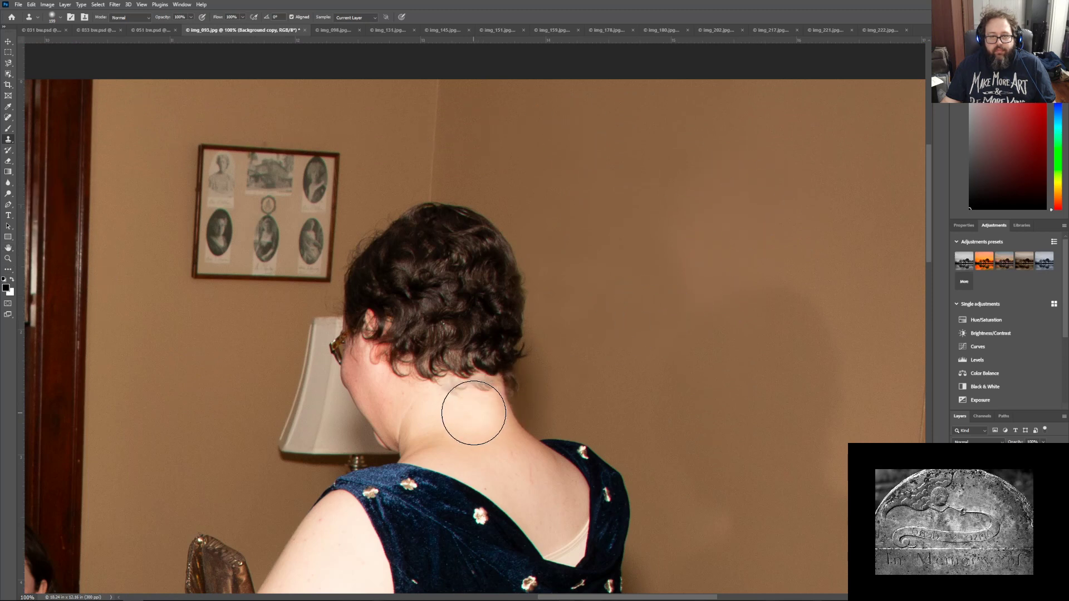
key(ctrl+z)
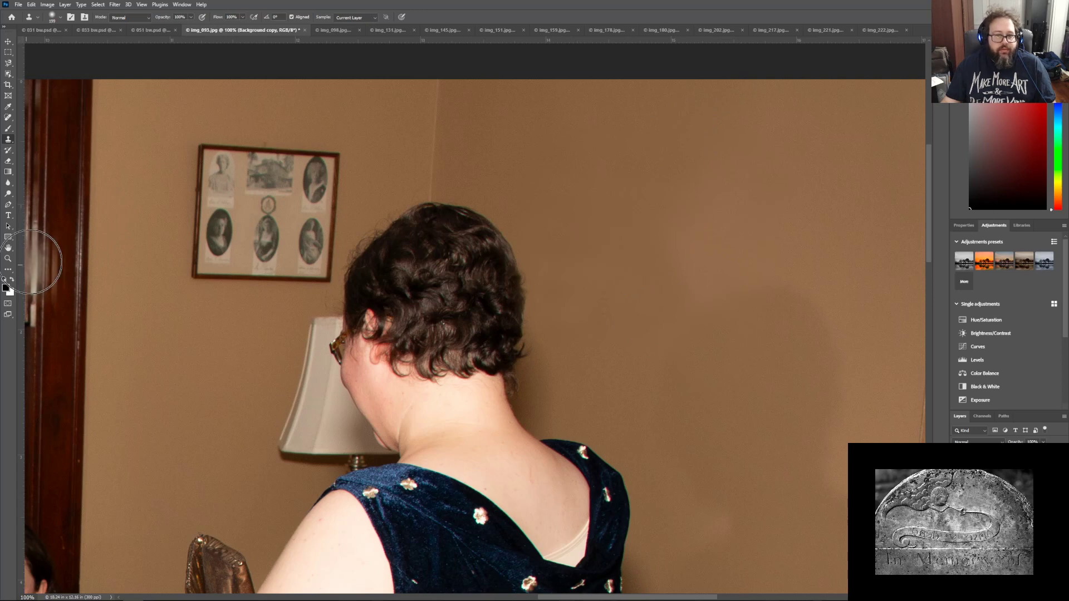
Step: Add a Hue/Saturation adjustment layer above the Curves layer and set its master saturation to -15
click(7, 259)
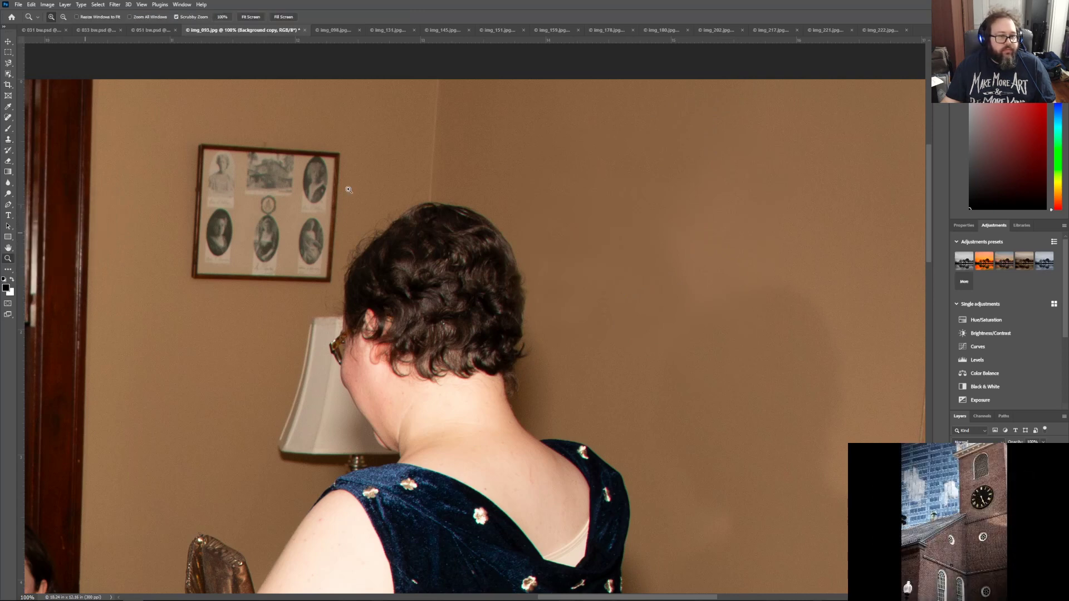
click(250, 17)
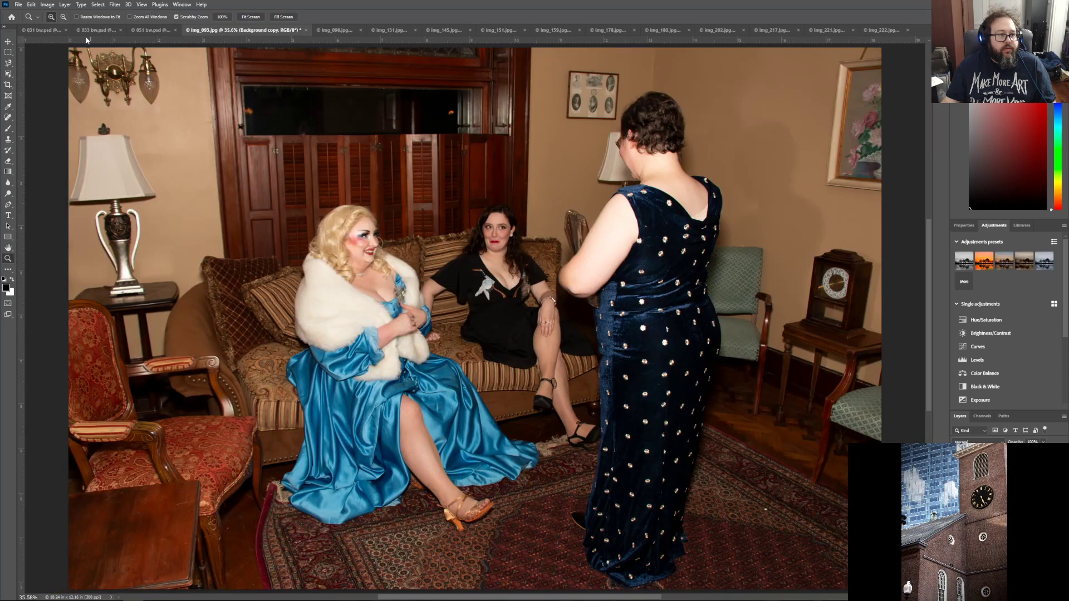
click(267, 122)
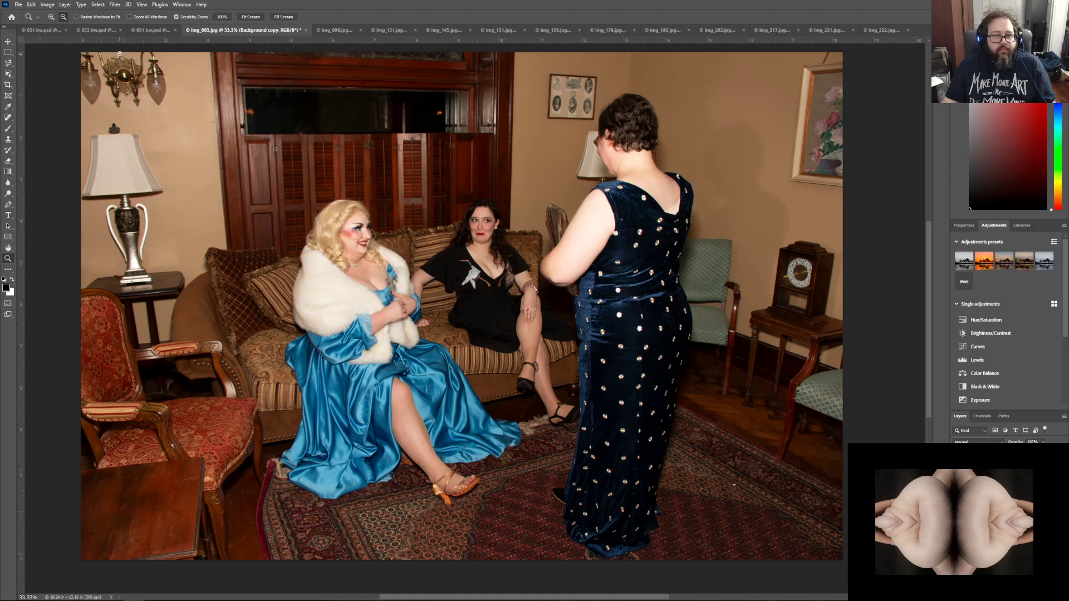
click(10, 182)
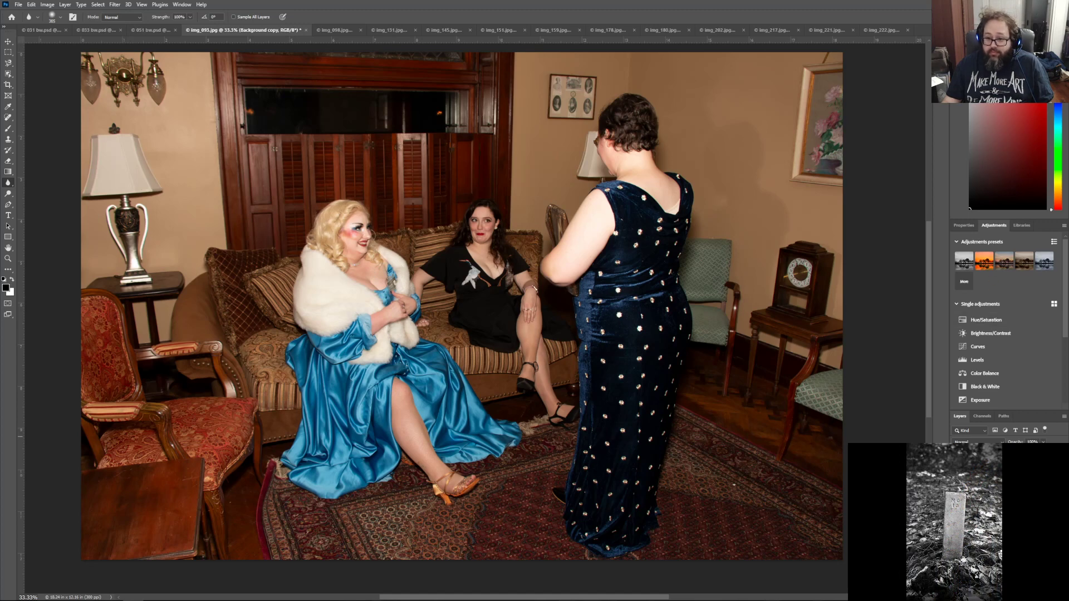
click(1005, 466)
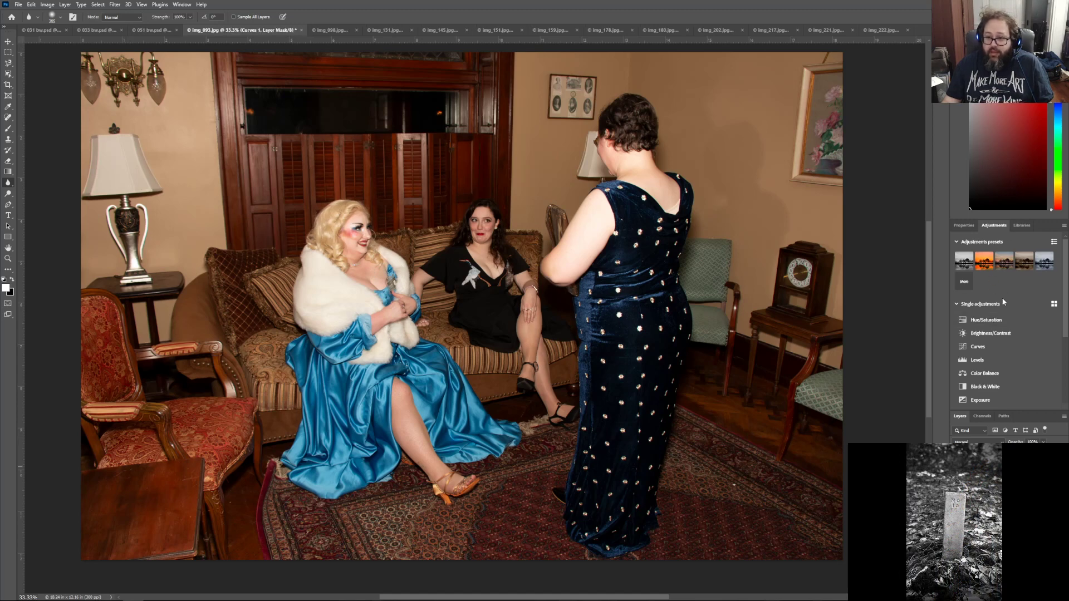
click(986, 320)
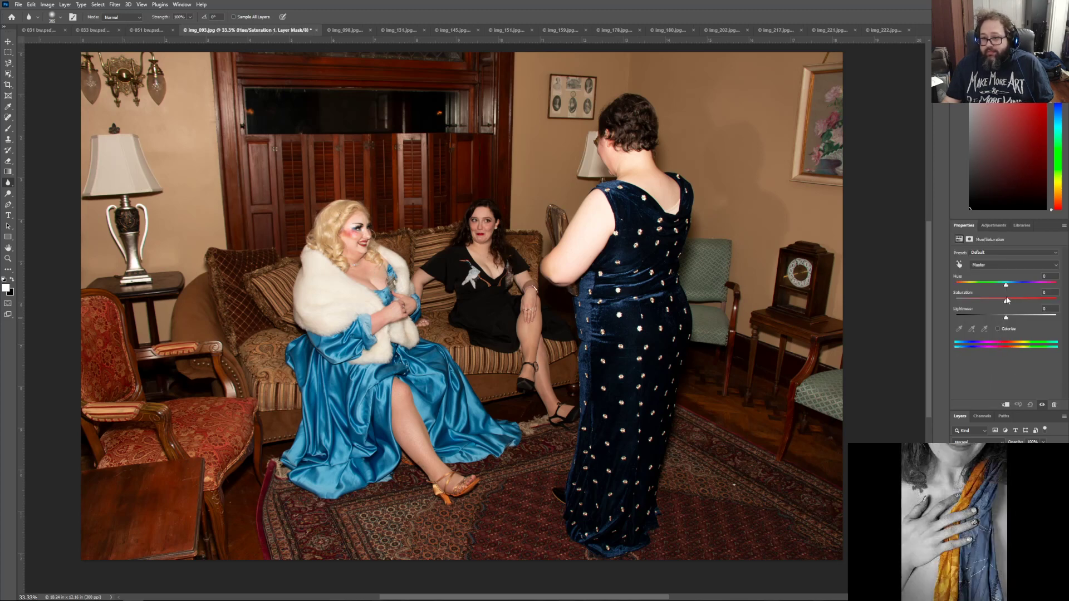
drag(1006, 302, 999, 303)
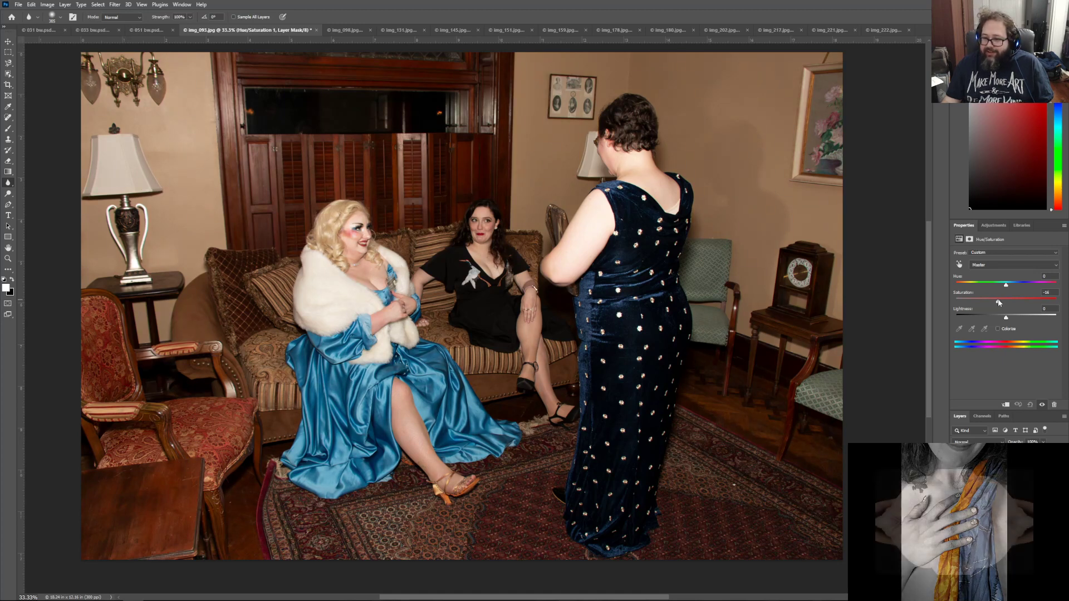
drag(999, 303, 998, 303)
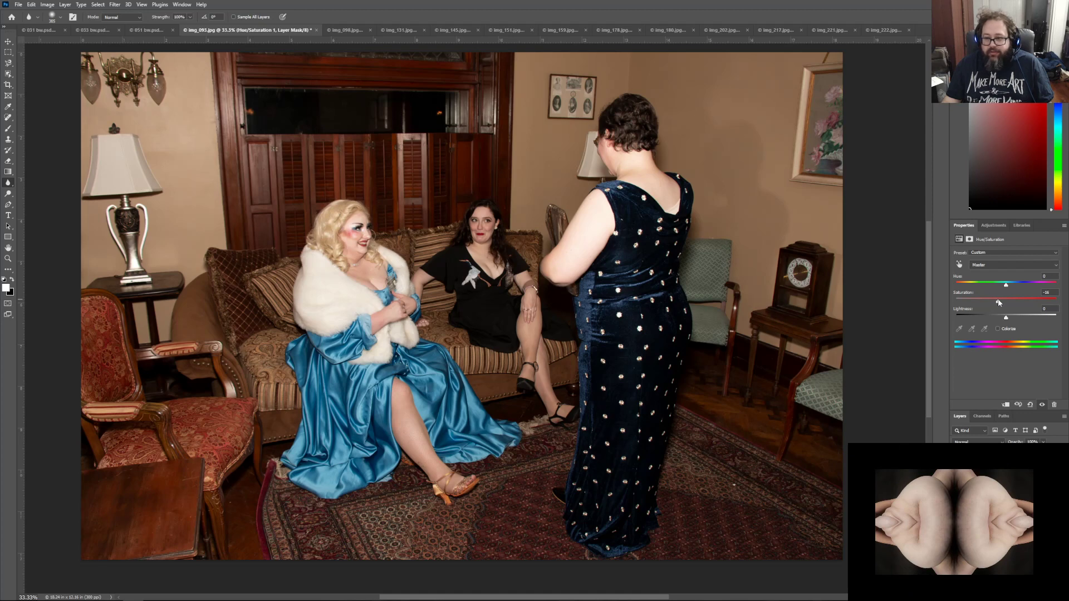
click(977, 294)
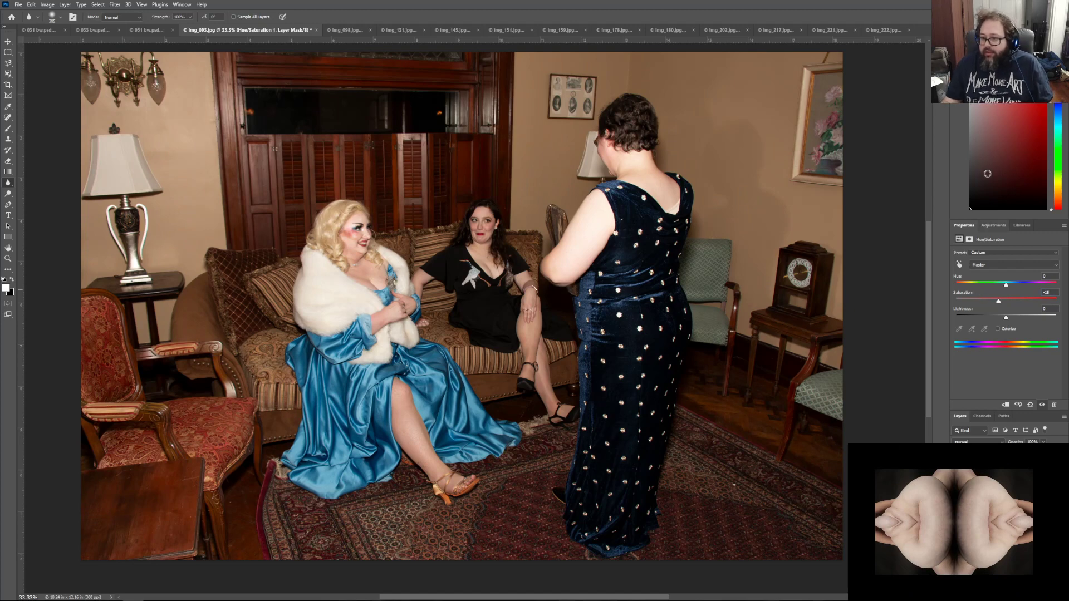
Step: Set the Reds saturation to -10 and merge the adjustment layers down into the background copy
click(1019, 265)
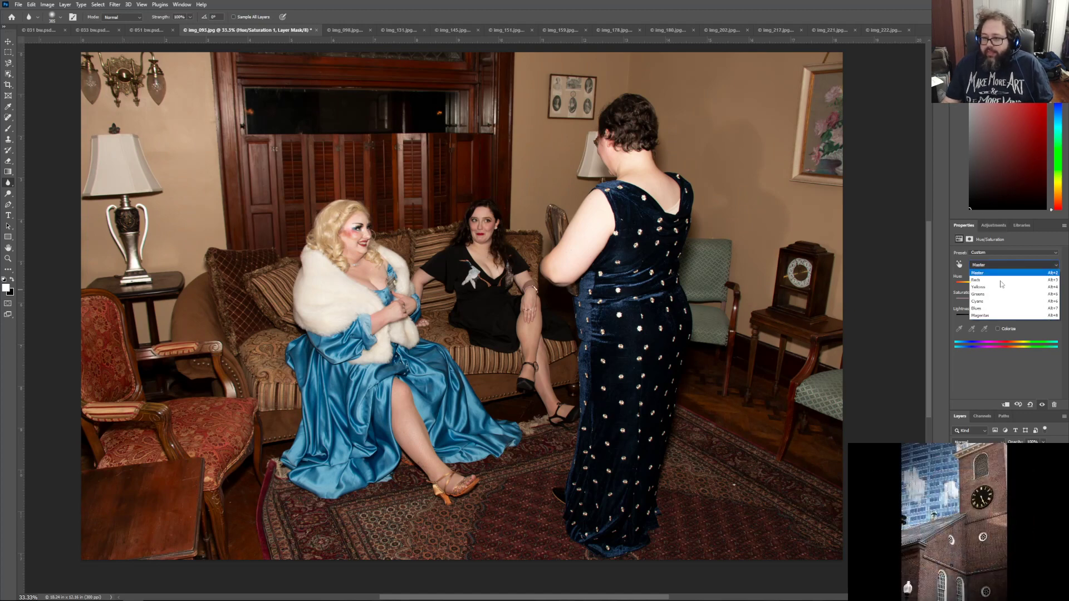
click(1007, 279)
click(988, 292)
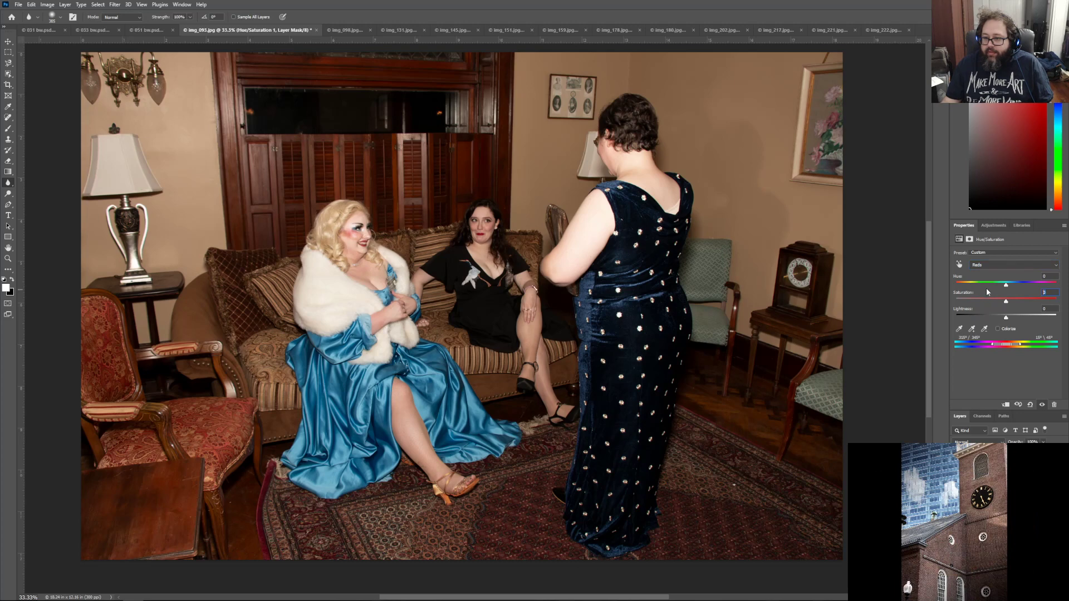
text(-10)
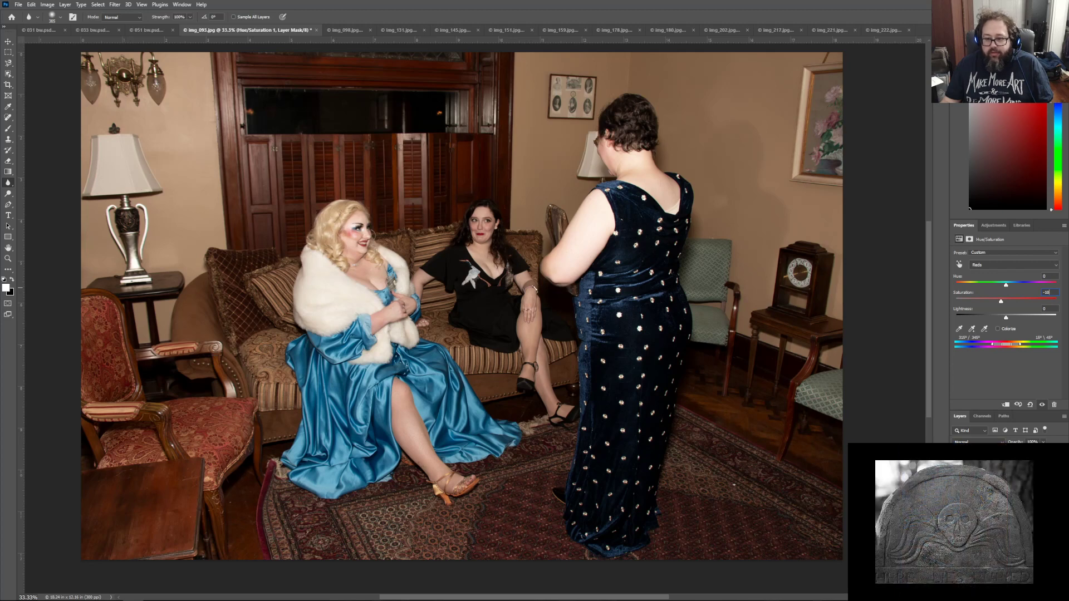
key(ctrl+e)
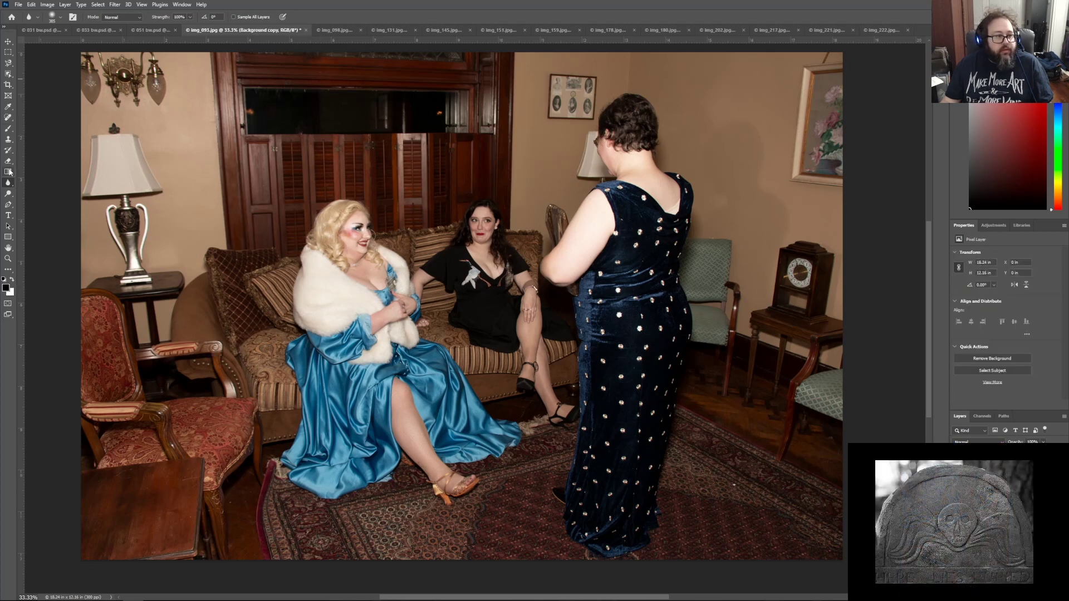
Step: Darken all four corners of the photo with diagonal black-to-transparent gradients running inward
click(8, 172)
drag(75, 50, 327, 234)
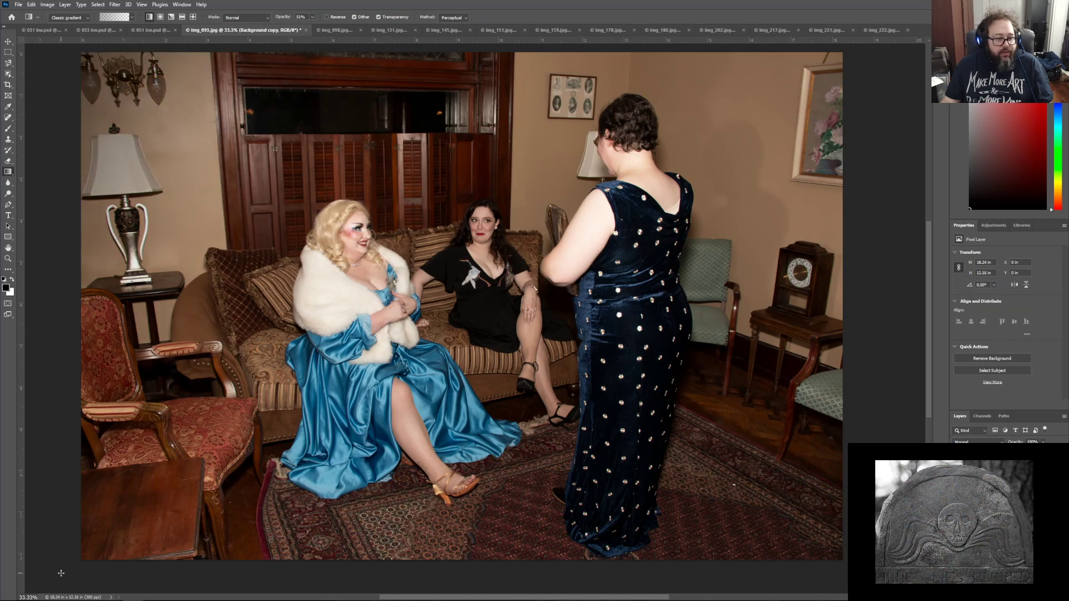
drag(58, 573, 273, 418)
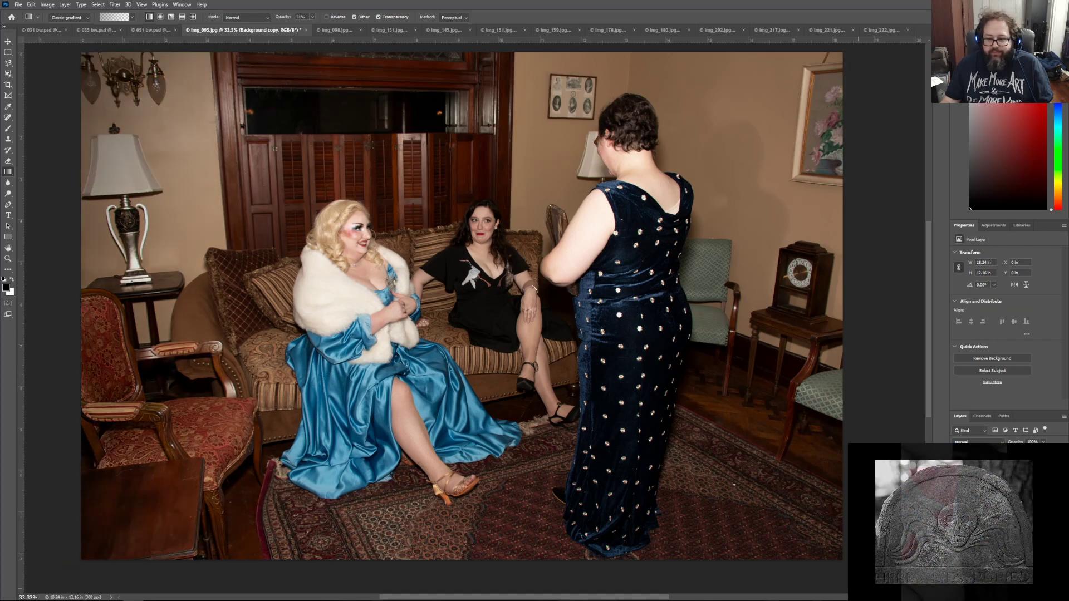
drag(857, 564, 638, 401)
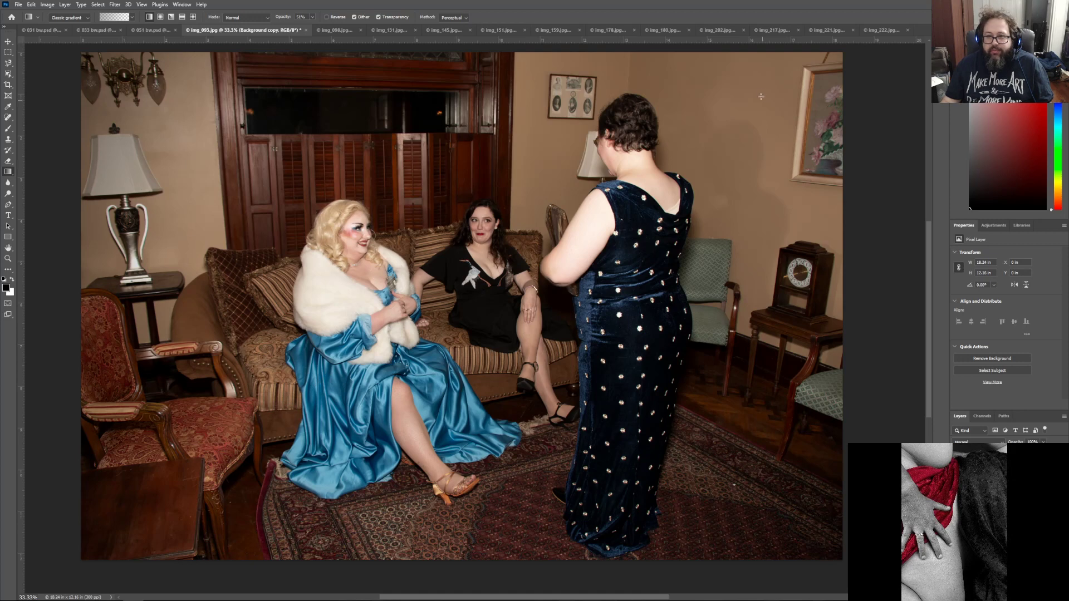
drag(843, 52, 718, 170)
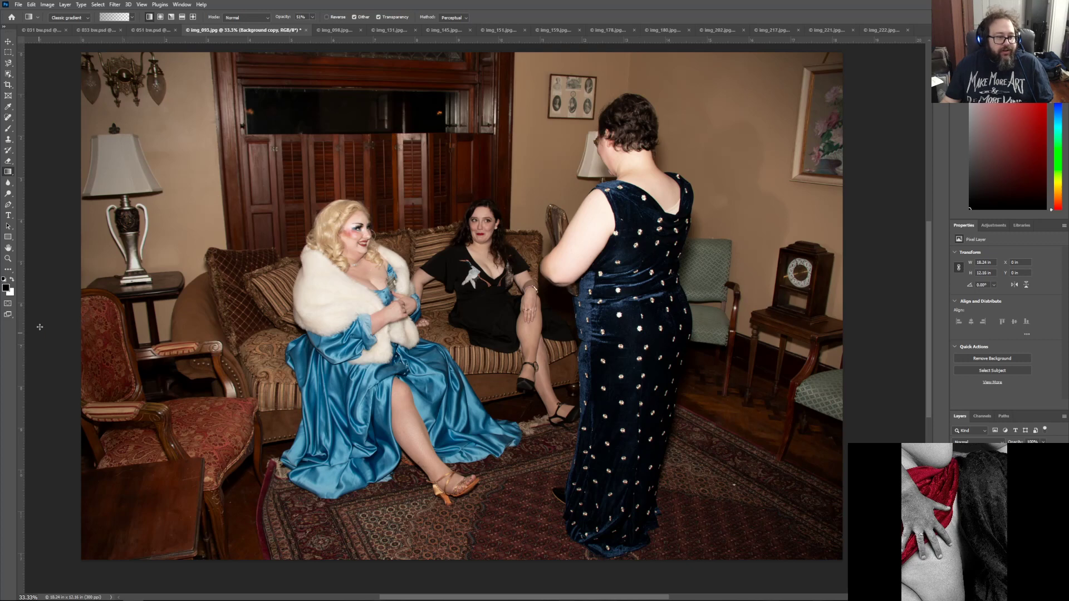
Step: Darken the left, top, bottom and right edges of the photo with straight inward gradients to complete the vignette
drag(43, 306, 293, 301)
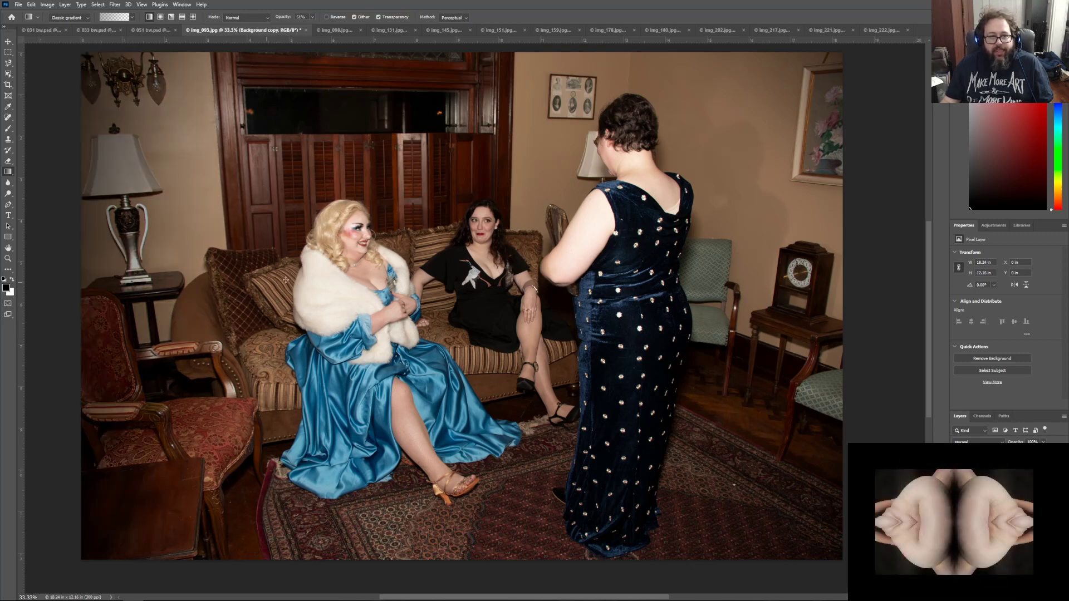
drag(497, 46, 494, 160)
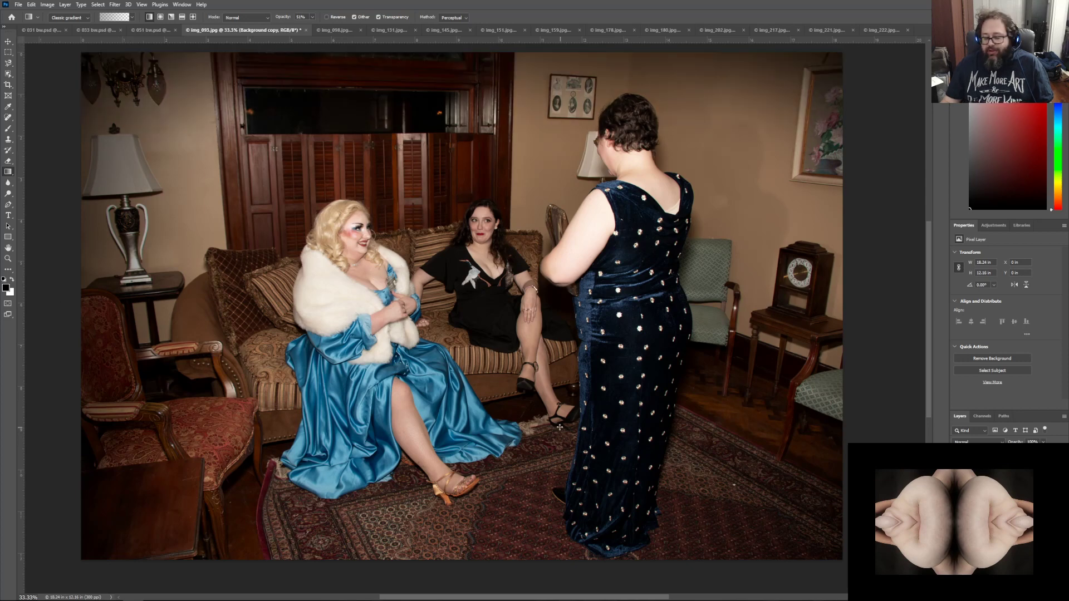
drag(483, 574, 483, 458)
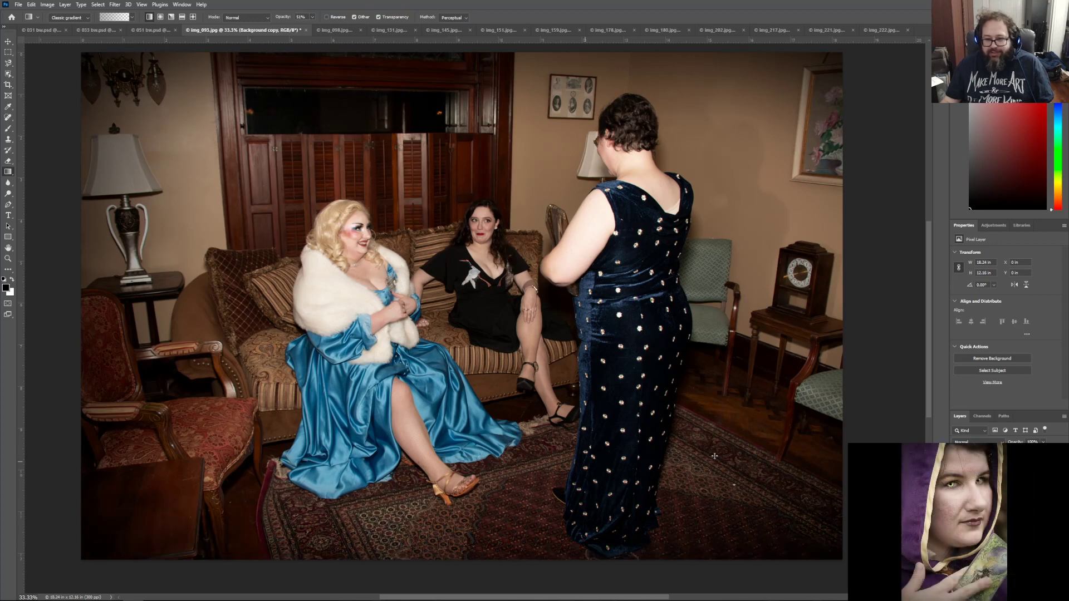
drag(887, 289, 727, 288)
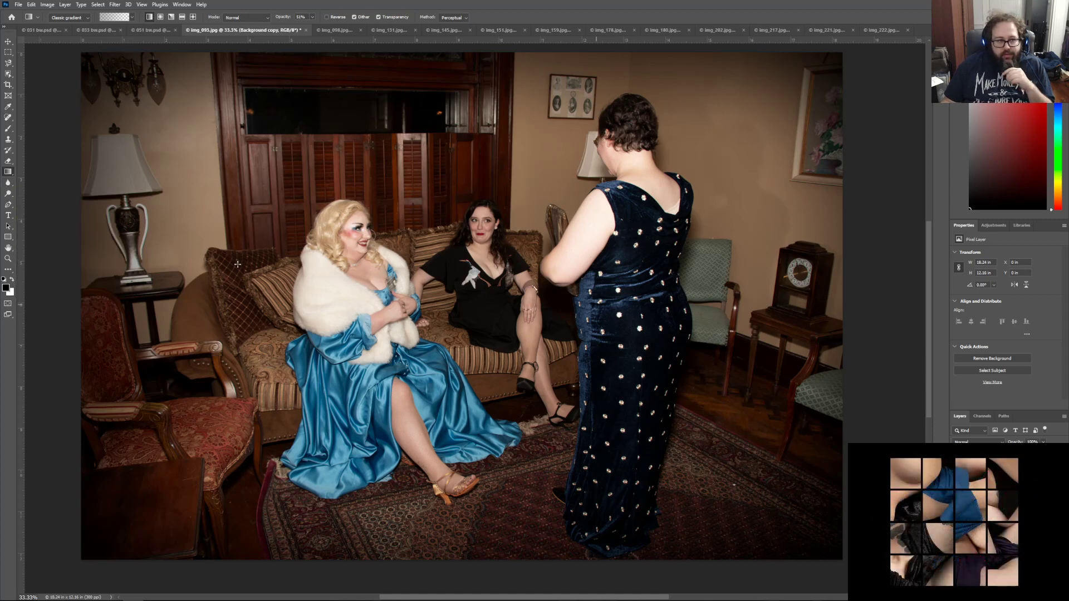
Step: Burn the standing woman's neck, upper back and dress neckline with the Burn tool on Midtones at 14% exposure
click(8, 195)
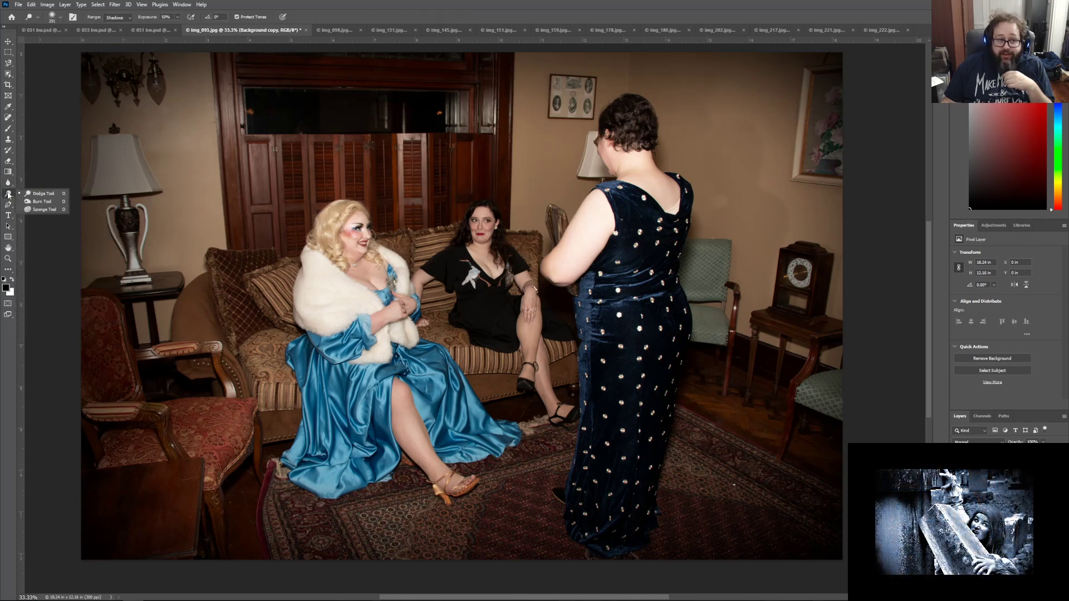
click(40, 201)
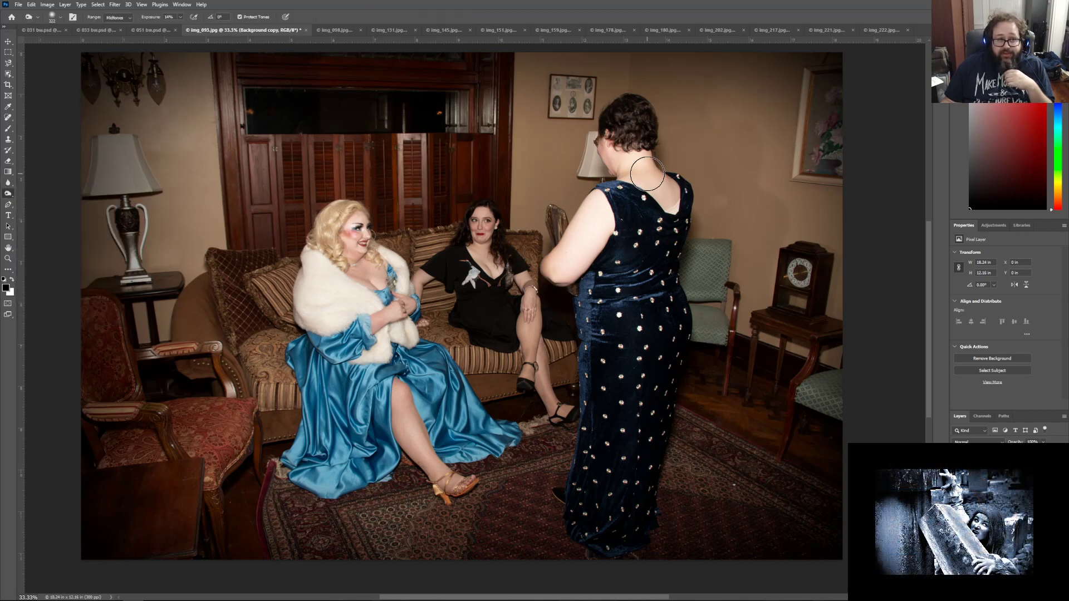
mouse_move(647, 173)
mouse_down()
mouse_move(641, 163)
mouse_move(633, 178)
mouse_move(671, 222)
mouse_up()
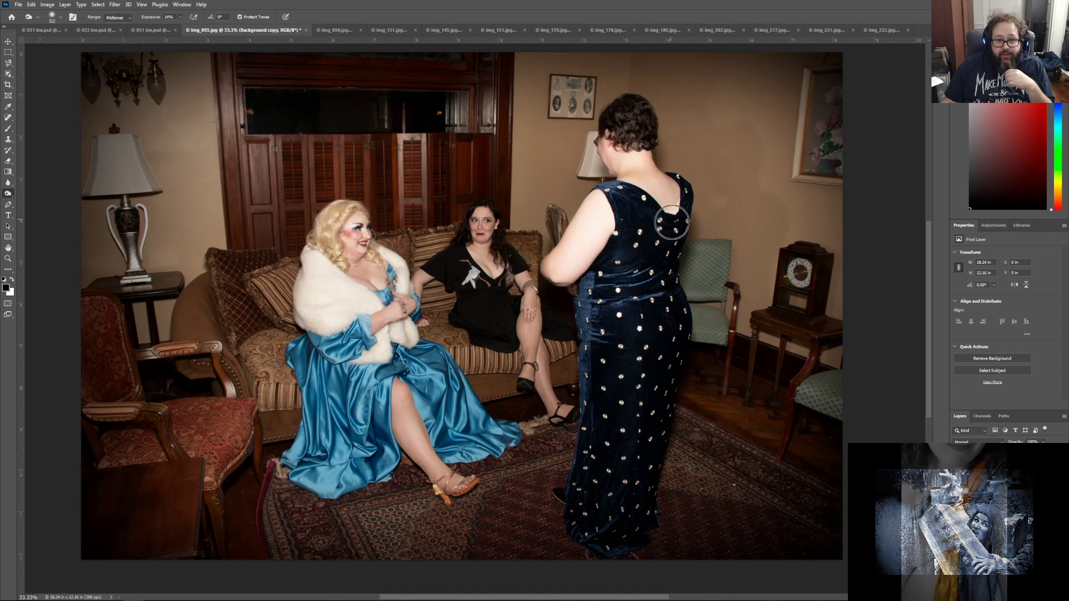
mouse_move(638, 155)
mouse_down()
mouse_move(651, 218)
mouse_move(637, 192)
mouse_move(632, 166)
mouse_up()
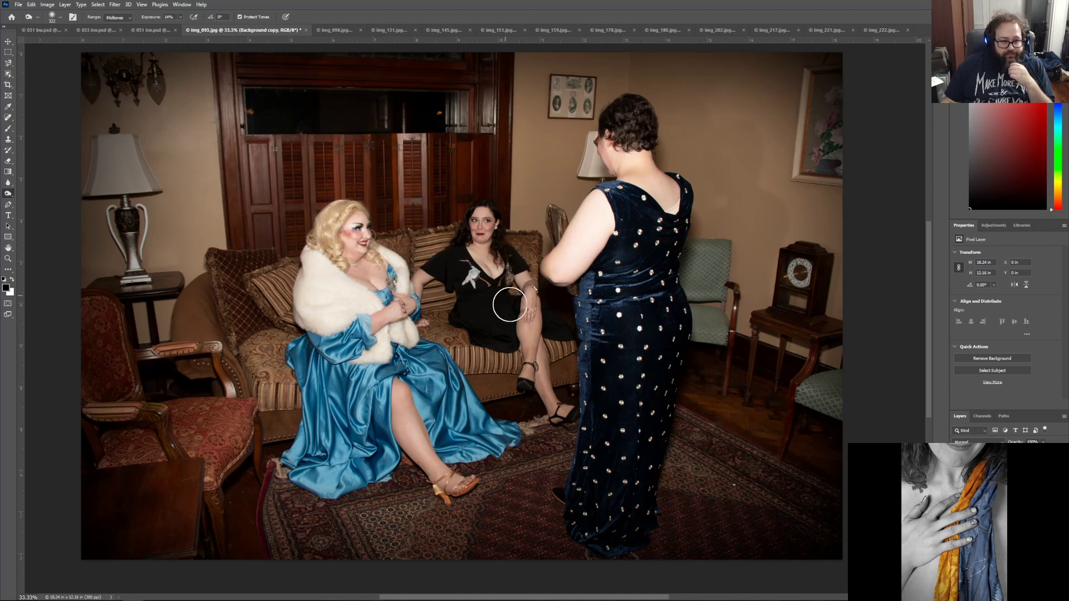
Step: Set the Burn range to Highlights and darken the white fur stole of the woman in blue
click(126, 18)
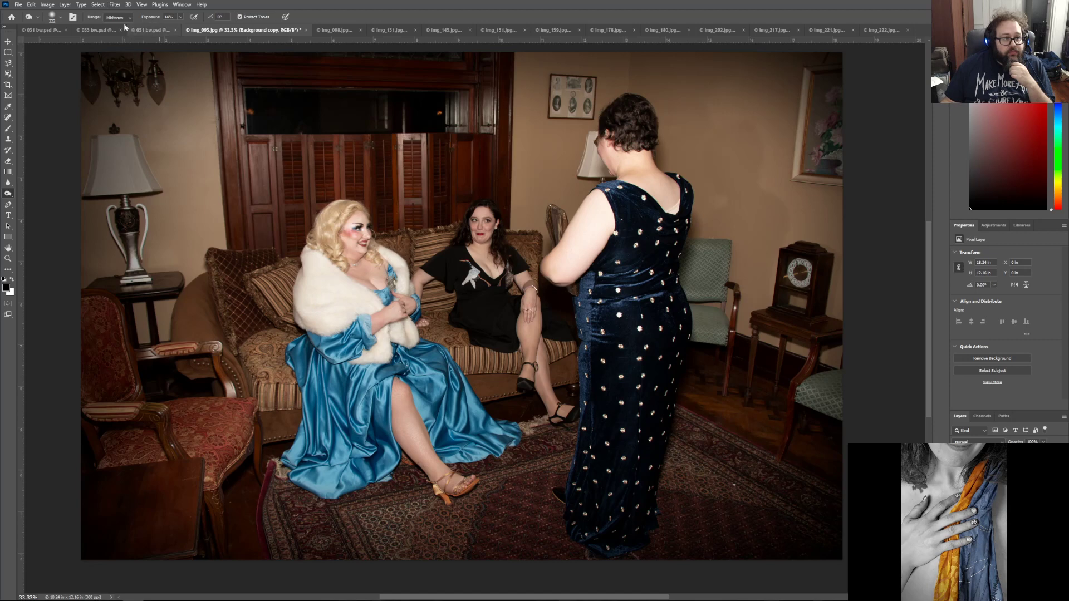
click(115, 38)
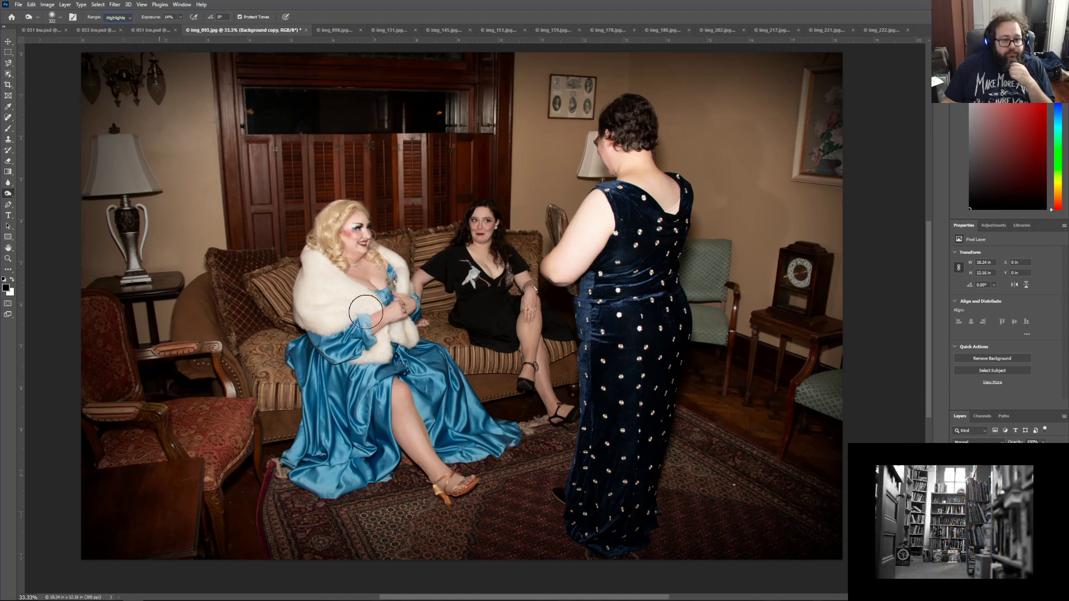
mouse_move(331, 285)
mouse_down()
mouse_move(325, 318)
mouse_move(356, 308)
mouse_move(314, 266)
mouse_up()
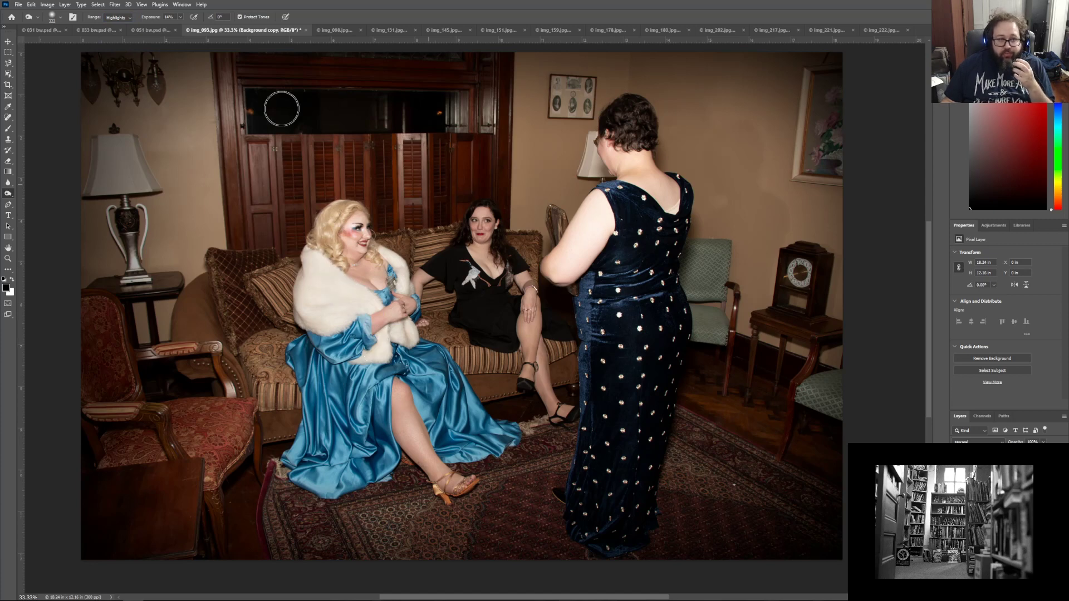
Step: Burn the standing woman's bare arm with the range set to Highlights
click(129, 19)
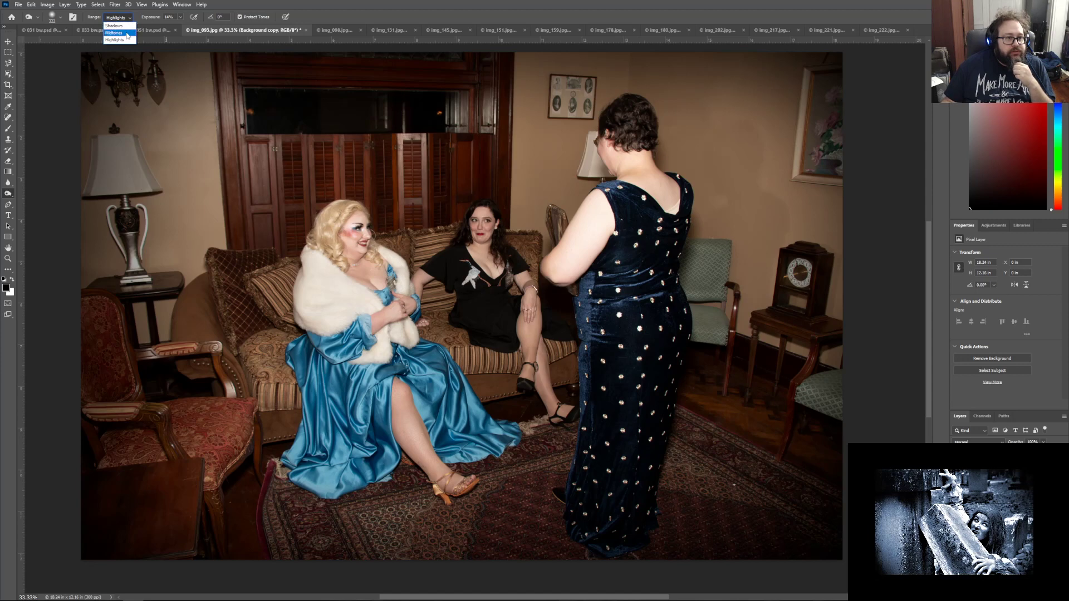
click(117, 33)
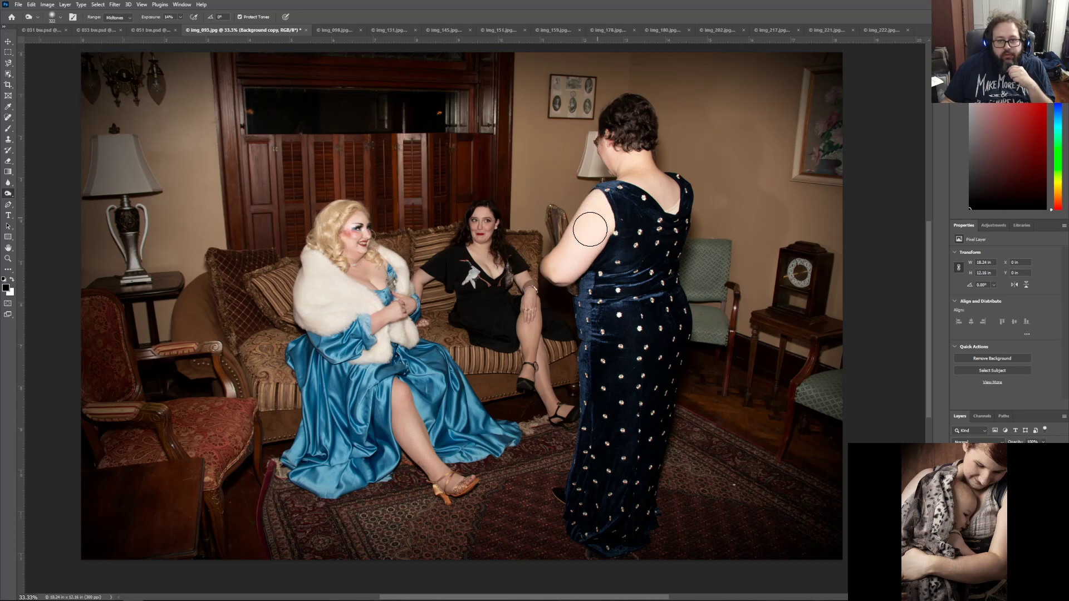
click(129, 17)
click(115, 39)
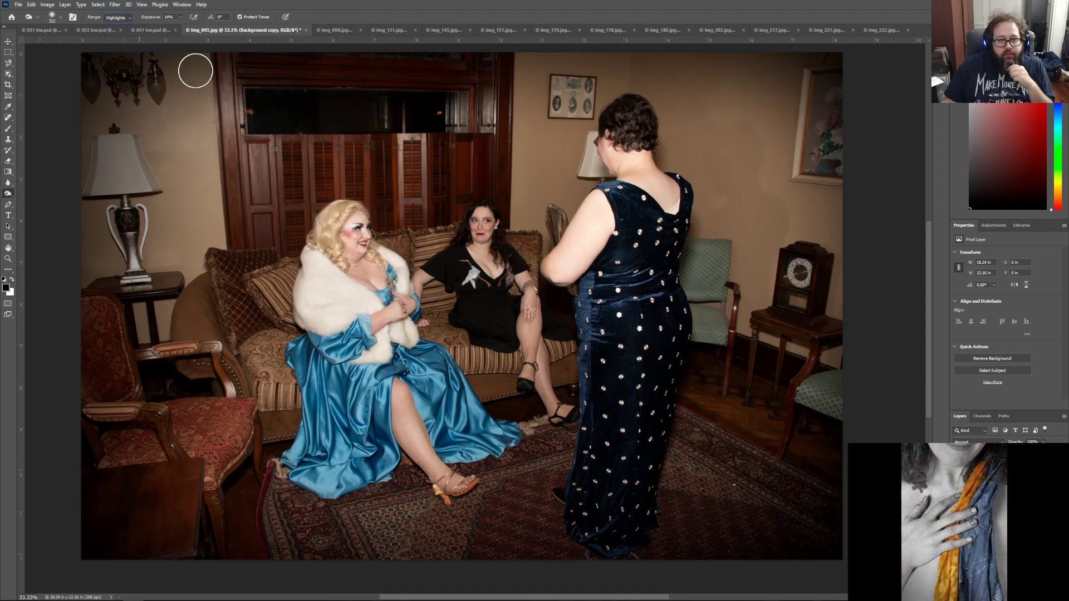
mouse_move(584, 244)
mouse_down()
mouse_move(568, 267)
mouse_move(613, 228)
mouse_move(565, 266)
mouse_up()
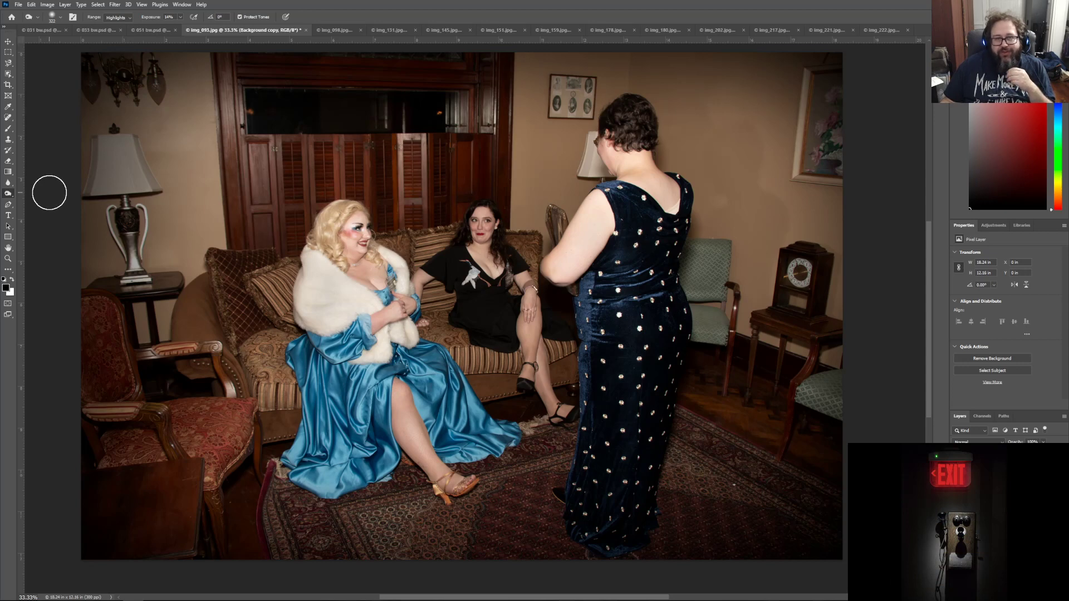
Step: Zoom in on the two seated women and set the Dodge tool's brush size to 100 px
click(9, 258)
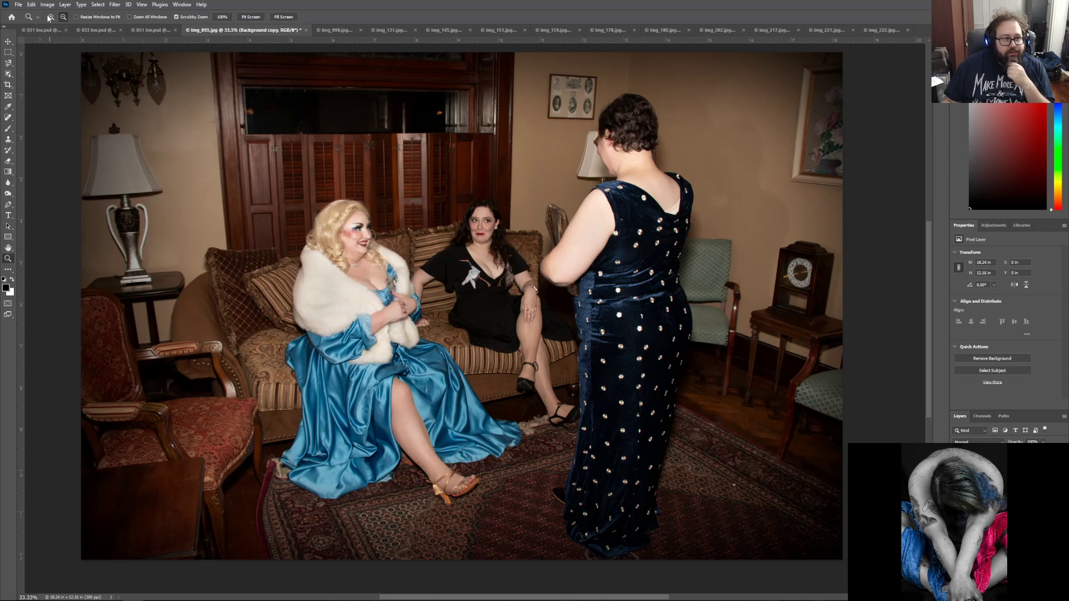
click(438, 223)
click(401, 220)
click(402, 265)
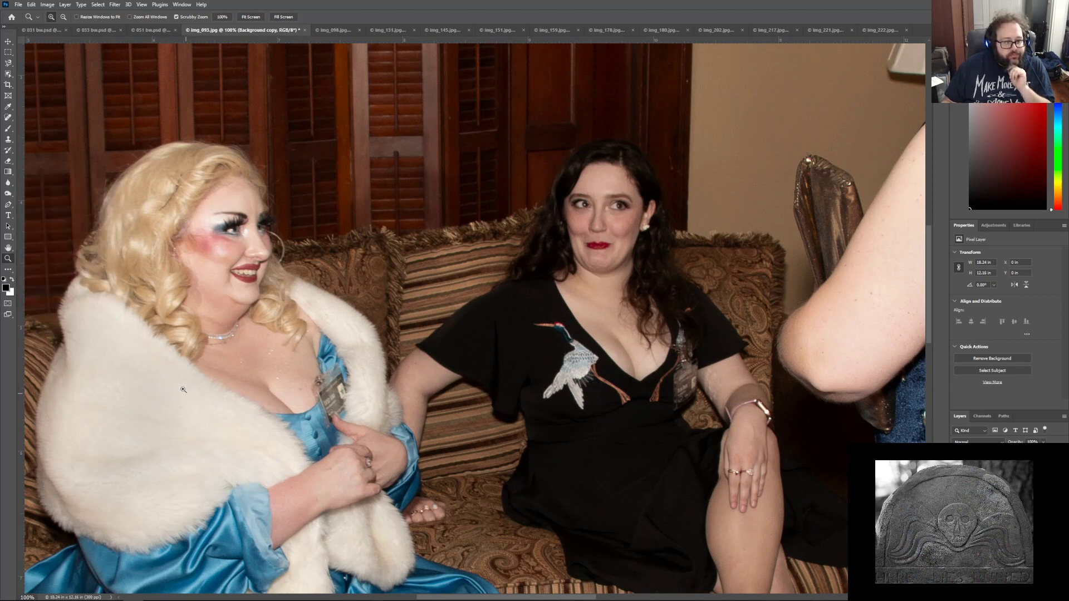
click(7, 194)
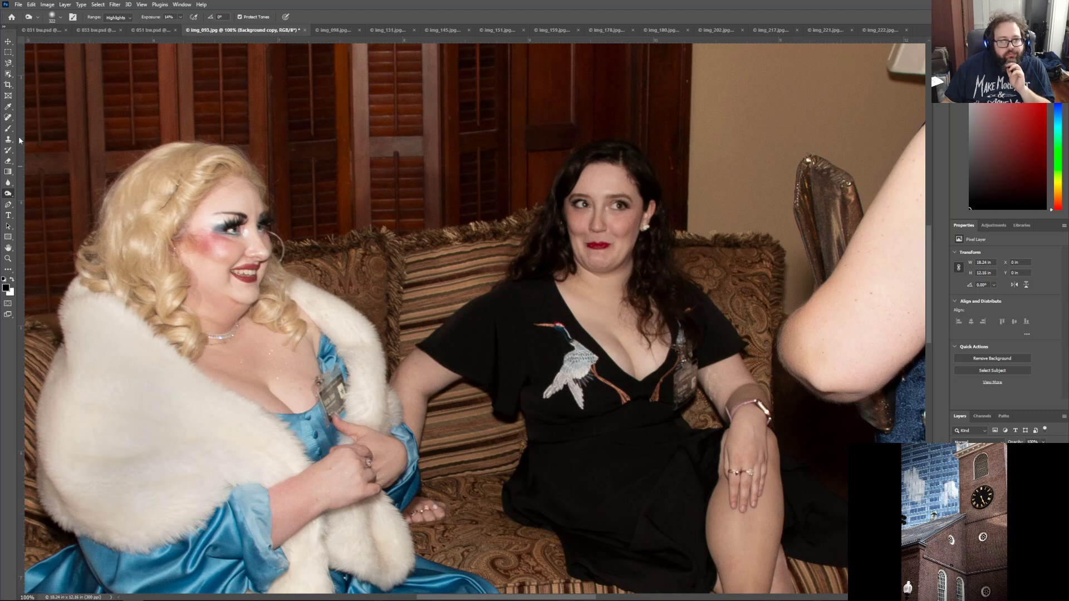
click(9, 186)
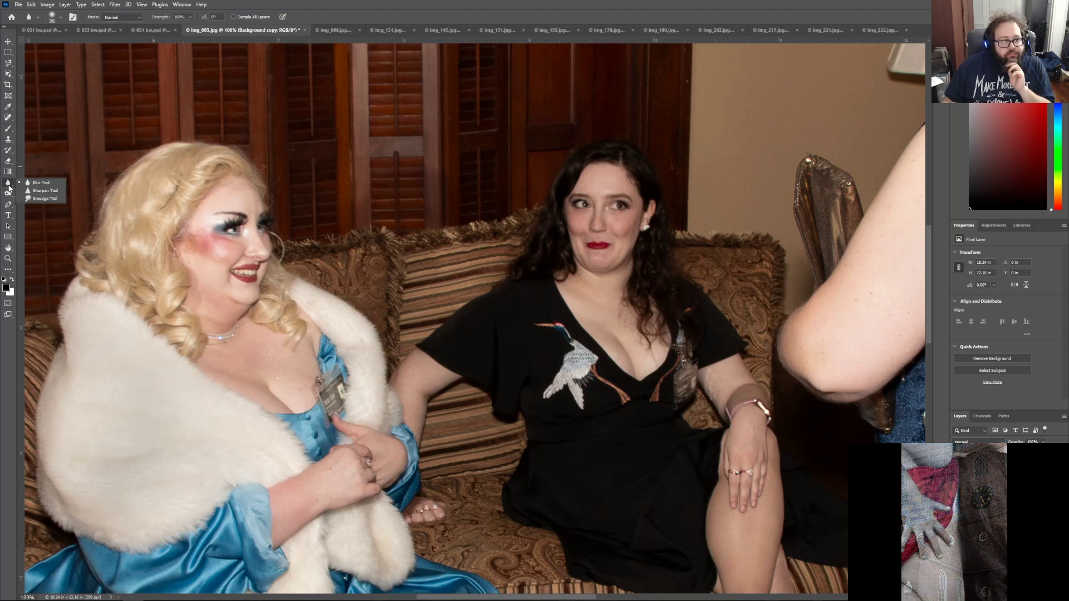
click(8, 194)
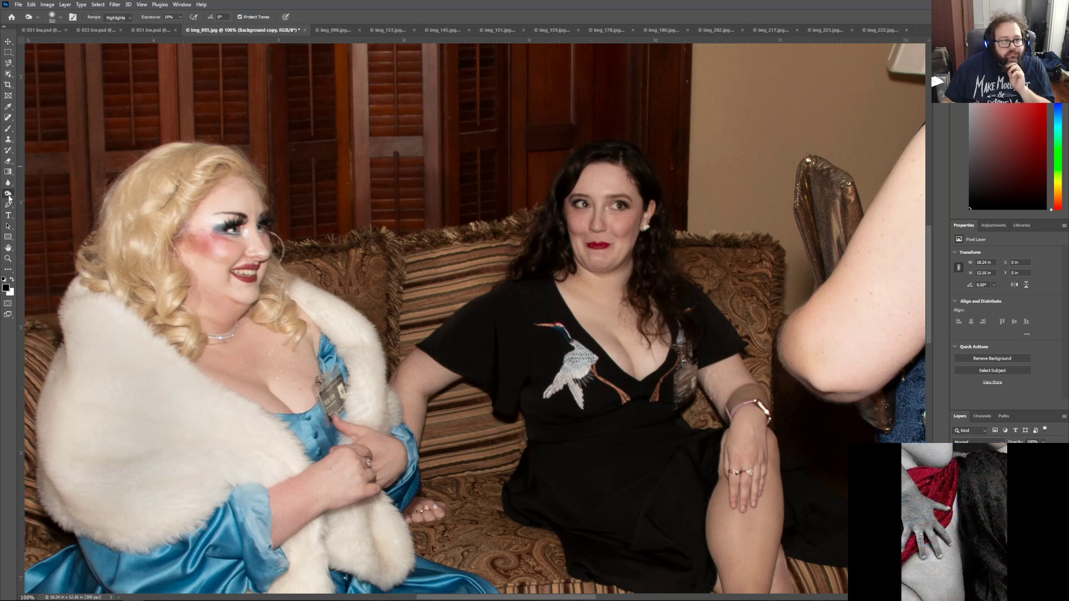
click(40, 201)
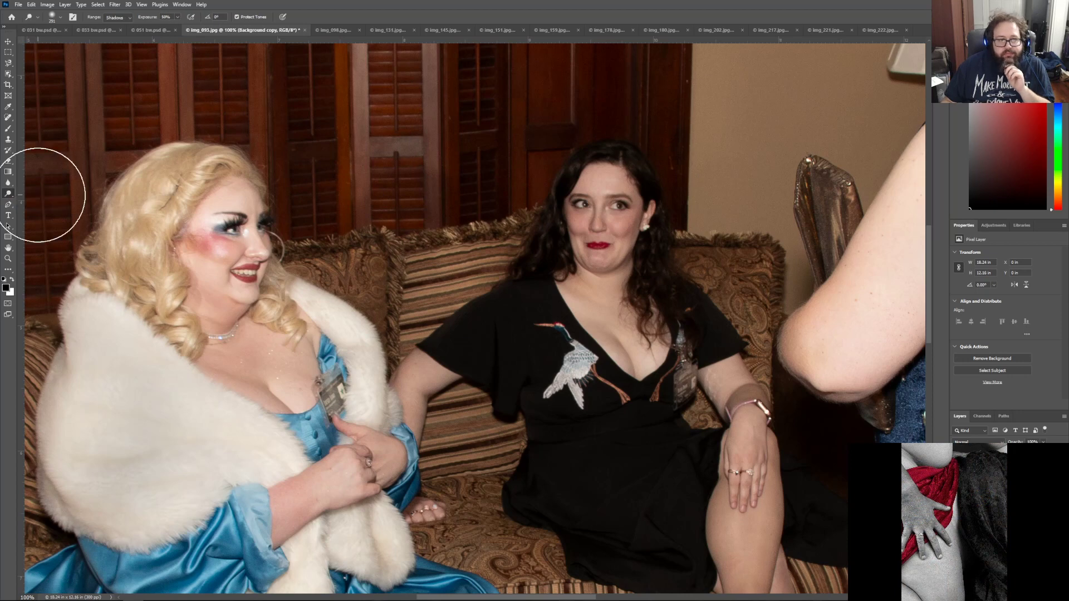
click(60, 17)
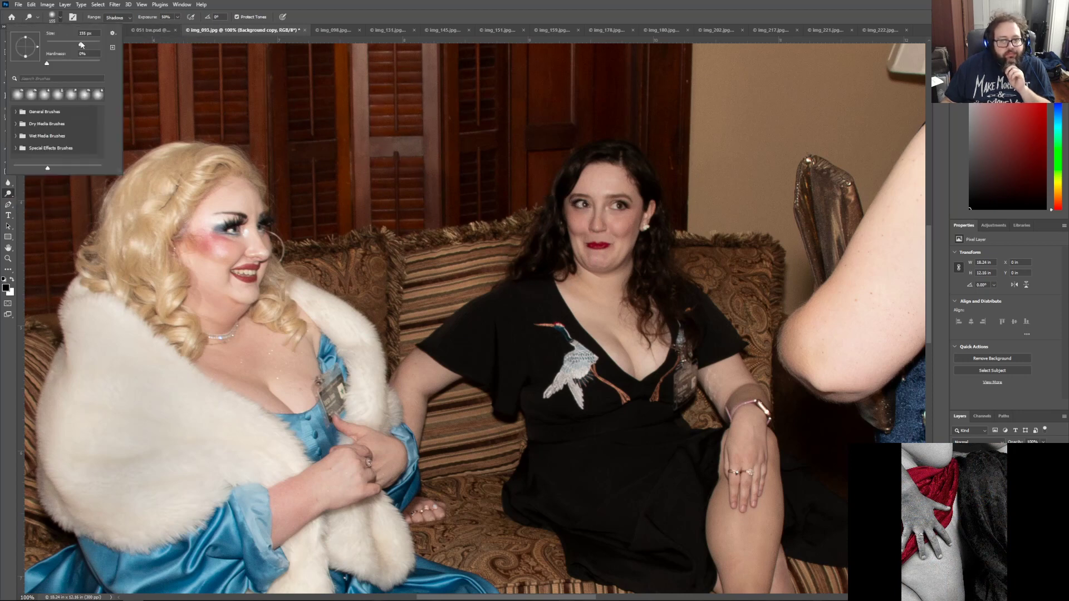
drag(81, 44, 72, 44)
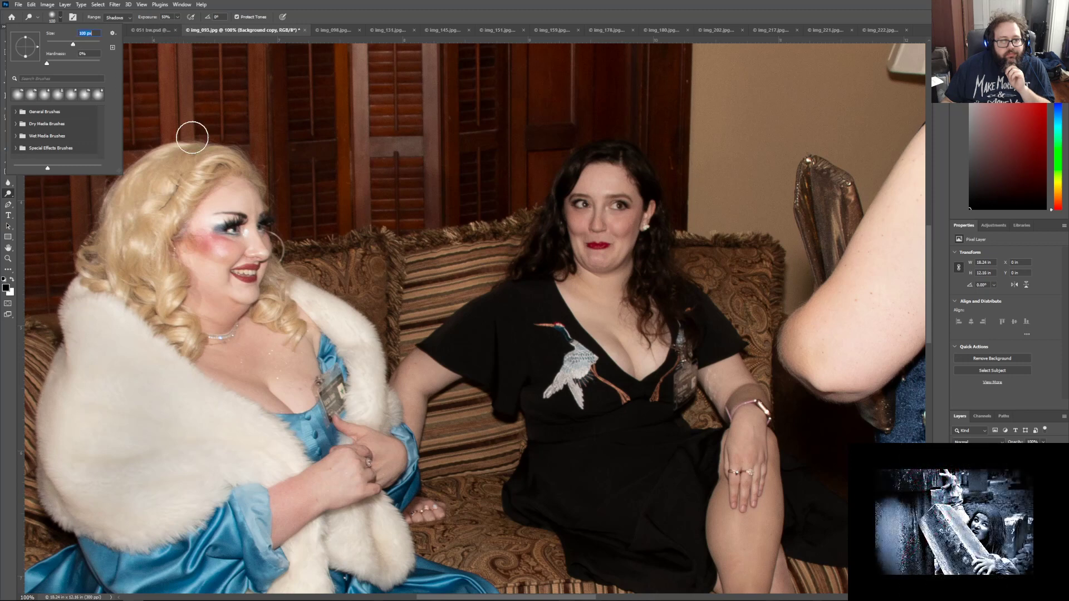
click(375, 5)
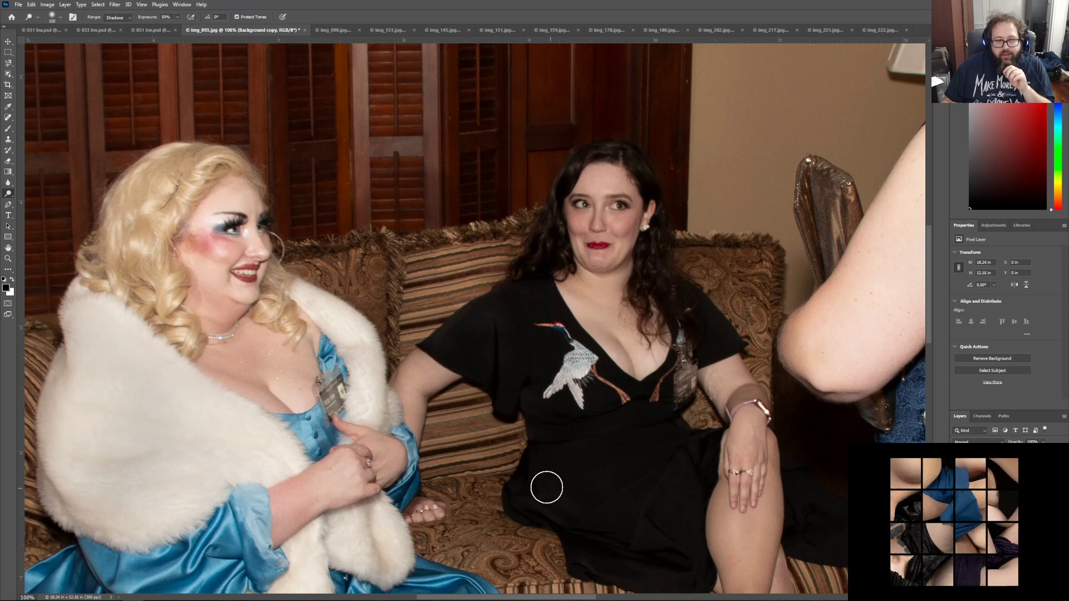
Step: Undo the last Dodge strokes on the seated women
click(31, 4)
click(31, 4)
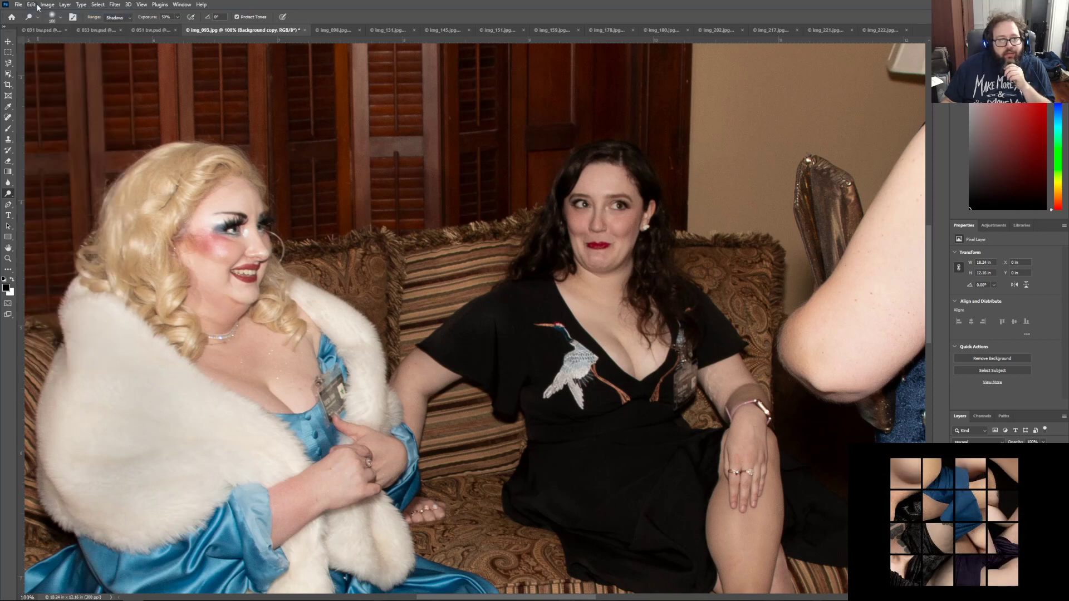
click(31, 4)
click(39, 13)
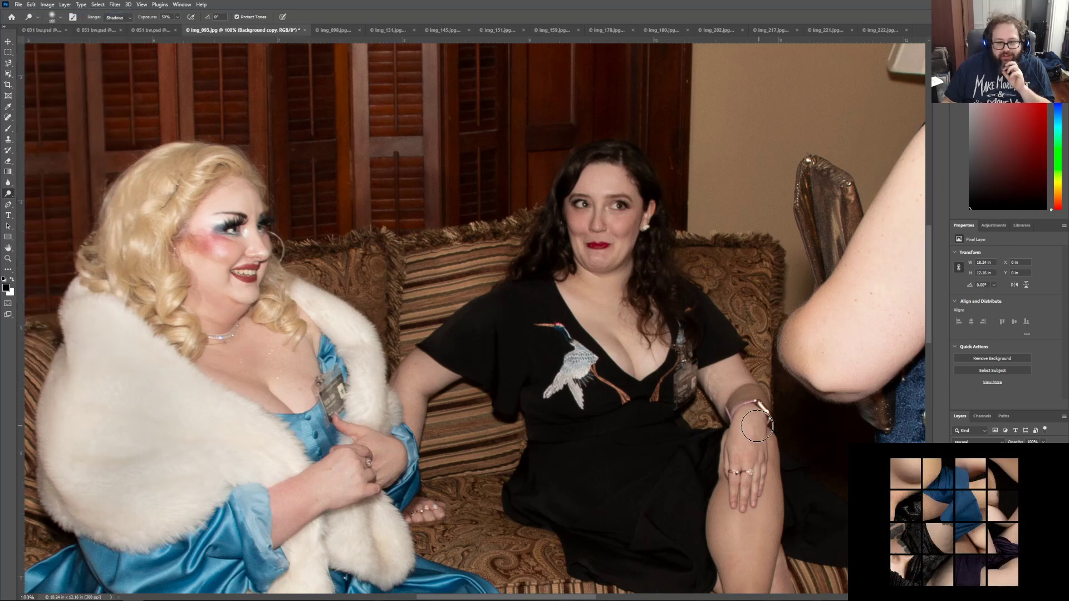
Step: Examine the seated women and the standing woman's head, back and arm up close, and return to the whole photo
scroll(649, 483, down, 3)
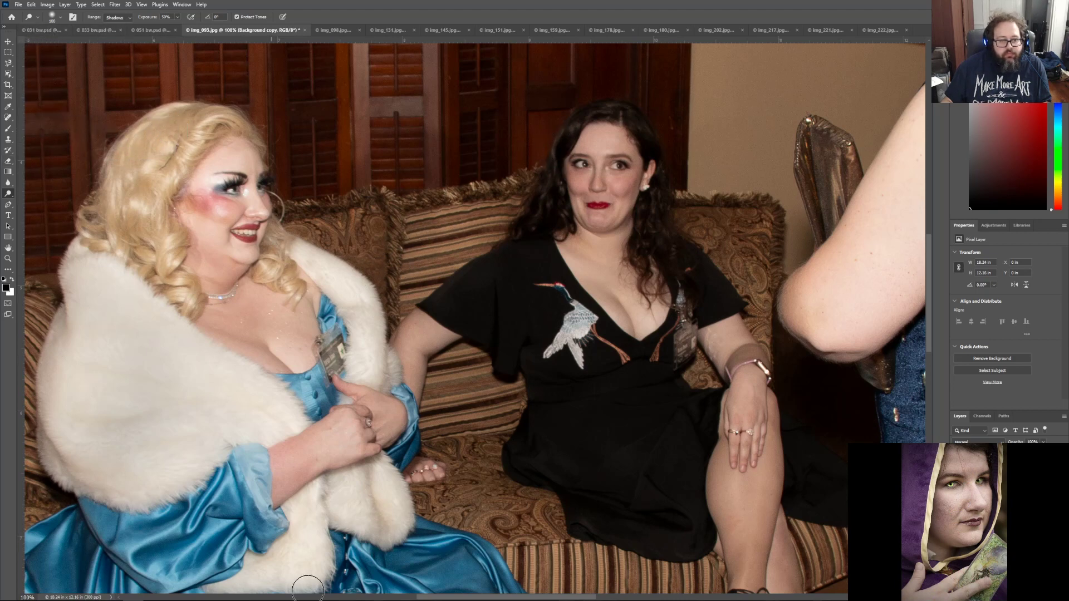
click(8, 258)
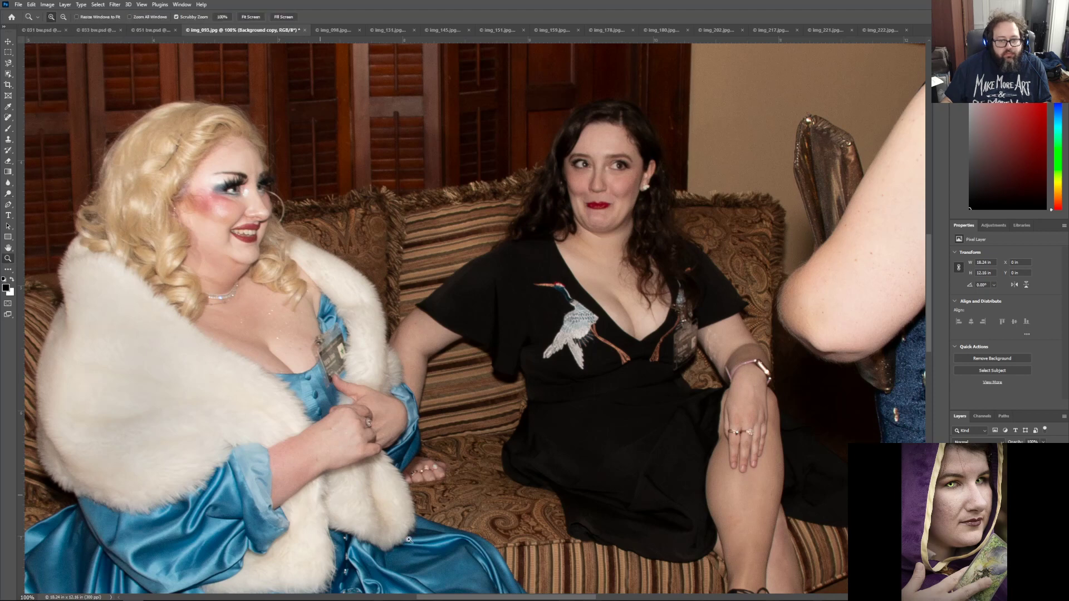
drag(498, 595, 606, 595)
scroll(554, 434, up, 5)
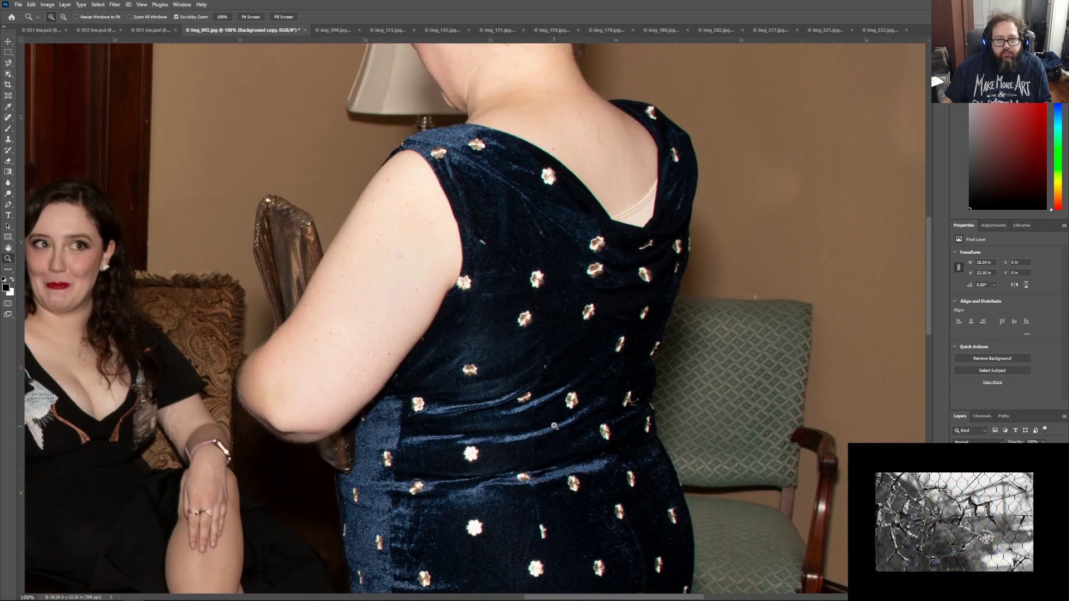
scroll(554, 425, up, 1)
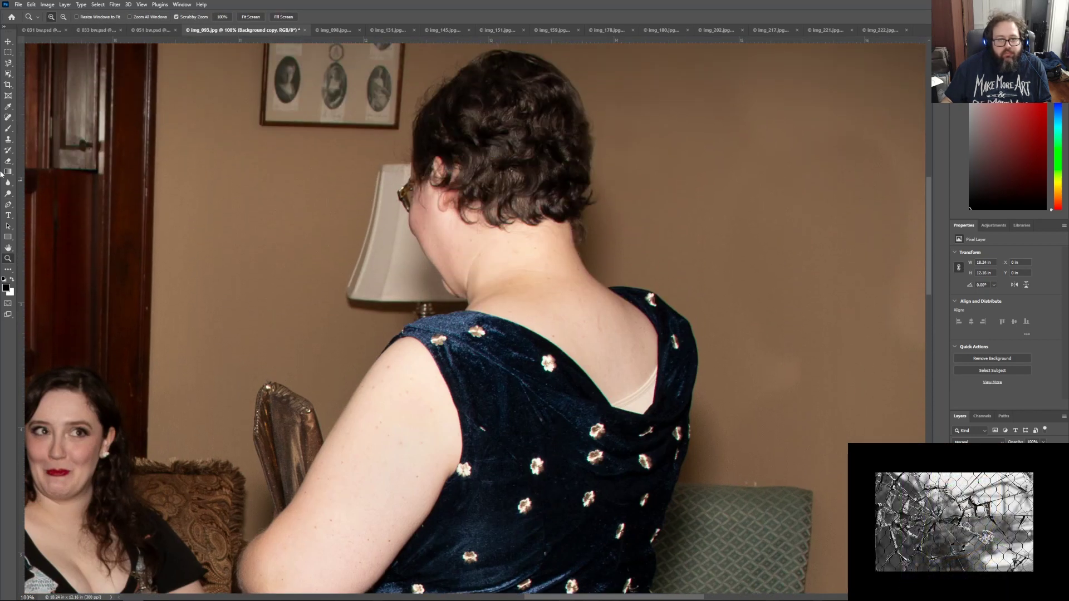
click(10, 186)
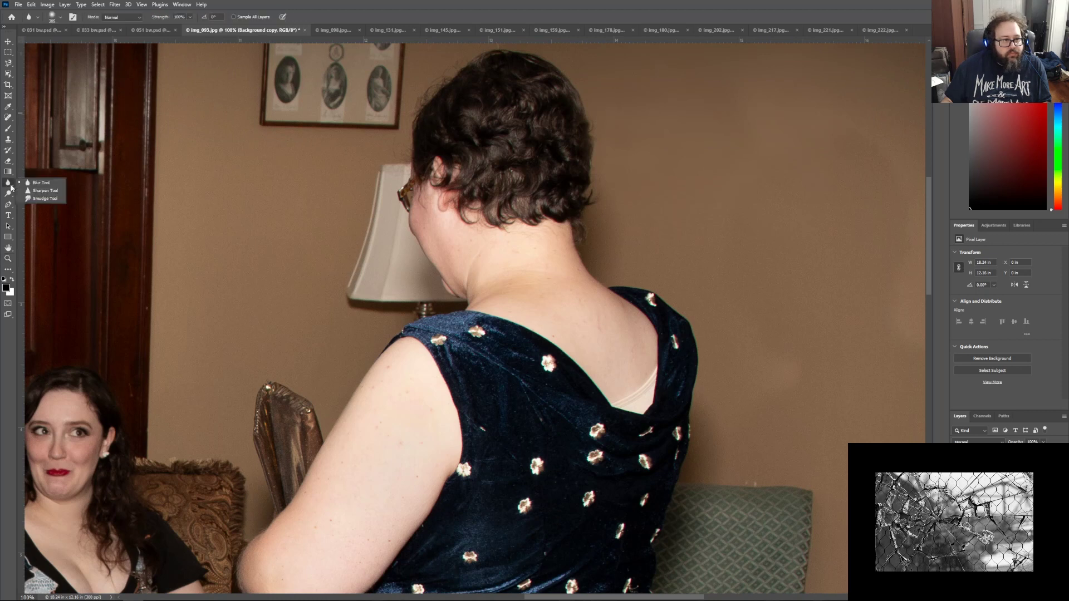
click(7, 194)
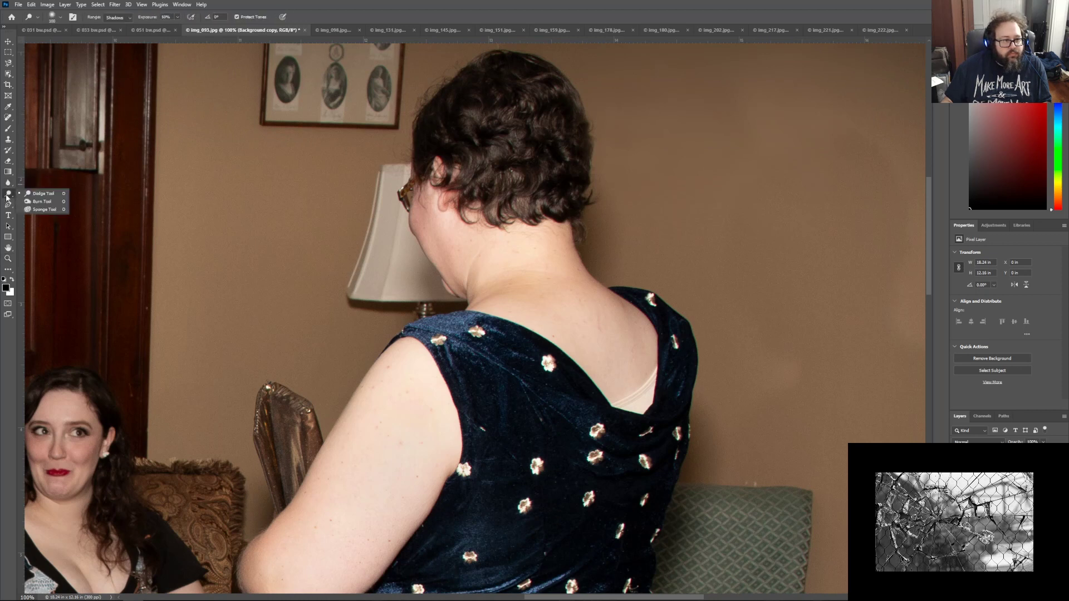
click(42, 201)
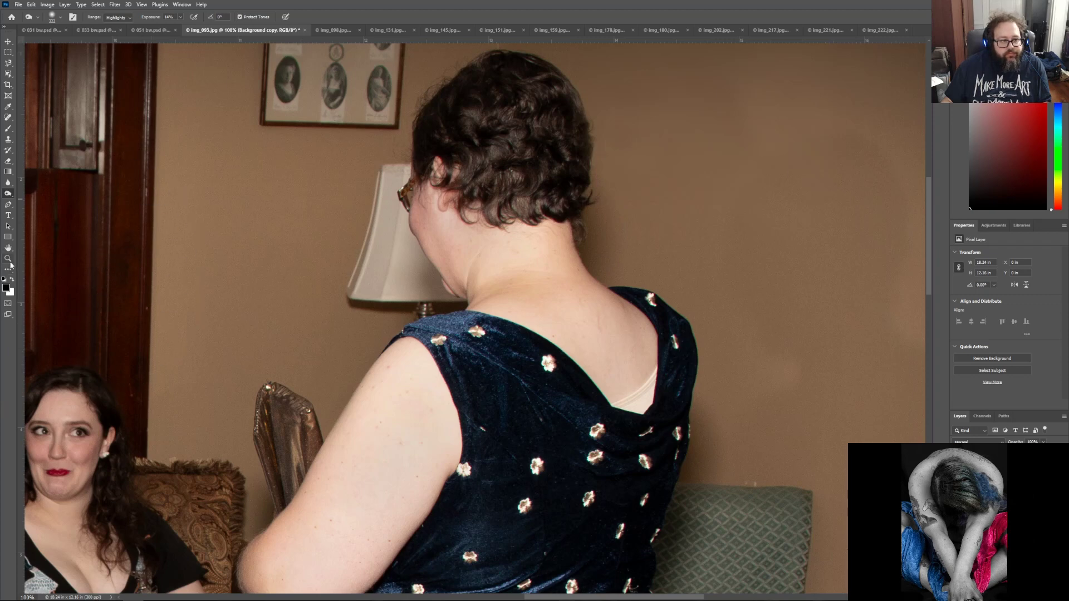
click(9, 259)
click(250, 17)
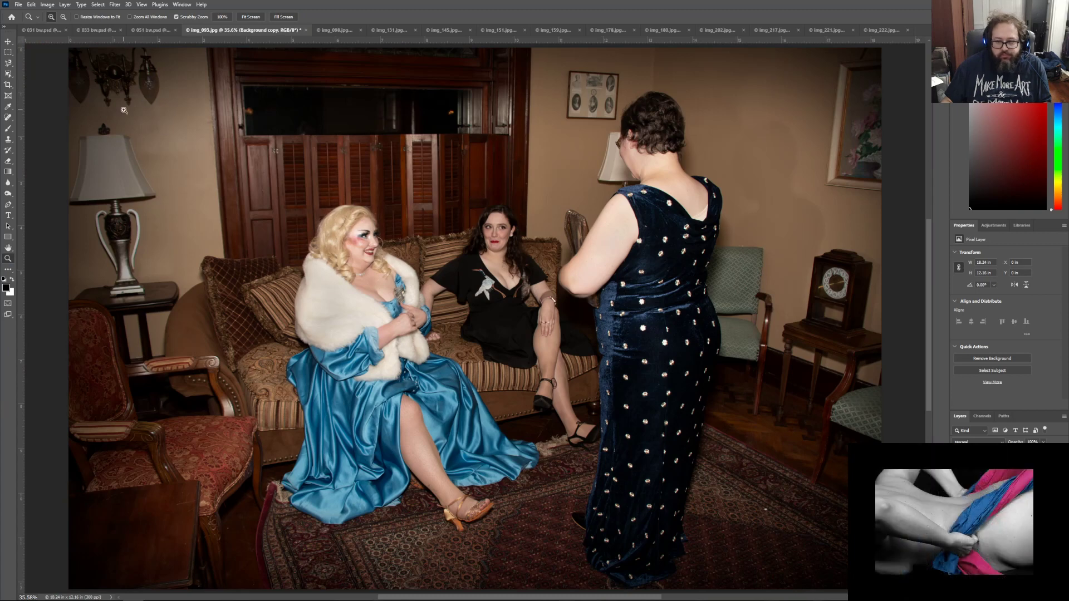
Step: Save the color version as a Photoshop file named 093.psd in the JPEG folder
click(22, 7)
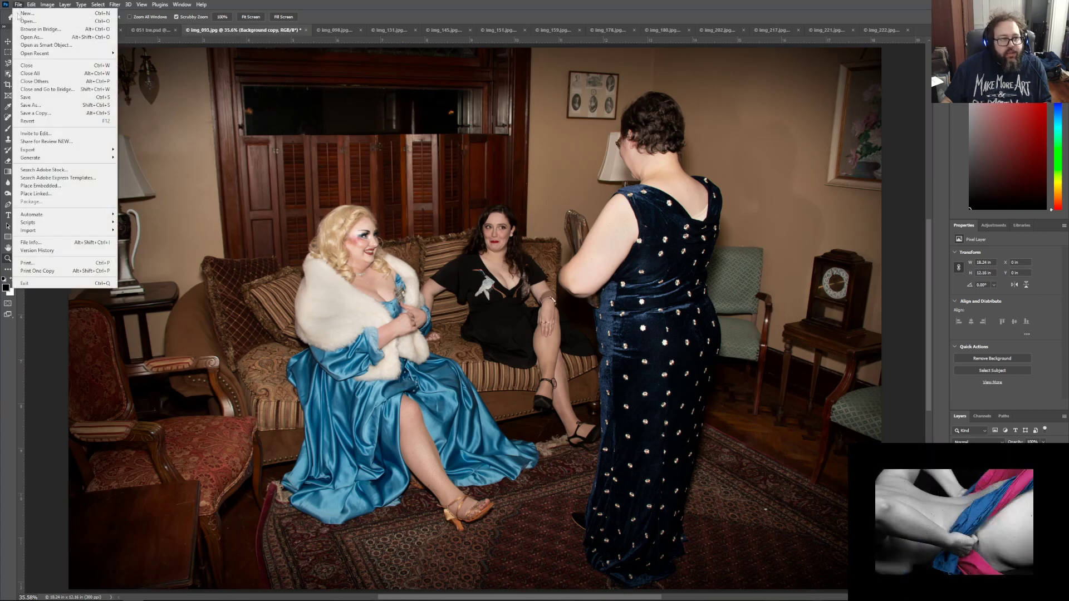
click(44, 103)
click(70, 257)
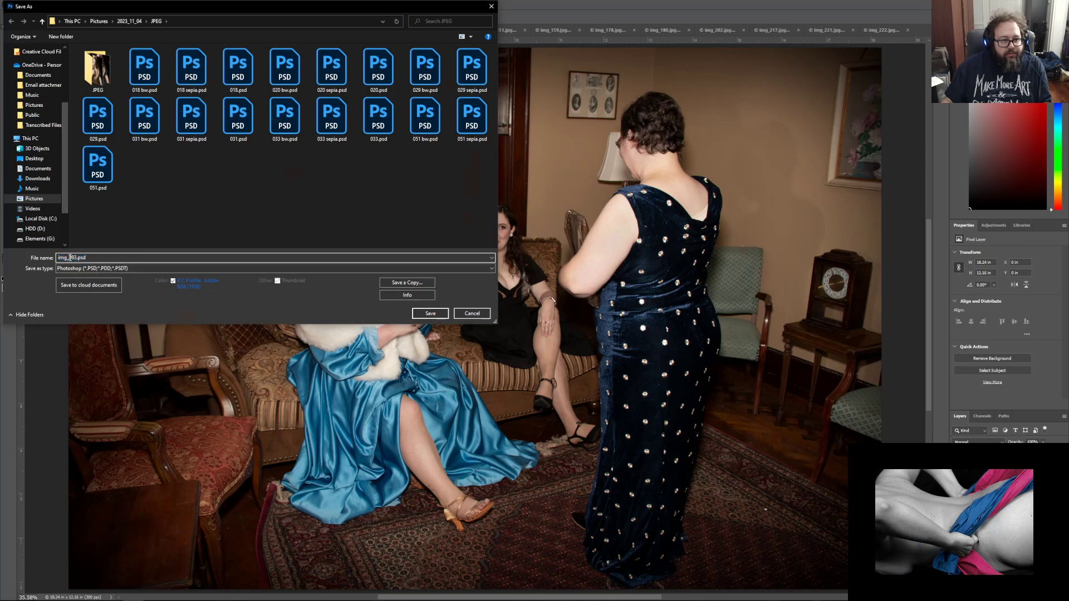
key(Return)
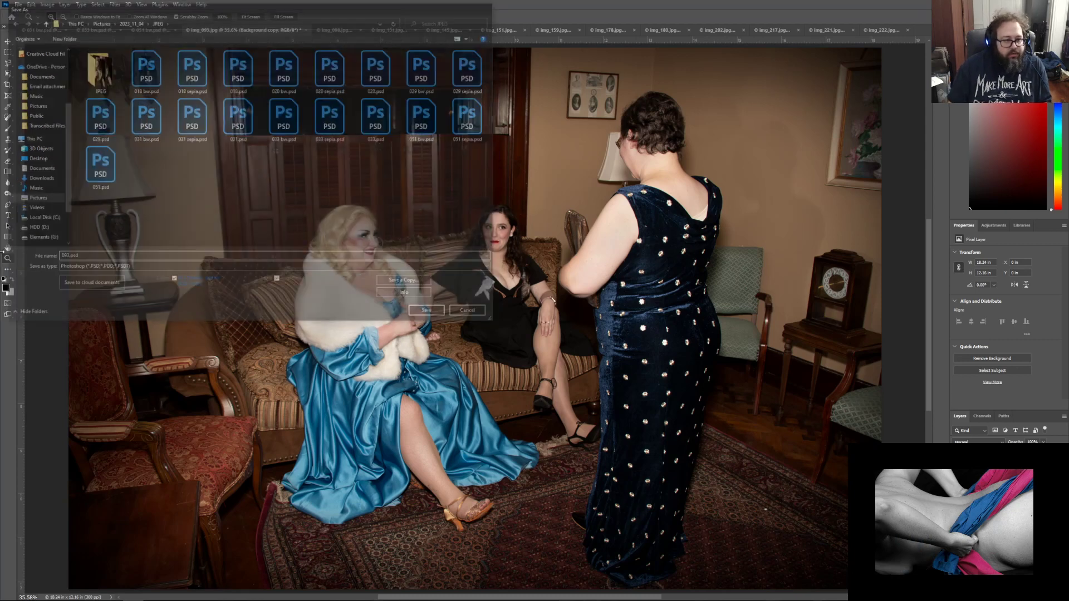
key(Return)
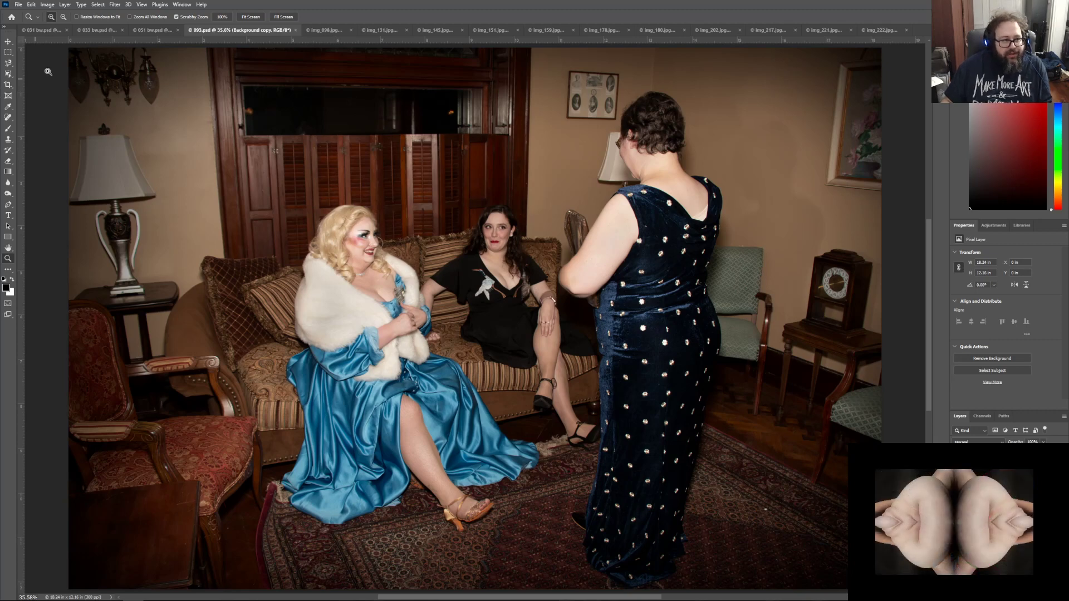
Step: Trace a selection around the three women and the sofa with the Magnetic Lasso tool
click(9, 66)
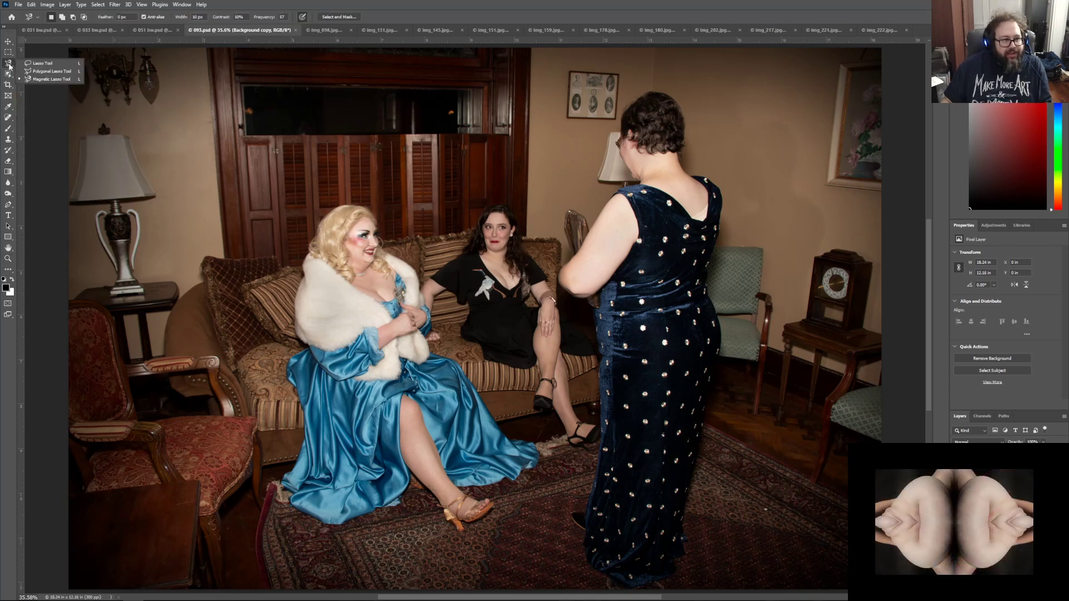
click(49, 79)
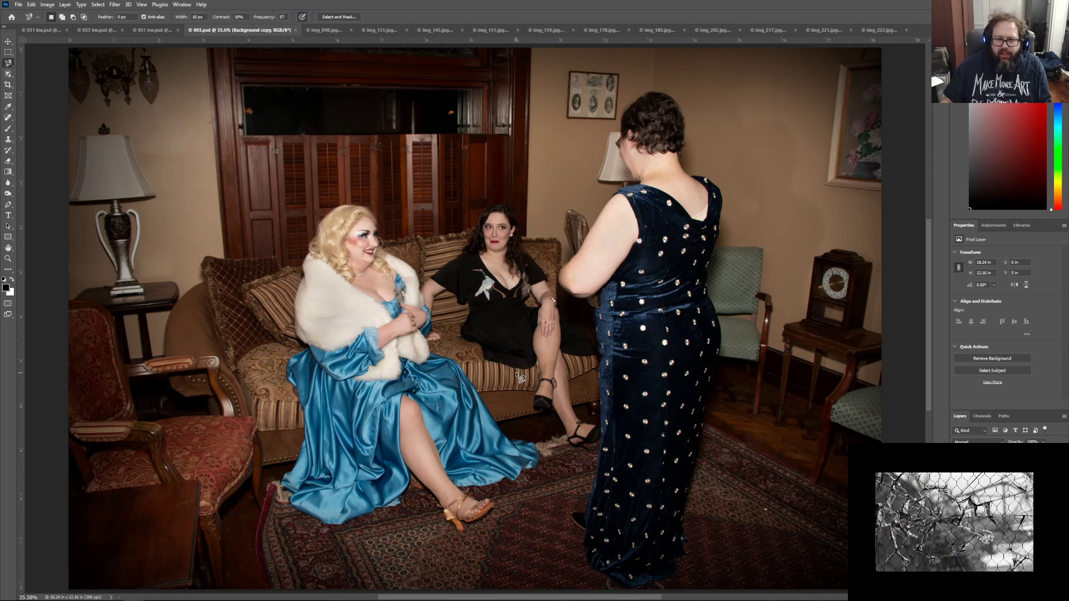
click(538, 236)
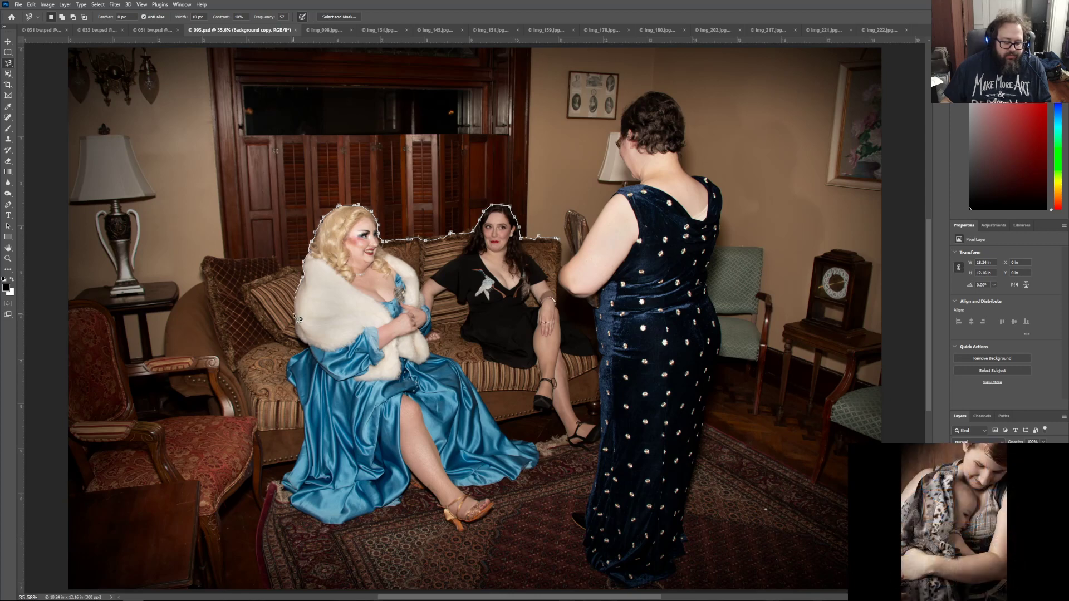
key(Escape)
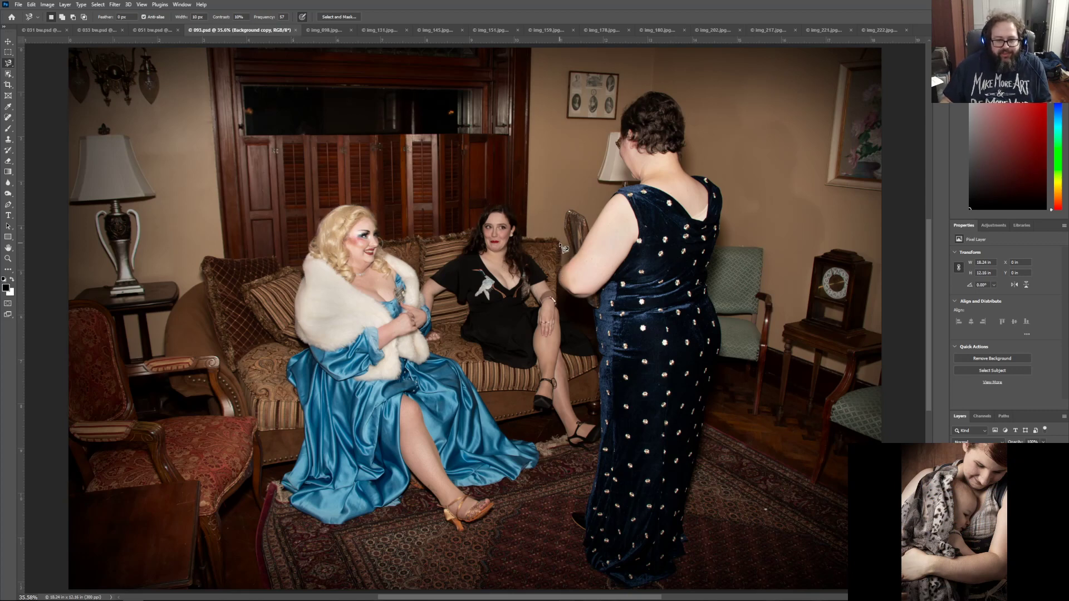
click(559, 243)
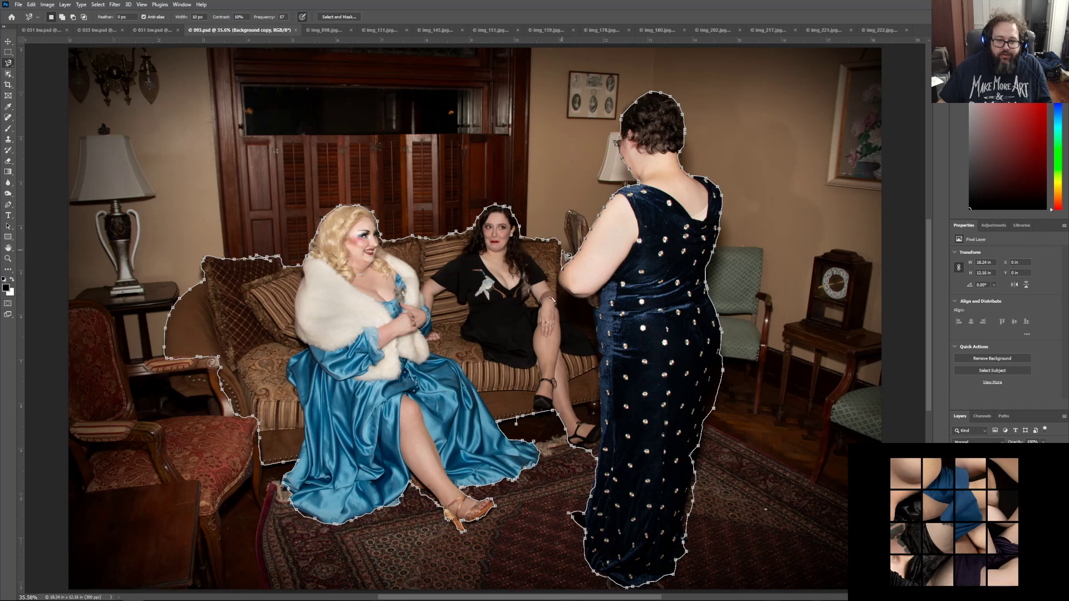
click(564, 247)
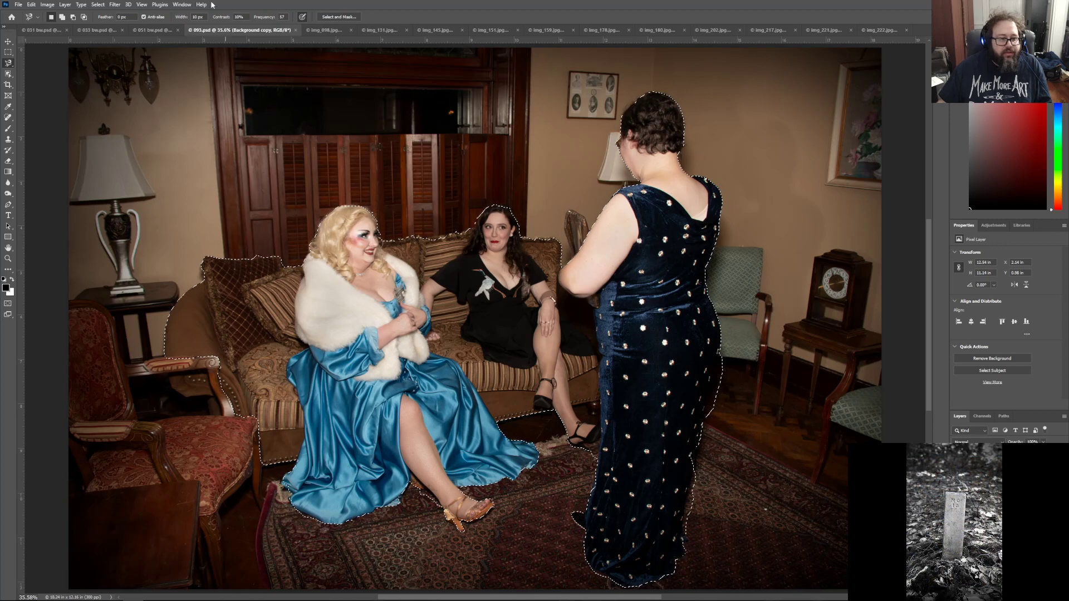
Step: Refine the edge of the women-and-sofa selection with Select and Mask, adjusting its radius, smoothing and feather
click(332, 17)
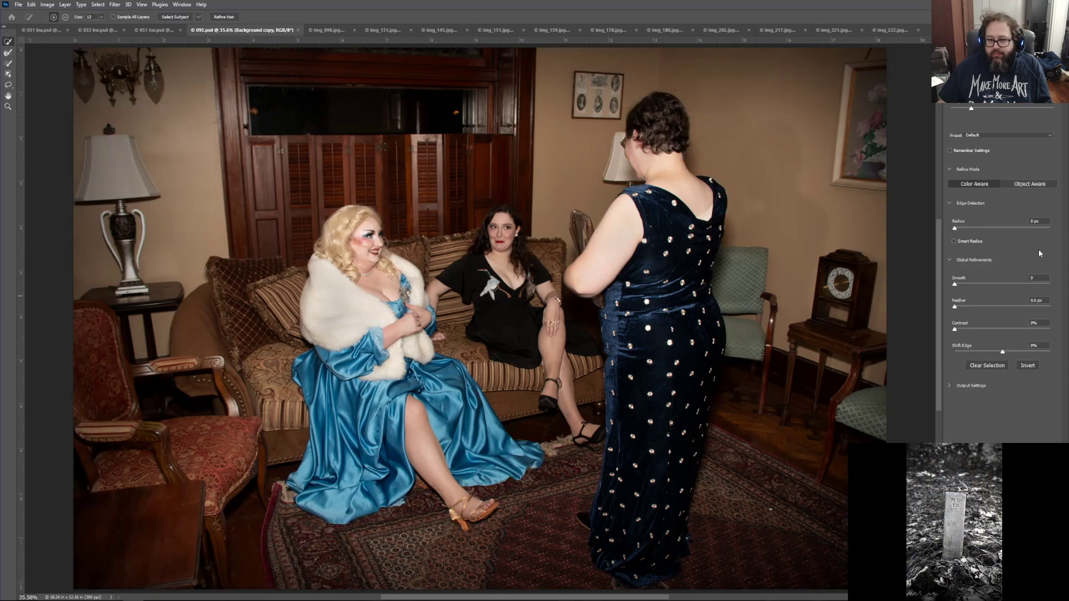
click(1045, 220)
text(8)
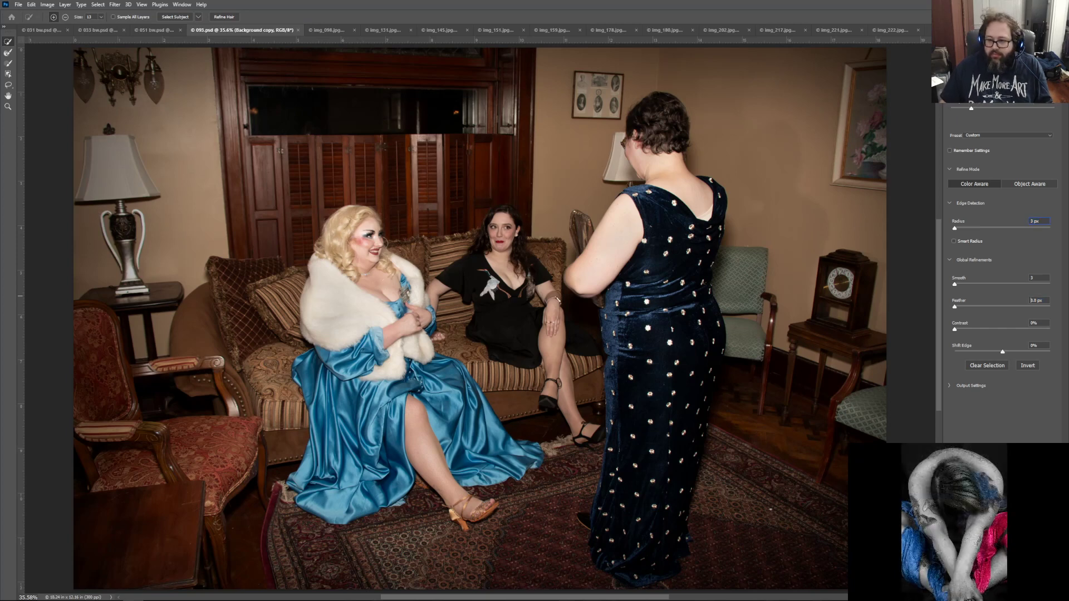
key(Return)
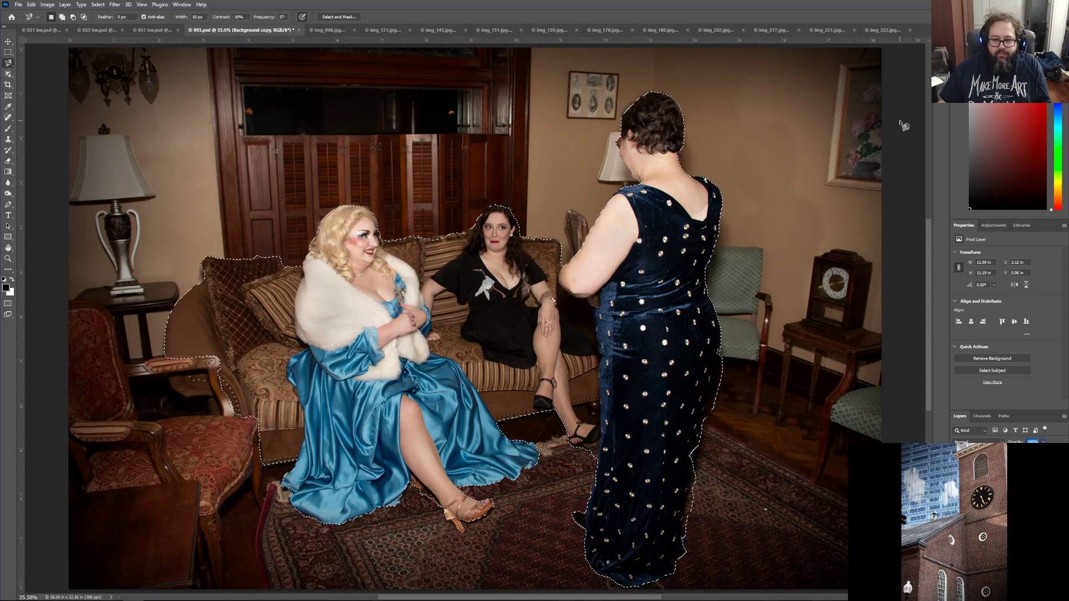
Step: Invert the selection so that it covers the room around the women and the sofa
click(65, 5)
mouse_move(46, 5)
mouse_move(97, 4)
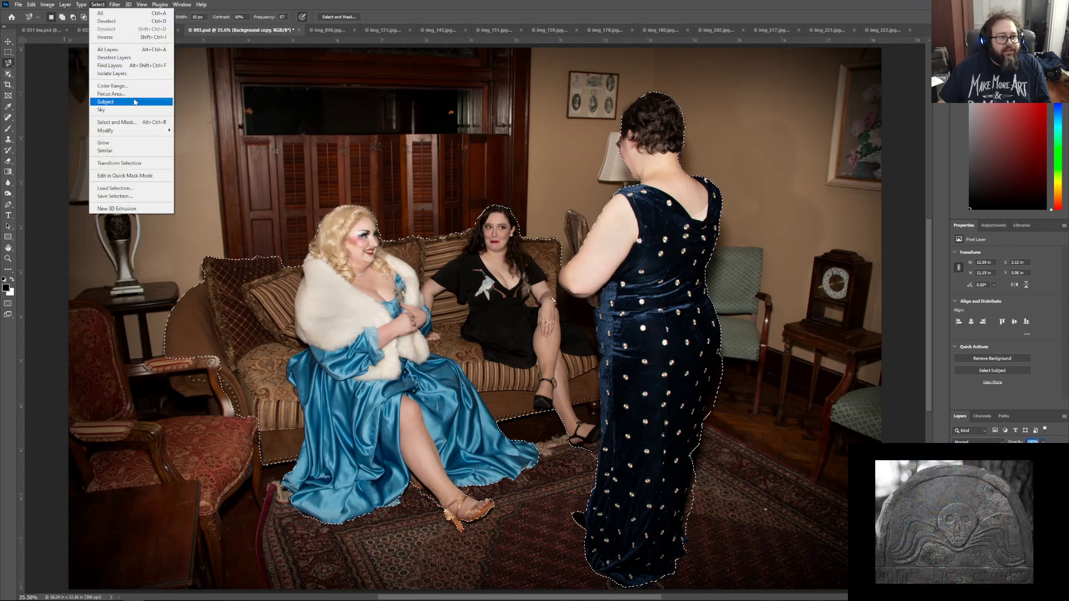
click(118, 38)
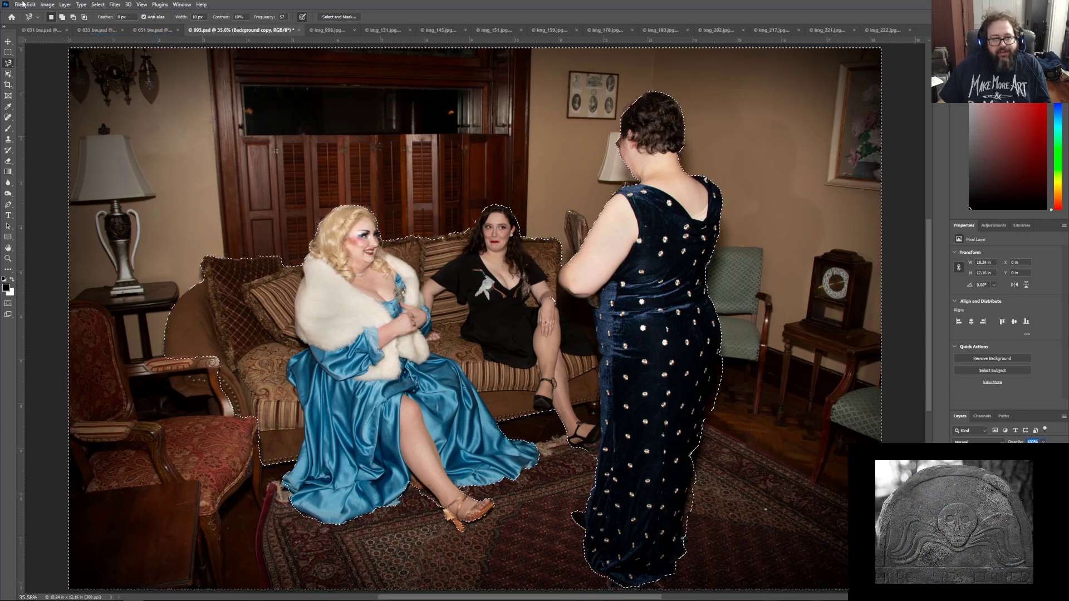
Step: Apply a Gaussian Blur with a 6.0-pixel radius to the selected background and deselect
click(114, 4)
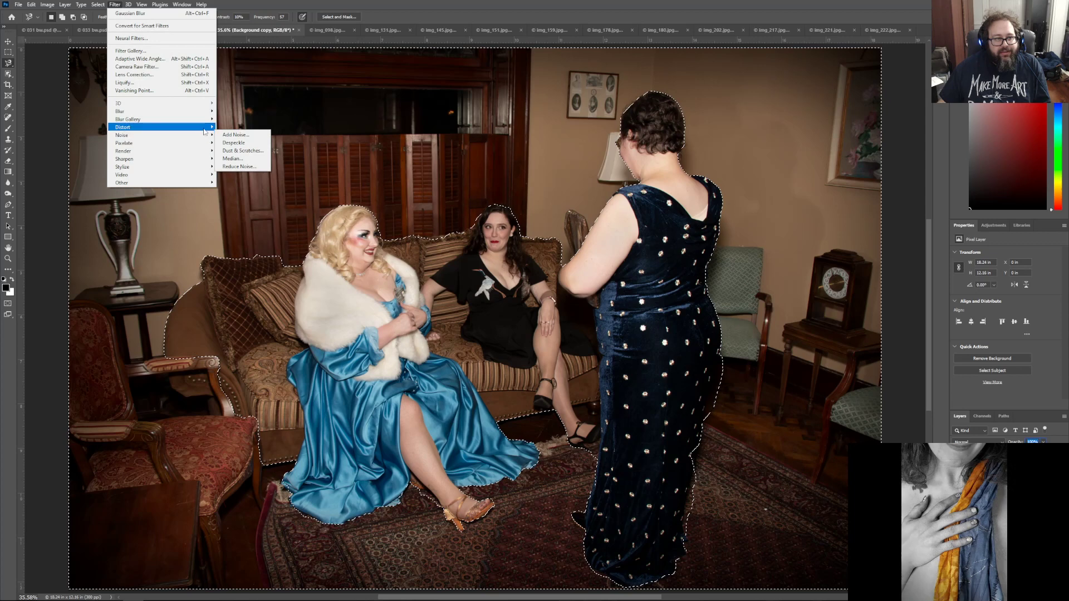
mouse_move(205, 132)
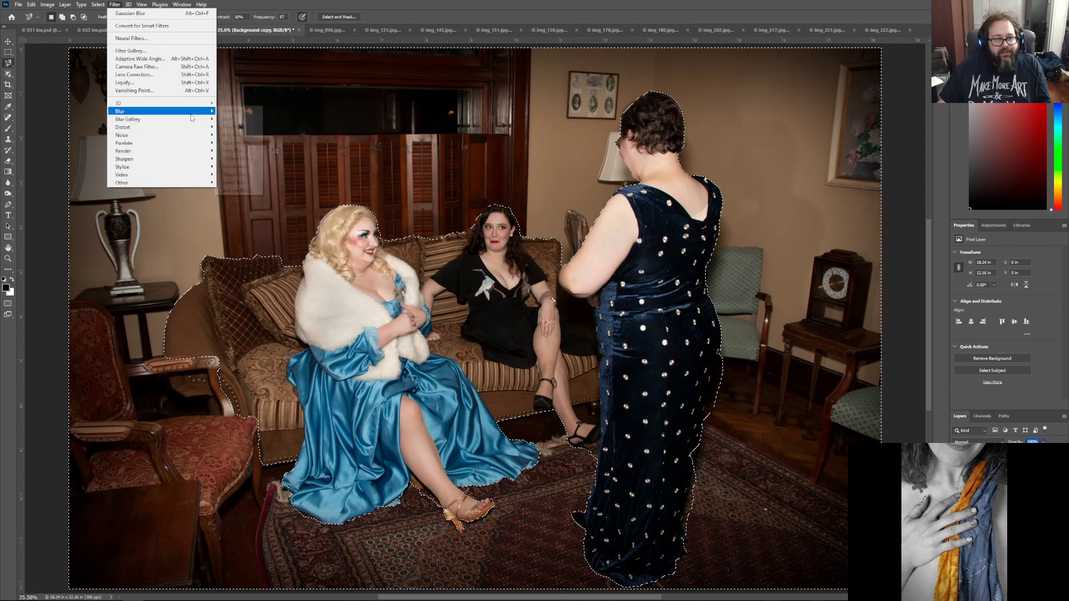
mouse_move(200, 112)
click(254, 144)
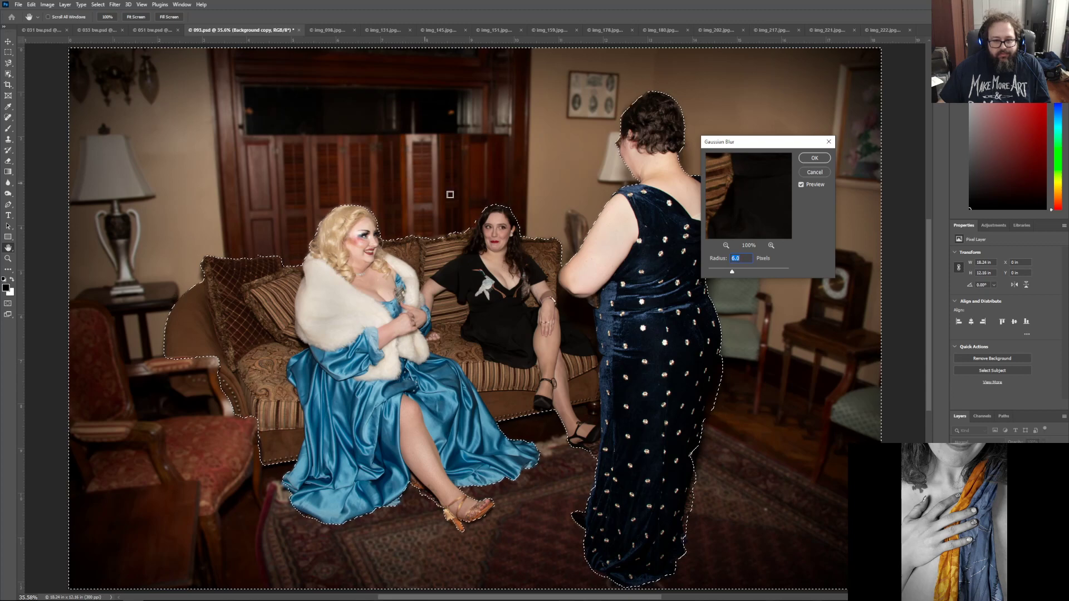
key(Return)
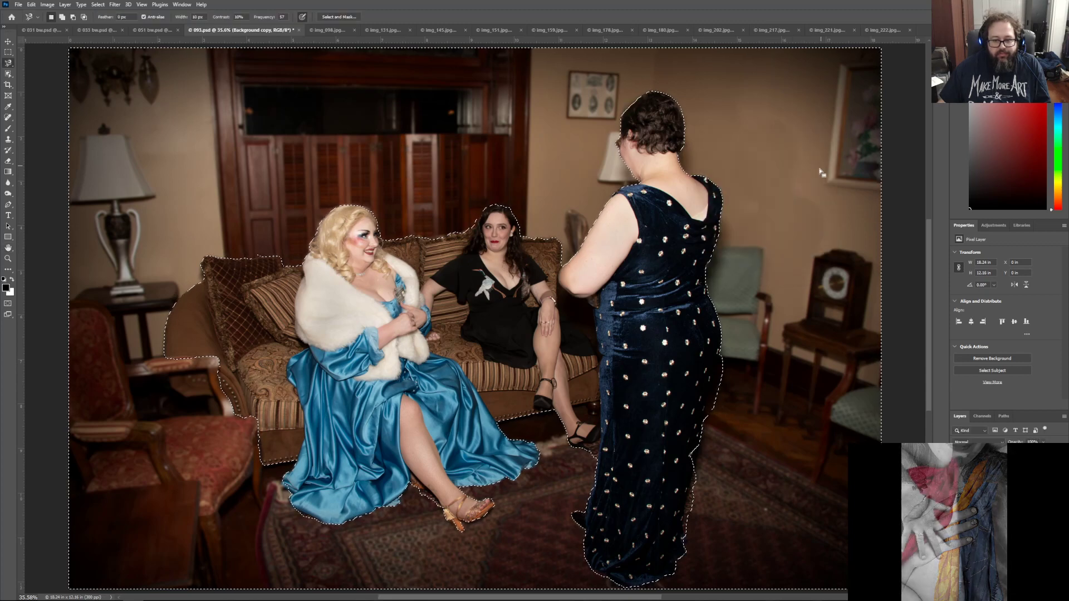
key(l)
key(ctrl+d)
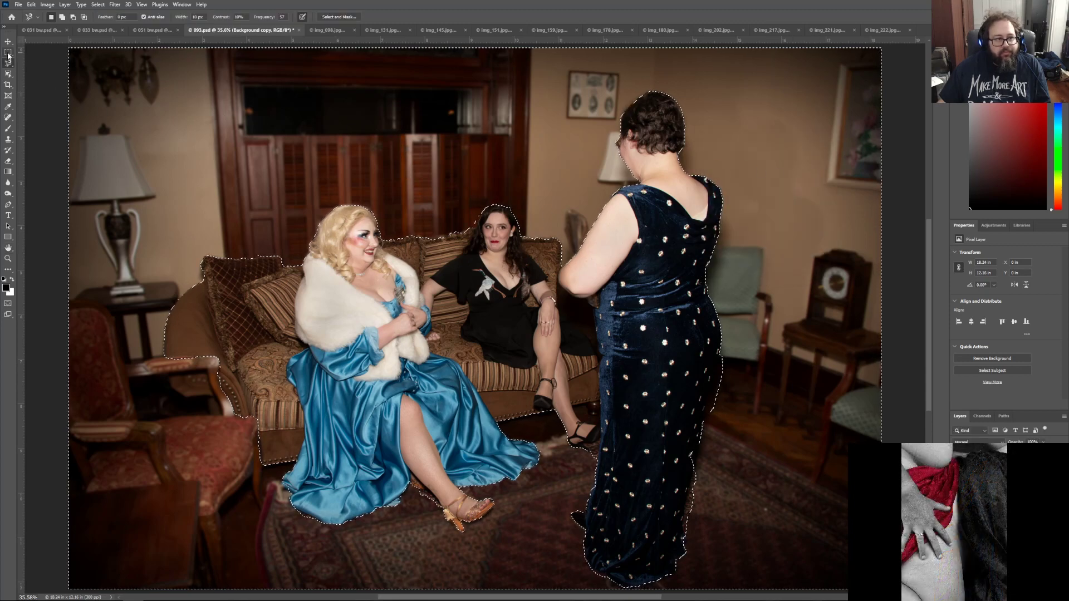
key(m)
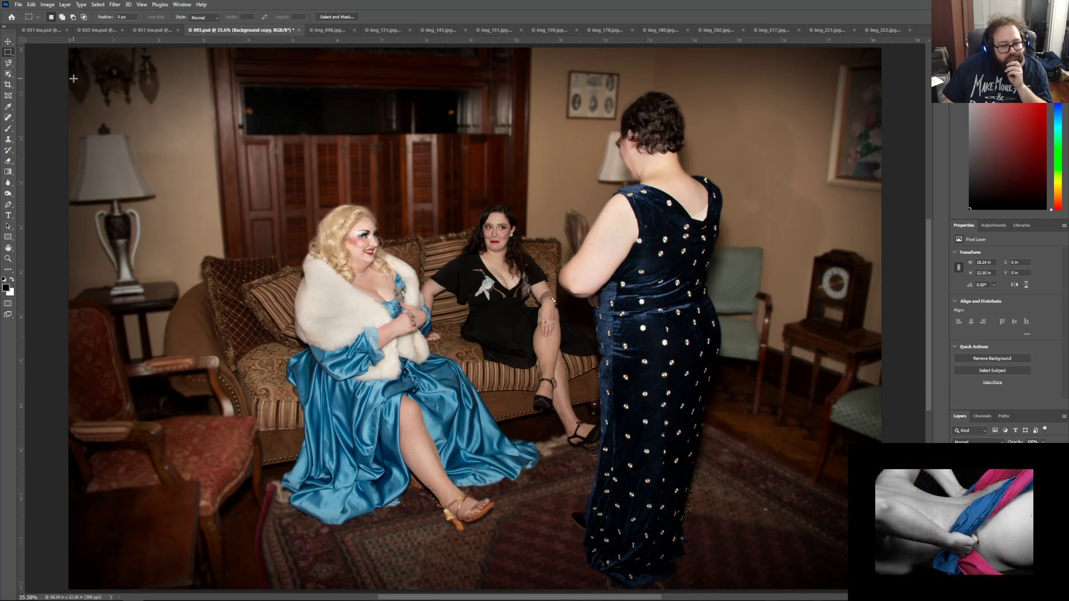
Step: Undo the deselection, the Gaussian Blur and the selection inversion
click(30, 5)
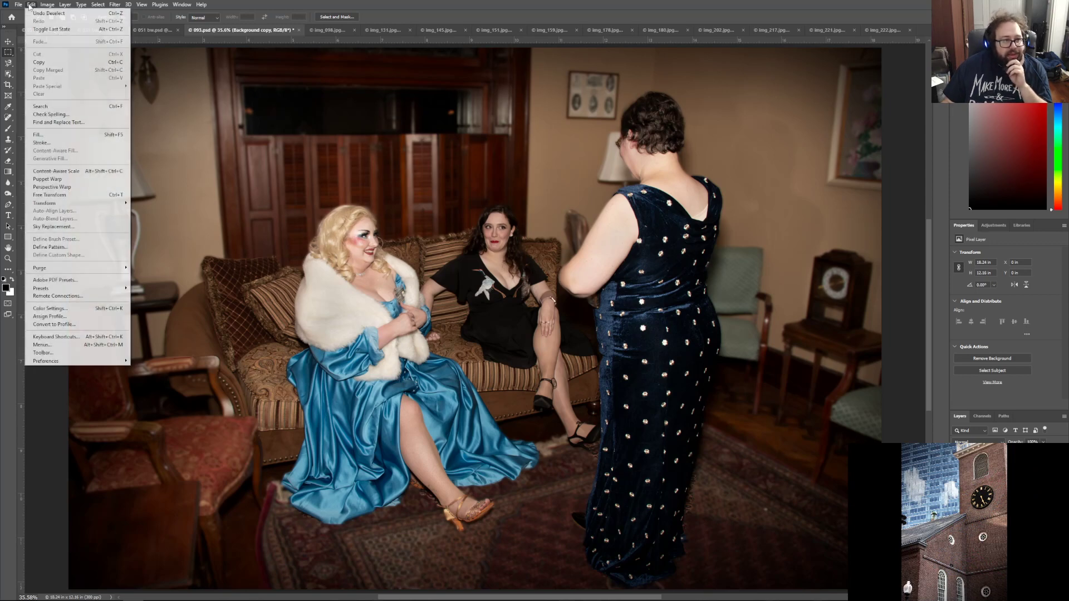
click(35, 11)
click(33, 5)
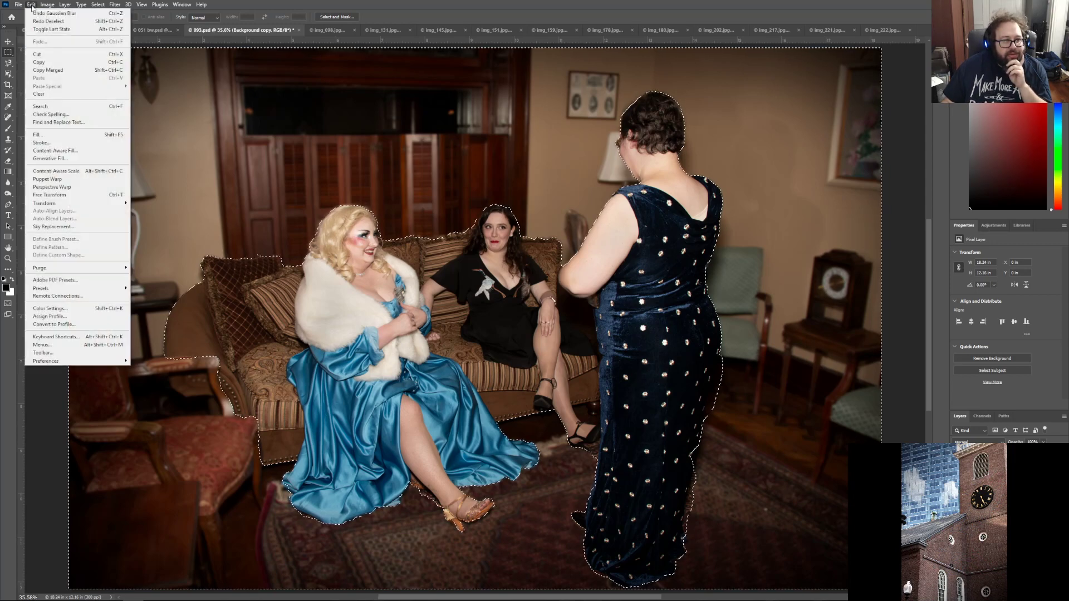
click(35, 12)
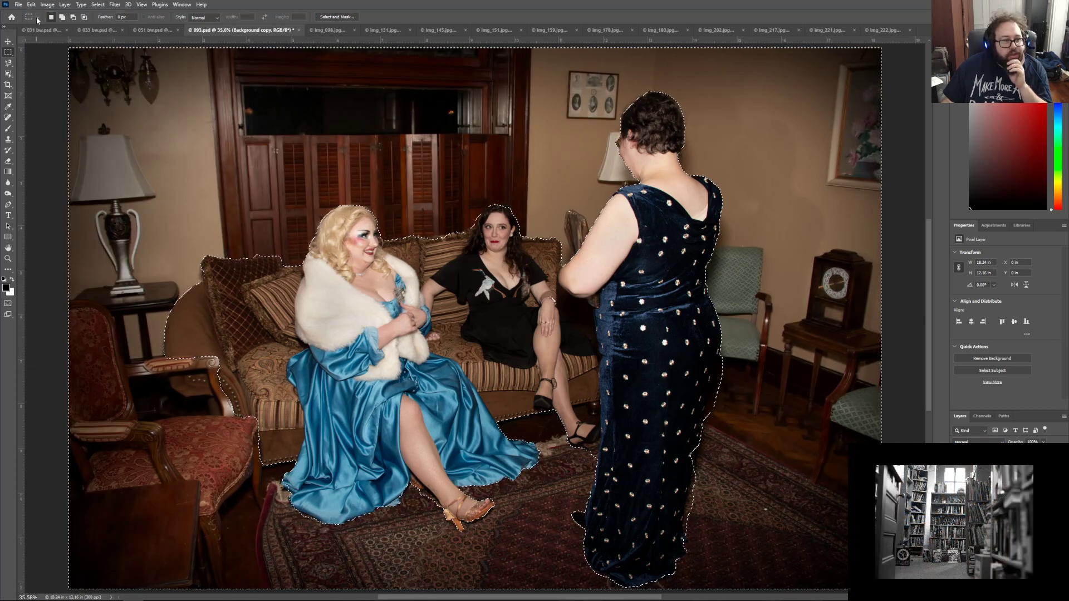
click(31, 5)
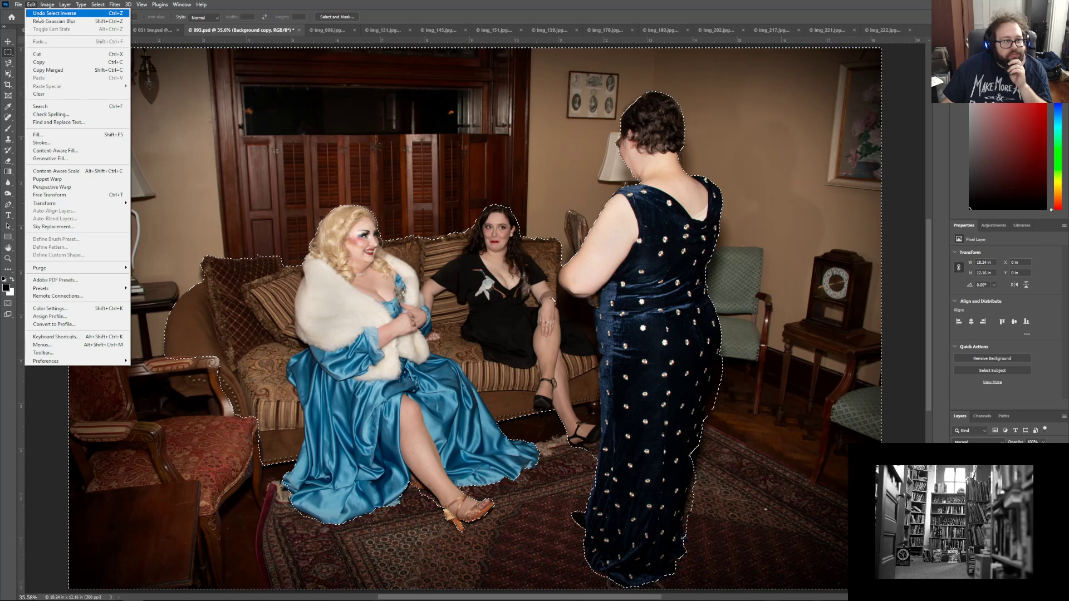
click(38, 17)
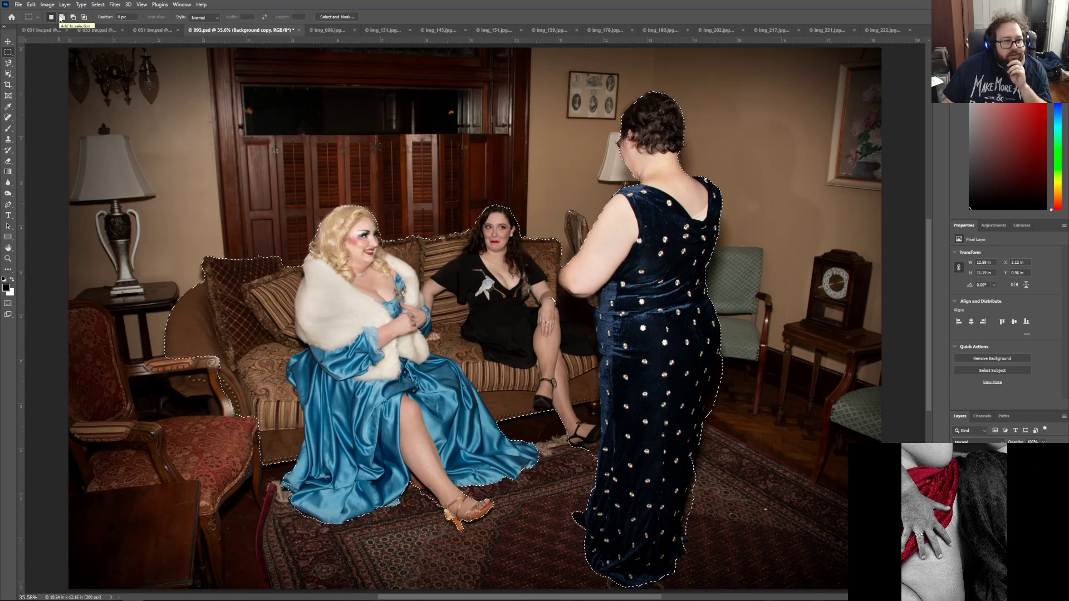
Step: Try to extend the selection from the sofa's lower corner with the Magnetic Lasso tool, and undo the change
click(62, 18)
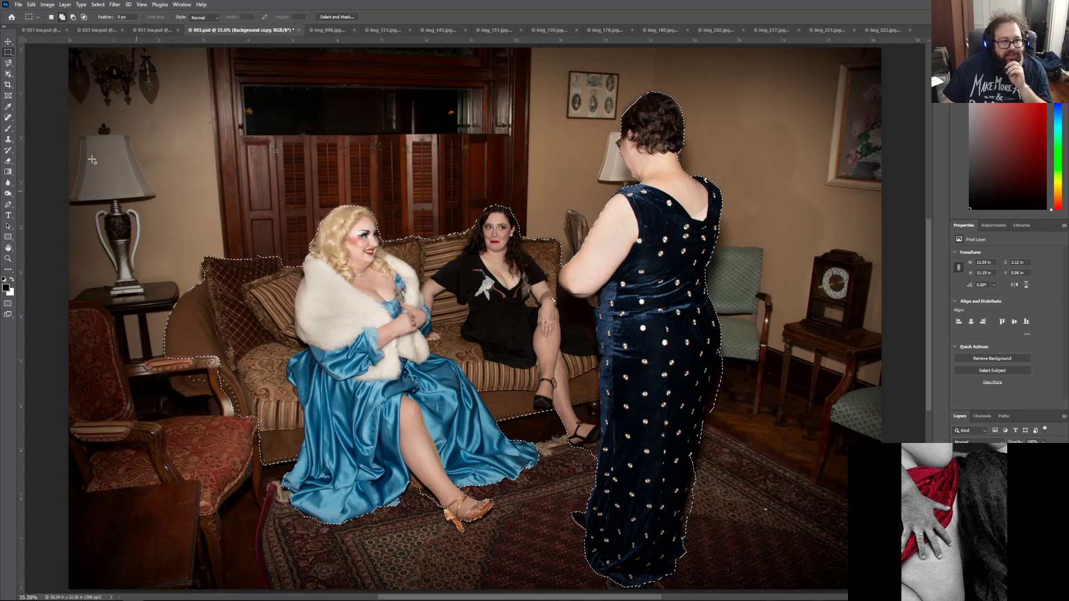
click(10, 64)
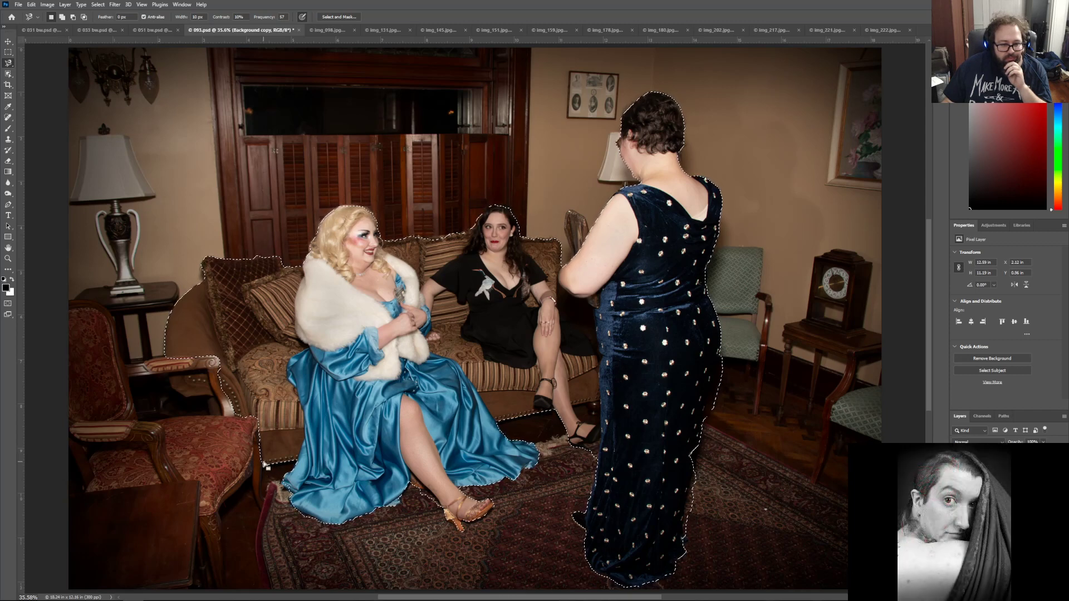
drag(262, 462, 261, 467)
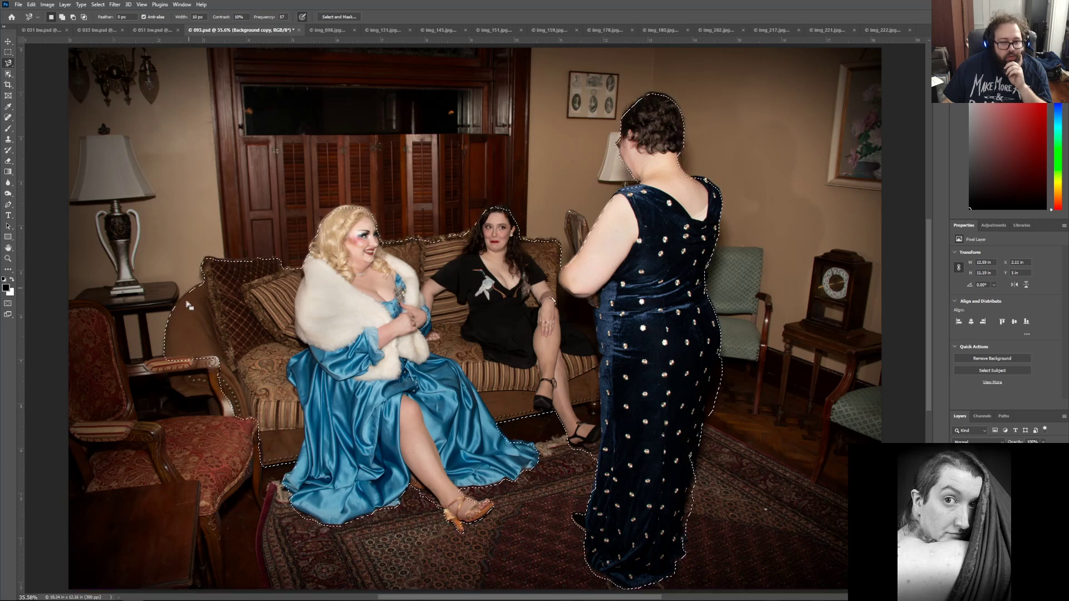
click(31, 5)
click(33, 13)
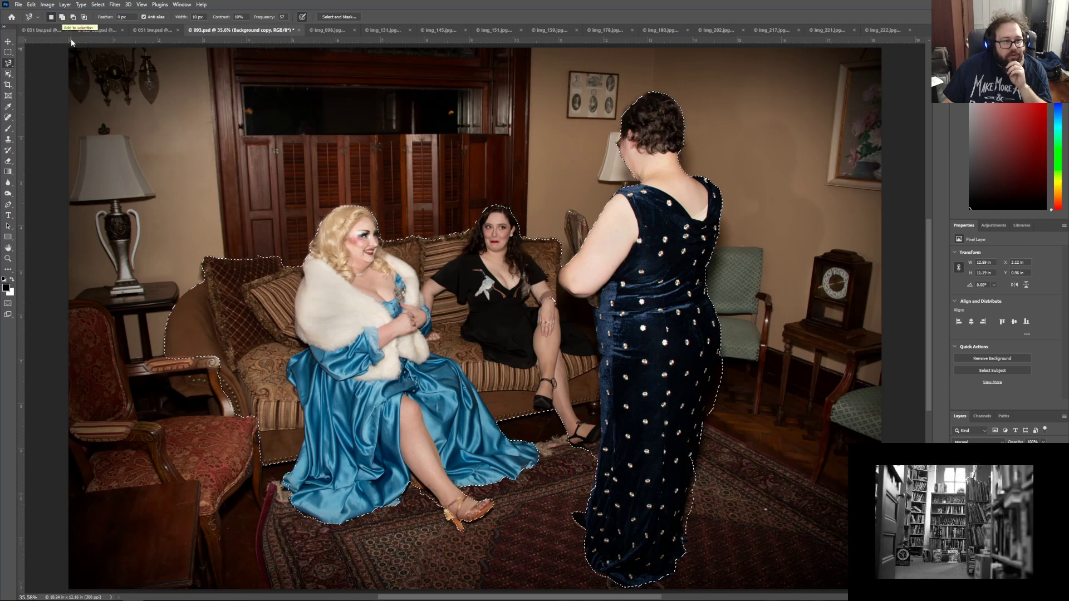
Step: Add the patterned rug to the selection by tracing its outline with the Magnetic Lasso tool
click(62, 18)
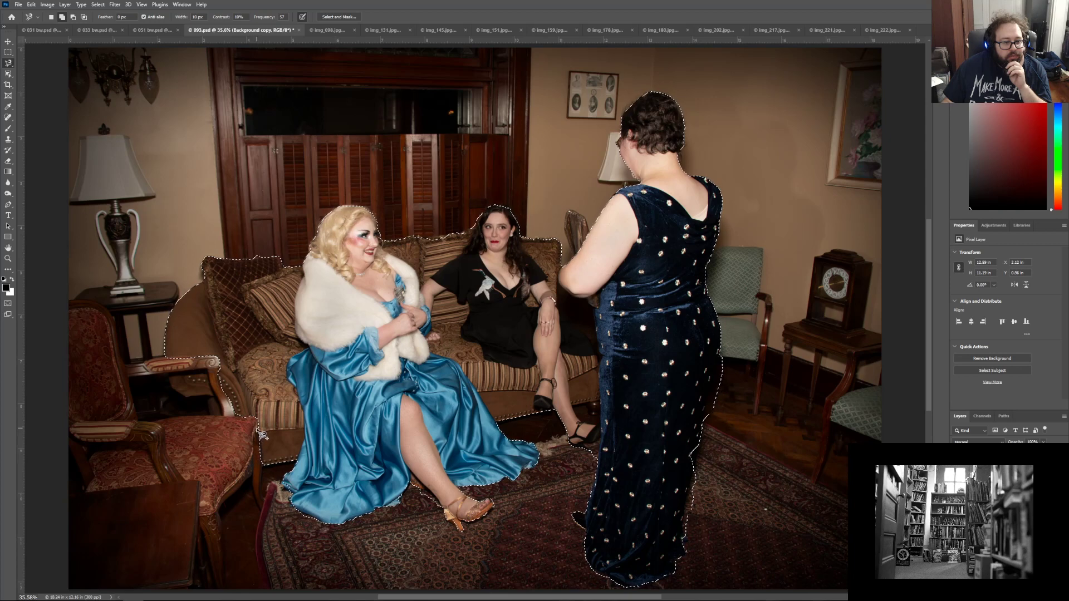
drag(253, 444, 261, 579)
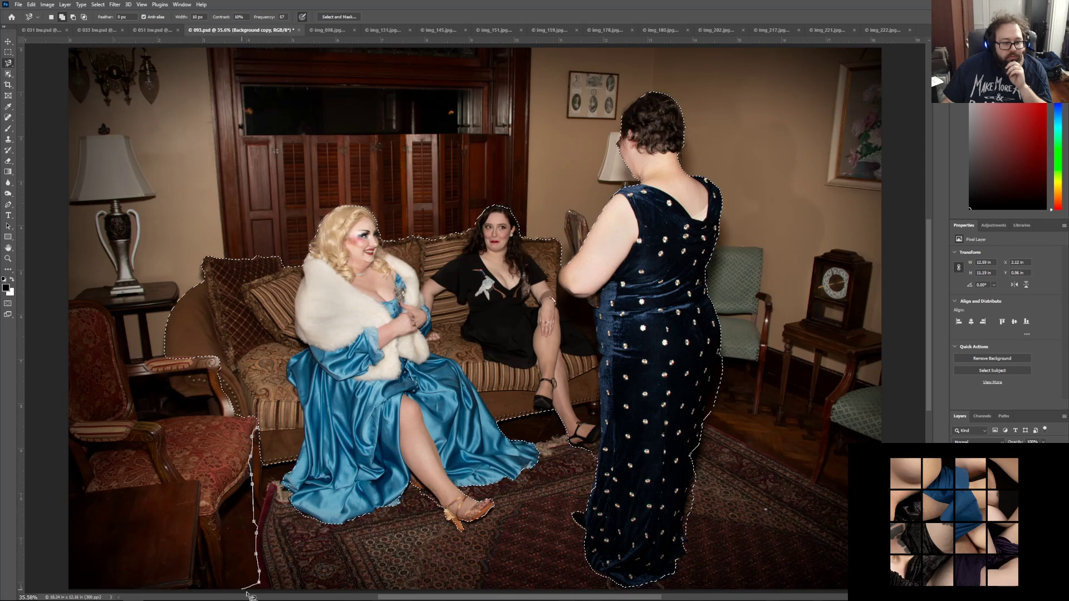
scroll(248, 590, down, 3)
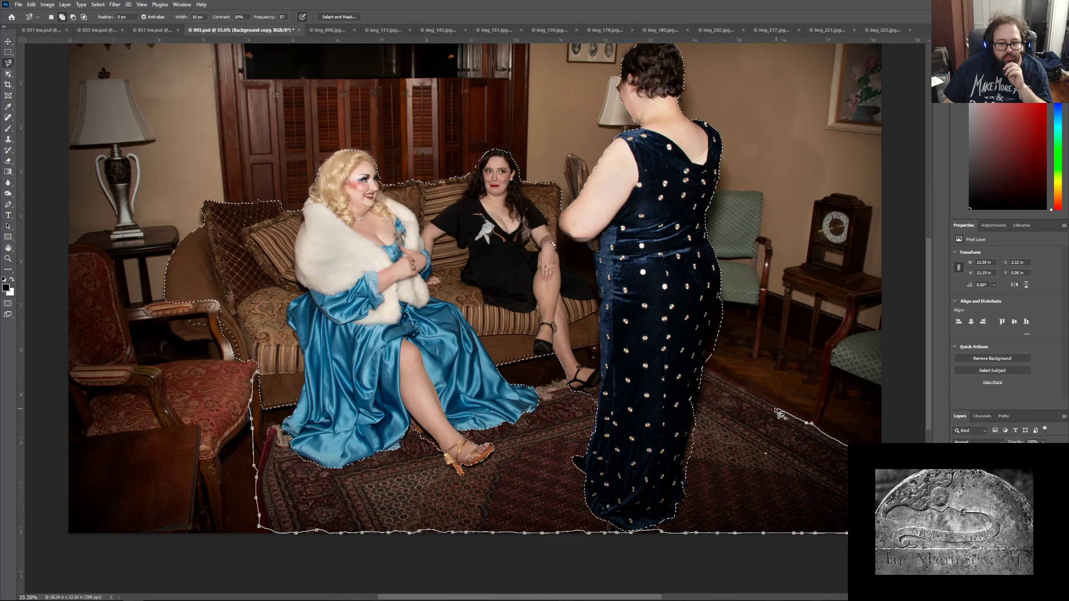
click(707, 363)
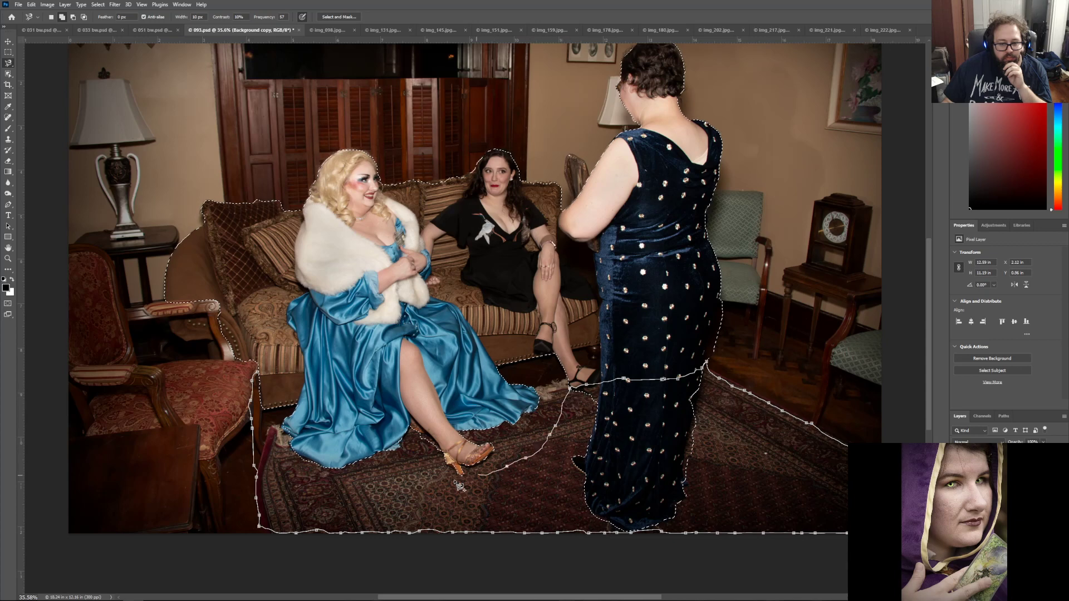
click(261, 380)
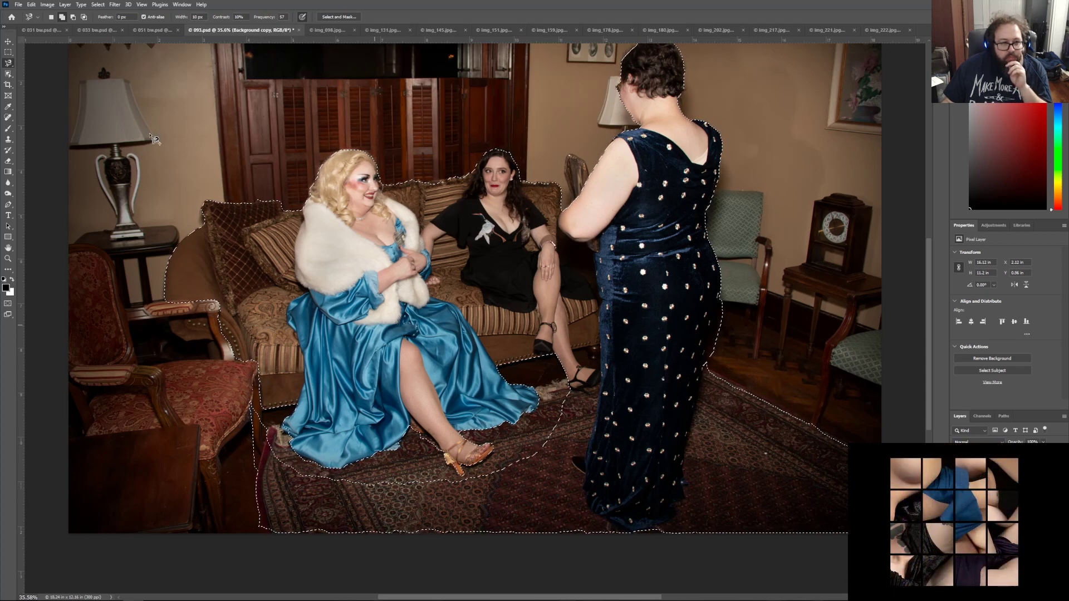
Step: Add the unselected gaps between the women, the sofa and the rug to the selection with the freehand Lasso tool
click(8, 63)
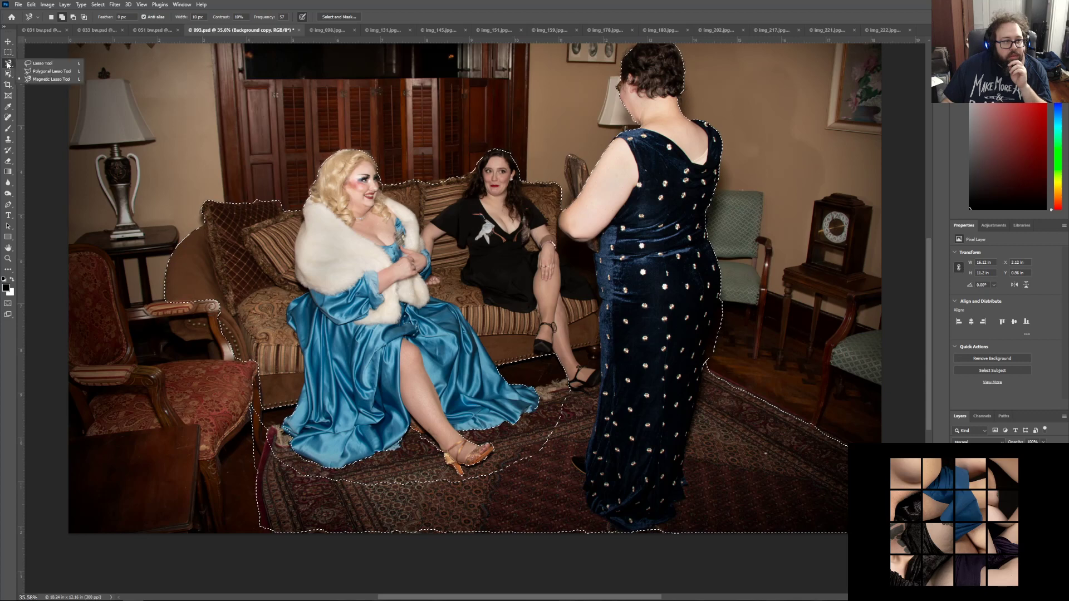
click(42, 63)
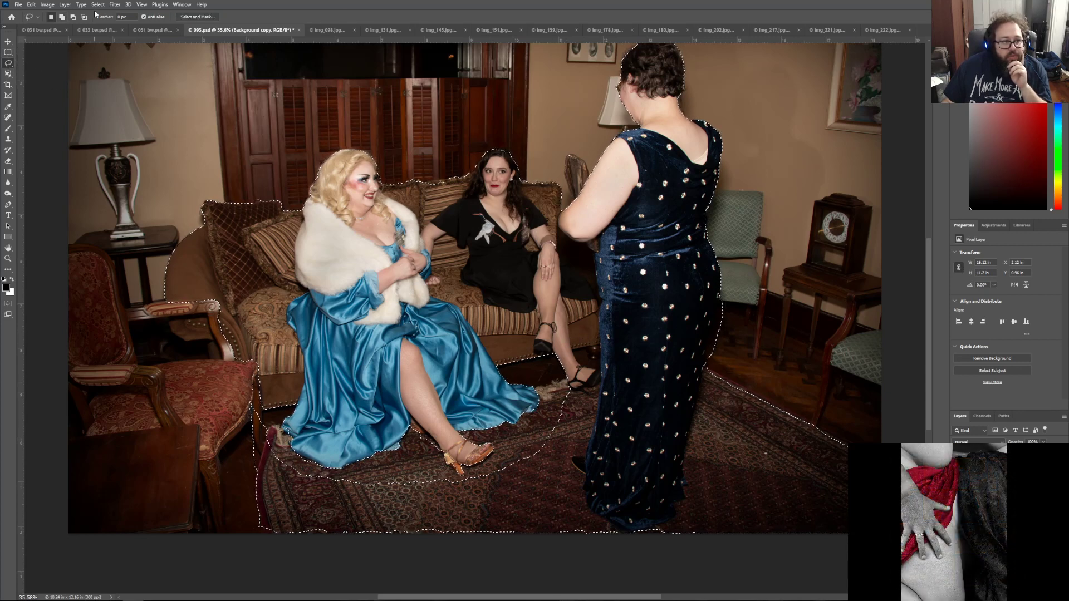
click(62, 17)
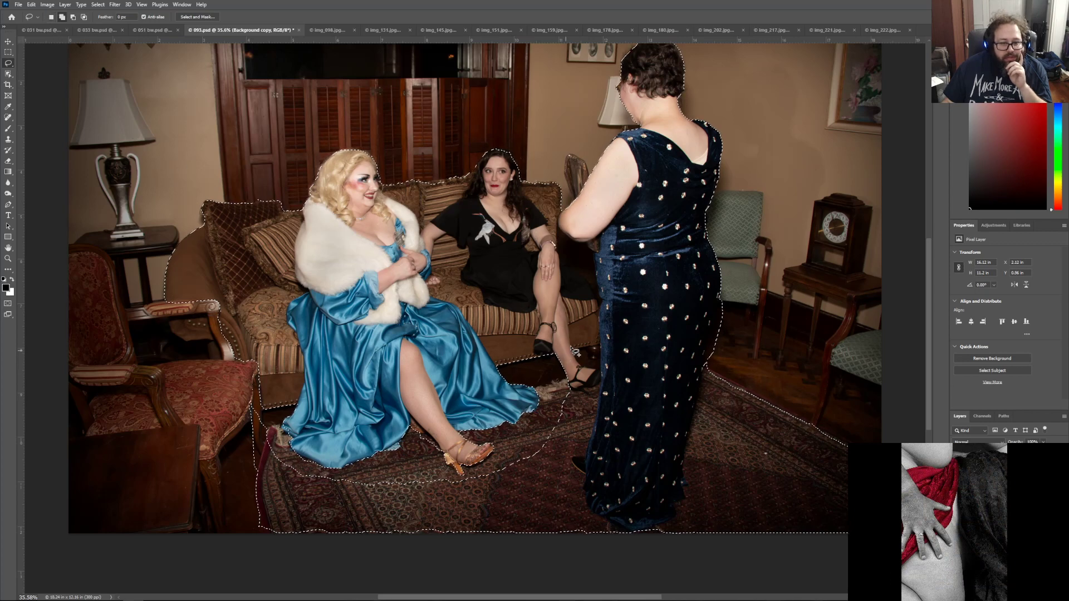
mouse_move(579, 337)
mouse_down()
mouse_move(314, 342)
mouse_move(266, 359)
mouse_move(251, 398)
mouse_move(263, 457)
mouse_move(374, 502)
mouse_move(664, 486)
mouse_up()
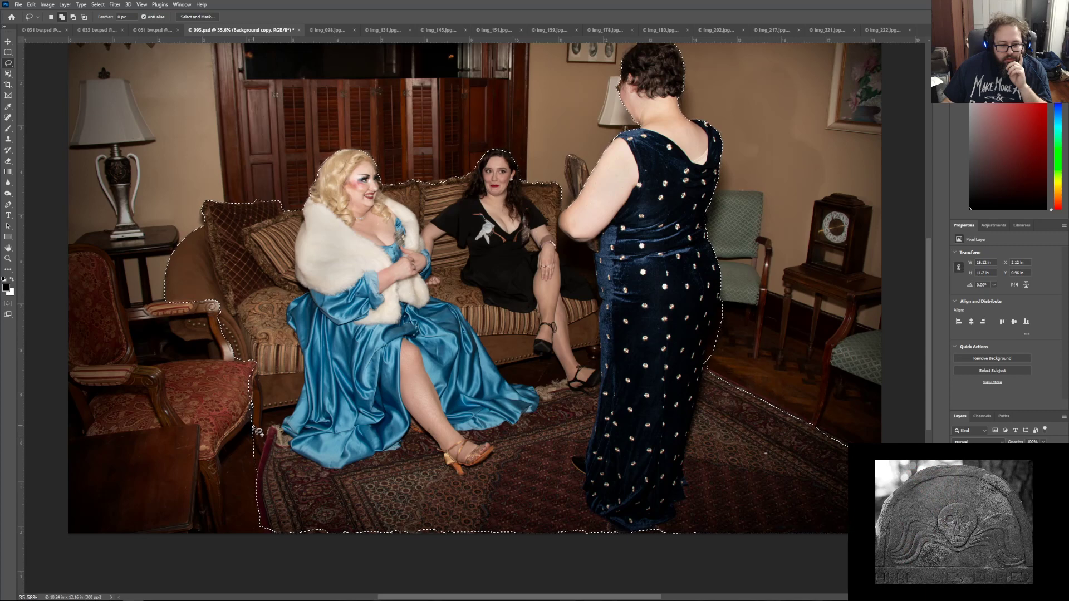
Step: Add the dark floor strip beside the rug's fringed edge to the selection with the Lasso tool, and invert the selection
mouse_move(271, 478)
mouse_down()
mouse_move(570, 554)
mouse_move(838, 554)
mouse_move(869, 501)
mouse_move(689, 475)
mouse_move(259, 490)
mouse_up()
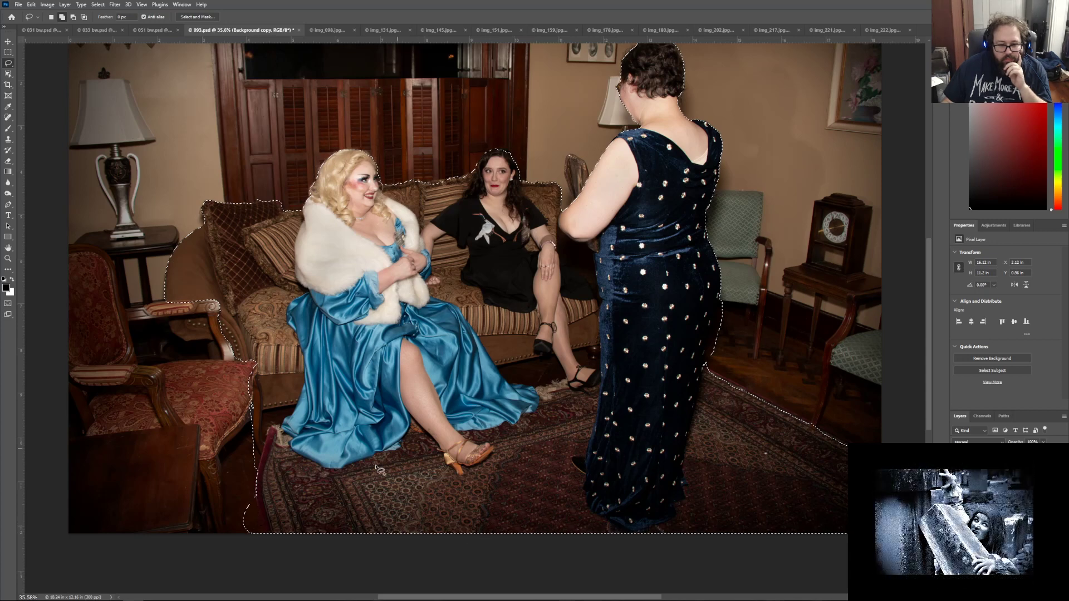
scroll(401, 419, up, 1)
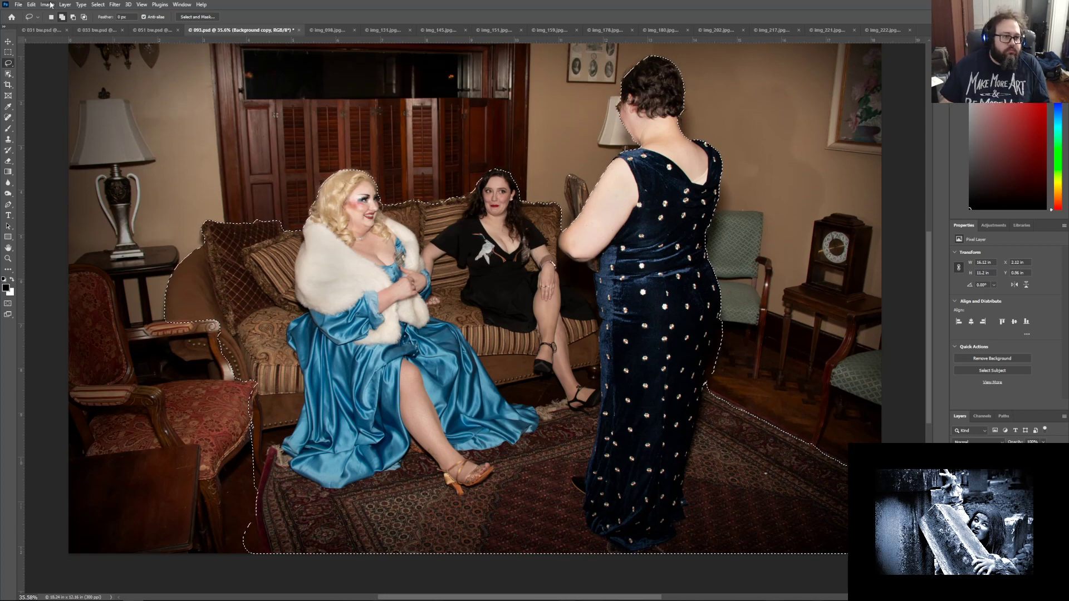
click(97, 4)
mouse_move(84, 6)
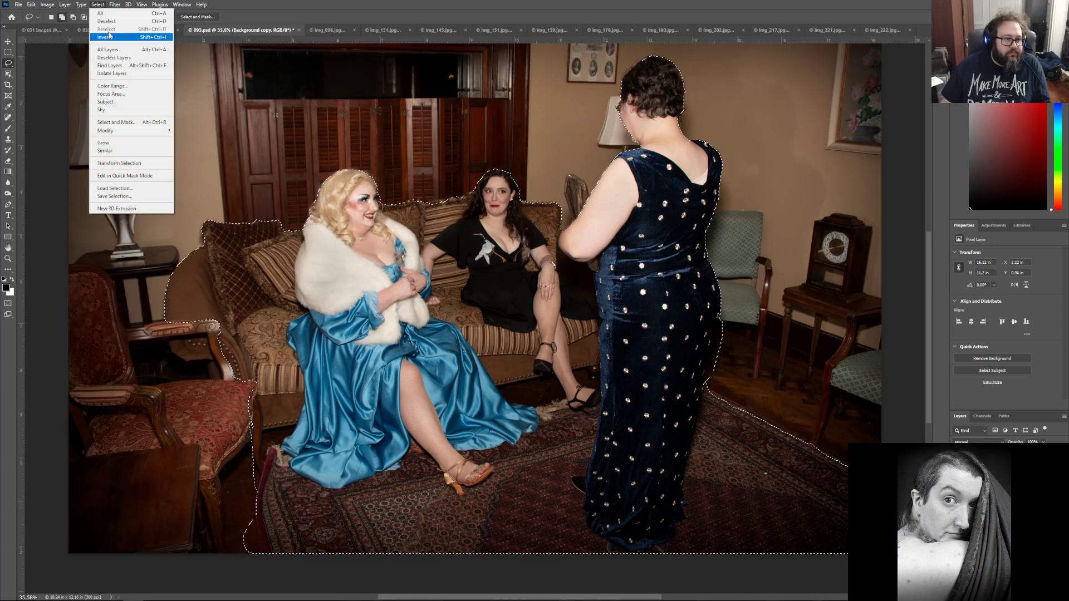
click(111, 35)
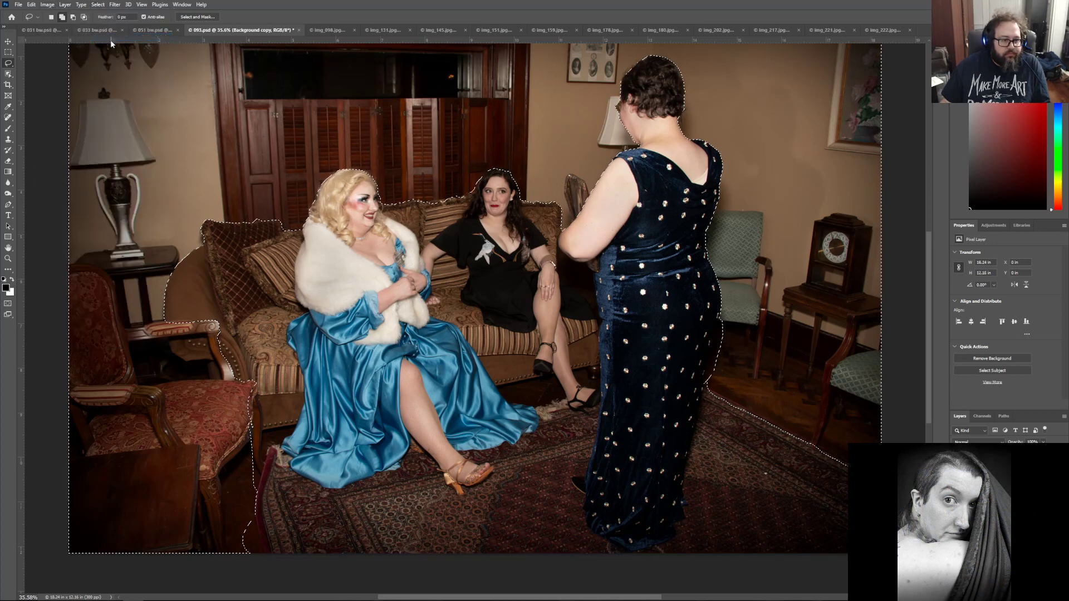
Step: Blur the selected background with a Gaussian Blur of 4 pixels radius, and deselect it
click(98, 5)
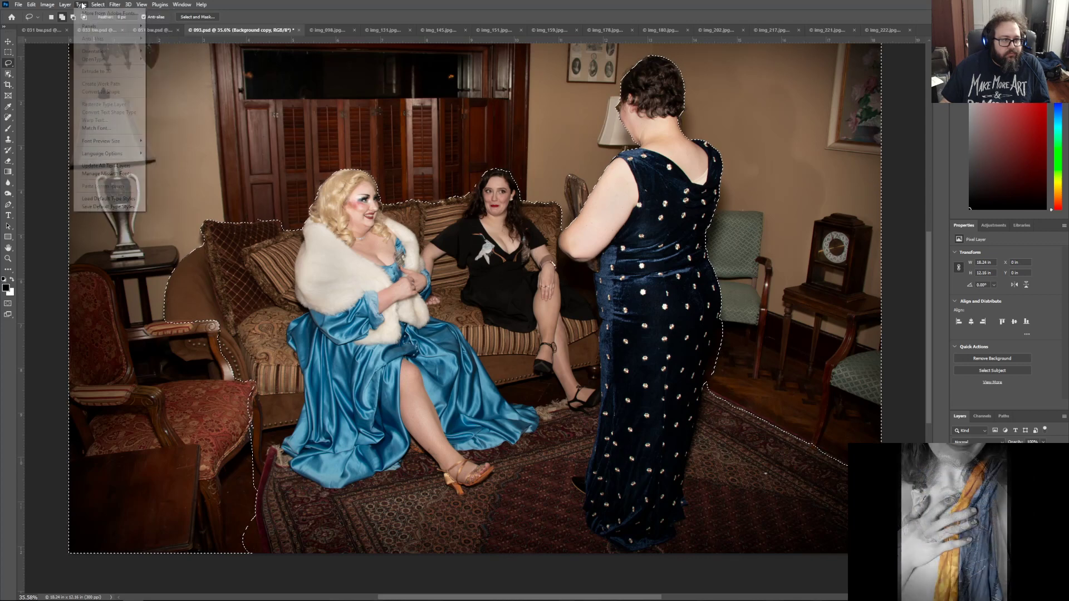
mouse_move(115, 4)
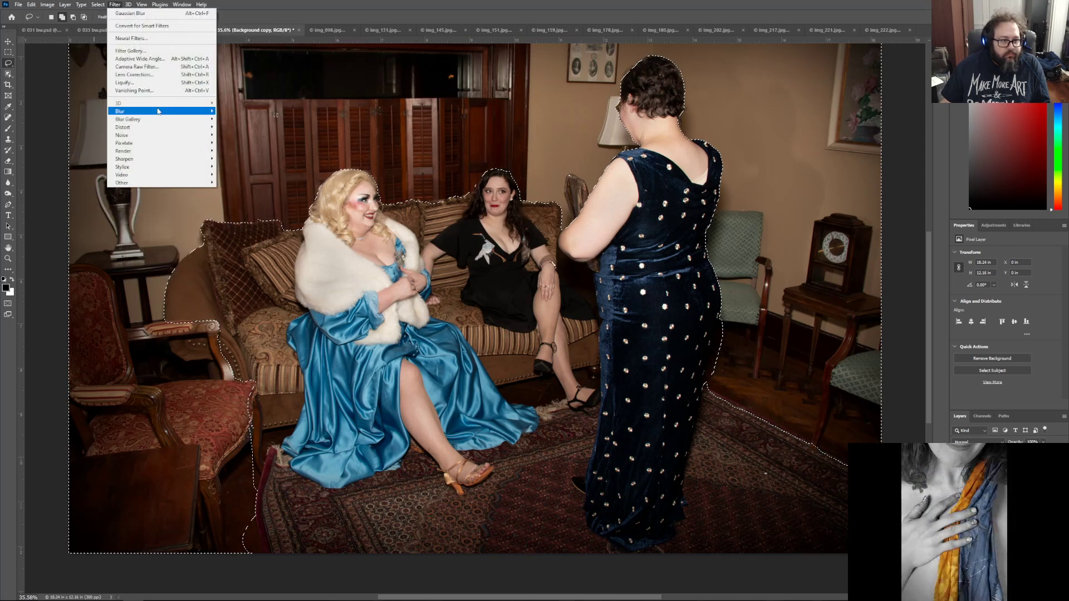
mouse_move(167, 112)
click(236, 142)
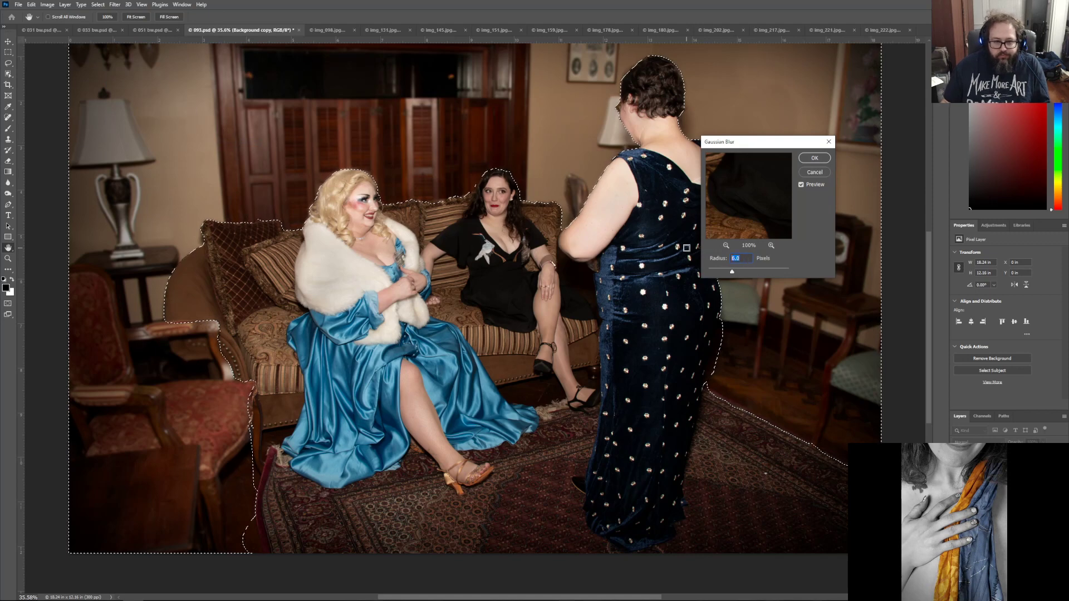
text(4)
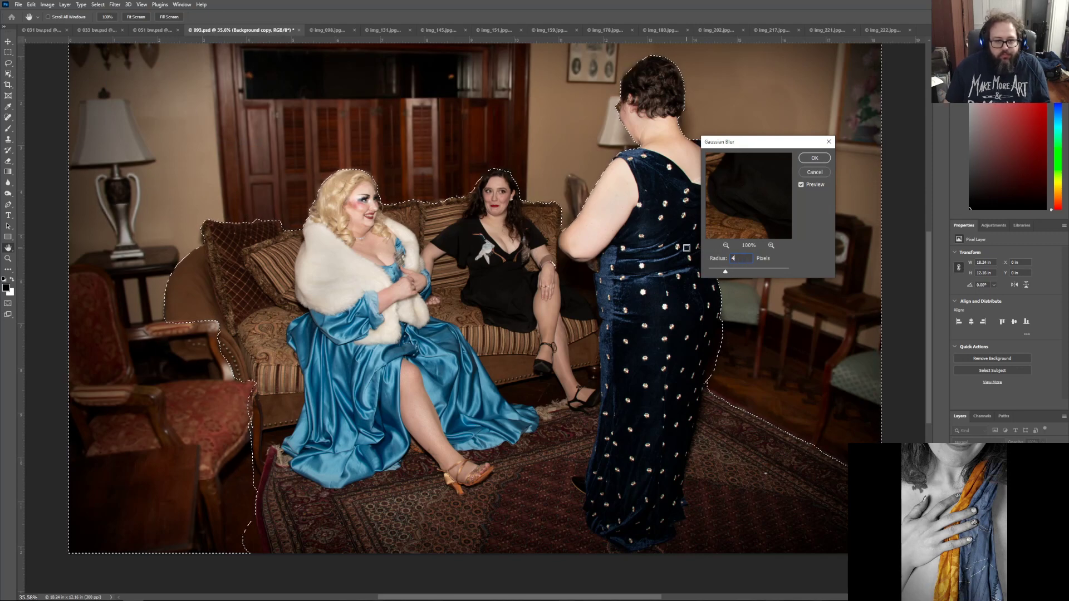
click(816, 159)
click(8, 53)
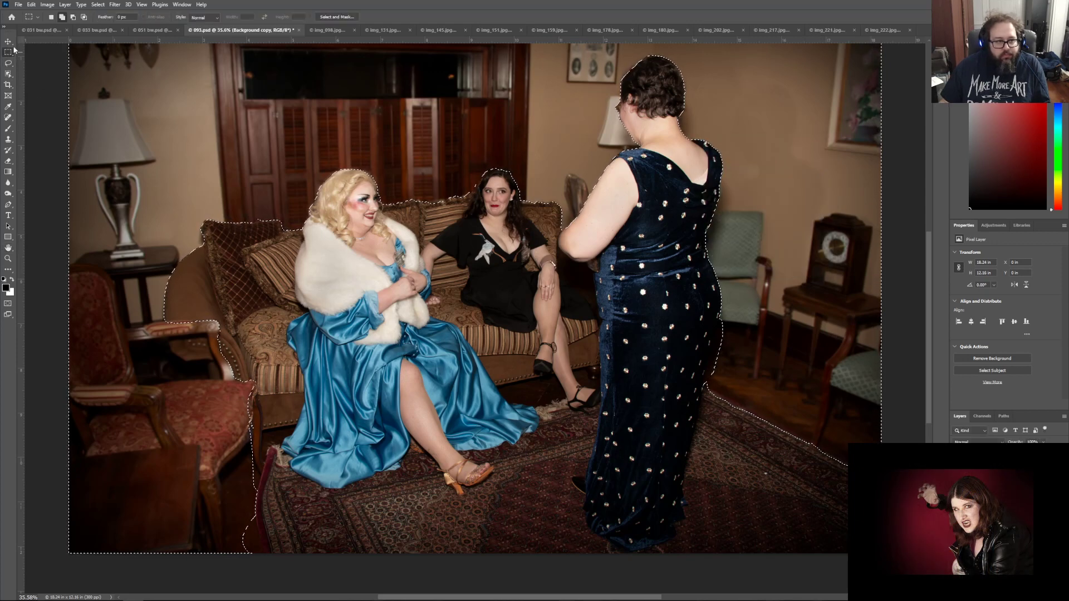
click(50, 67)
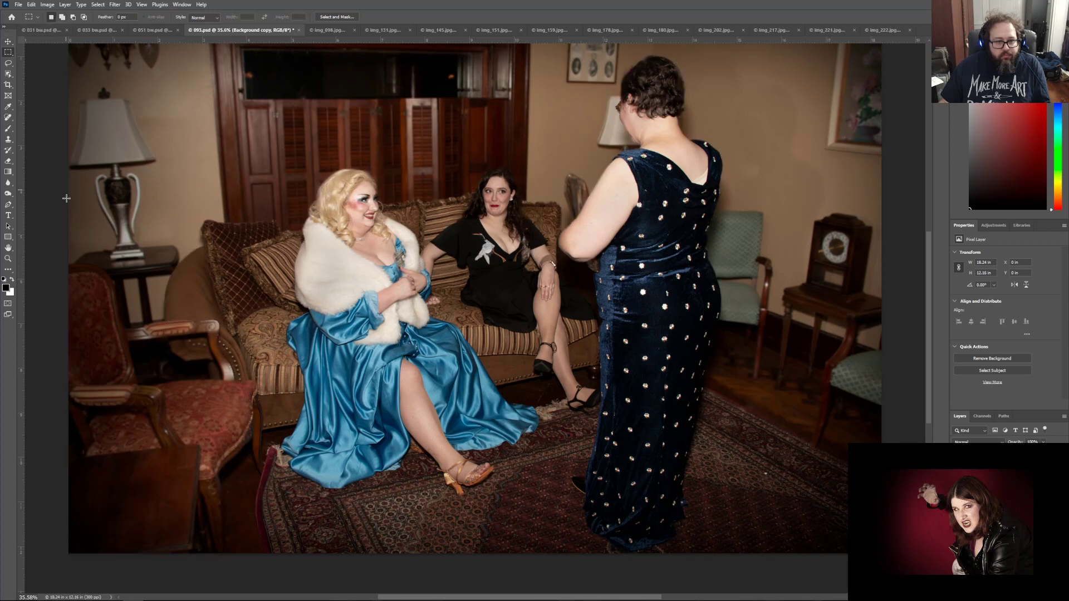
Step: Darken the photo's outer edges and corners with inward black-to-transparent gradients to form a vignette
scroll(66, 198, up, 1)
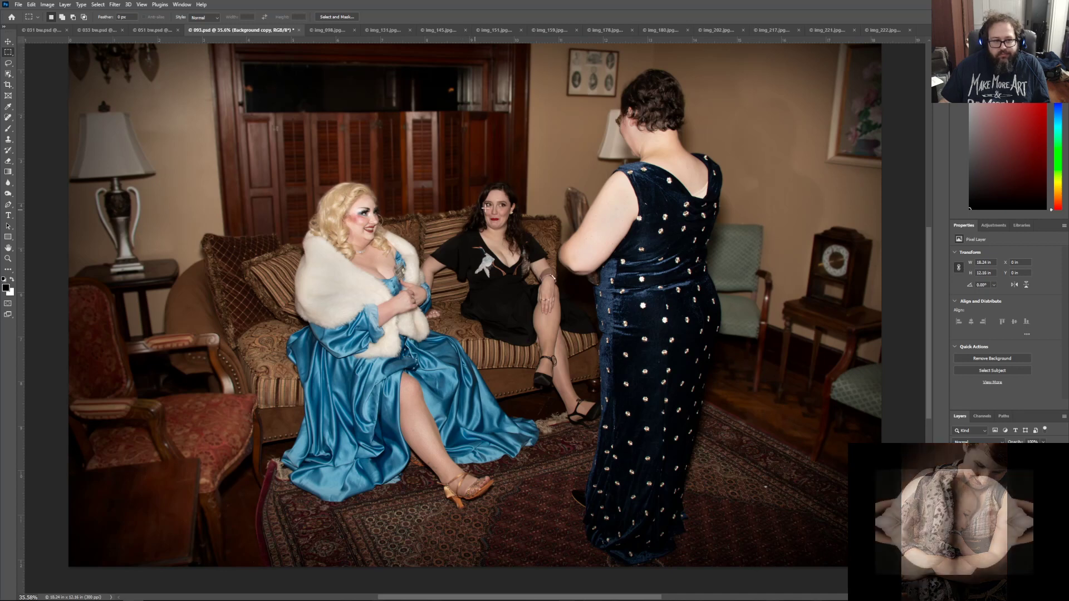
scroll(543, 271, up, 2)
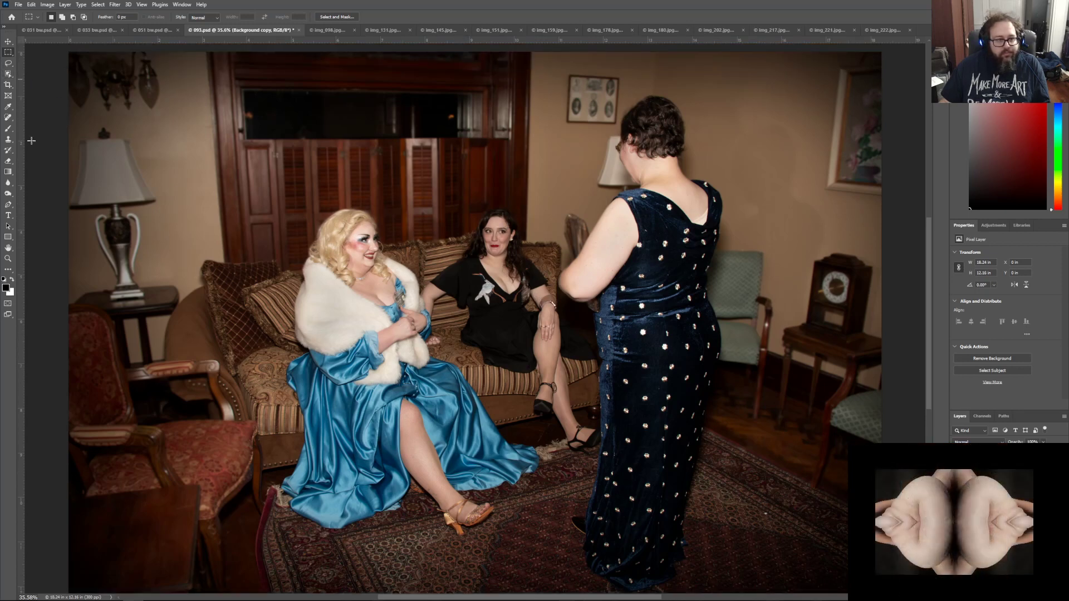
click(11, 173)
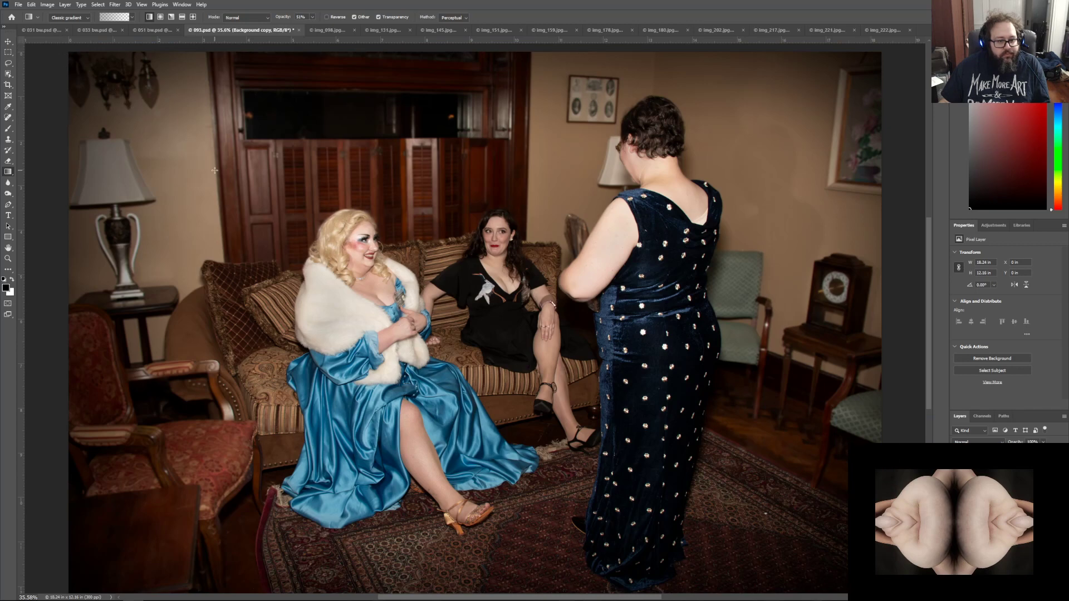
scroll(180, 257, down, 2)
scroll(179, 258, down, 2)
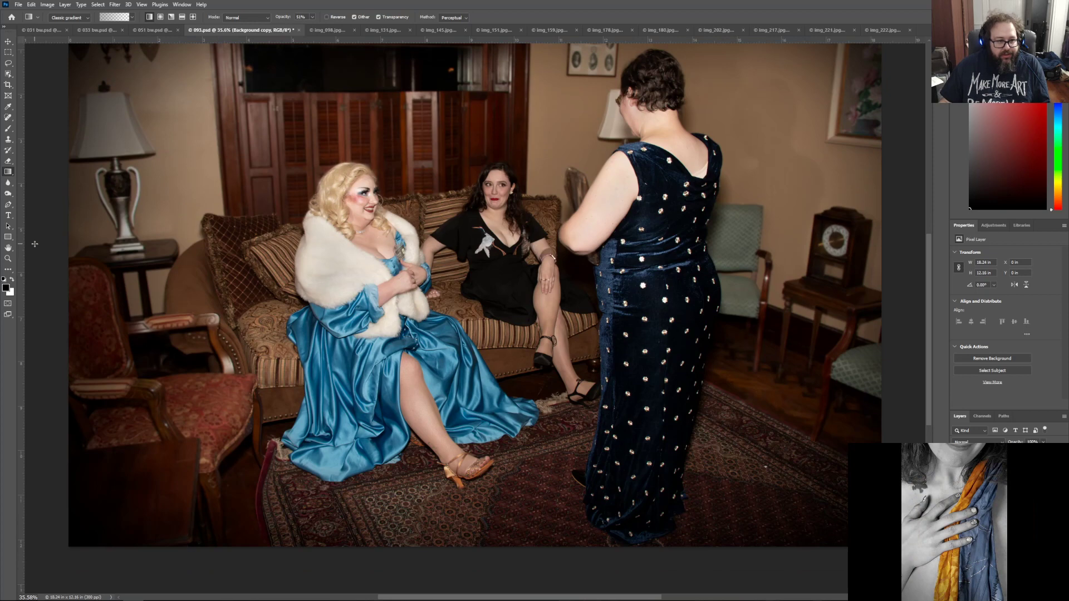
scroll(712, 266, up, 4)
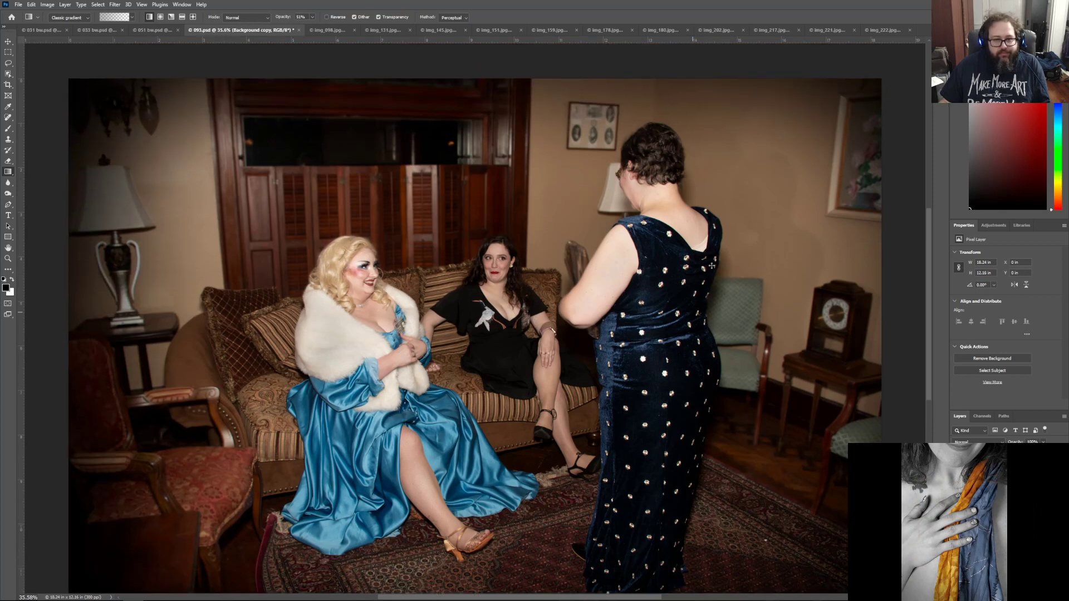
scroll(907, 272, down, 7)
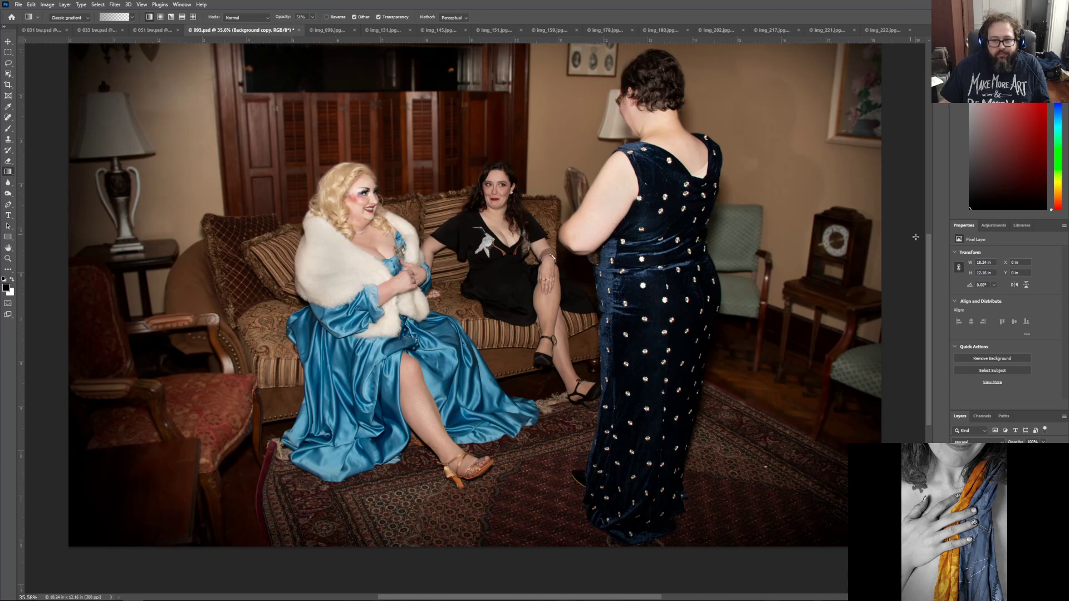
scroll(795, 301, up, 7)
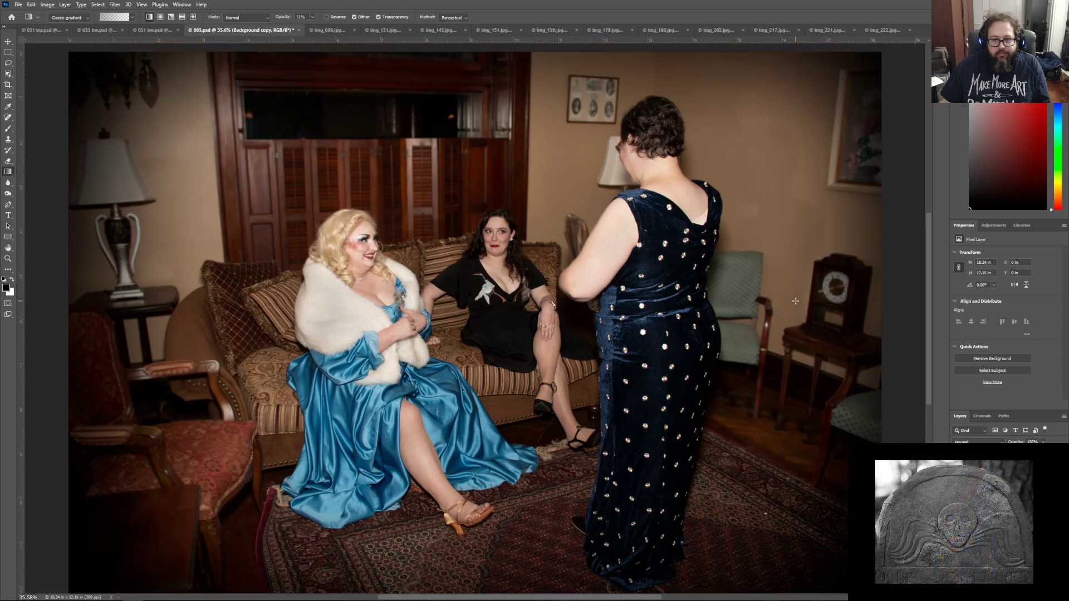
scroll(795, 300, up, 3)
scroll(799, 264, down, 4)
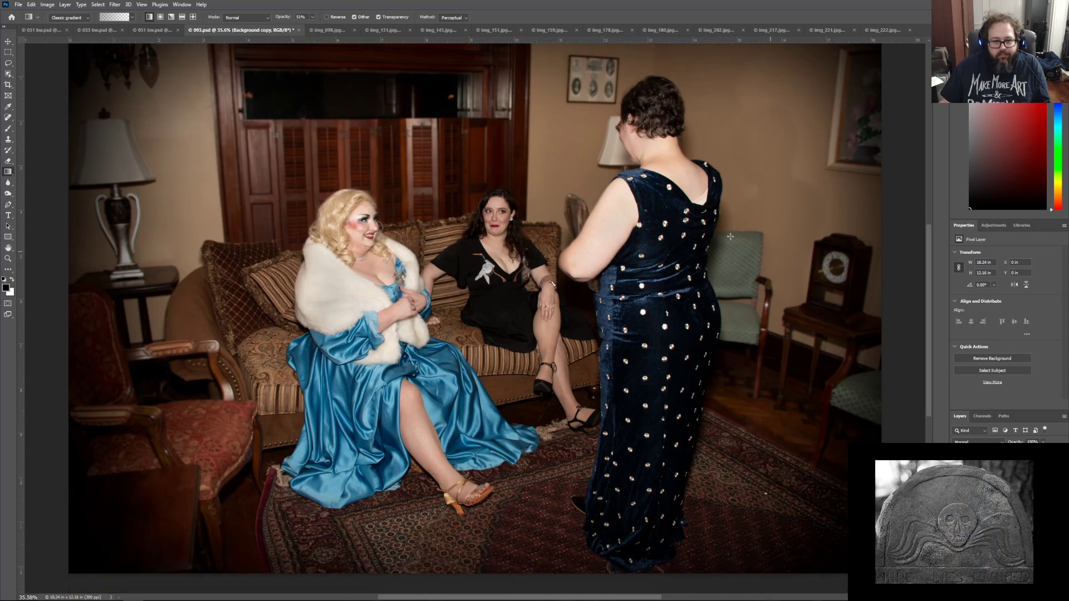
scroll(406, 156, up, 2)
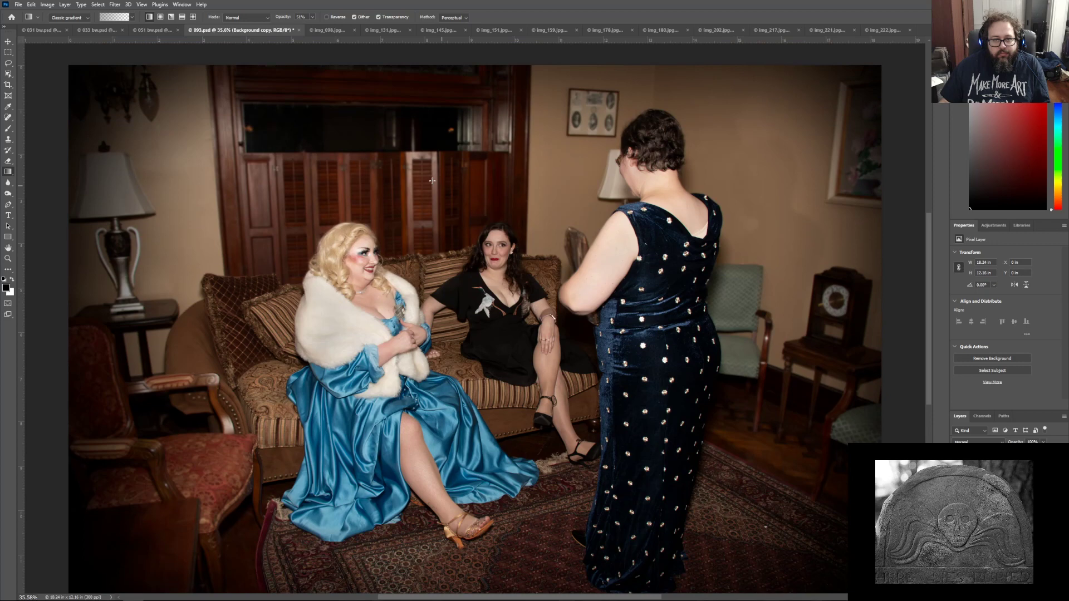
Step: Try to save the photo to its existing PSD file
click(18, 4)
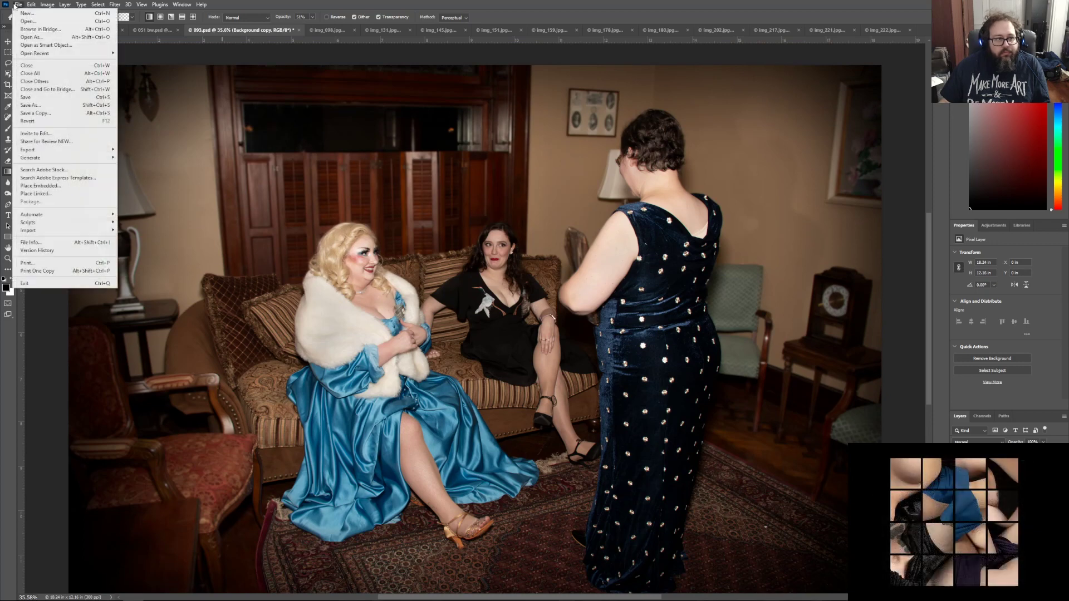
click(23, 99)
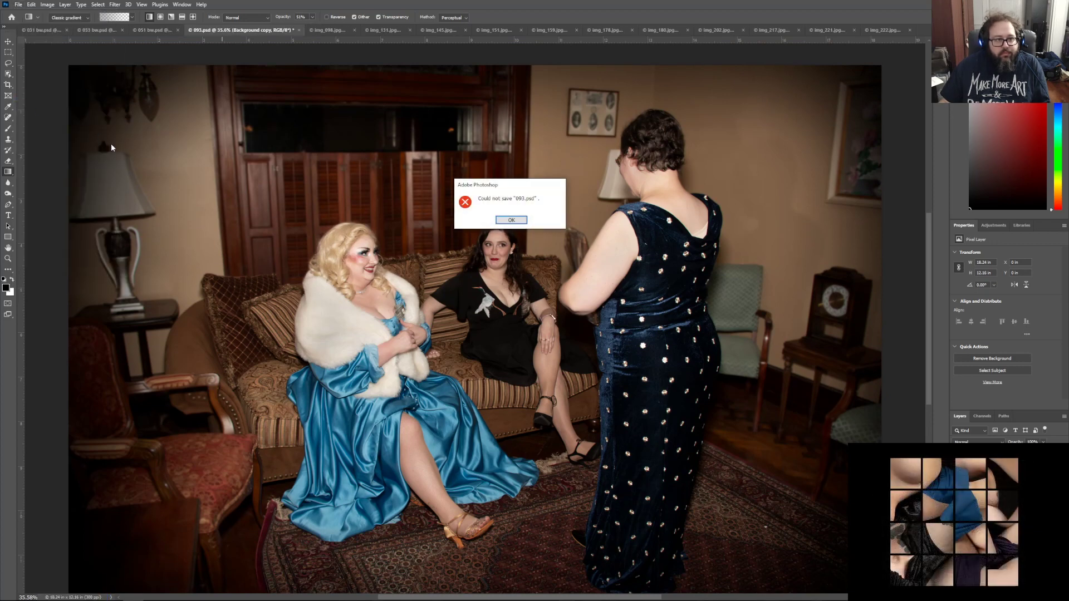
click(521, 222)
Step: Save the photo on the computer as 093.psd in the JPEG folder, replacing the existing file and keeping Maximize Compatibility on
scroll(518, 221, down, 2)
scroll(518, 222, down, 2)
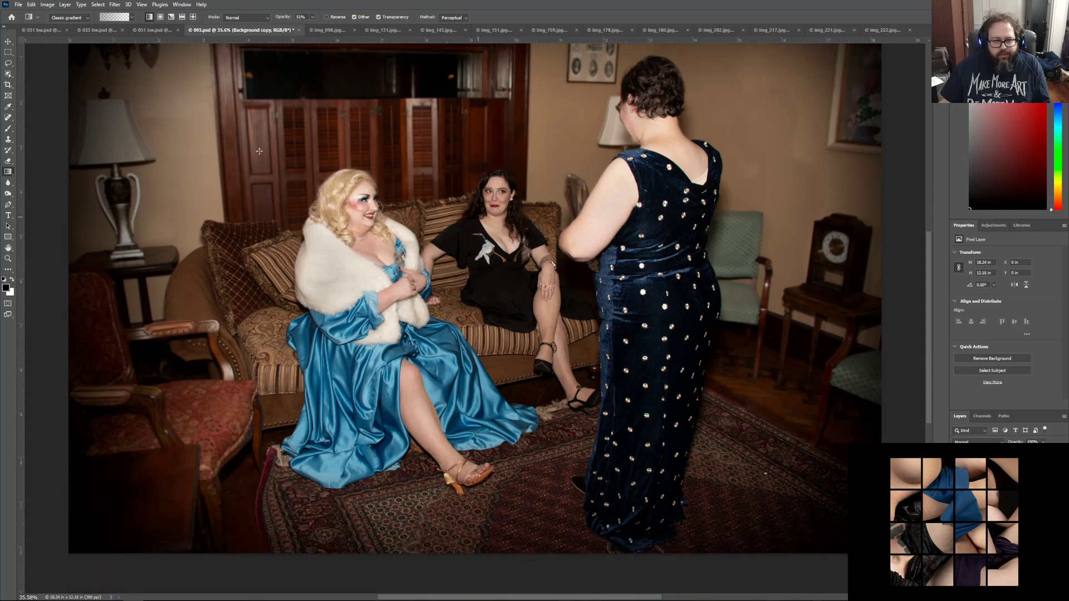
click(18, 4)
click(39, 97)
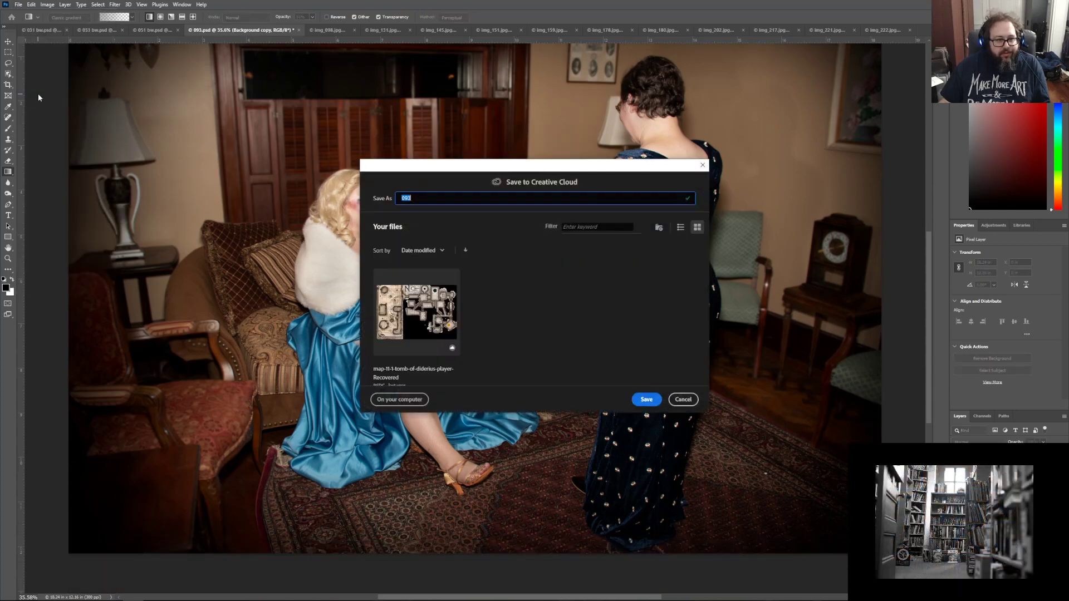
click(419, 401)
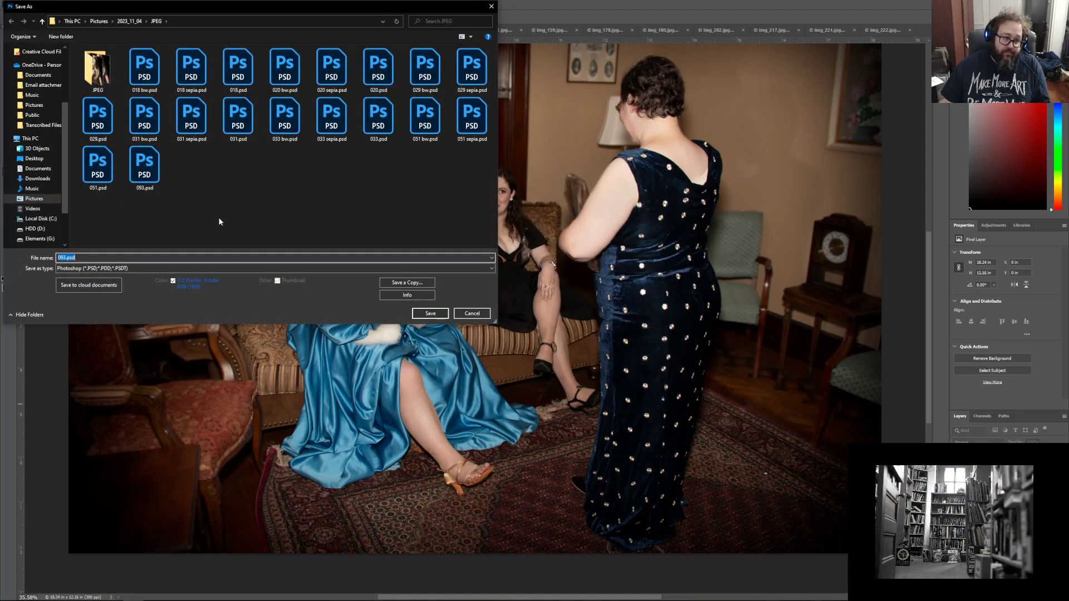
drag(201, 7, 393, 80)
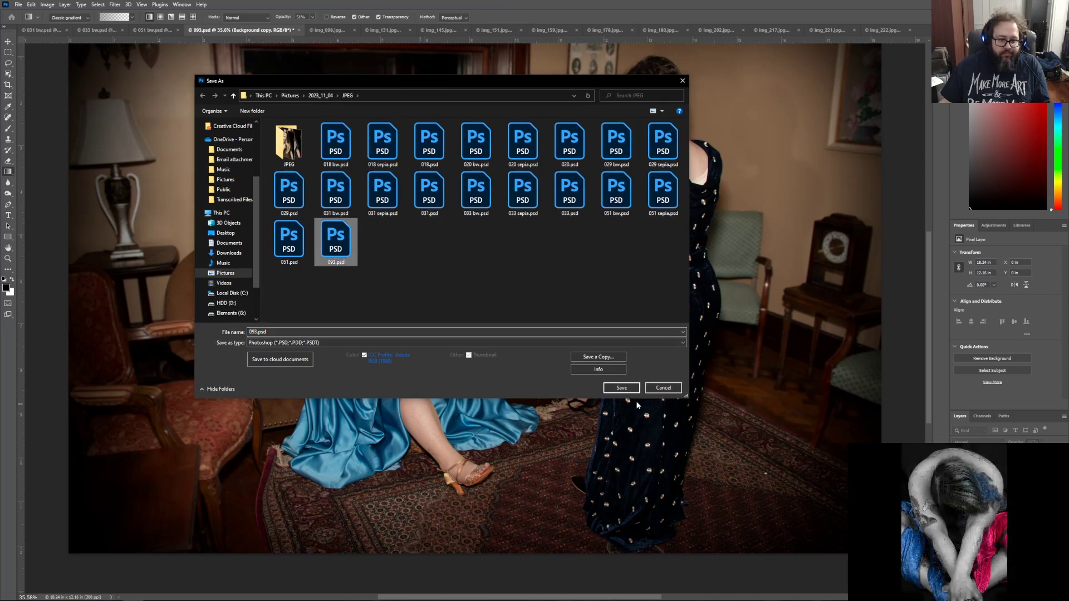
click(625, 388)
click(554, 303)
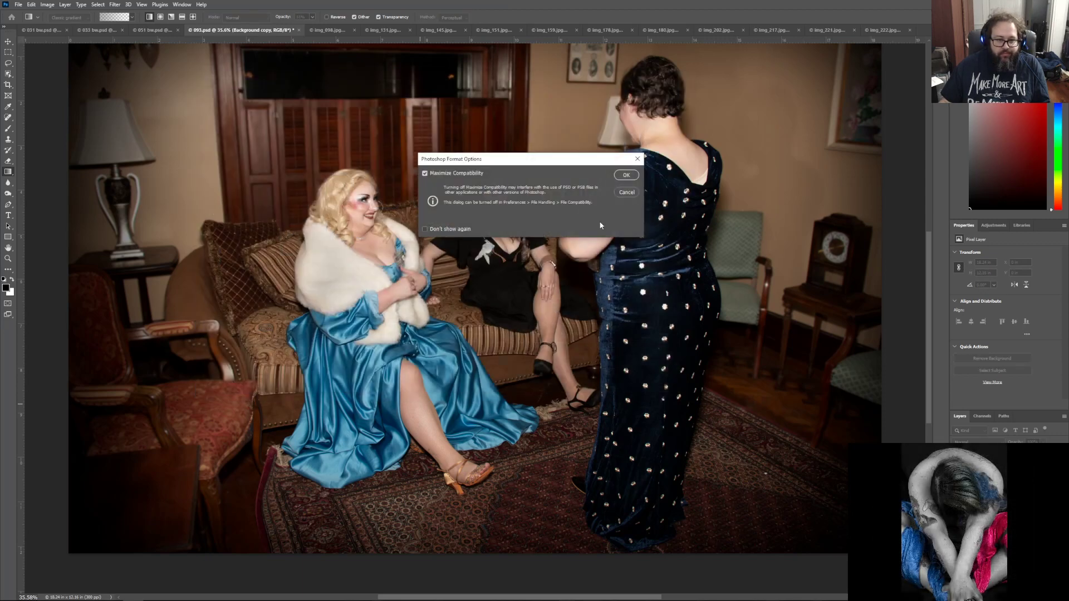
click(625, 176)
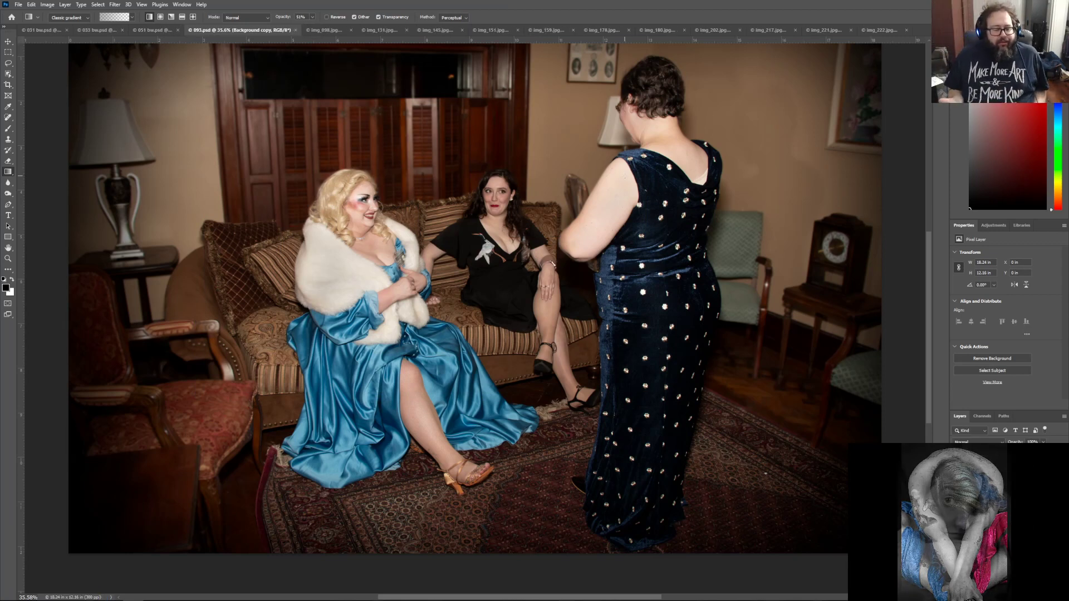
Step: Add a Brightness/Contrast adjustment layer above the Hue/Saturation layer, raise its contrast slightly, and save the document
drag(680, 108, 684, 145)
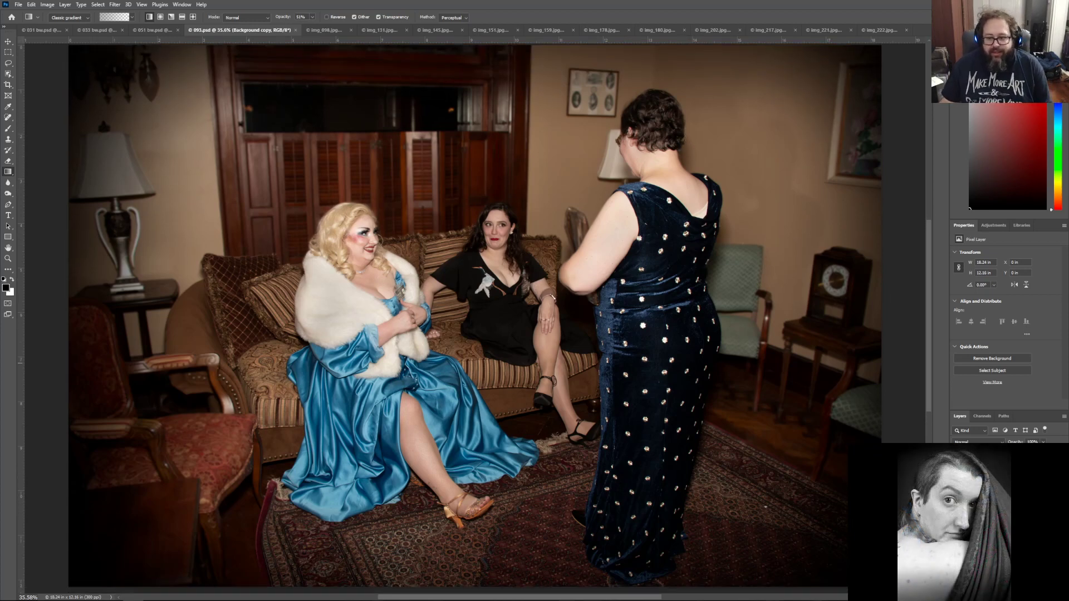
click(1009, 466)
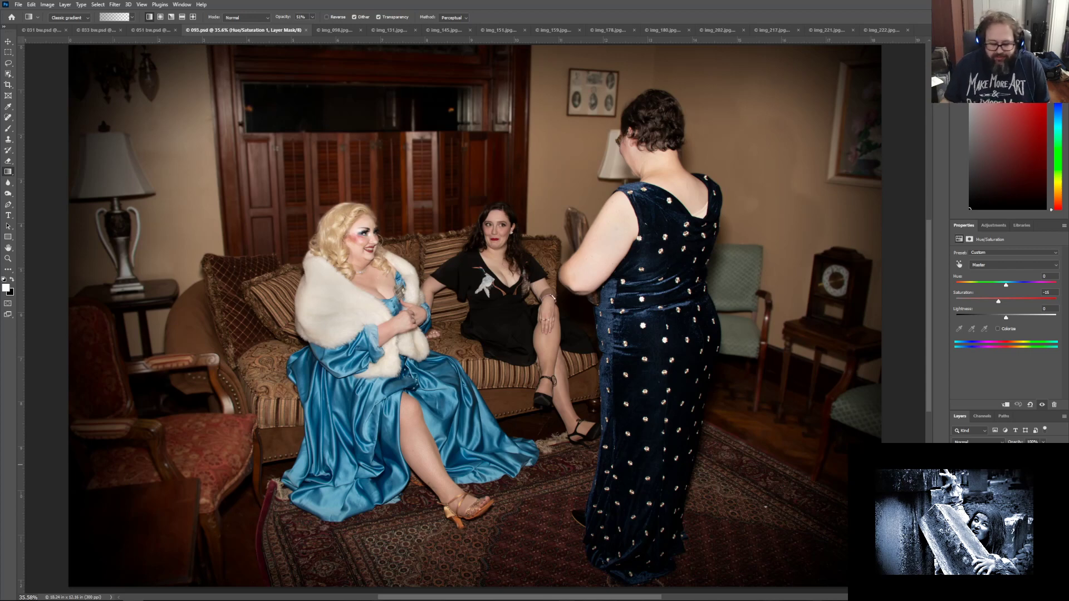
scroll(807, 432, up, 1)
scroll(735, 438, down, 1)
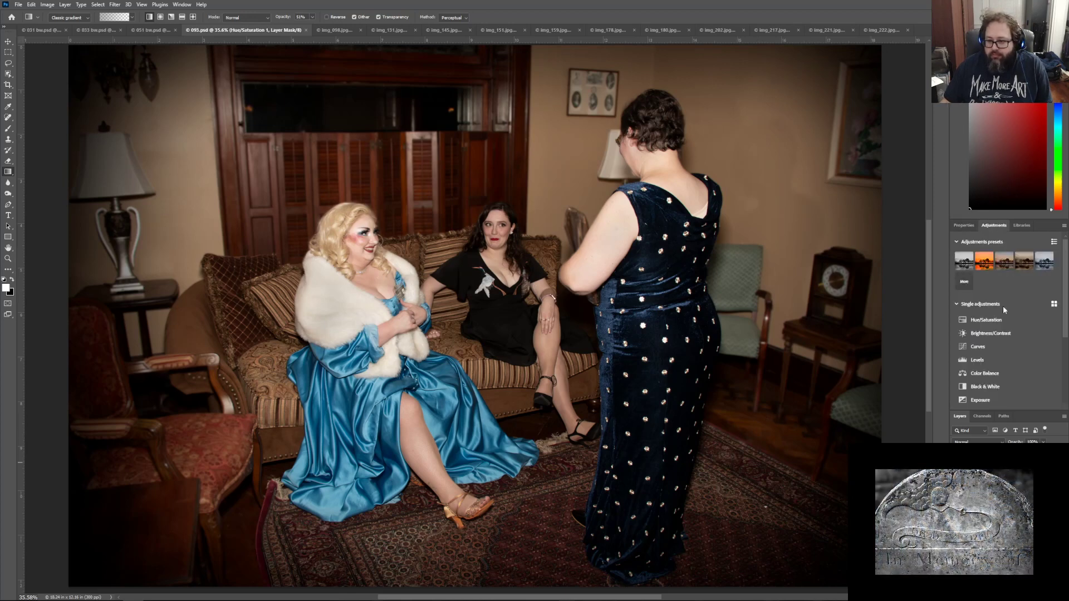
click(1000, 332)
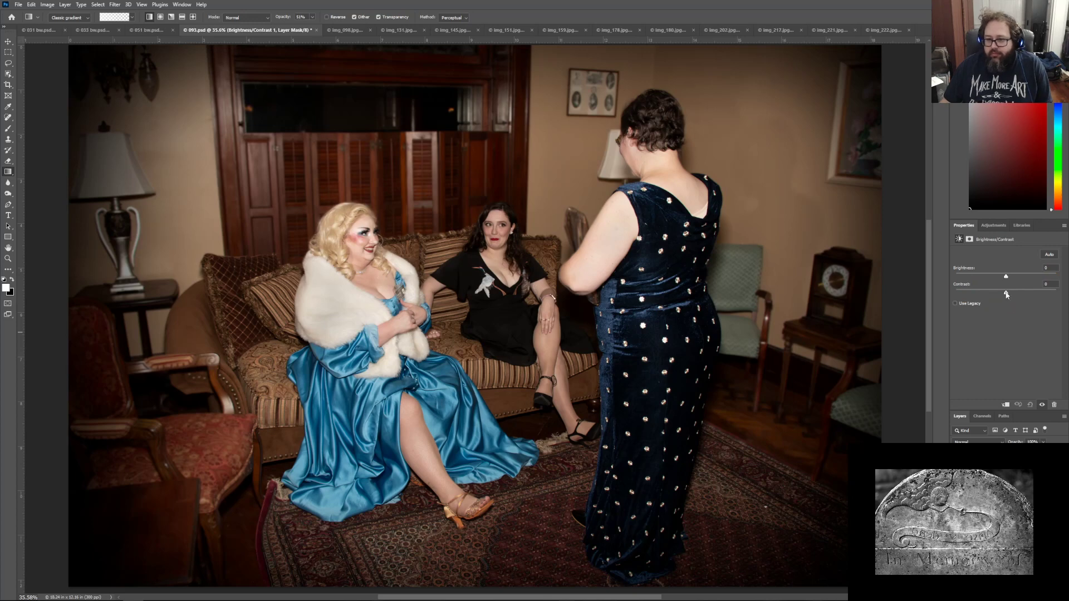
mouse_move(1007, 295)
mouse_down()
mouse_move(1068, 288)
mouse_move(1013, 297)
mouse_up()
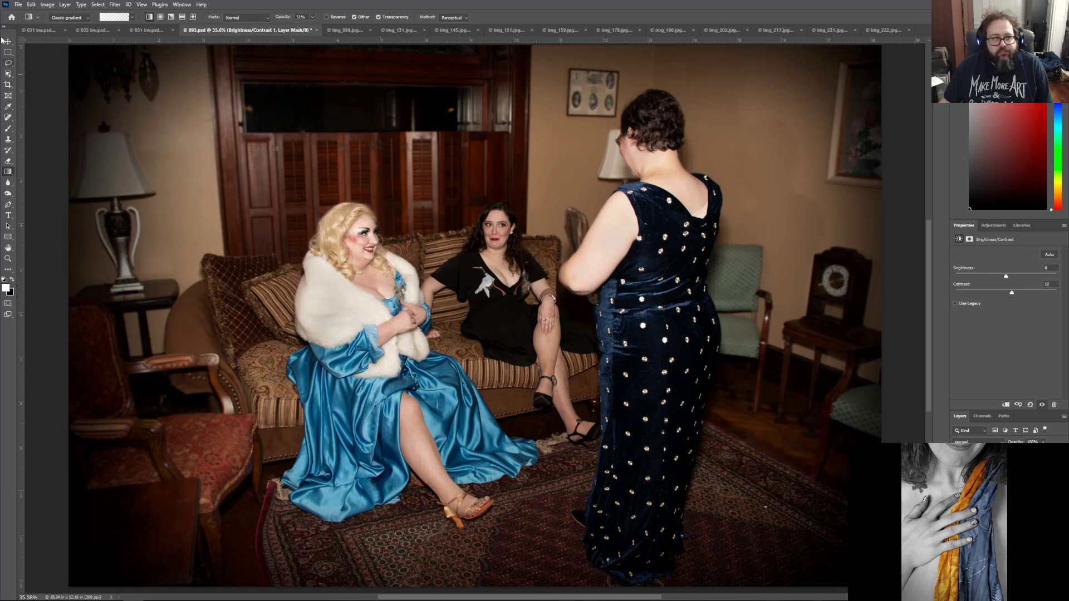
click(17, 4)
click(25, 98)
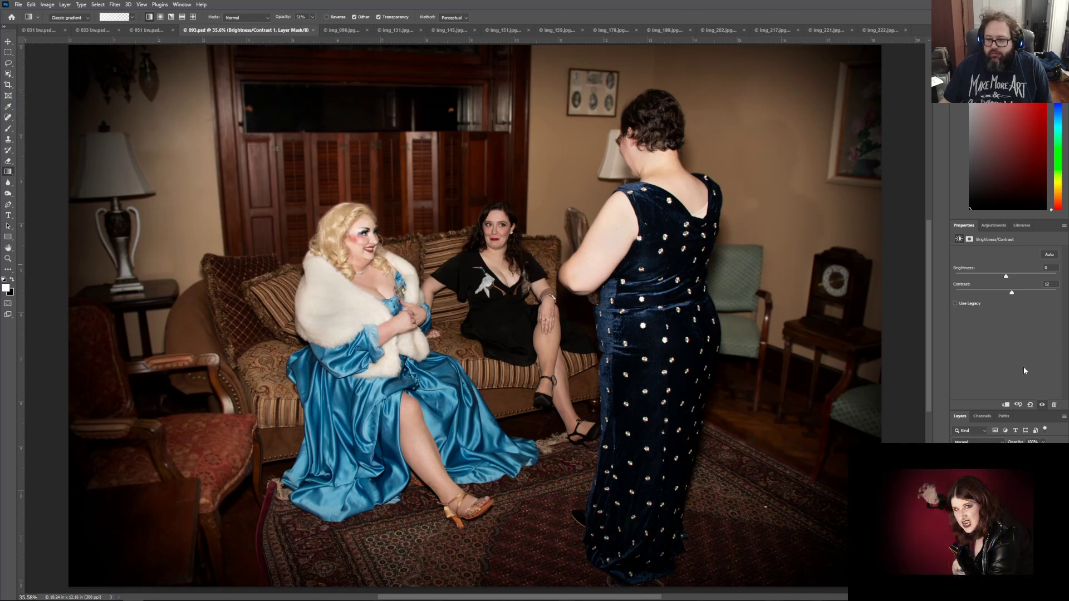
Step: Add a second Hue/Saturation adjustment layer to the 093 photo and apply the Sepia preset
click(994, 225)
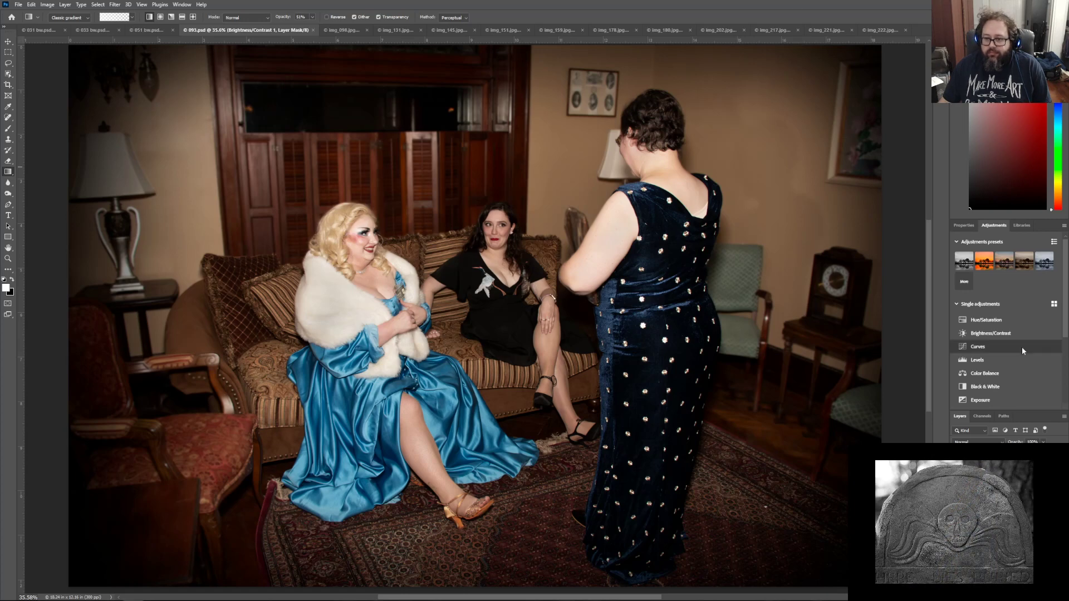
click(997, 322)
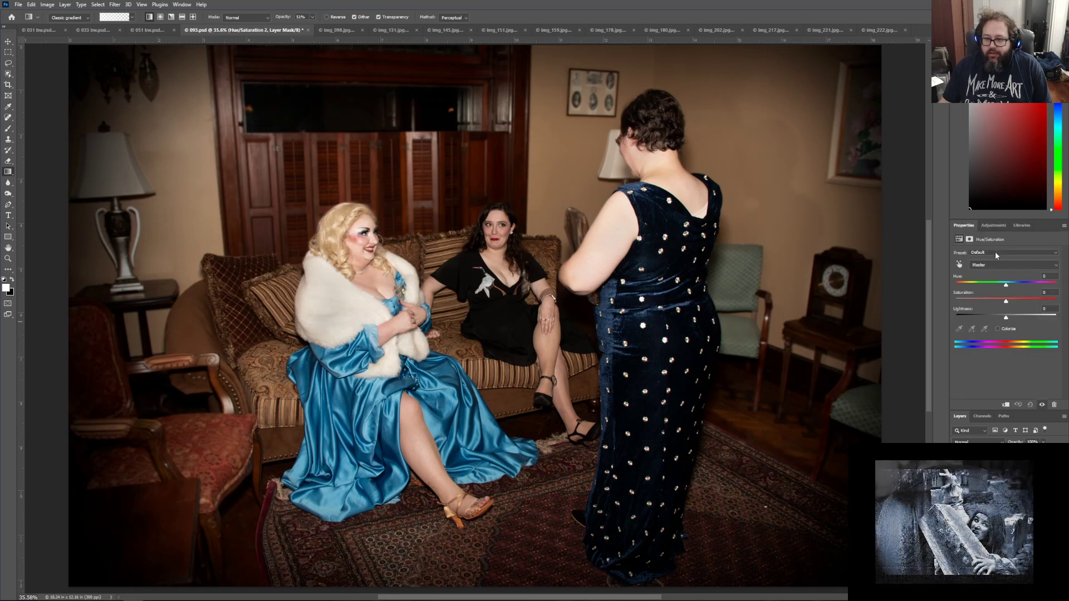
click(995, 252)
click(996, 307)
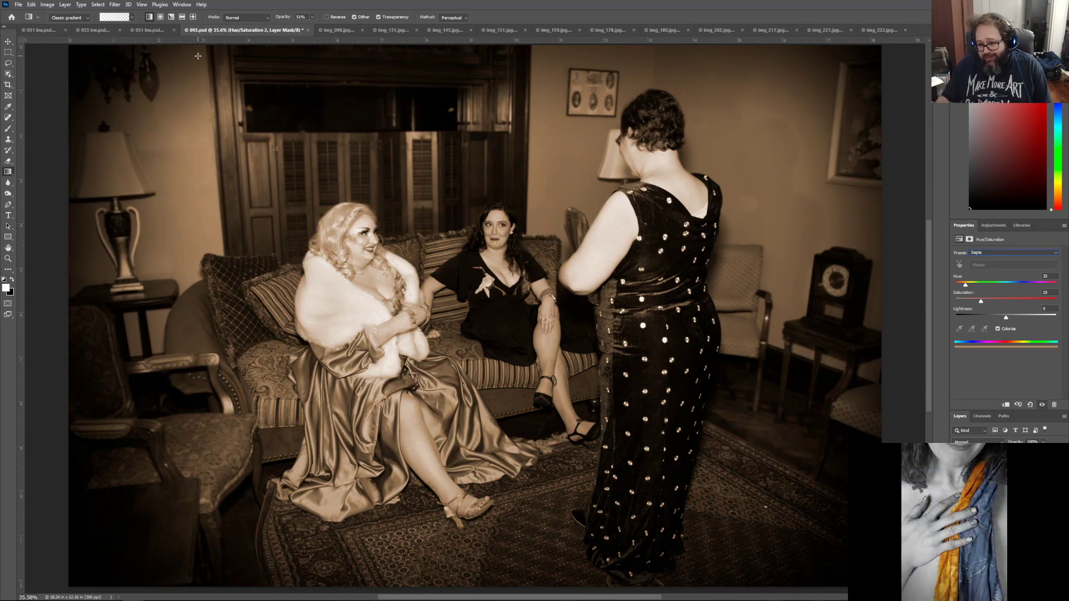
Step: Save the sepia version as a separate Photoshop file named 093 sepia.psd in the JPEG folder
click(21, 5)
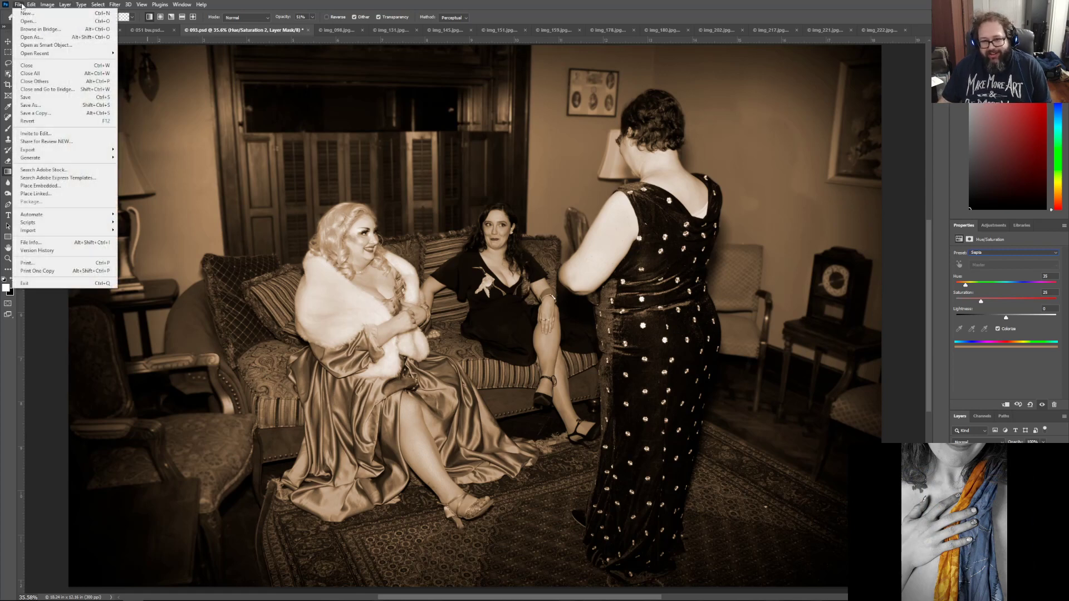
click(32, 105)
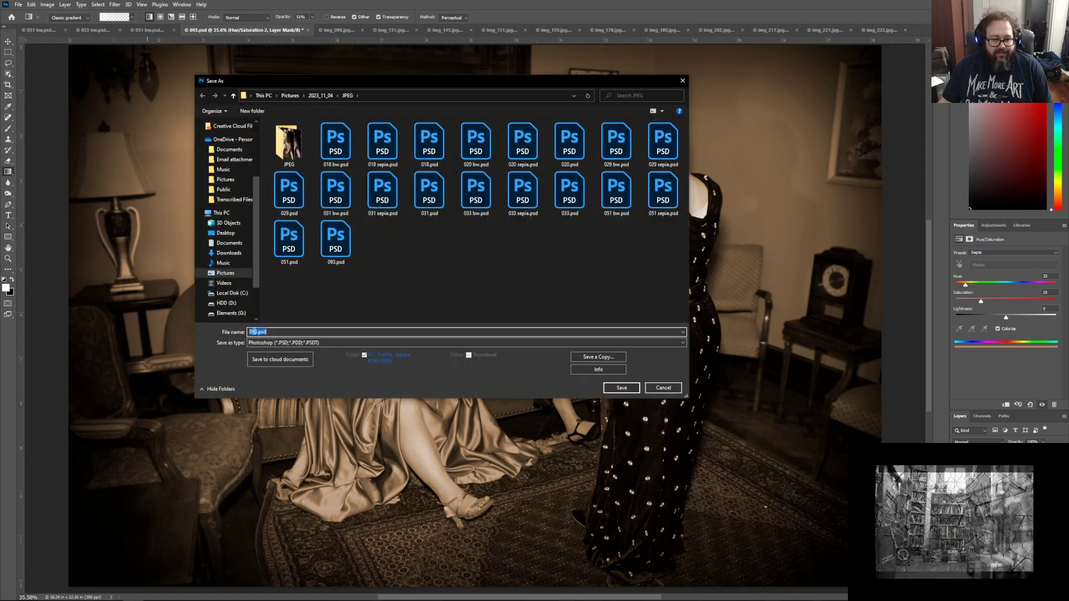
text(sepia)
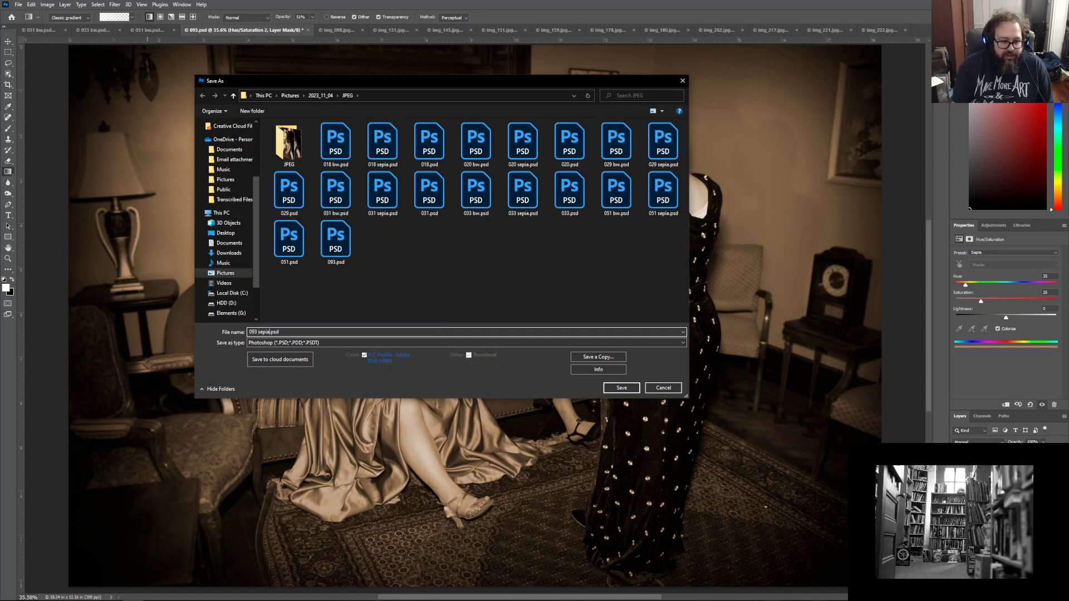
key(Return)
key(Return)
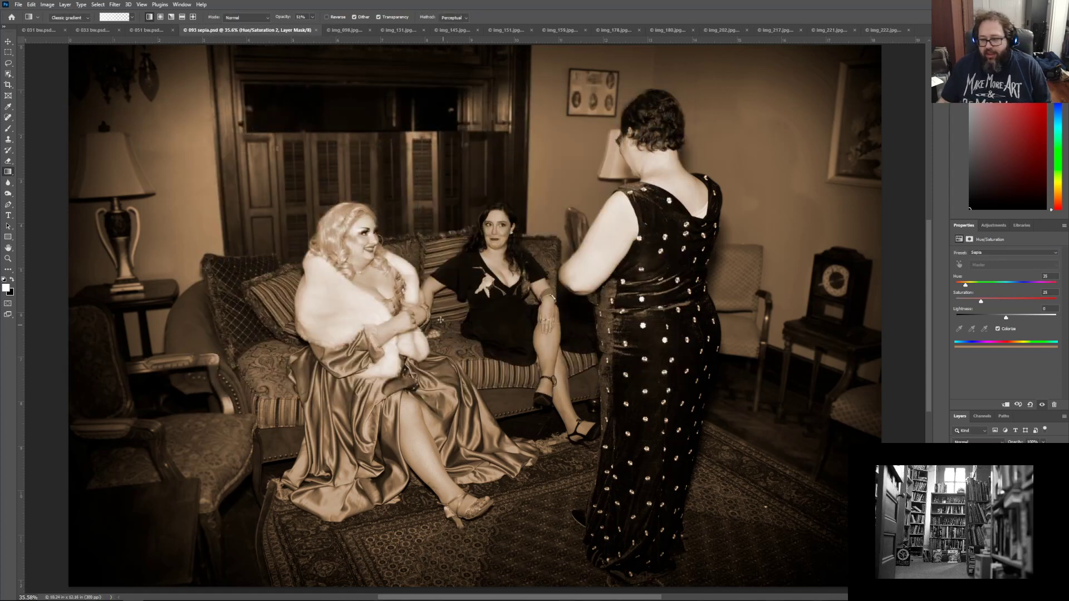
Step: Add a Black & White adjustment layer above the sepia layer and apply the Maximum Black preset
click(997, 226)
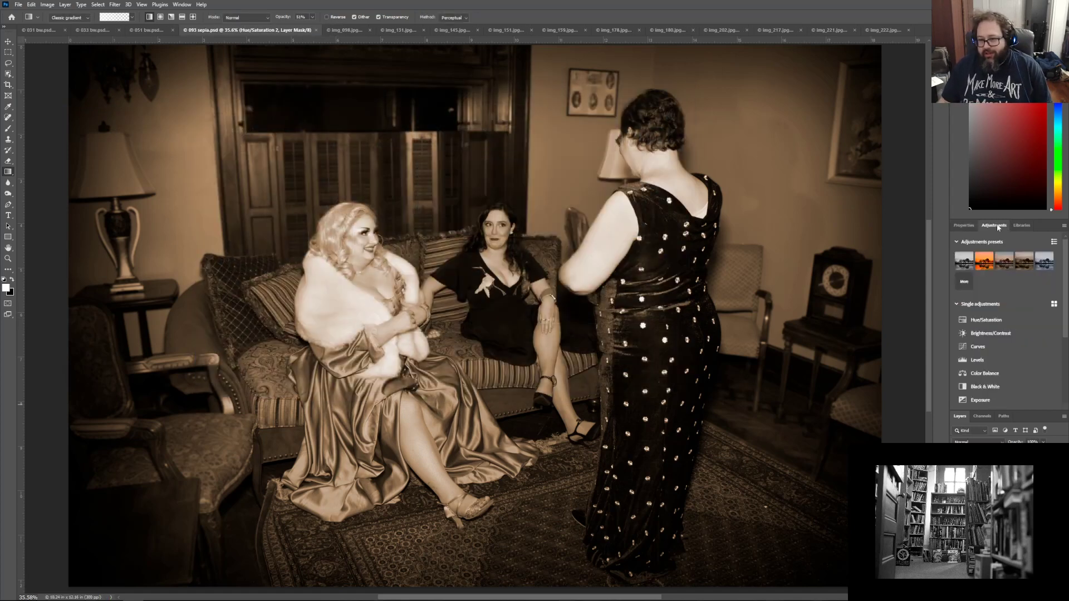
click(1006, 387)
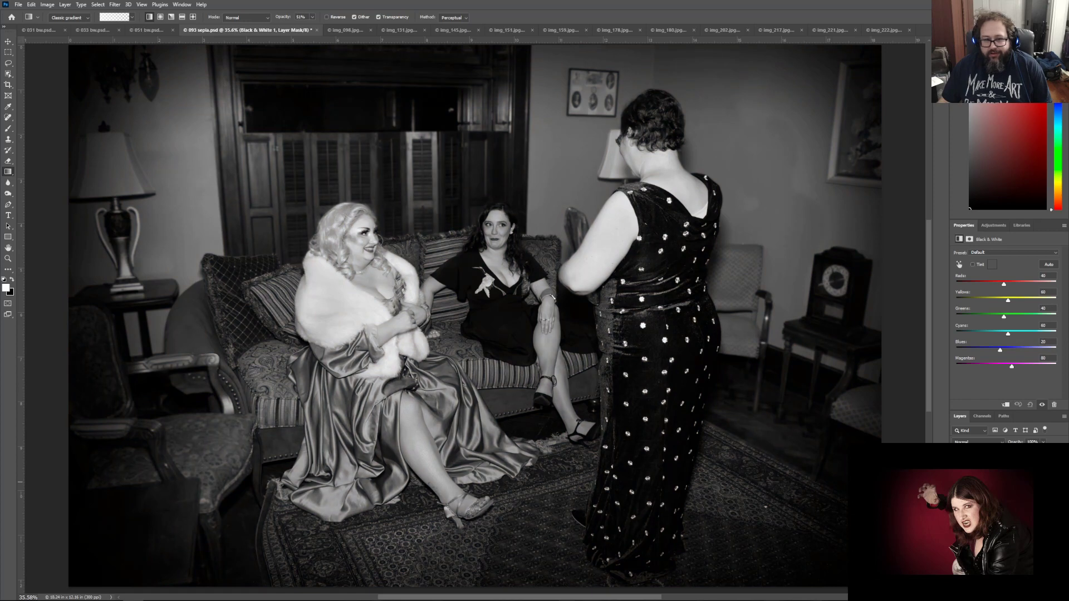
click(1008, 253)
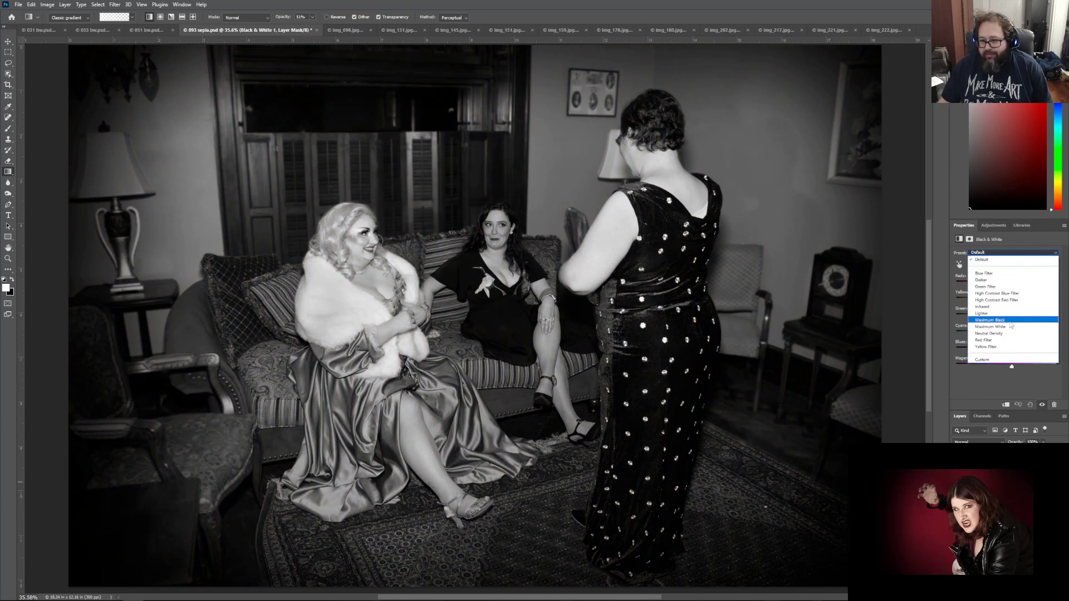
click(1011, 324)
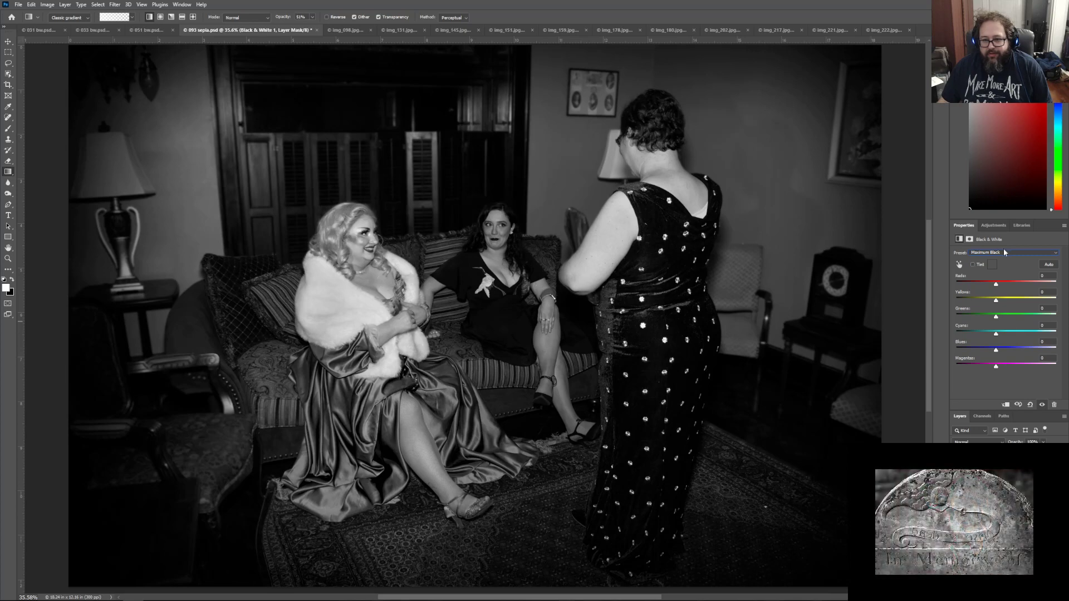
Step: Try the High Contrast Blue Filter and High Contrast Red Filter presets on the Black & White layer, and return to Maximum Black
click(1008, 254)
click(1013, 295)
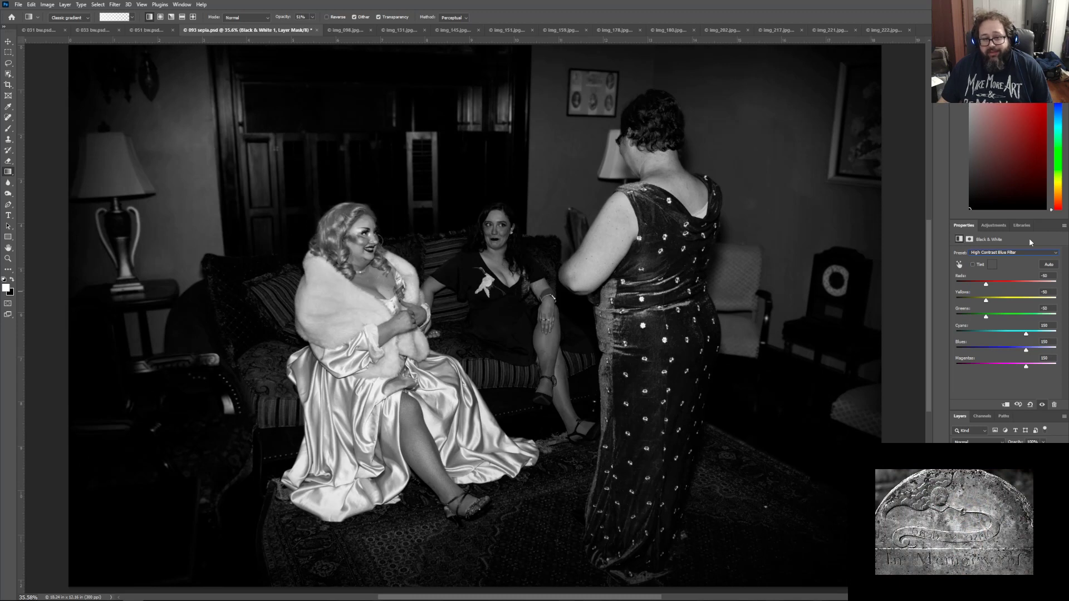
click(1018, 252)
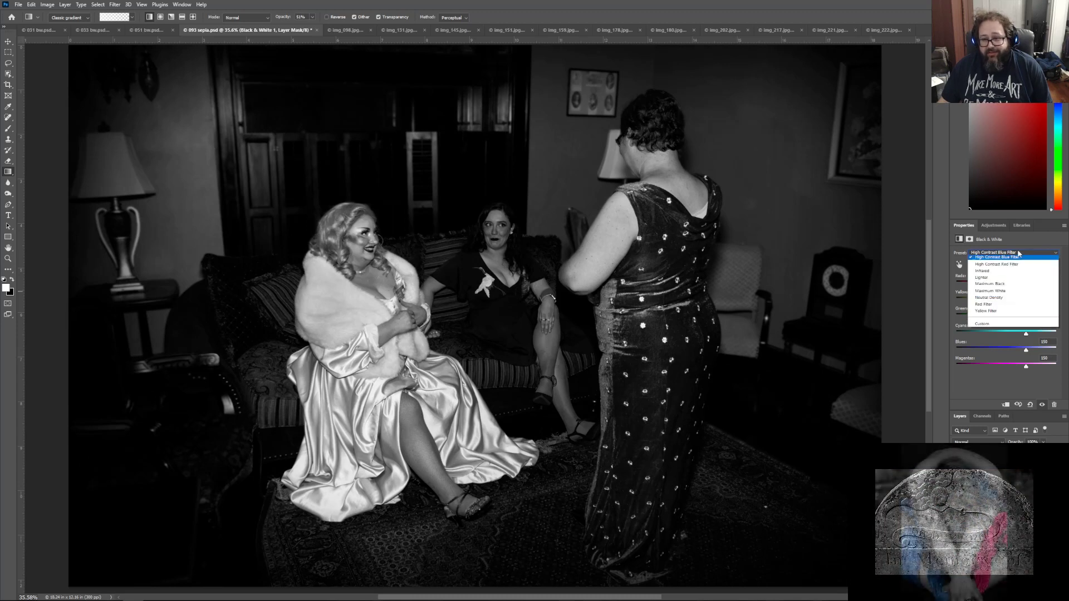
click(1019, 300)
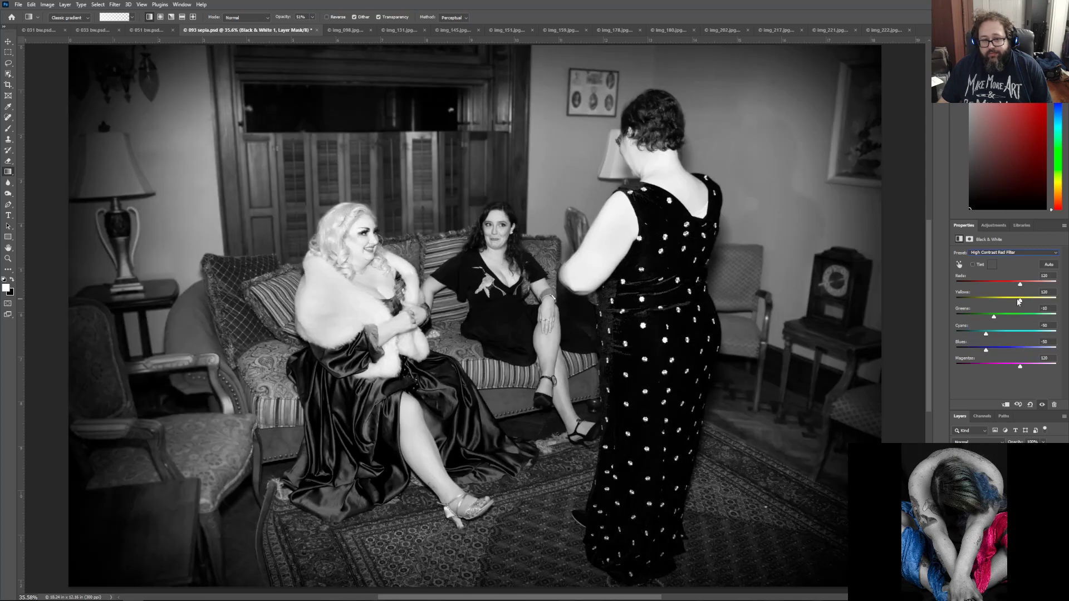
click(1018, 252)
click(1014, 320)
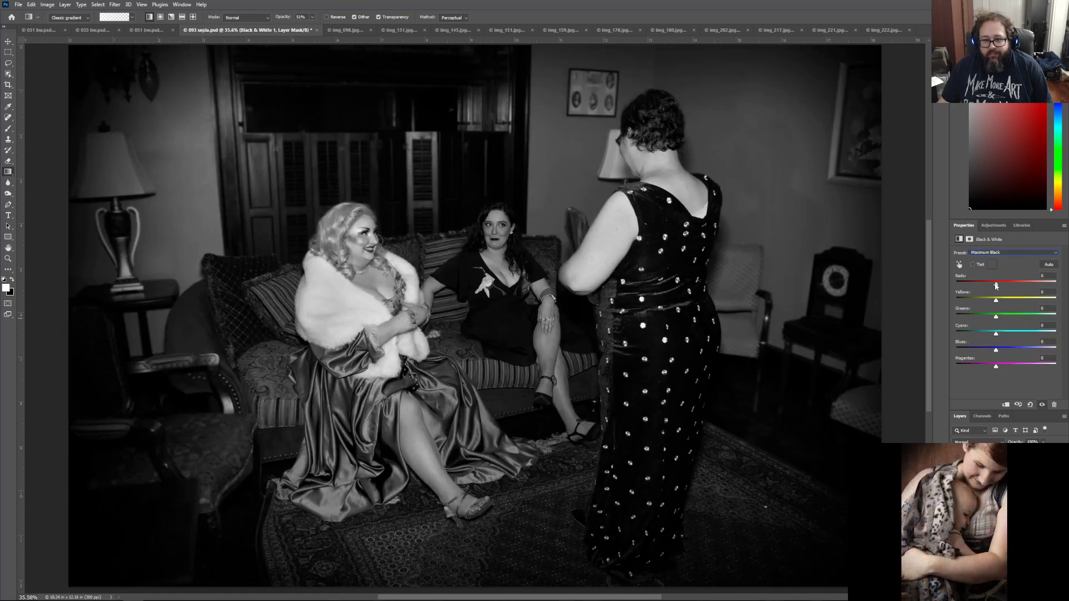
Step: Fine-tune the Black & White layer to Reds 44, Yellows 69, Greens 0, Cyans 65 and Blues 25
drag(997, 284, 1011, 302)
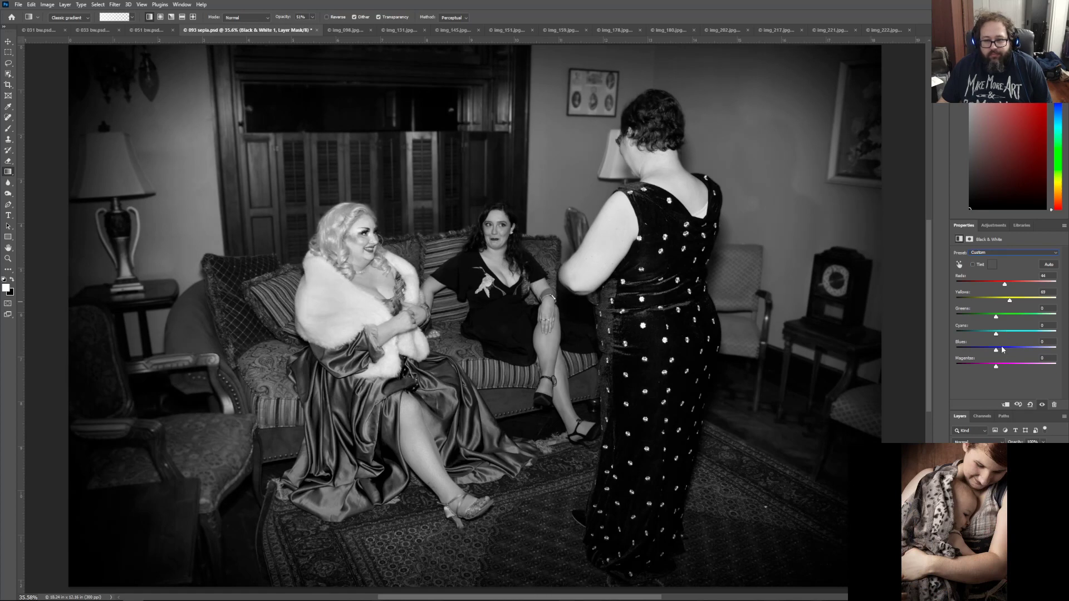
drag(1001, 349, 992, 359)
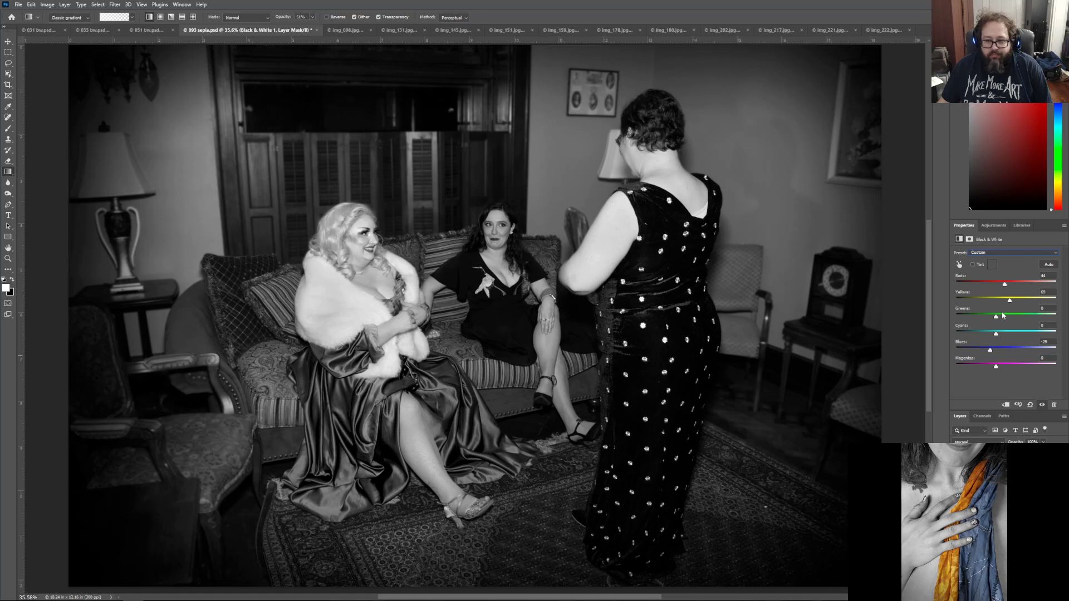
drag(996, 317, 964, 325)
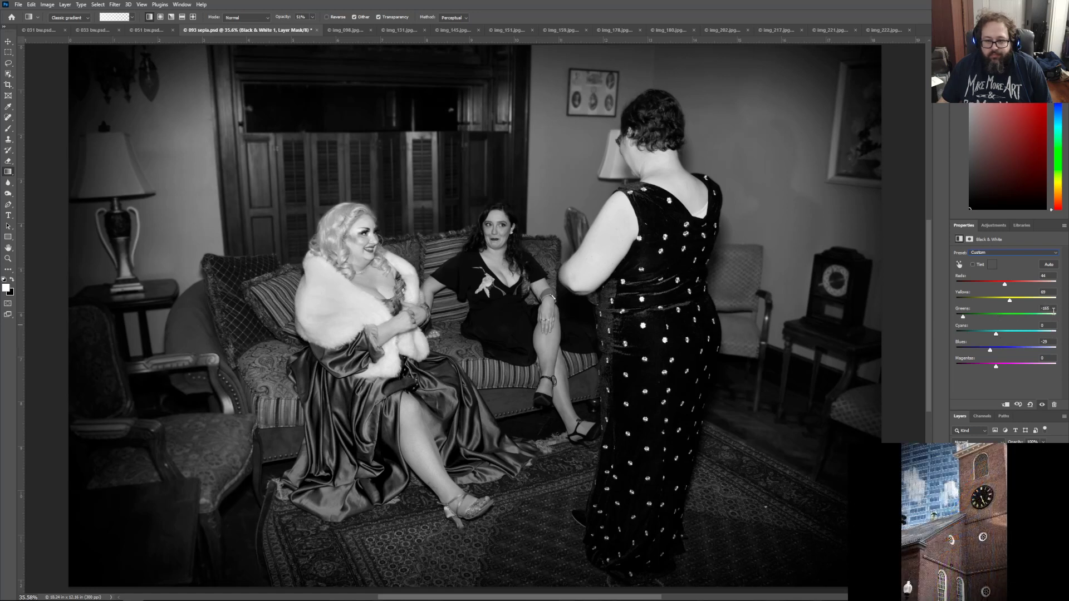
click(1046, 308)
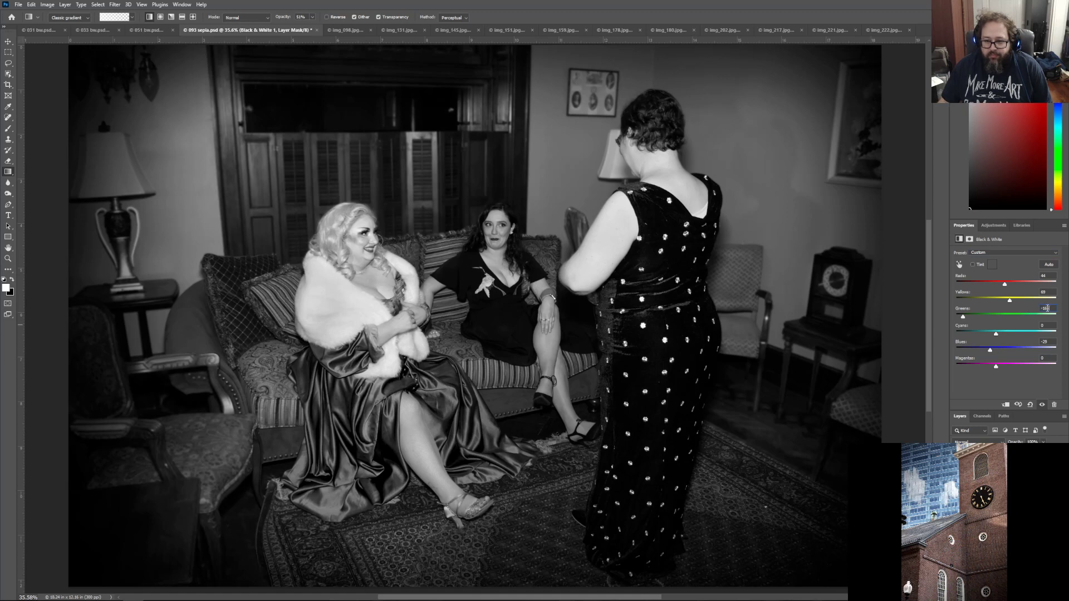
text(0)
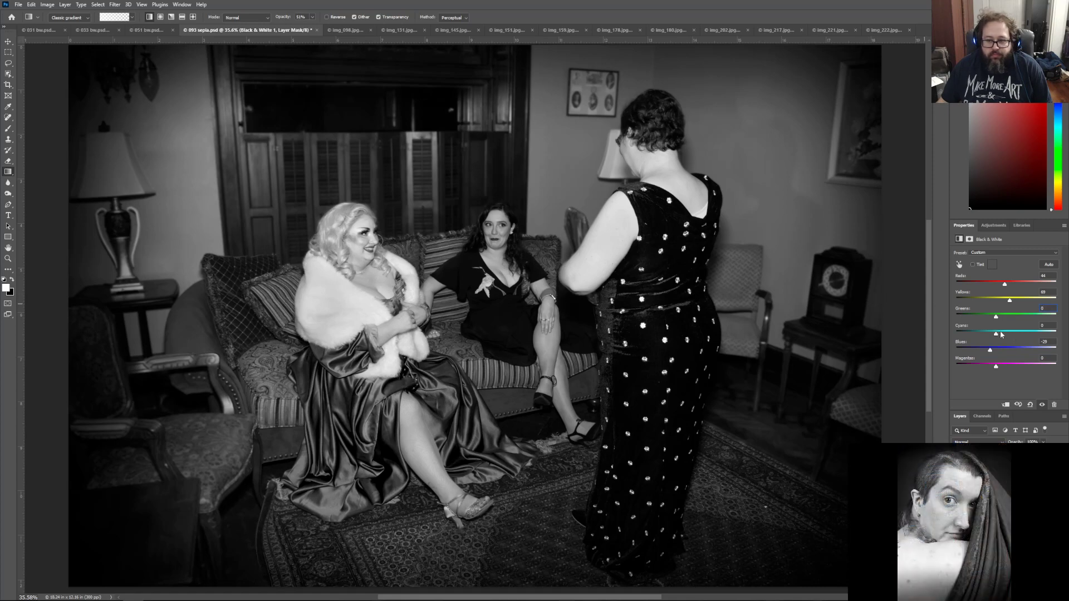
mouse_move(997, 334)
mouse_down()
mouse_move(1041, 334)
mouse_move(1009, 335)
mouse_up()
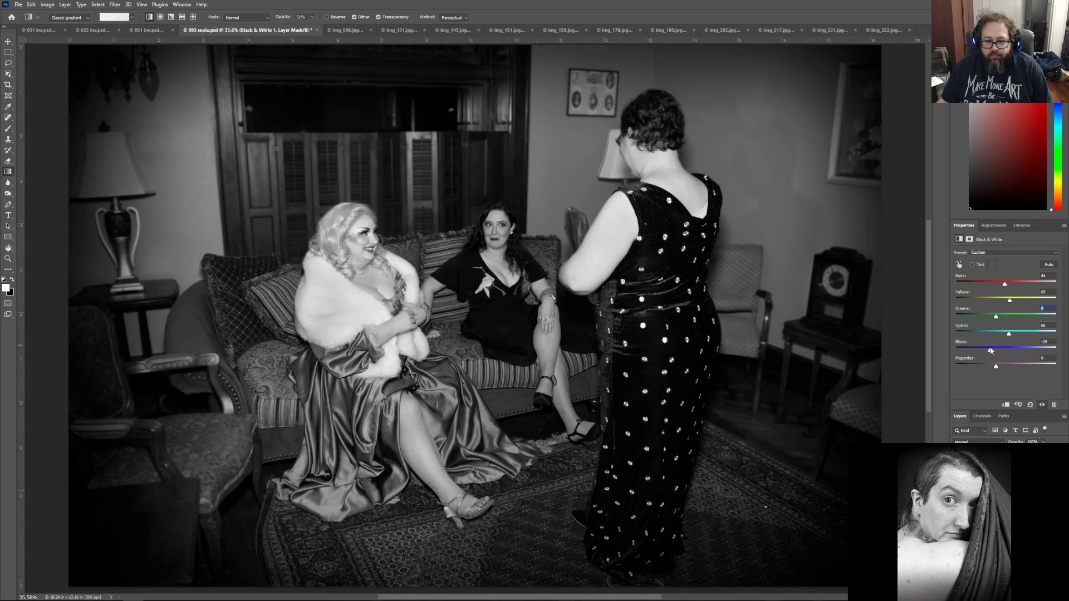
click(999, 350)
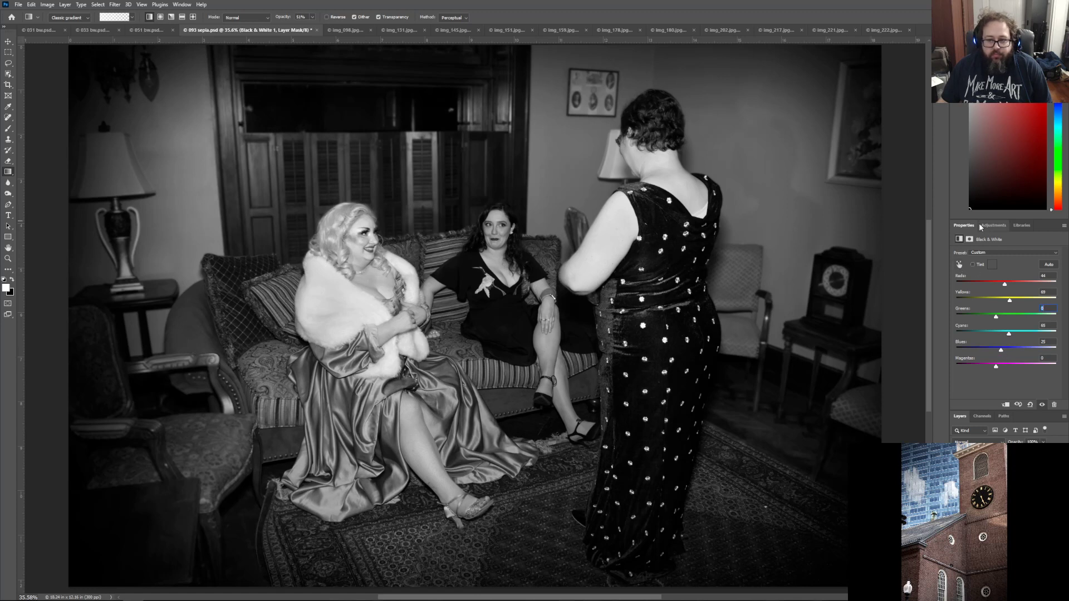
Step: Save the black-and-white version as a separate Photoshop file named 093 bw.psd in the JPEG folder
click(19, 4)
click(33, 106)
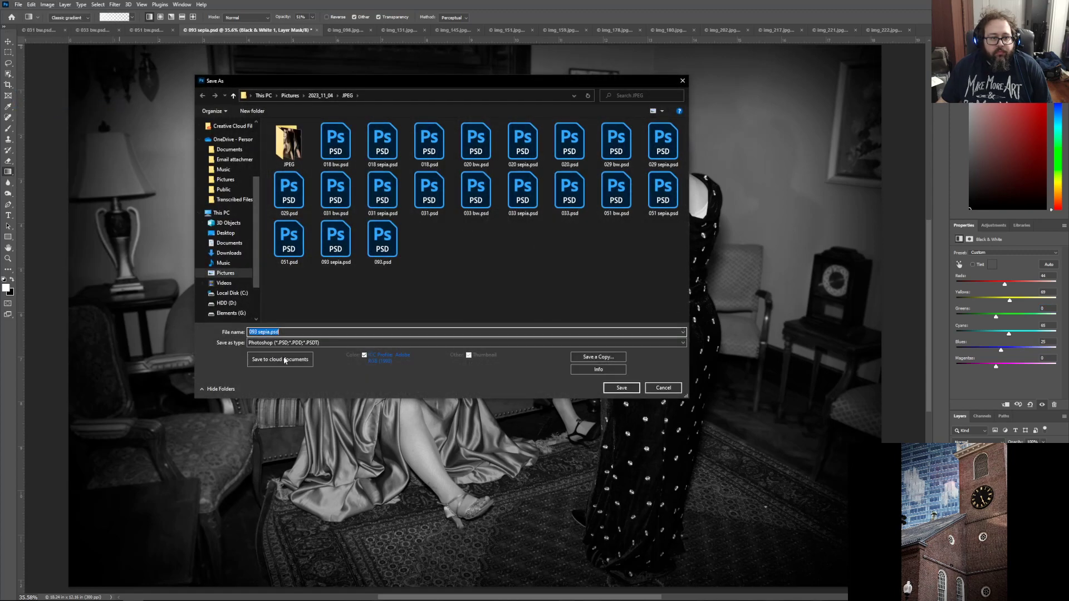
double_click(266, 332)
click(268, 332)
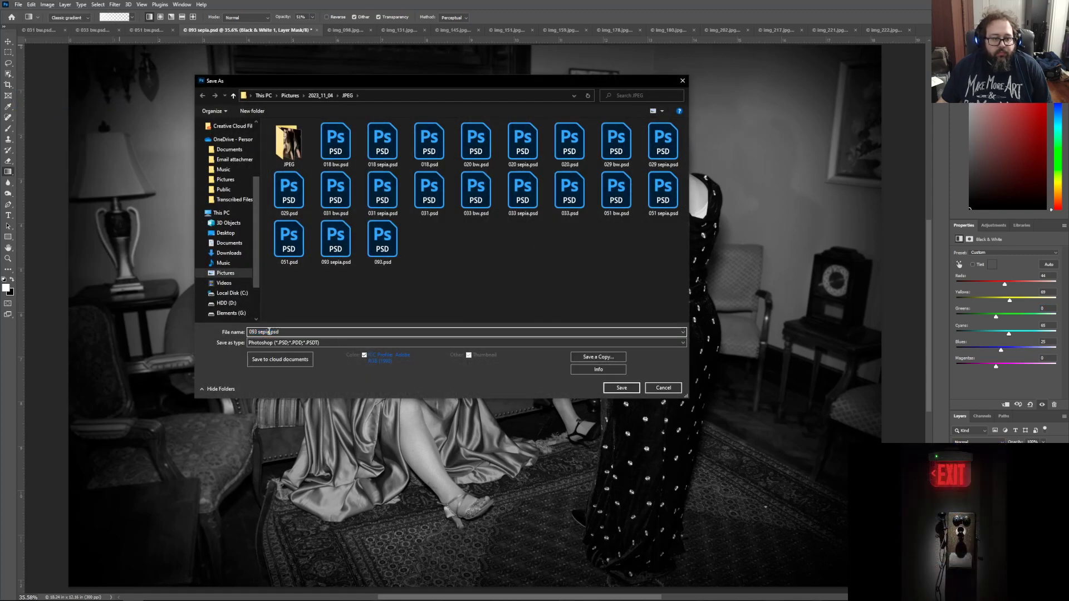
drag(269, 332, 259, 332)
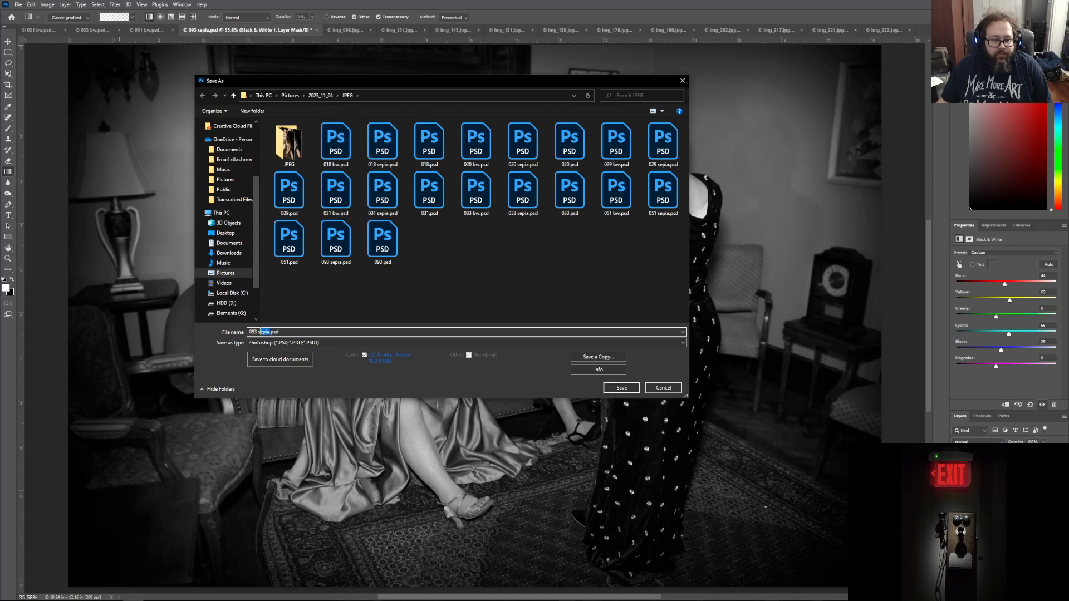
text(bw)
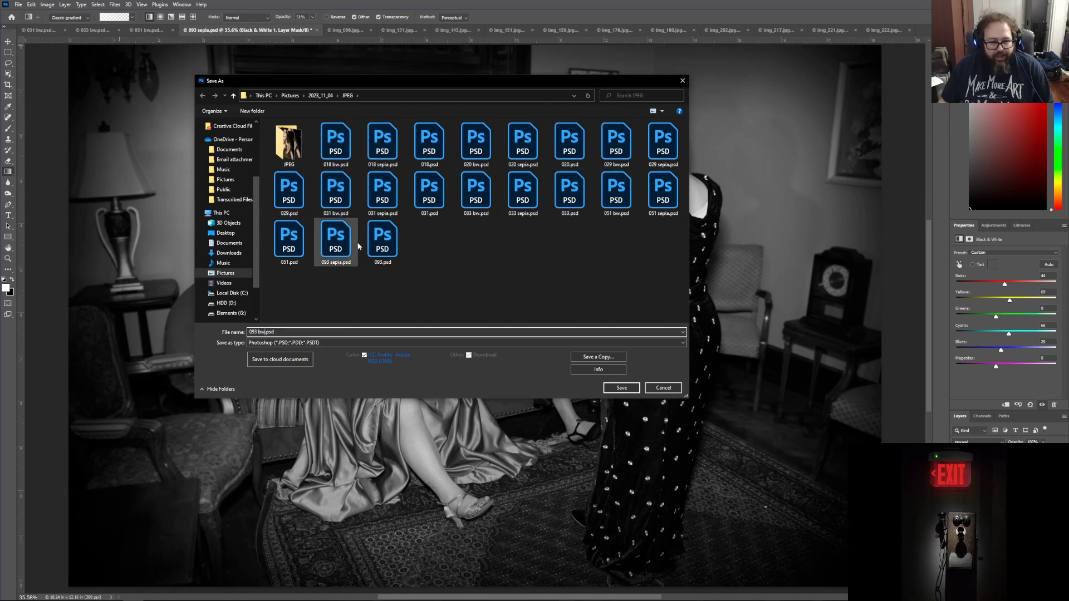
key(Return)
key(Return)
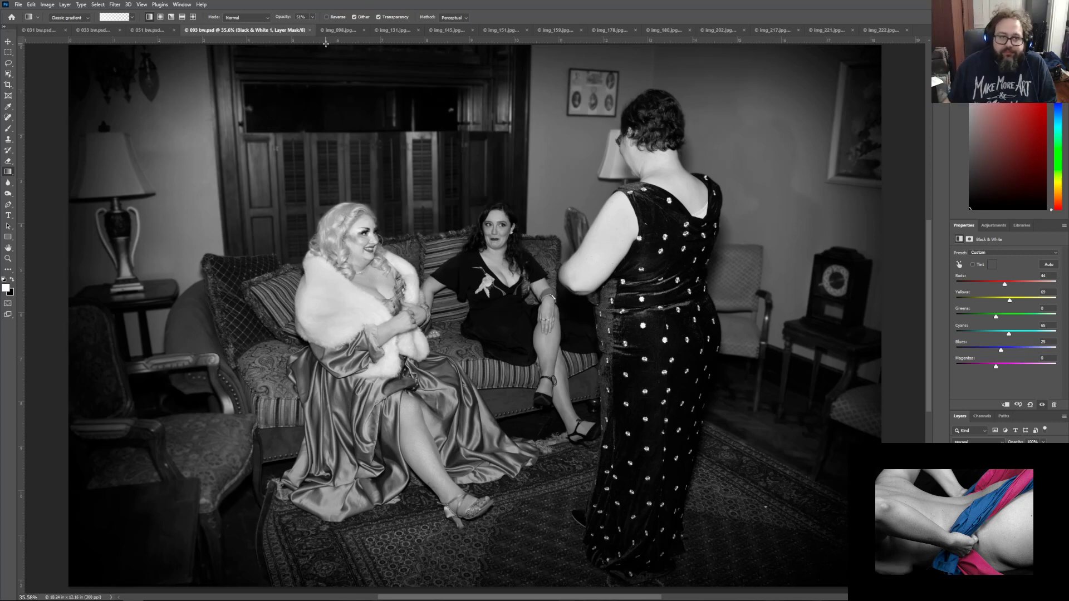
Step: Look through the next open photos, settle on img_145.jpg and duplicate its Background layer as Background copy
click(338, 31)
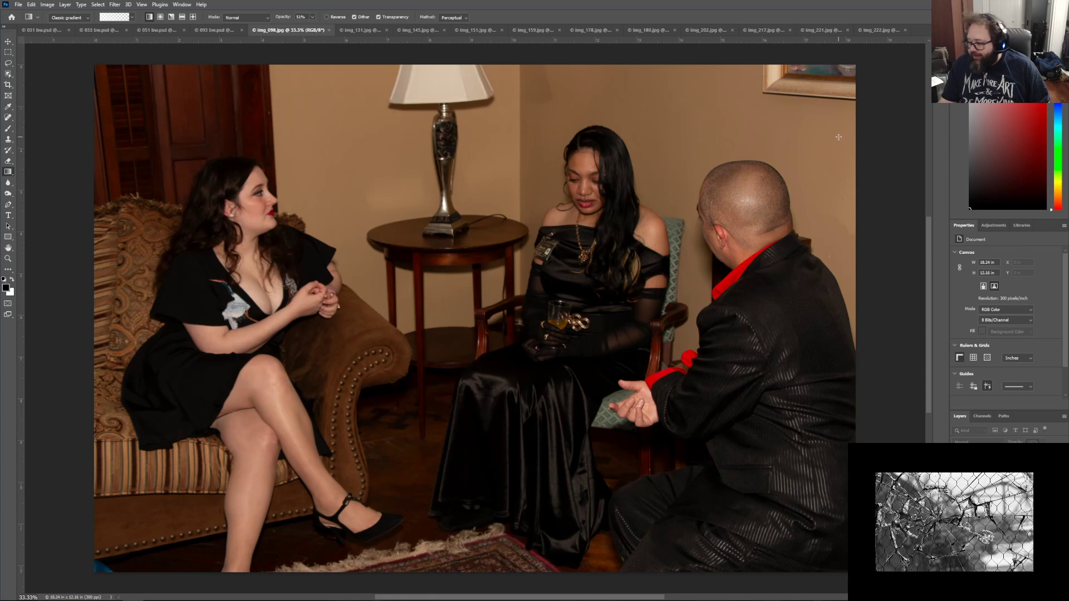
click(366, 31)
click(429, 32)
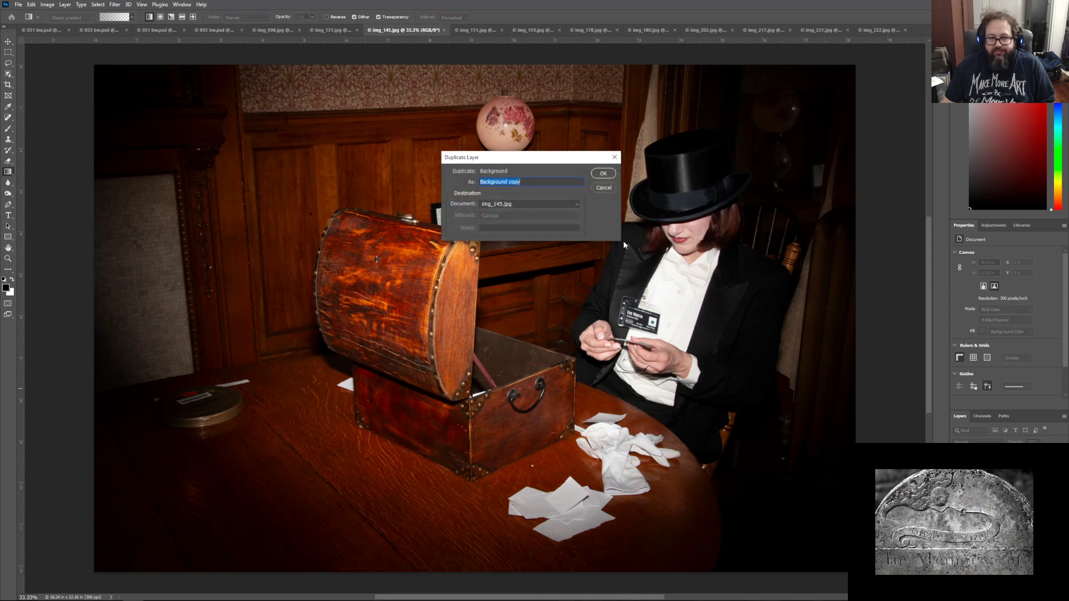
click(601, 174)
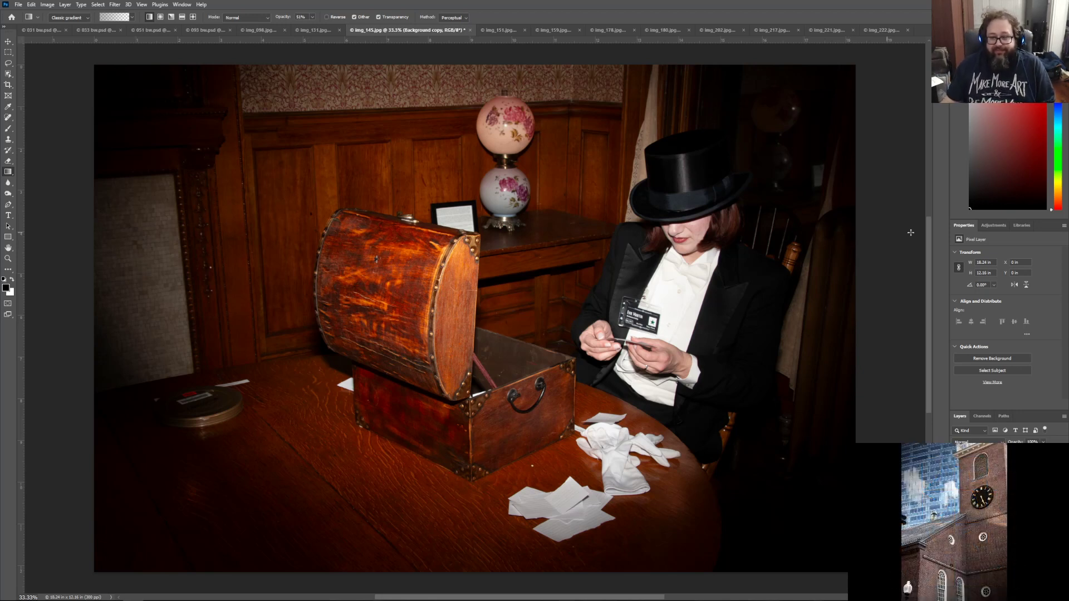
Step: Add a Curves adjustment layer to img_145.jpg, and above it a Hue/Saturation layer with saturation lowered to -15
click(1002, 225)
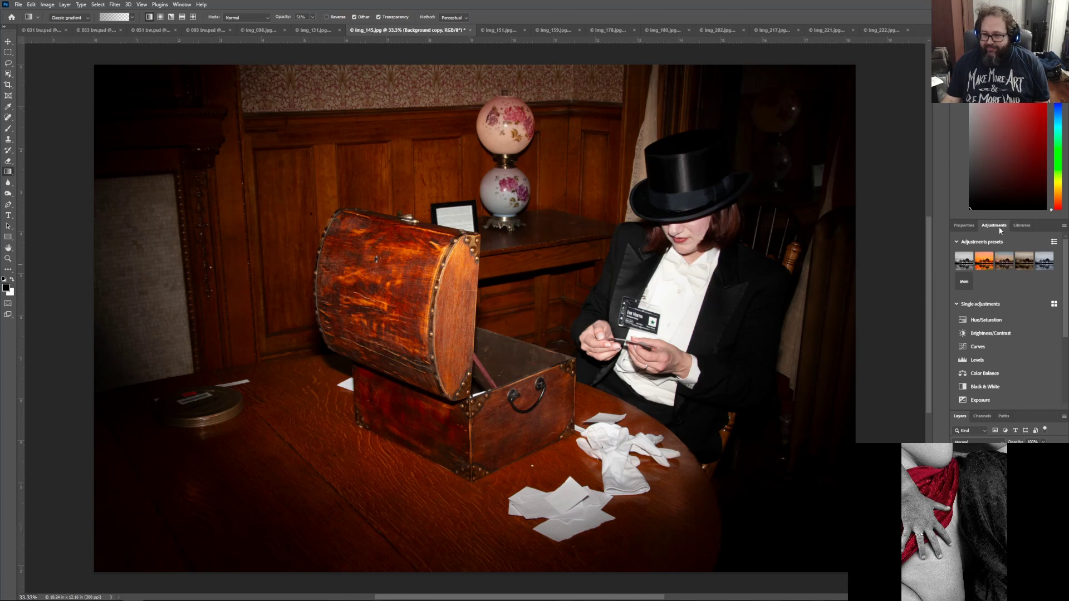
click(997, 345)
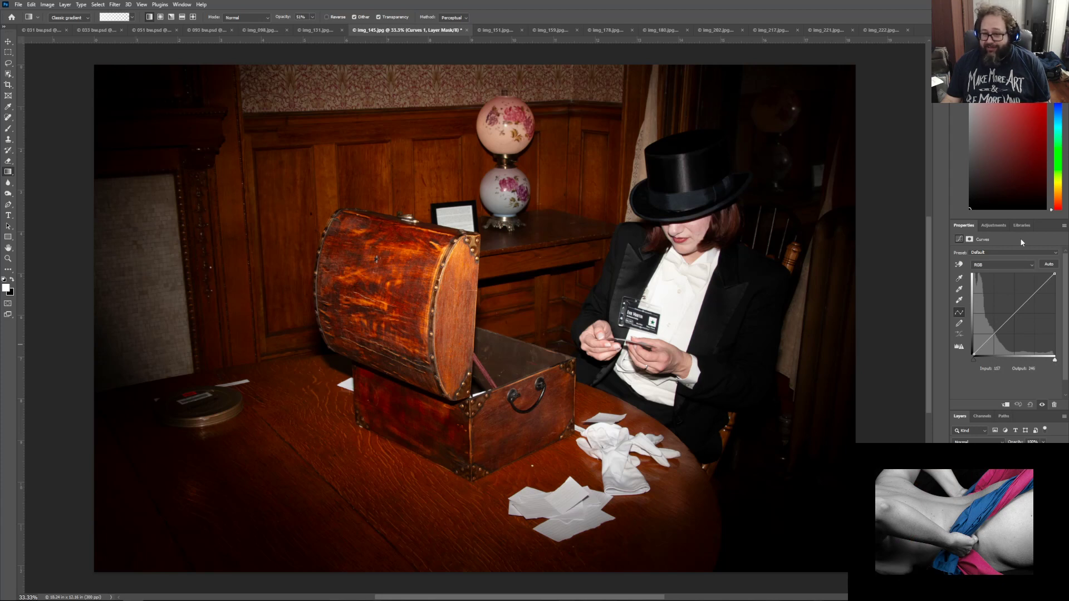
click(994, 226)
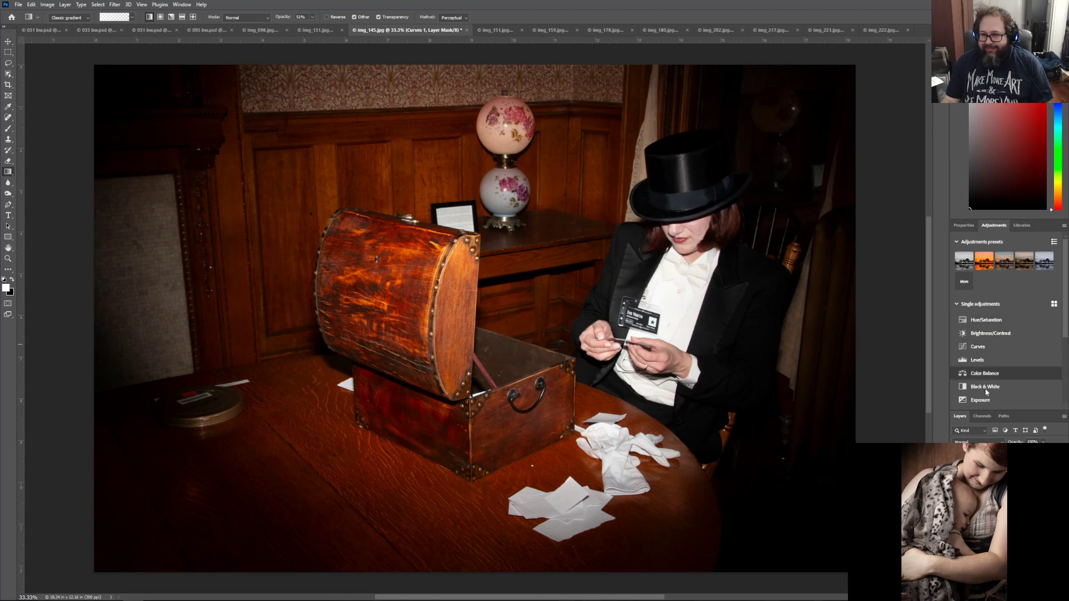
click(997, 320)
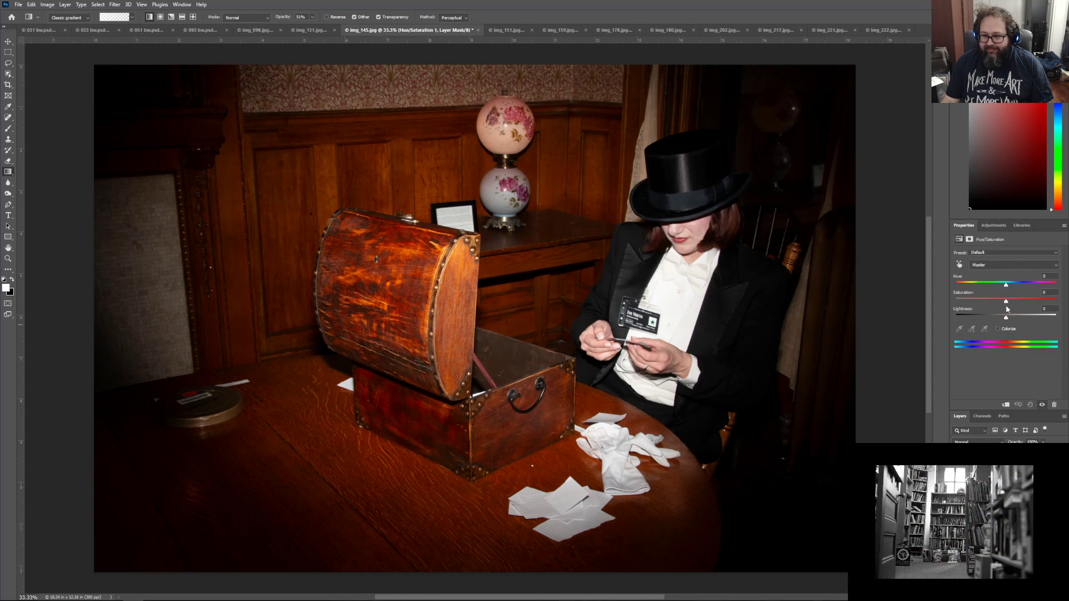
drag(1005, 303, 998, 303)
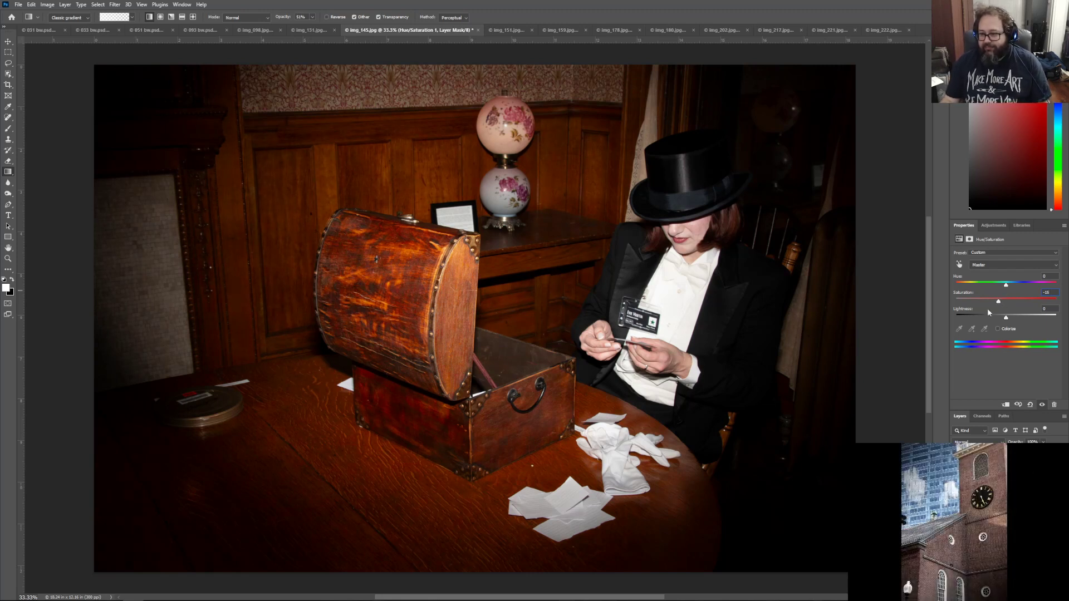
Step: Set the saturation of the Reds range to -15 in the Hue/Saturation adjustment
click(984, 264)
click(989, 276)
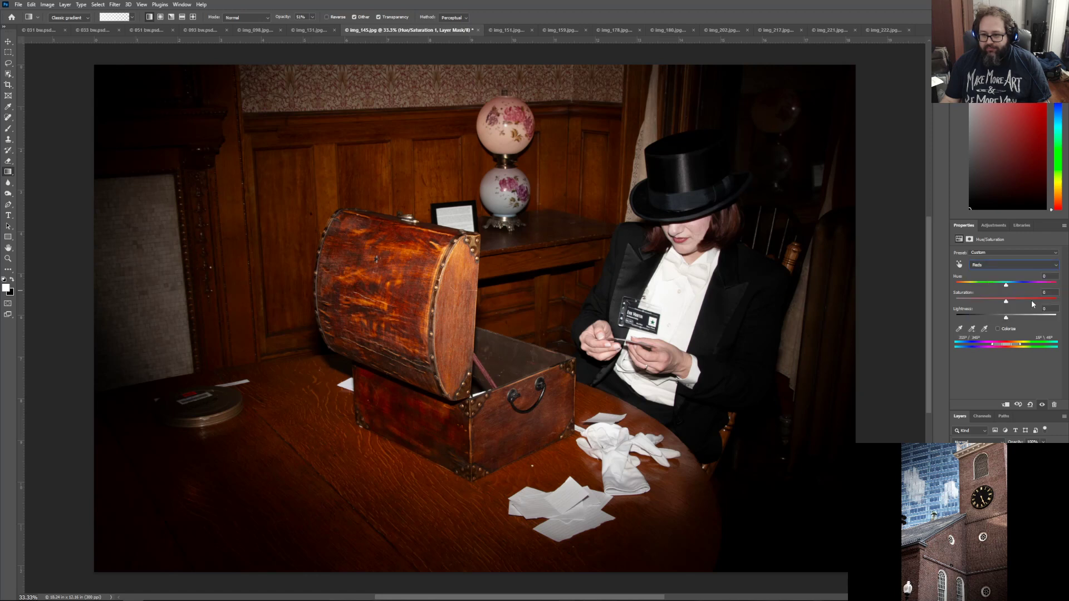
click(1045, 294)
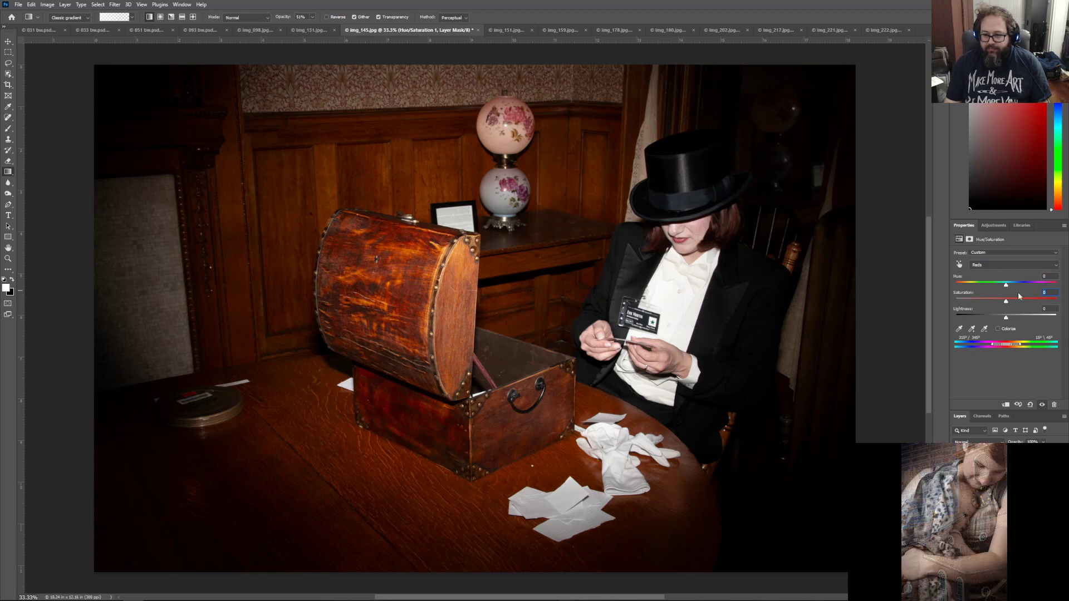
text(-15)
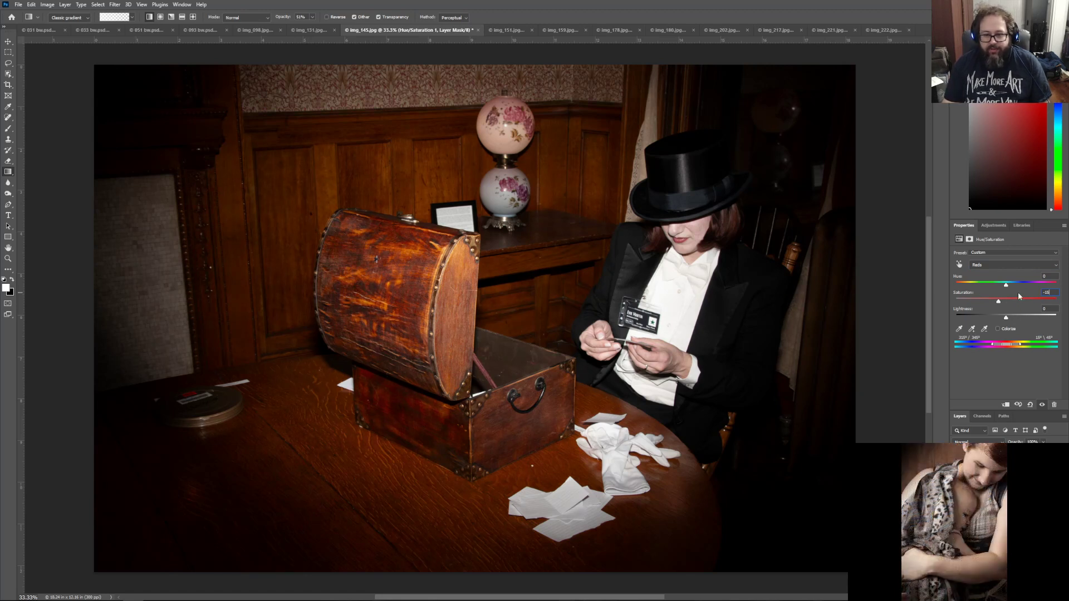
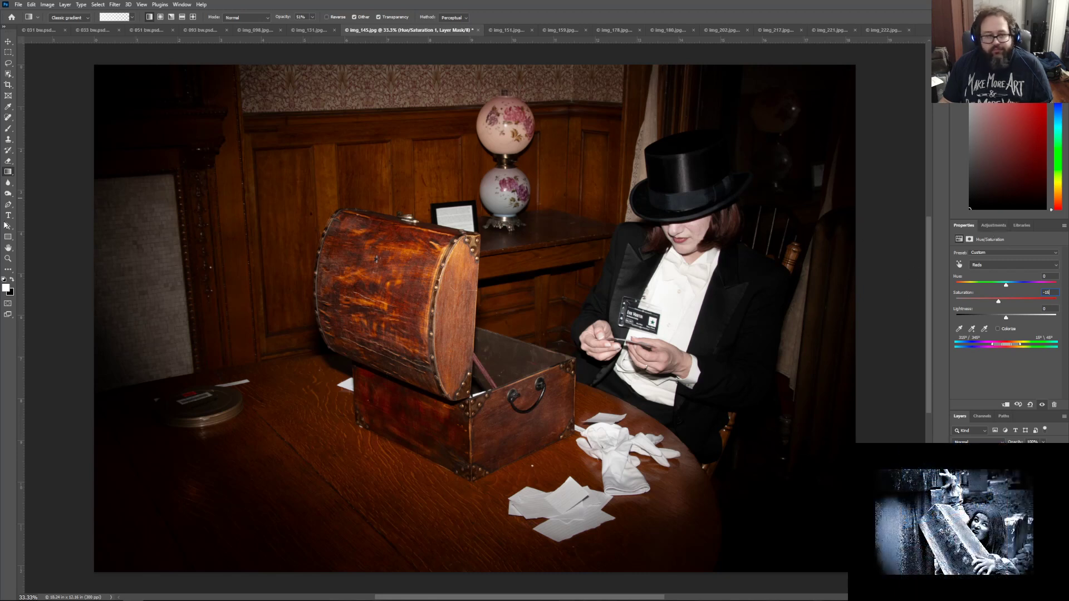
Step: Darken the four corners and the side and top edges of Background copy with black-to-transparent gradients for a vignette
click(996, 499)
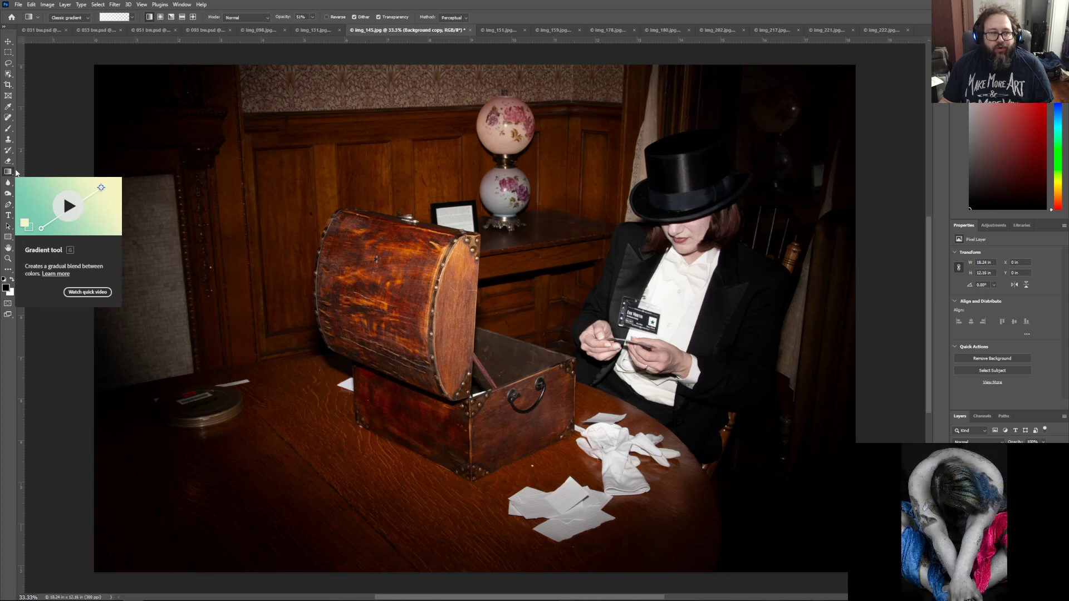
drag(87, 59, 242, 197)
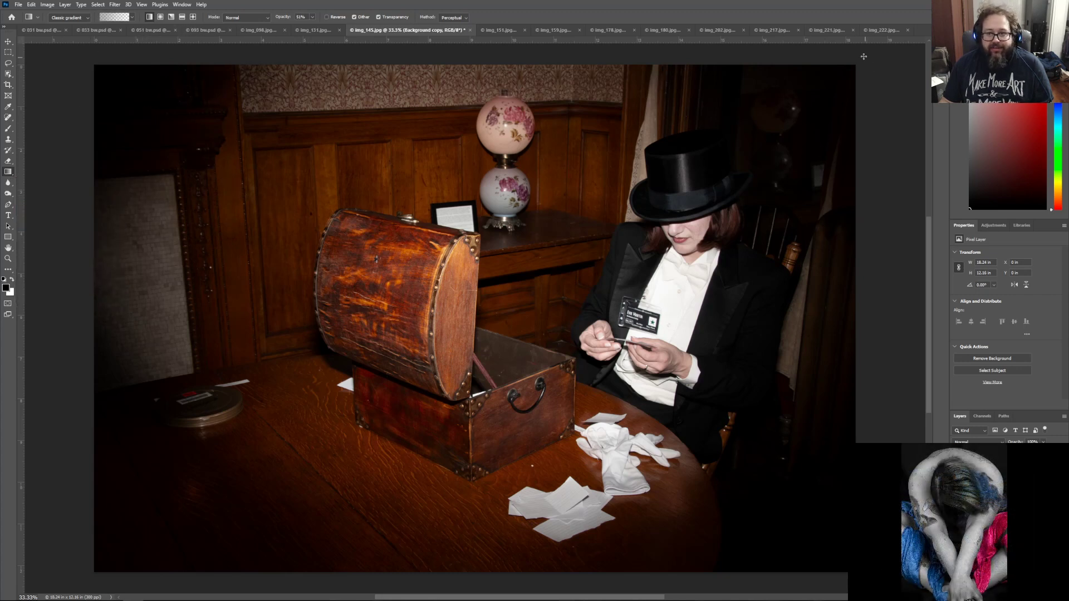
drag(864, 54, 737, 178)
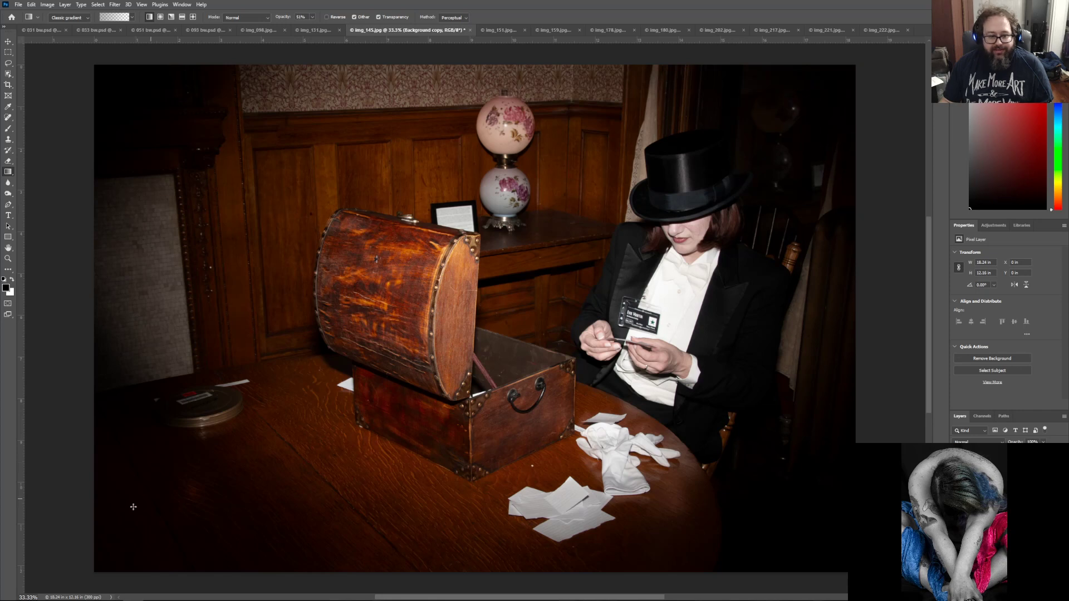
drag(87, 578, 246, 461)
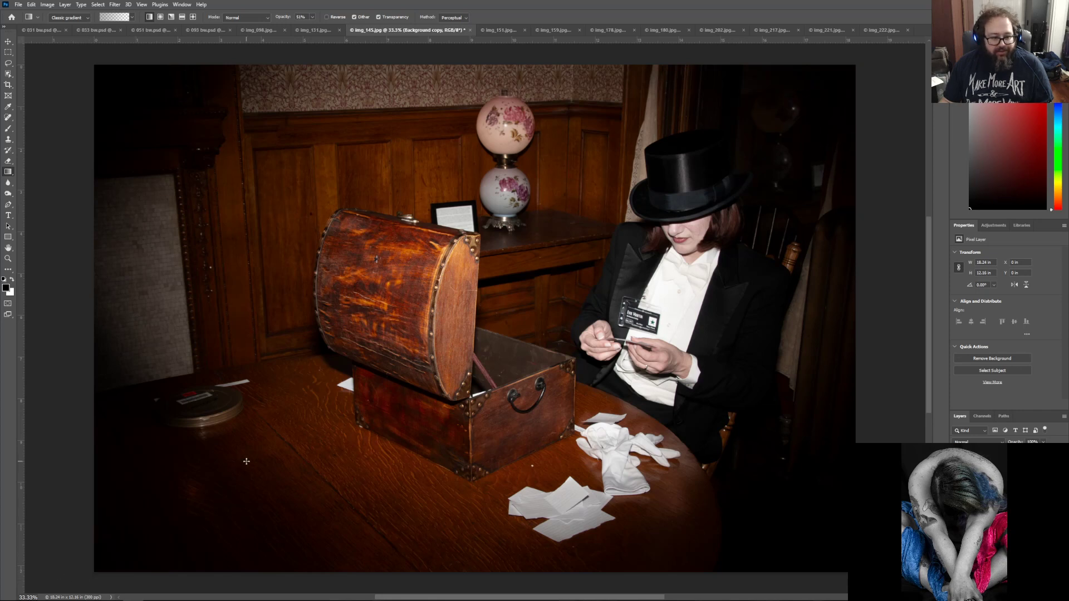
drag(771, 496, 697, 444)
drag(55, 285, 216, 289)
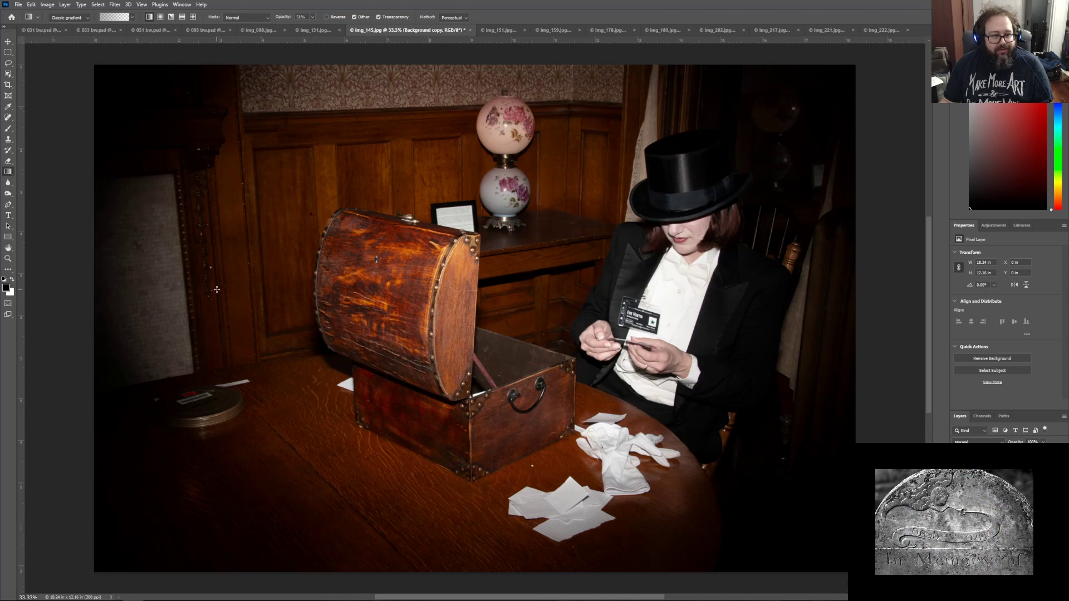
drag(900, 274, 735, 272)
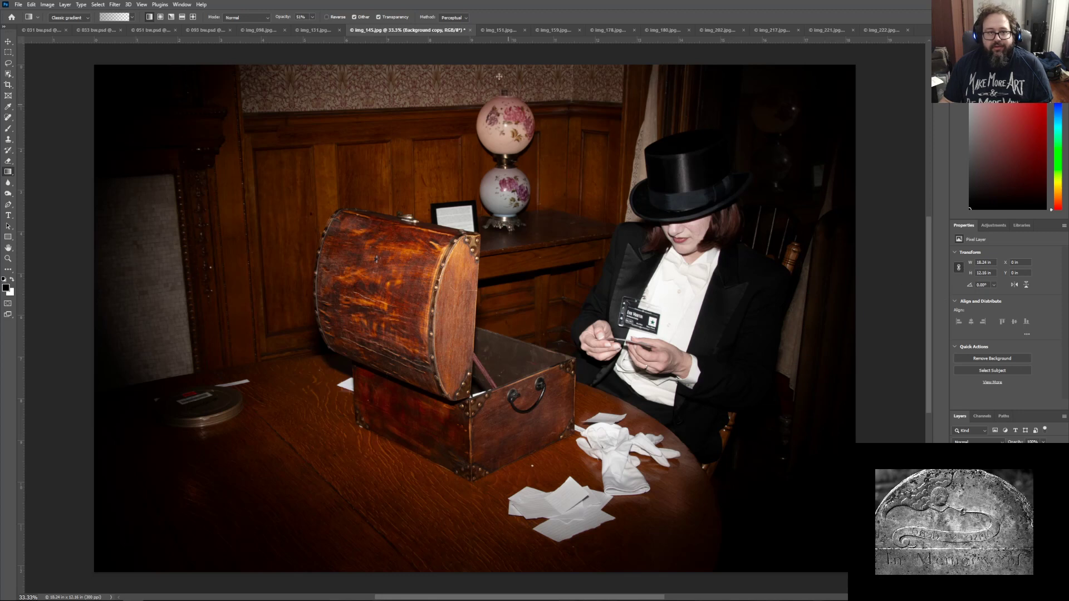
drag(481, 53, 482, 112)
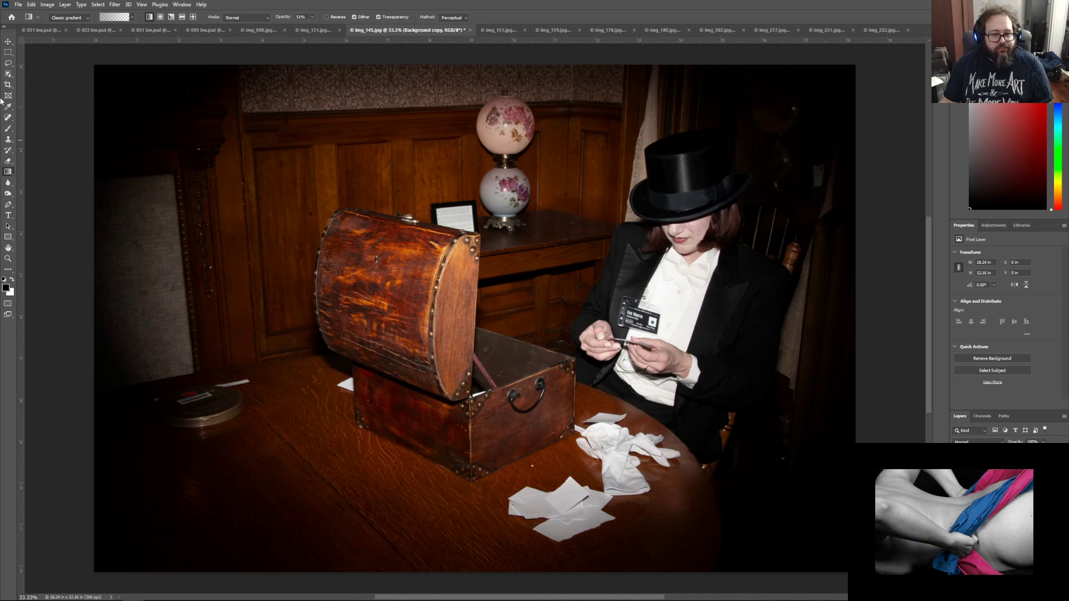
Step: Save the colour version as a Photoshop file named 145.psd in the JPEG folder
click(19, 4)
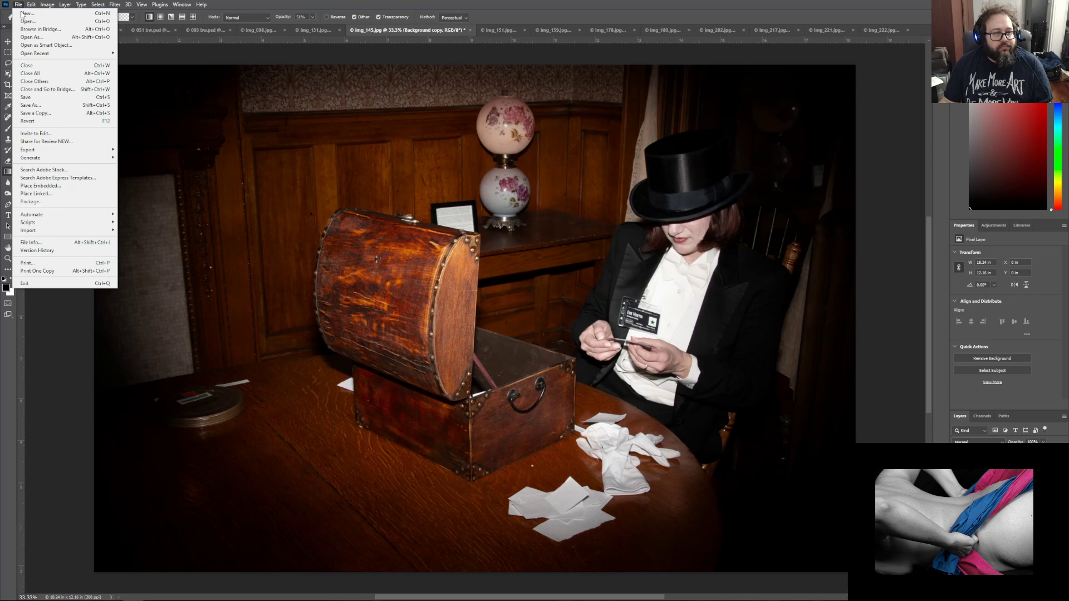
click(31, 105)
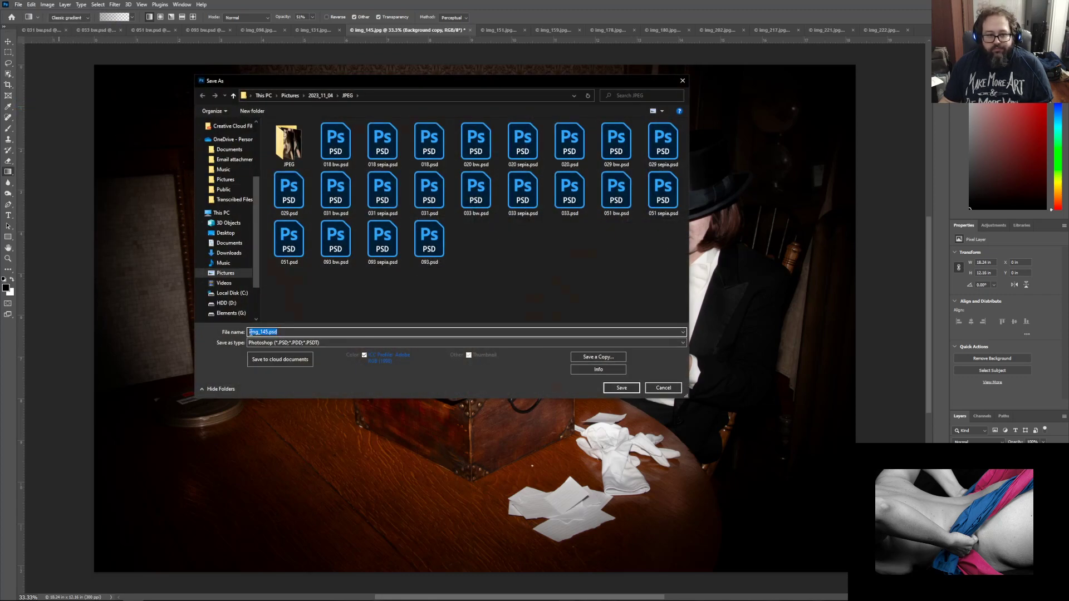
drag(260, 332, 138, 336)
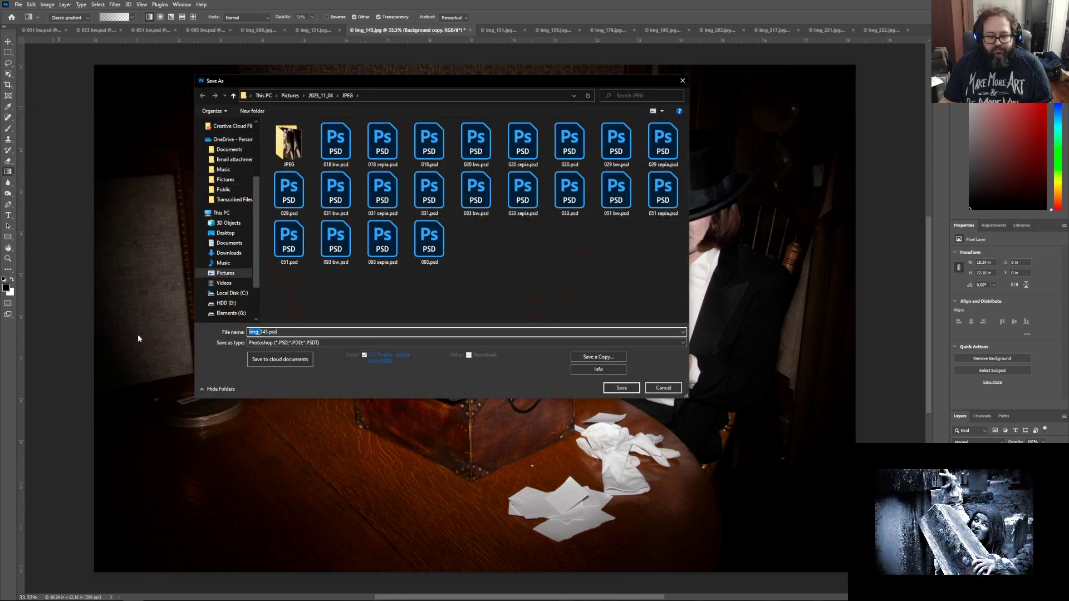
key(BackSpace)
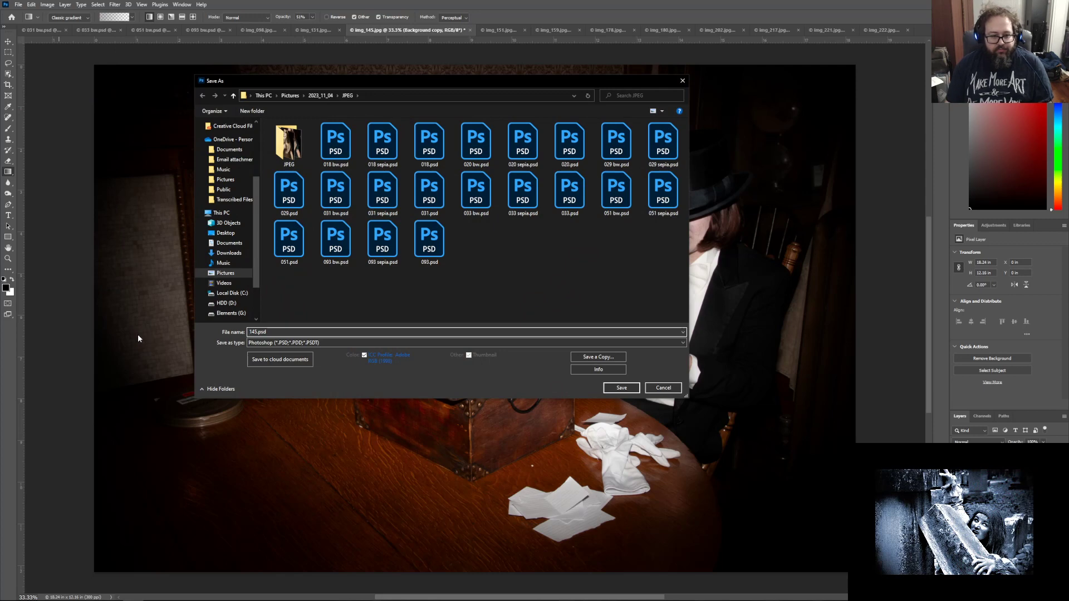
key(Return)
key(Return)
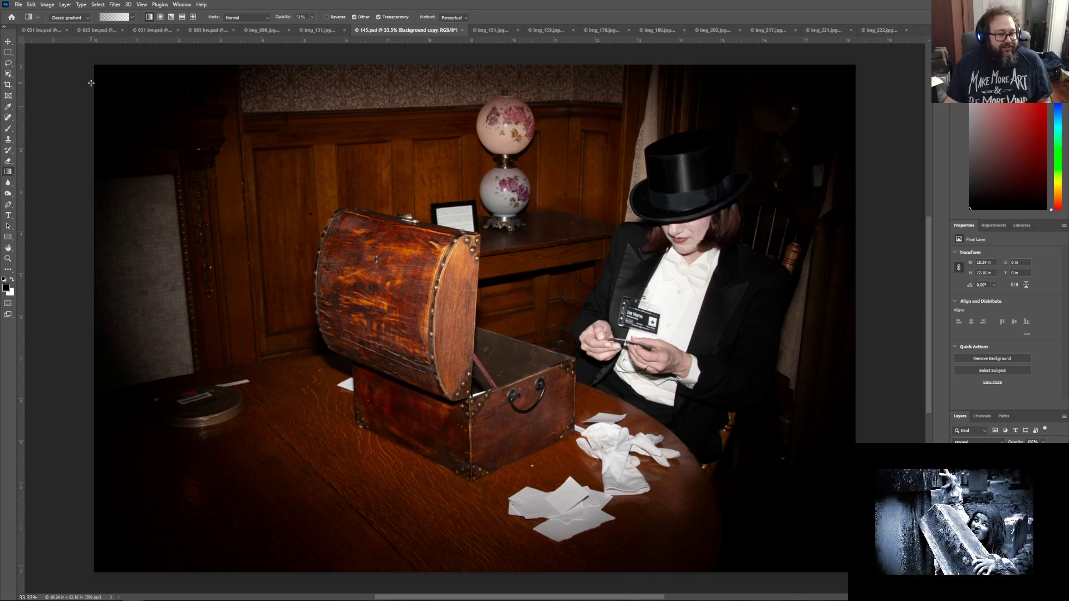
Step: Outline the wooden chest, the front part of the table and the woman in the top hat with the Magnetic Lasso
click(8, 65)
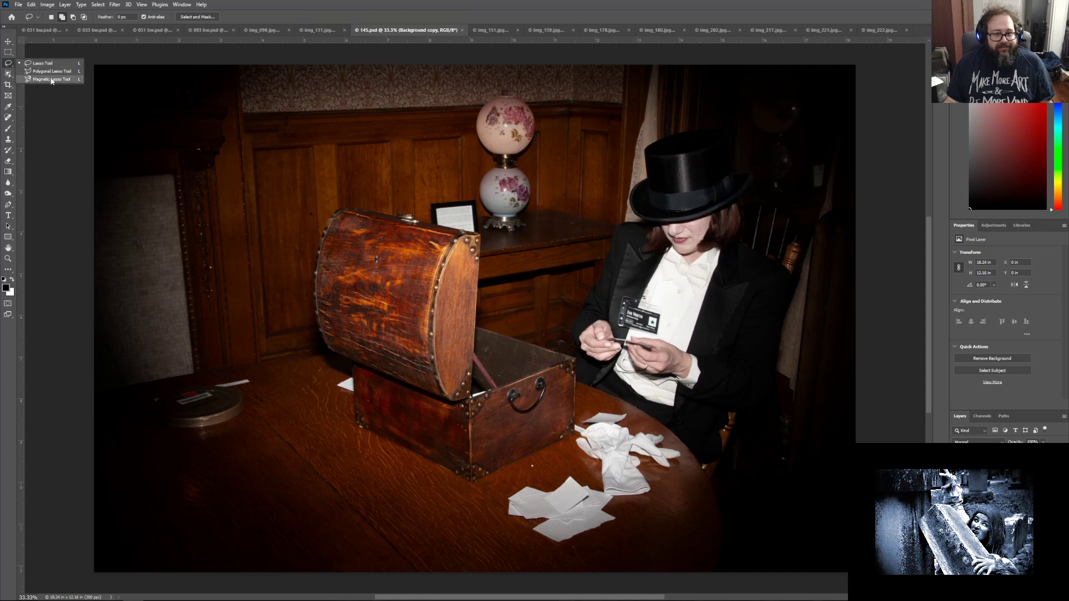
click(51, 79)
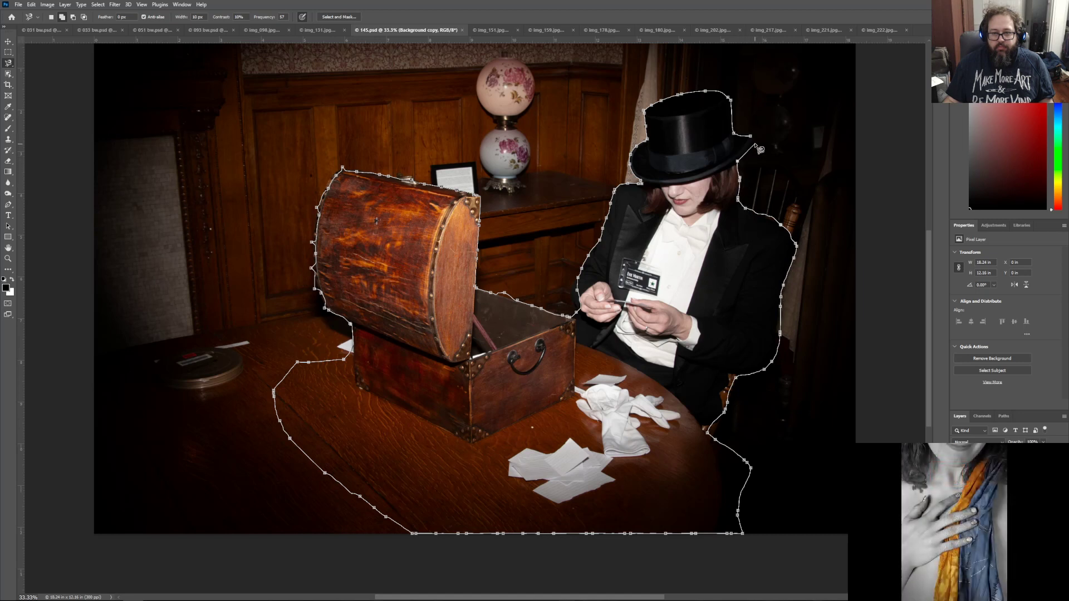
click(757, 143)
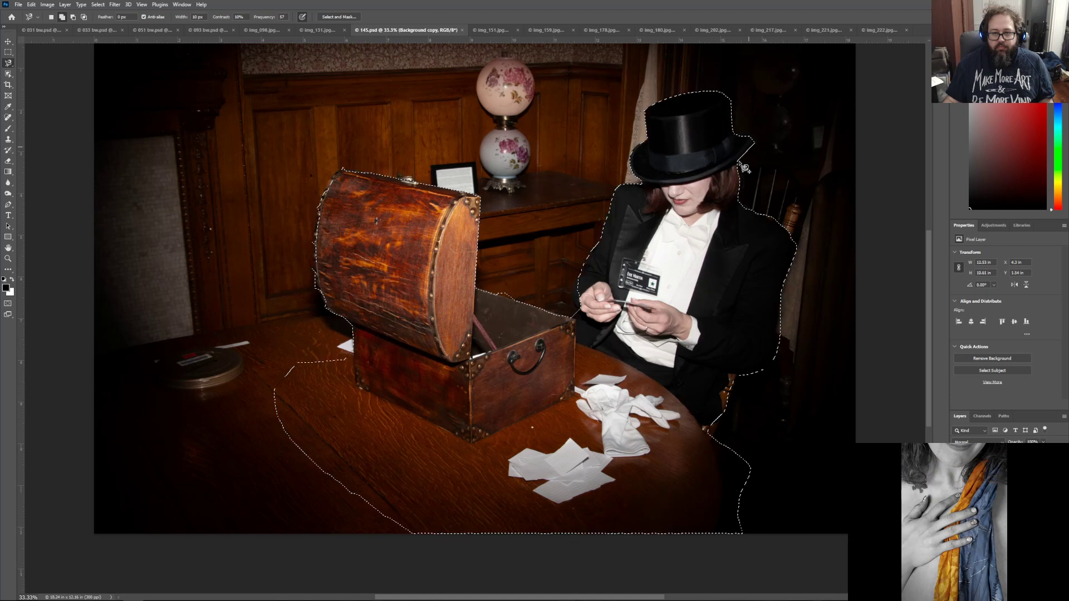
Step: Refine the subject selection in Select and Mask with a 3 px edge detection radius and added smoothing
key(ctrl+alt+r)
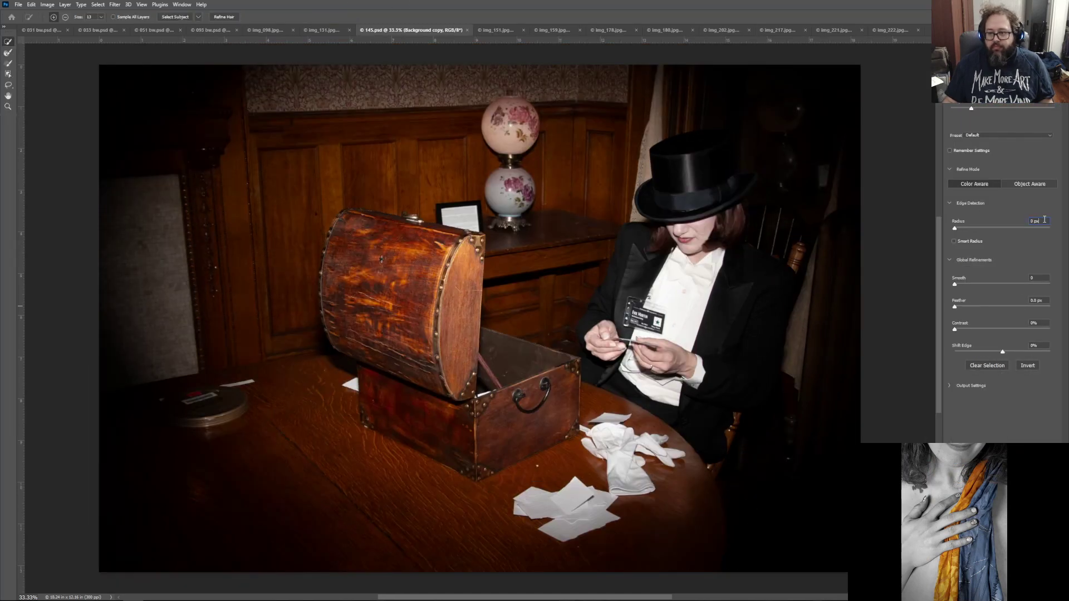
text(3)
key(Tab)
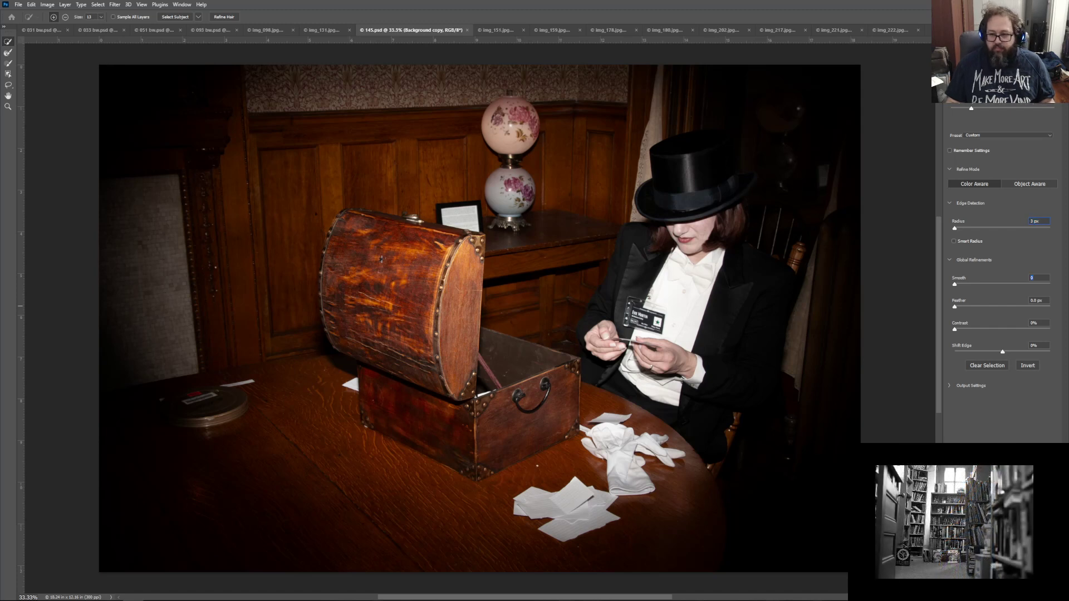
text(33)
key(Return)
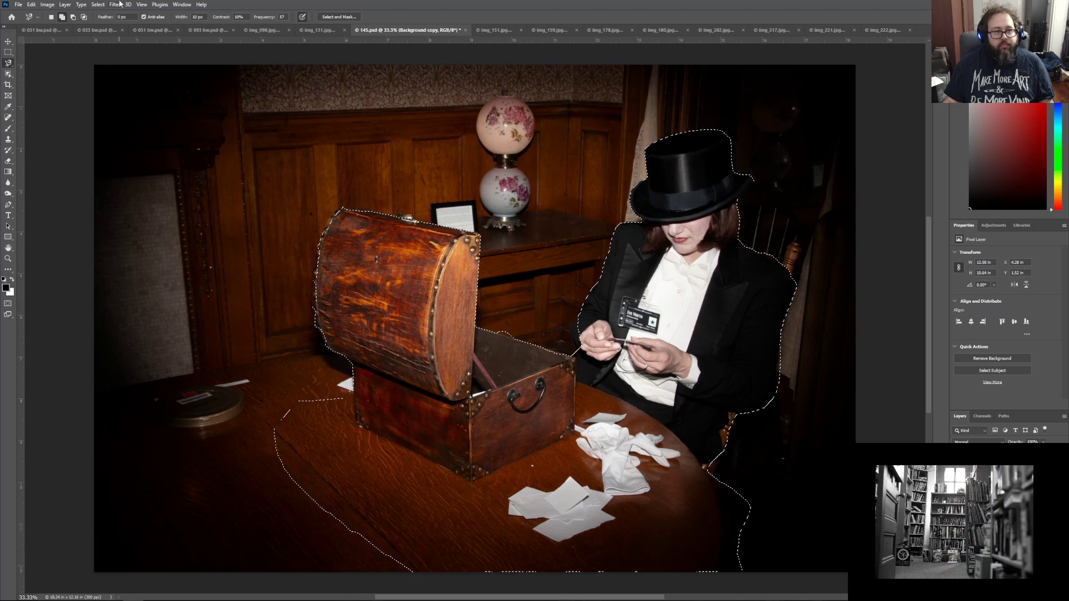
Step: Invert the selection to cover the background and apply a Gaussian Blur with a 5-pixel radius
click(98, 4)
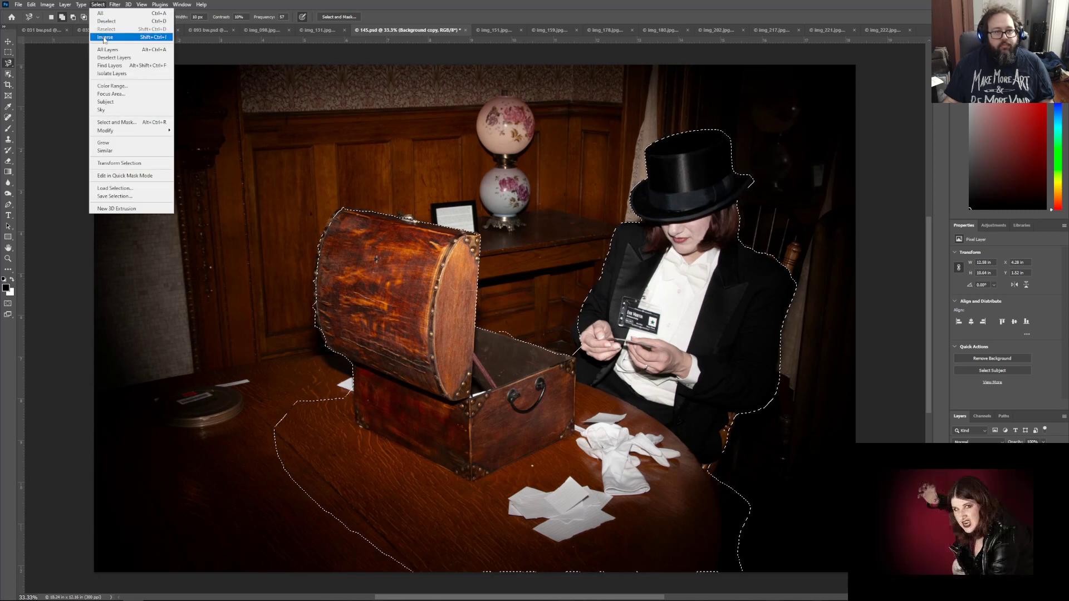
click(101, 13)
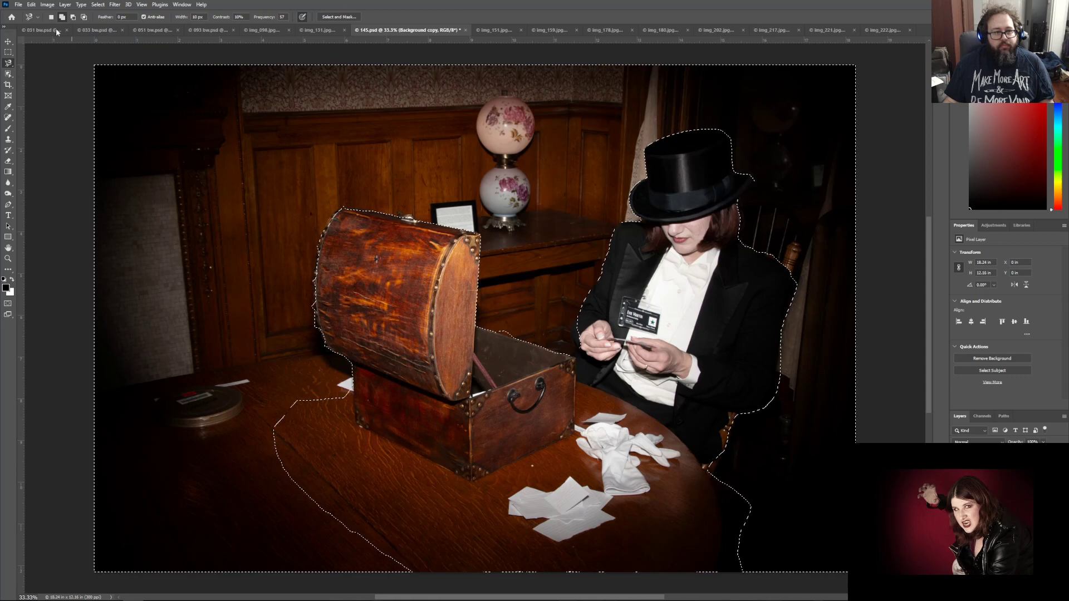
click(98, 4)
mouse_move(67, 6)
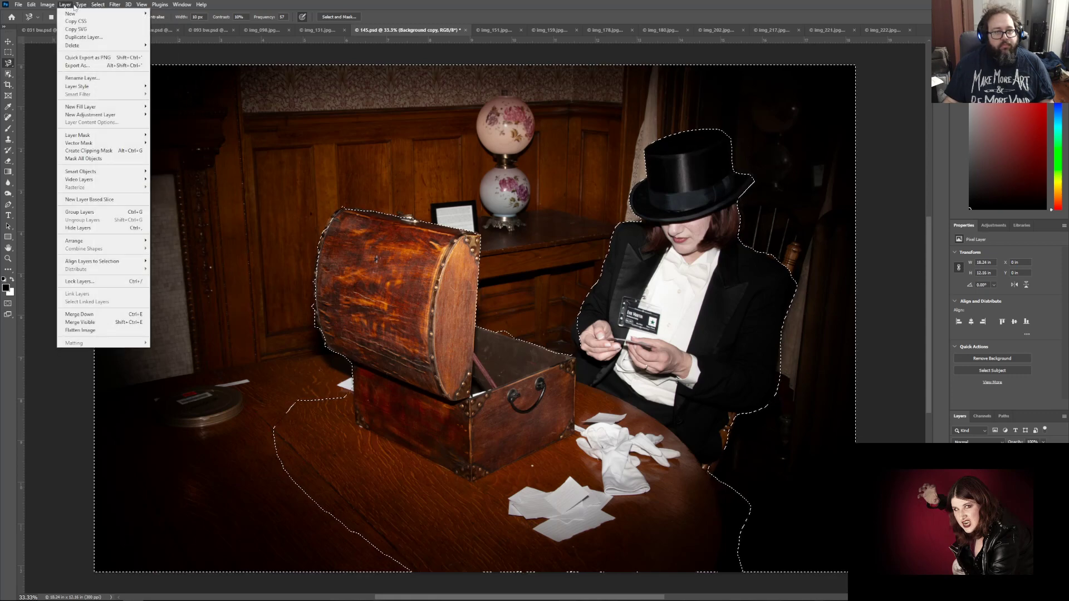
mouse_move(115, 5)
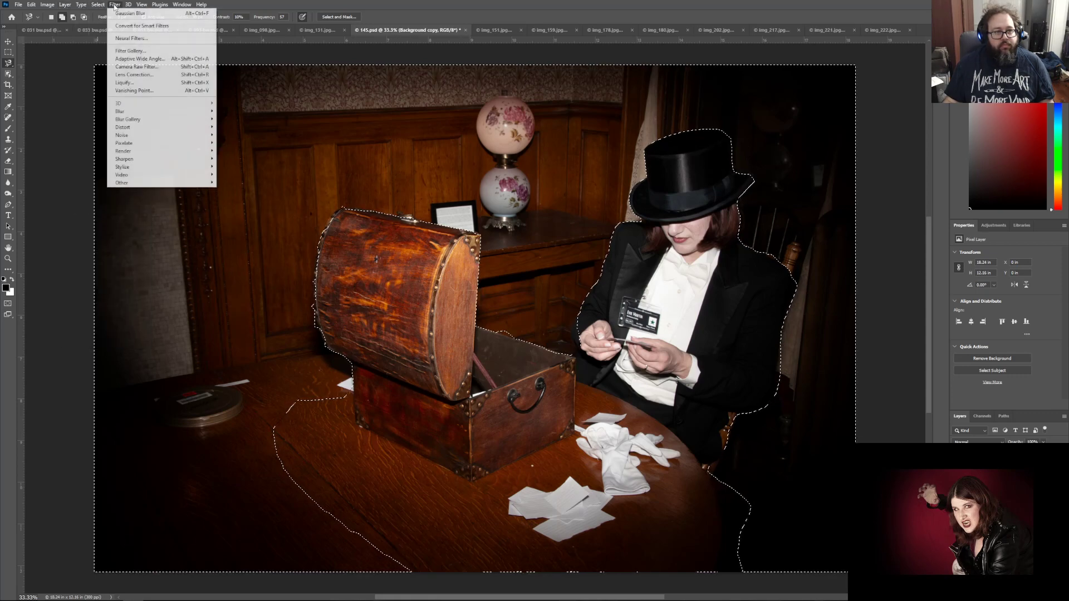
mouse_move(154, 113)
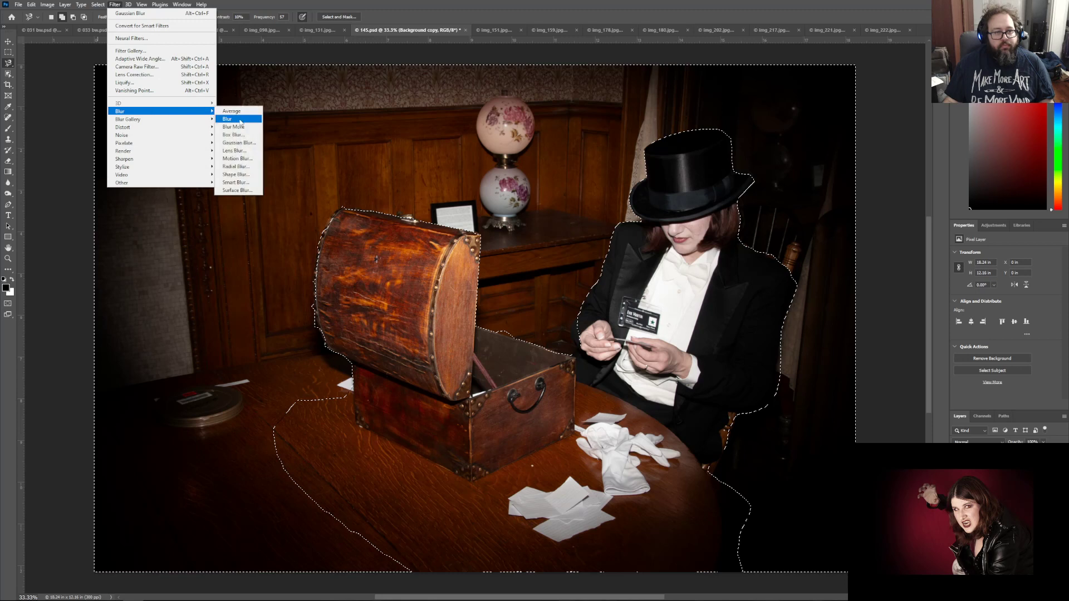
click(237, 143)
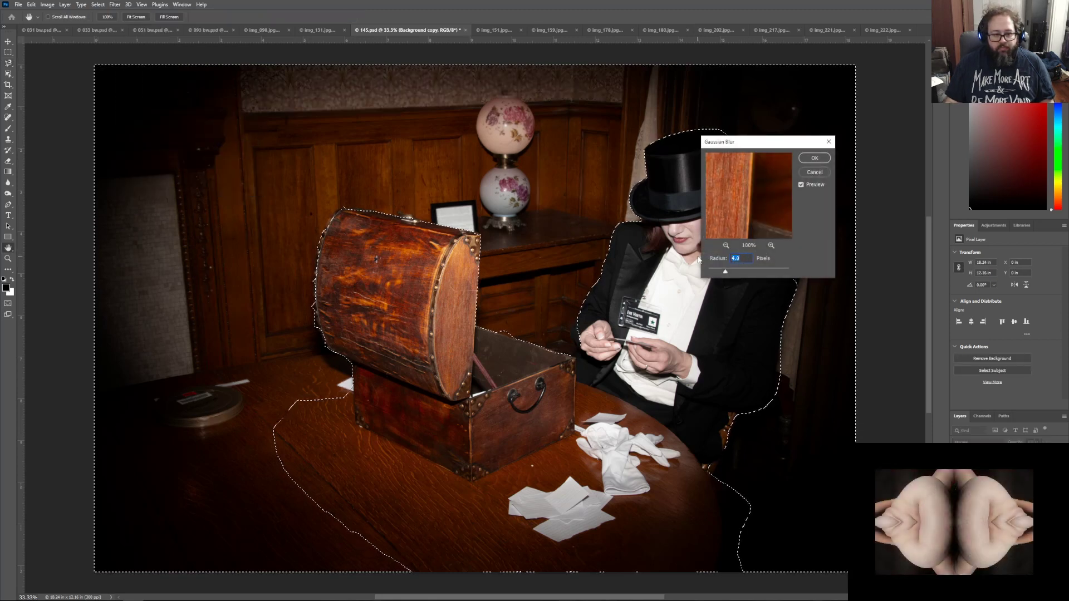
text(6)
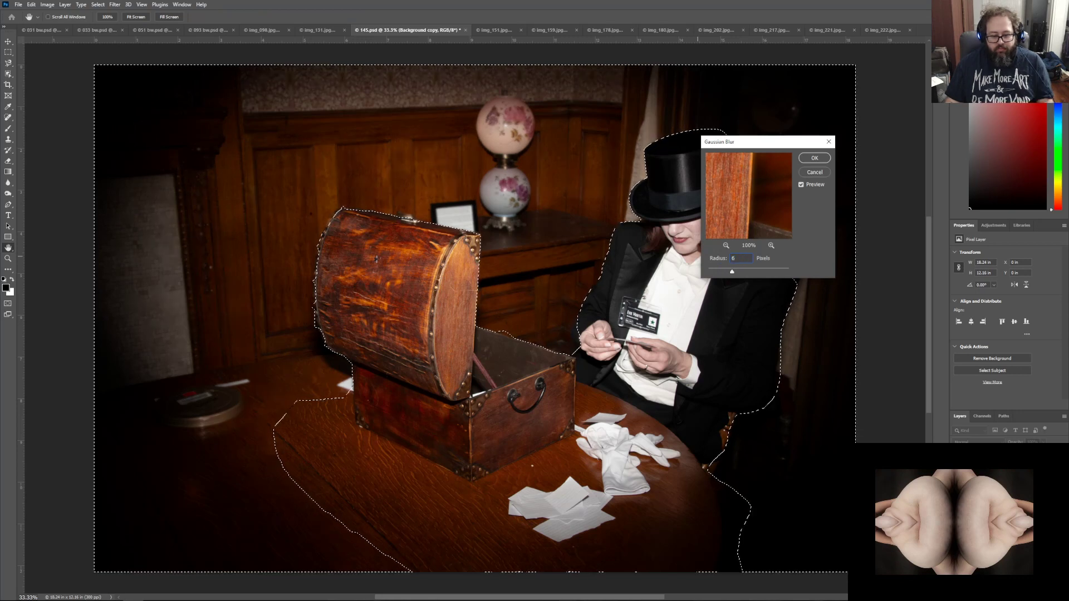
key(BackSpace)
text(5)
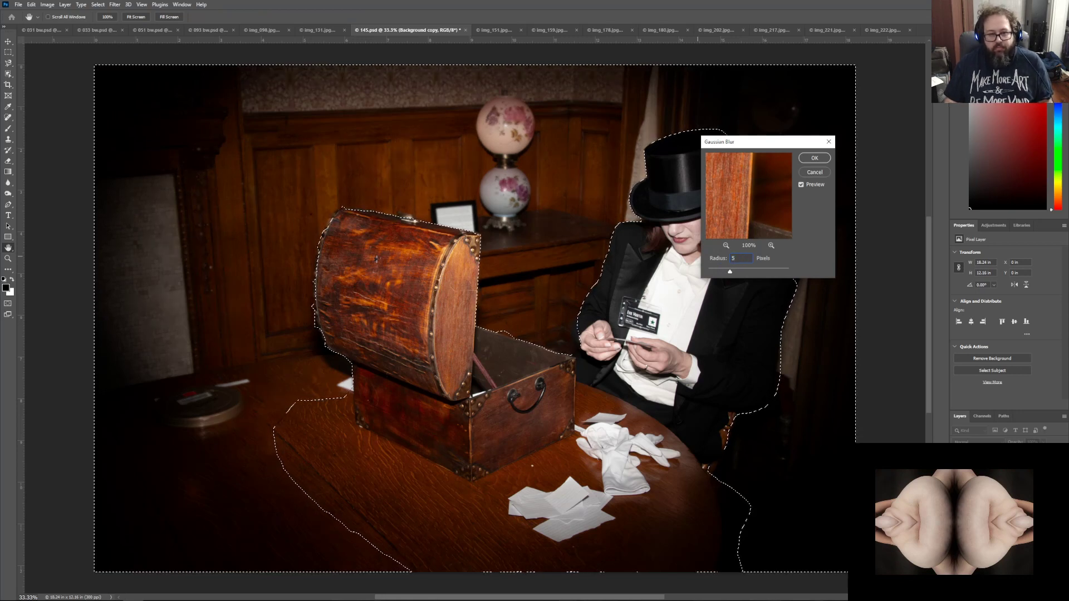
key(Return)
Step: Clear the background selection and switch to the Blur tool
key(l)
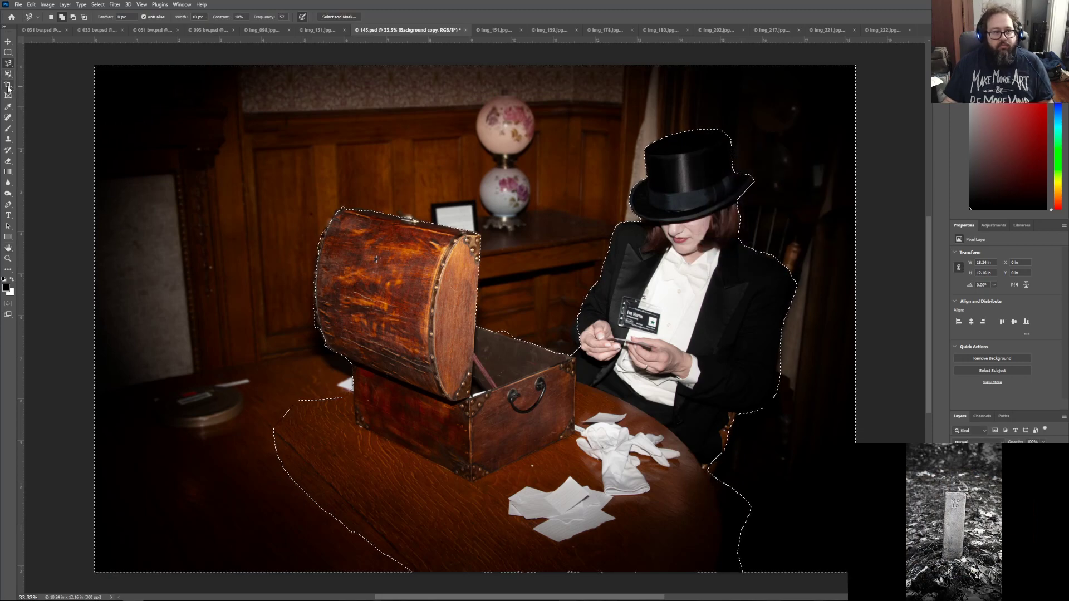
click(9, 52)
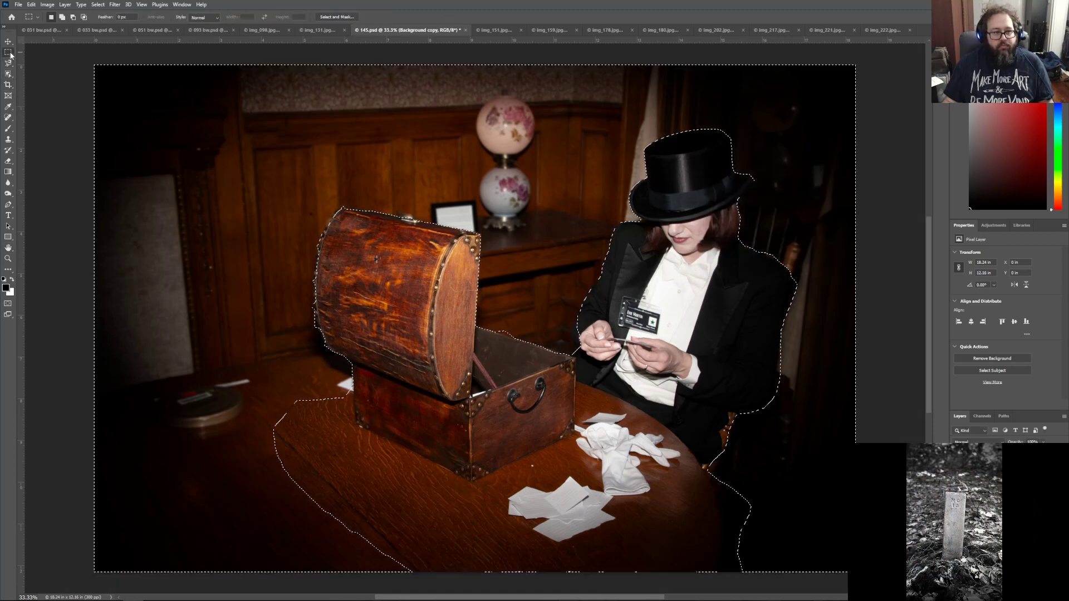
click(26, 76)
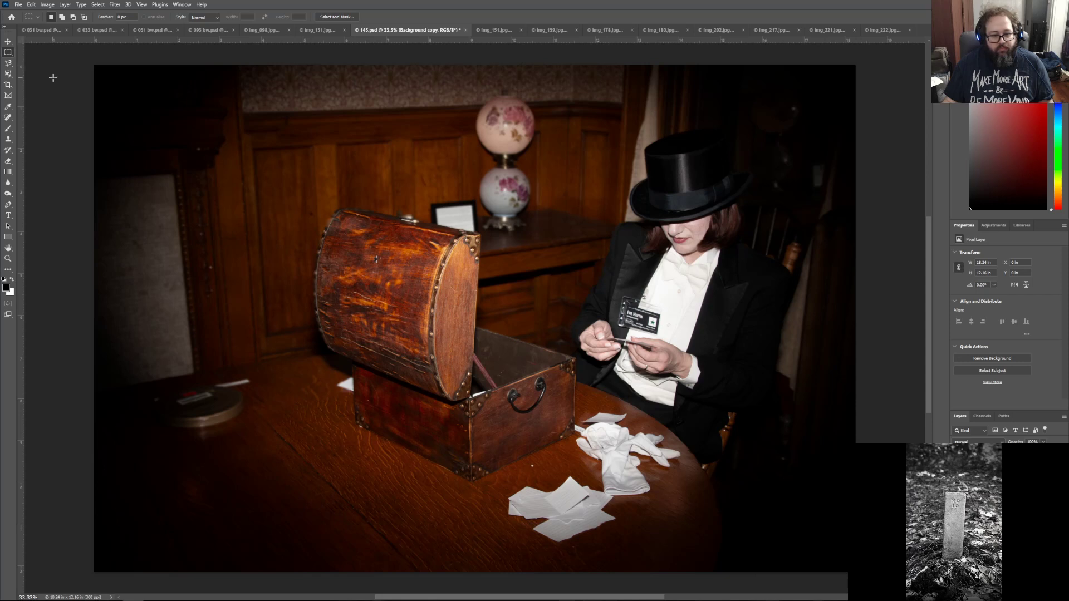
key(r)
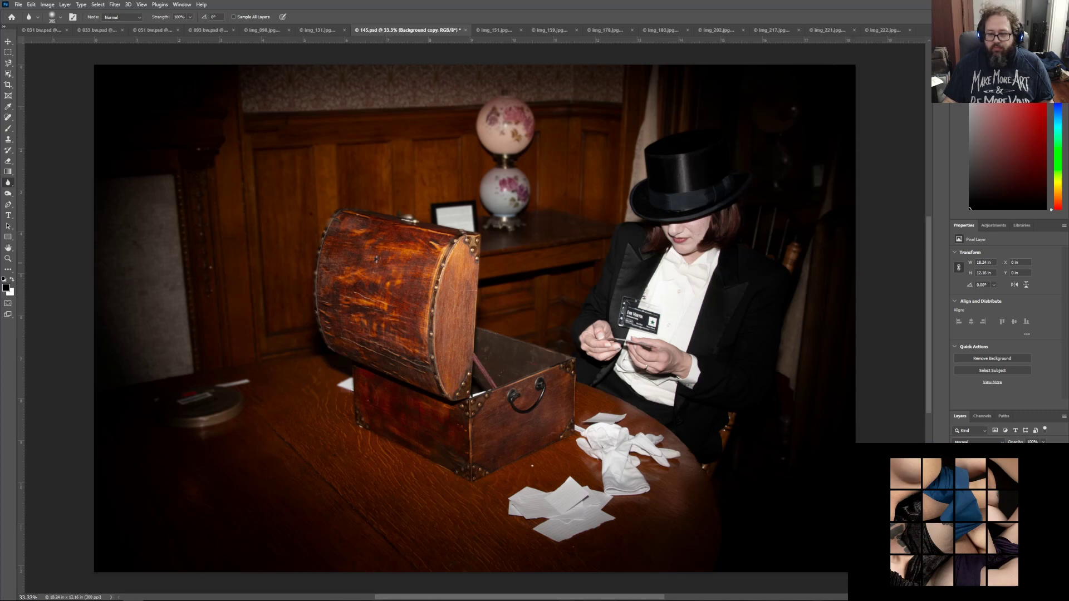
Step: Add a Brightness/Contrast adjustment layer above the Hue/Saturation layer, try lowering its contrast, and set the contrast back to 0
click(1007, 467)
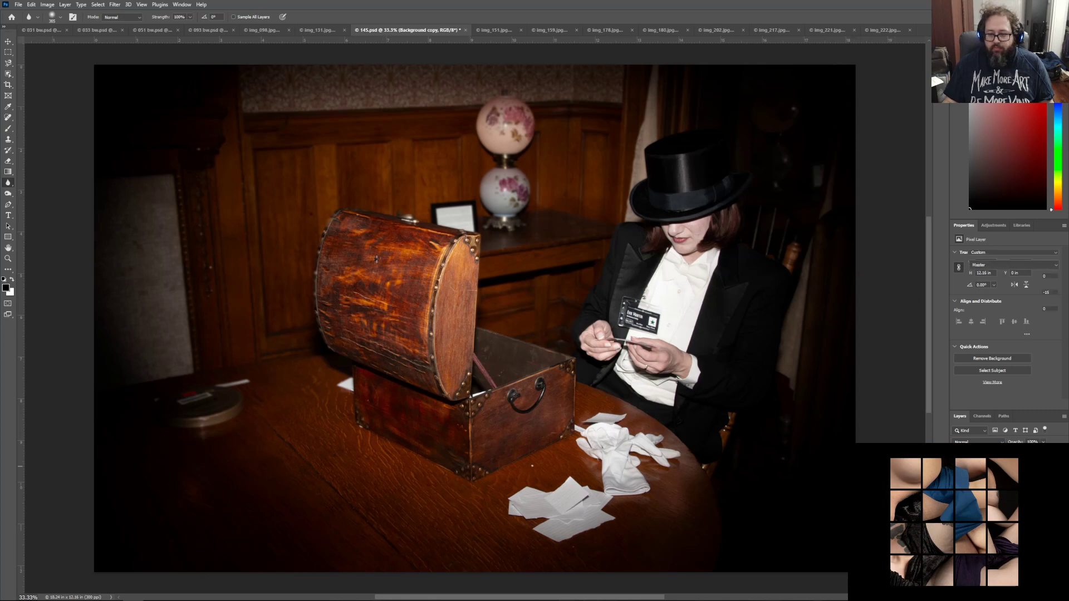
click(1003, 225)
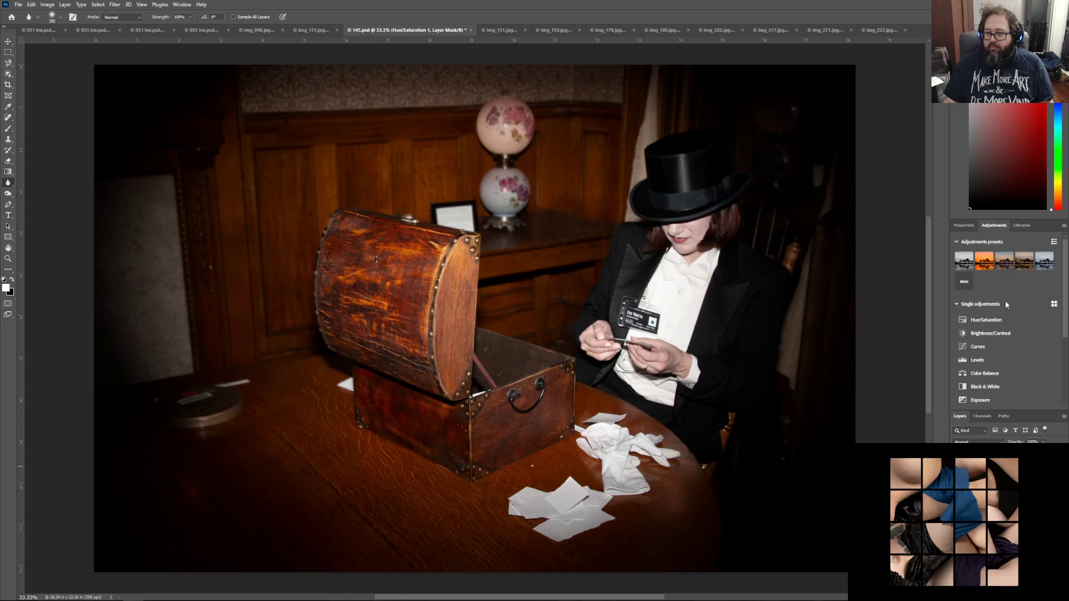
click(991, 333)
drag(1007, 295, 970, 293)
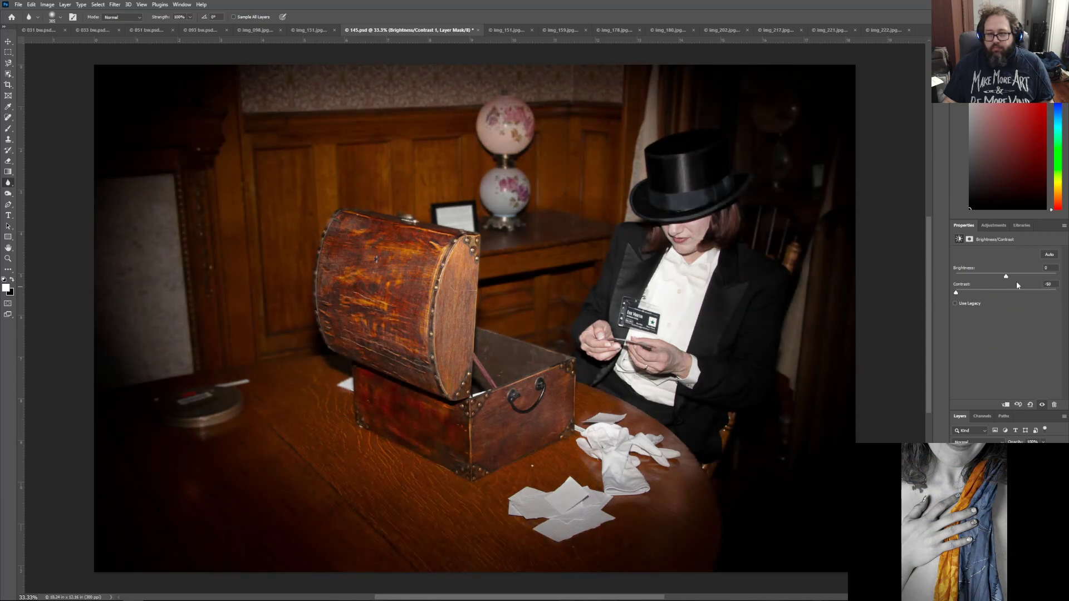
click(1048, 284)
text(0)
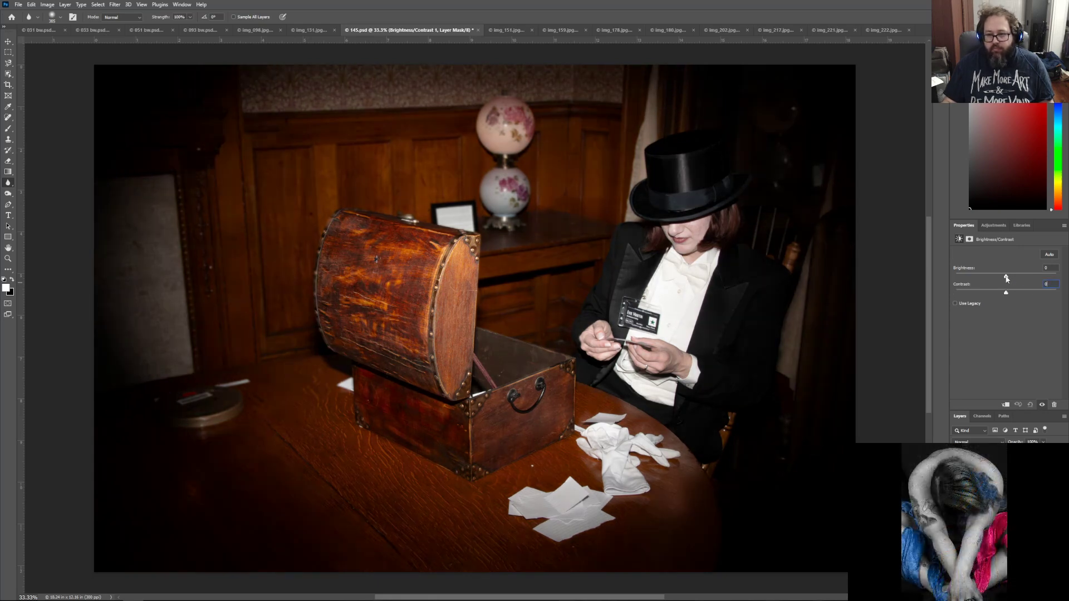
Step: Try a lower brightness on the Brightness/Contrast layer and set it back to 0
mouse_move(1005, 276)
mouse_down()
mouse_move(935, 277)
mouse_move(991, 278)
mouse_up()
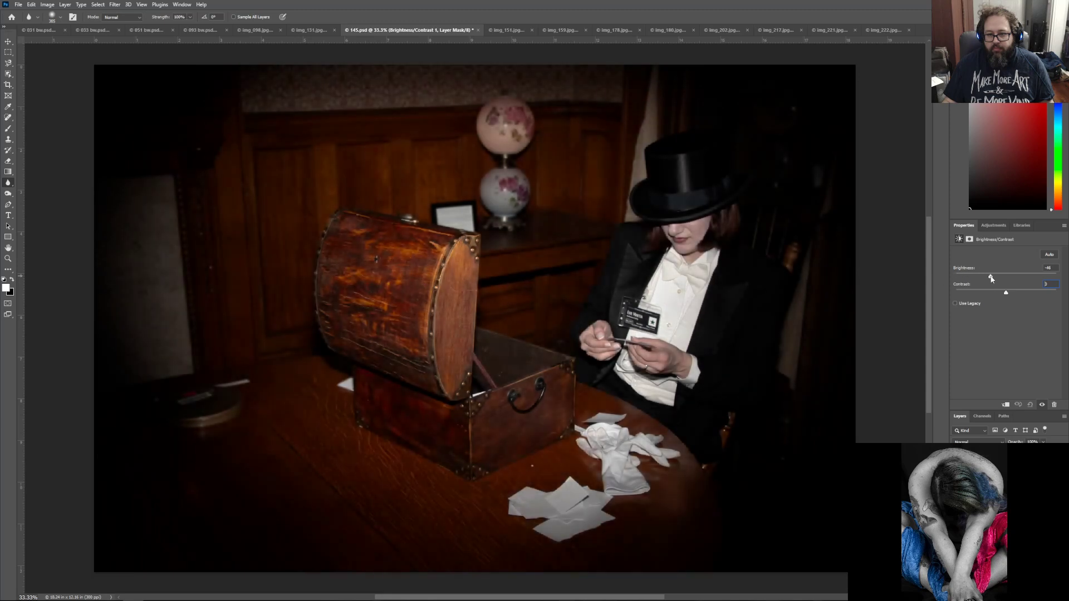
double_click(1051, 267)
text(0)
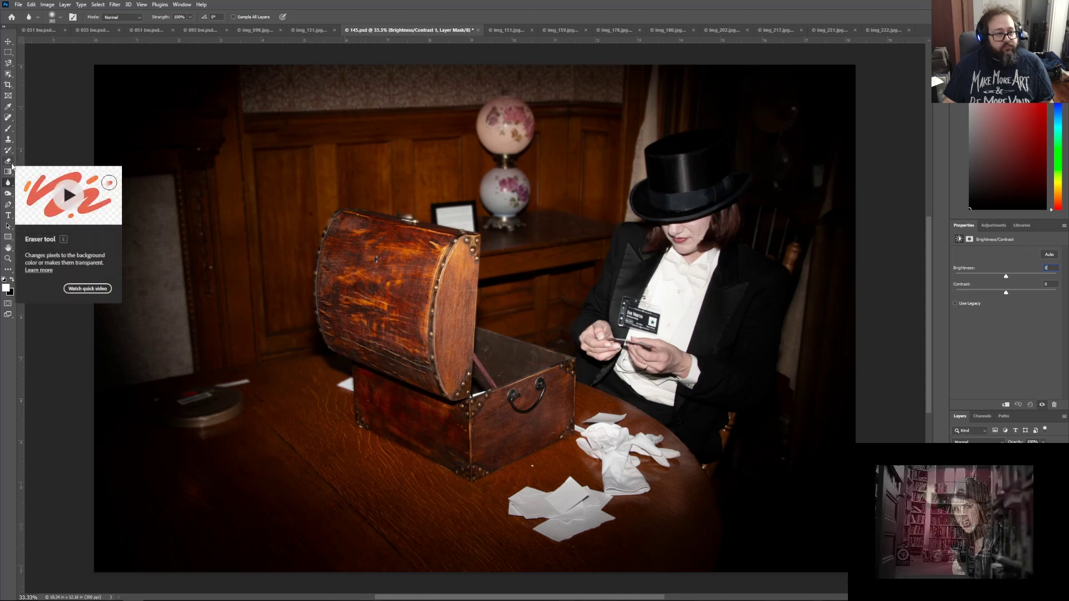
Step: Switch to the Burn tool, make the Background copy layer active and save 145.psd
click(8, 194)
click(33, 200)
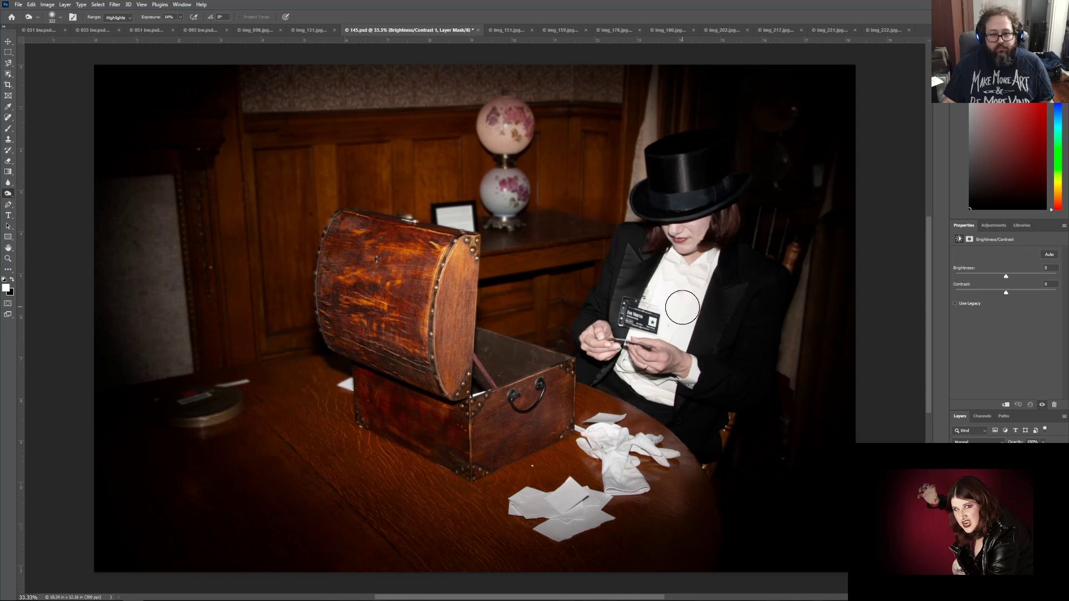
click(996, 493)
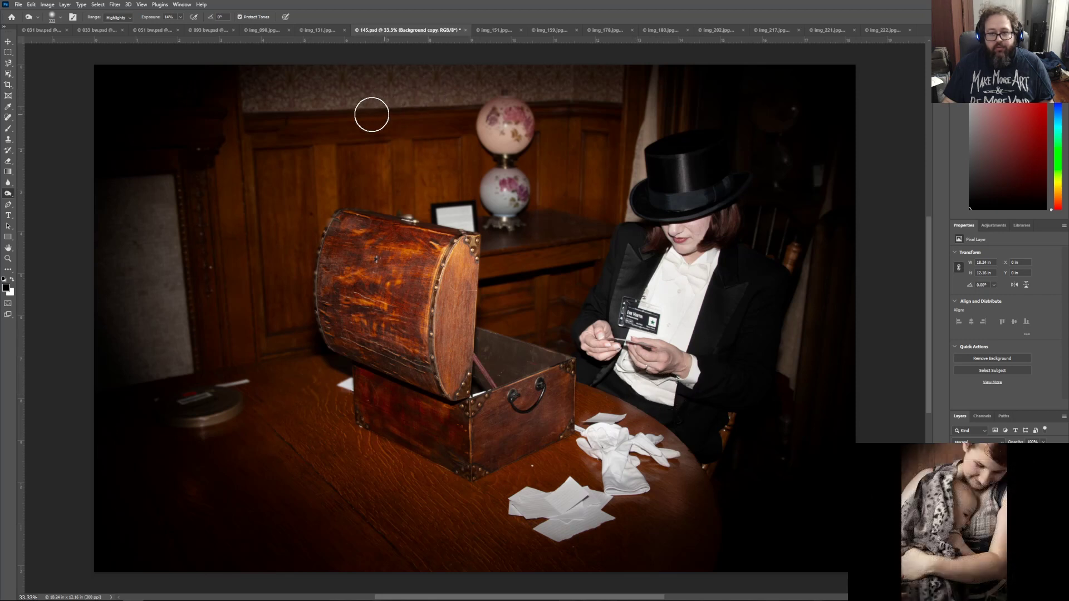
click(19, 4)
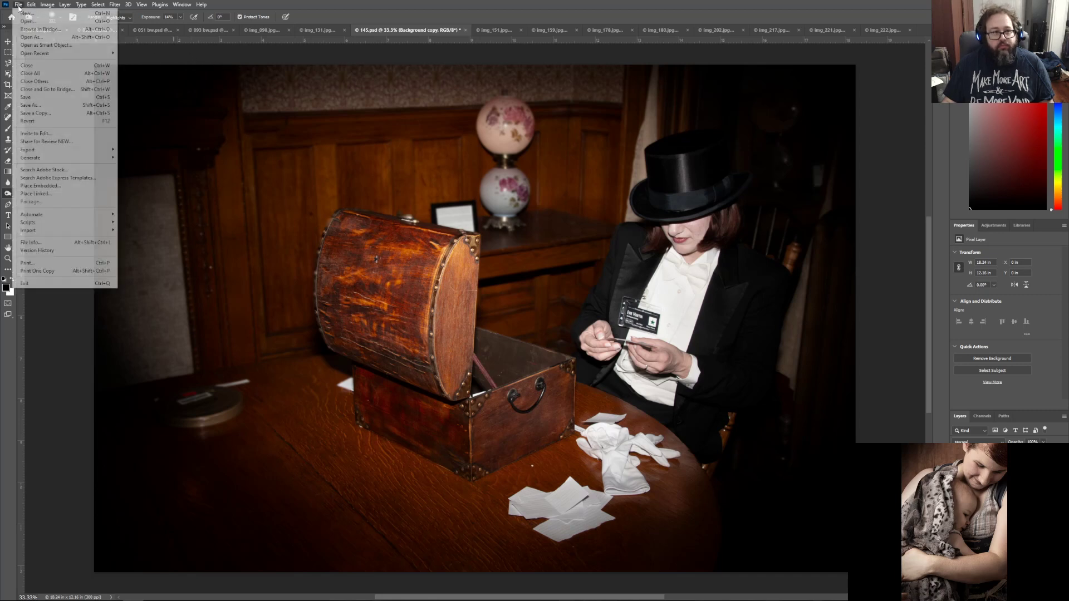
click(25, 98)
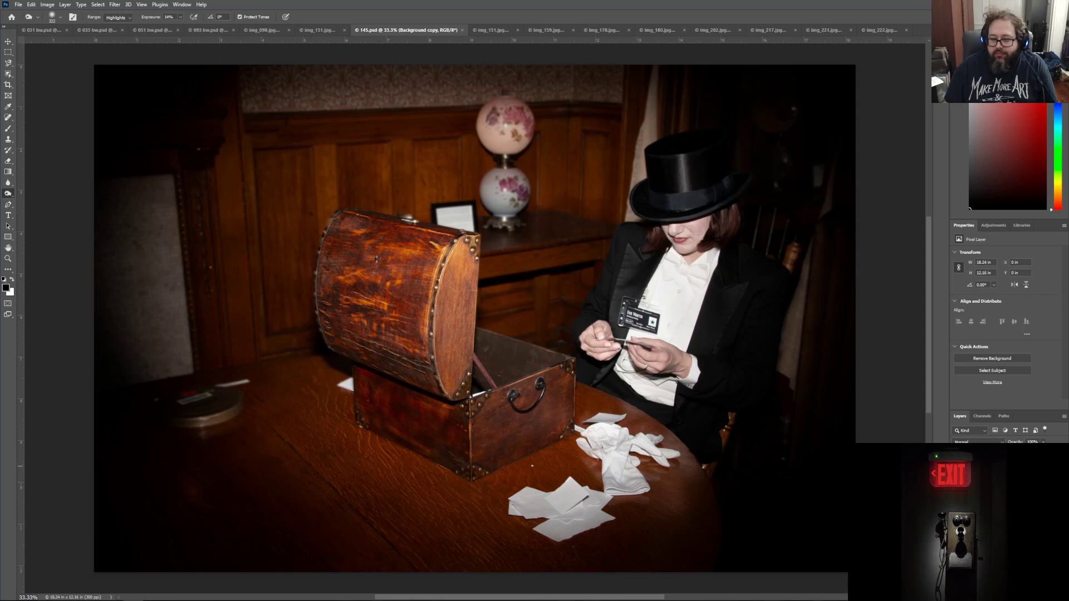
Step: Add a second Hue/Saturation adjustment layer above the Brightness/Contrast layer and apply the Sepia preset
click(998, 464)
click(995, 225)
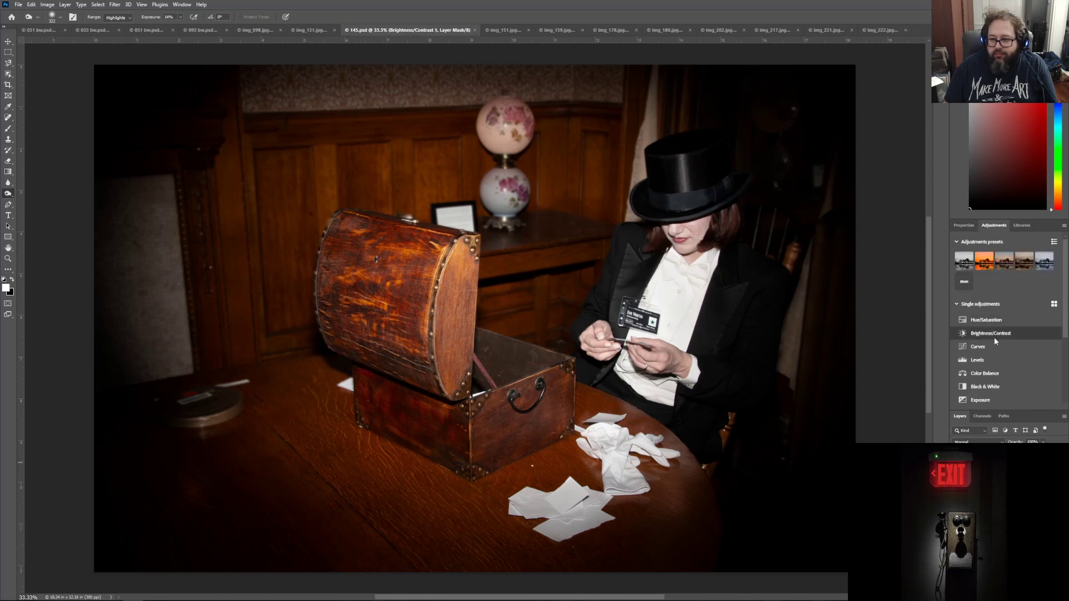
click(991, 320)
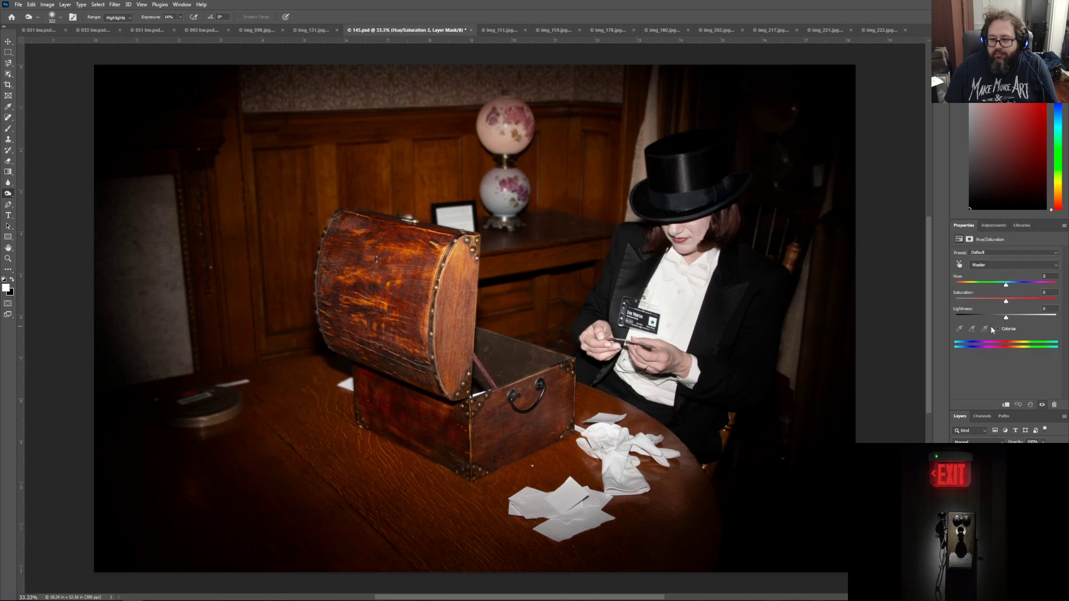
click(998, 254)
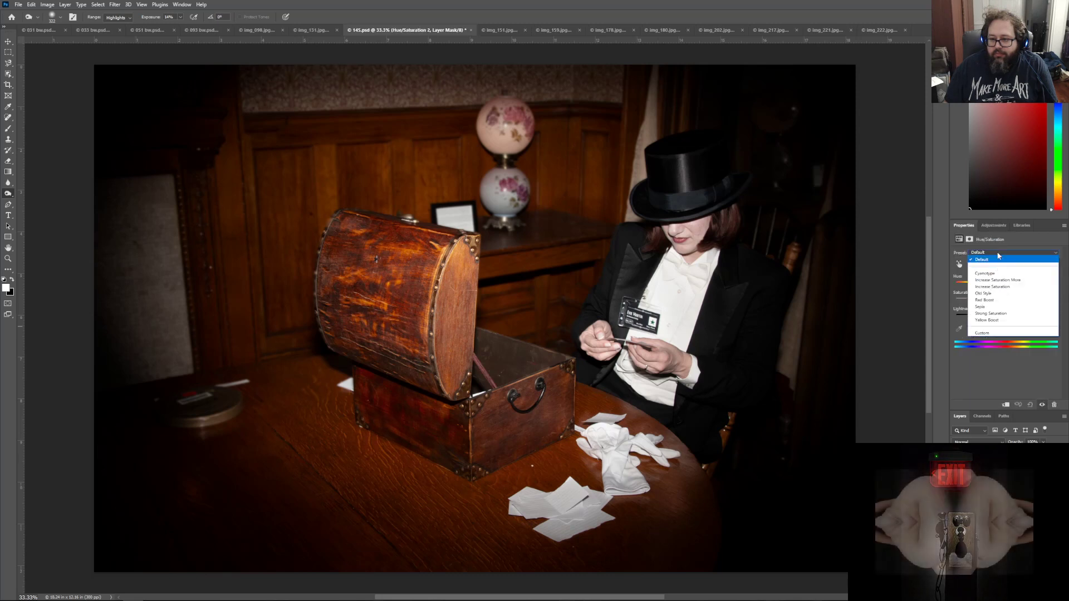
click(984, 307)
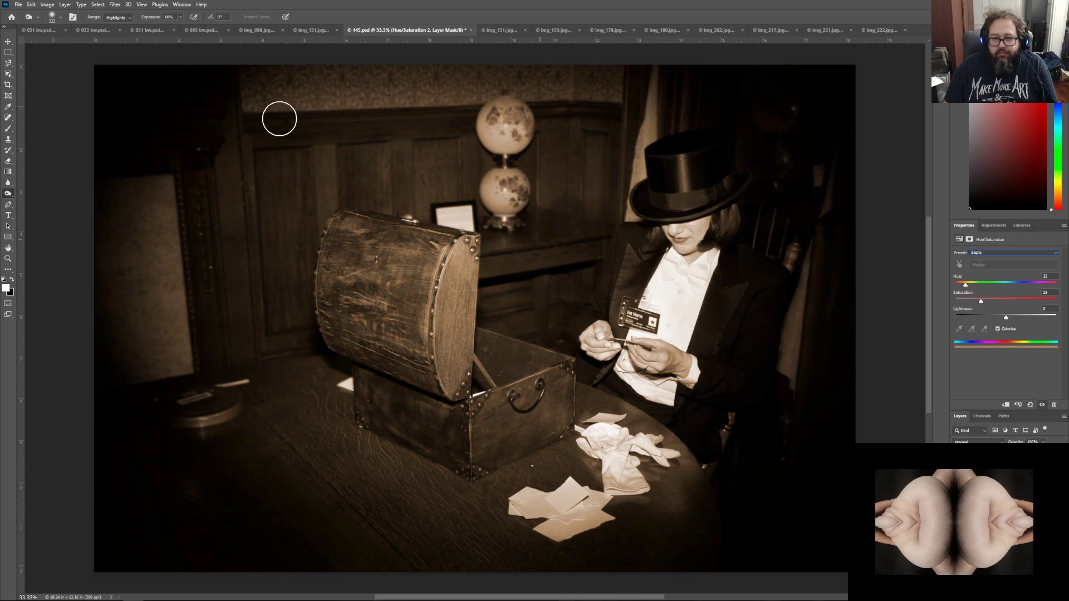
Step: Save the sepia version as a separate Photoshop file named 145 sepia.psd in the JPEG folder
click(18, 4)
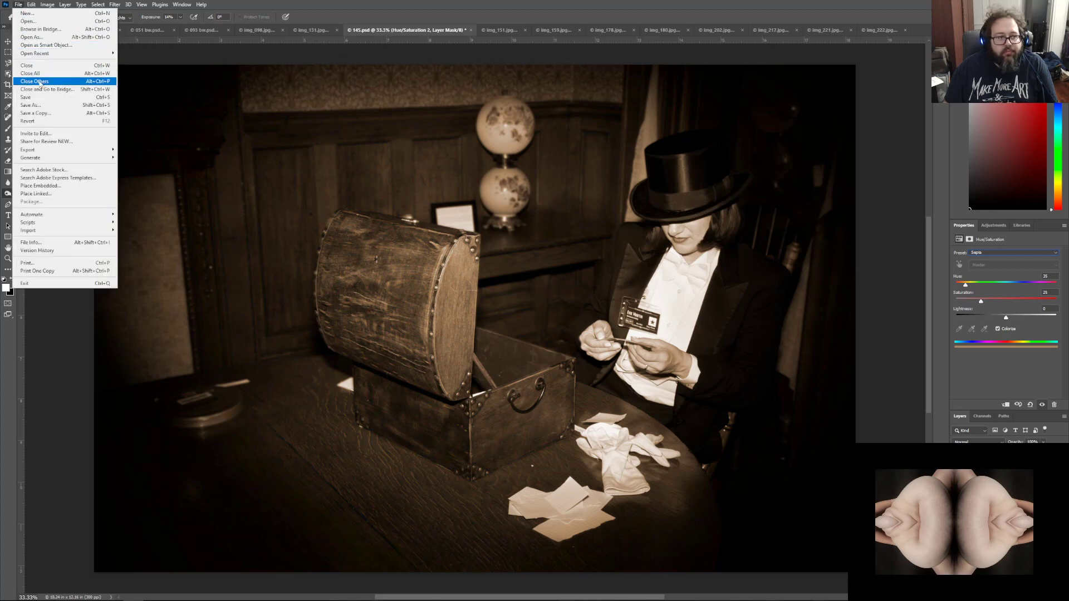
click(43, 105)
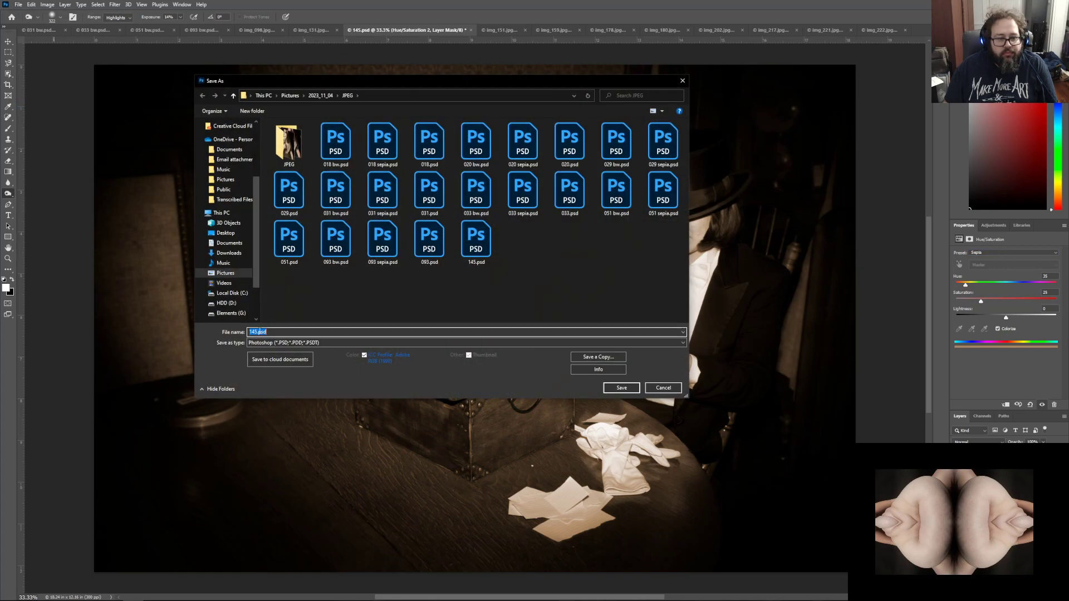
click(258, 332)
text(sep)
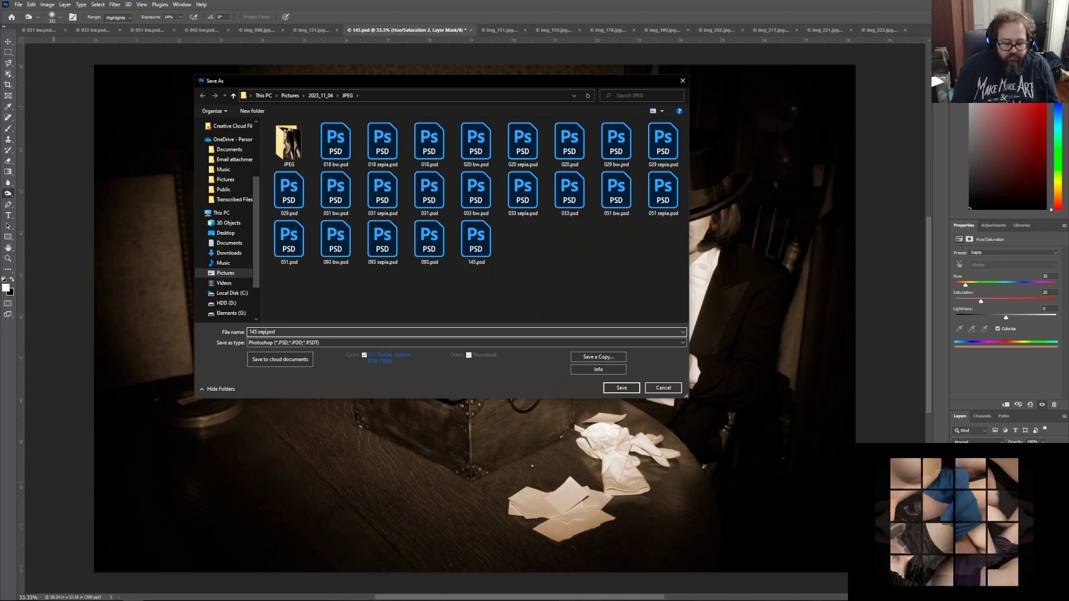
text(ia)
key(Return)
key(Return)
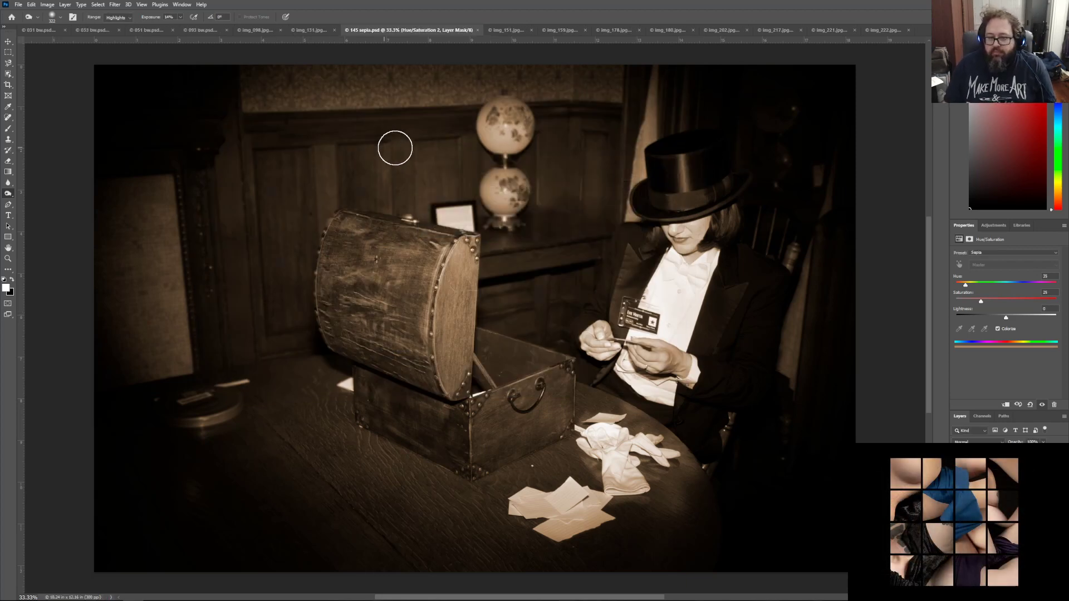
Step: Add a Black & White adjustment layer with the Default preset above the sepia layer
click(1002, 224)
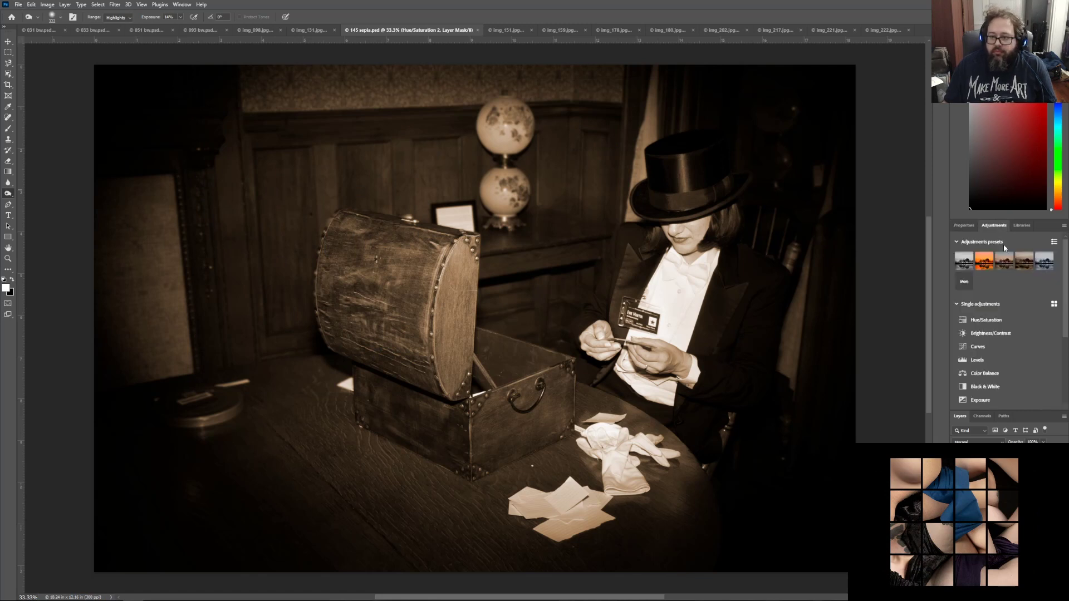
click(1009, 386)
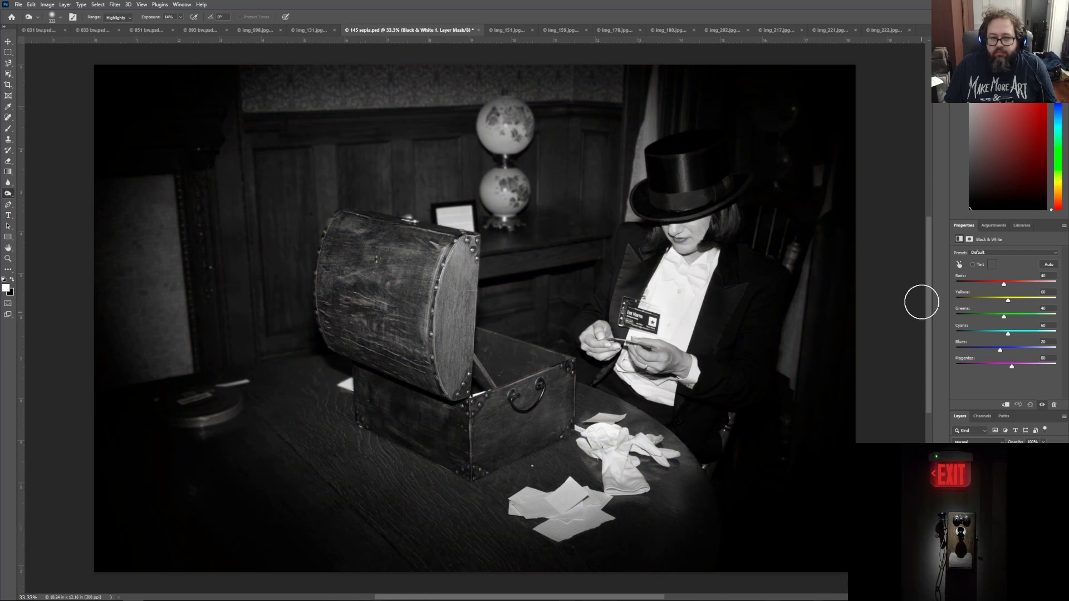
Step: Apply the Maximum Black preset to the Black & White adjustment, raising Reds to 56 and Yellows to 23
click(1011, 253)
click(1007, 320)
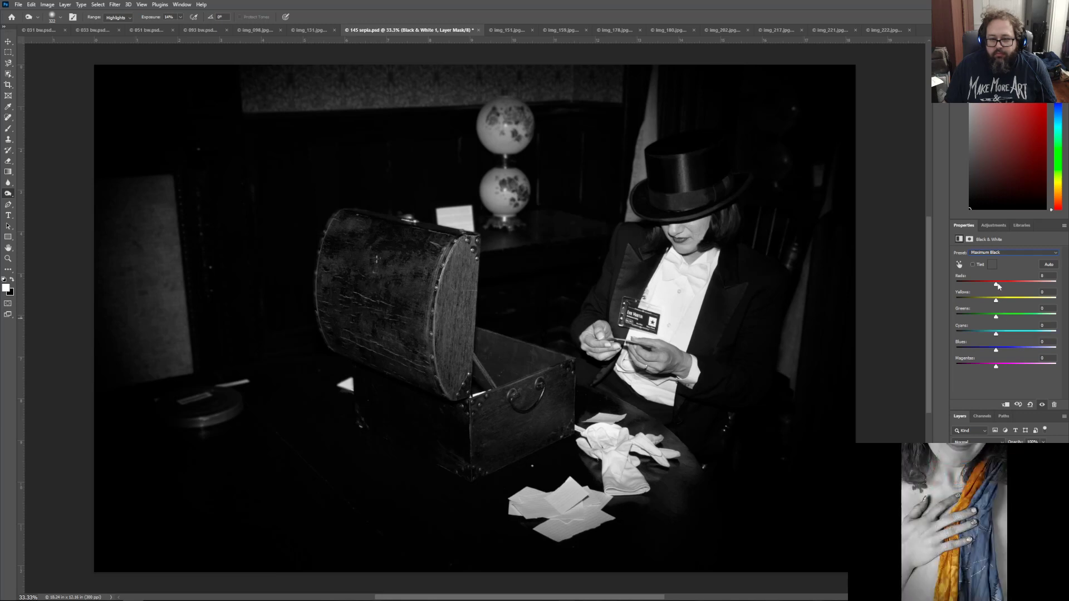
drag(998, 284, 1005, 284)
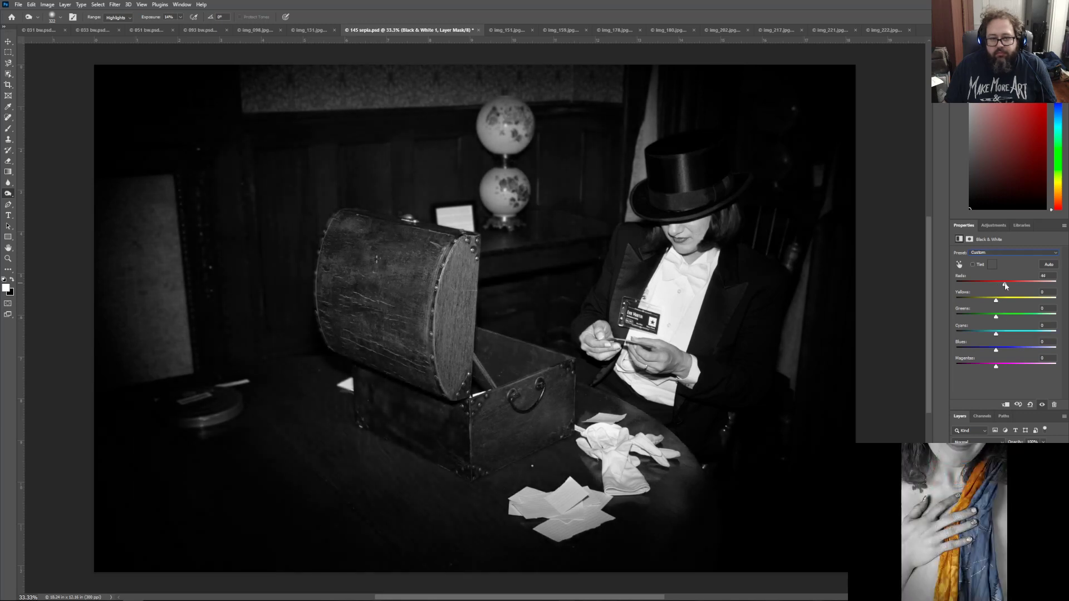
drag(998, 302, 1001, 302)
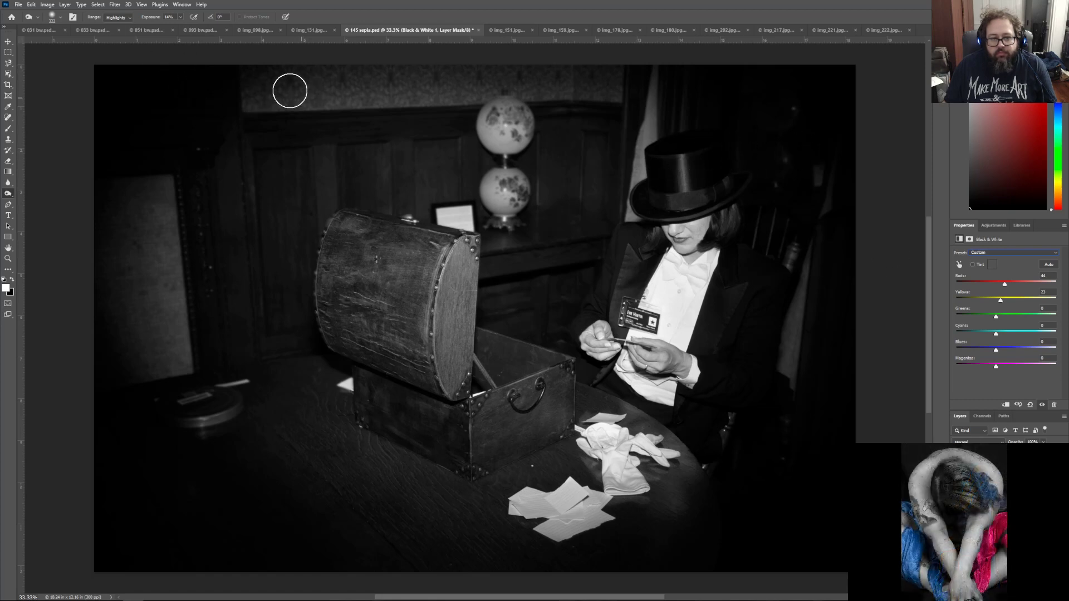
click(19, 4)
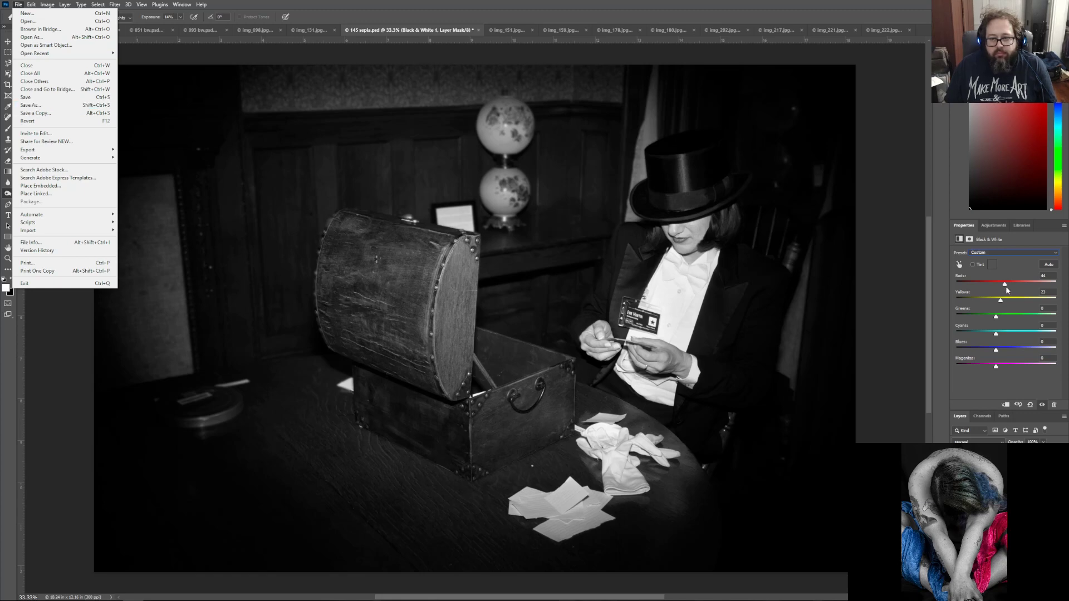
drag(1006, 287, 1007, 286)
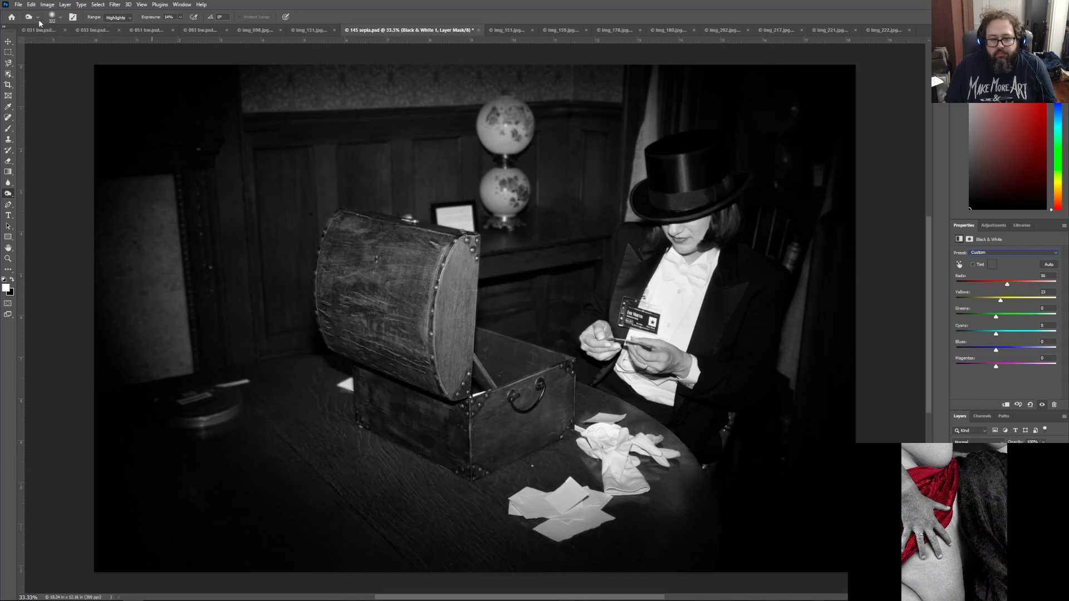
Step: Save the black-and-white version as a separate Photoshop file named 145 bw.psd with Maximize Compatibility enabled
click(22, 8)
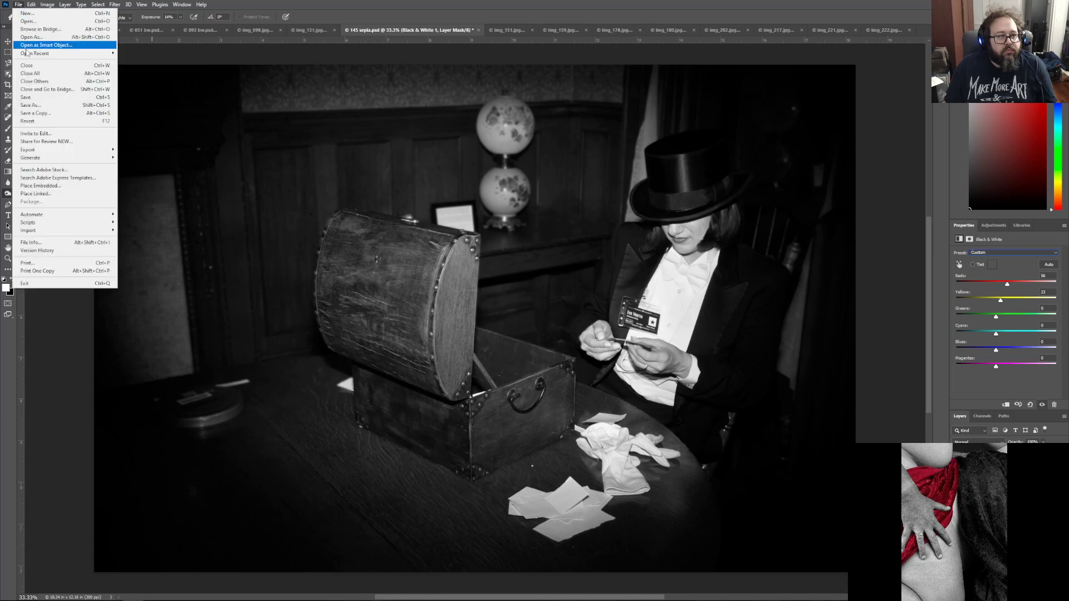
click(39, 106)
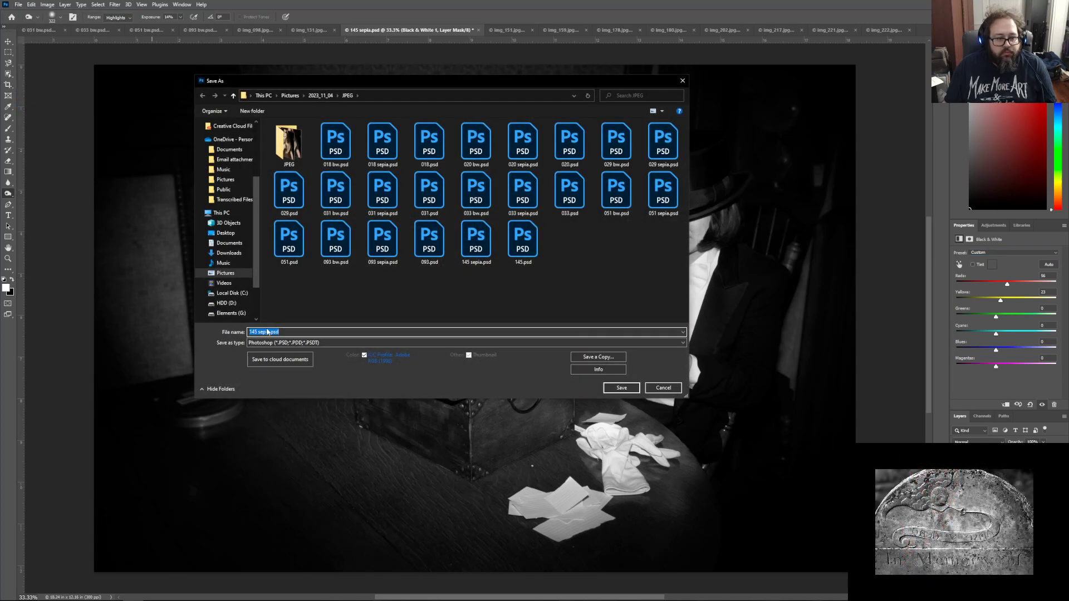
click(268, 331)
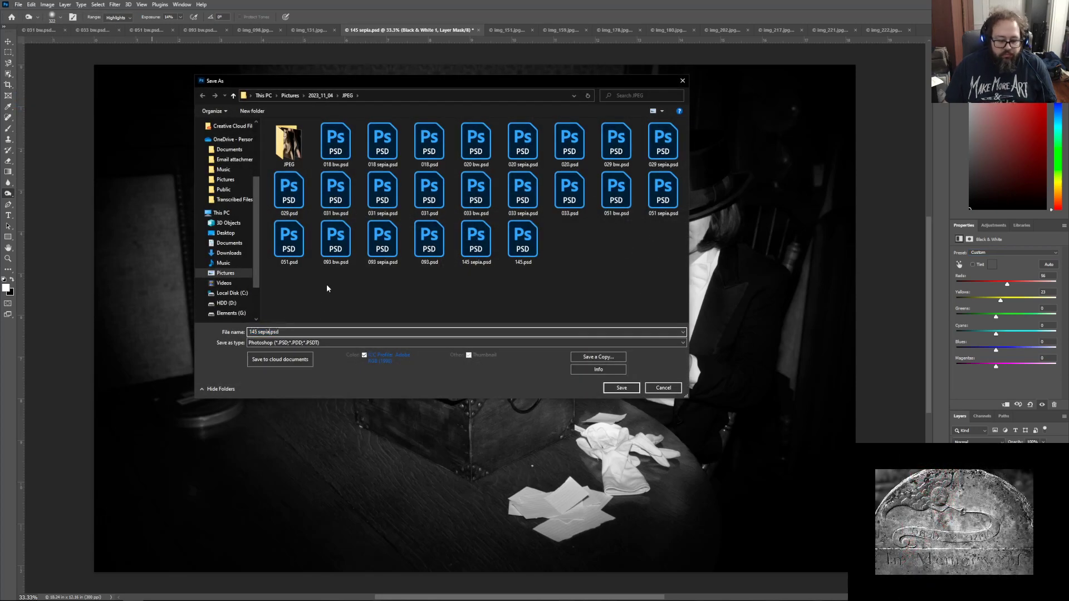
key(BackSpace)
key(BackSpace)
key(BackSpace)
key(BackSpace)
key(BackSpace)
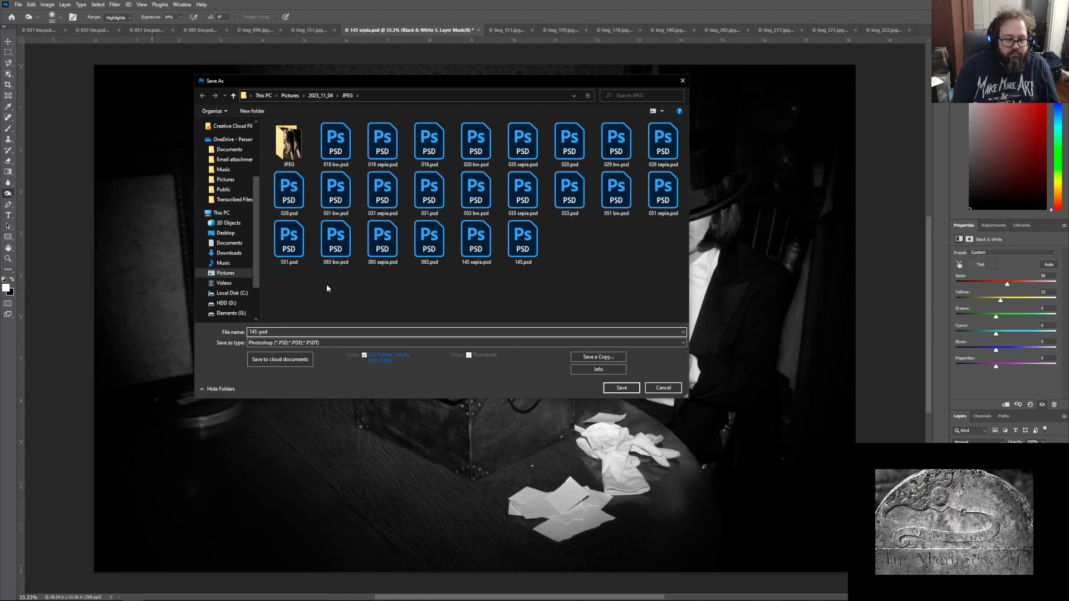
text(bw)
key(Return)
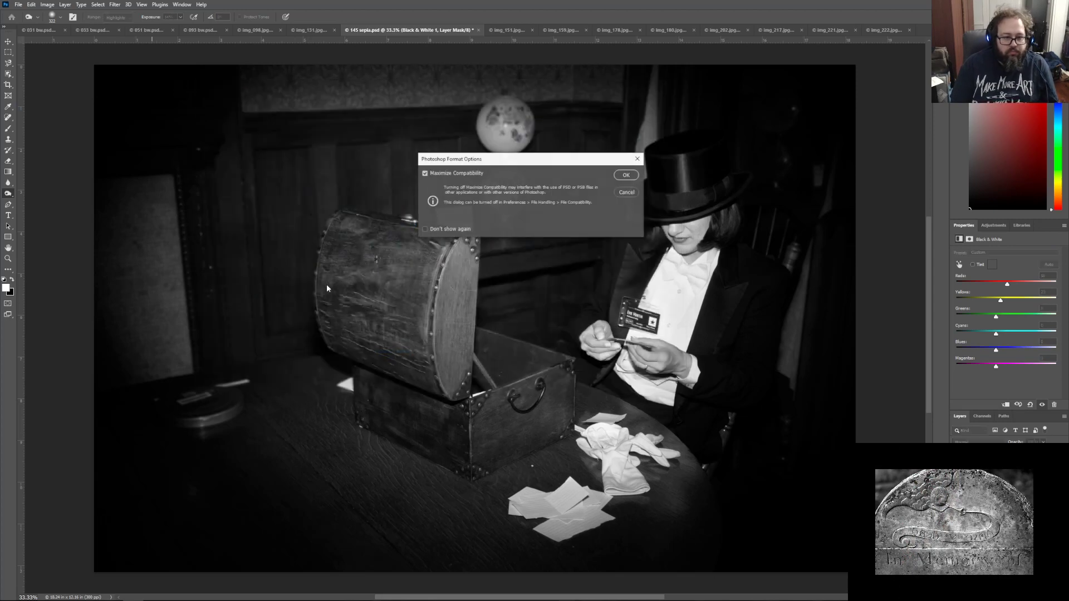
key(Return)
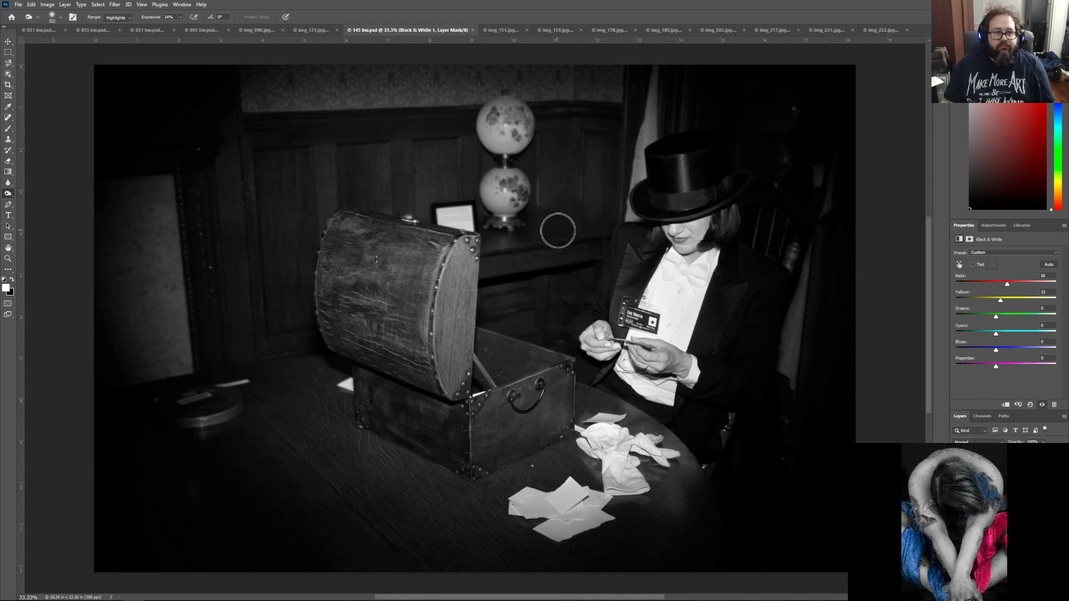
Step: Look through the other open photos in order, from img_151.jpg up to img_221.jpg
click(505, 31)
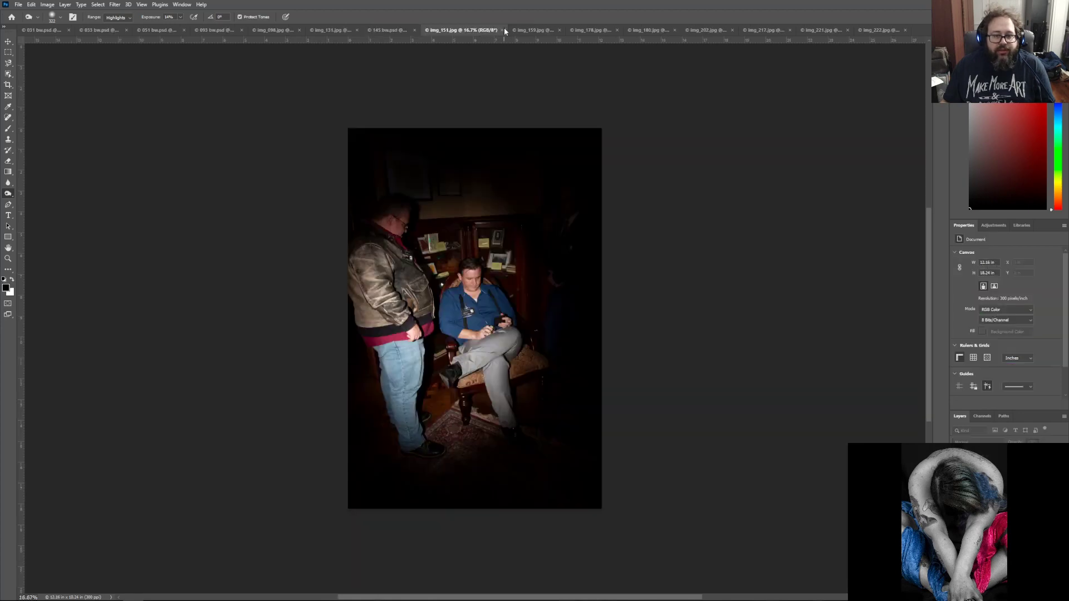
click(539, 32)
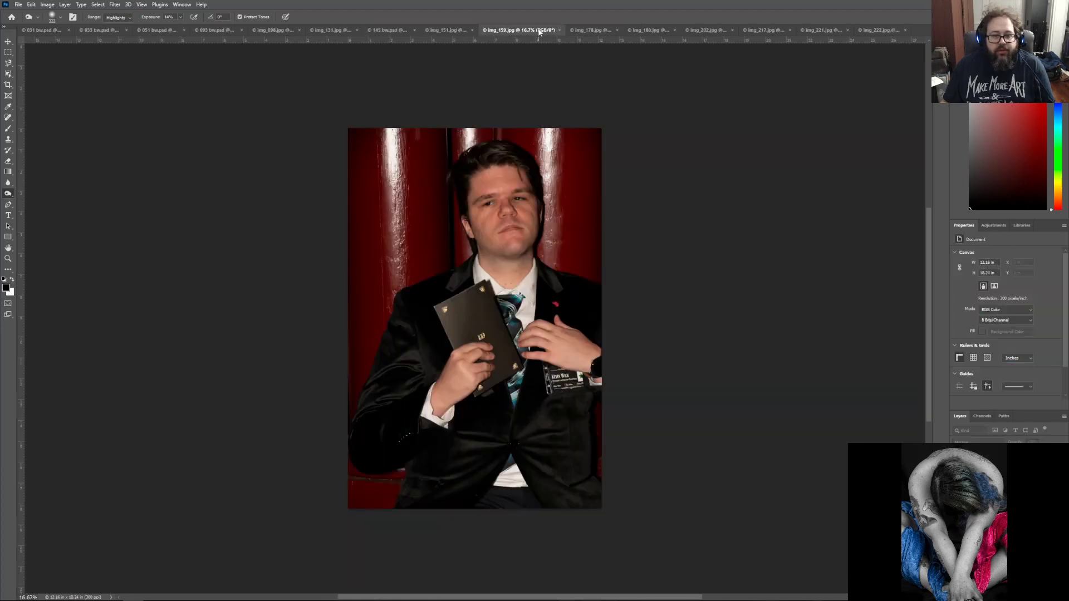
click(591, 31)
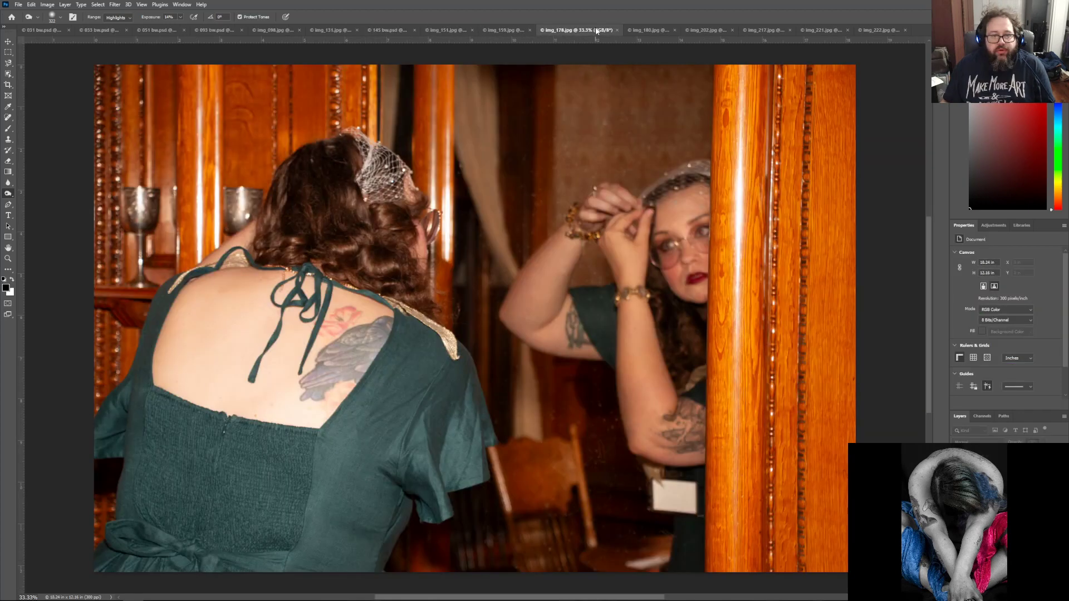
click(640, 33)
click(700, 33)
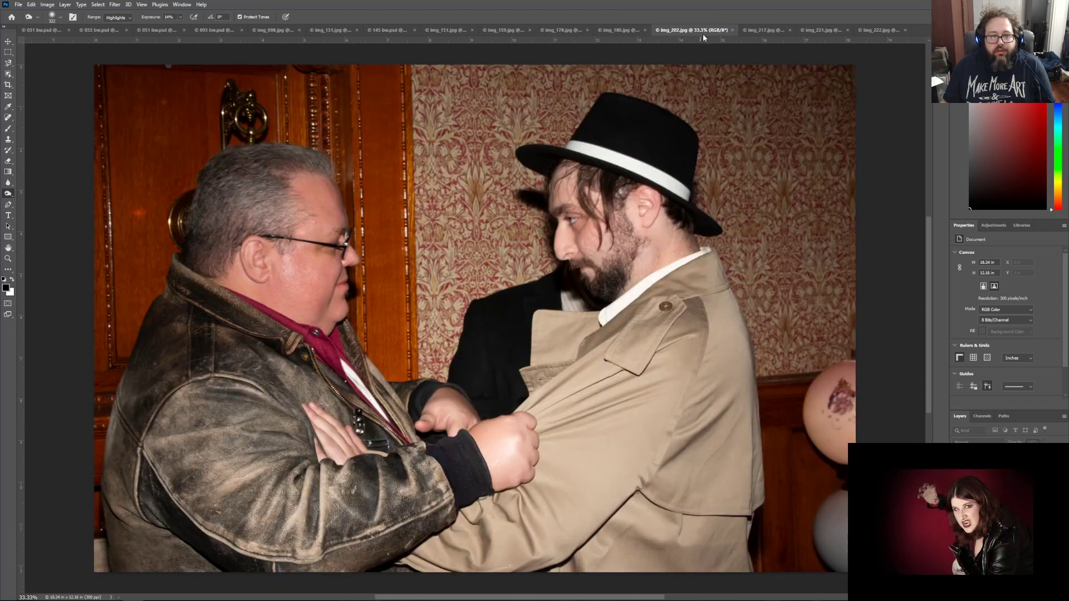
click(764, 32)
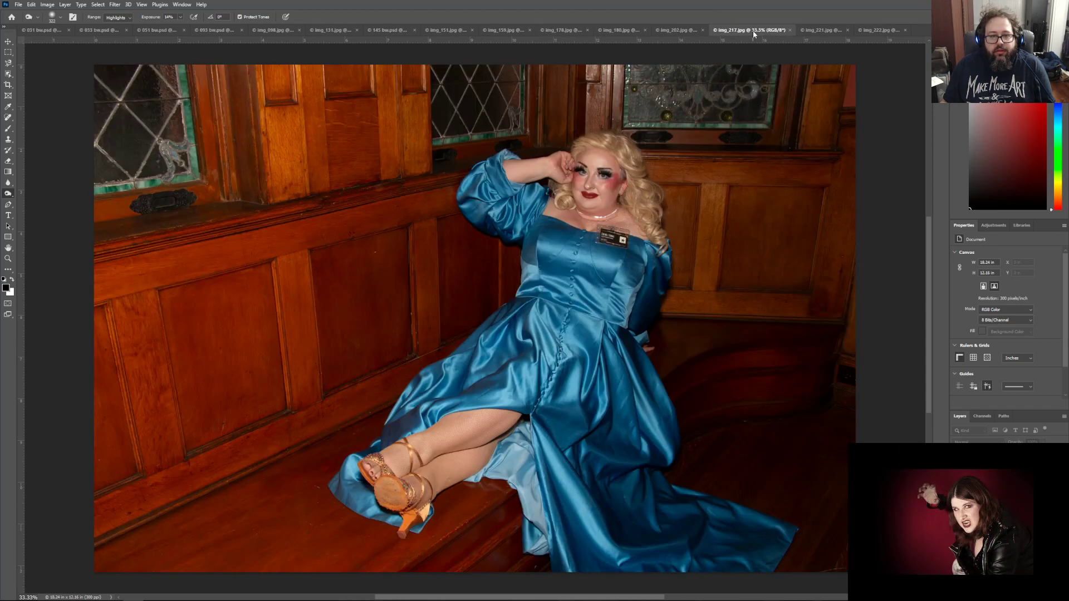
click(813, 32)
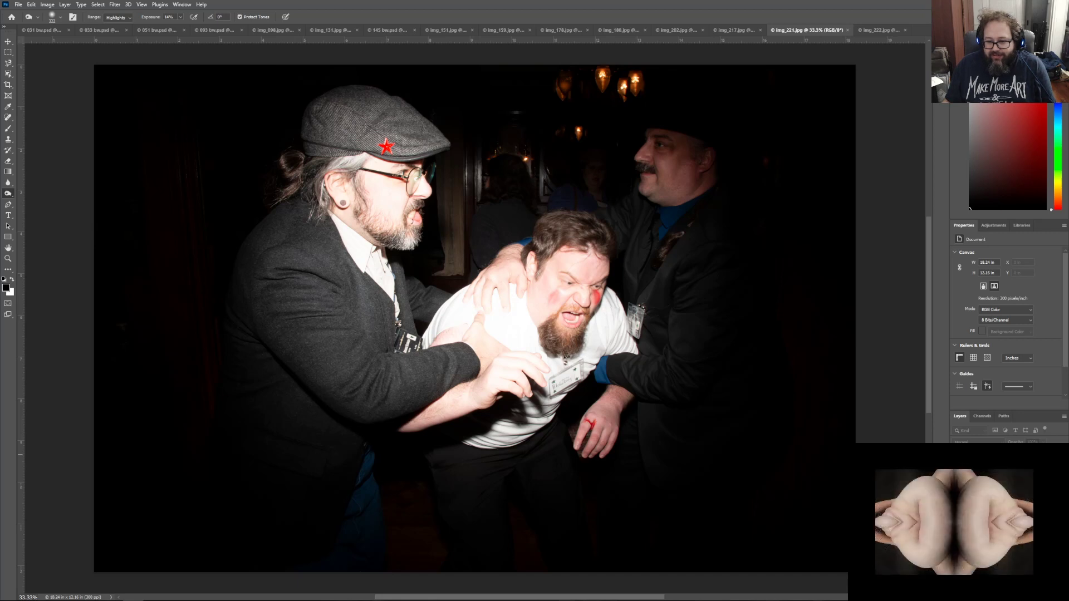
Step: Duplicate the Background layer of img_221.jpg as Background copy and add a Curves adjustment layer above it
key(ctrl+j)
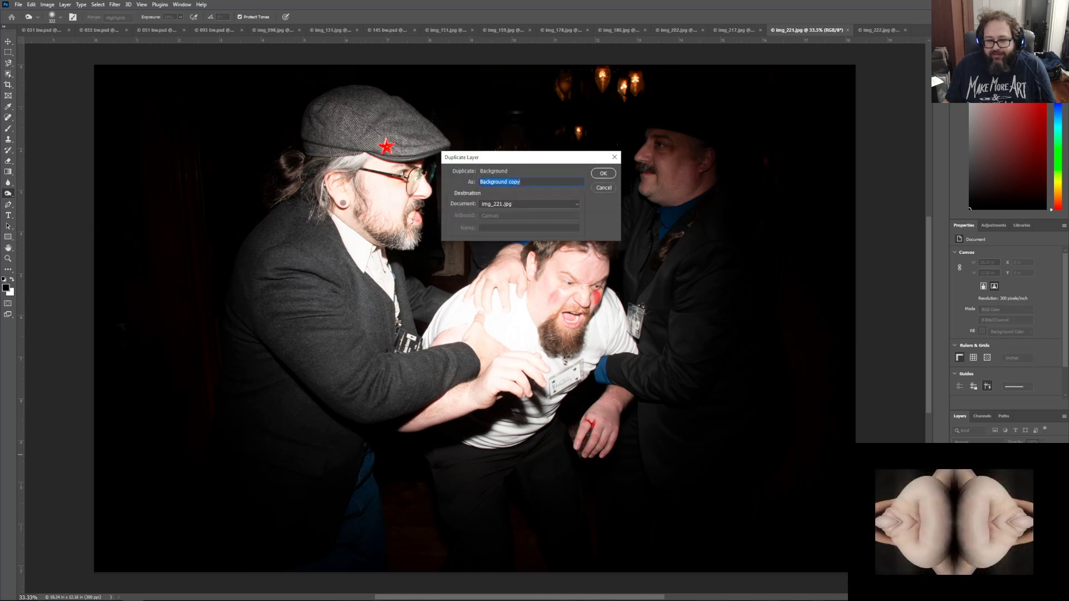
click(601, 174)
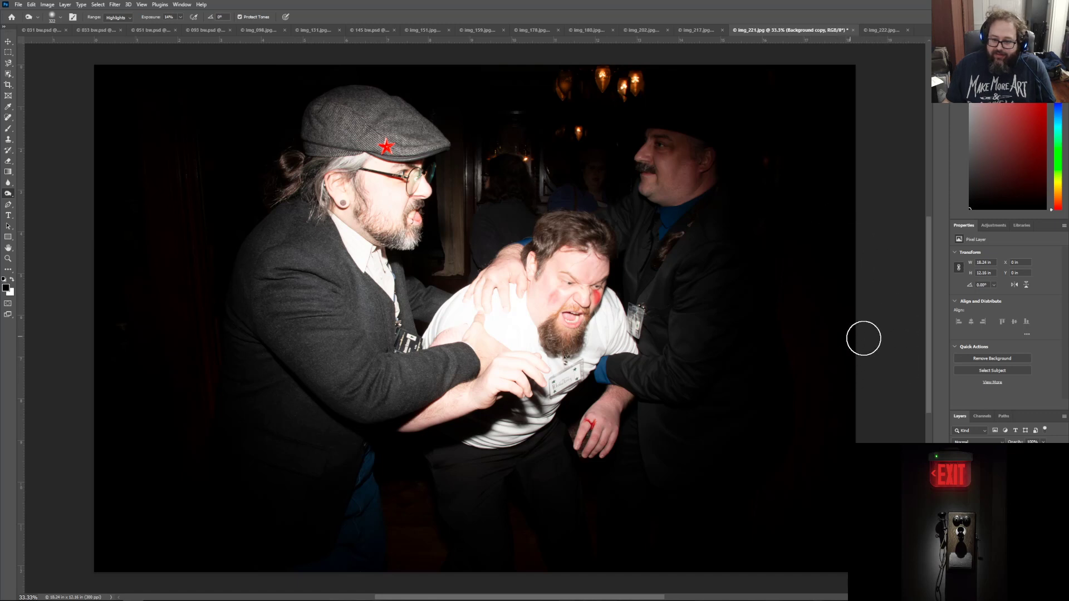
click(995, 225)
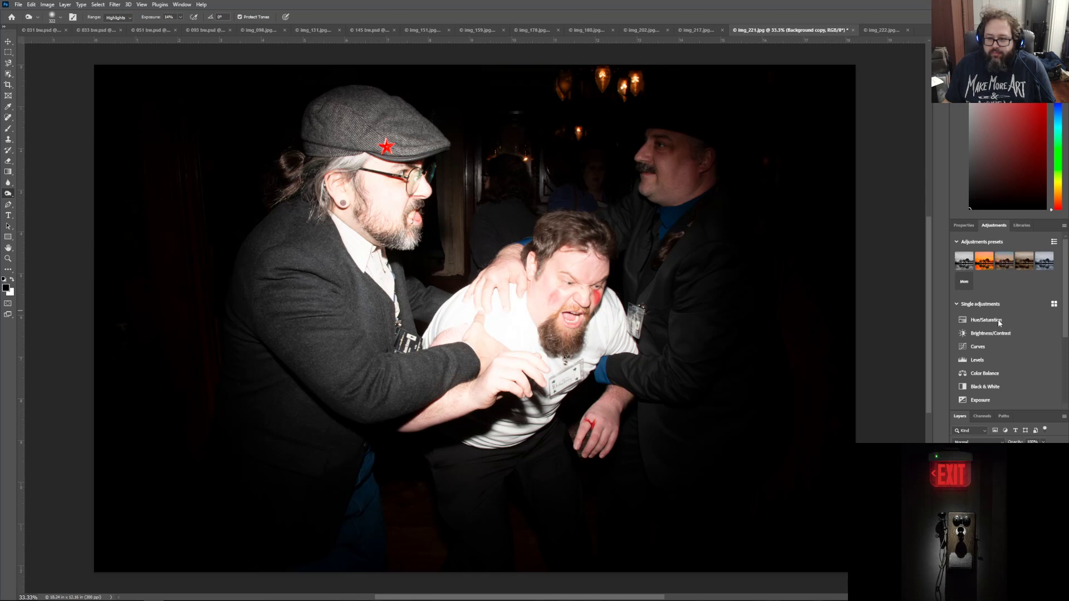
click(986, 346)
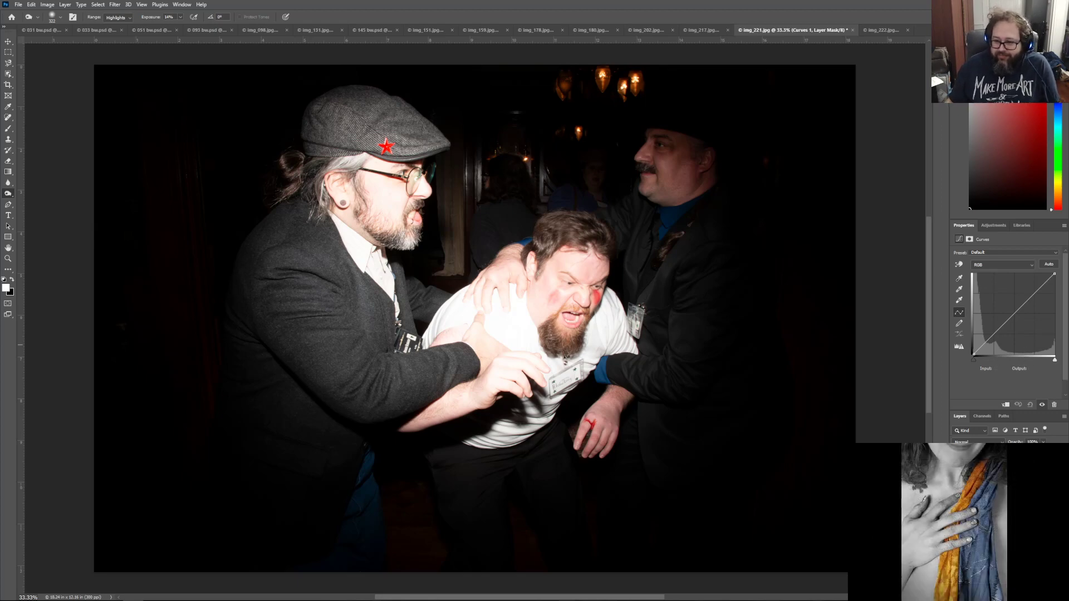
Step: Set the Curves layer's blend mode to Multiply and reduce its opacity for a subtle darkening
click(975, 441)
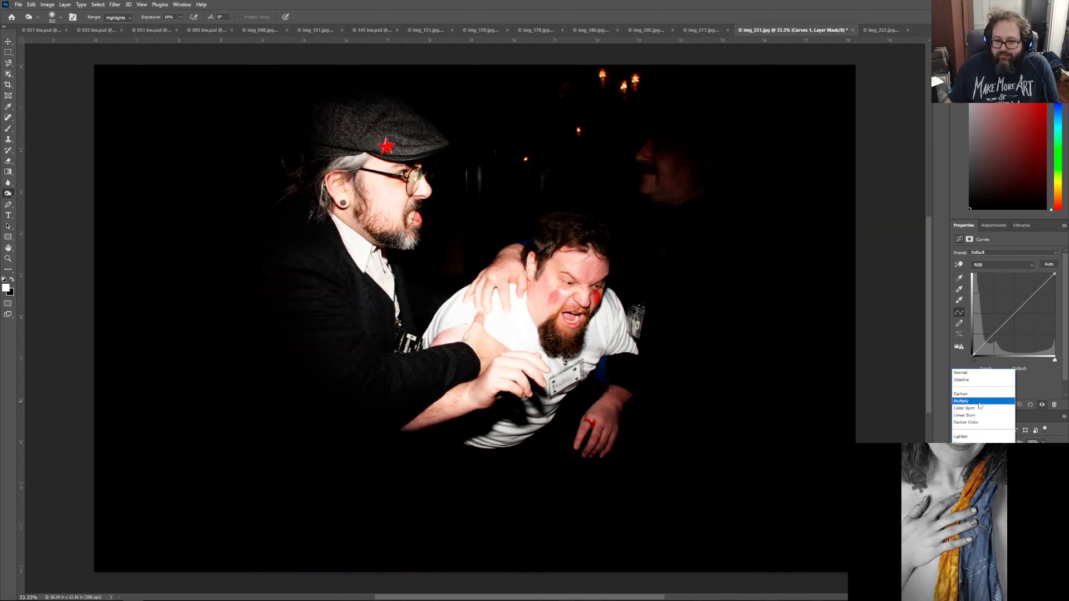
click(980, 402)
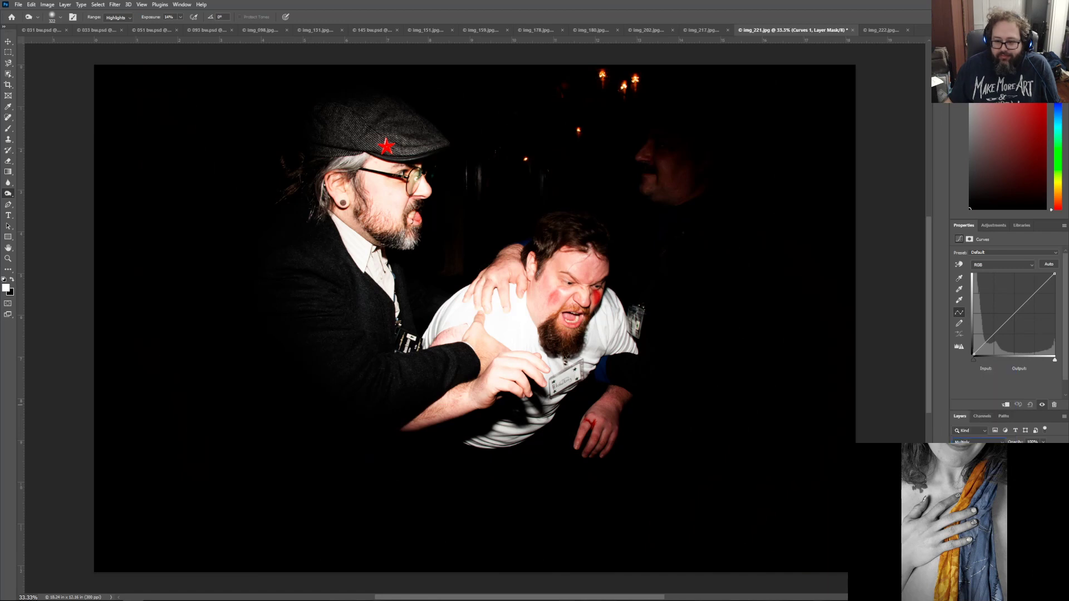
mouse_move(1055, 360)
mouse_down()
mouse_move(1043, 364)
mouse_move(1055, 361)
mouse_up()
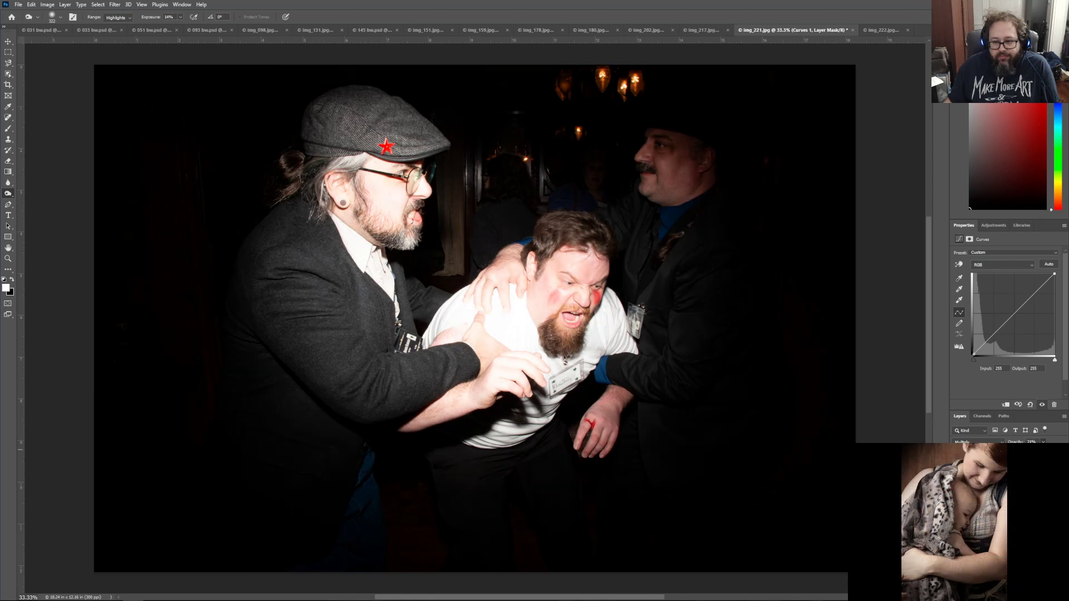
drag(1005, 451, 1009, 451)
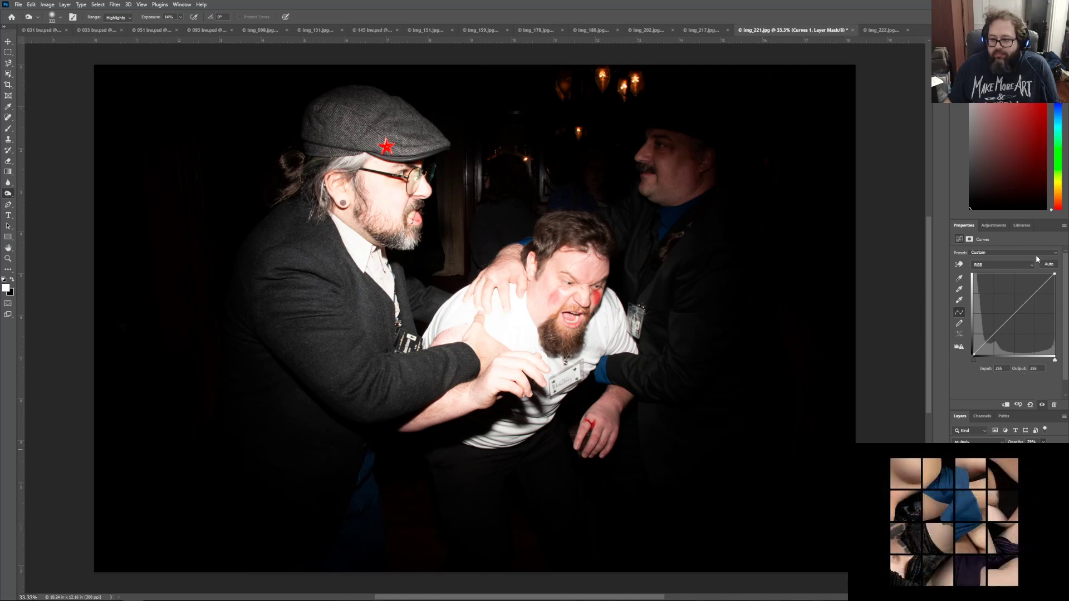
Step: Select the Background copy layer and crop a narrow strip off the photo's left side, making it about 17.02 in wide
key(alt+bracketleft)
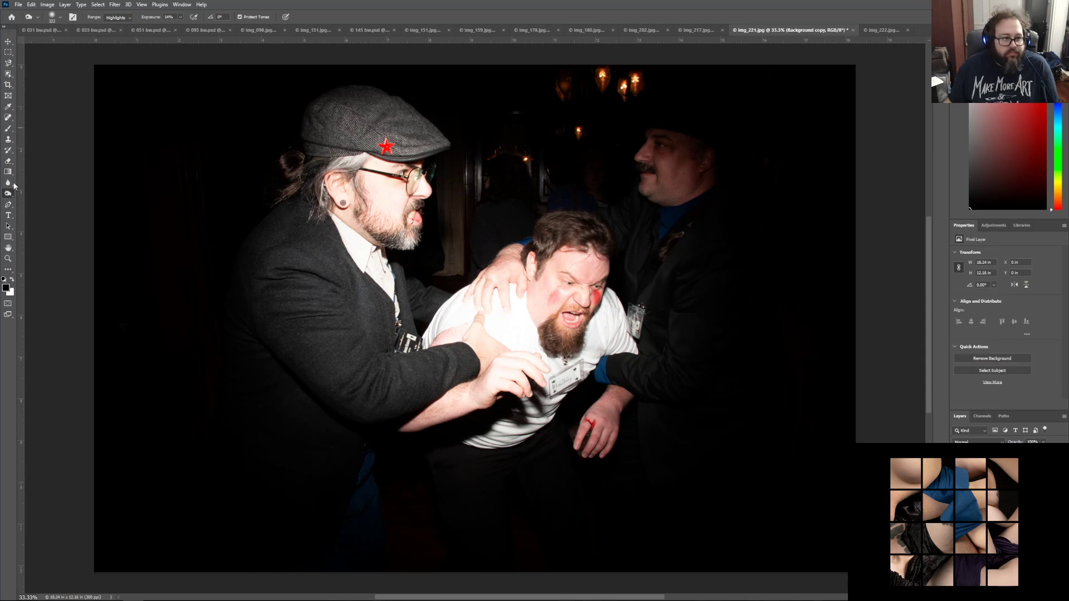
click(7, 85)
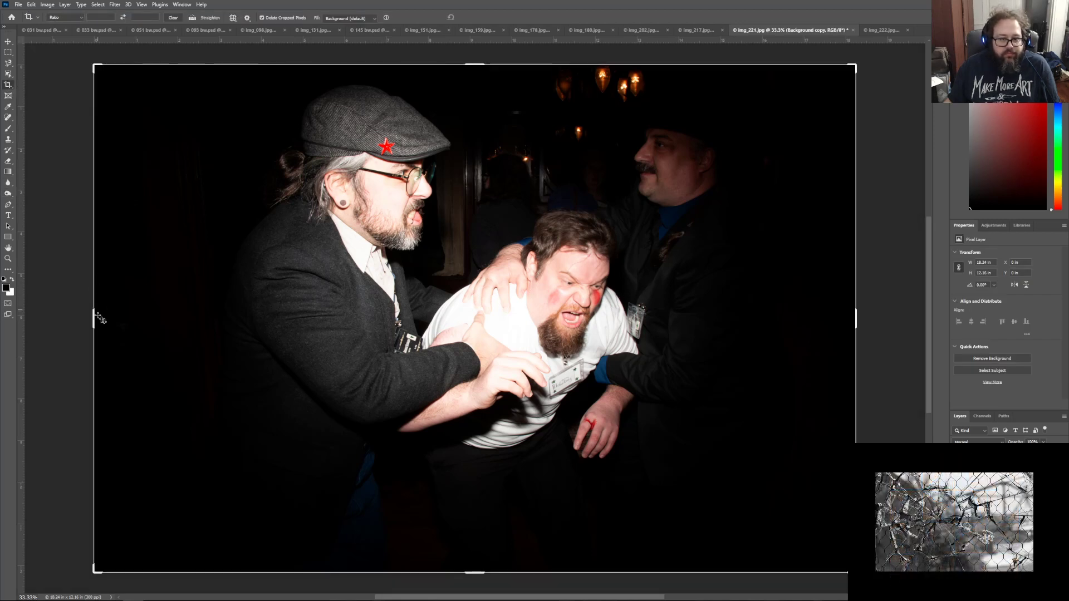
drag(95, 317, 119, 316)
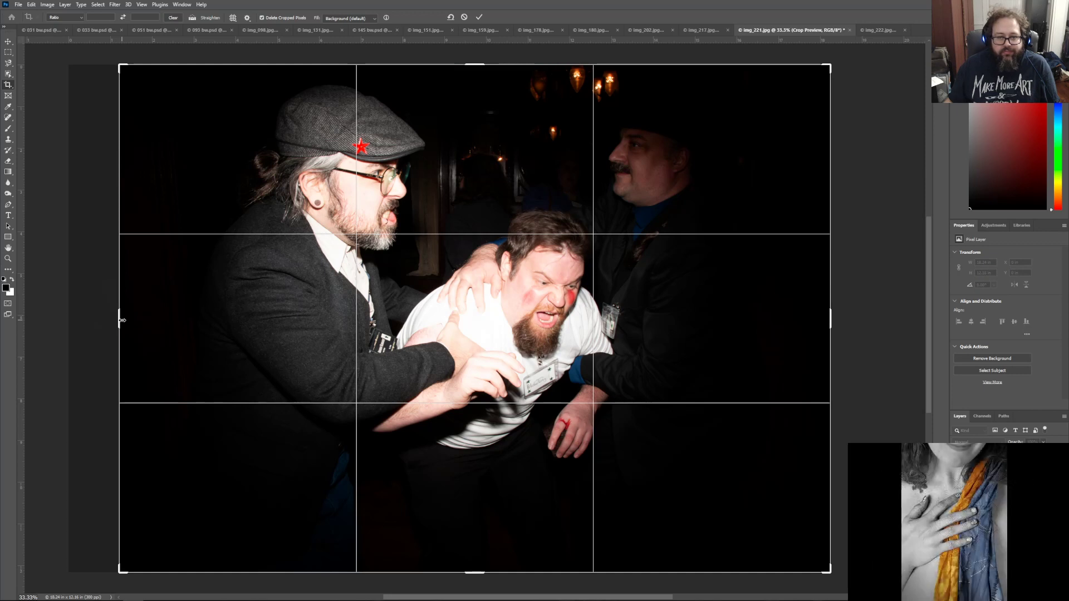
click(479, 17)
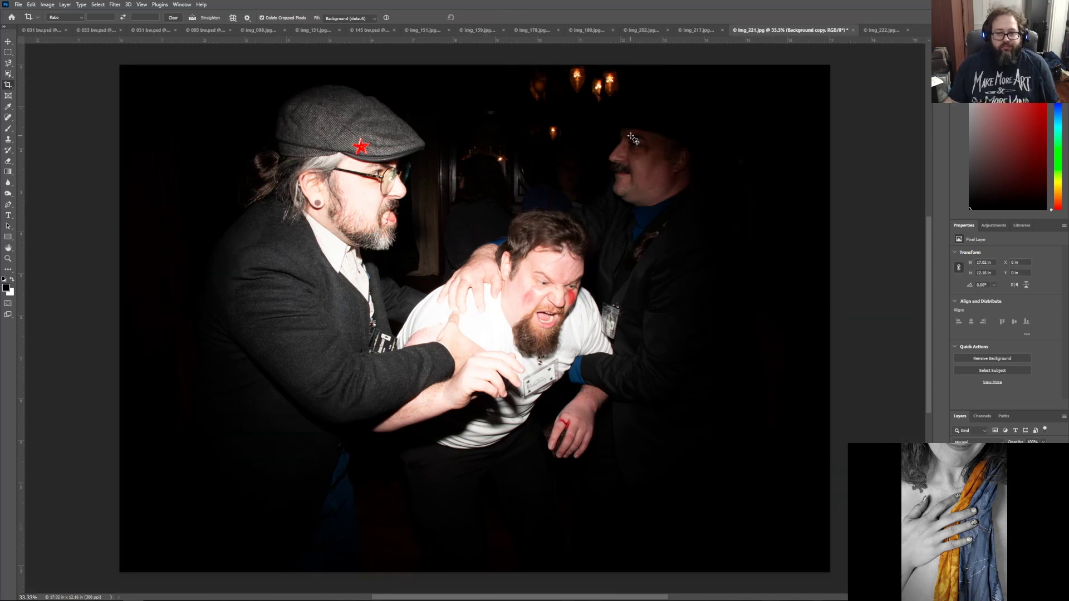
click(7, 85)
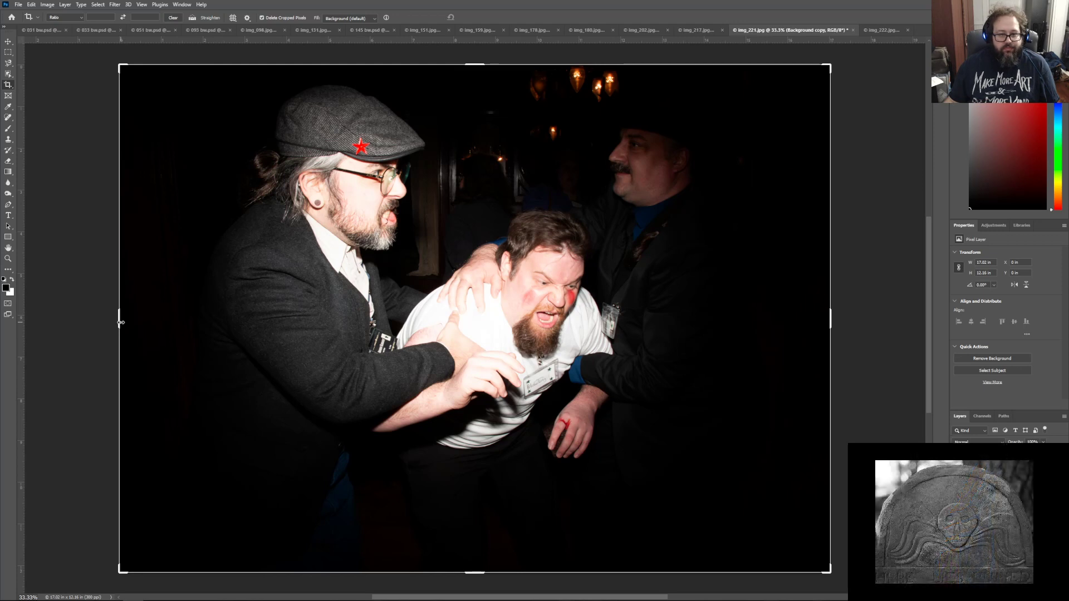
key(m)
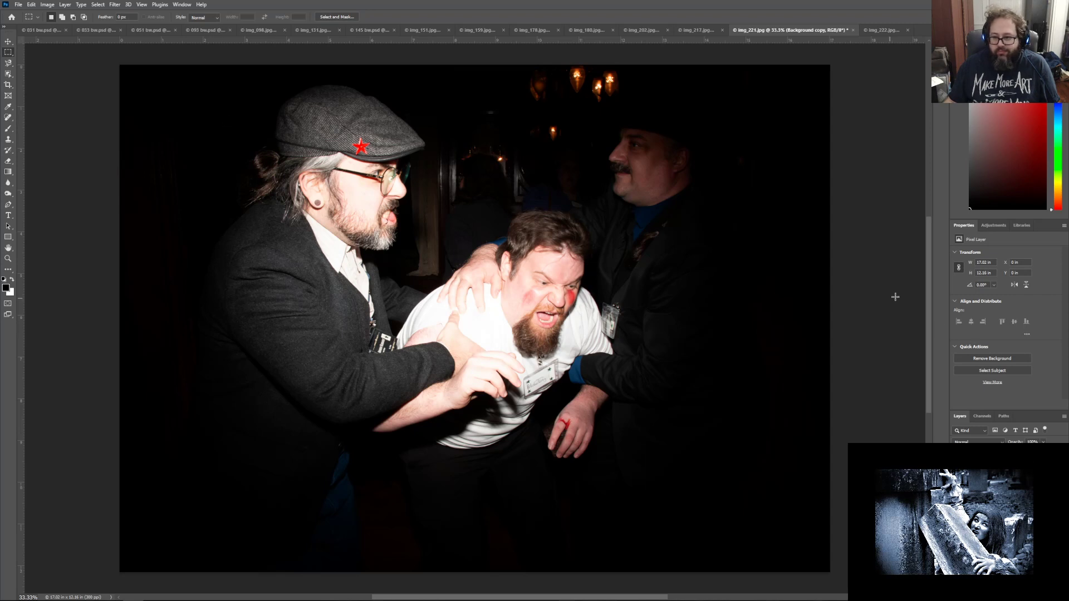
Step: Add a Hue/Saturation adjustment layer above Background copy and set its Saturation to -10
click(995, 226)
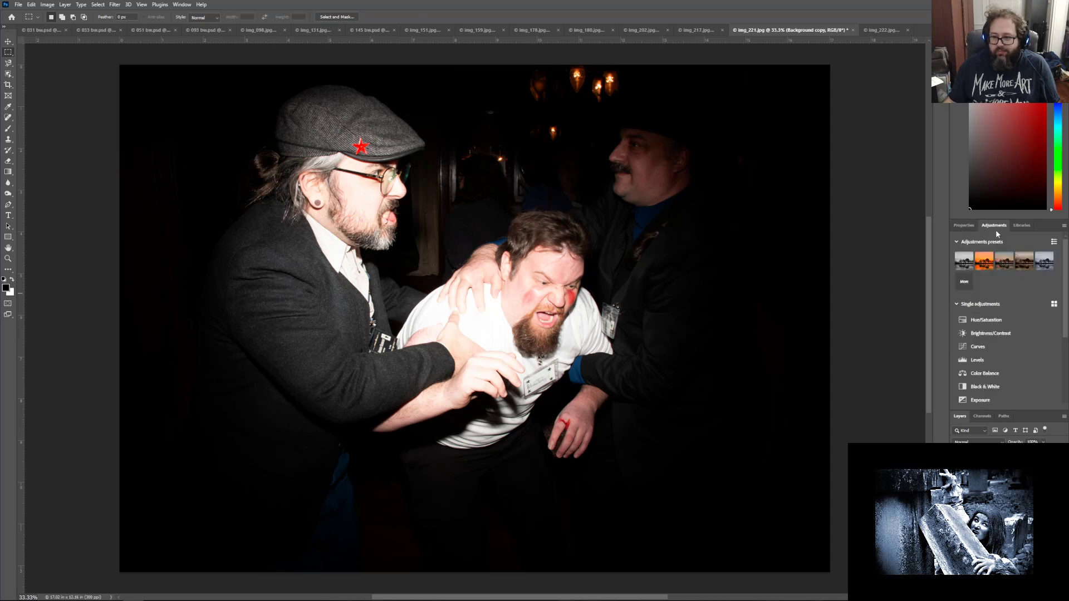
click(999, 322)
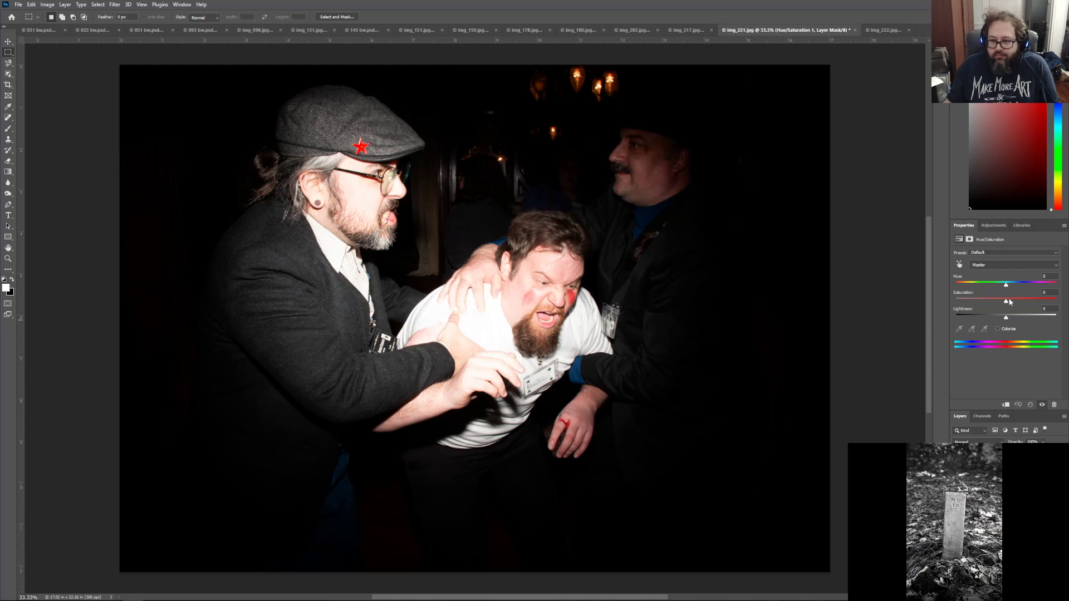
drag(1005, 302, 1000, 302)
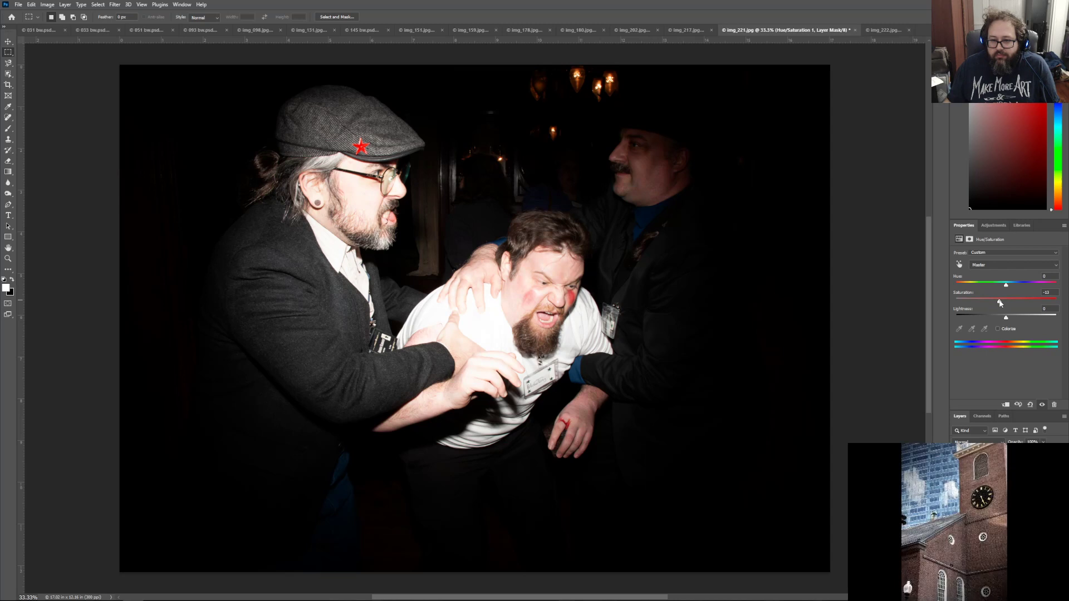
drag(1053, 294, 990, 295)
text(-10)
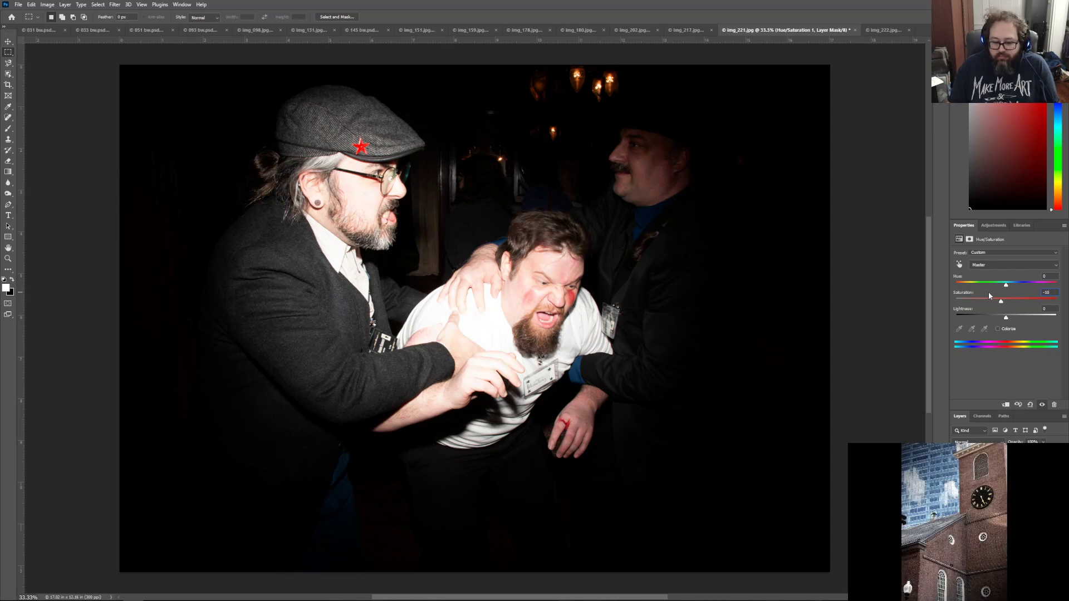
Step: Test the Hue/Saturation layer's Master Saturation at +100 and then set it to 0
key(BackSpace)
key(BackSpace)
key(BackSpace)
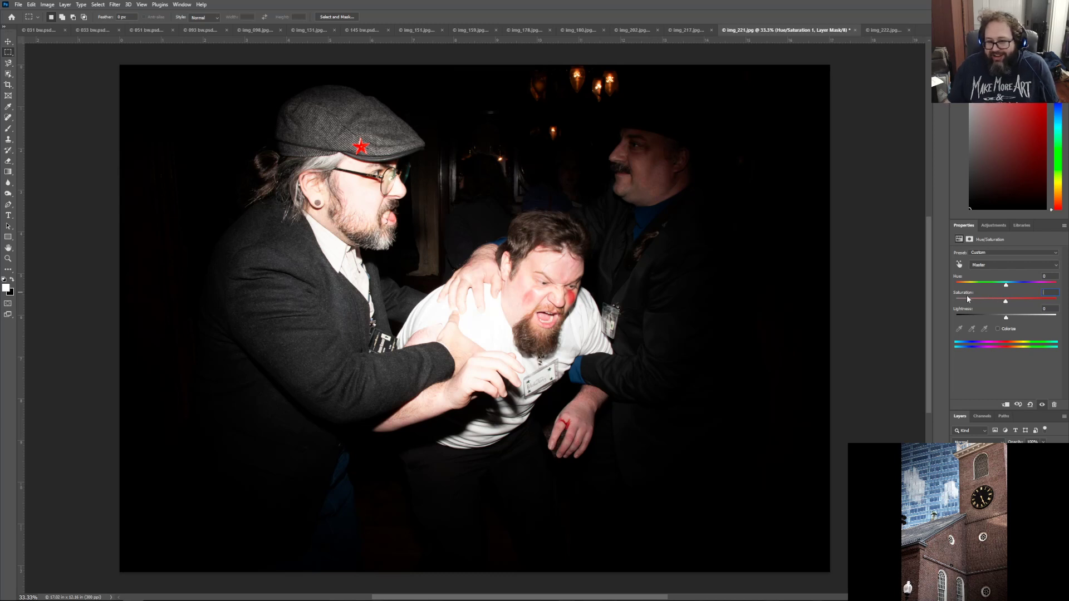
key(Return)
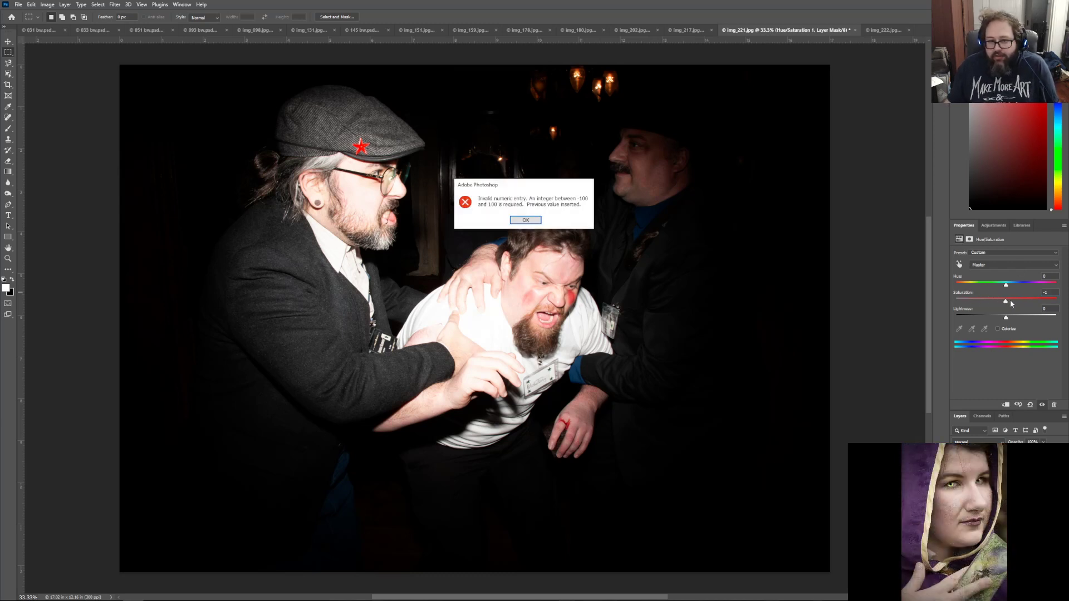
click(535, 221)
mouse_move(1006, 301)
mouse_down()
mouse_move(960, 318)
mouse_move(1051, 299)
mouse_move(1006, 296)
mouse_up()
text(100)
key(Return)
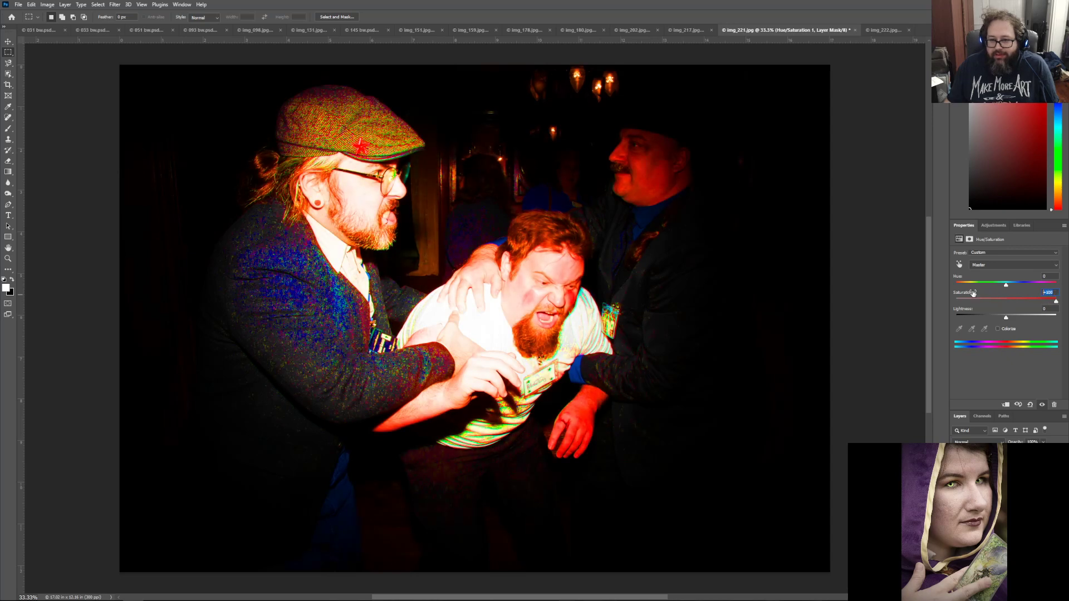
text(0)
key(Return)
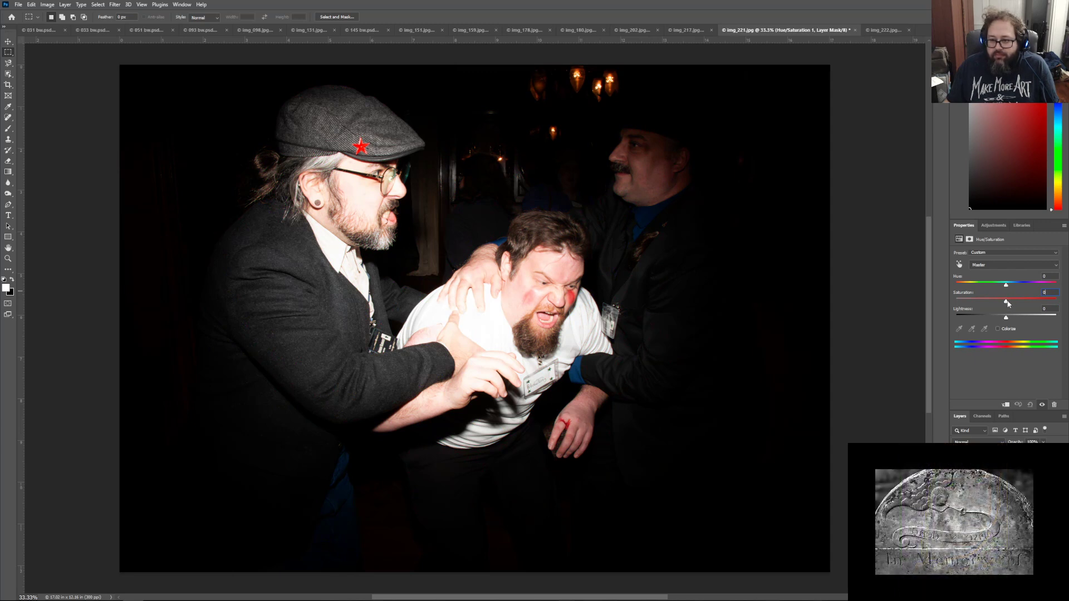
Step: Try a Reds Saturation of -100 on the Hue/Saturation layer and return it to 0
click(1001, 266)
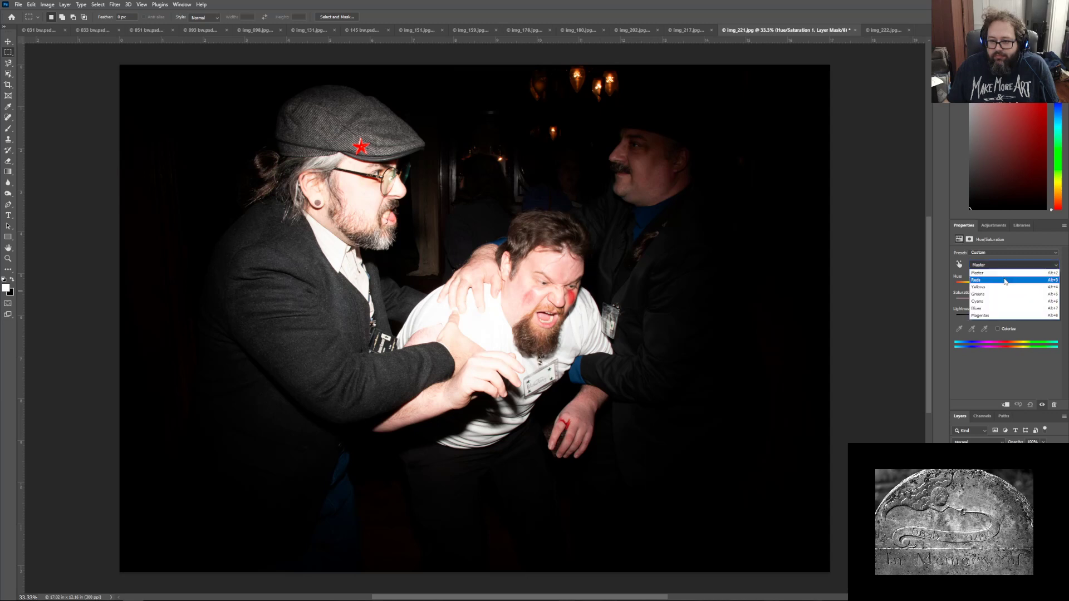
click(1005, 280)
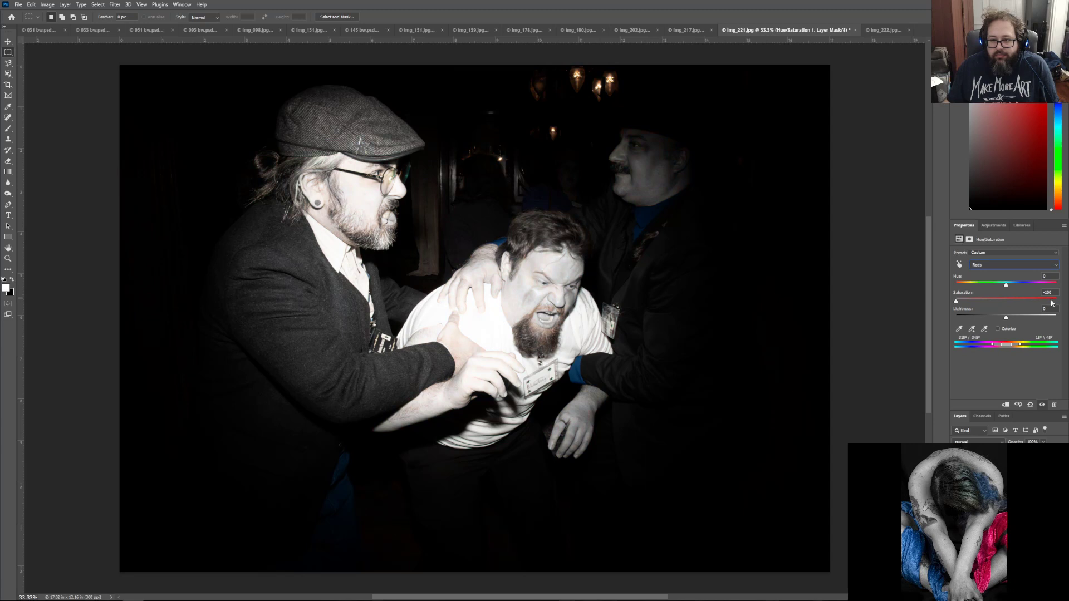
text(0)
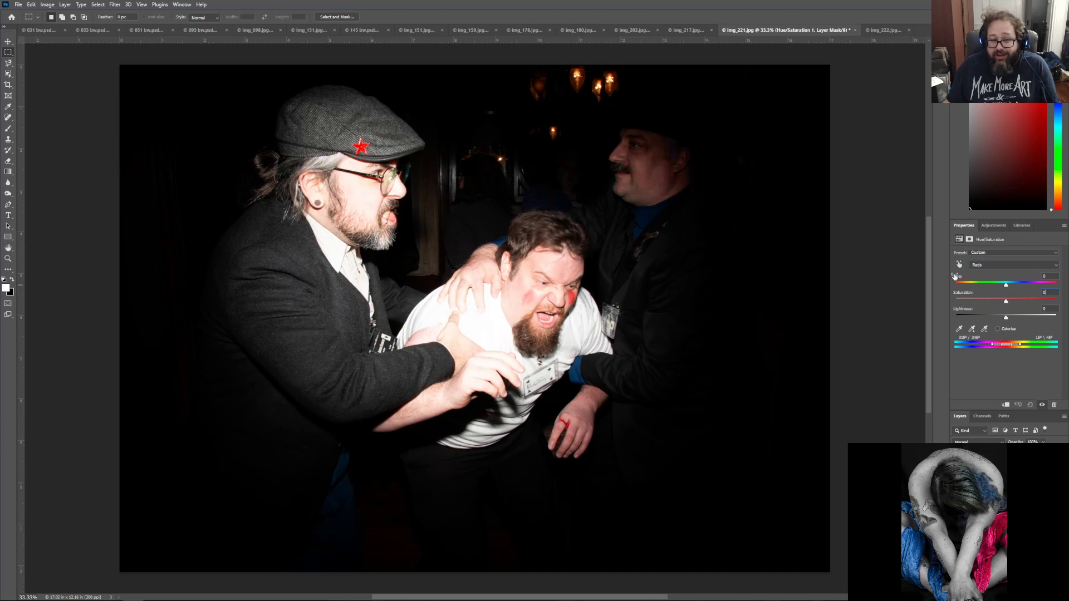
Step: Select the Background copy layer and darken the capped man's face with the Burn tool in the Highlights and Midtones ranges
click(997, 486)
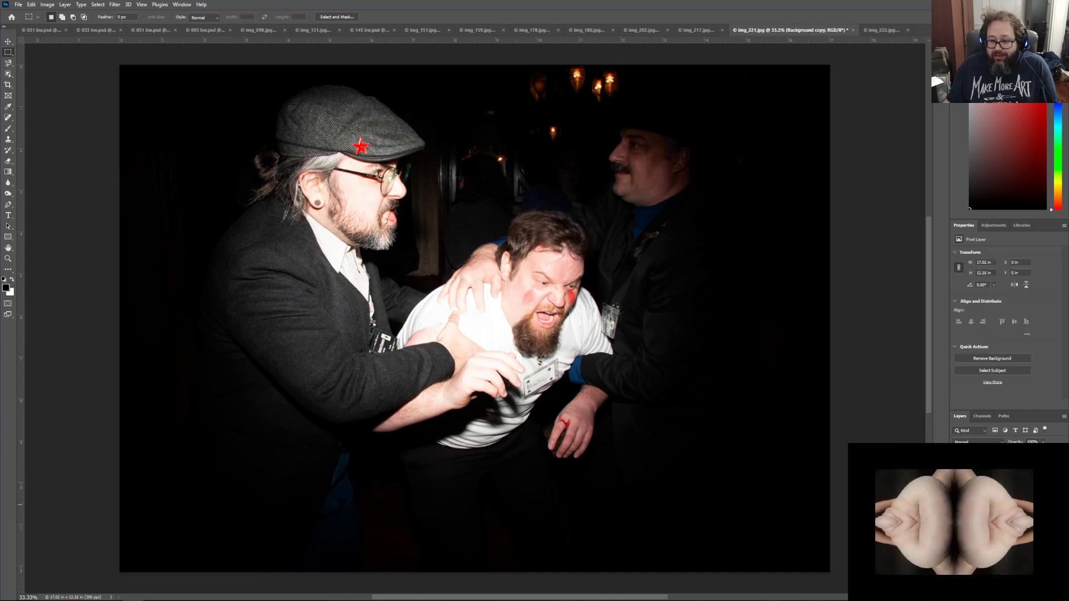
click(7, 195)
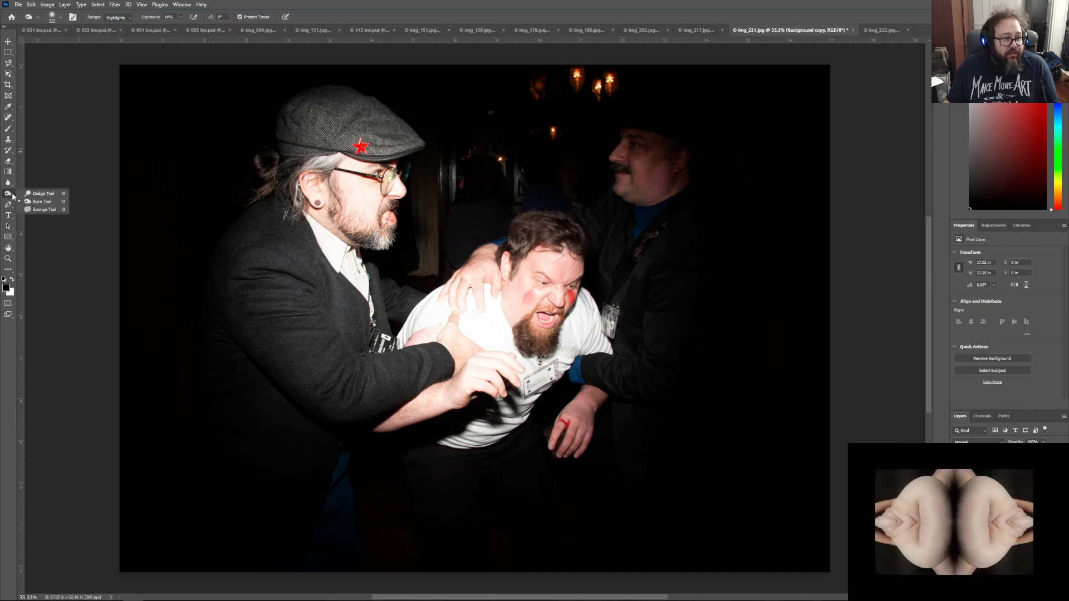
click(28, 202)
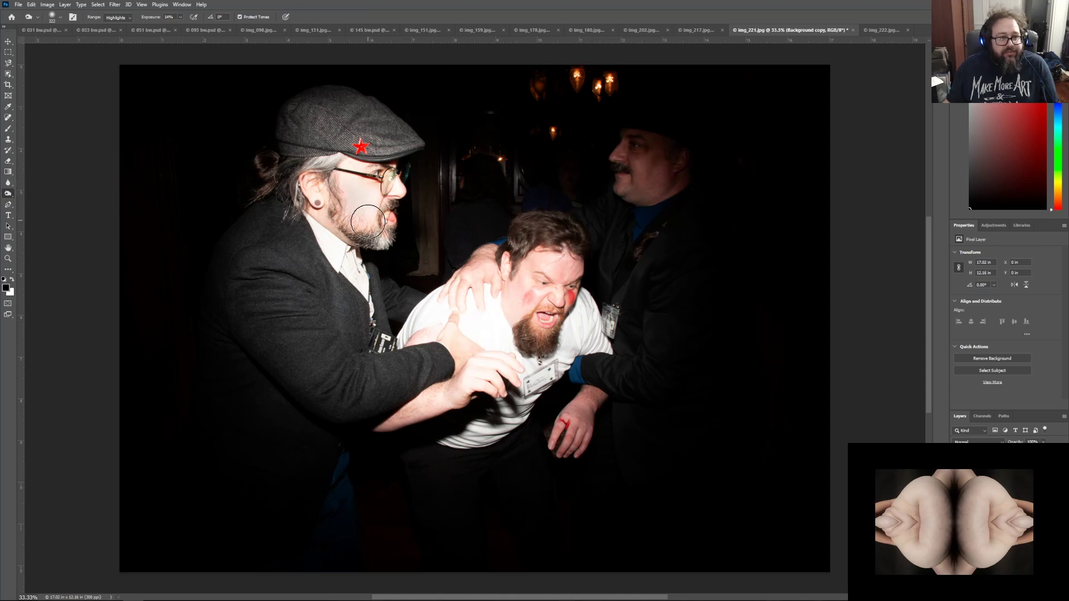
click(132, 18)
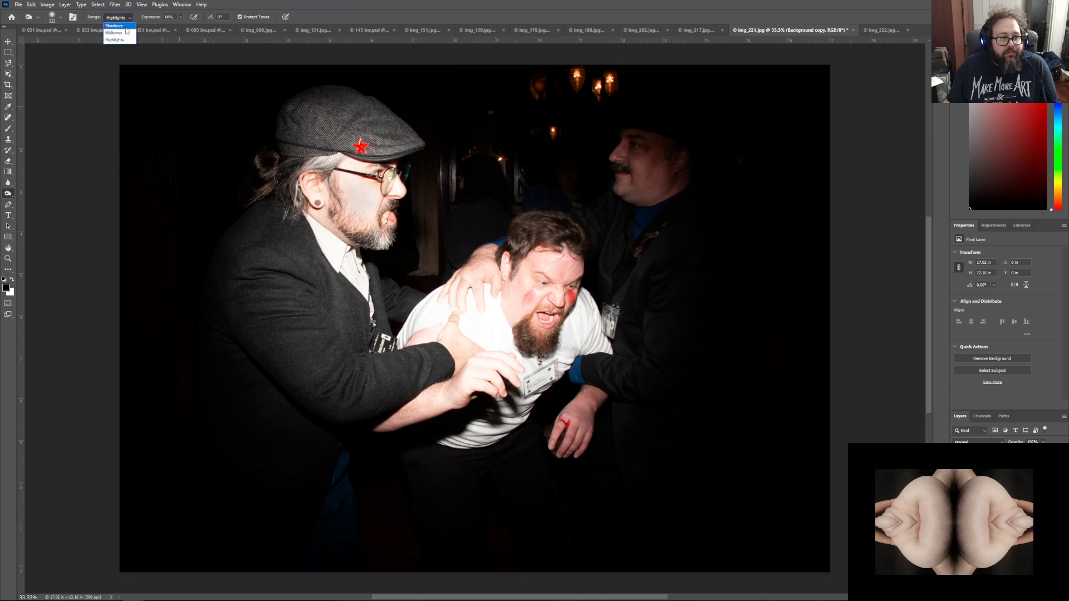
click(117, 33)
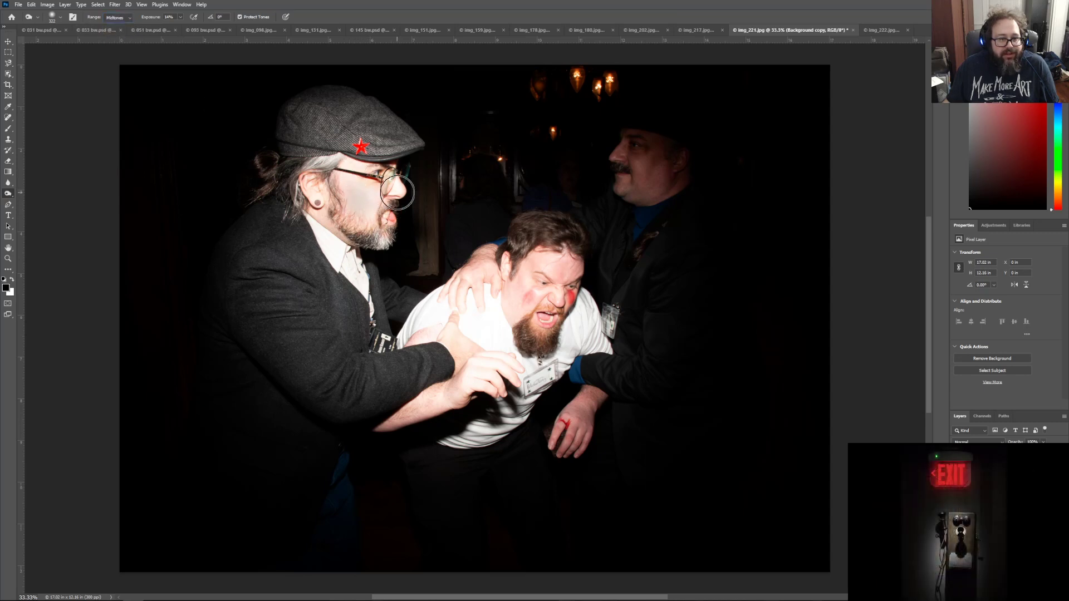
Step: Burn the central man's white shirt and the hand on his shoulder in Highlights, and the hand at his chest in Midtones
click(129, 18)
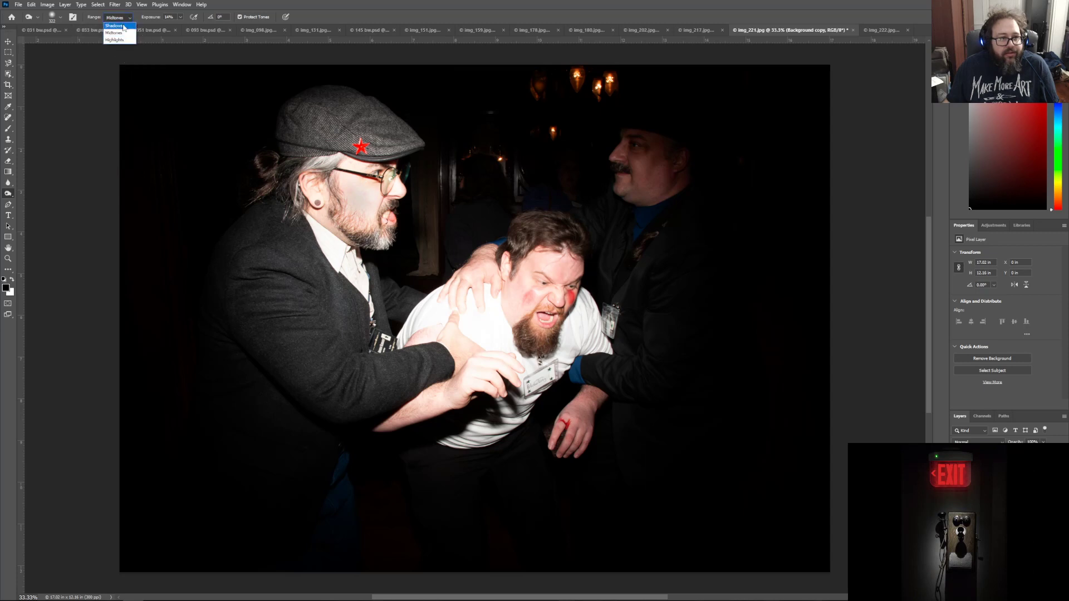
click(124, 40)
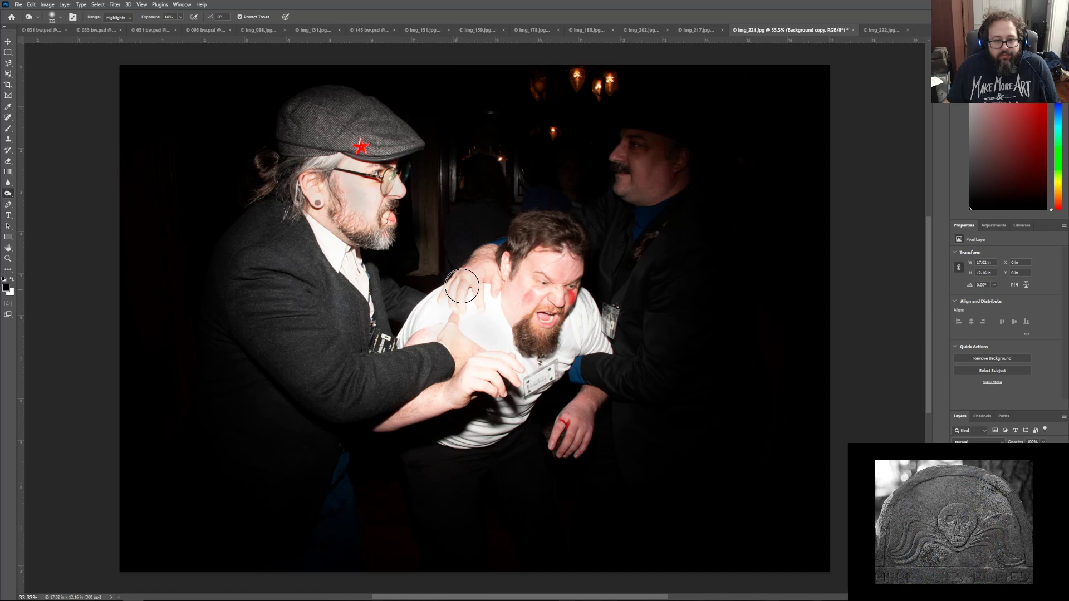
drag(469, 283, 487, 315)
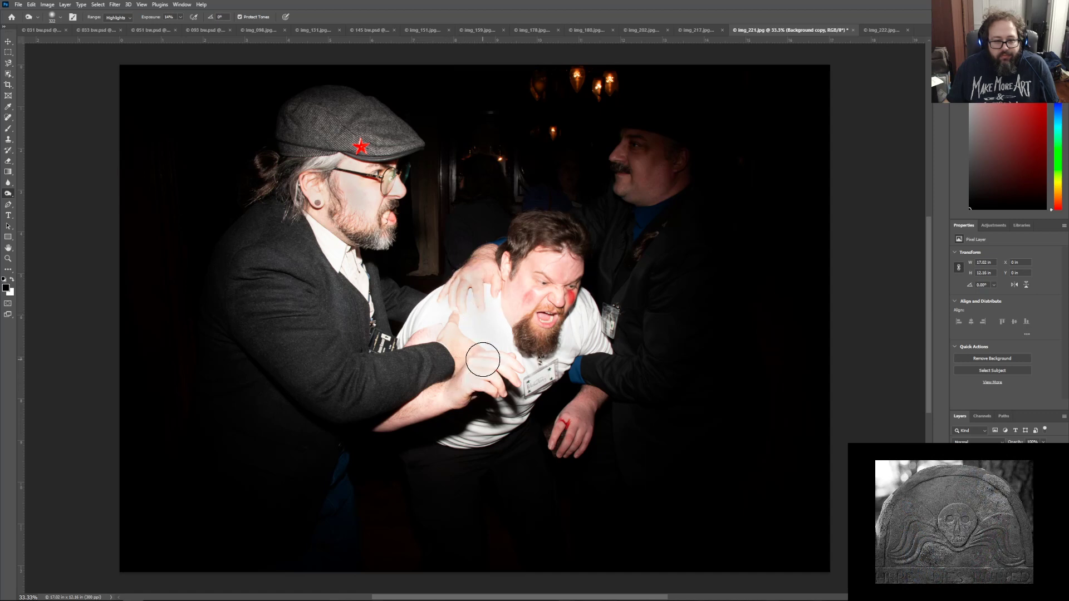
click(117, 17)
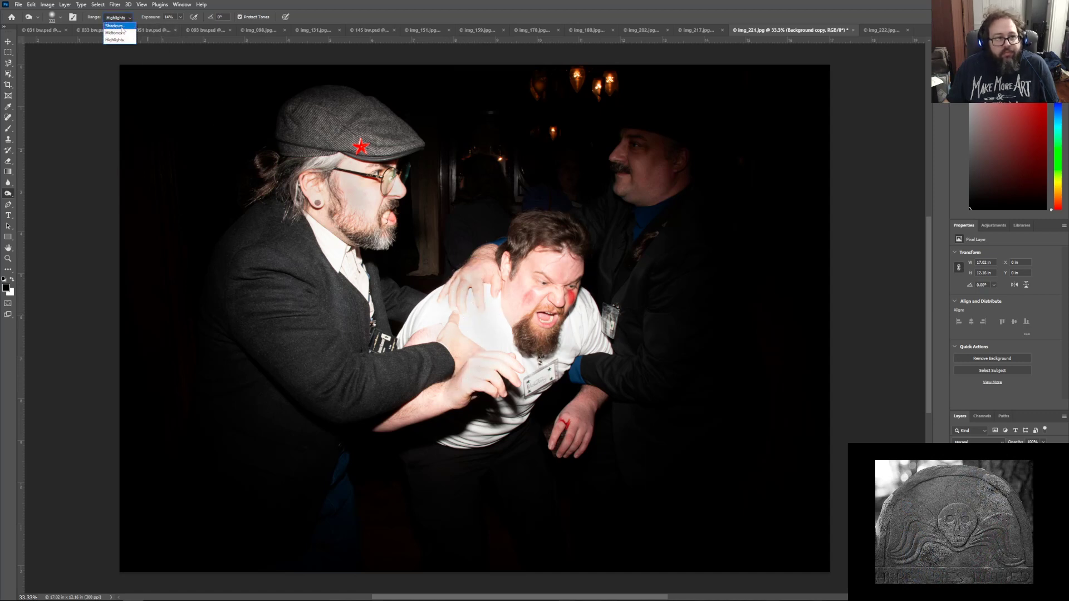
click(117, 34)
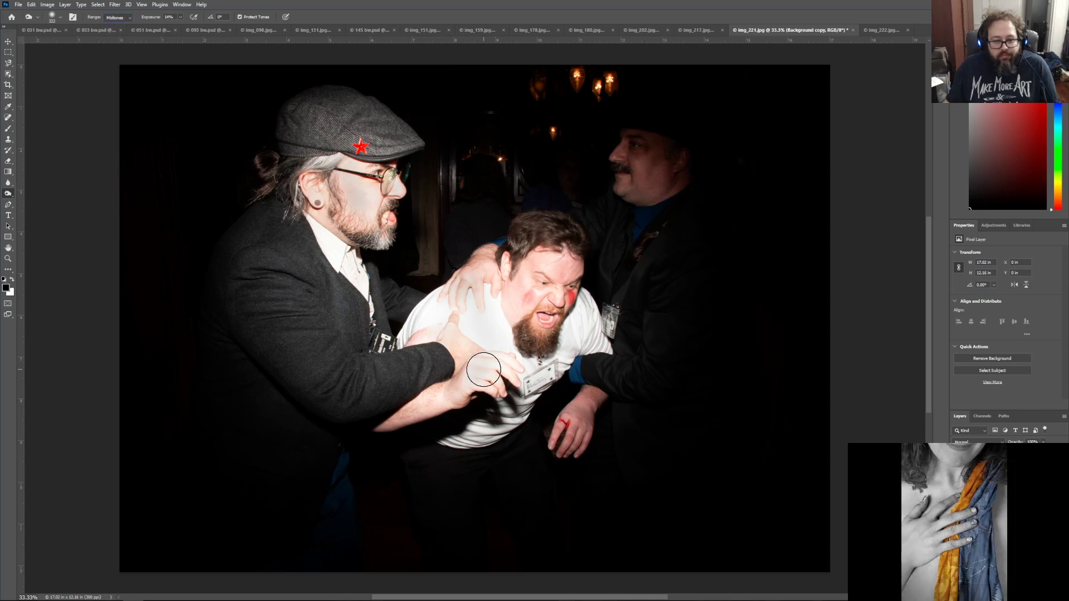
mouse_move(484, 371)
mouse_down()
mouse_move(502, 385)
mouse_move(491, 380)
mouse_up()
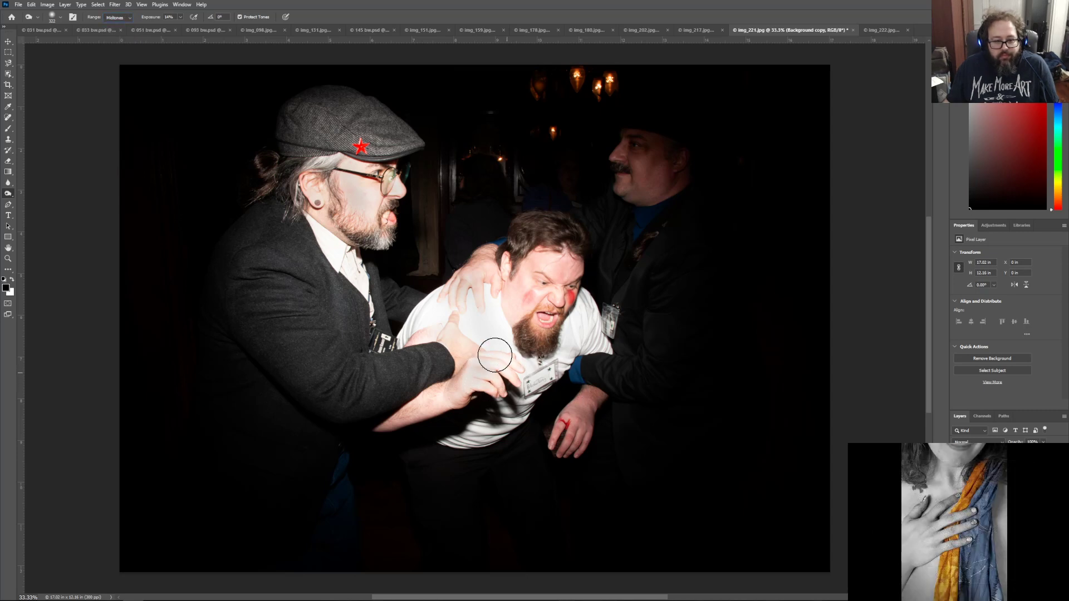
Step: Burn the highlights on both white shirts and the hands, and compare the photo with the Curves layer hidden and shown
click(123, 19)
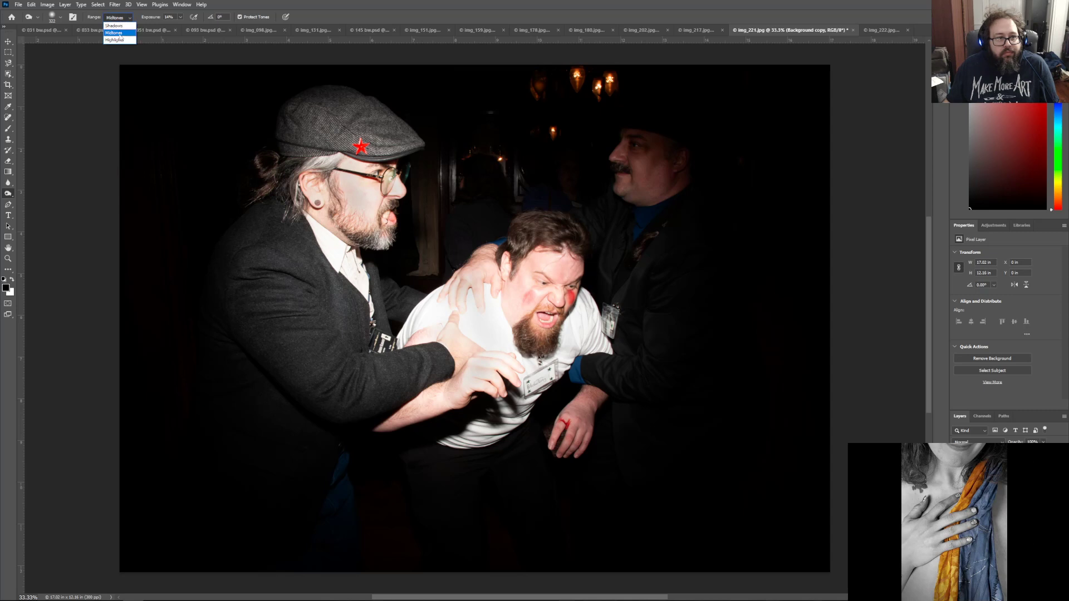
click(117, 43)
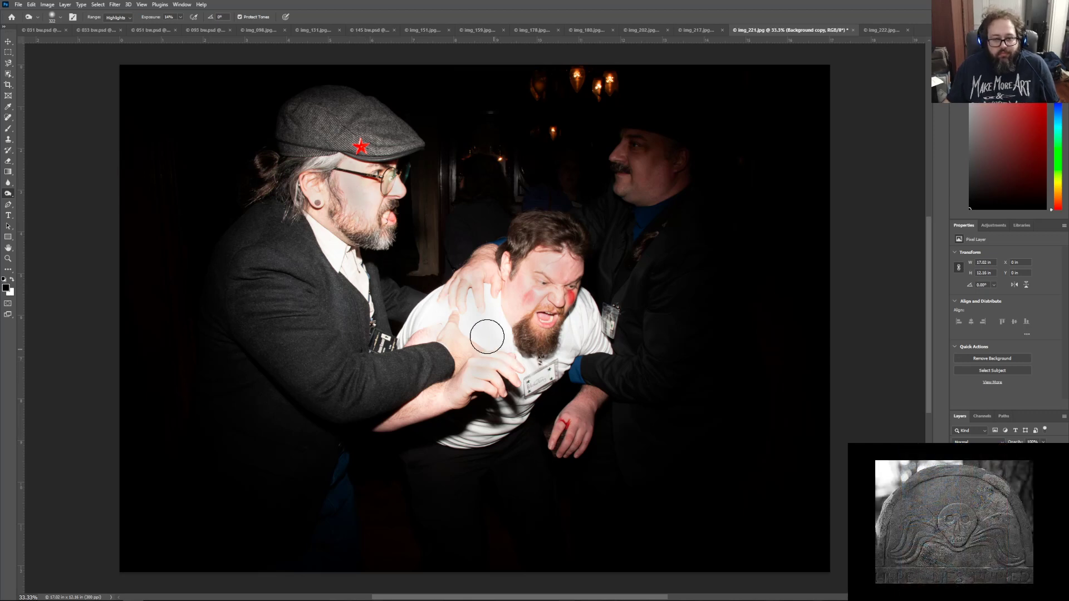
mouse_move(468, 331)
mouse_down()
mouse_move(511, 345)
mouse_move(501, 328)
mouse_up()
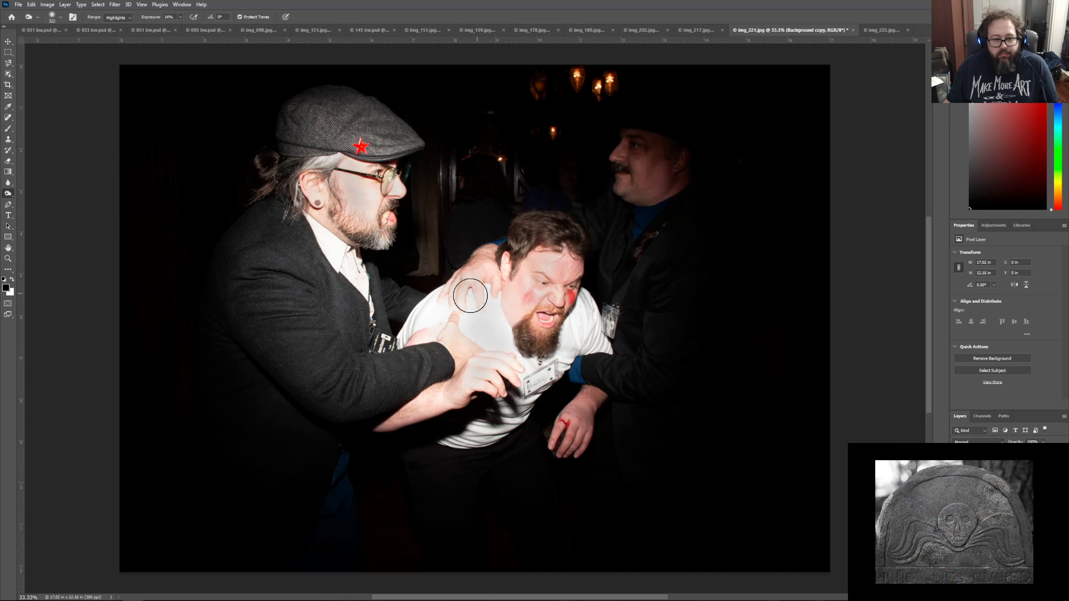
mouse_move(448, 289)
mouse_down()
mouse_move(442, 312)
mouse_move(428, 315)
mouse_up()
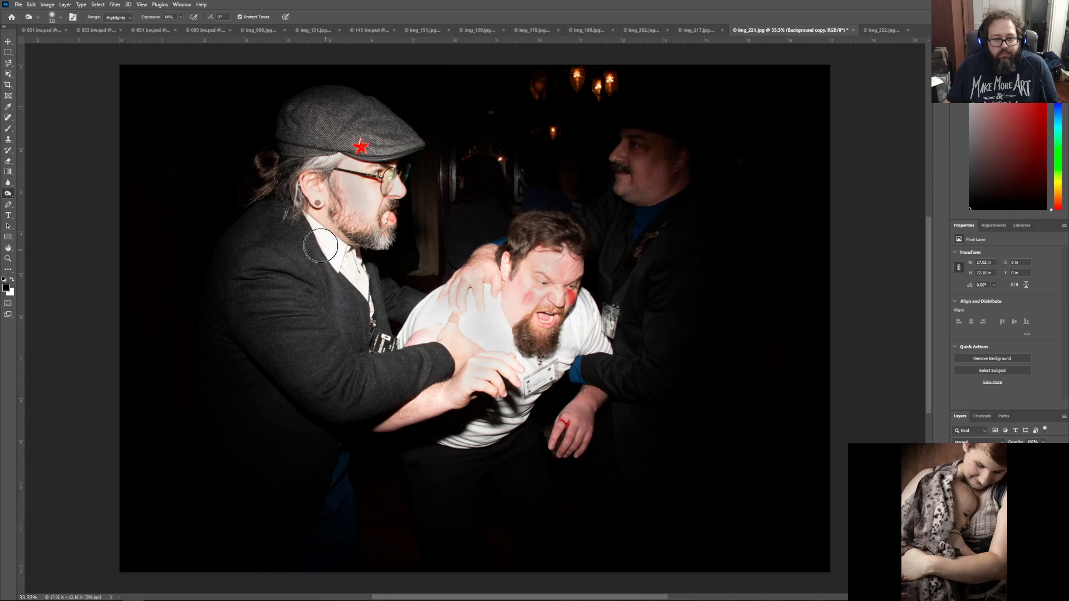
mouse_move(338, 256)
mouse_down()
mouse_move(366, 287)
mouse_move(320, 241)
mouse_move(360, 270)
mouse_up()
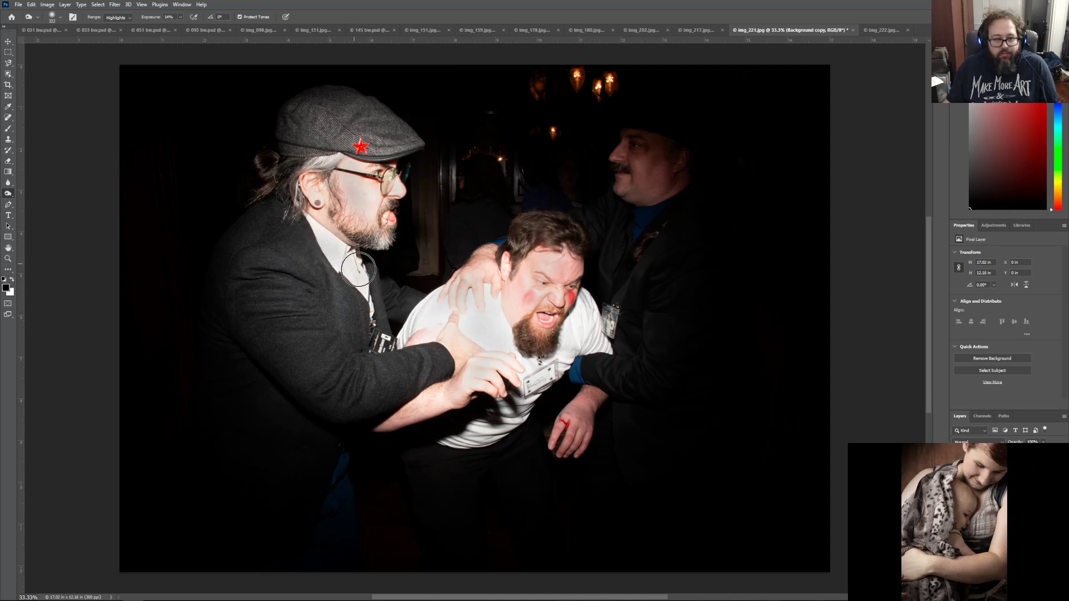
mouse_move(461, 382)
mouse_down()
mouse_move(438, 402)
mouse_move(482, 387)
mouse_move(493, 363)
mouse_move(514, 366)
mouse_up()
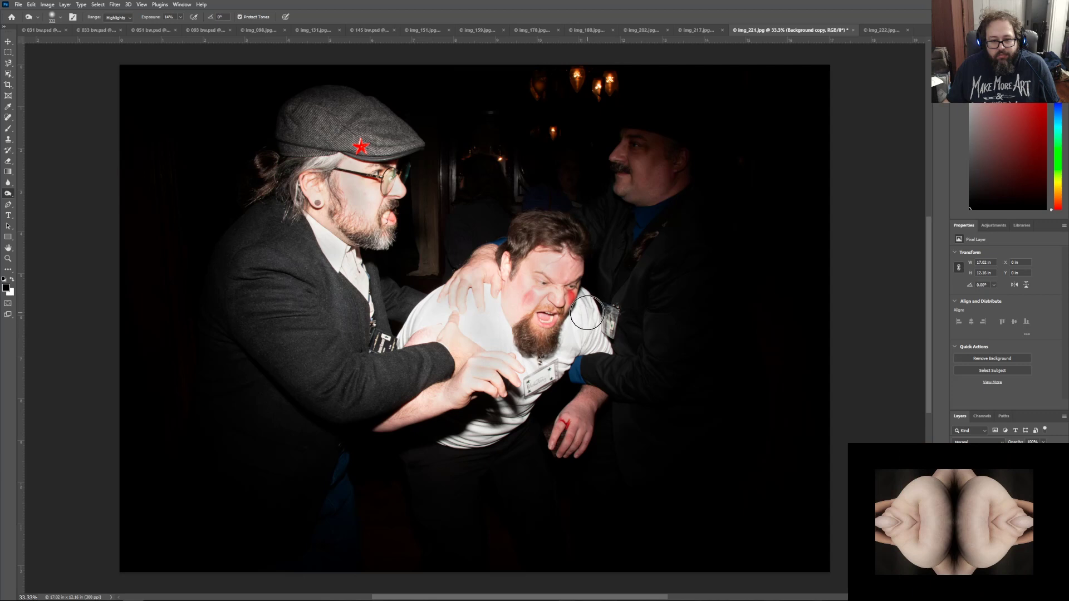
drag(504, 329, 485, 344)
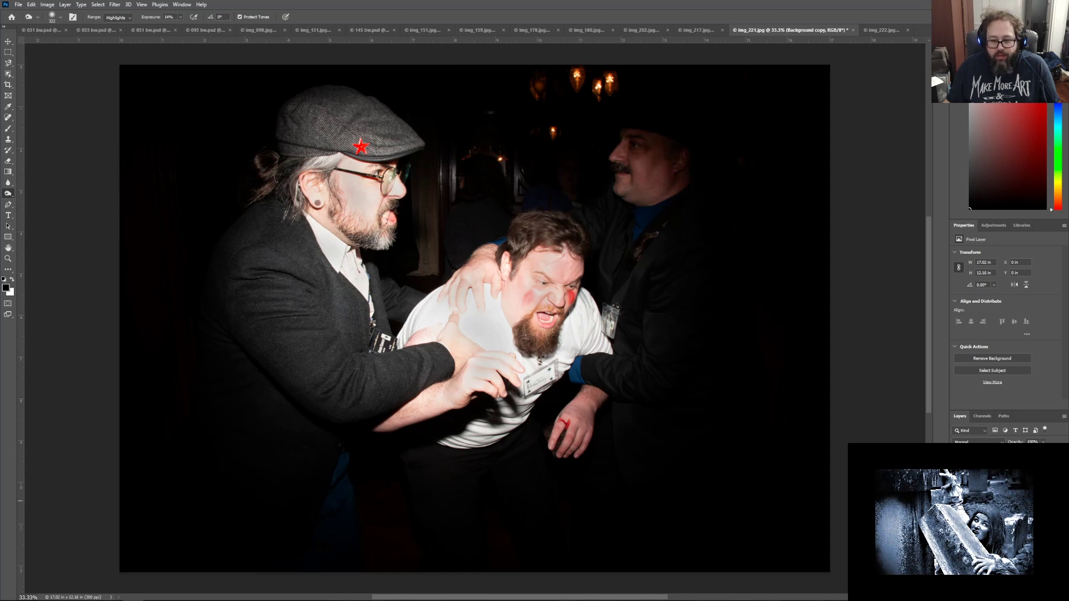
click(957, 472)
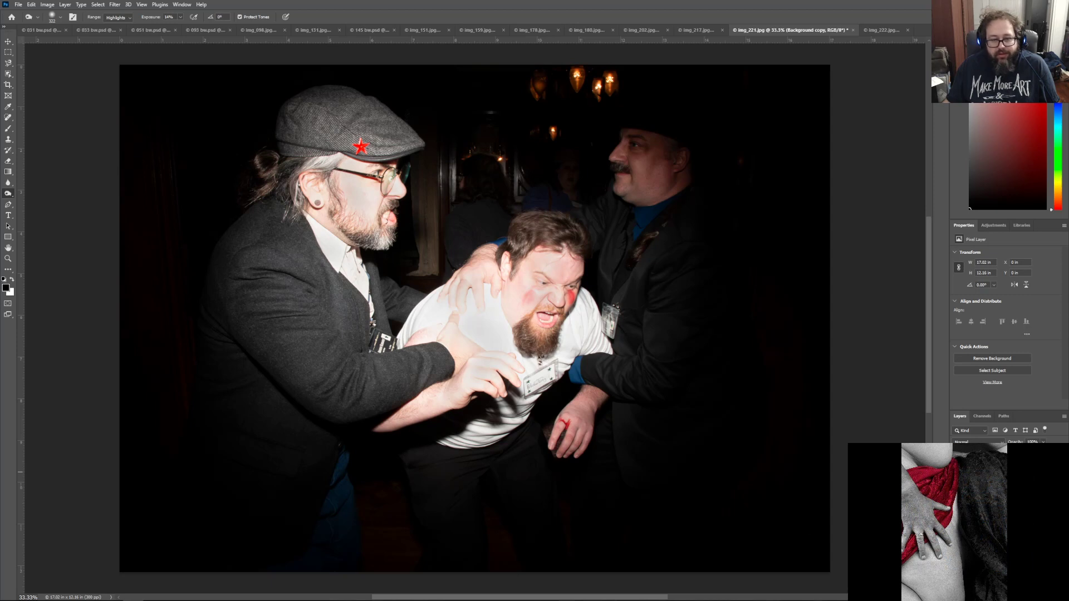
click(957, 473)
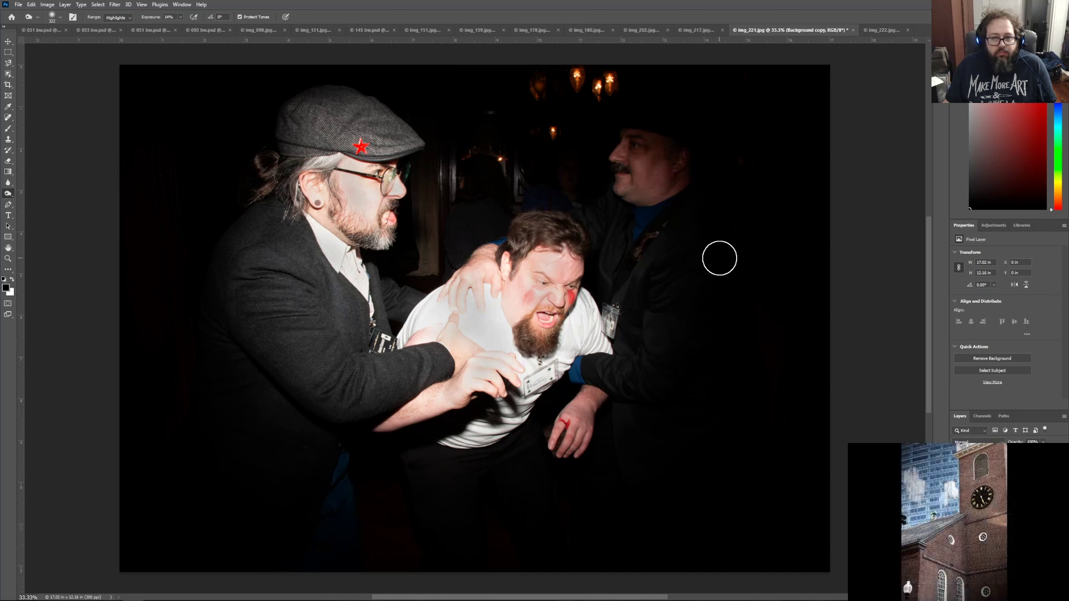
Step: Lighten the shadows on the background man's face with the Dodge tool, using an enlarged soft brush in the Shadows range
right_click(10, 194)
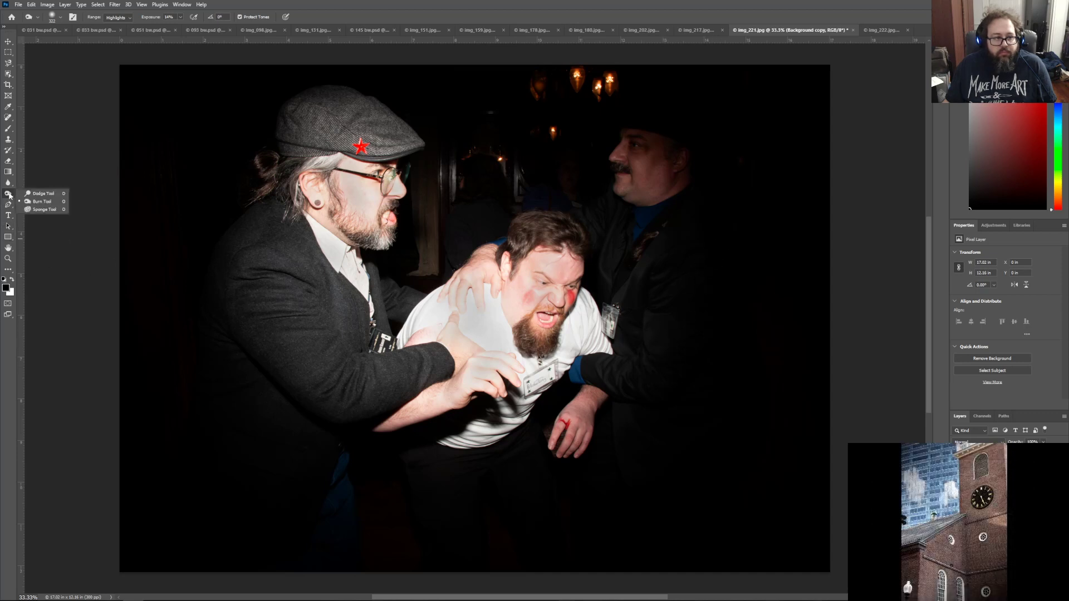
click(34, 194)
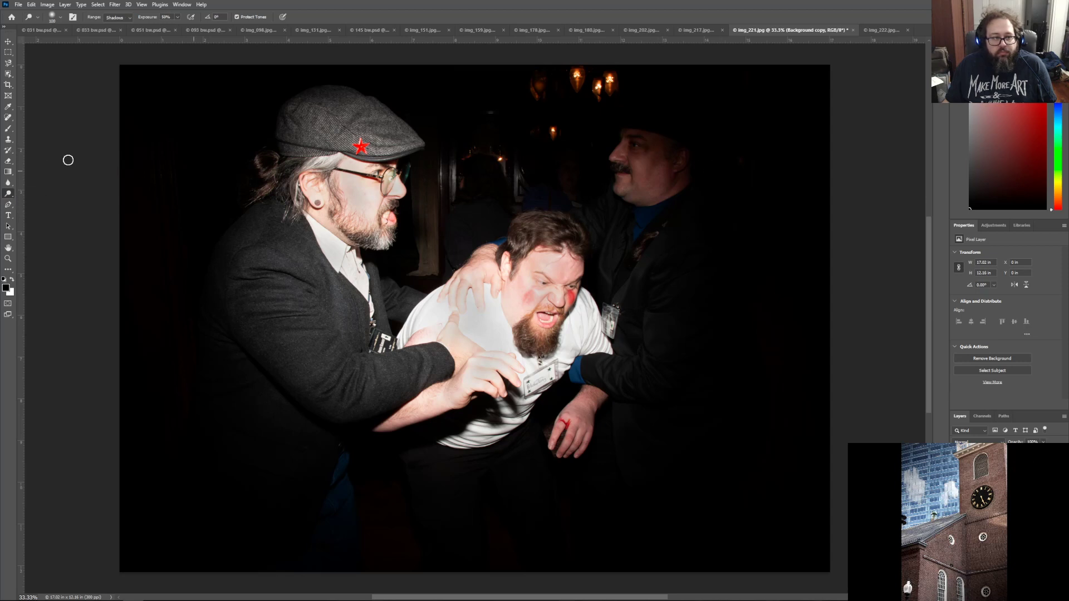
click(61, 17)
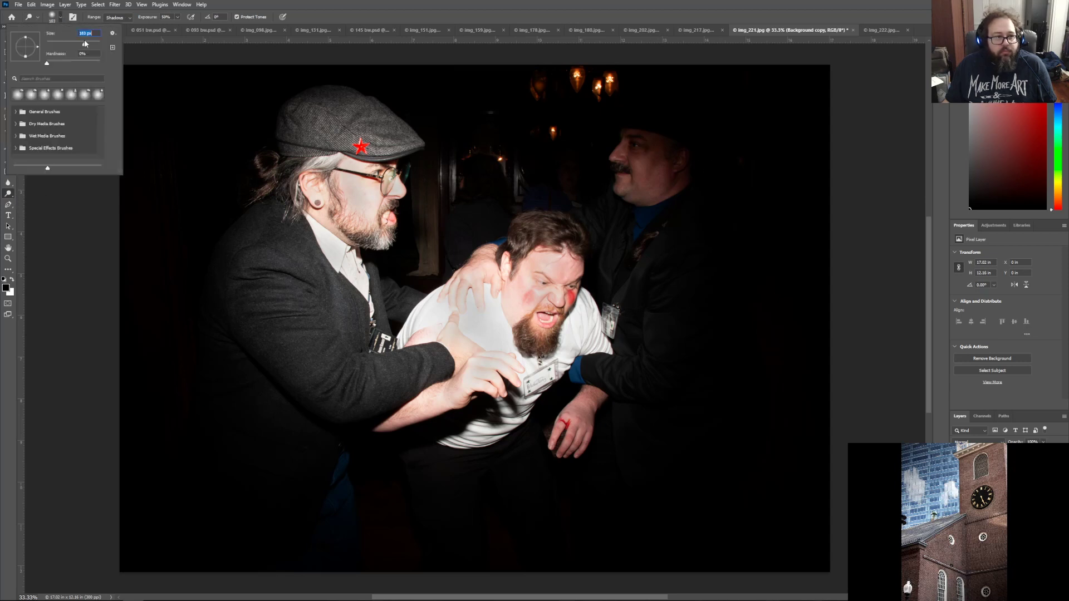
click(640, 129)
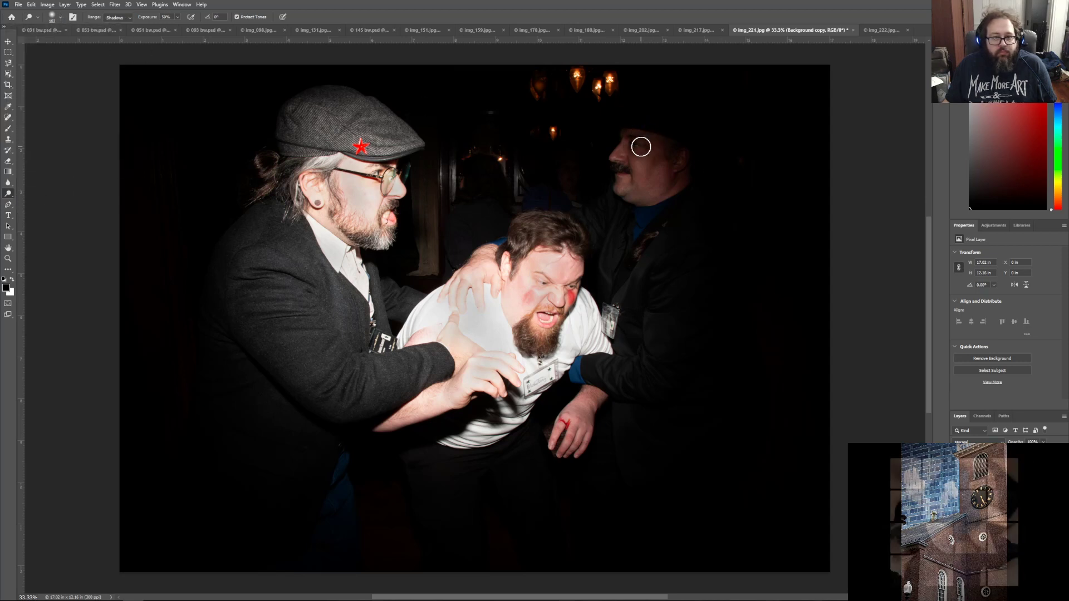
click(61, 18)
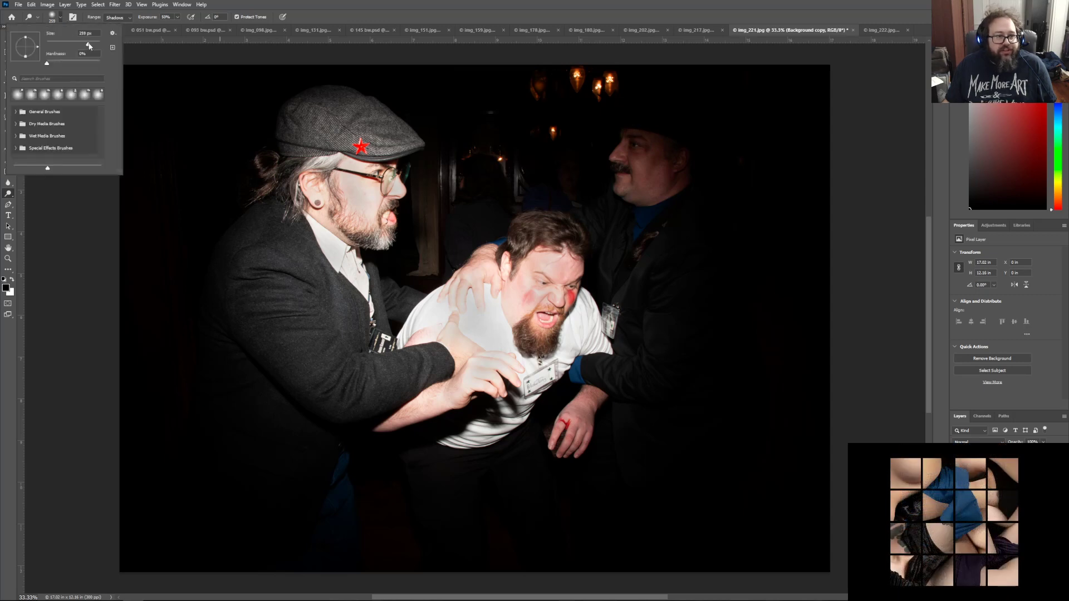
drag(89, 45, 93, 46)
click(646, 131)
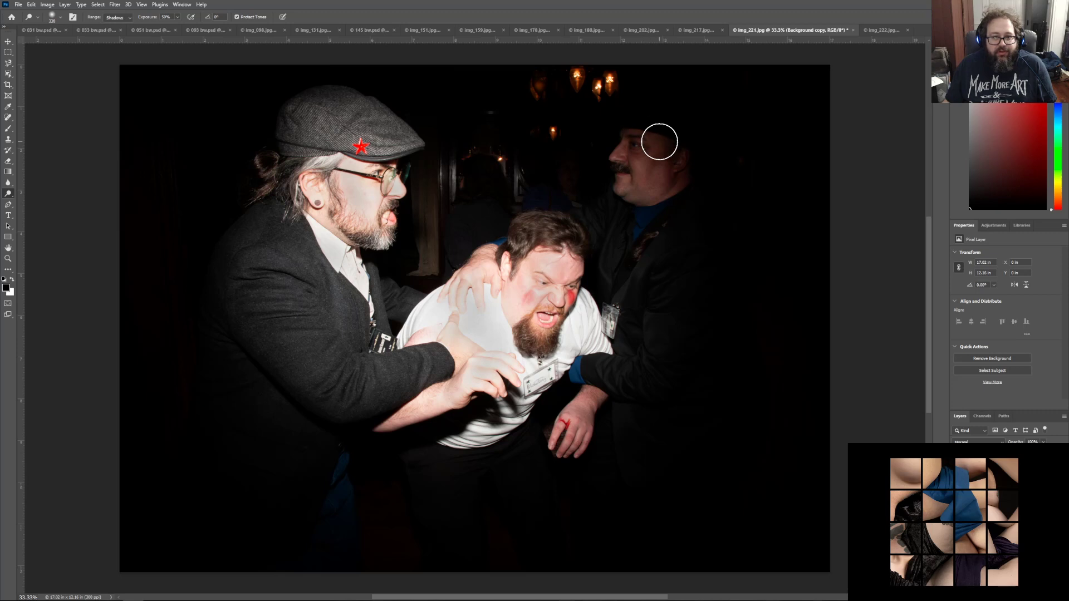
mouse_move(660, 141)
mouse_down()
mouse_move(670, 160)
mouse_move(658, 195)
mouse_up()
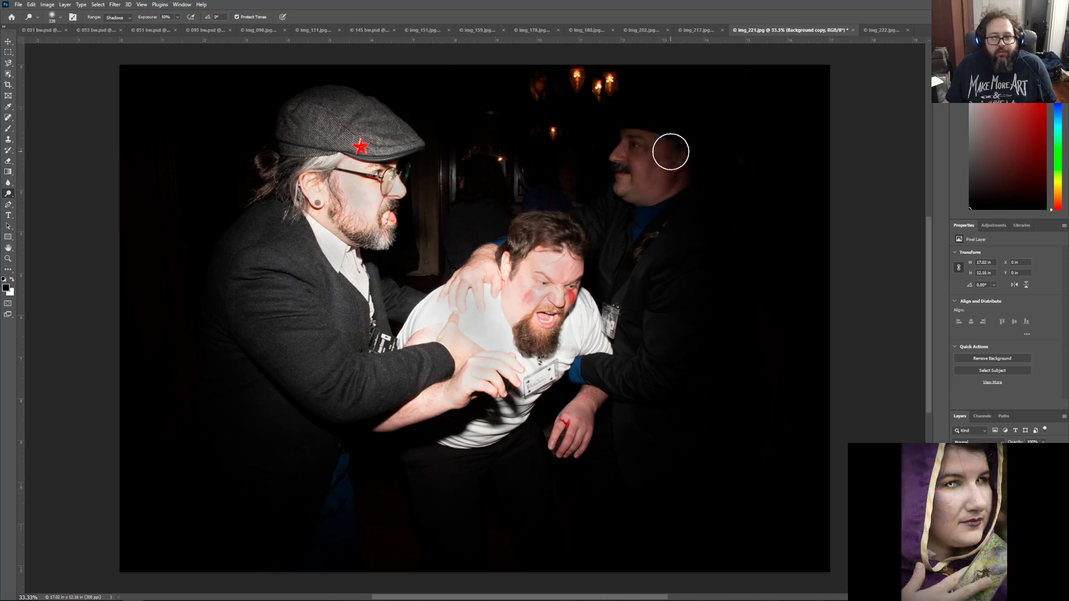
mouse_move(671, 152)
mouse_down()
mouse_move(670, 185)
mouse_move(631, 136)
mouse_move(632, 115)
mouse_move(677, 125)
mouse_move(680, 163)
mouse_move(647, 196)
mouse_move(683, 189)
mouse_move(683, 167)
mouse_move(638, 136)
mouse_move(621, 182)
mouse_move(646, 195)
mouse_move(681, 187)
mouse_move(658, 130)
mouse_move(692, 156)
mouse_move(696, 175)
mouse_move(676, 141)
mouse_move(638, 137)
mouse_up()
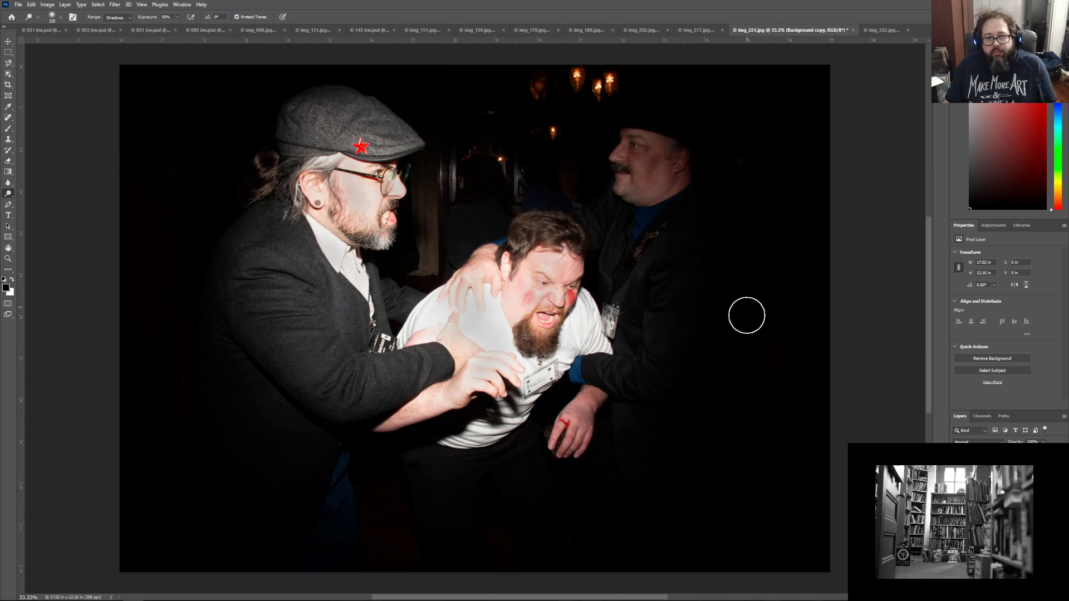
Step: Dodge the shadows on the background man's jacket and the capped man's coat, and compare the photo with the Curves layer hidden and shown
mouse_move(672, 214)
mouse_down()
mouse_move(620, 280)
mouse_move(648, 333)
mouse_move(672, 285)
mouse_move(668, 343)
mouse_move(663, 366)
mouse_move(629, 383)
mouse_up()
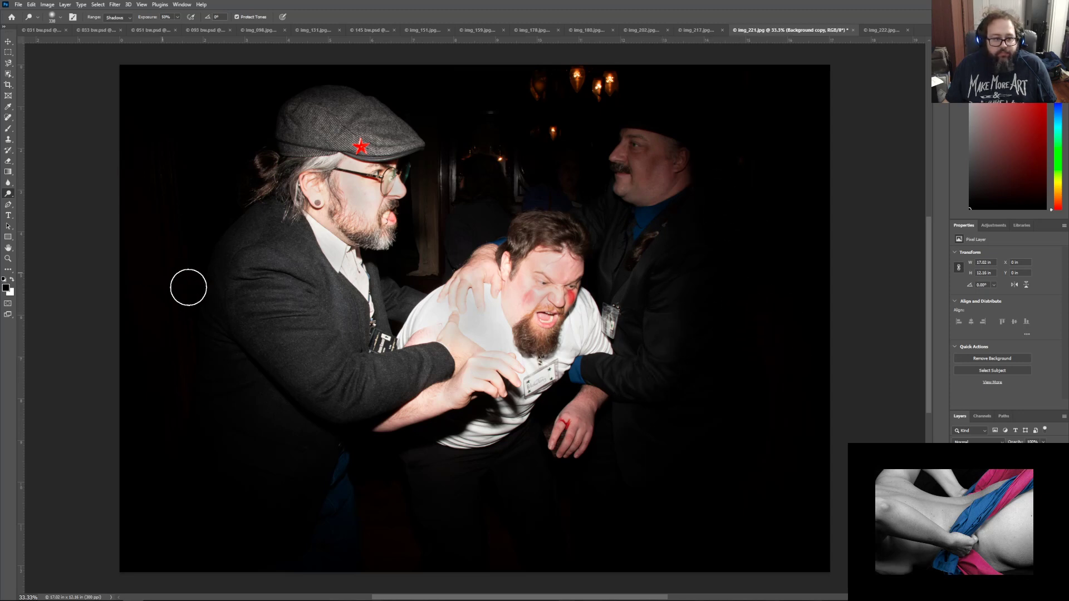
mouse_move(236, 336)
mouse_down()
mouse_move(244, 383)
mouse_move(288, 431)
mouse_move(336, 460)
mouse_up()
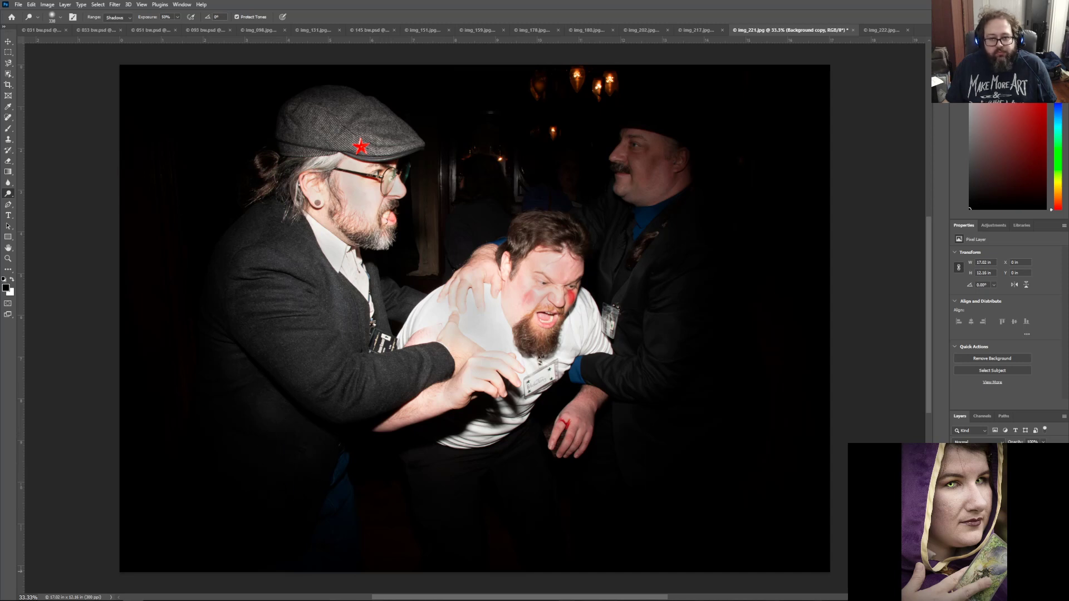
click(957, 467)
click(957, 467)
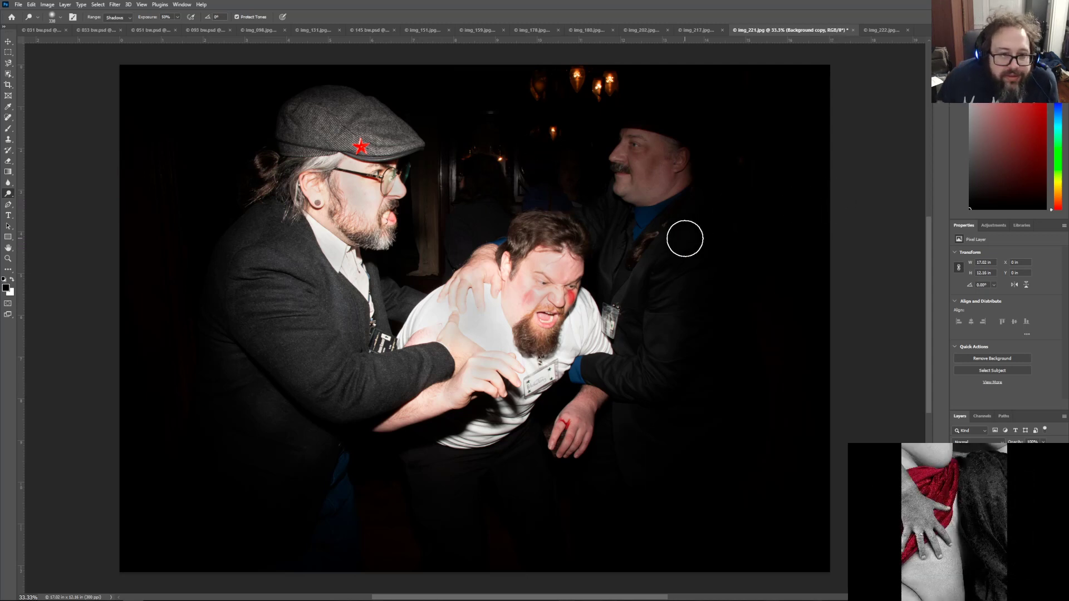
Step: Examine the dark background between the men up close, and compare the whole photo with the Curves layer hidden and shown
click(8, 259)
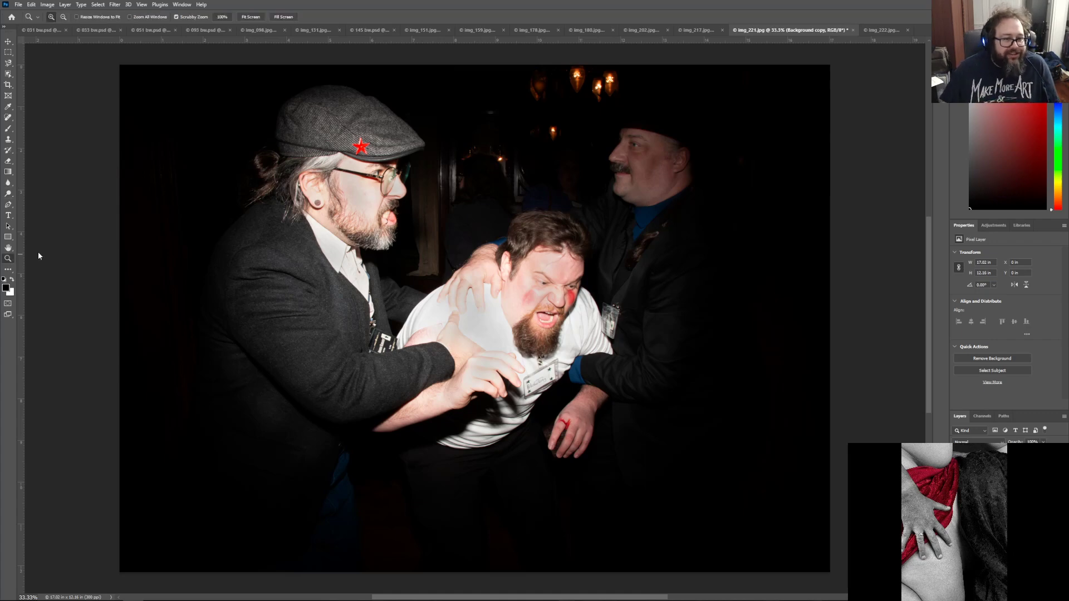
drag(444, 165, 496, 189)
click(495, 189)
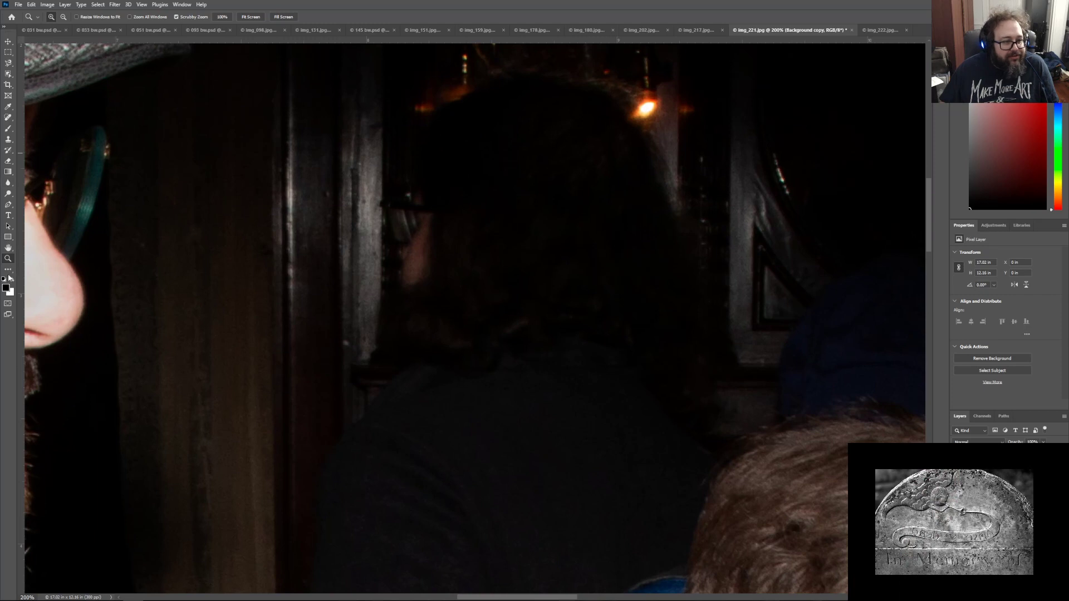
click(252, 17)
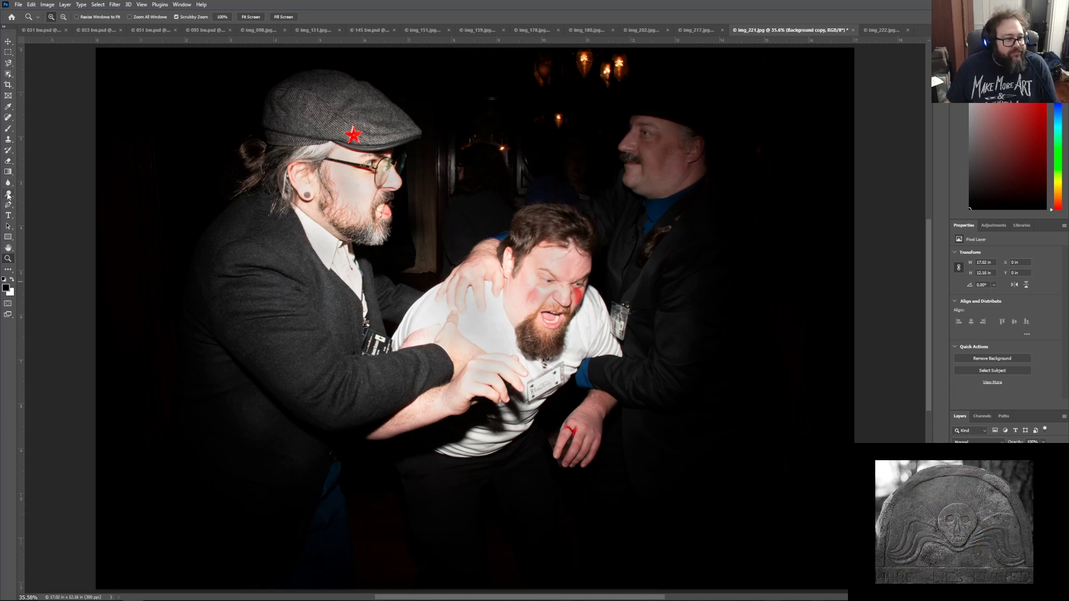
click(8, 183)
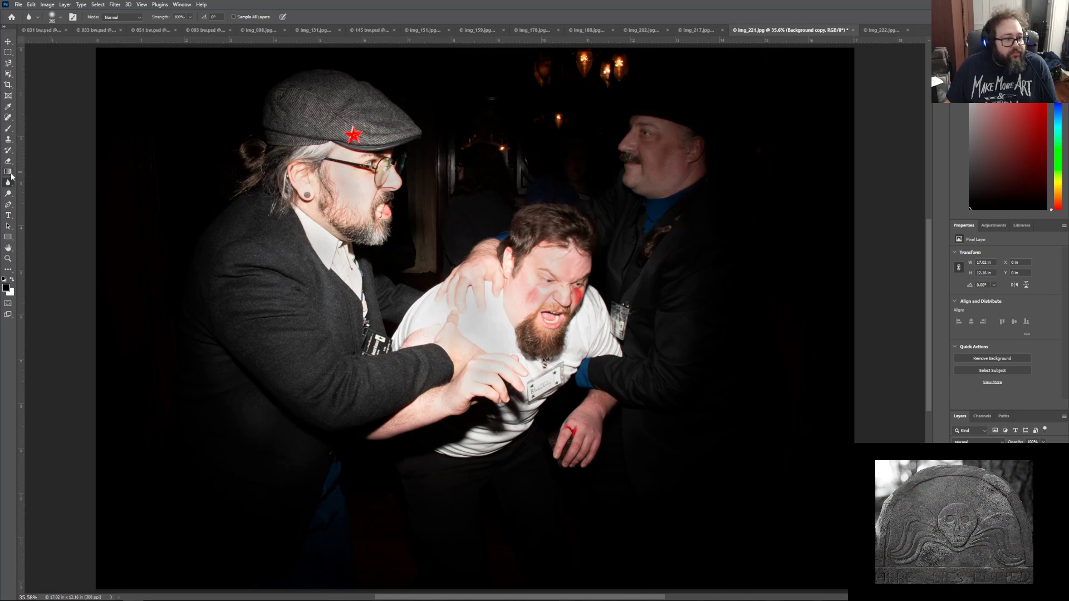
click(8, 193)
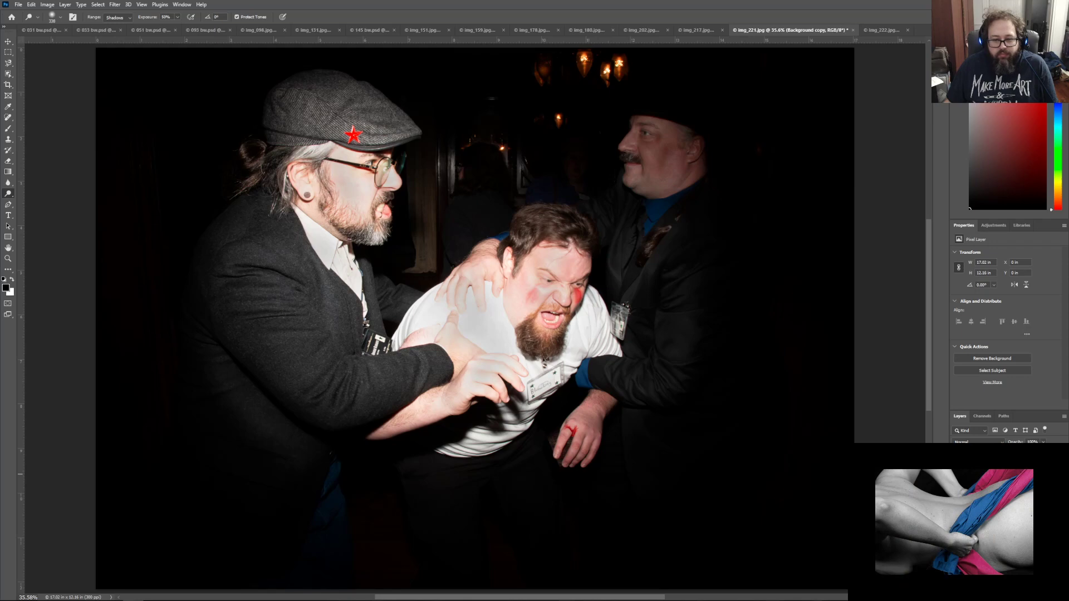
click(957, 468)
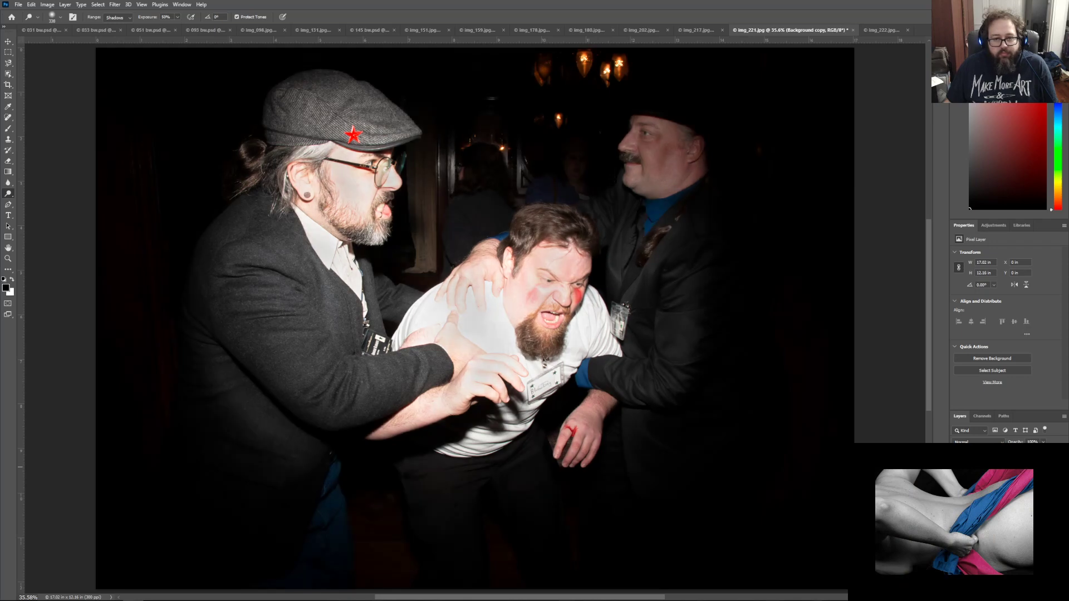
click(957, 468)
click(958, 468)
click(957, 467)
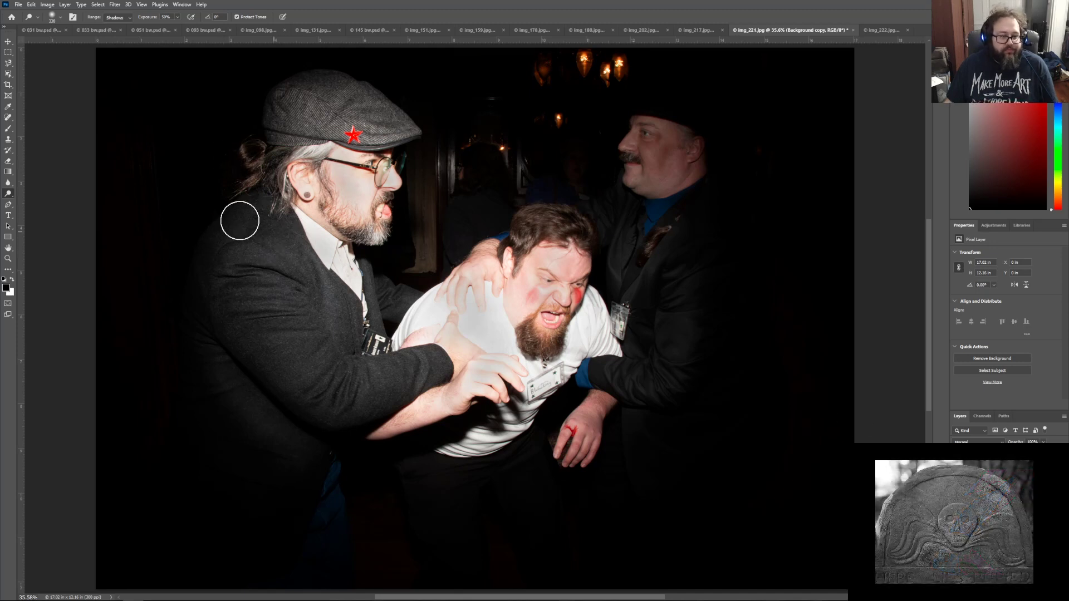
Step: Darken the capped man's face and the hands at the central man's chest with the Burn tool in Highlights at 14% exposure
right_click(10, 199)
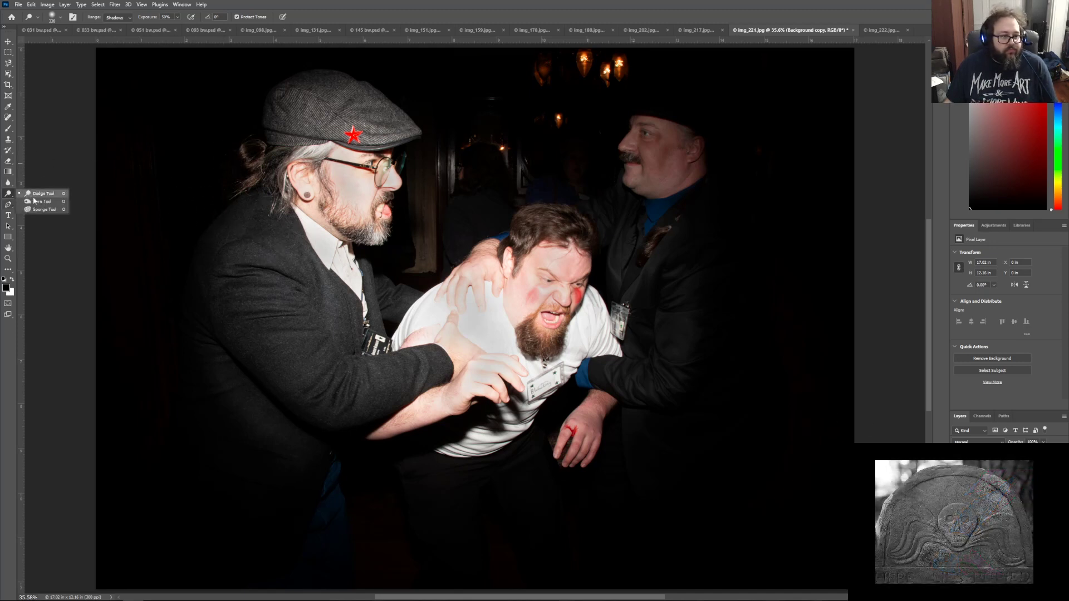
click(34, 201)
mouse_move(366, 204)
mouse_down()
mouse_move(361, 180)
mouse_move(336, 159)
mouse_move(350, 188)
mouse_move(341, 163)
mouse_move(360, 187)
mouse_move(357, 210)
mouse_move(333, 163)
mouse_move(364, 221)
mouse_move(361, 169)
mouse_move(370, 238)
mouse_up()
mouse_move(395, 187)
mouse_down()
mouse_move(387, 177)
mouse_move(399, 182)
mouse_up()
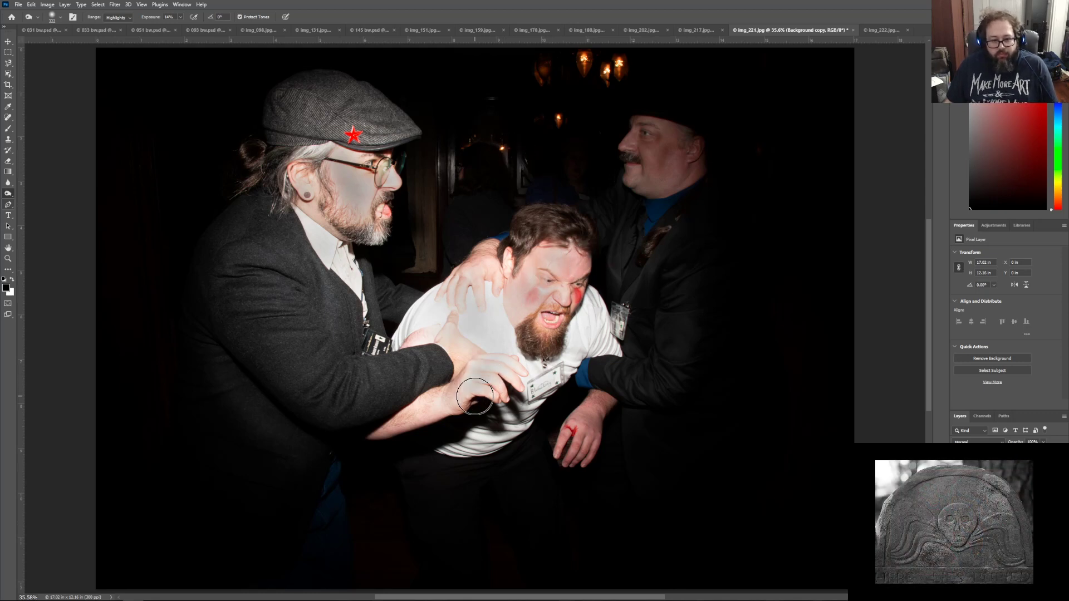
mouse_move(477, 397)
mouse_down()
mouse_move(473, 365)
mouse_move(465, 400)
mouse_move(510, 357)
mouse_move(494, 369)
mouse_move(518, 372)
mouse_move(469, 370)
mouse_move(465, 399)
mouse_move(476, 349)
mouse_move(439, 315)
mouse_move(471, 366)
mouse_move(440, 326)
mouse_move(405, 342)
mouse_up()
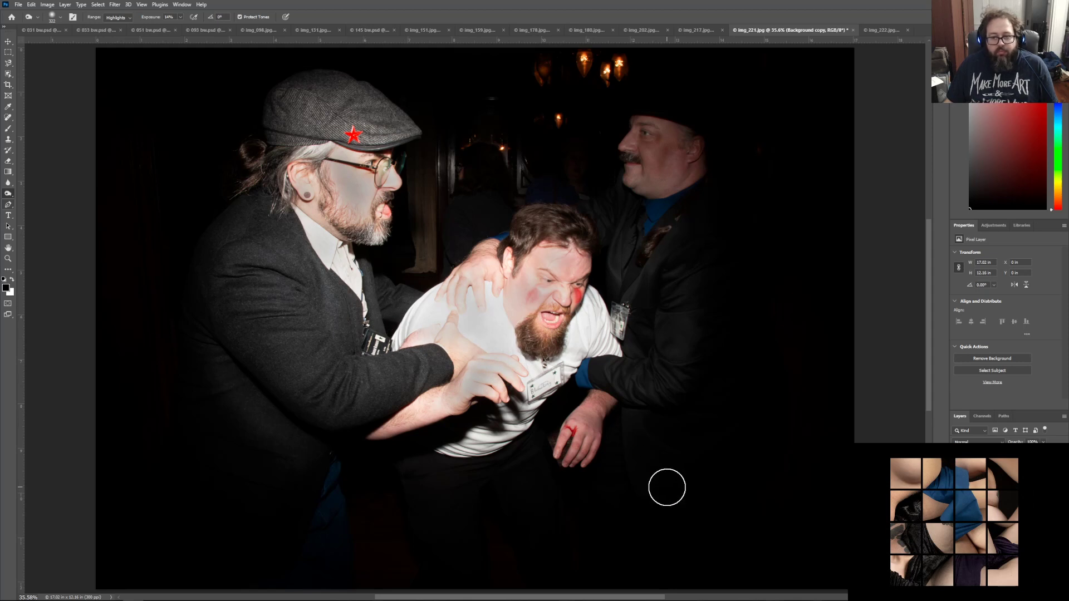
Step: Add a Brightness/Contrast adjustment layer above the Curves layer and set its contrast to 5
click(1002, 470)
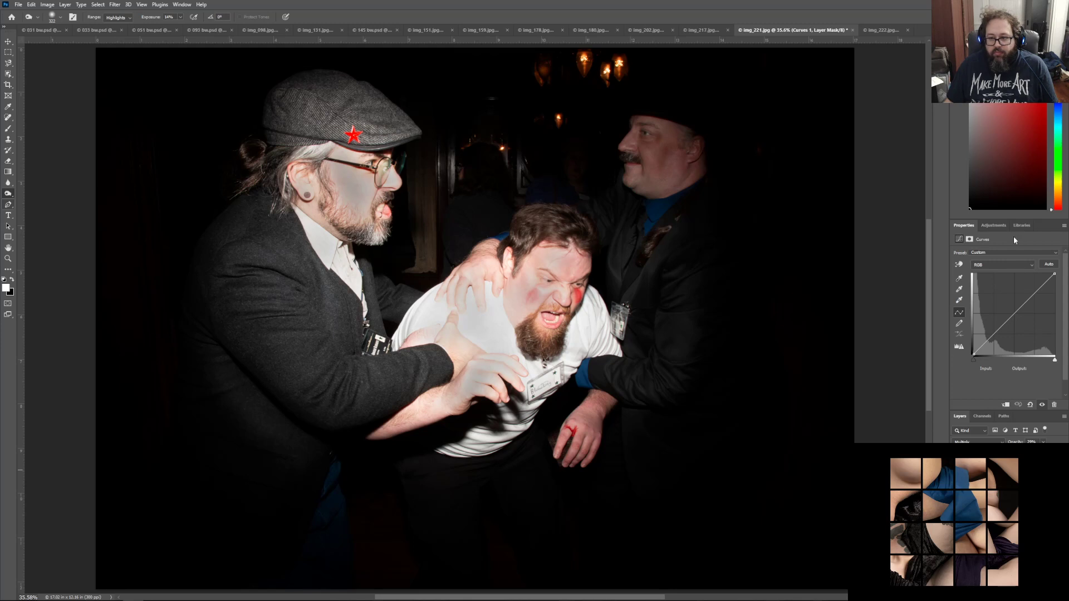
click(1001, 227)
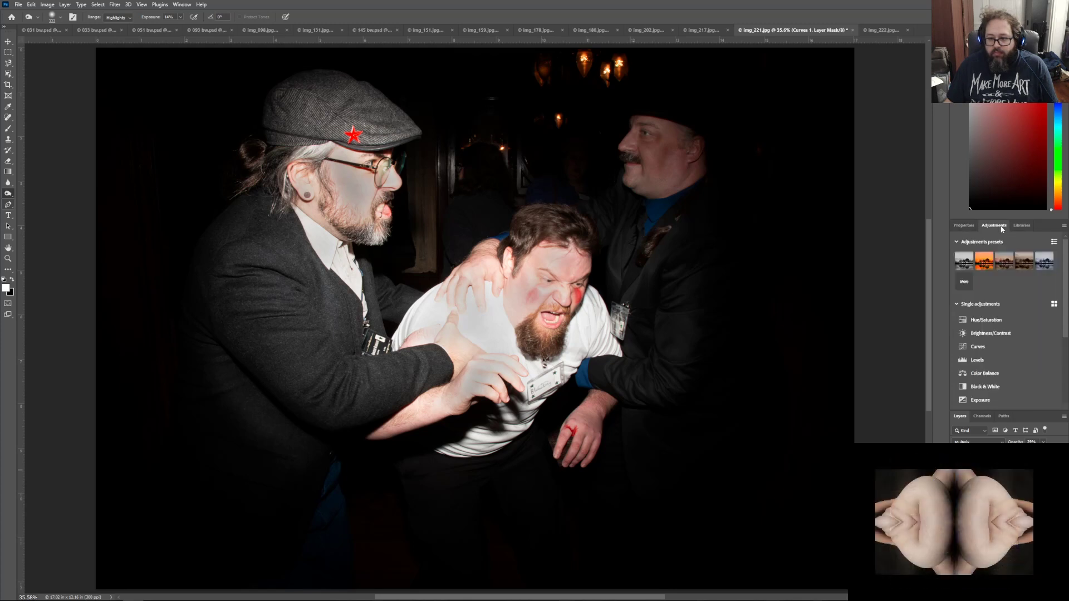
click(1008, 333)
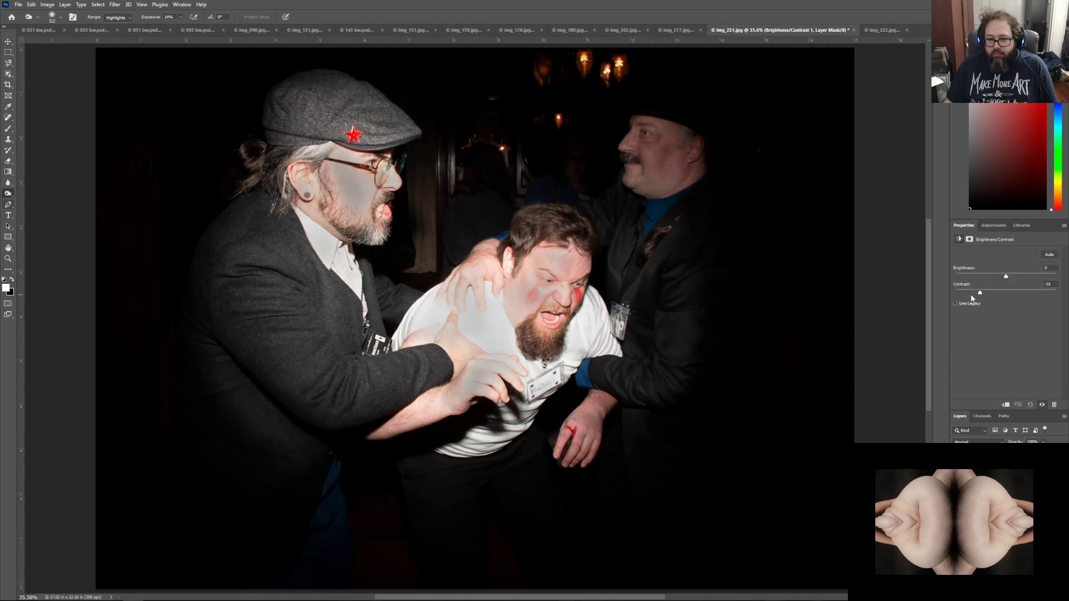
drag(936, 296, 1068, 296)
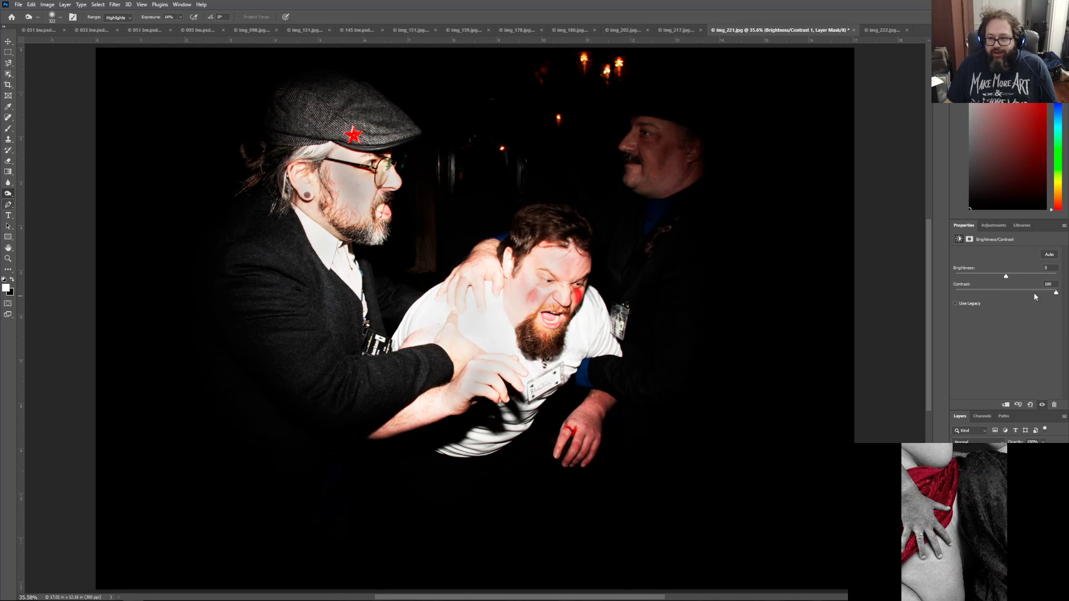
double_click(1048, 284)
text(0)
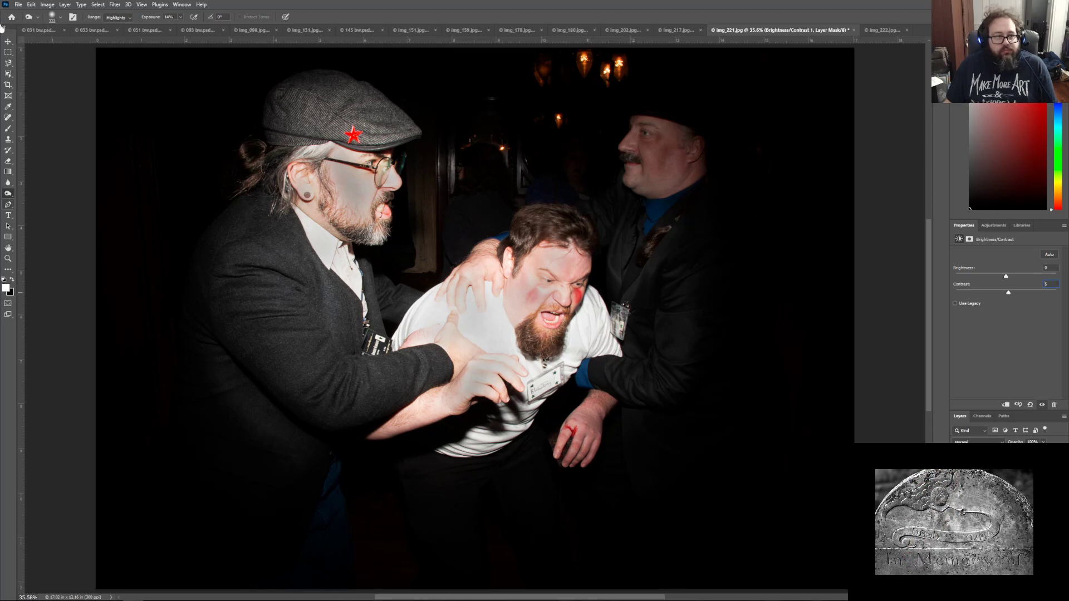
Step: Save the colour version as 221.psd in the JPEG folder in Photoshop format
click(19, 4)
click(34, 102)
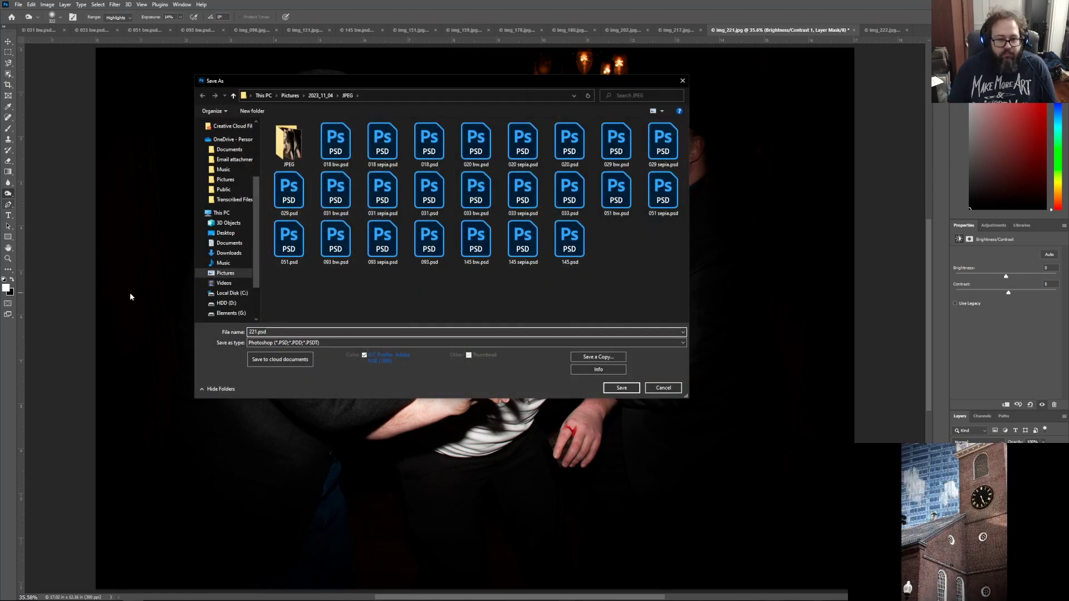
key(Return)
key(Return)
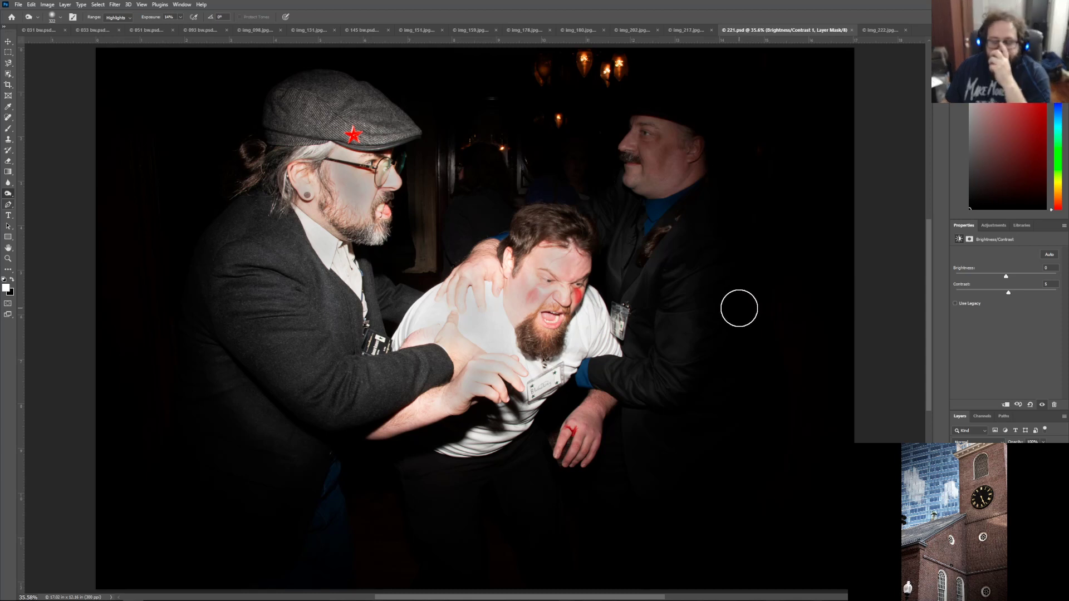
Step: Try the Sepia preset on a new Hue/Saturation adjustment layer and delete that layer
click(1001, 226)
click(1005, 320)
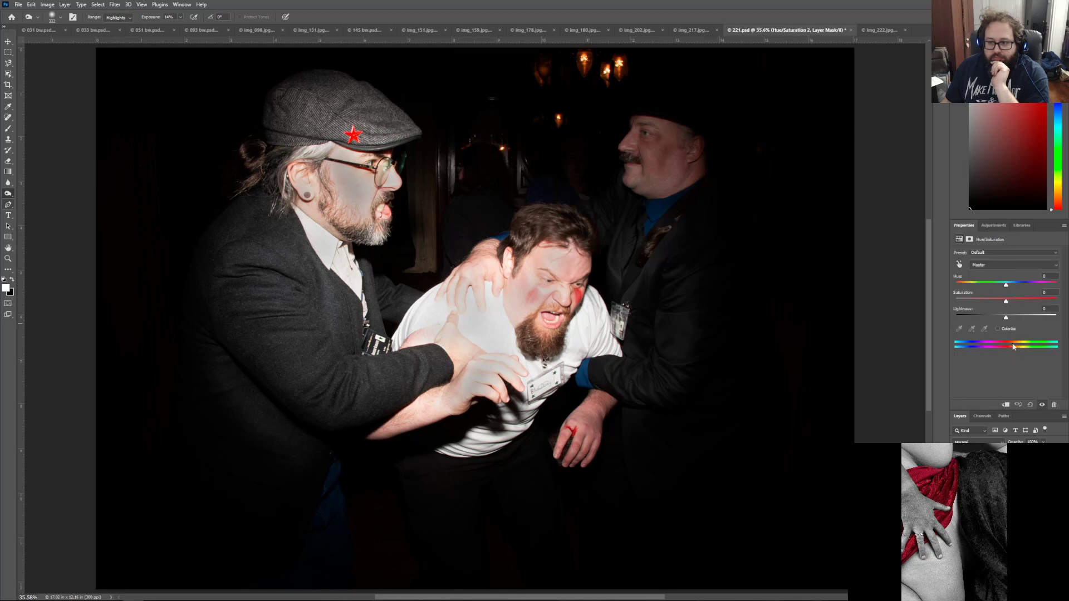
click(996, 265)
click(994, 252)
click(993, 252)
click(998, 307)
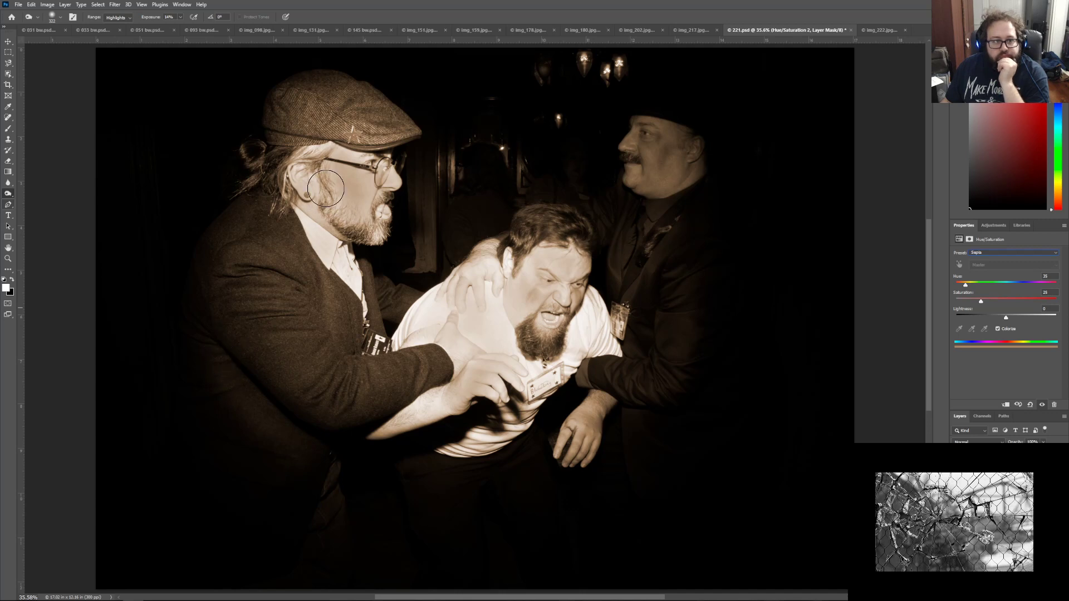
click(996, 253)
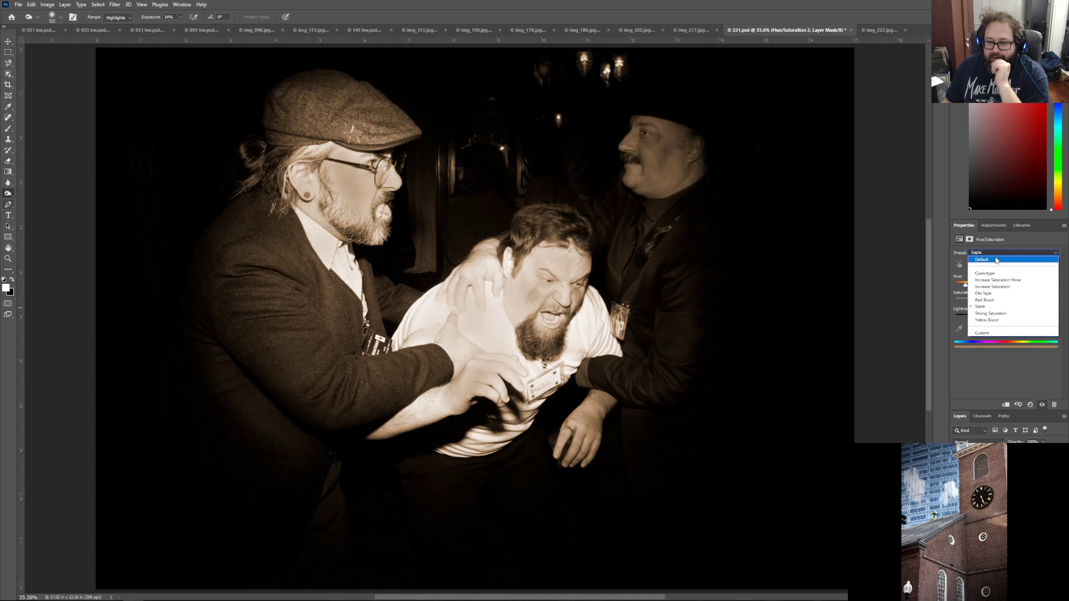
click(994, 474)
key(ctrl+i)
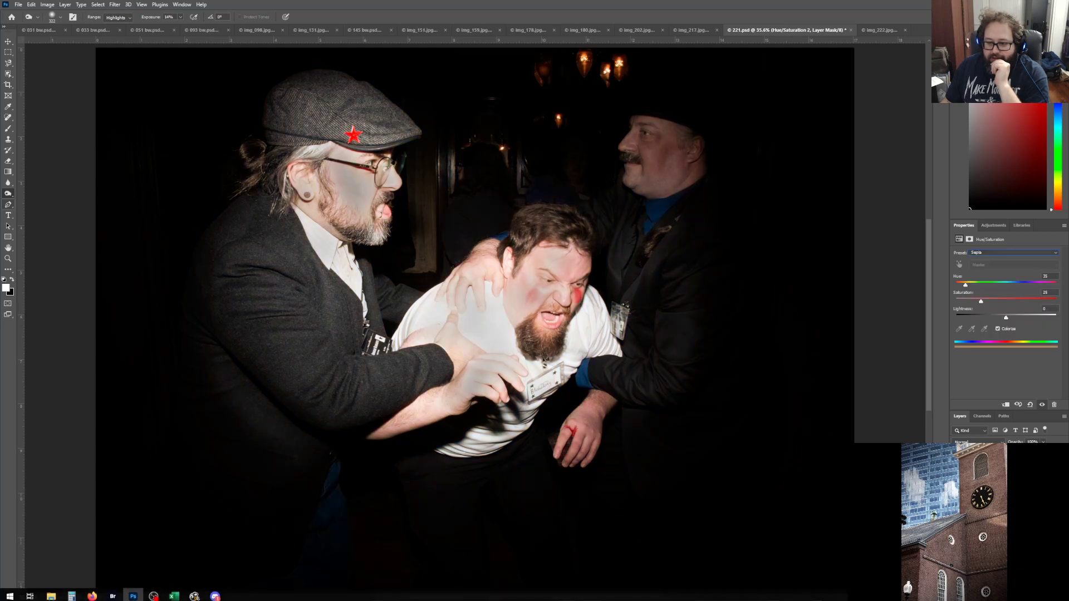
key(Delete)
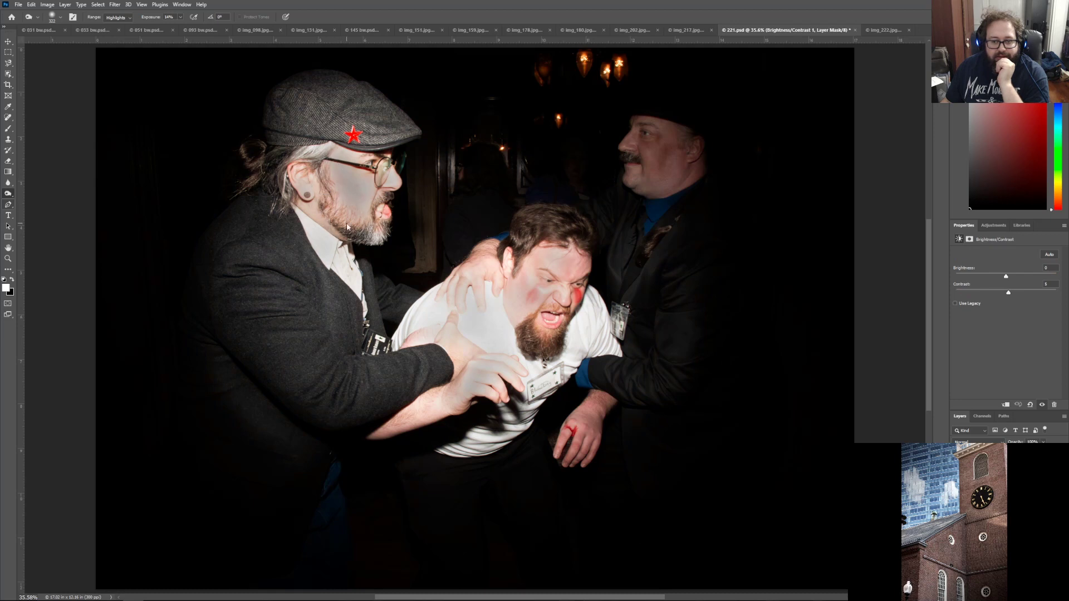
Step: Retouch the capped man's face on the Background copy layer with the Burn tool in Highlights, and set the Dodge tool's range to Midtones
click(1002, 519)
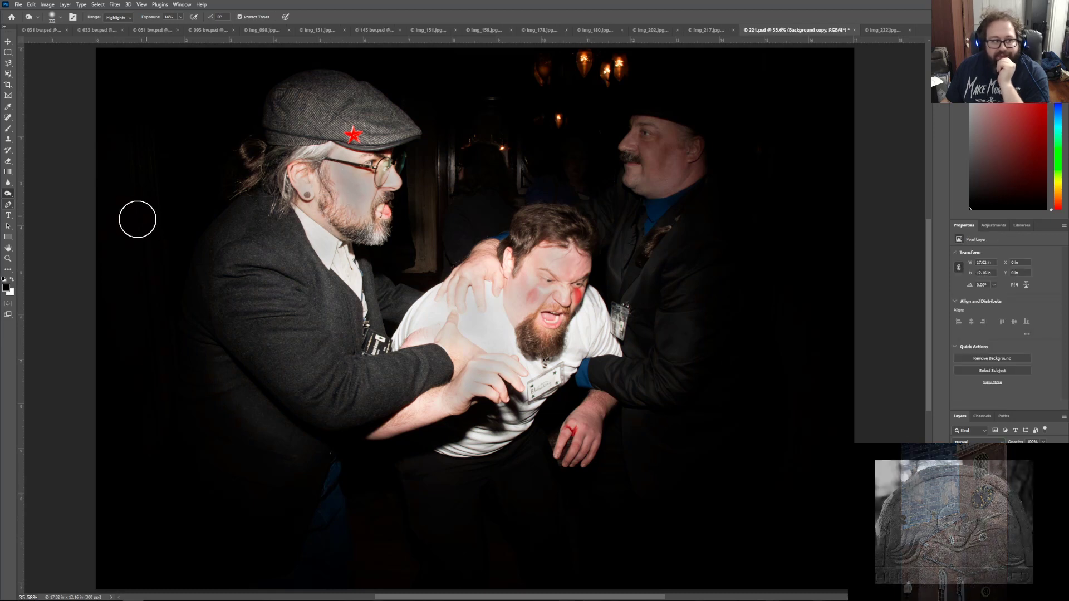
mouse_move(356, 219)
mouse_down()
mouse_move(304, 156)
mouse_move(337, 208)
mouse_move(302, 171)
mouse_move(312, 172)
mouse_up()
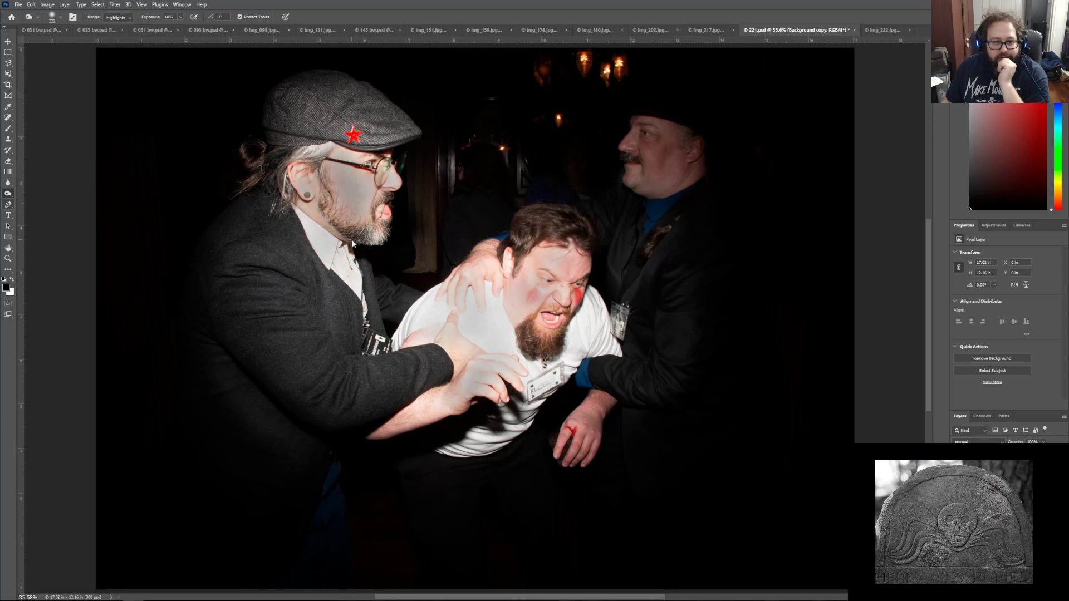
right_click(9, 195)
click(39, 193)
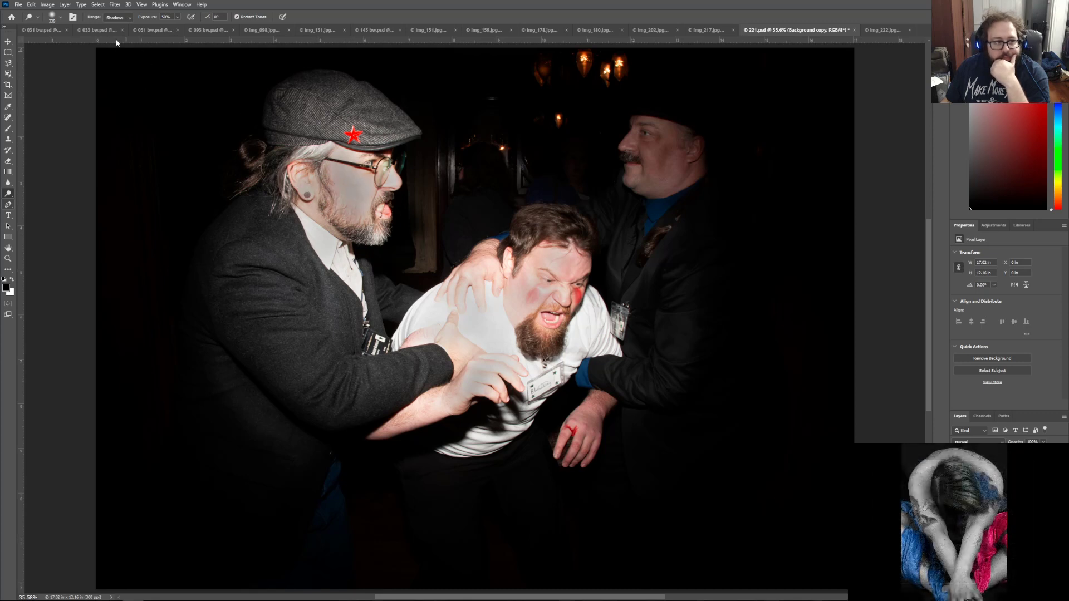
click(126, 17)
click(128, 34)
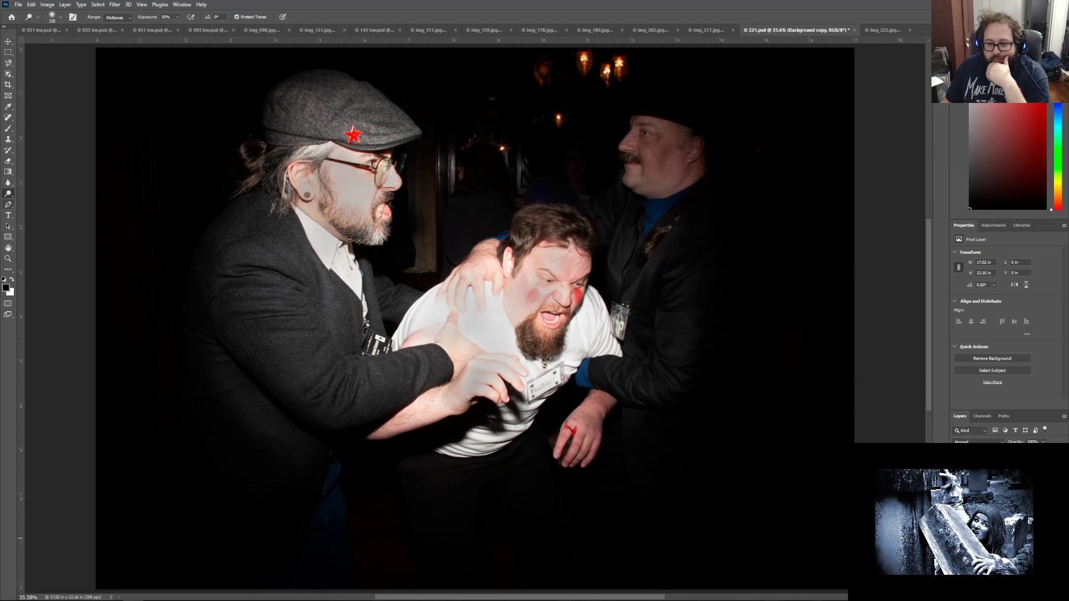
Step: Add a Hue/Saturation adjustment layer above the Brightness/Contrast layer and apply the Sepia preset
click(1007, 471)
click(993, 225)
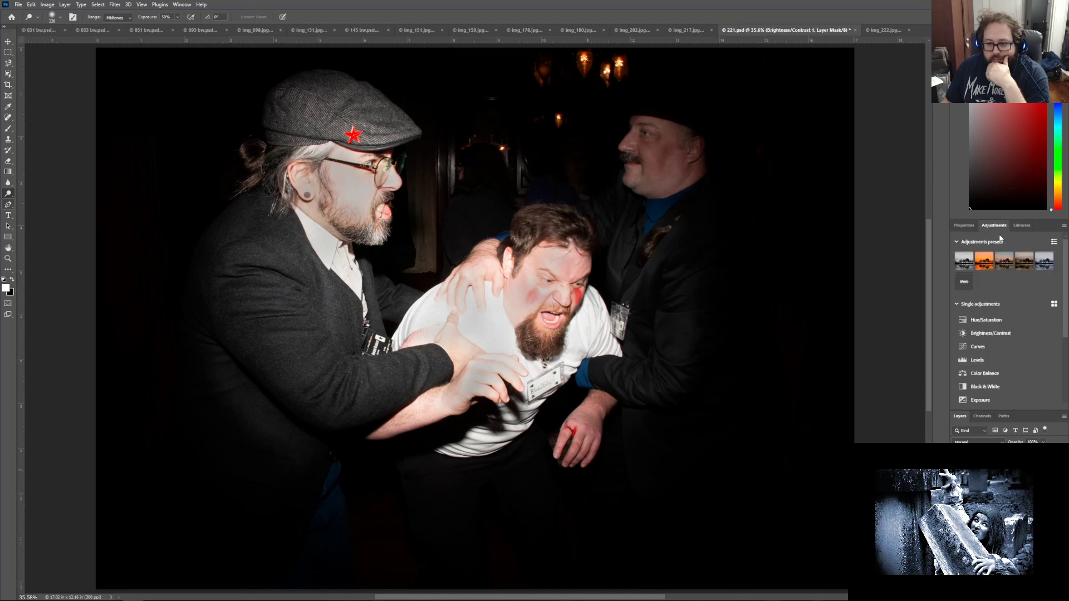
click(986, 251)
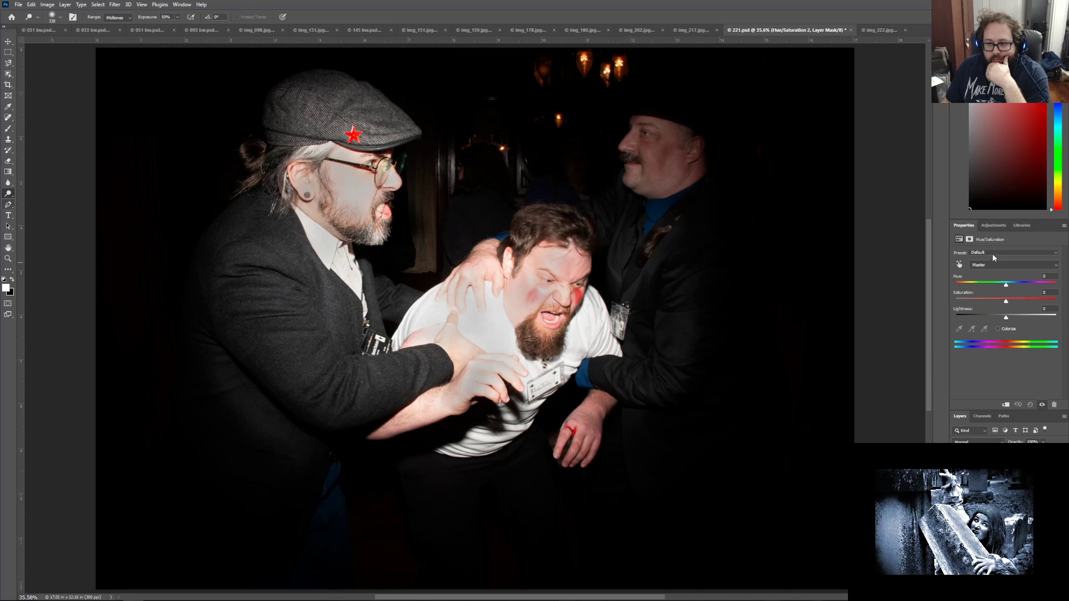
click(992, 253)
click(988, 308)
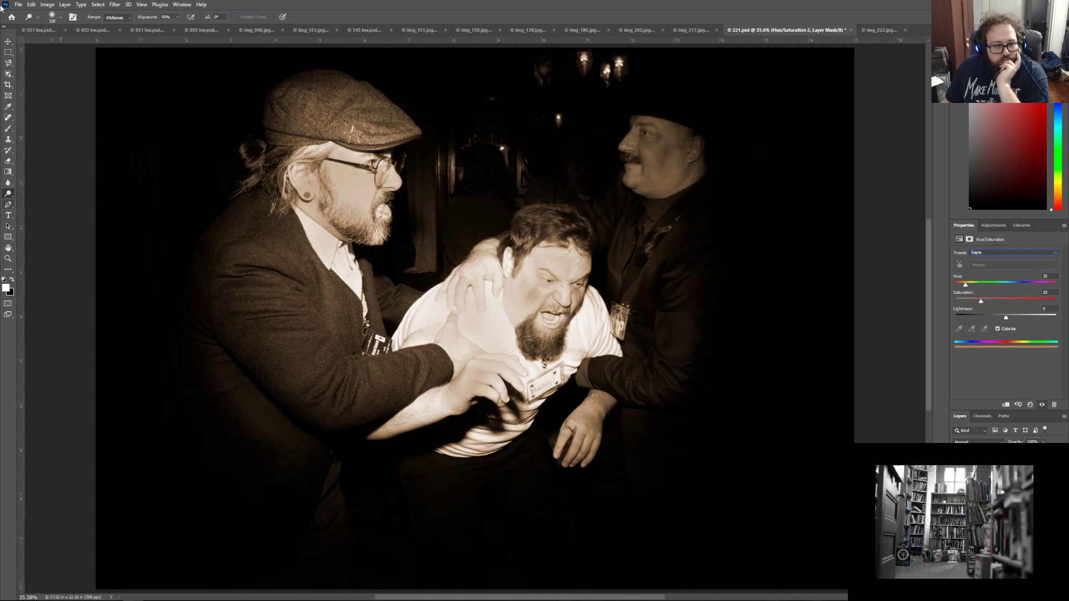
Step: Save the sepia version as 221 sep.psd in the JPEG folder in Photoshop format
click(18, 4)
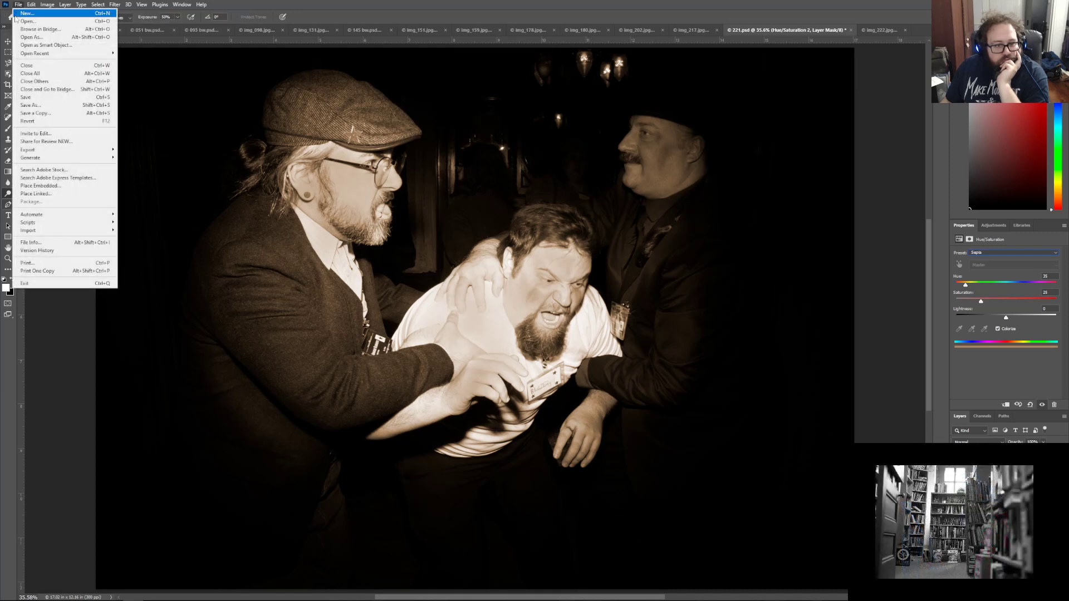
click(34, 106)
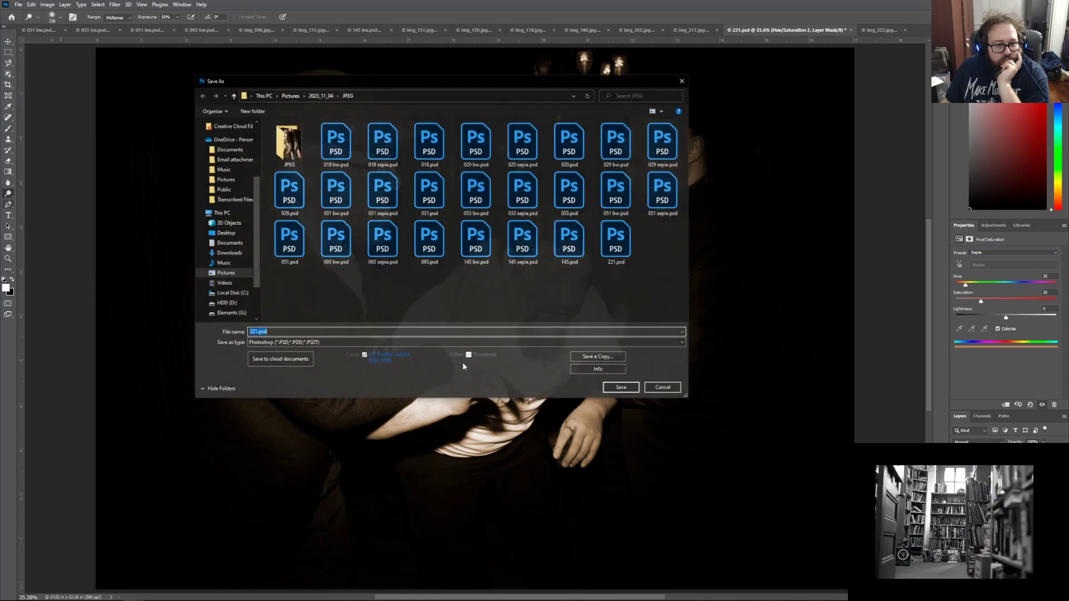
click(257, 332)
text(sep)
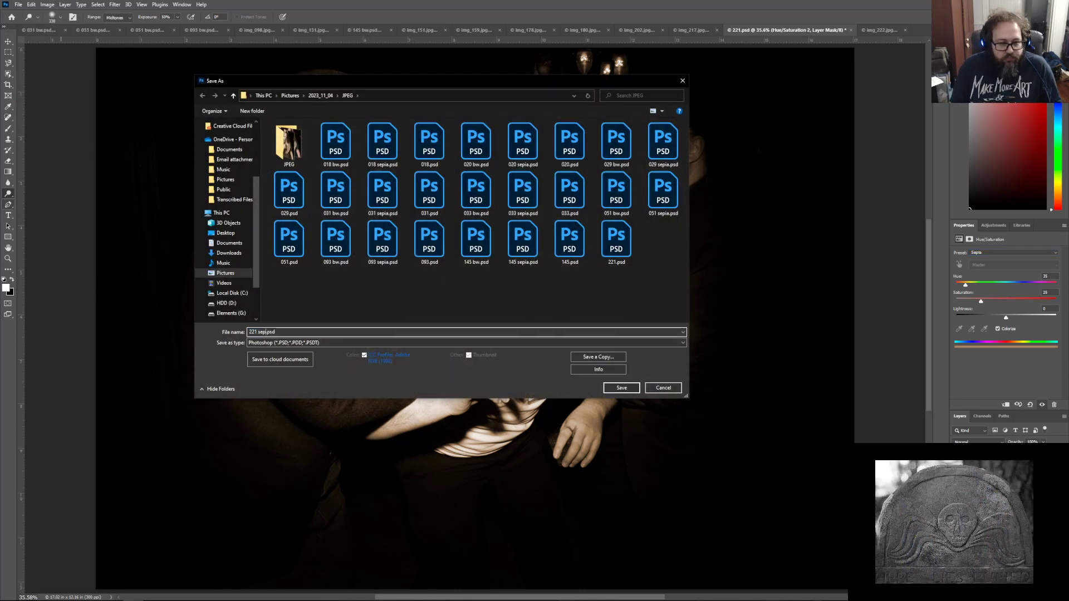
key(Return)
key(Return)
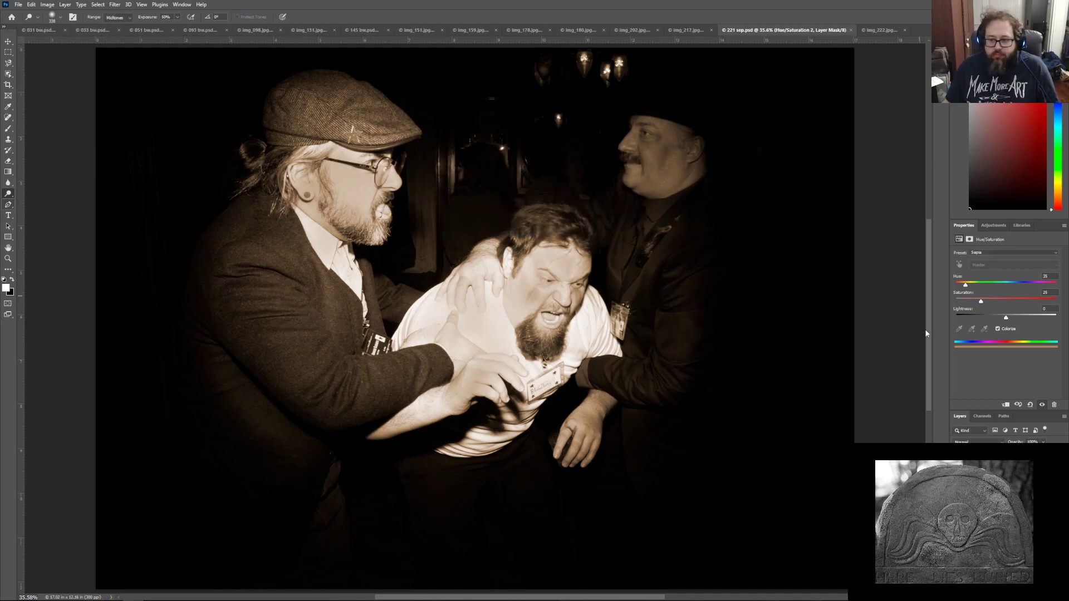
Step: Add a Black & White adjustment layer and try the Maximum Black preset with Reds set to 0
click(997, 227)
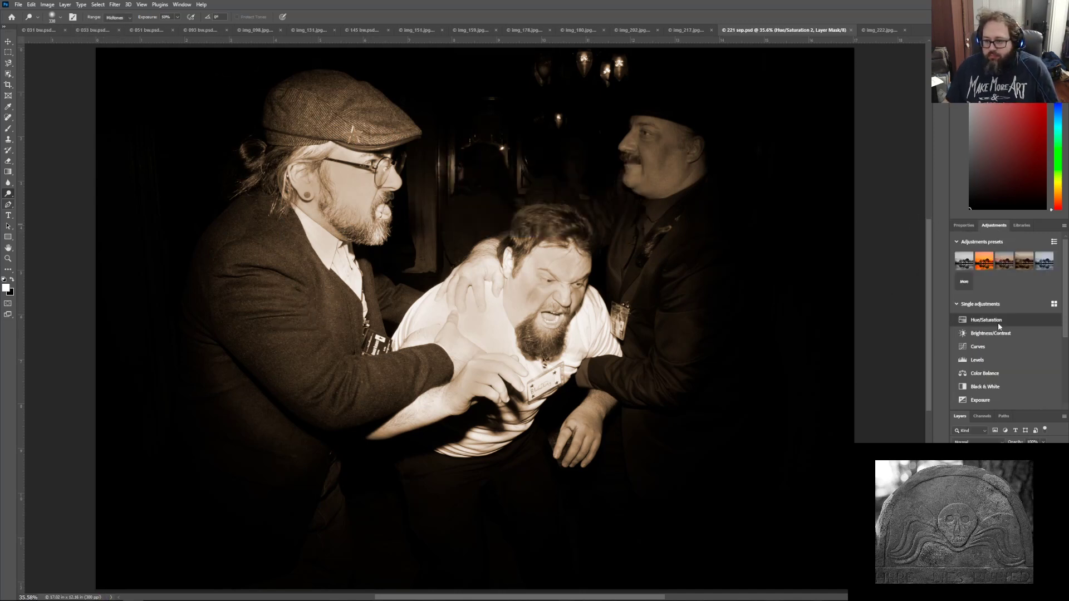
click(1009, 386)
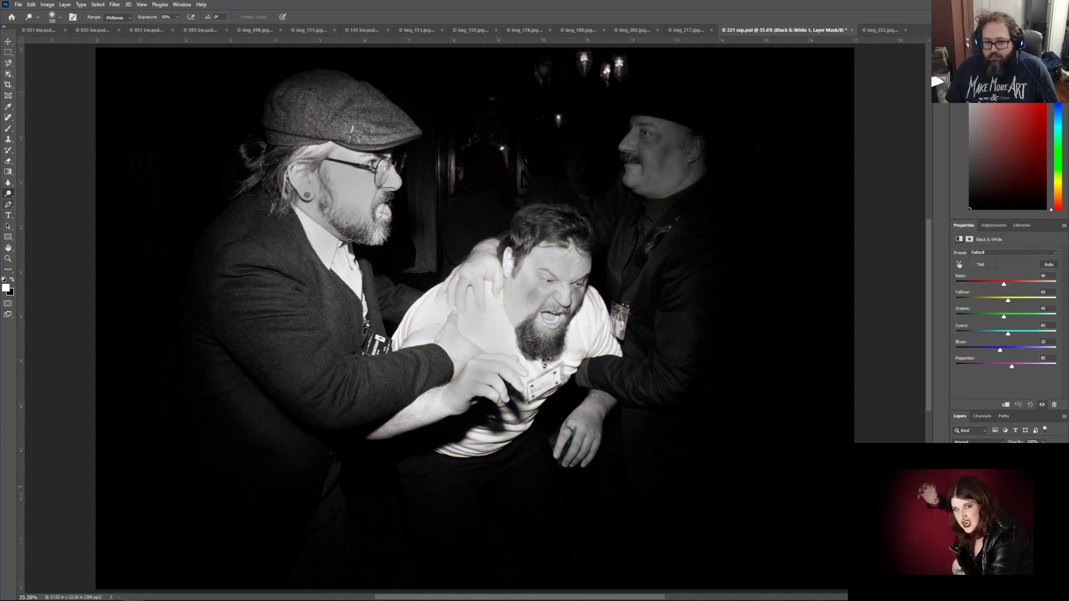
click(1020, 253)
click(1007, 316)
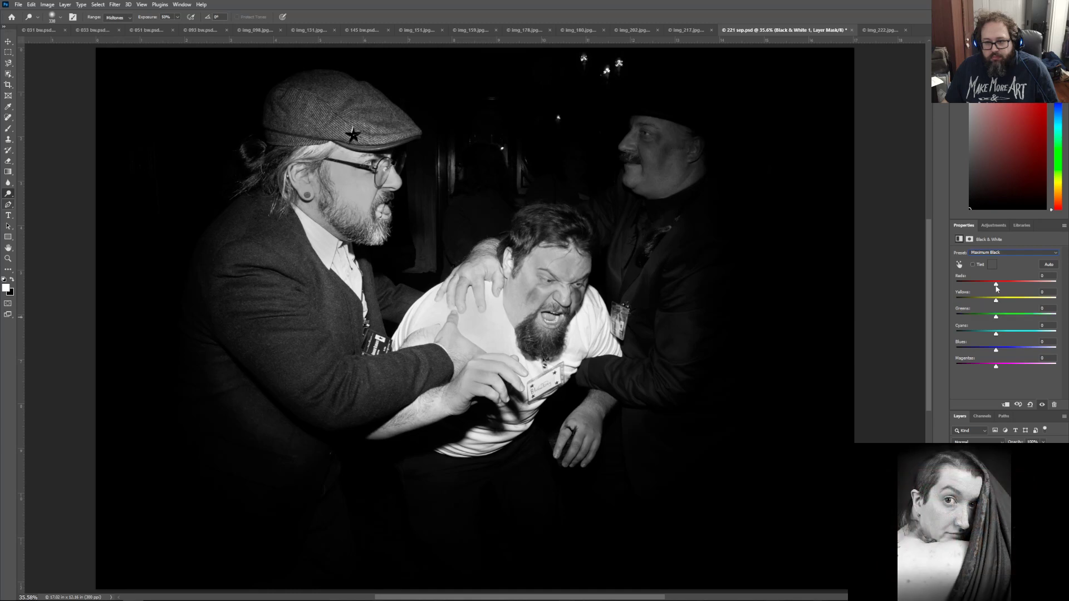
mouse_move(996, 283)
mouse_down()
mouse_move(1018, 284)
mouse_move(964, 284)
mouse_move(996, 287)
mouse_move(1013, 272)
mouse_up()
text(0)
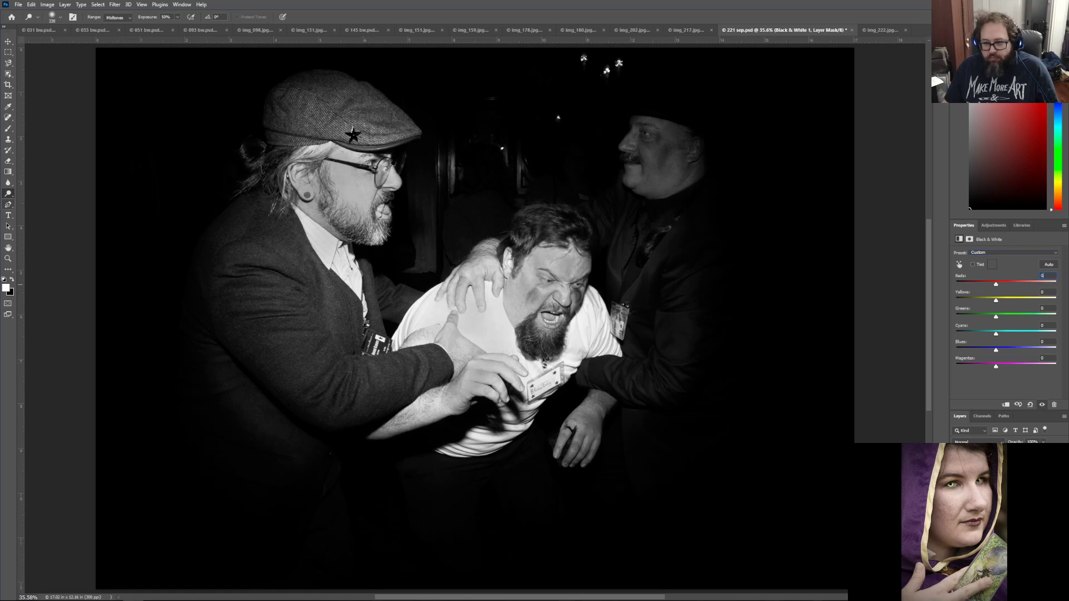
Step: Try the Neutral Density, High Contrast Red Filter and High Contrast Blue Filter presets on the Black & White adjustment
click(1008, 253)
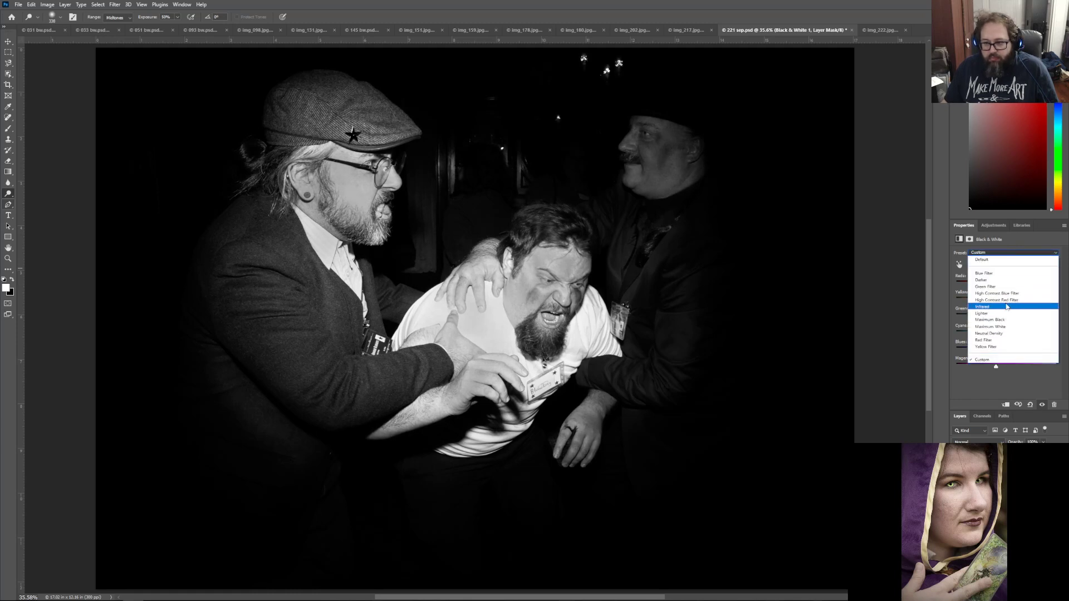
click(1007, 333)
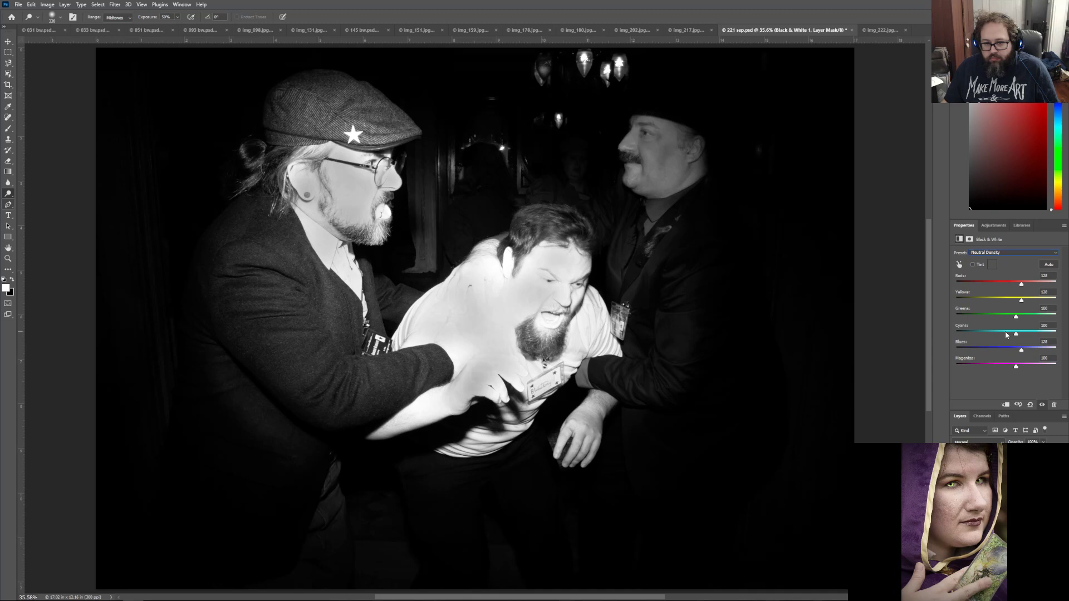
click(1011, 253)
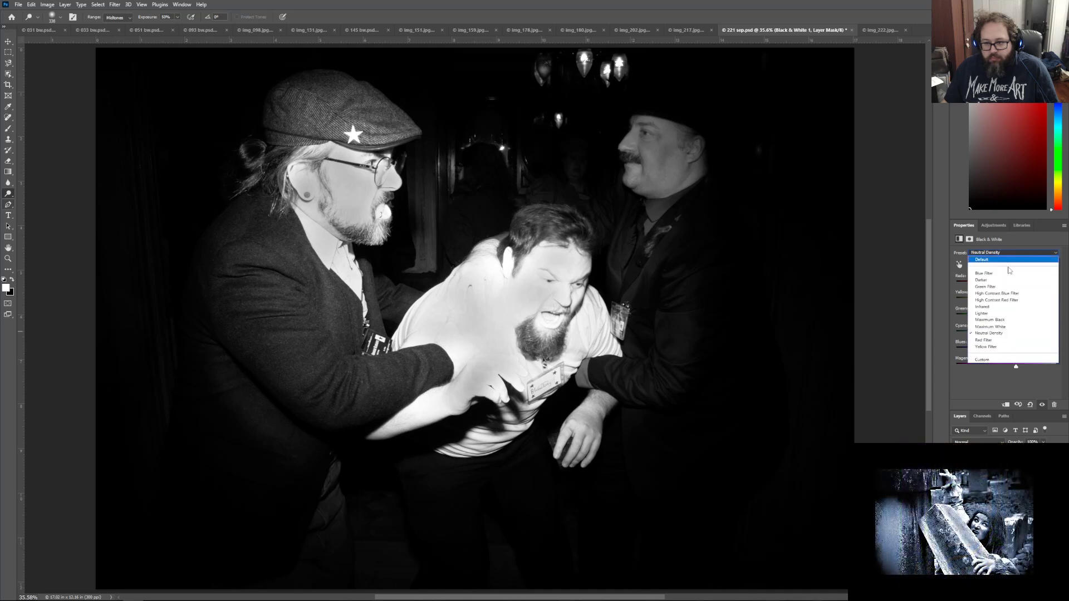
click(996, 300)
click(1010, 253)
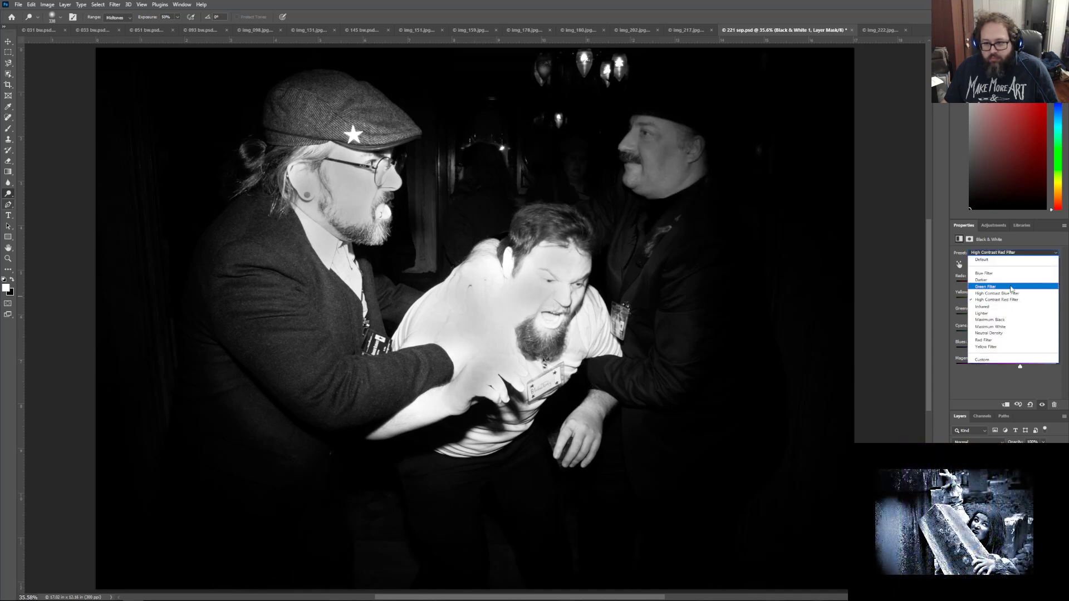
click(1011, 296)
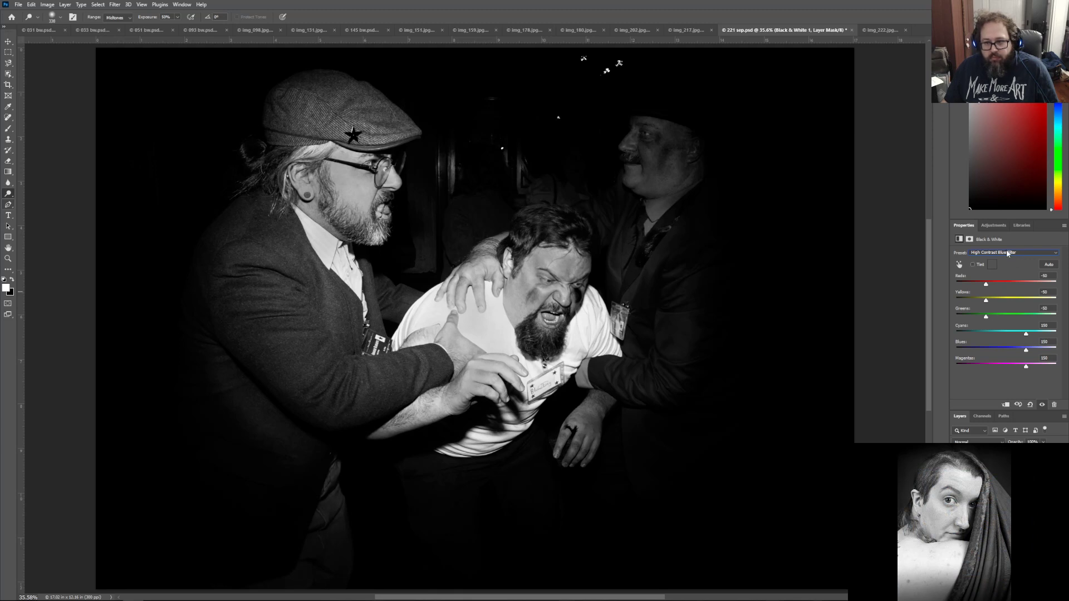
Step: Compare the Blue Filter and Red Filter presets on the Black & White adjustment and apply Blue Filter
click(1007, 251)
click(997, 273)
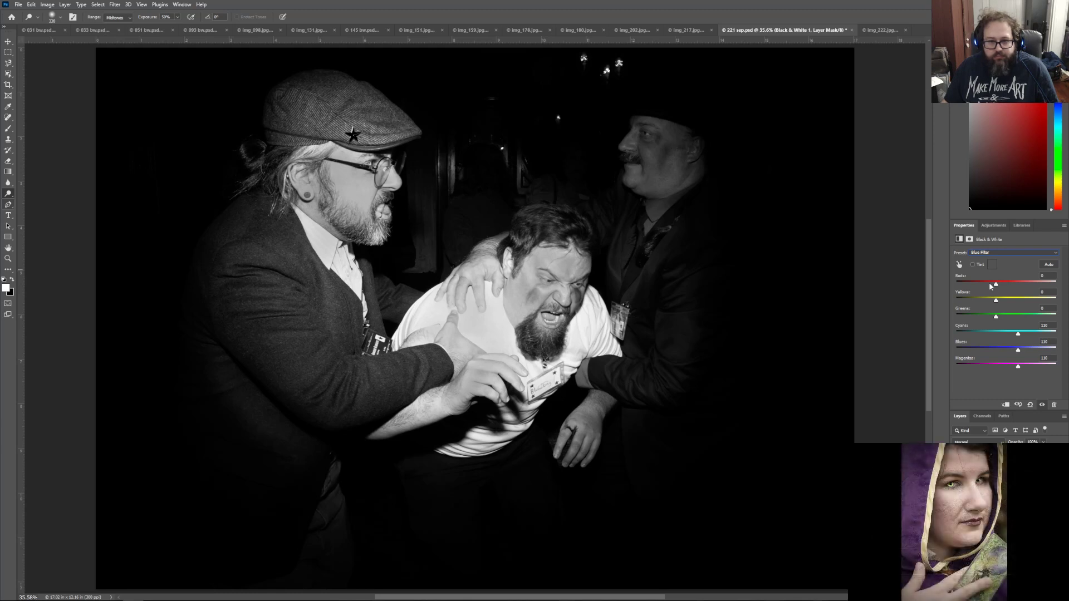
click(1013, 252)
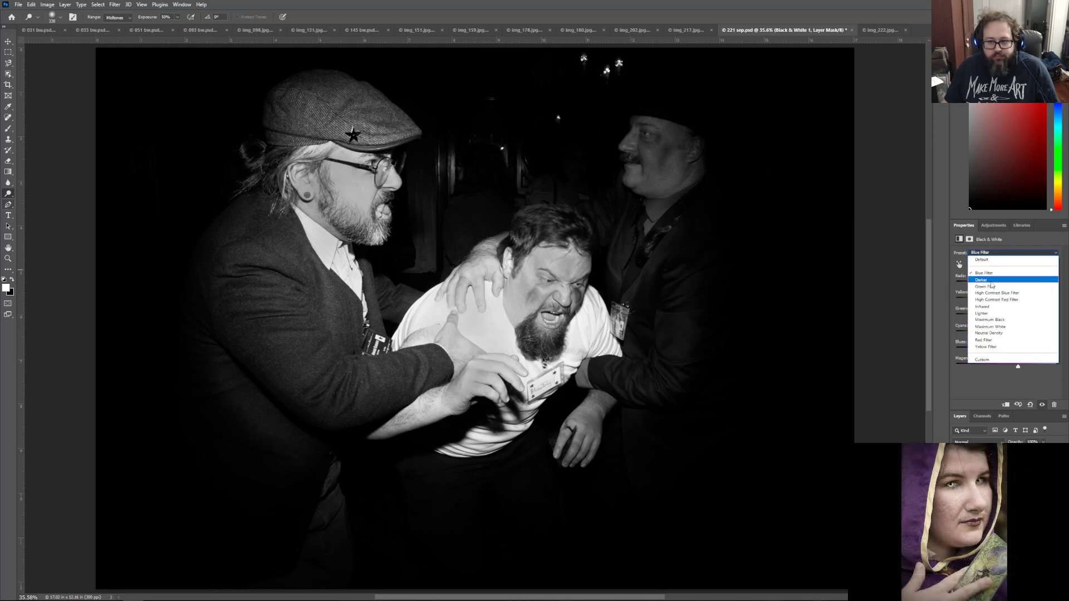
click(1009, 341)
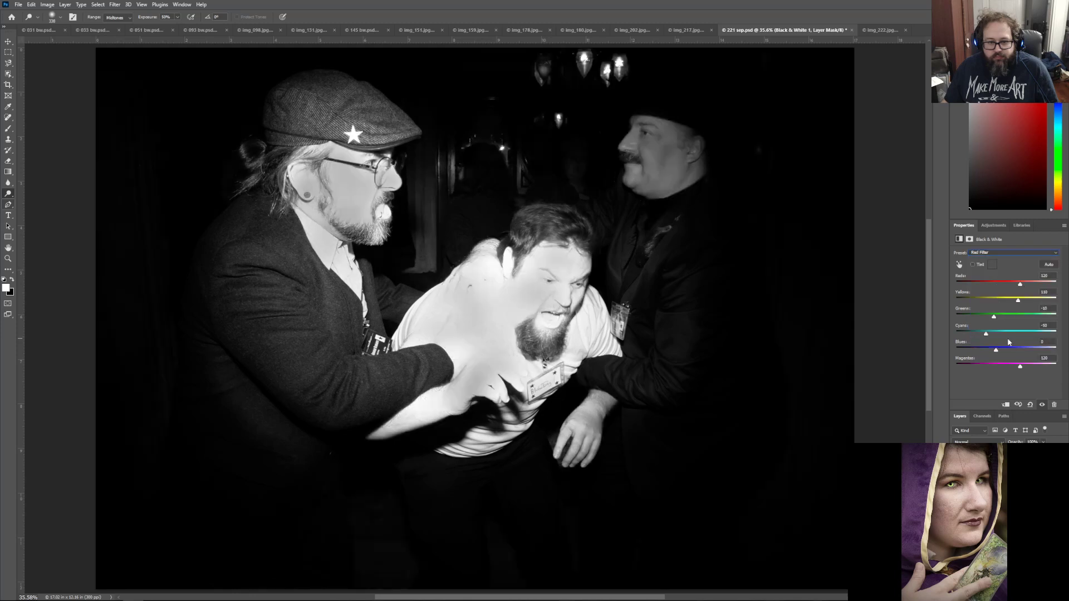
click(990, 254)
click(992, 276)
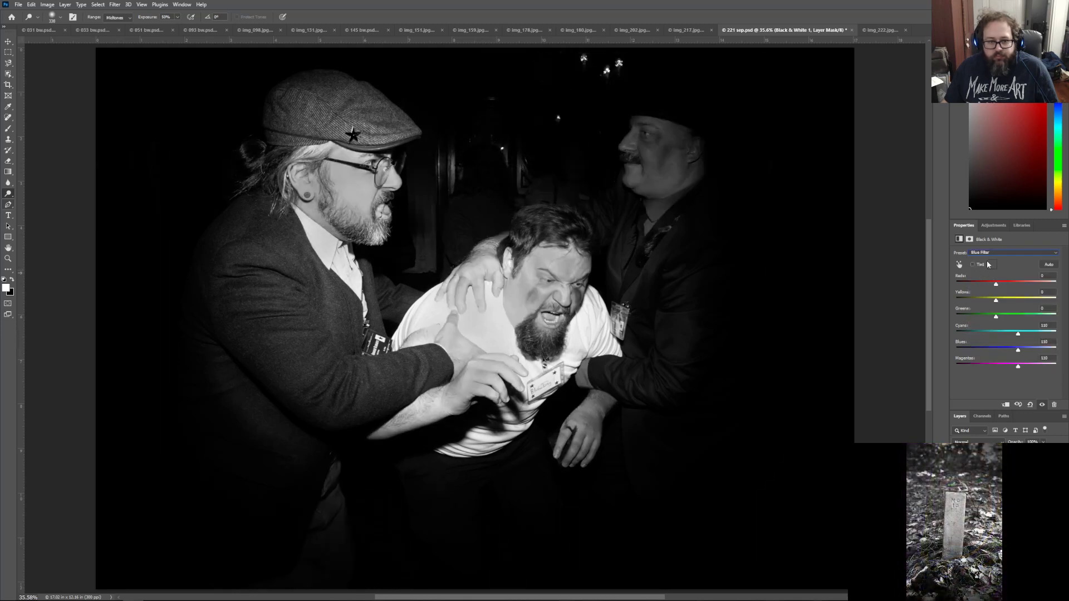
Step: Save the black-and-white version as 221 bw.psd in the JPEG folder with Maximize Compatibility on
click(18, 5)
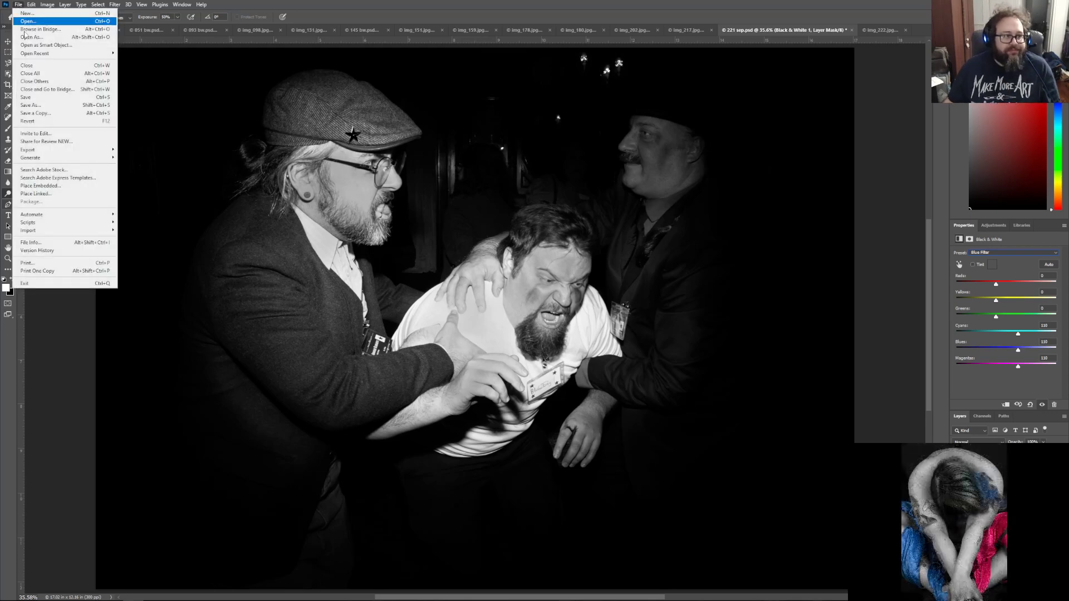
click(45, 106)
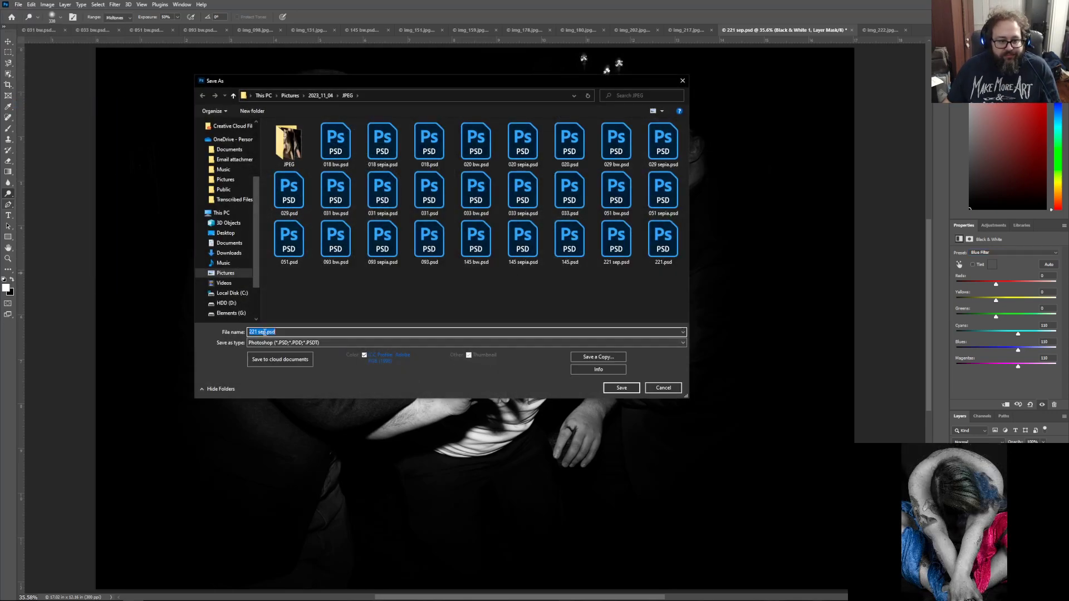
click(265, 332)
key(BackSpace)
key(BackSpace)
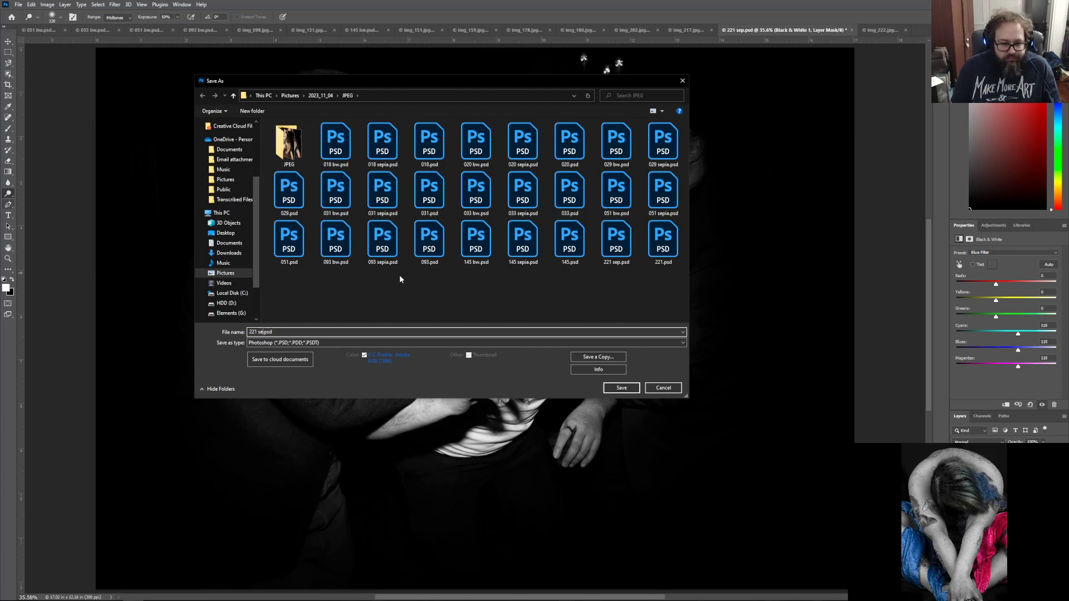
key(BackSpace)
text(bw)
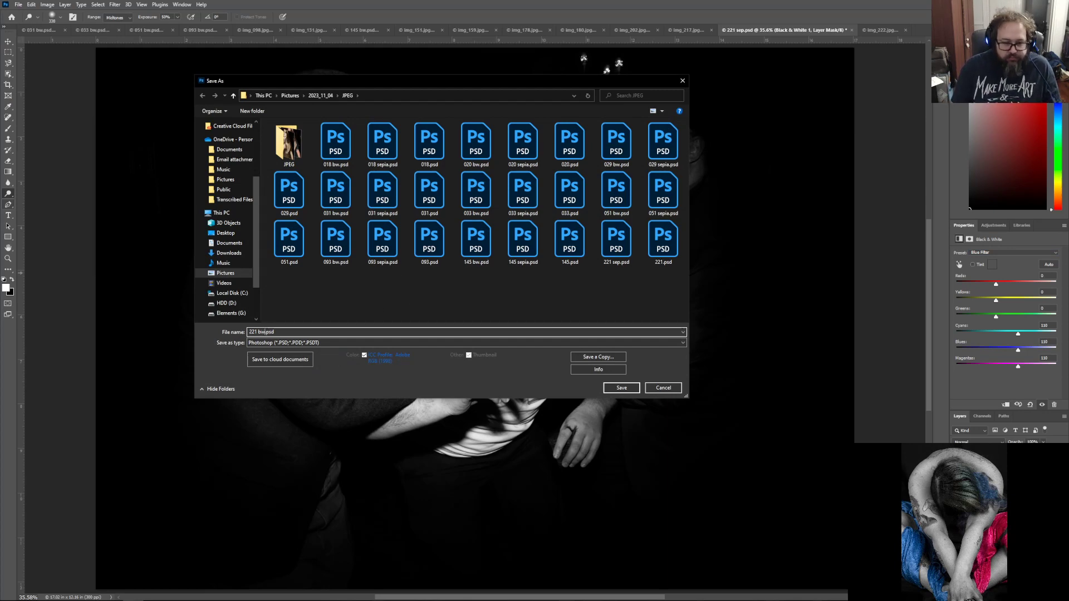
key(Return)
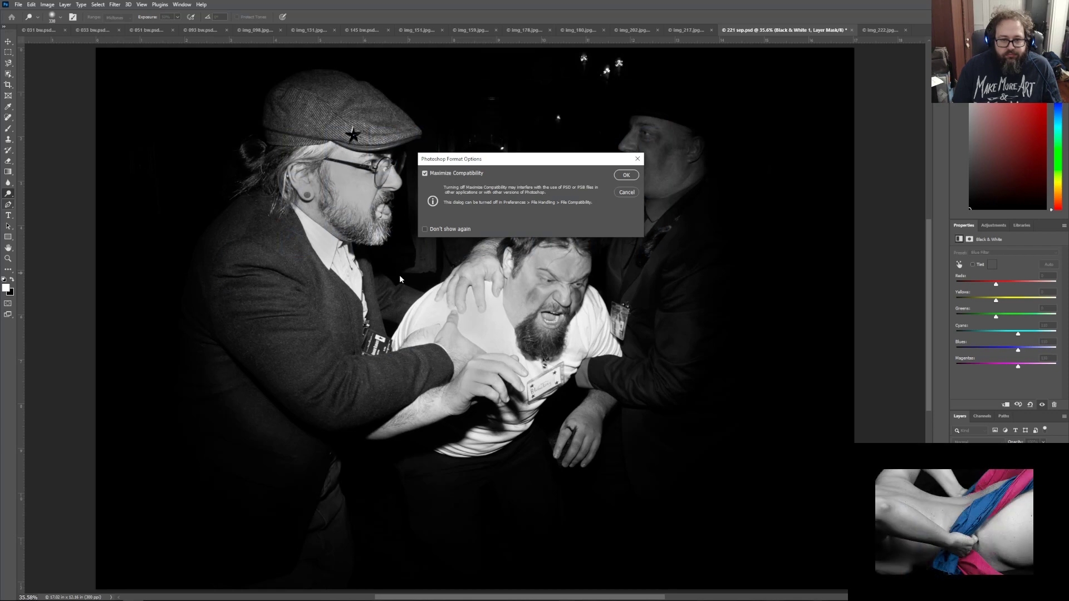
key(Return)
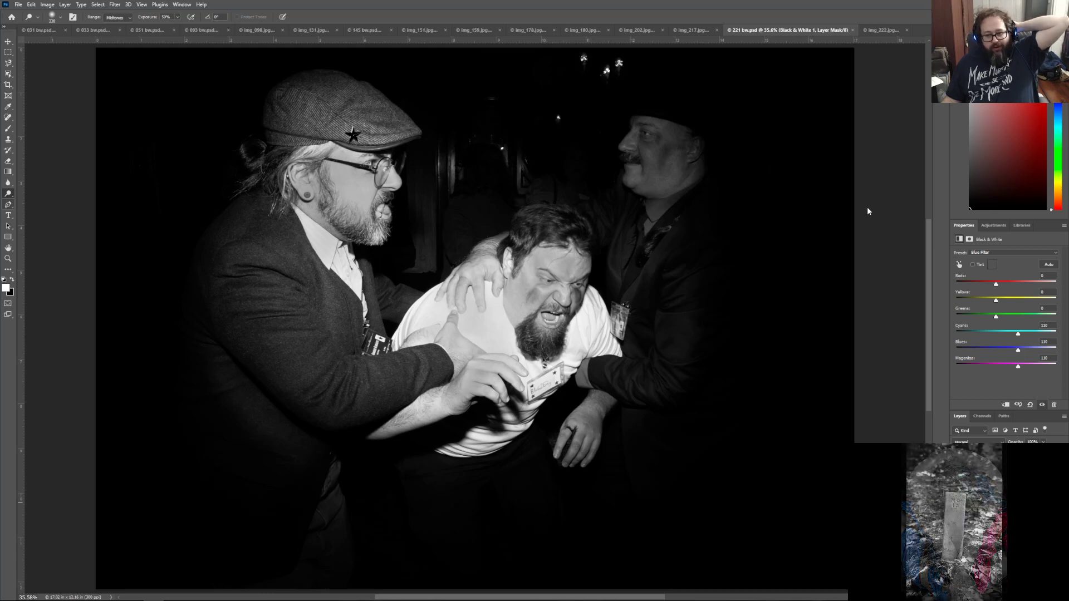
Step: Look through the other open photos, switch to img_178.jpg and duplicate its Background layer
click(881, 31)
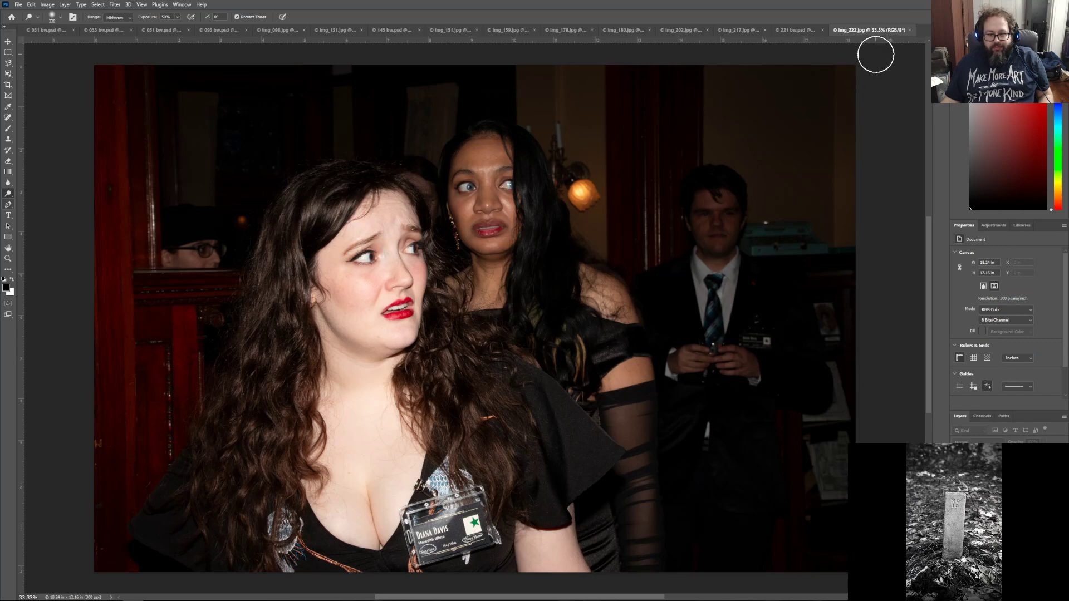
click(741, 30)
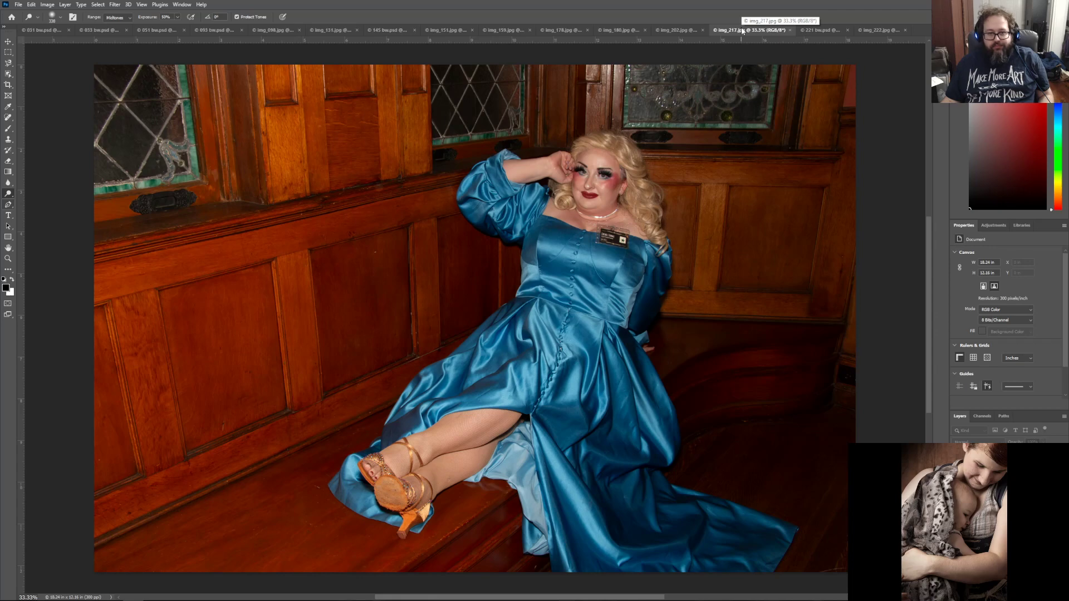
click(676, 30)
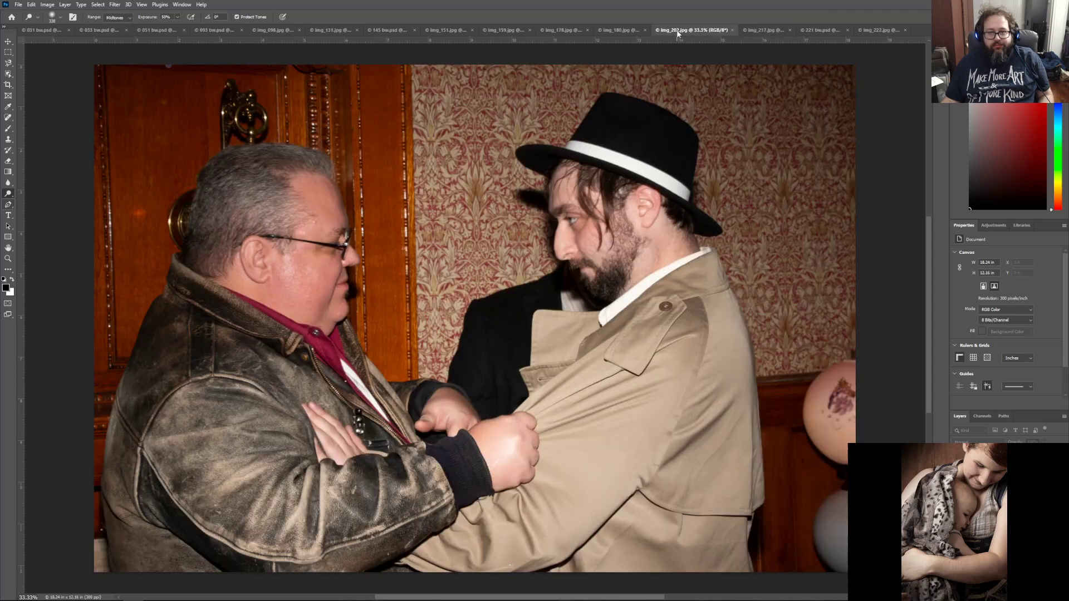
click(615, 30)
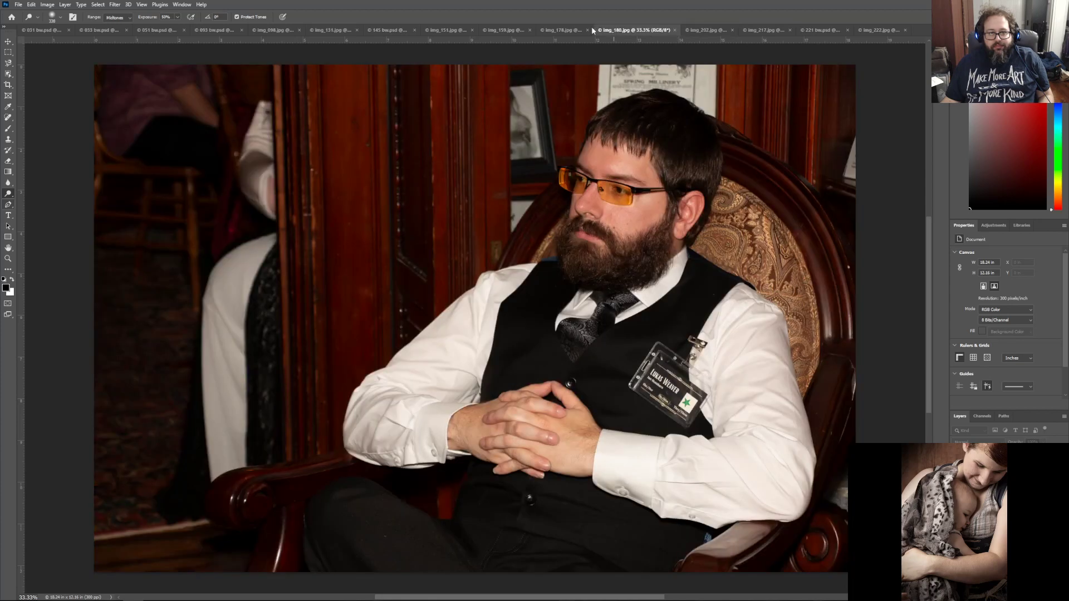
click(565, 30)
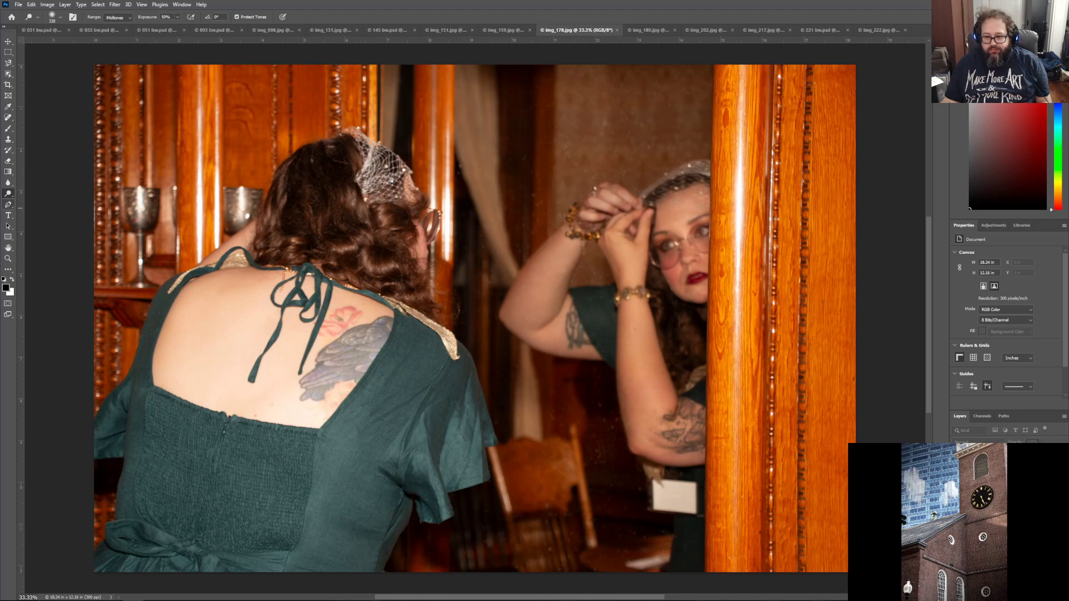
key(ctrl+j)
click(603, 172)
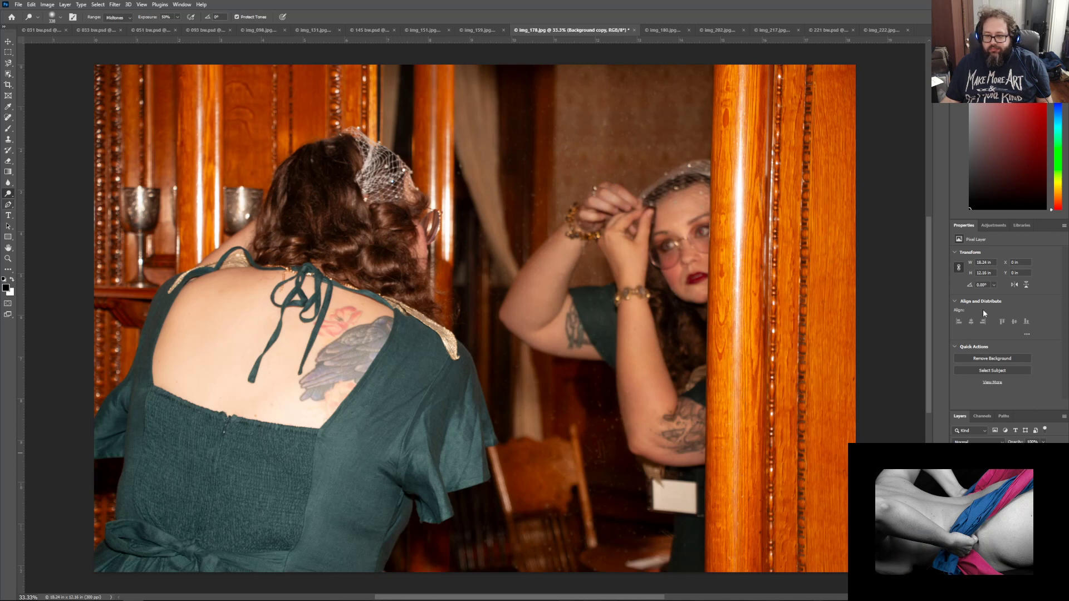
Step: Add a Curves adjustment layer above the Background copy, set its blend mode to Multiply and lower its opacity
click(992, 225)
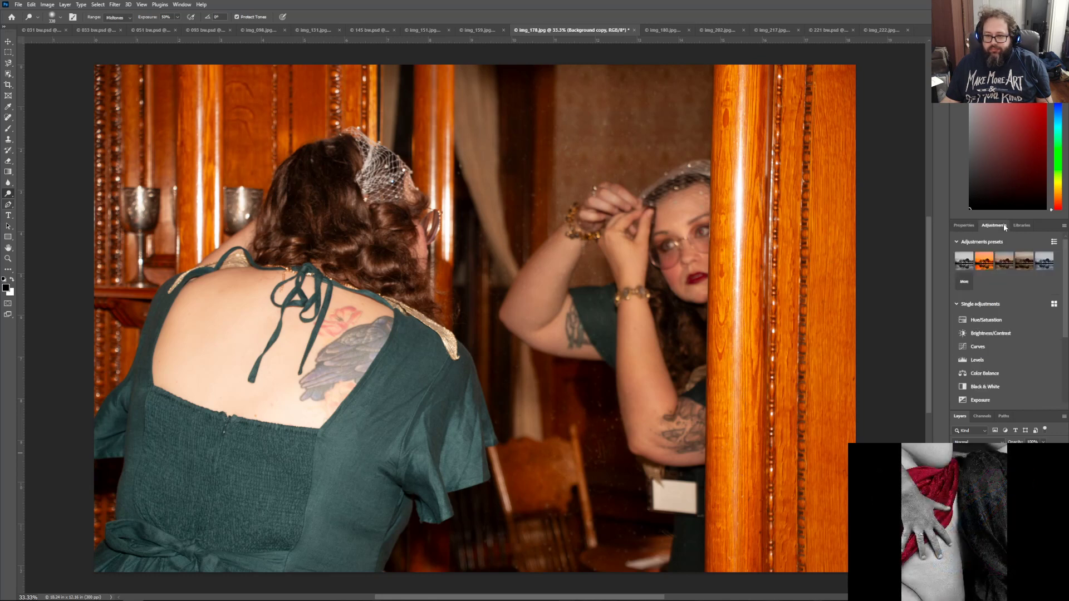
click(982, 348)
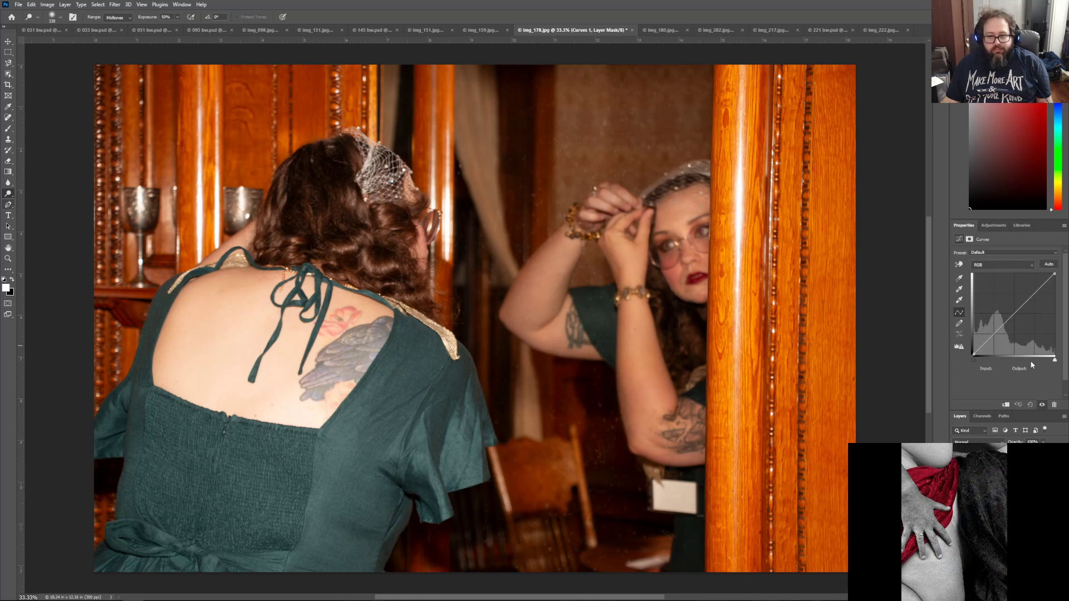
click(975, 442)
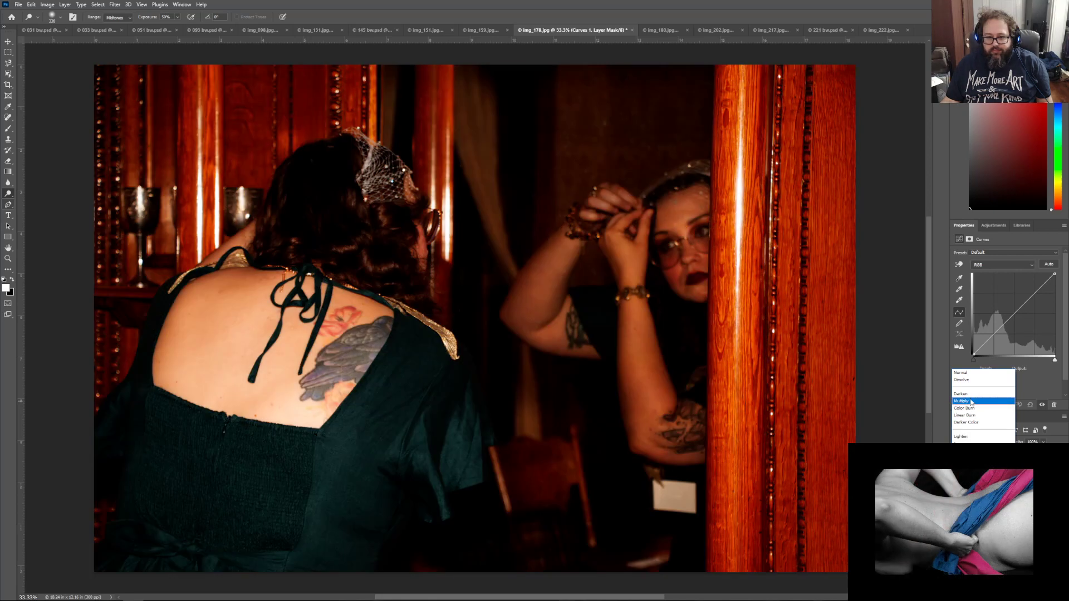
click(970, 398)
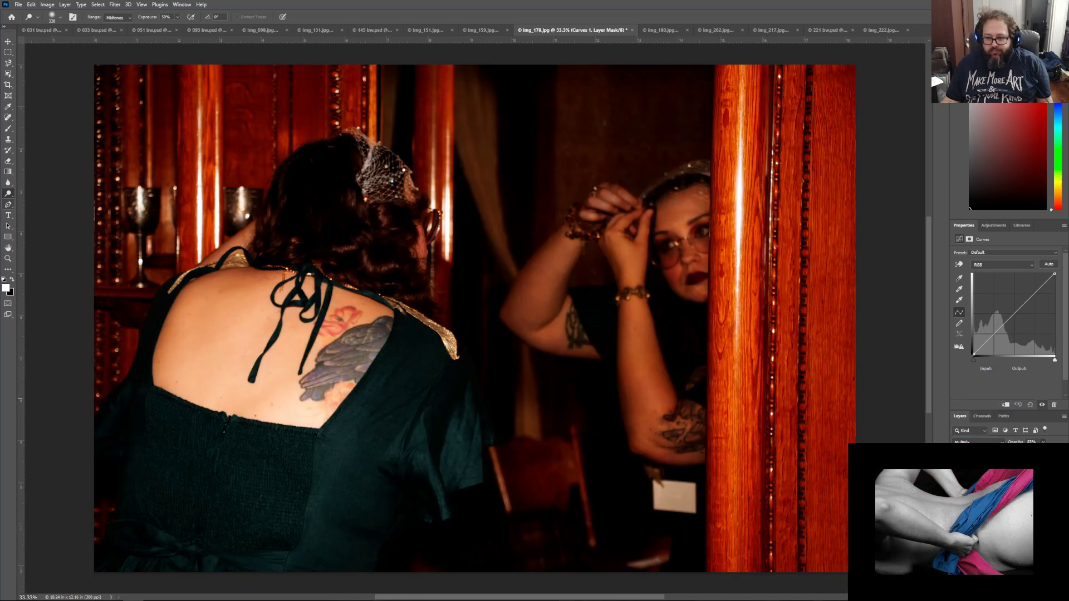
drag(1035, 449, 996, 447)
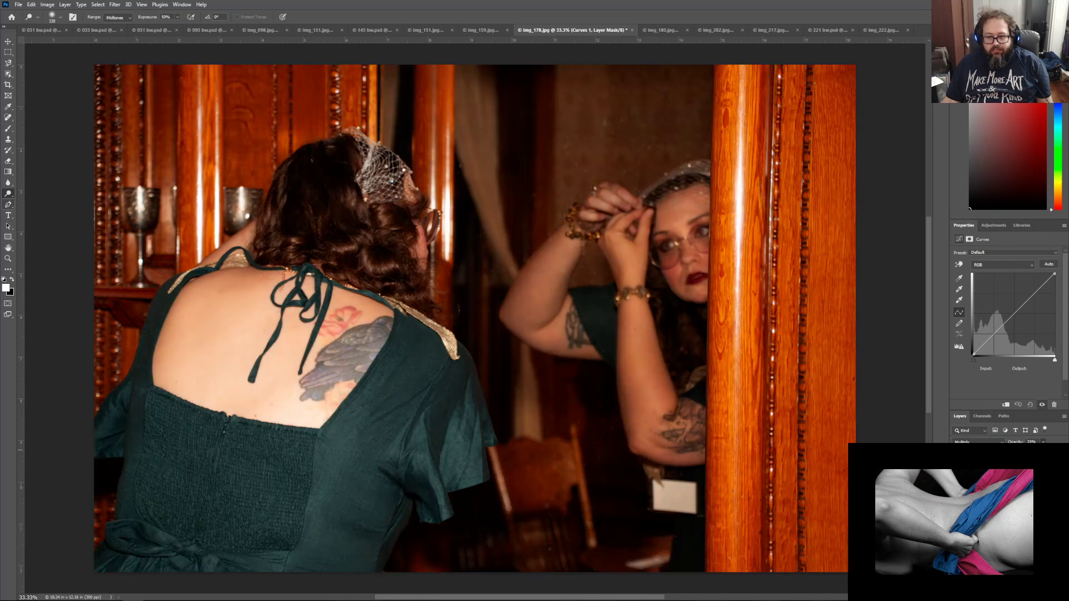
drag(1001, 448, 989, 448)
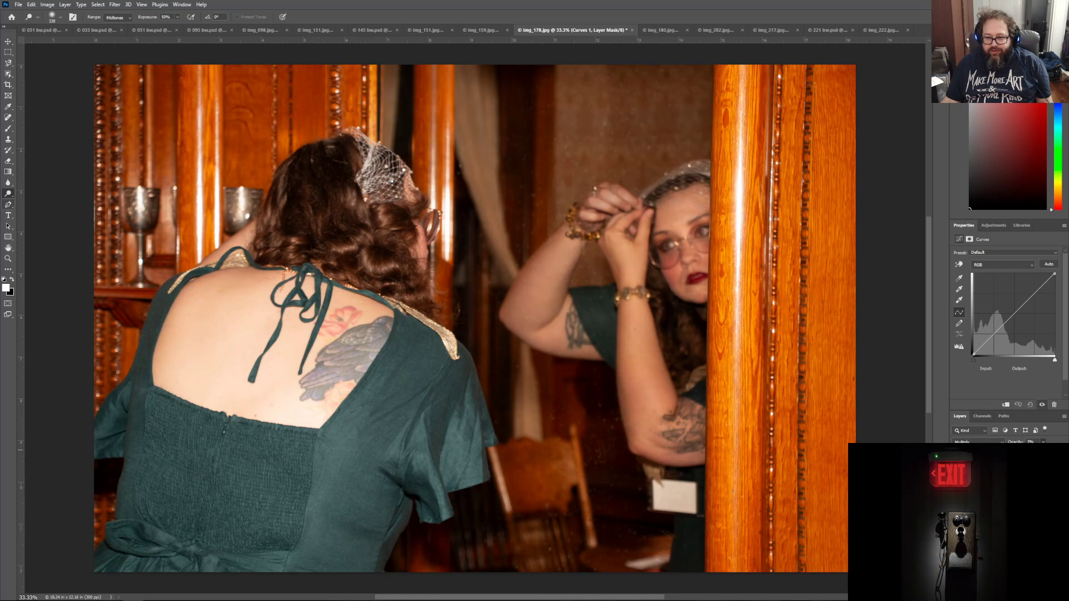
Step: Add a Hue/Saturation adjustment layer above the Curves layer and set its Master saturation to -15
drag(990, 448, 991, 448)
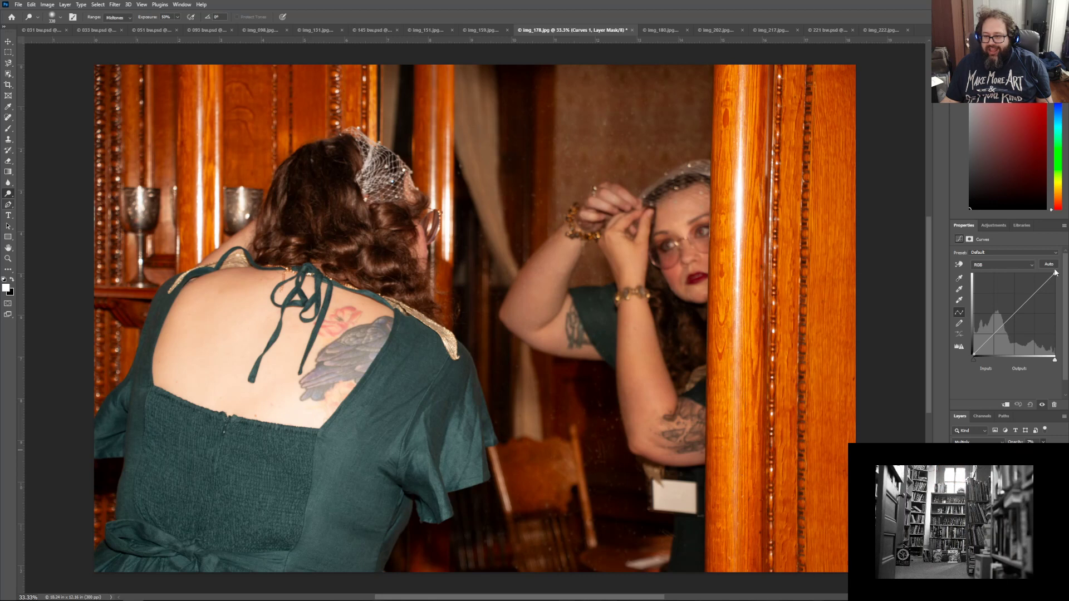
click(998, 224)
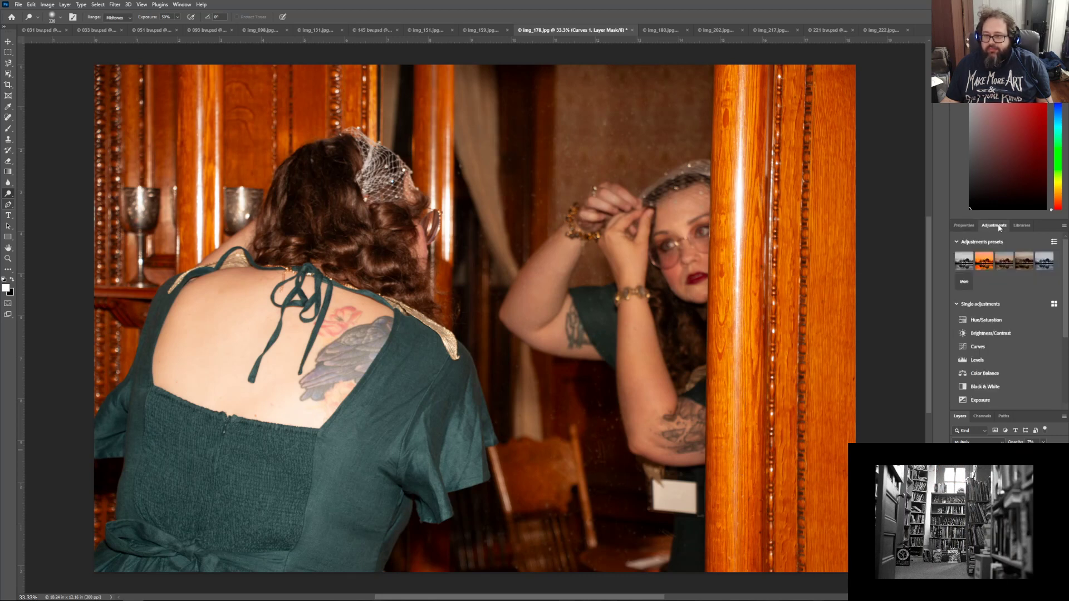
click(996, 320)
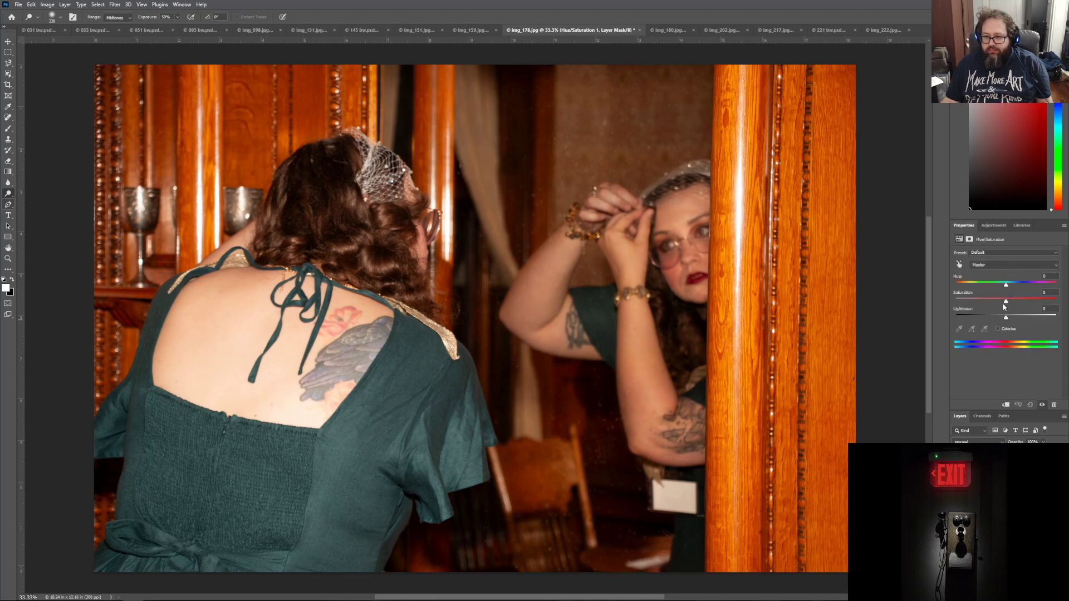
drag(1006, 301, 999, 303)
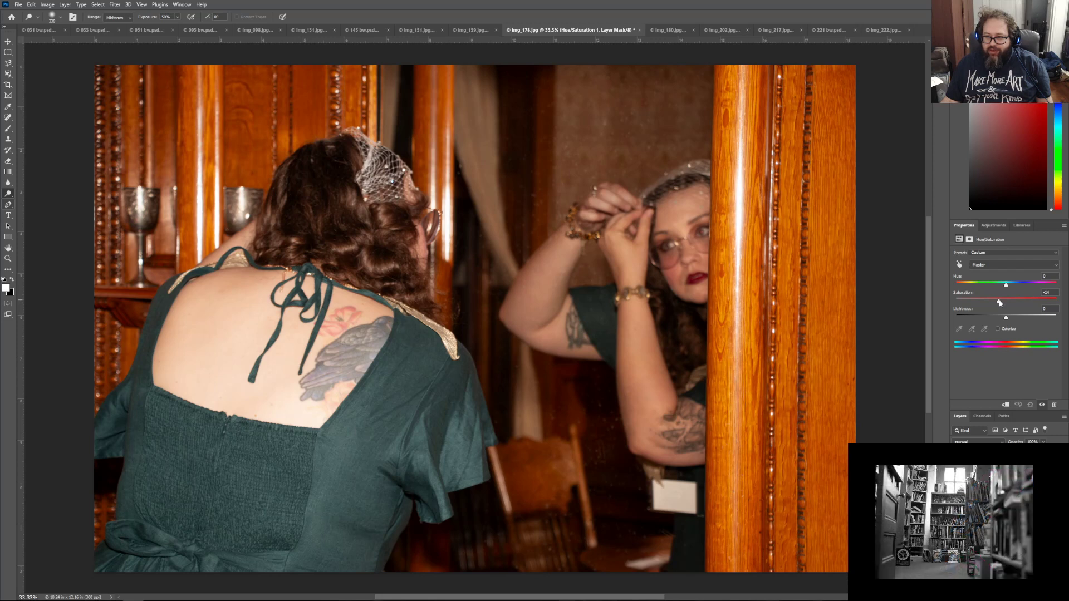
drag(999, 303, 1000, 302)
key(BackSpace)
text(5)
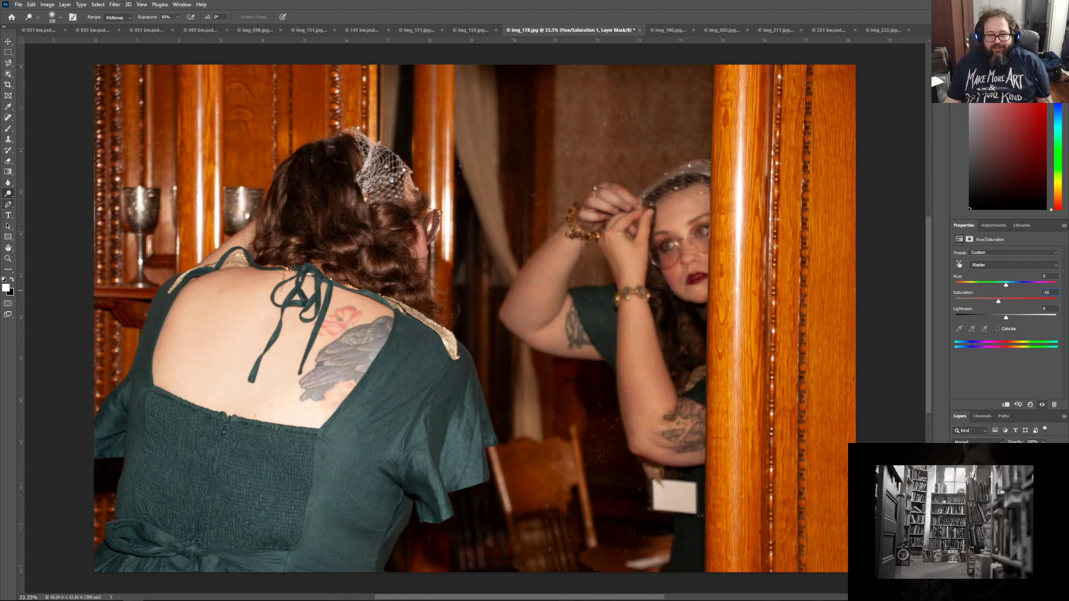
Step: Lower the saturation of the Reds to about -10 on the Hue/Saturation layer
click(1035, 266)
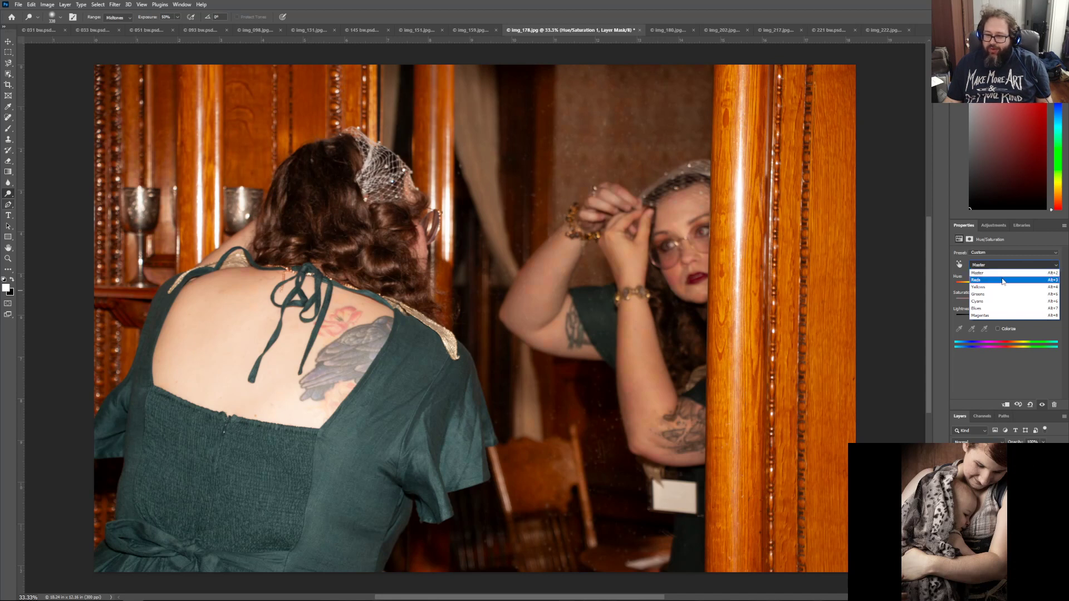
click(1003, 281)
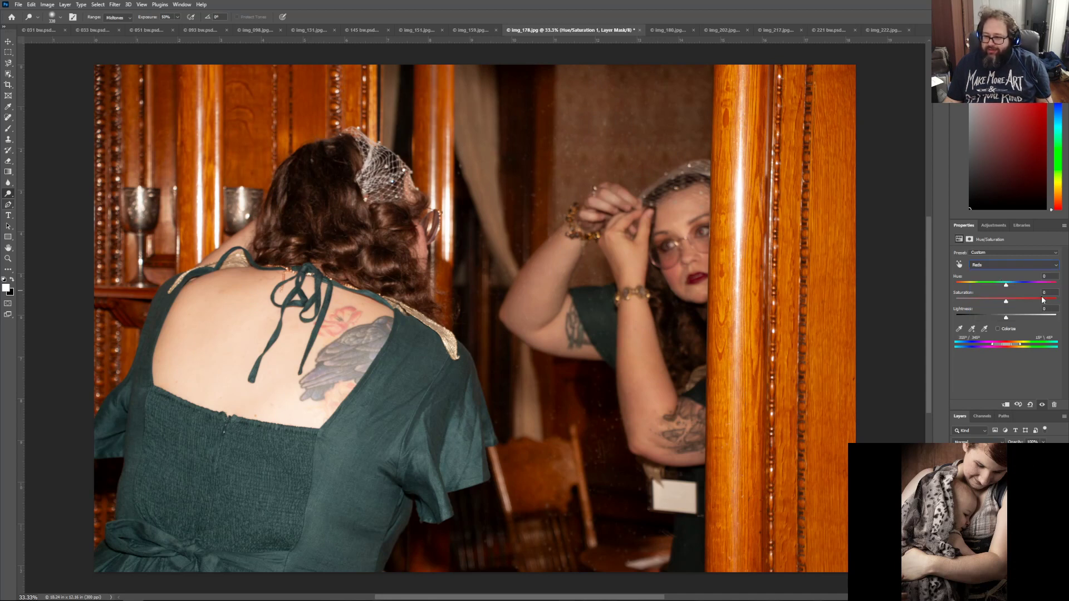
drag(1006, 304, 1004, 304)
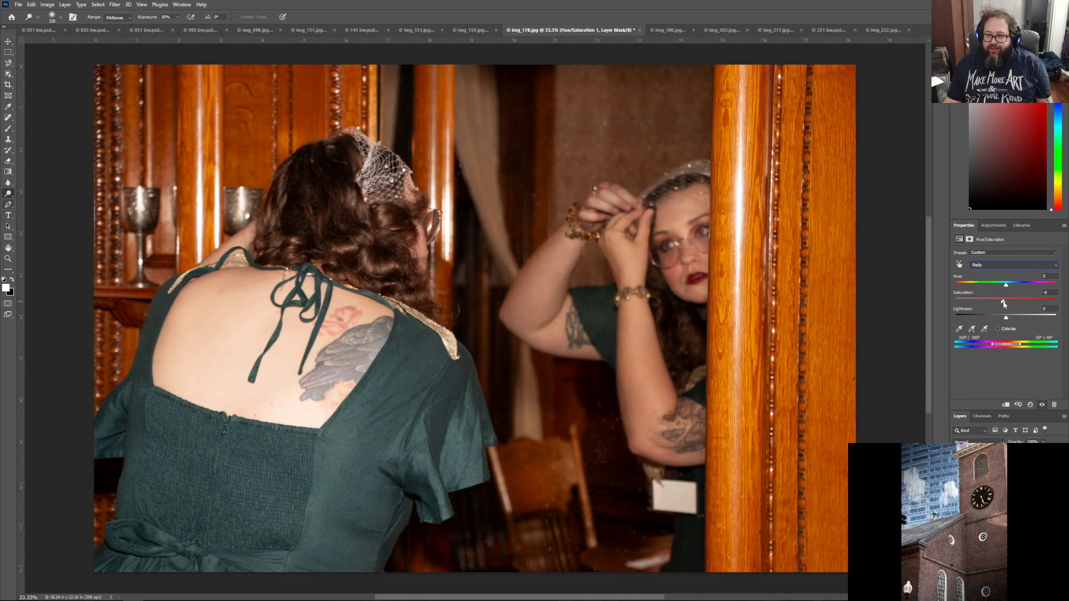
drag(1004, 304, 1001, 304)
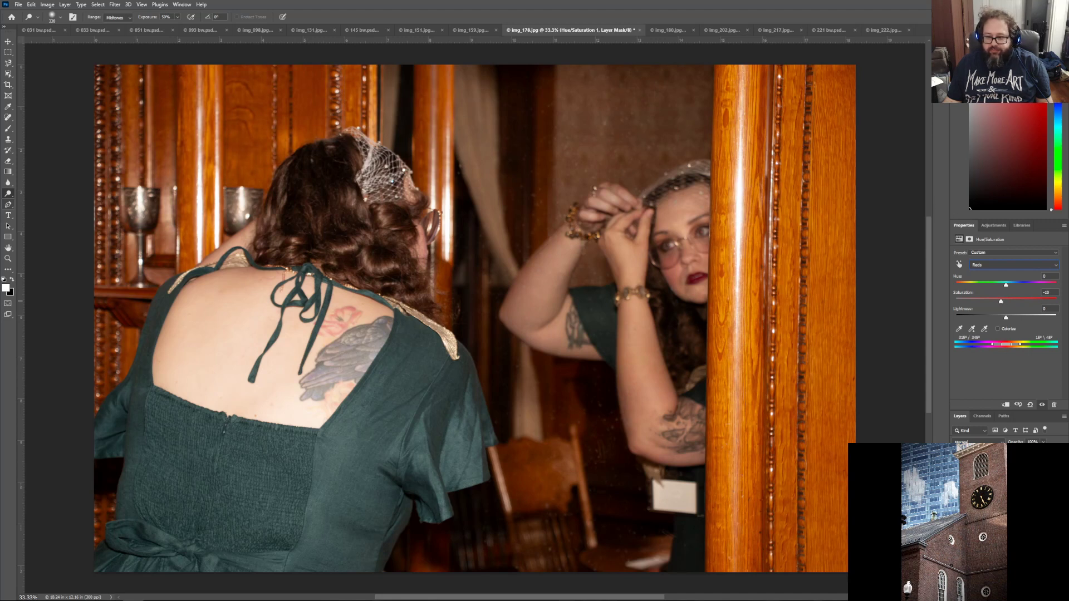
Step: Darken the lower-left, upper-right and lower-right corners of the Background copy layer with black-to-transparent classic gradients
click(1003, 493)
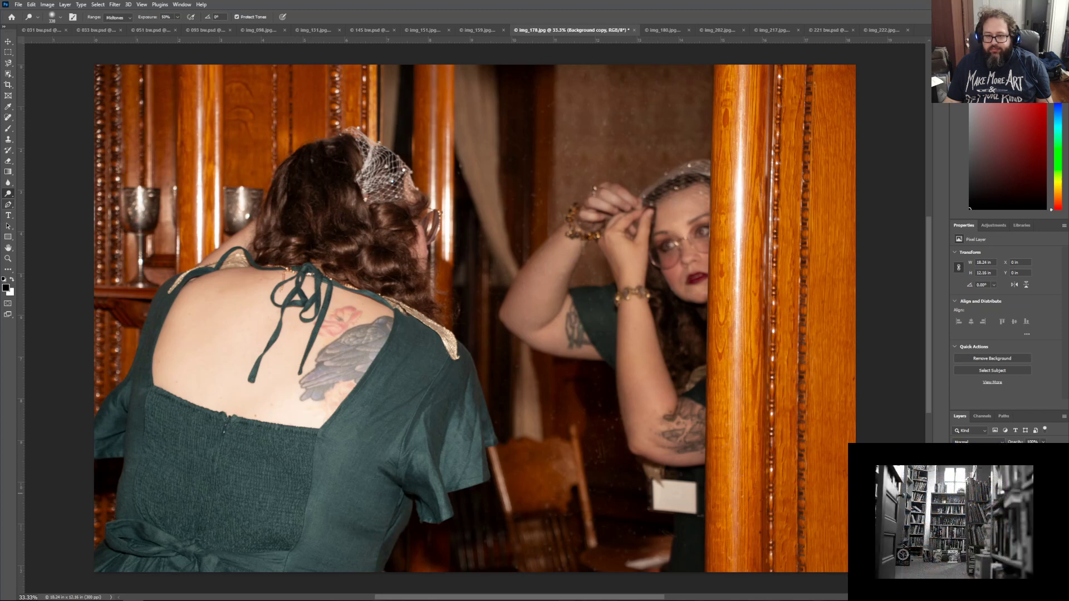
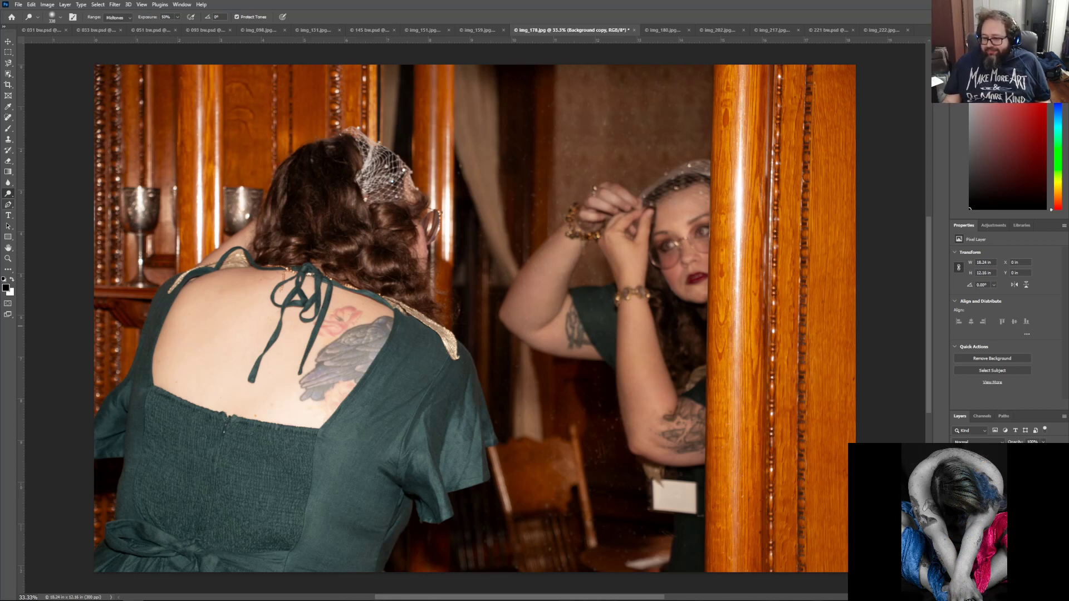
click(1002, 465)
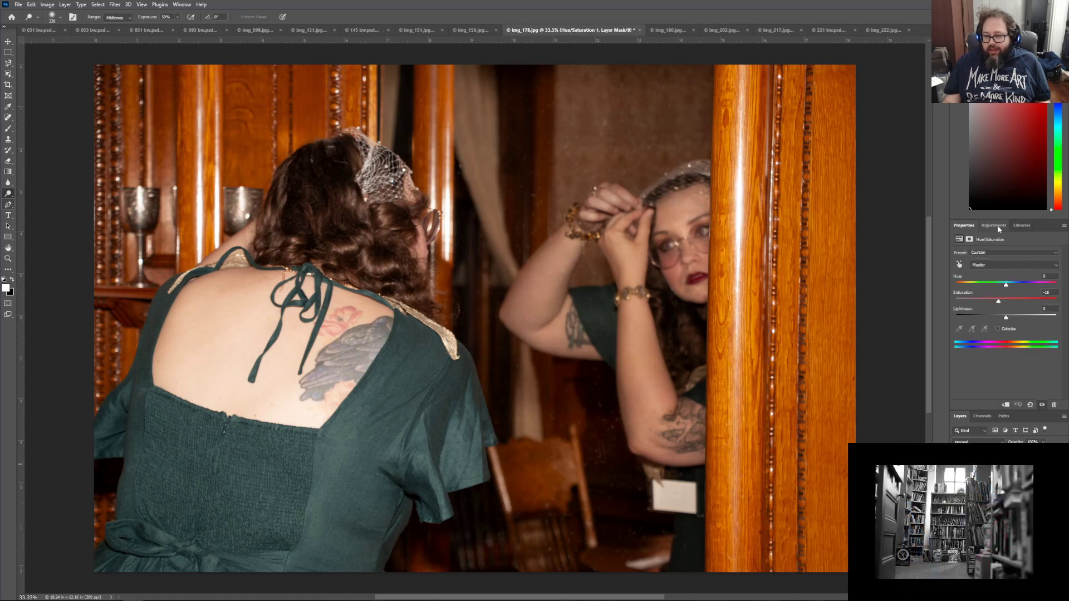
click(1002, 493)
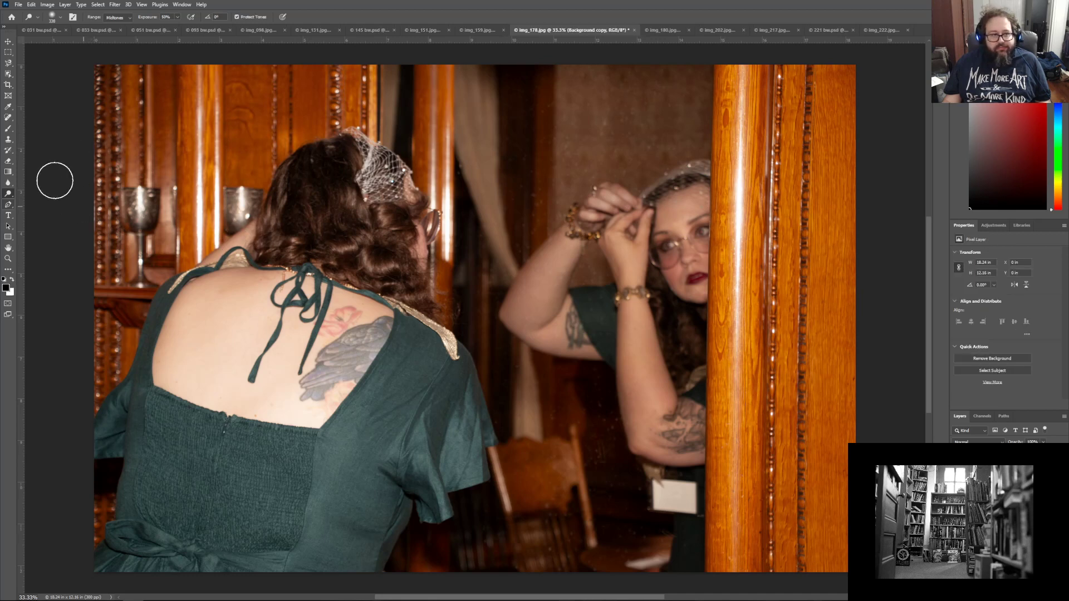
click(9, 172)
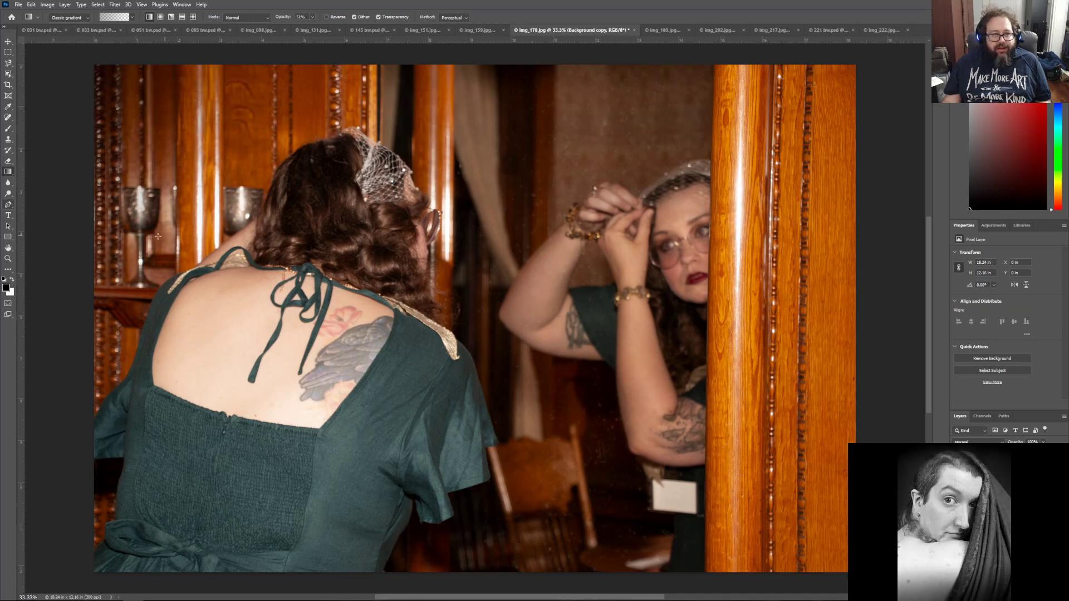
drag(78, 581, 274, 413)
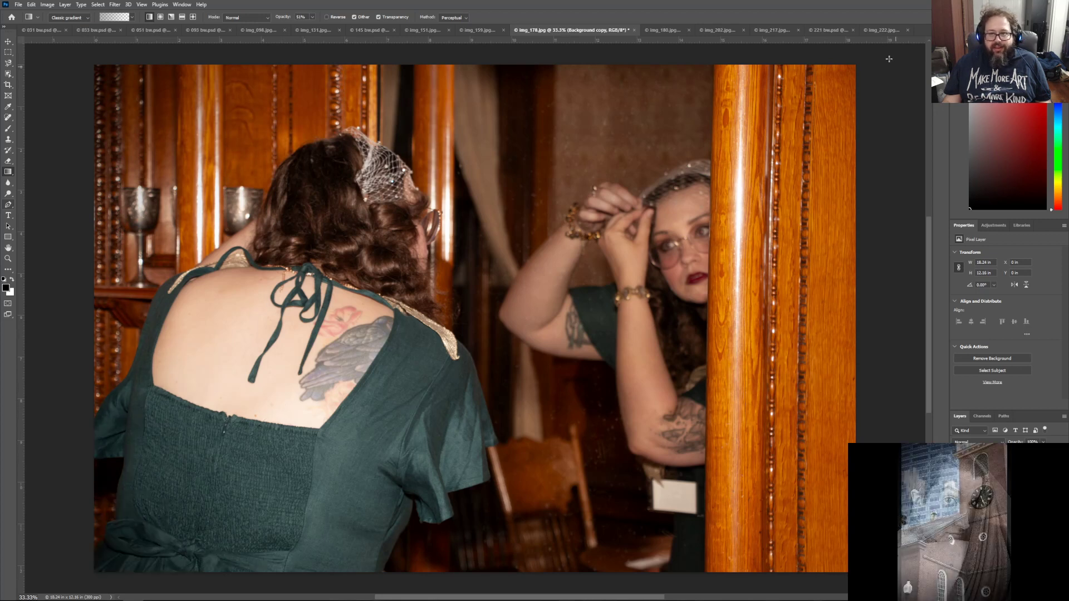
drag(870, 51, 668, 250)
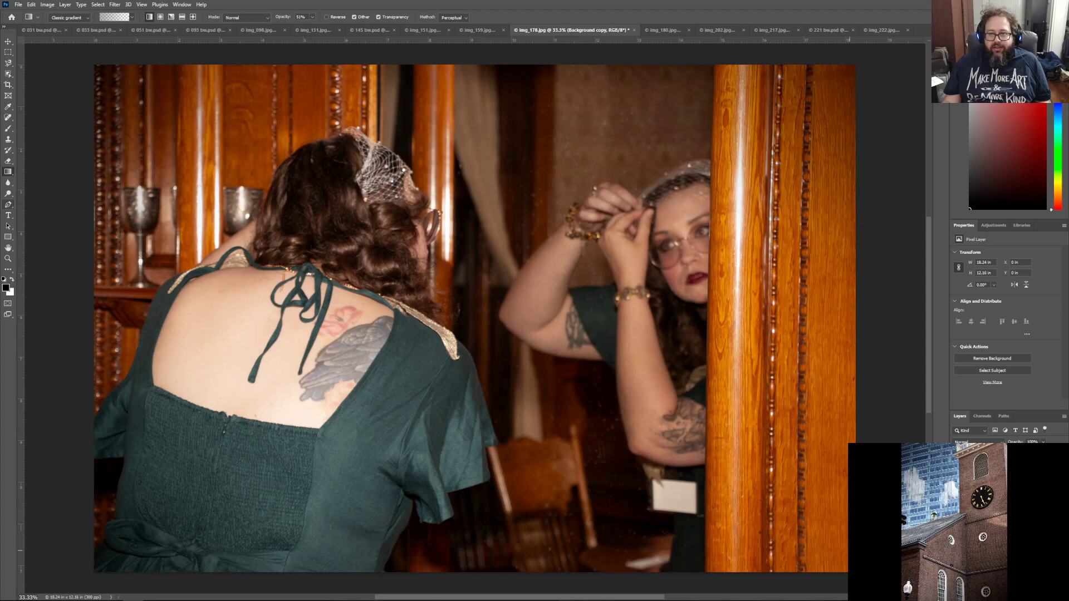
drag(709, 405, 662, 359)
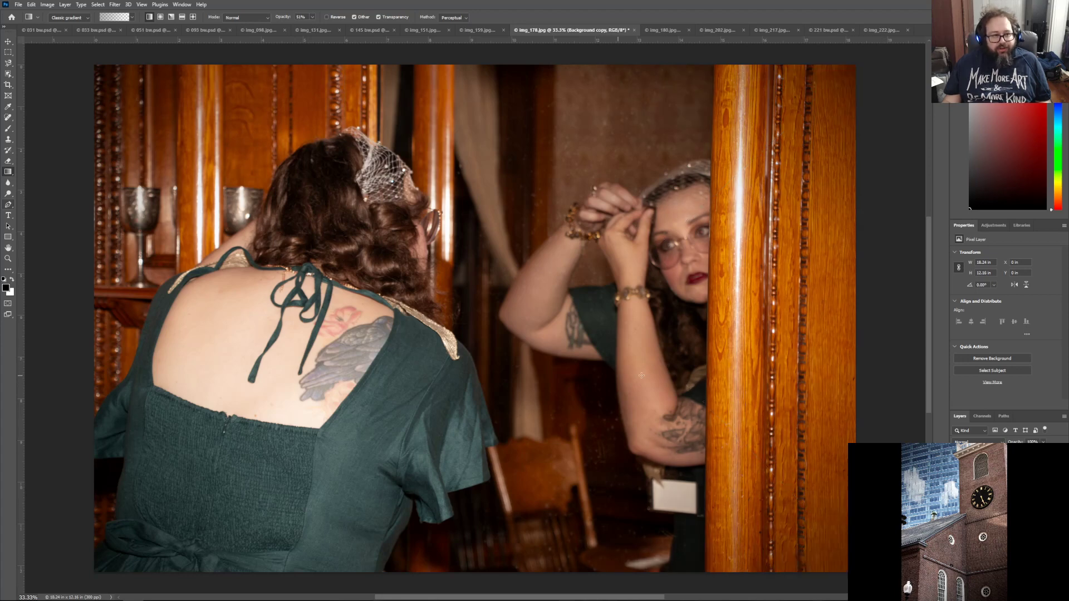
Step: Darken the left, right, top and bottom edges of the Background copy with more inward gradients, going over the right edge twice
drag(76, 292, 257, 293)
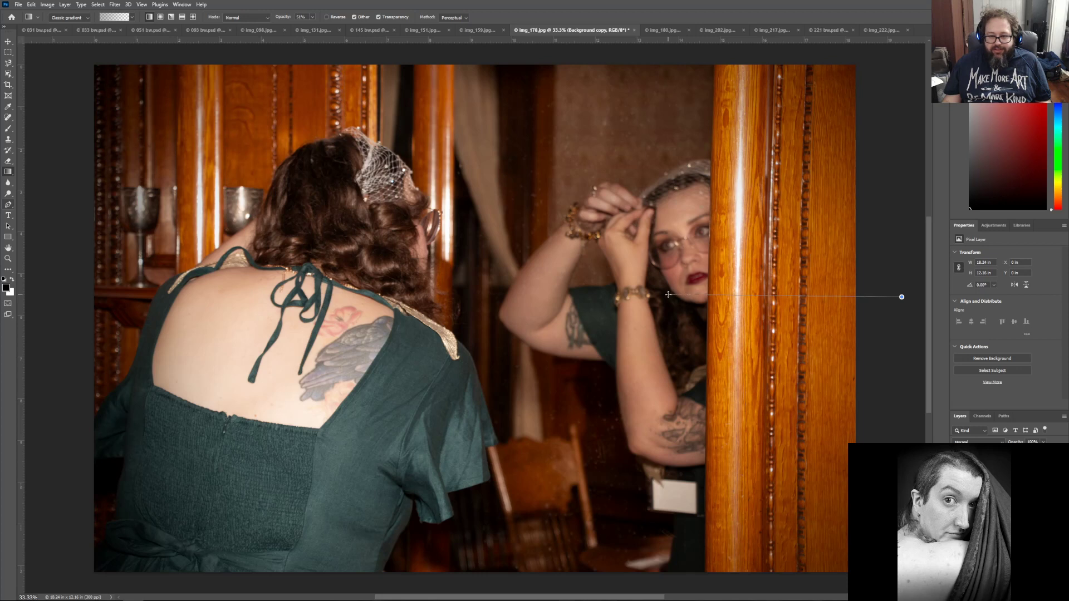
drag(669, 295, 668, 295)
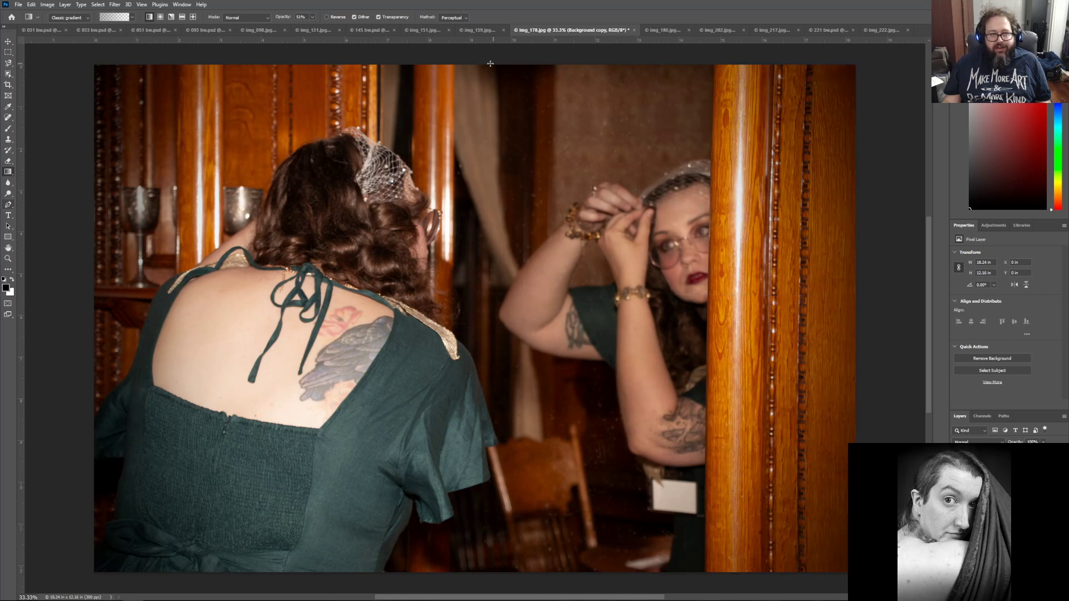
drag(475, 50, 475, 156)
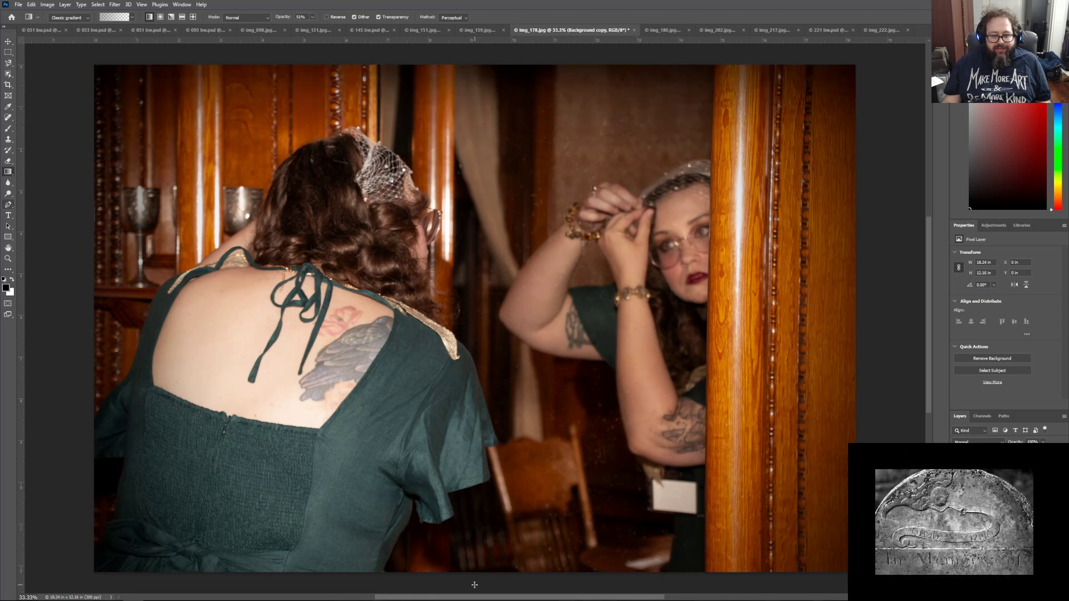
drag(474, 584, 475, 445)
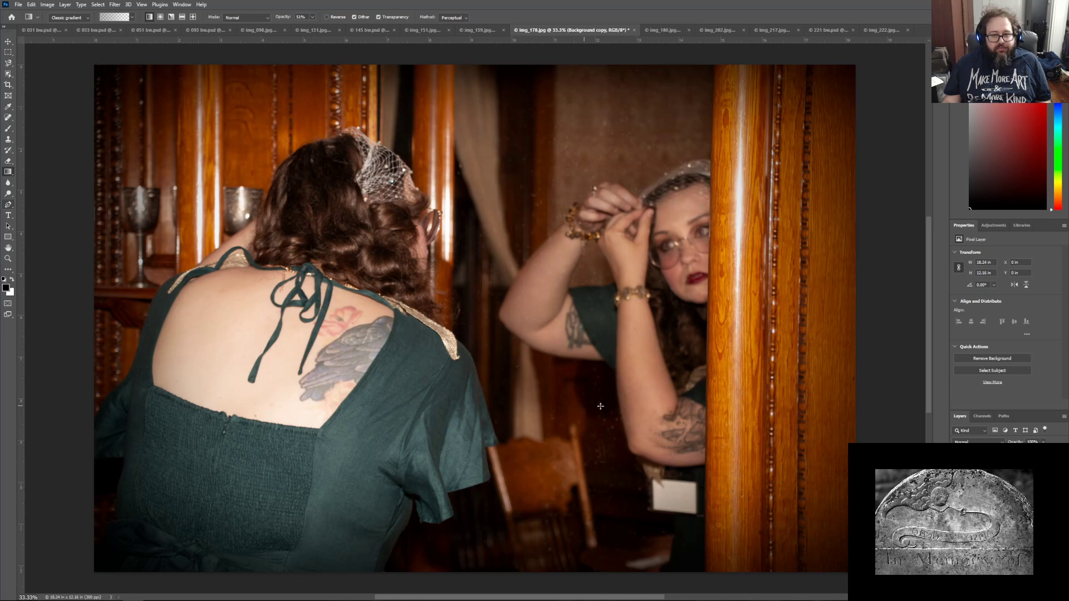
drag(911, 316, 733, 316)
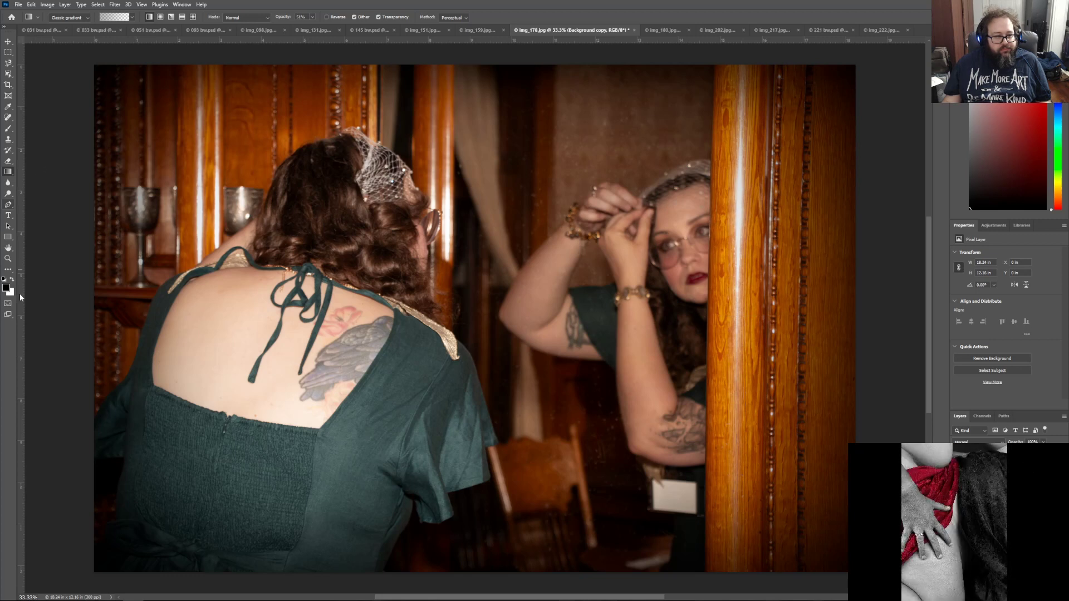
Step: Burn the highlights on the woman's bare back using the Burn tool with an enlarged soft brush
click(9, 193)
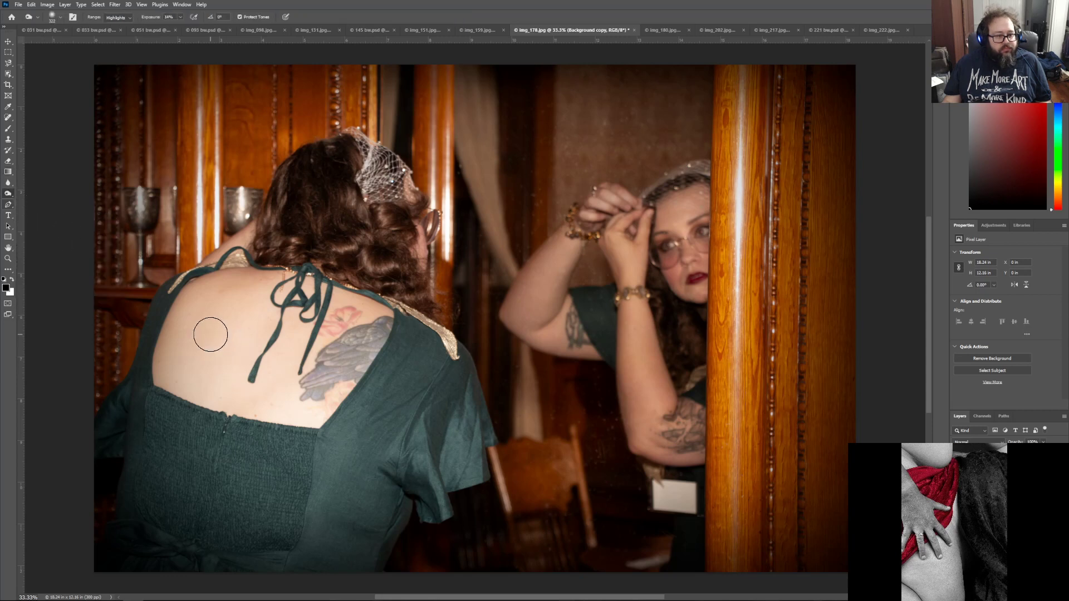
click(61, 18)
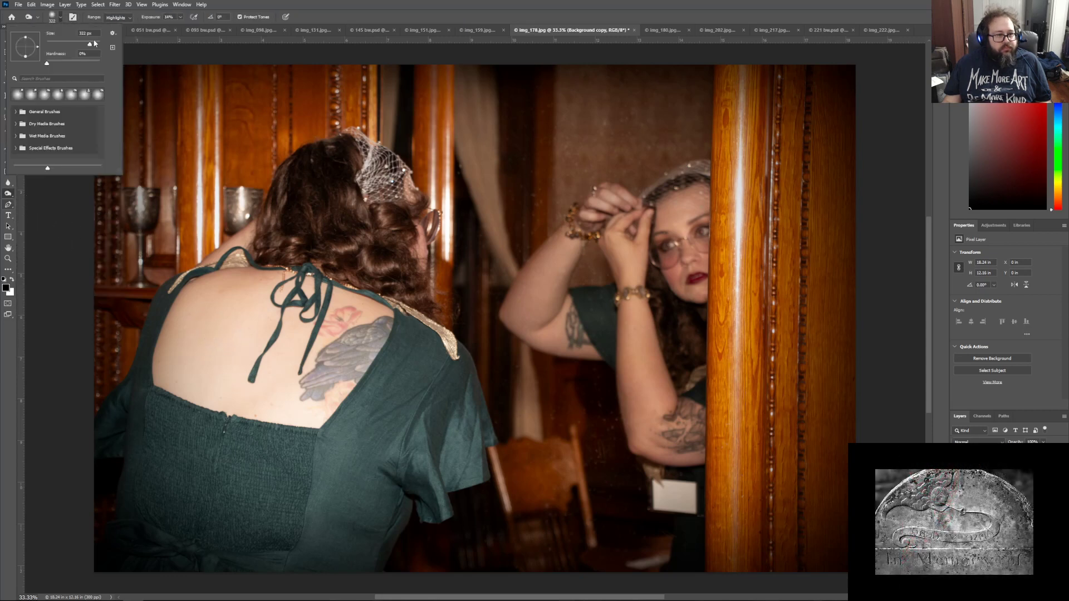
click(96, 45)
mouse_move(243, 371)
mouse_down()
mouse_move(242, 413)
mouse_move(309, 417)
mouse_move(347, 352)
mouse_move(279, 337)
mouse_move(187, 383)
mouse_move(246, 421)
mouse_move(298, 429)
mouse_move(307, 410)
mouse_move(291, 407)
mouse_move(332, 401)
mouse_move(278, 421)
mouse_move(217, 398)
mouse_move(199, 366)
mouse_move(258, 307)
mouse_move(267, 322)
mouse_move(340, 334)
mouse_up()
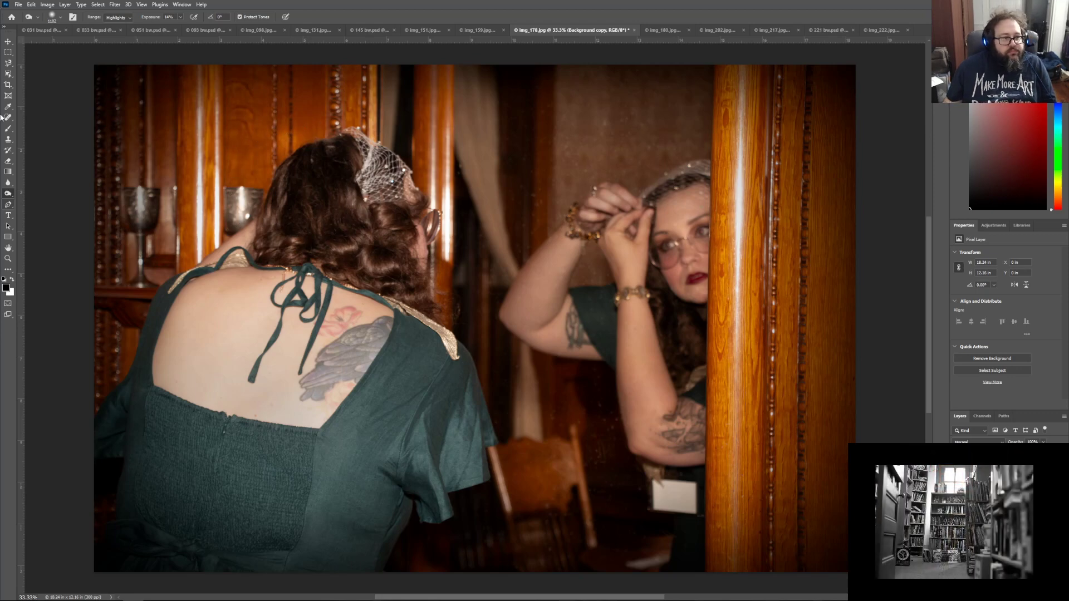
Step: Save the colour version as 178.psd in the JPEG folder
click(19, 5)
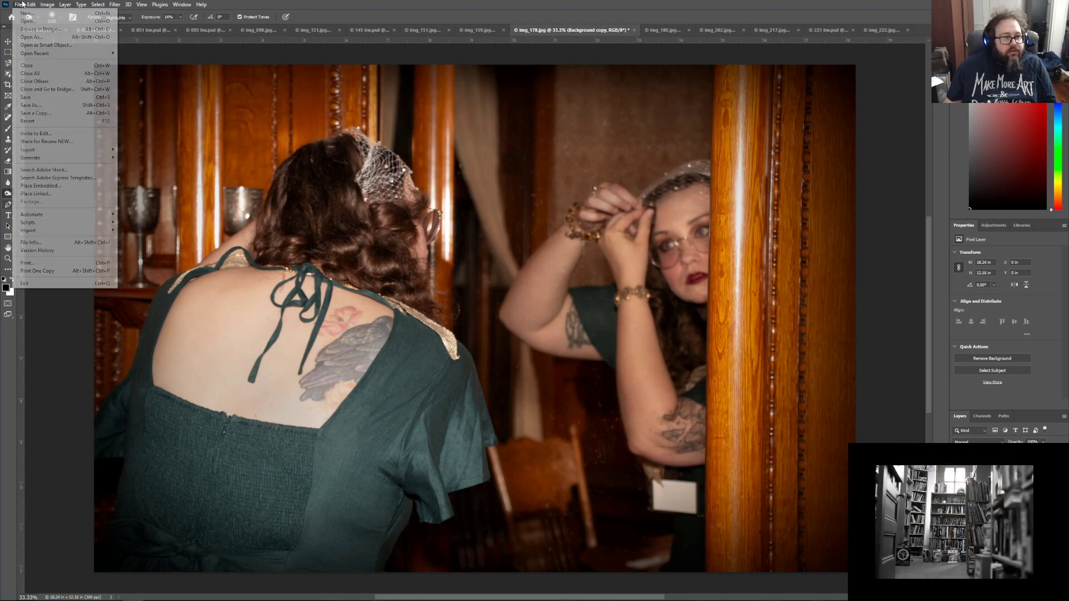
click(31, 105)
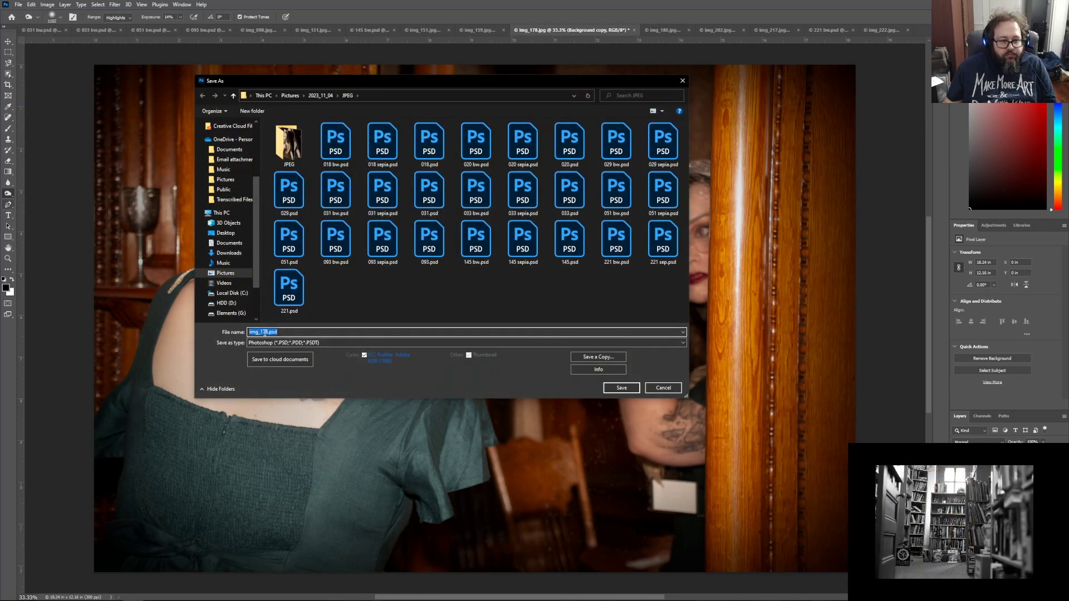
click(261, 332)
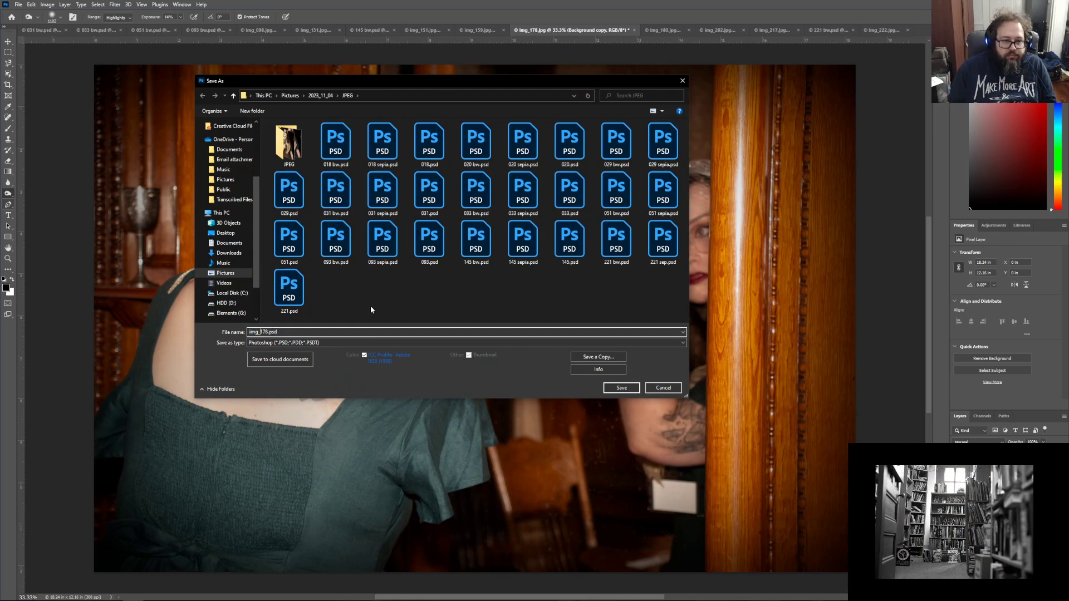
key(BackSpace)
key(BackSpace)
key(BackSpace)
key(BackSpace)
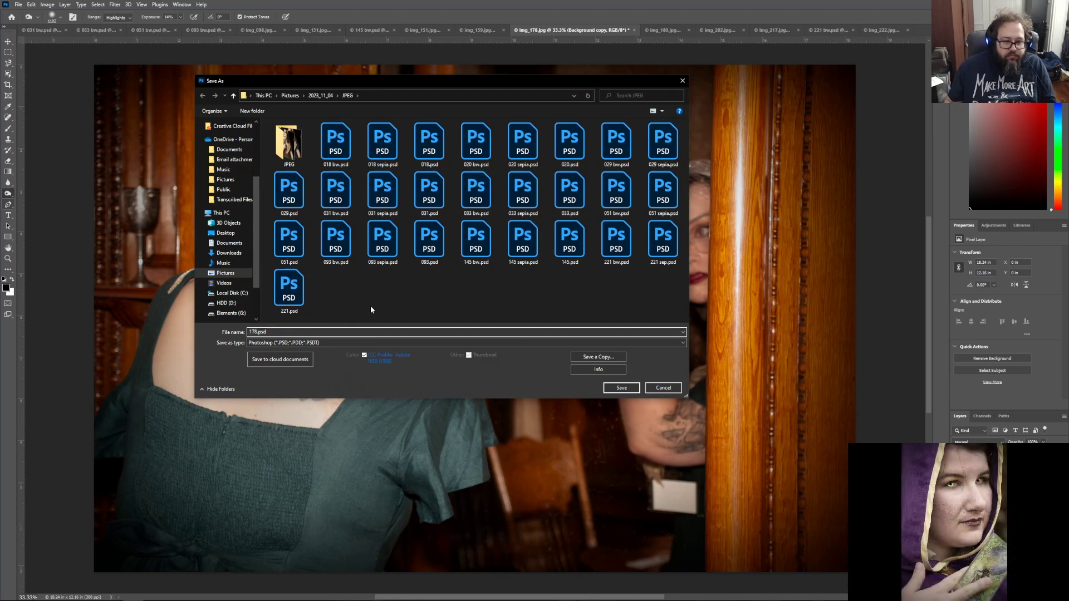
key(Return)
key(Return)
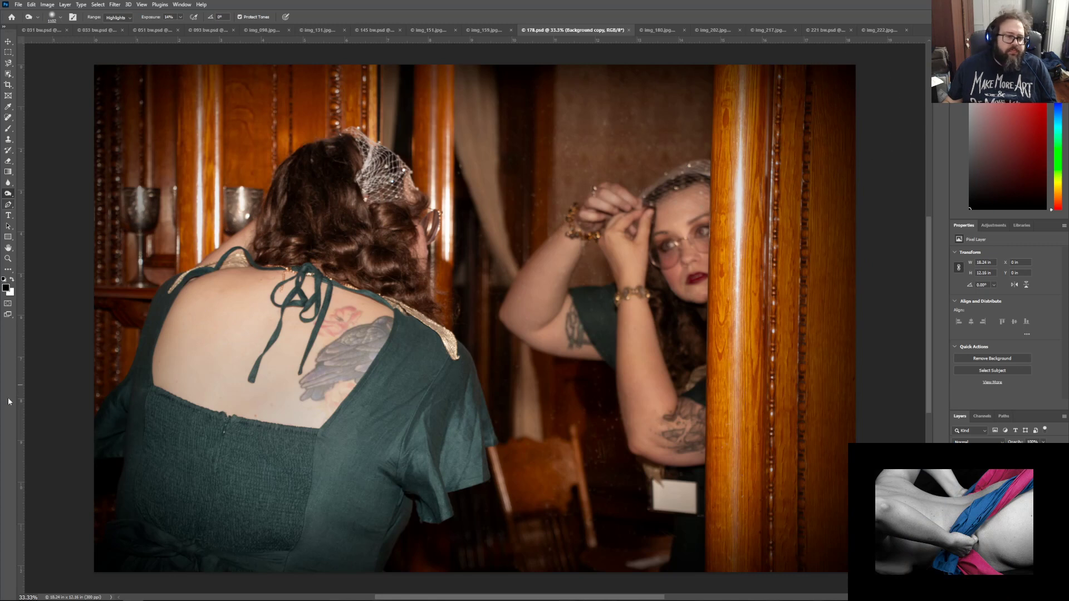
Step: Select the woman and the mirror side of the photo with the Magnetic Lasso, leaving out the wood panelling and goblets behind her
click(8, 62)
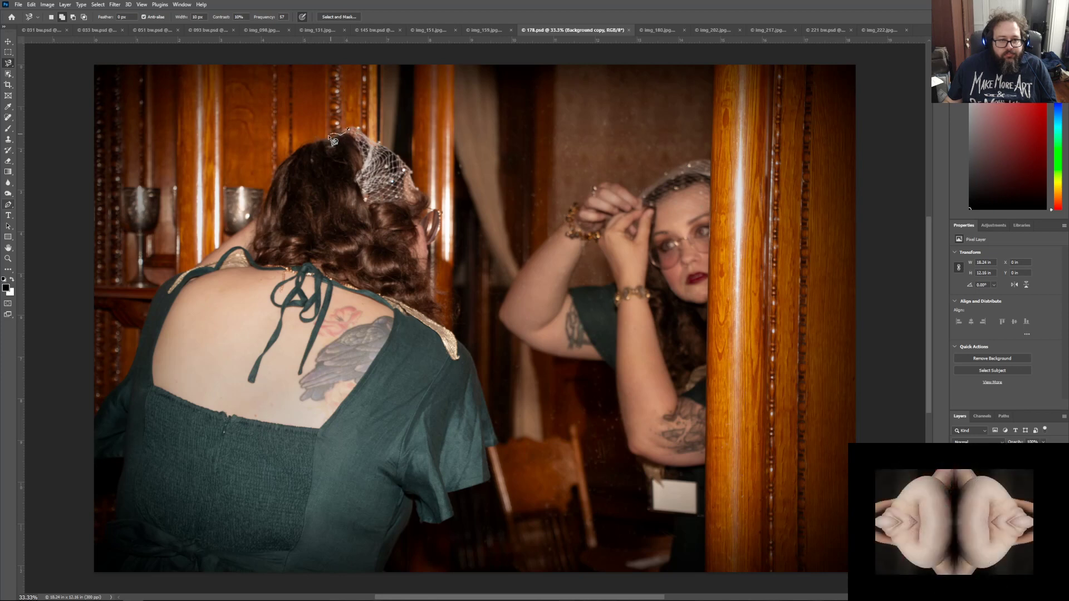
mouse_move(323, 144)
mouse_down()
mouse_move(271, 171)
mouse_move(251, 223)
mouse_move(149, 301)
mouse_move(128, 378)
mouse_move(93, 416)
mouse_move(92, 459)
mouse_move(123, 461)
mouse_move(99, 574)
mouse_move(212, 598)
mouse_move(386, 595)
mouse_up()
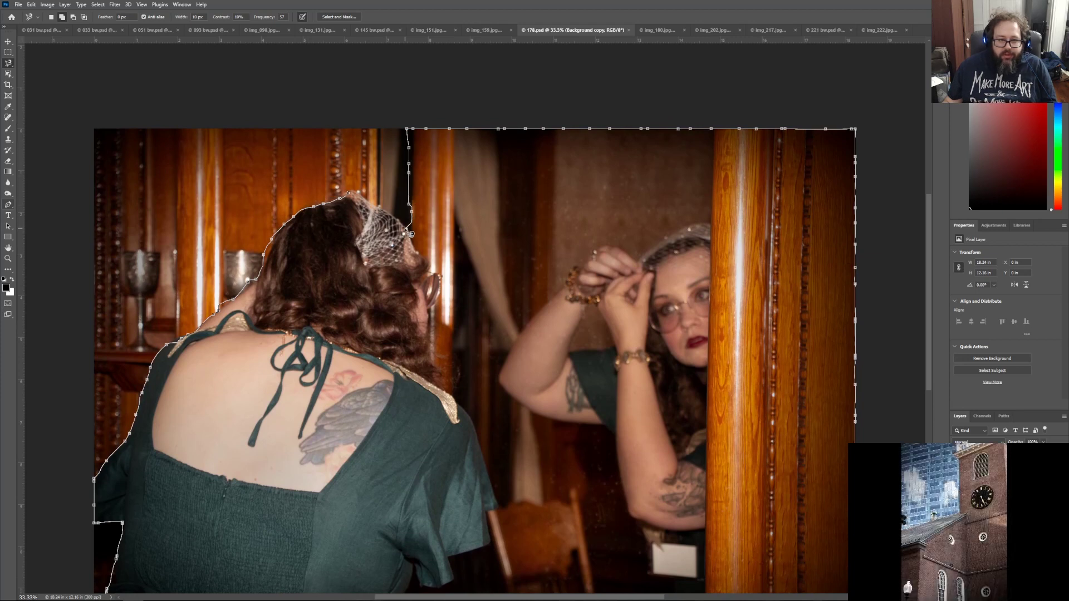
click(354, 196)
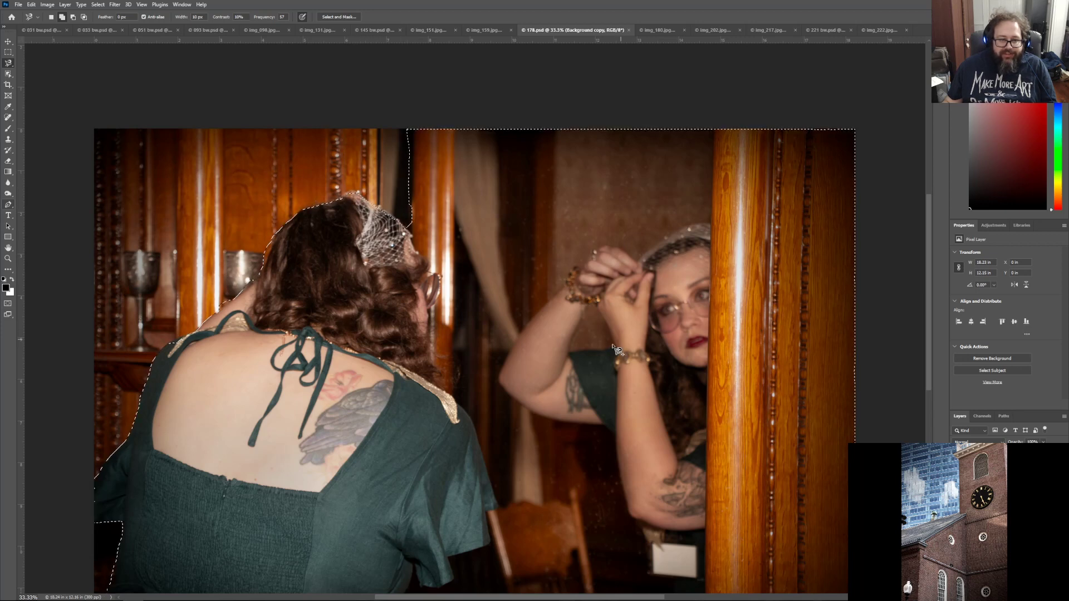
scroll(895, 370, down, 4)
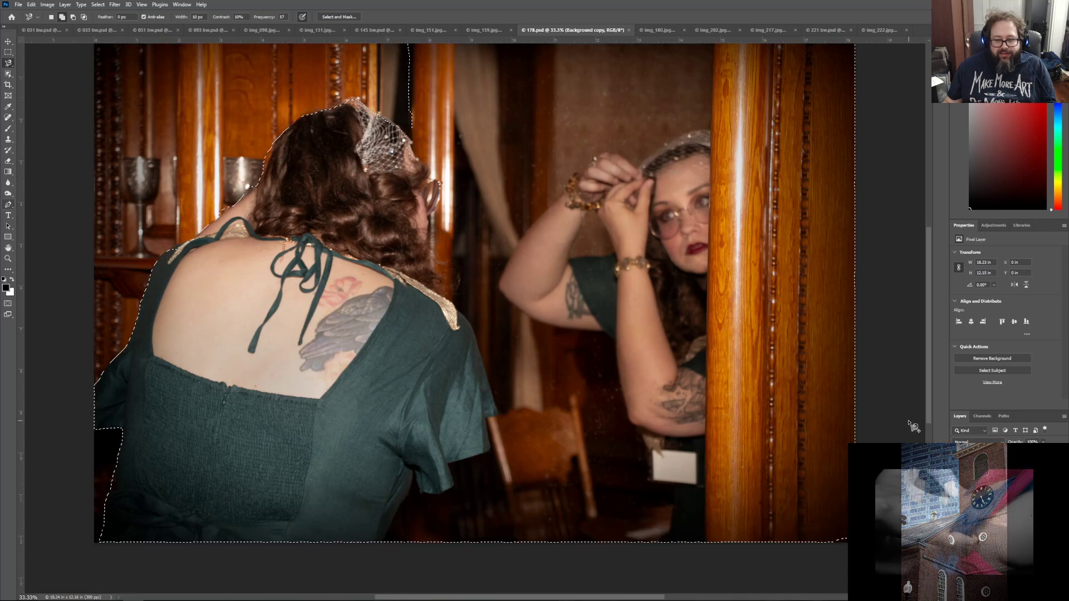
scroll(914, 427, up, 1)
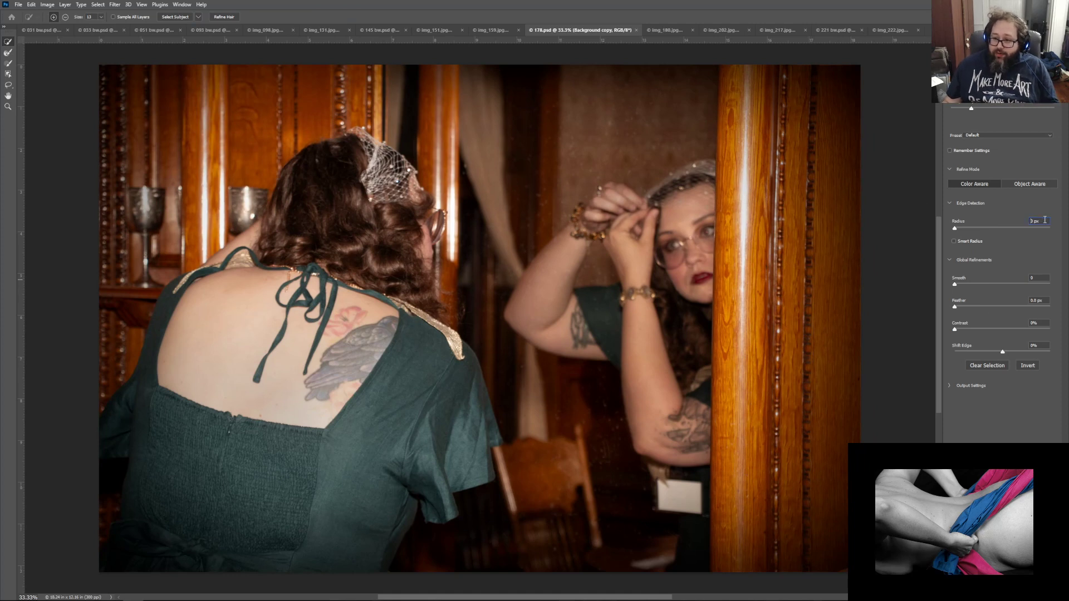
Step: Refine the selection edge with a radius of 3 px, smooth 3 and feather 3 px, and apply it
text(3)
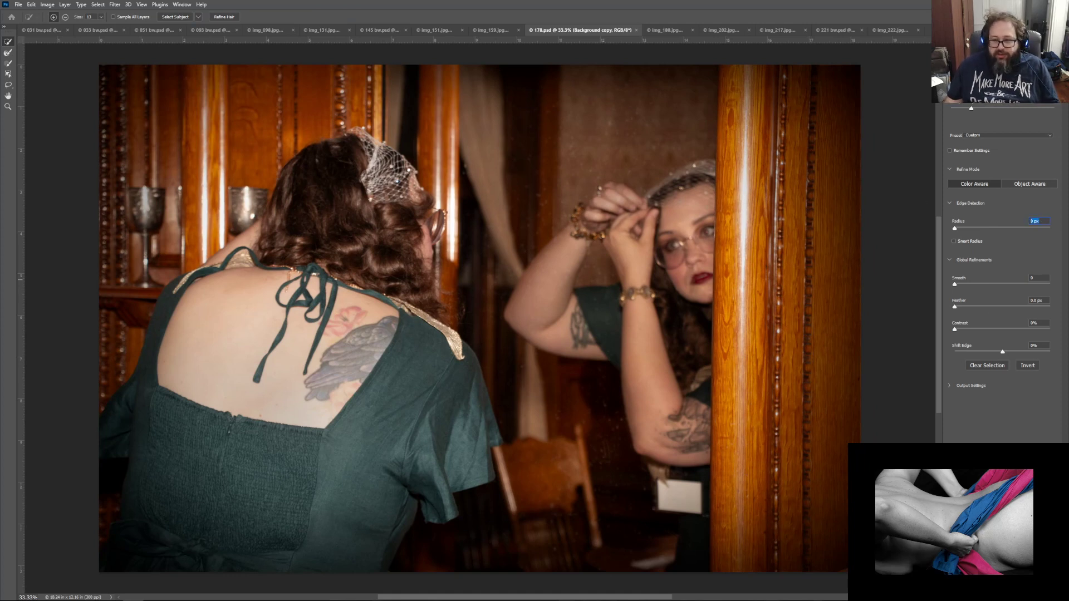
key(Tab)
text(3)
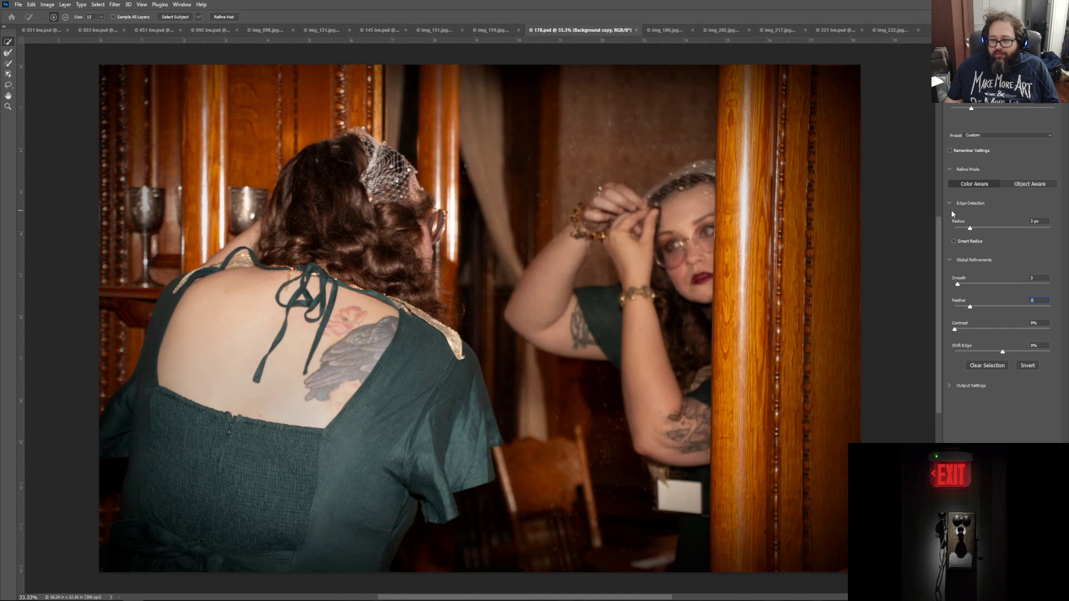
key(Return)
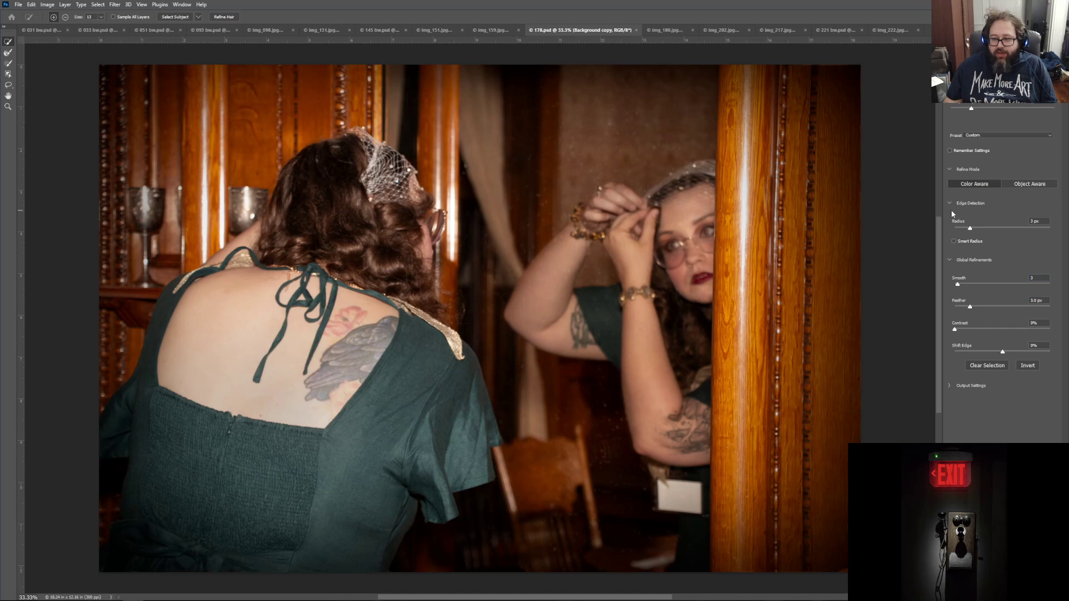
key(Return)
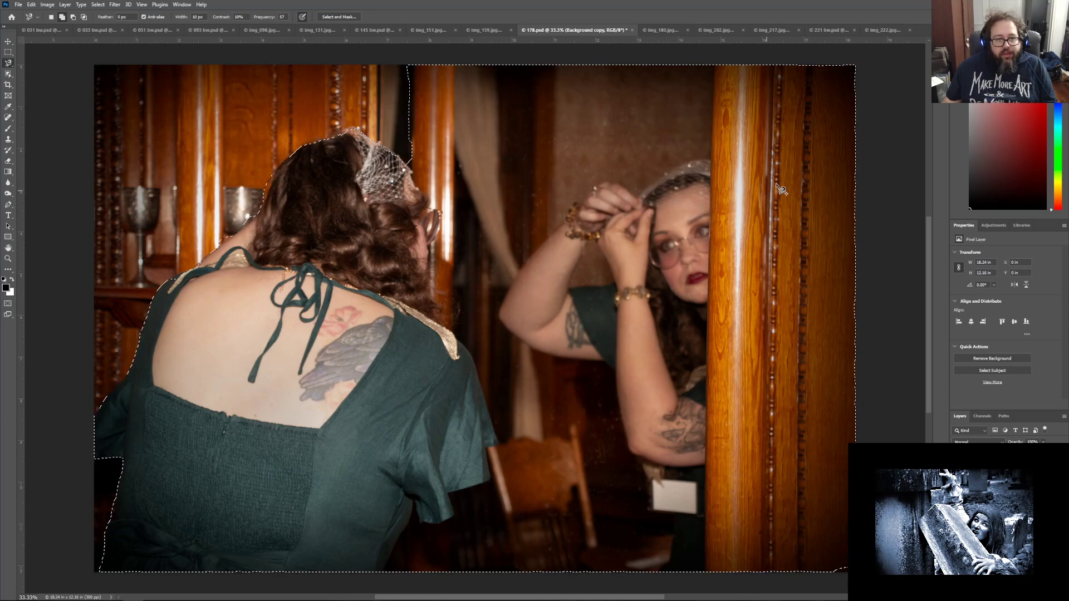
Step: Invert the selection, apply a 5.0-pixel Gaussian Blur to the wood panelling and goblets behind the woman, and deselect
click(160, 5)
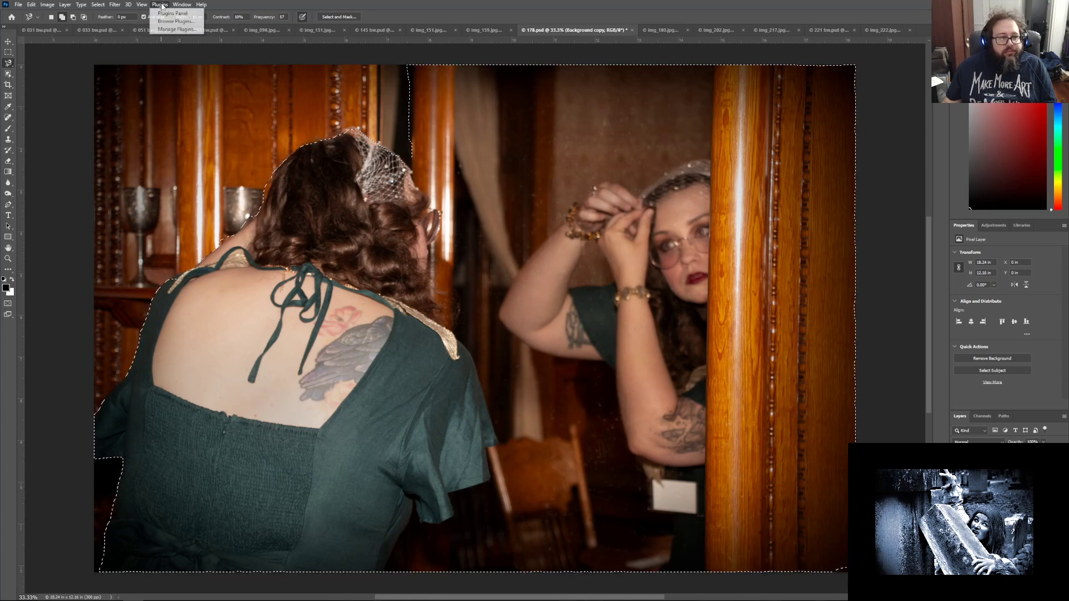
mouse_move(110, 6)
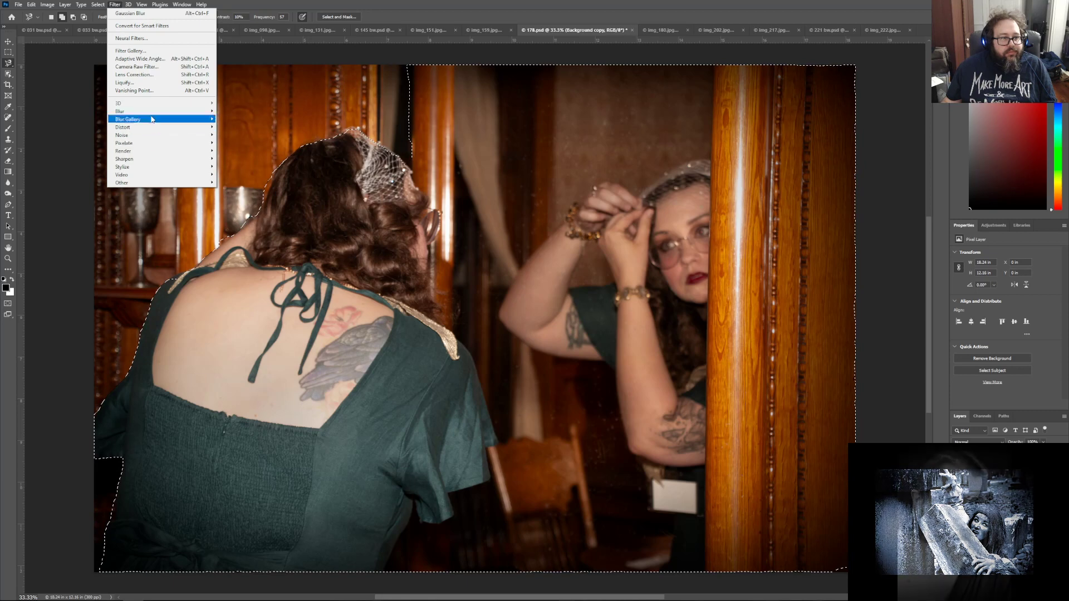
click(114, 39)
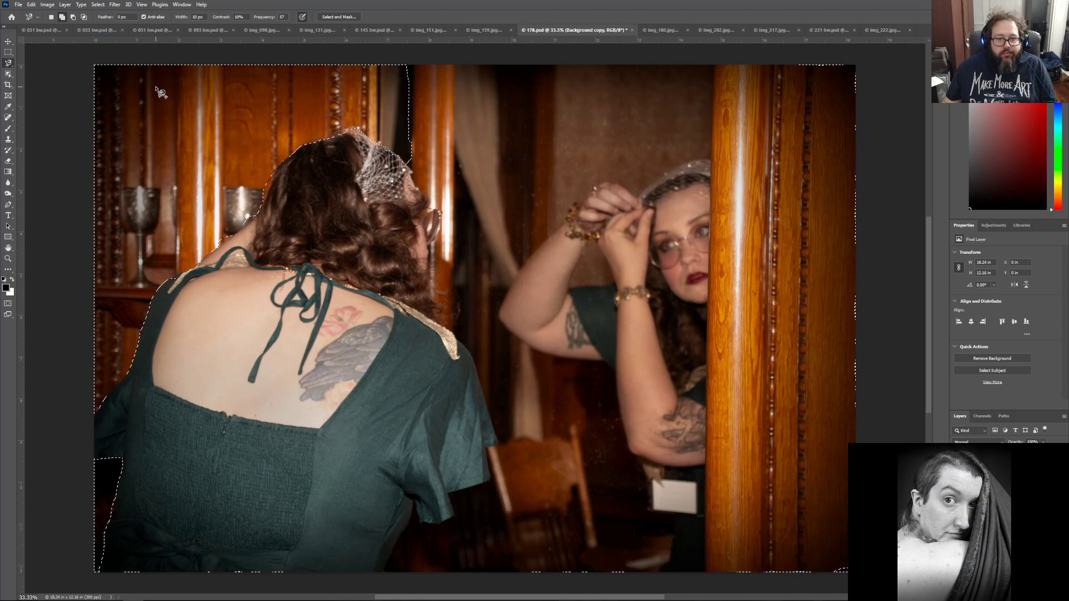
click(115, 5)
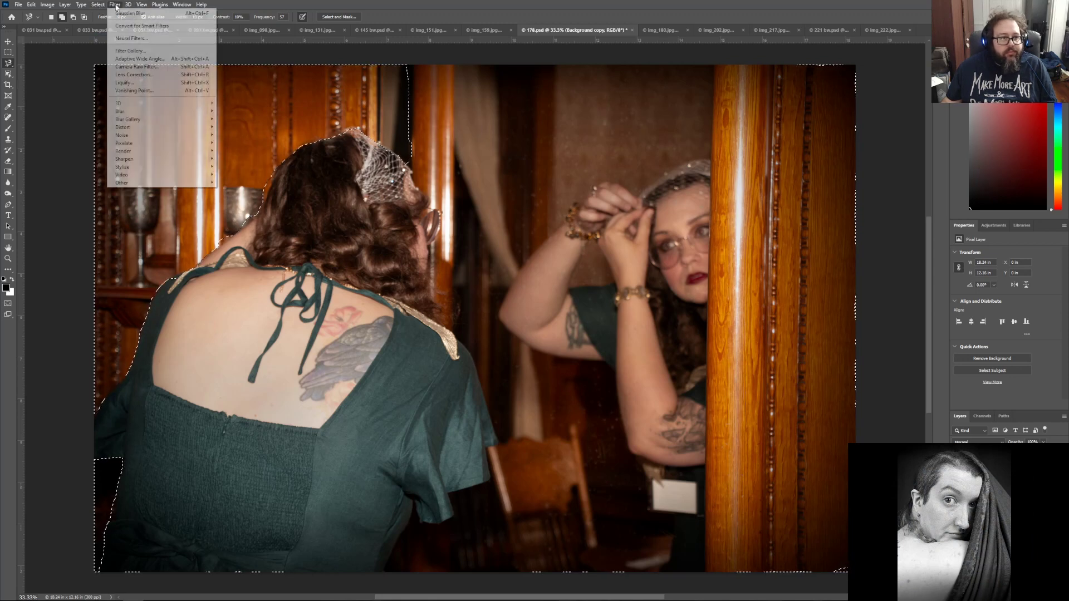
mouse_move(147, 113)
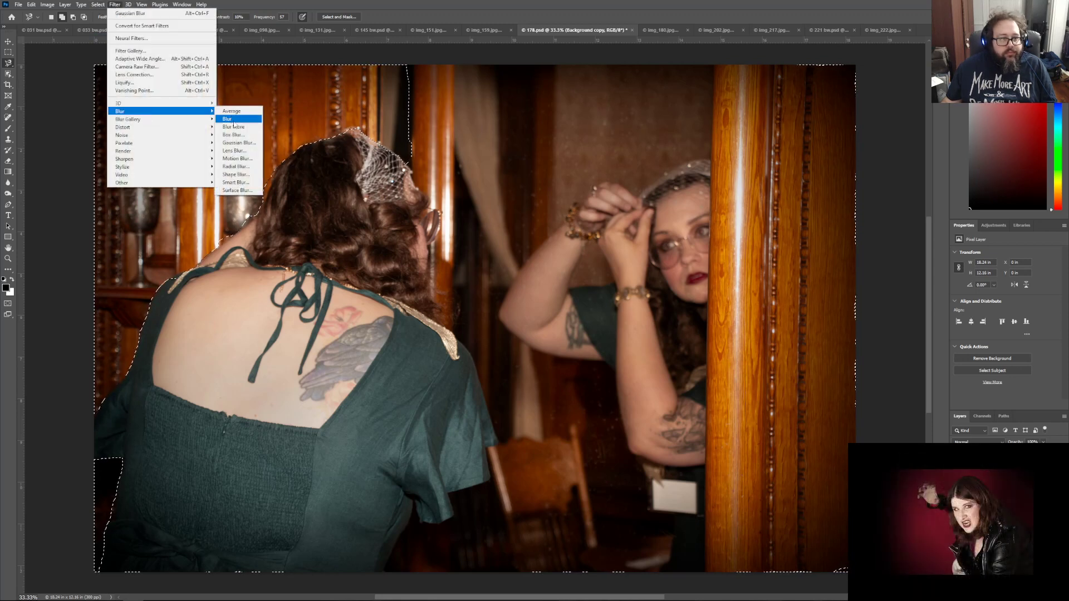
click(240, 143)
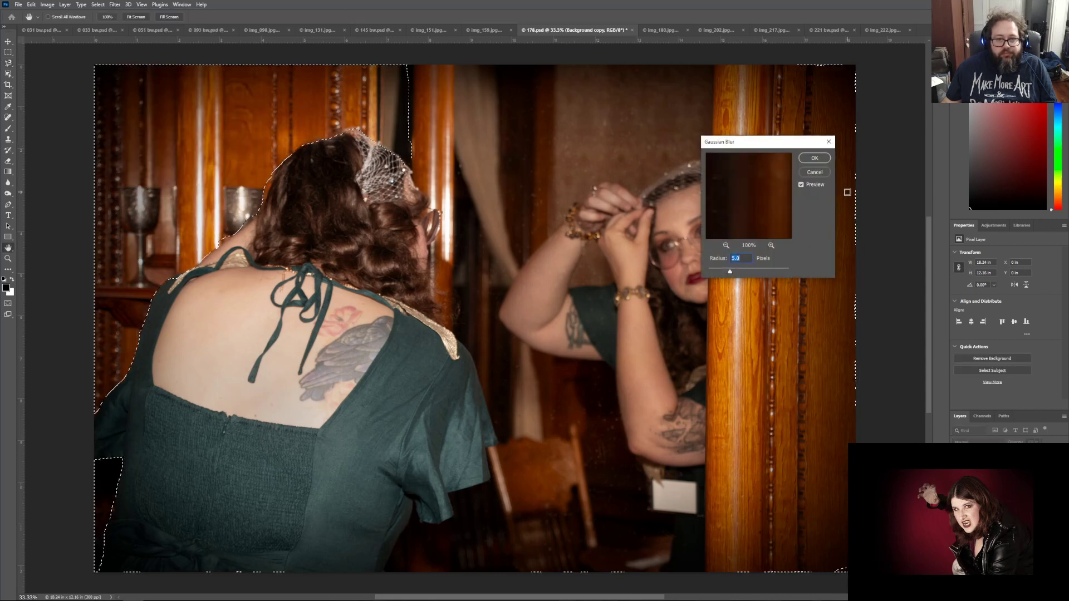
click(814, 156)
click(8, 52)
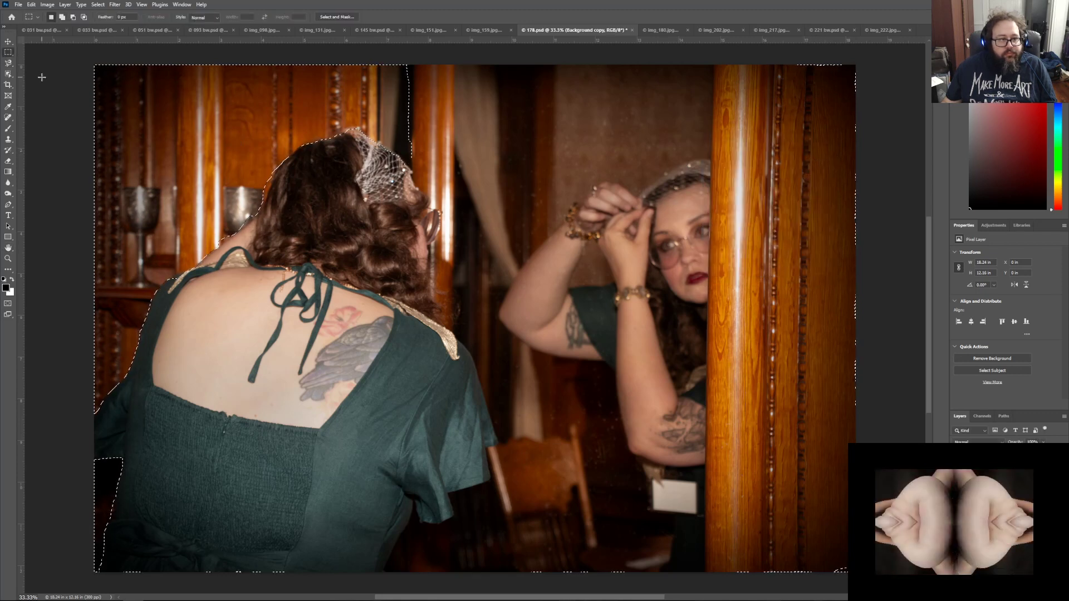
click(41, 77)
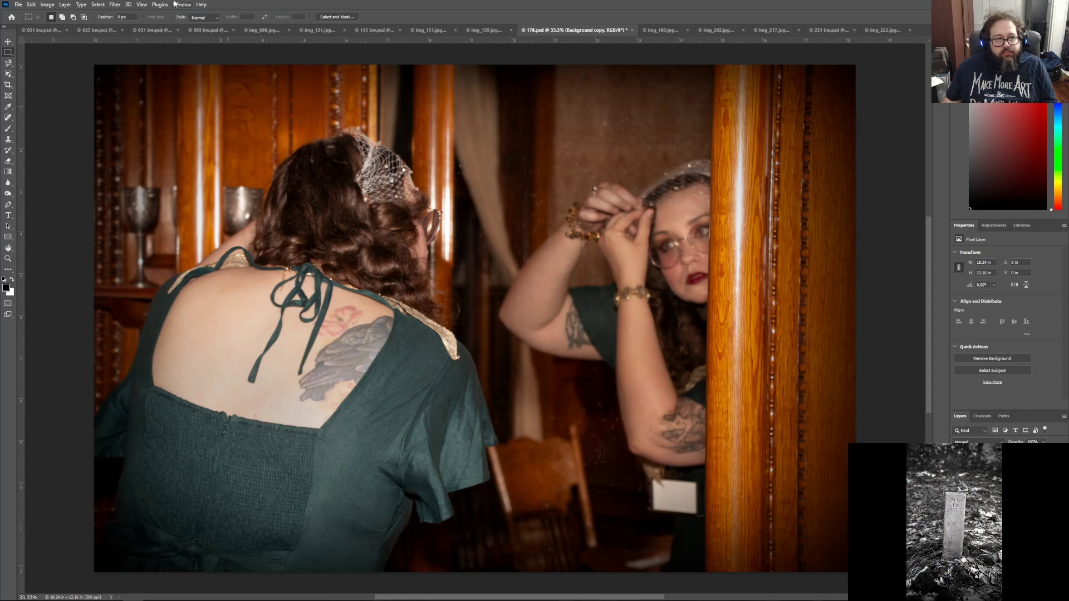
Step: Add a Brightness/Contrast adjustment with contrast 20 above the Hue/Saturation layer and save 178.psd
click(1003, 468)
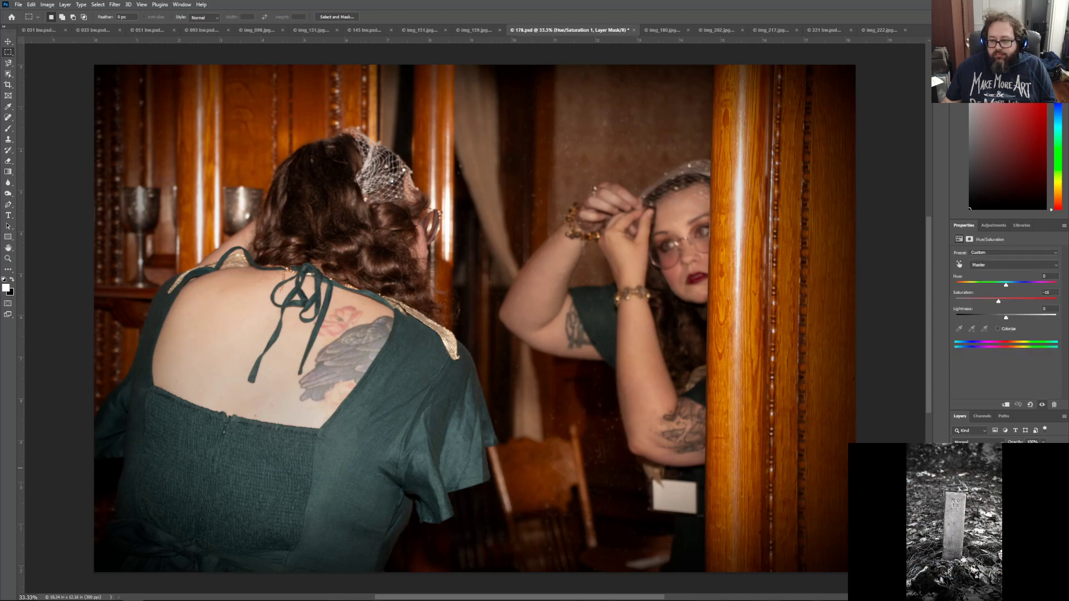
click(993, 226)
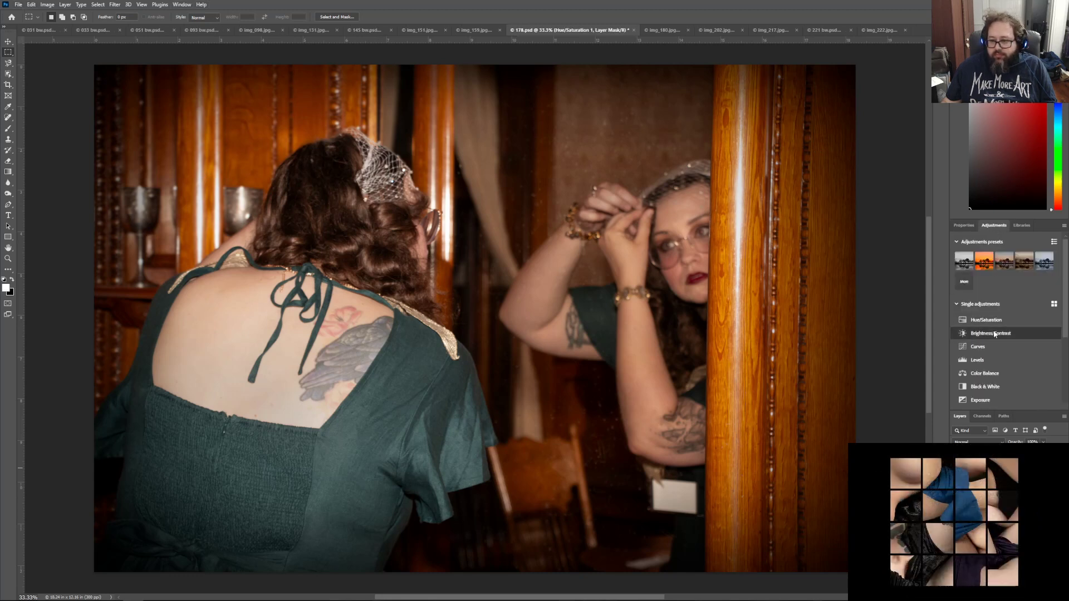
click(990, 319)
drag(1006, 292, 1009, 295)
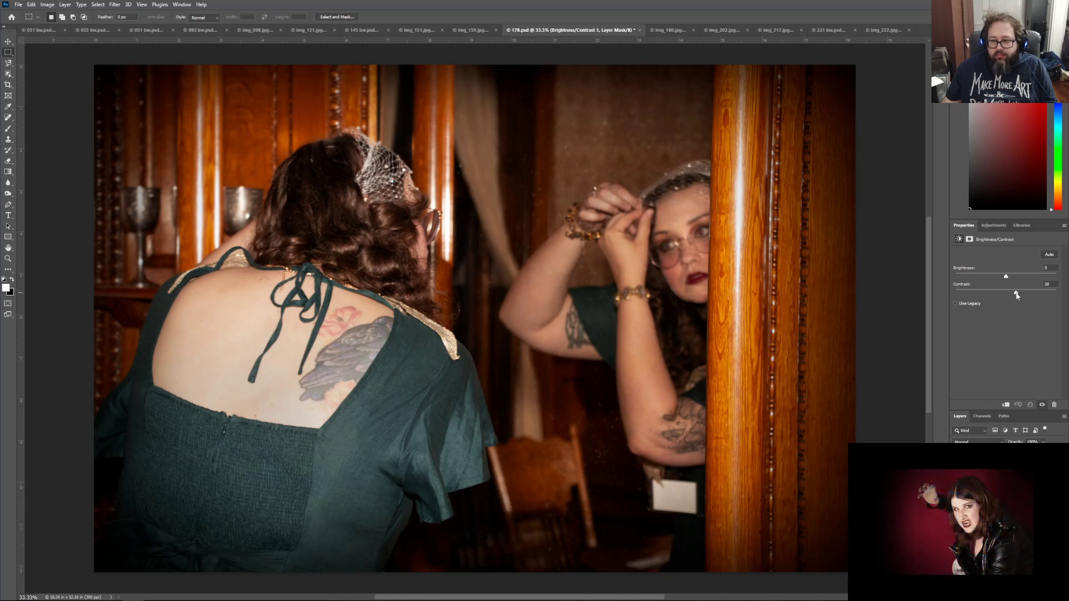
click(18, 4)
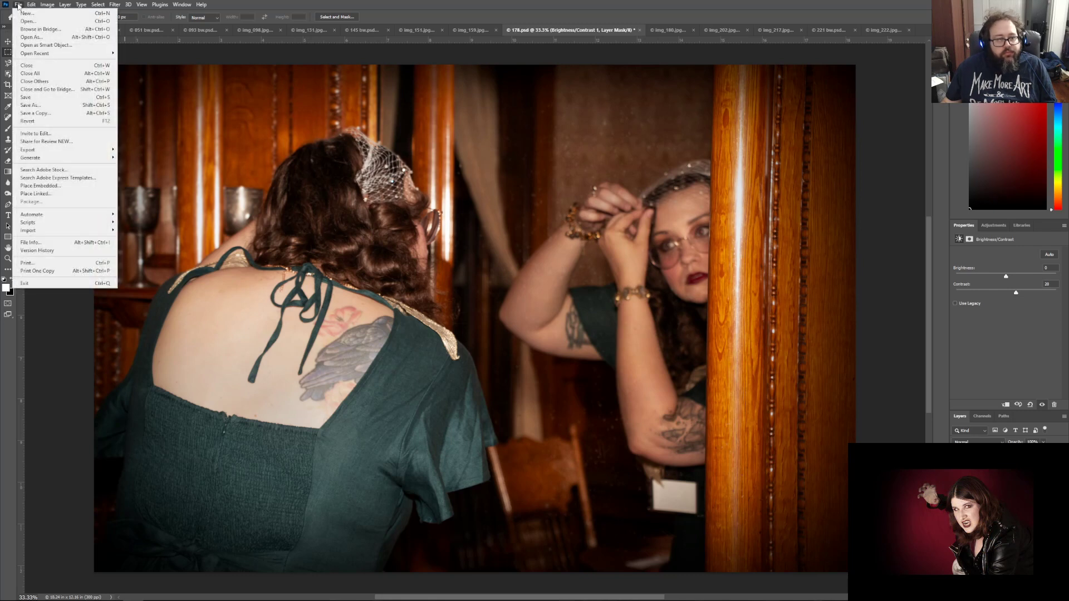
click(40, 98)
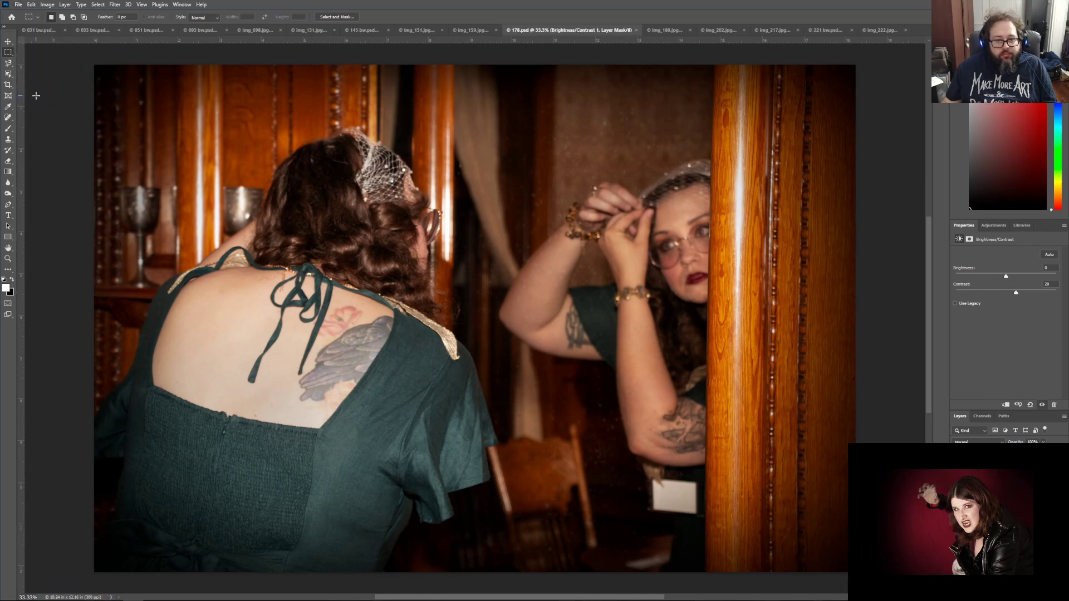
Step: Prepare a slightly larger soft black brush on the Background copy for retouching the reflected woman's eye
click(9, 259)
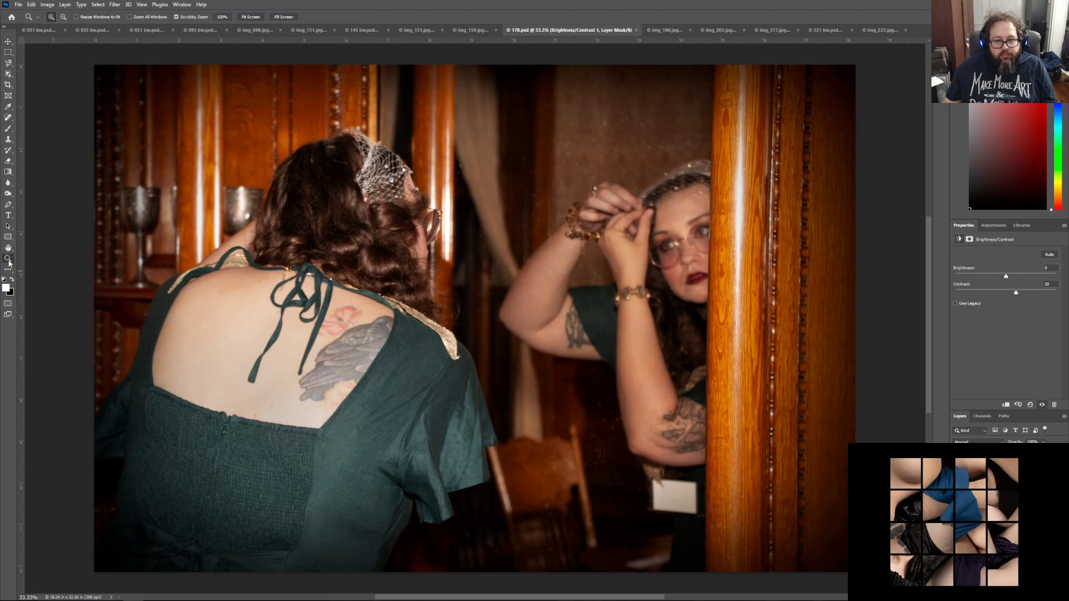
drag(705, 243, 704, 244)
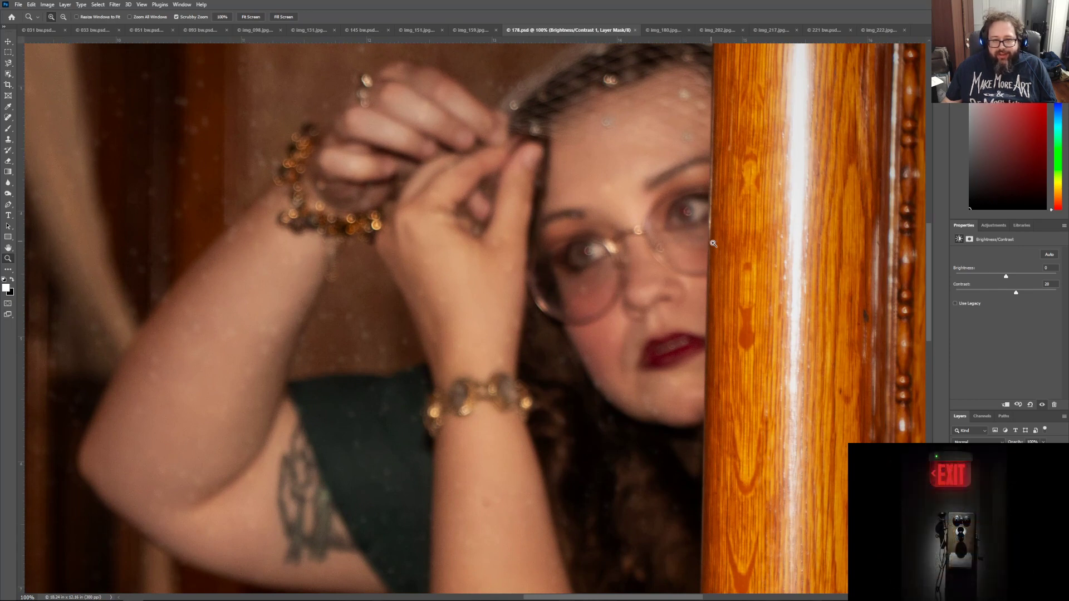
click(696, 187)
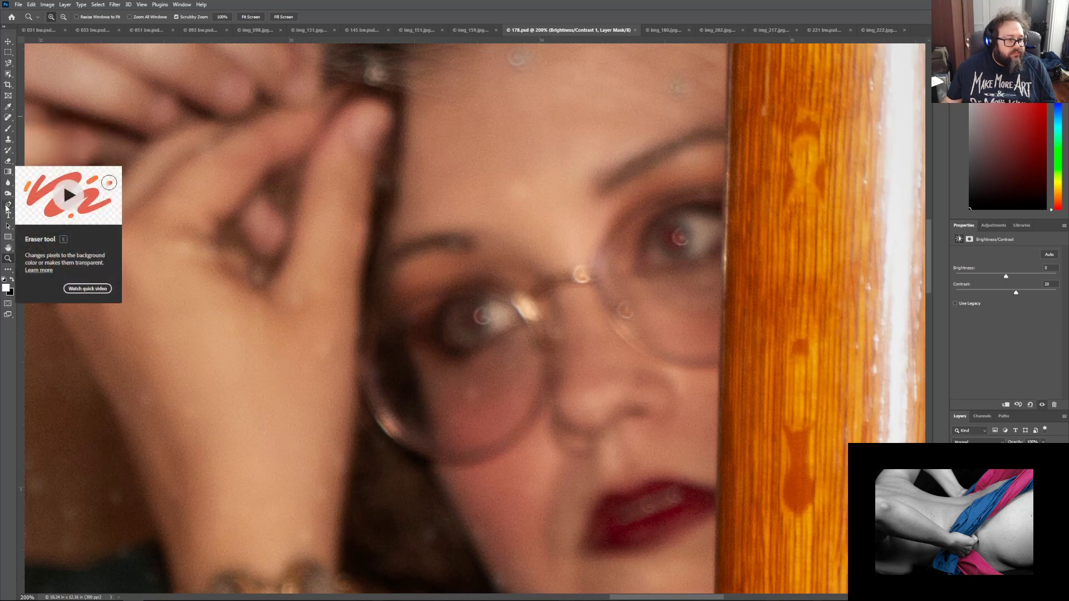
click(12, 280)
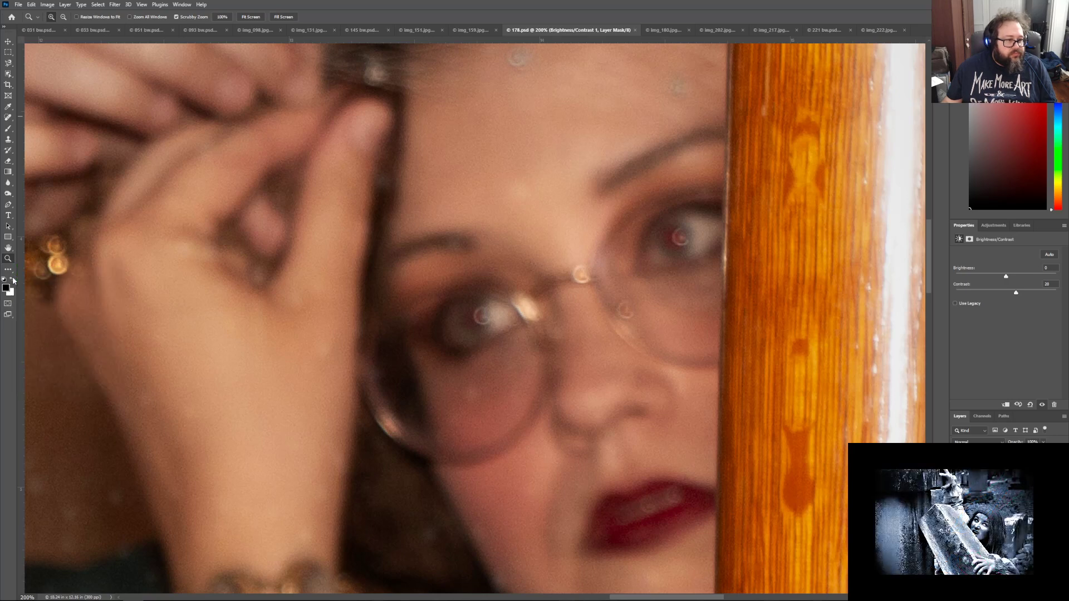
click(8, 129)
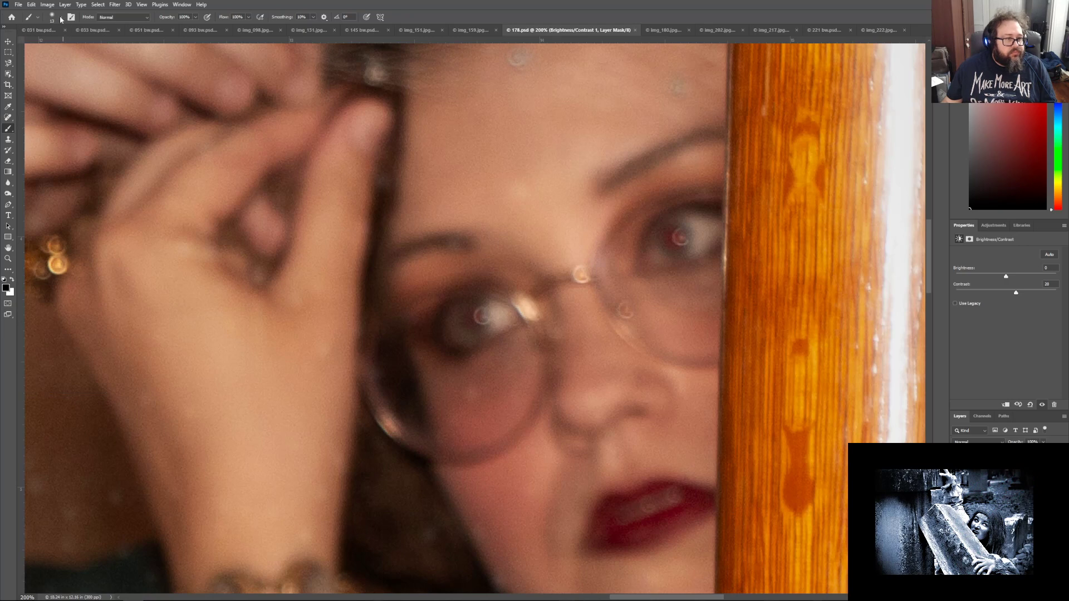
click(101, 18)
click(107, 18)
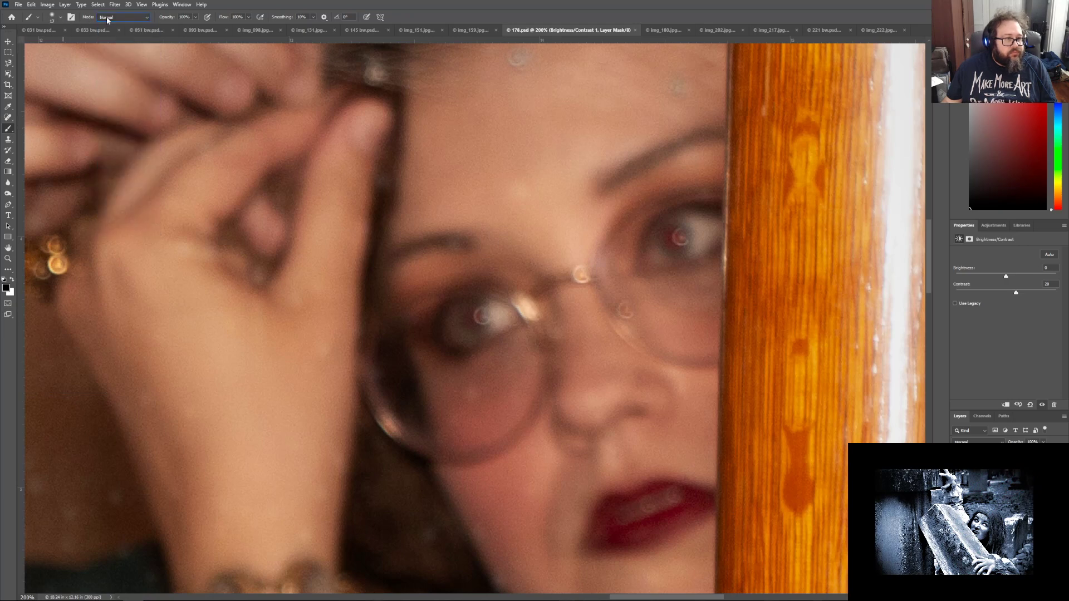
click(61, 19)
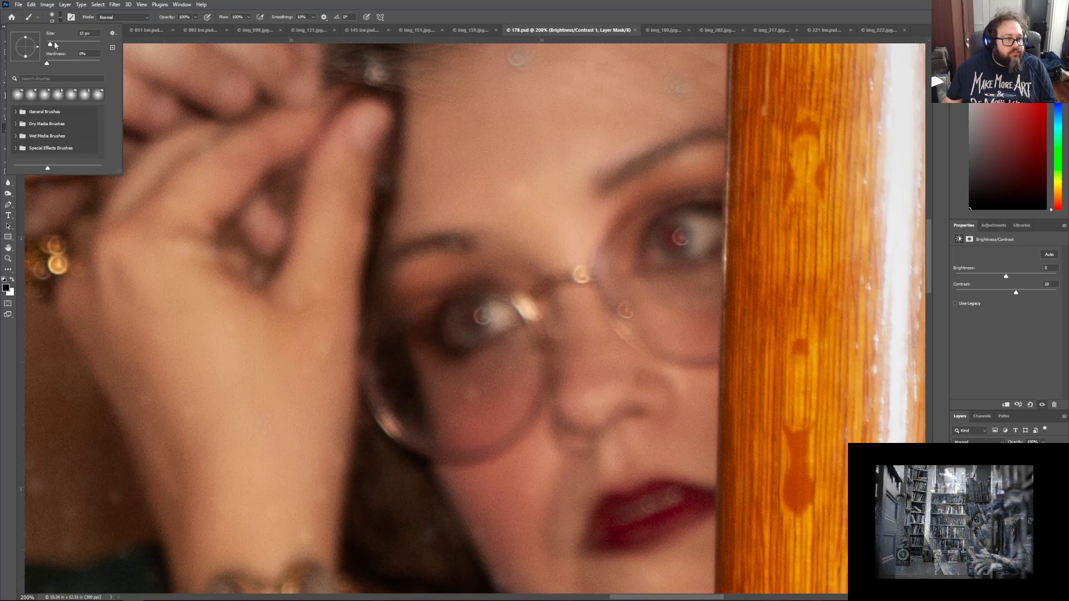
drag(51, 44, 55, 45)
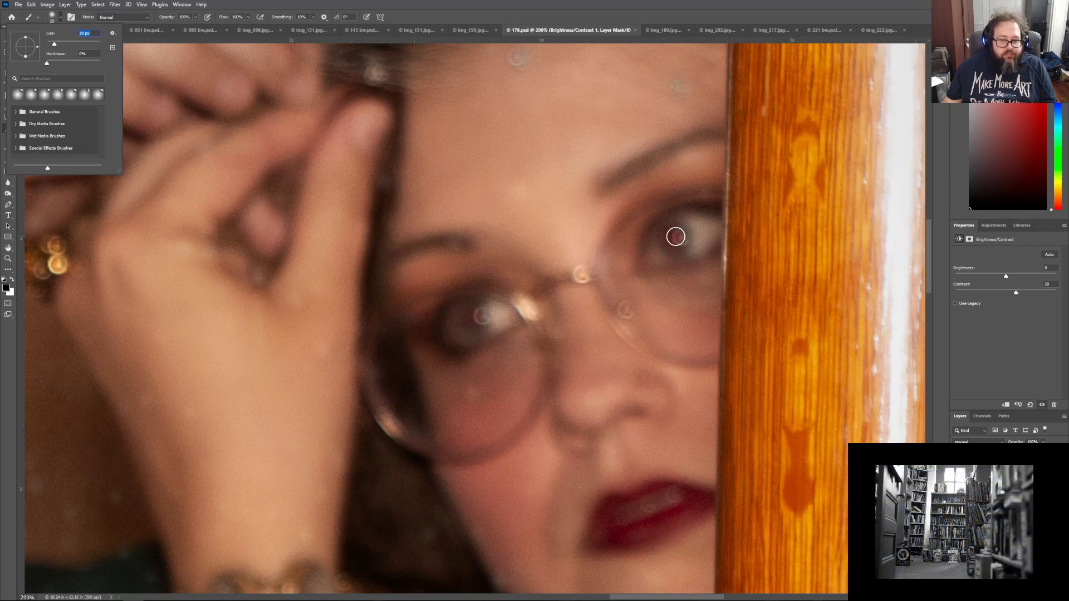
click(994, 488)
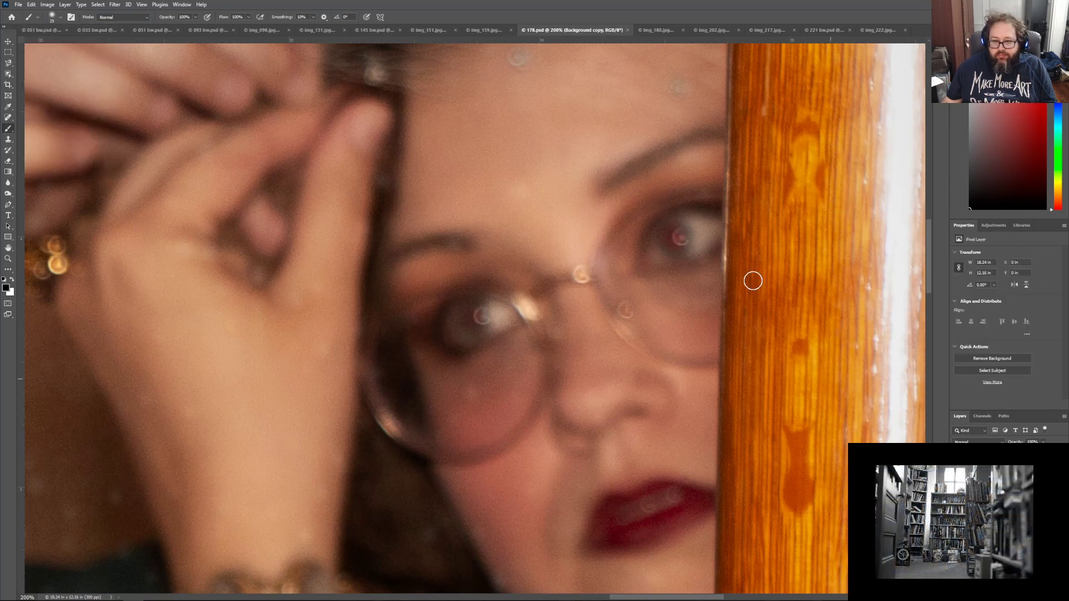
Step: Try a full-opacity black dab over the red spot in the reflected eye beside the pillar, and undo it
click(674, 237)
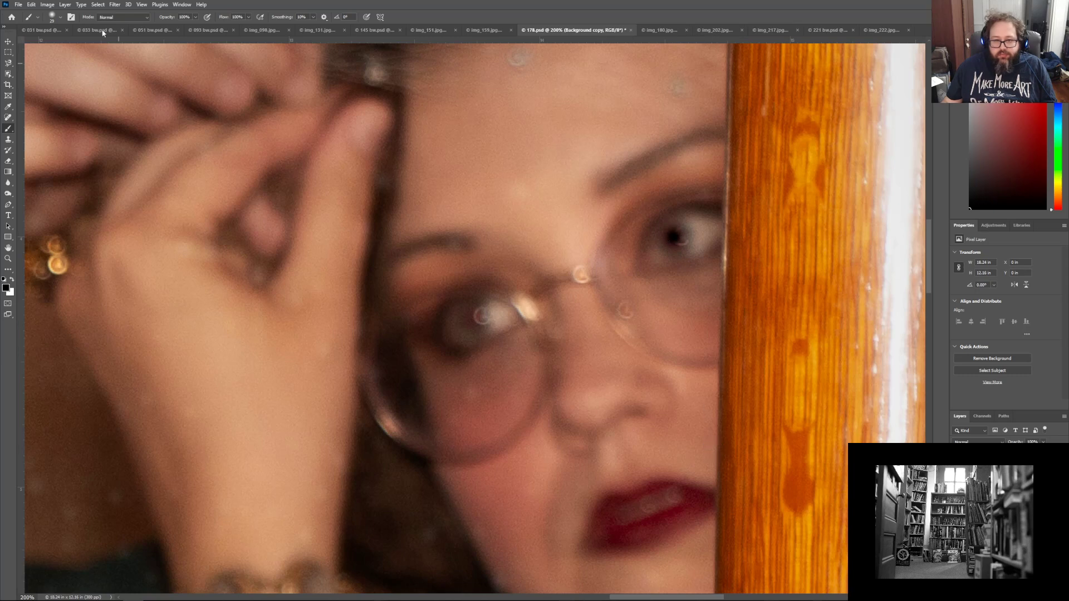
click(31, 4)
click(37, 12)
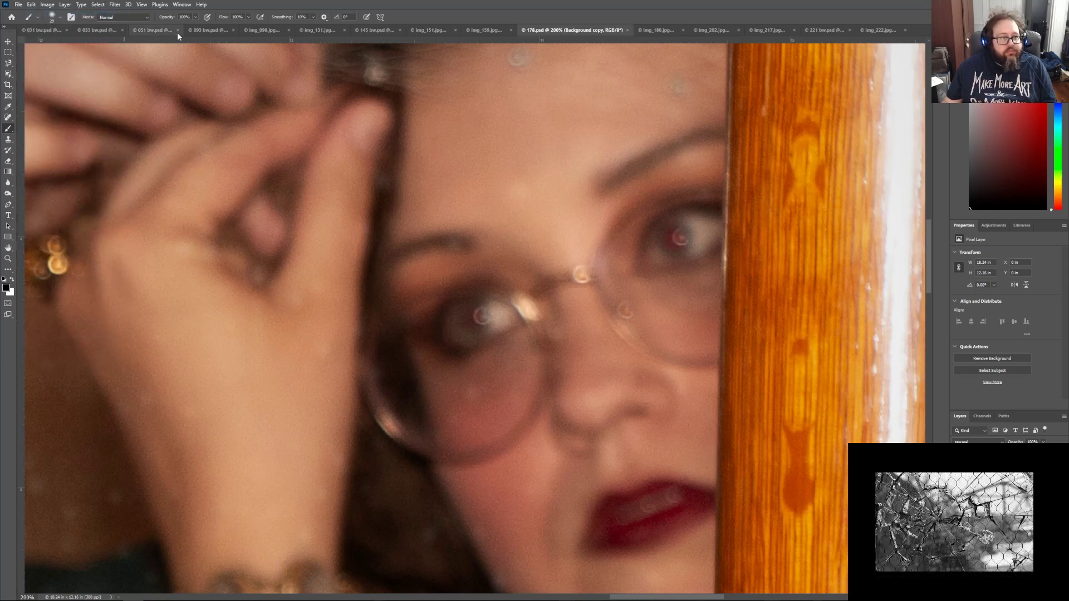
Step: Tone down the red spot in the reflected eye beside the pillar with black brush dabs at 9% opacity, and save 178.psd
click(194, 18)
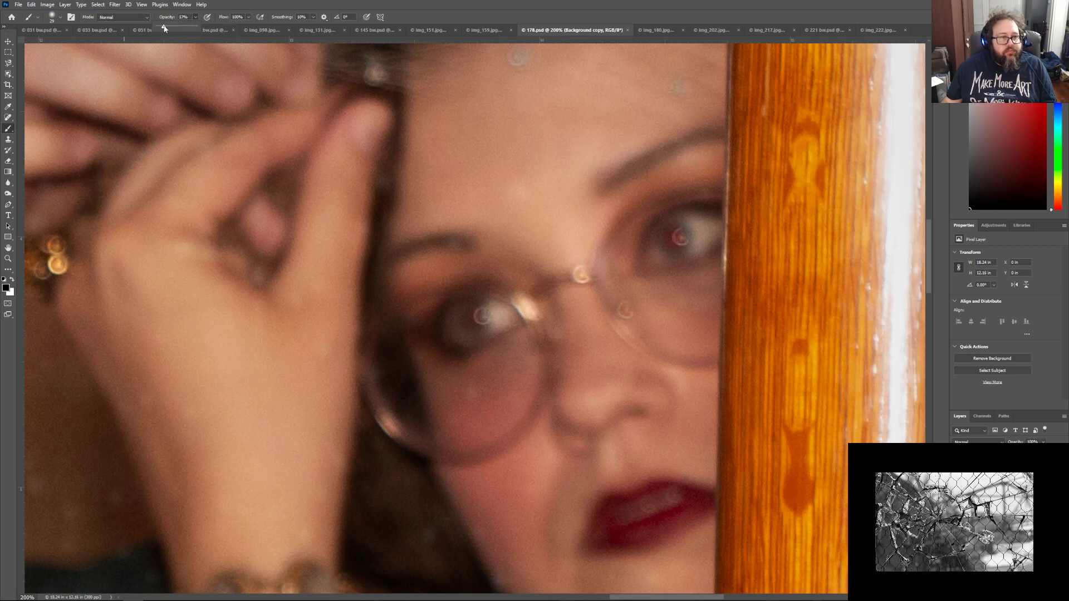
drag(164, 28, 161, 27)
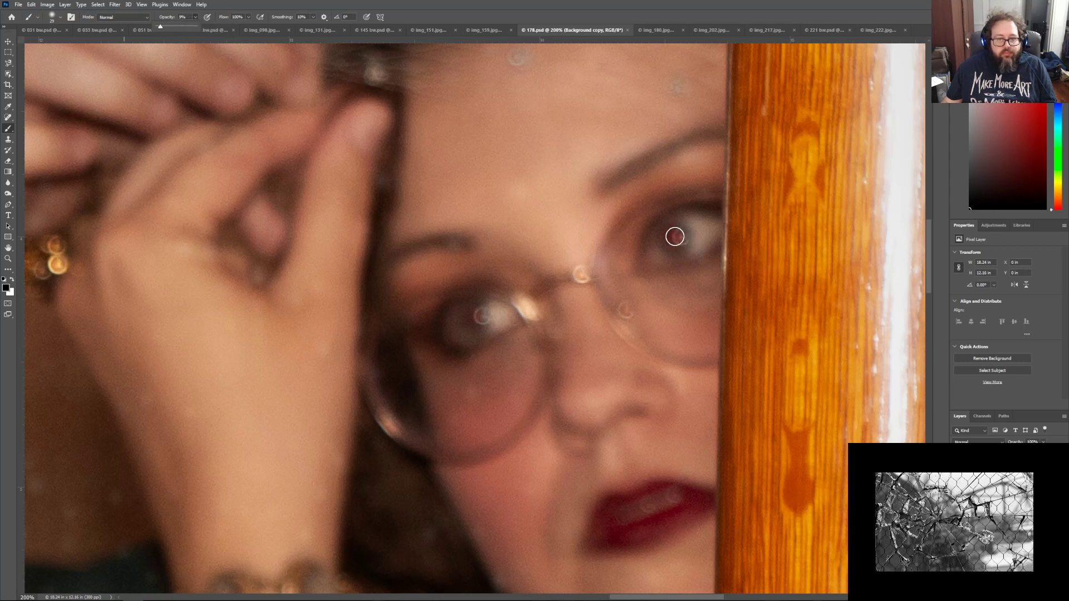
click(680, 240)
click(677, 241)
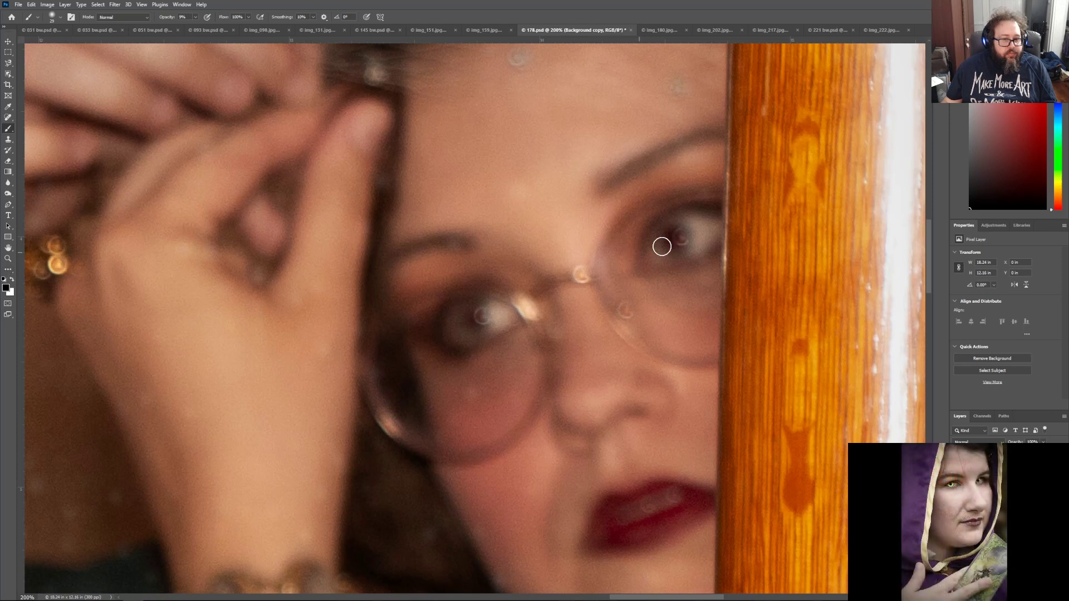
click(9, 259)
click(251, 16)
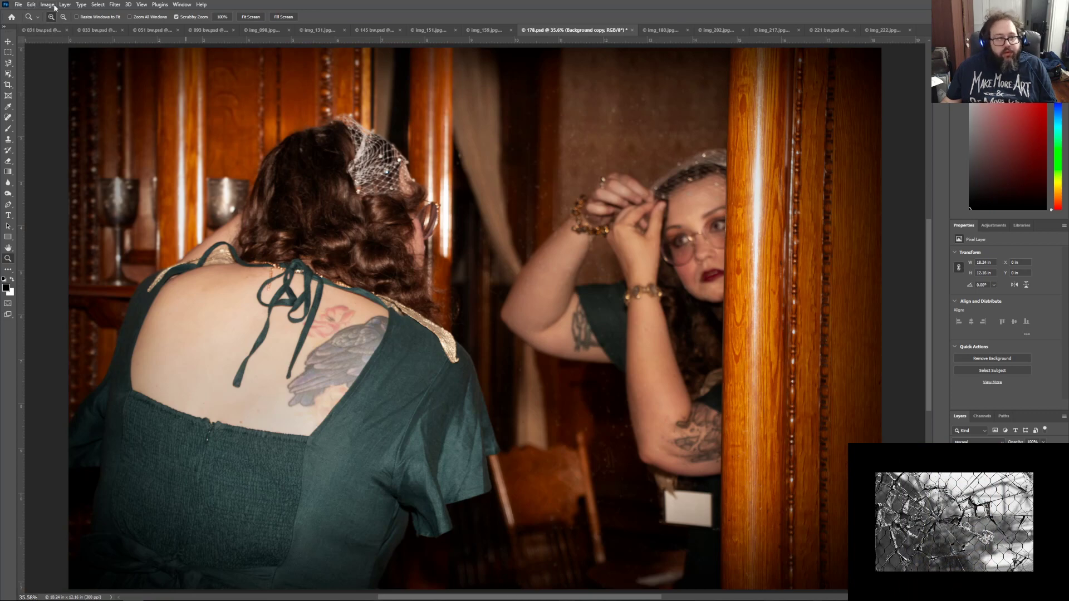
click(18, 4)
click(35, 97)
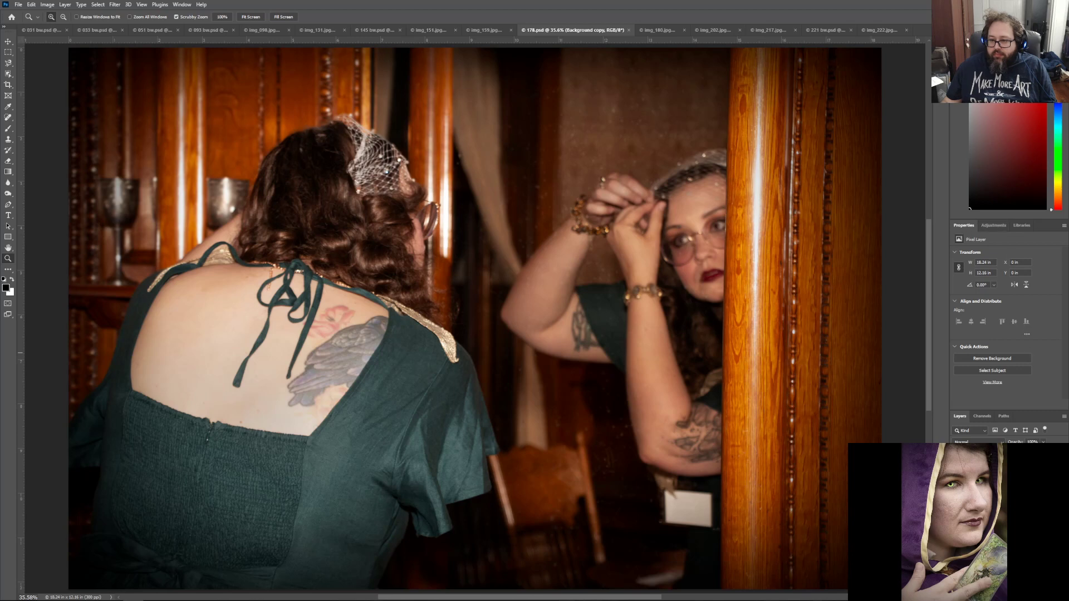
Step: Add a Hue/Saturation adjustment with the Sepia preset above the Brightness/Contrast layer, and hide it
click(1004, 467)
click(1000, 229)
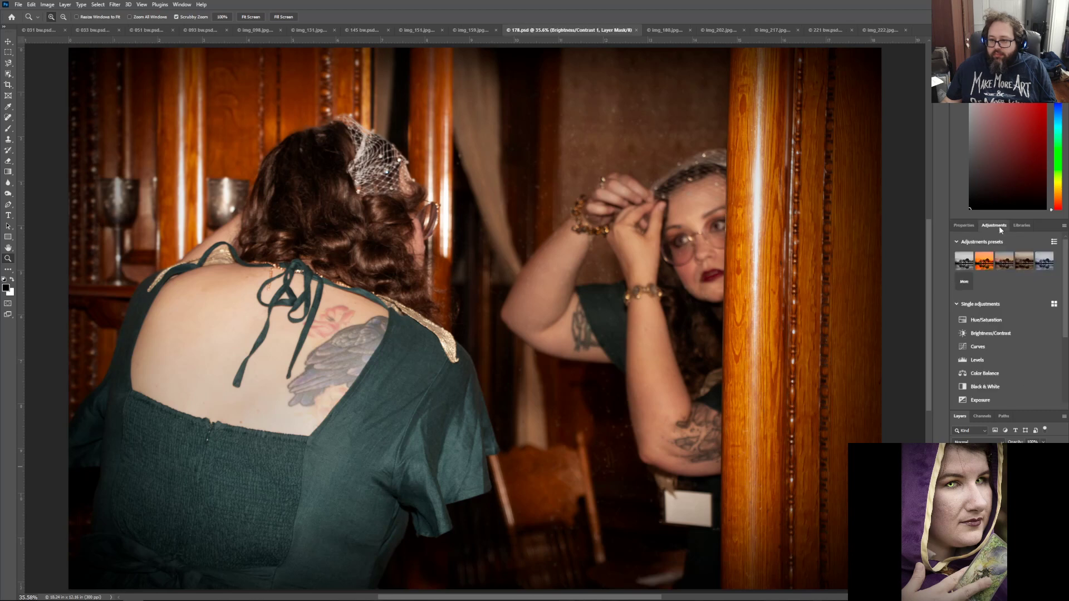
click(1002, 320)
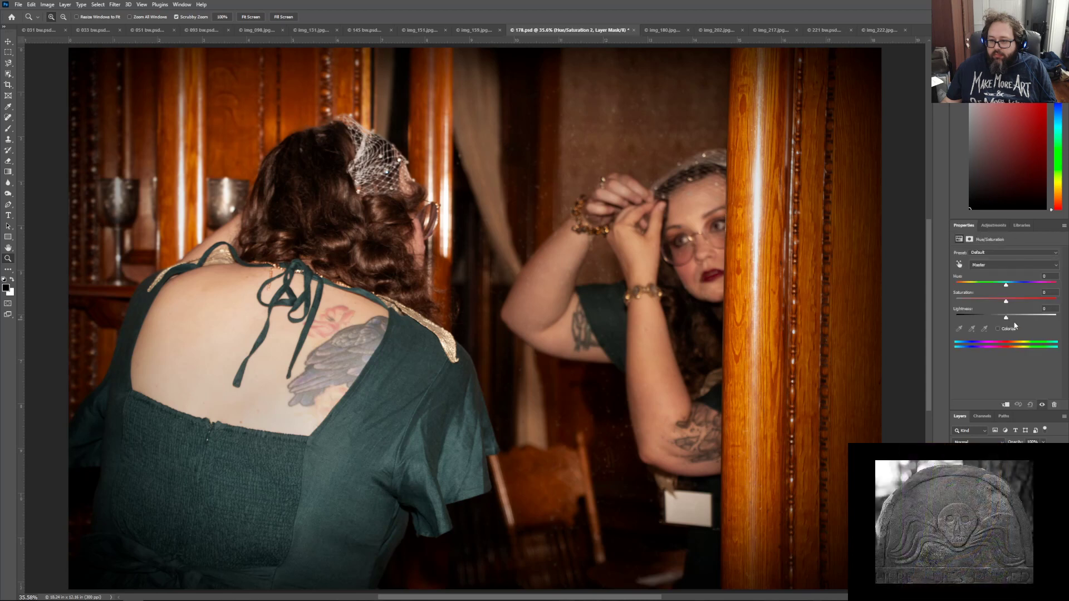
click(1011, 255)
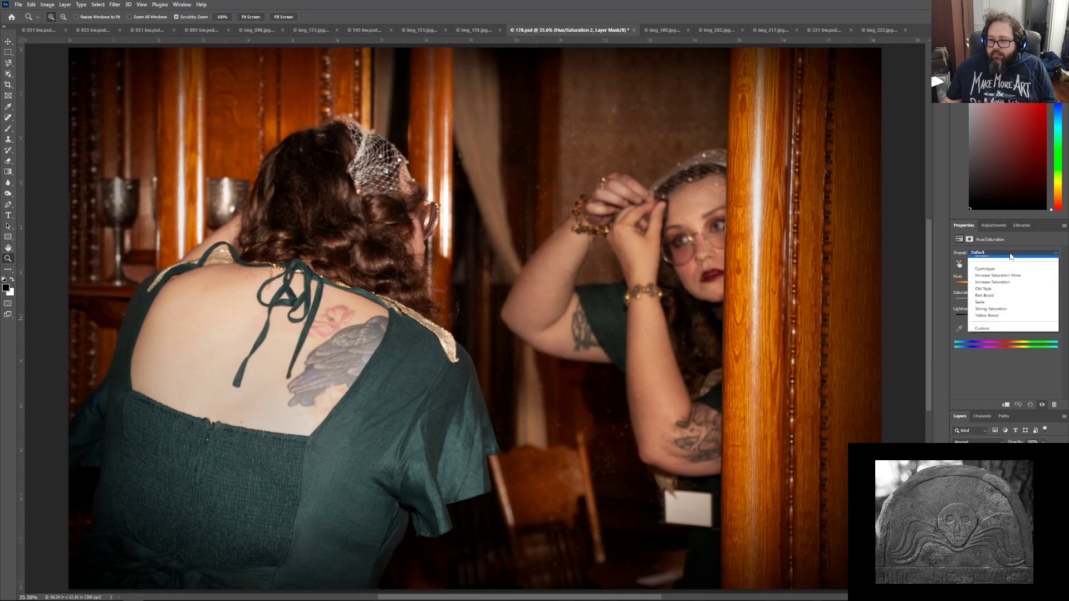
click(1000, 306)
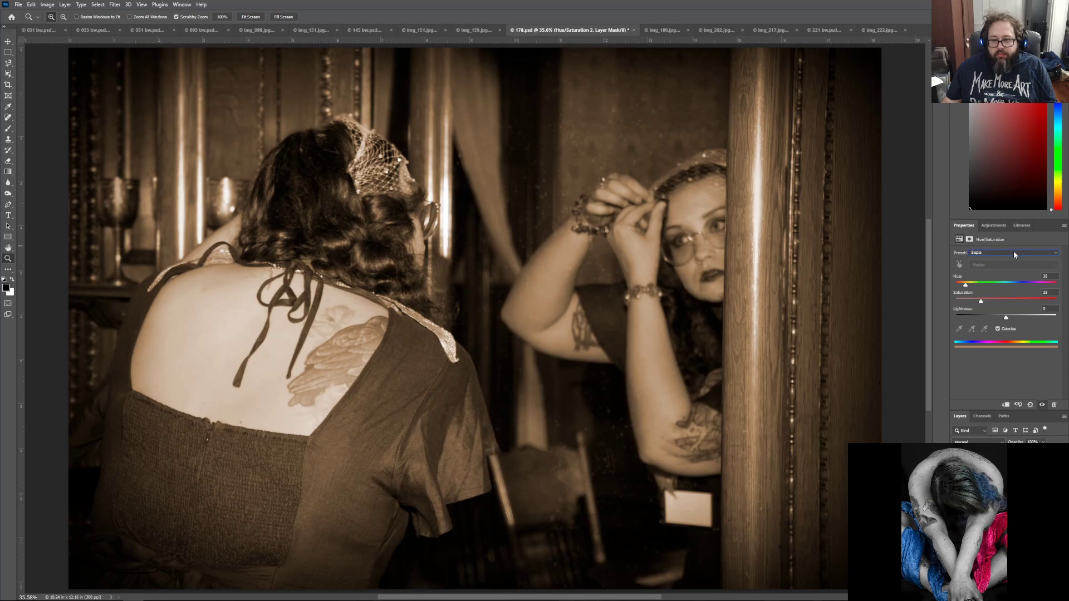
click(1041, 405)
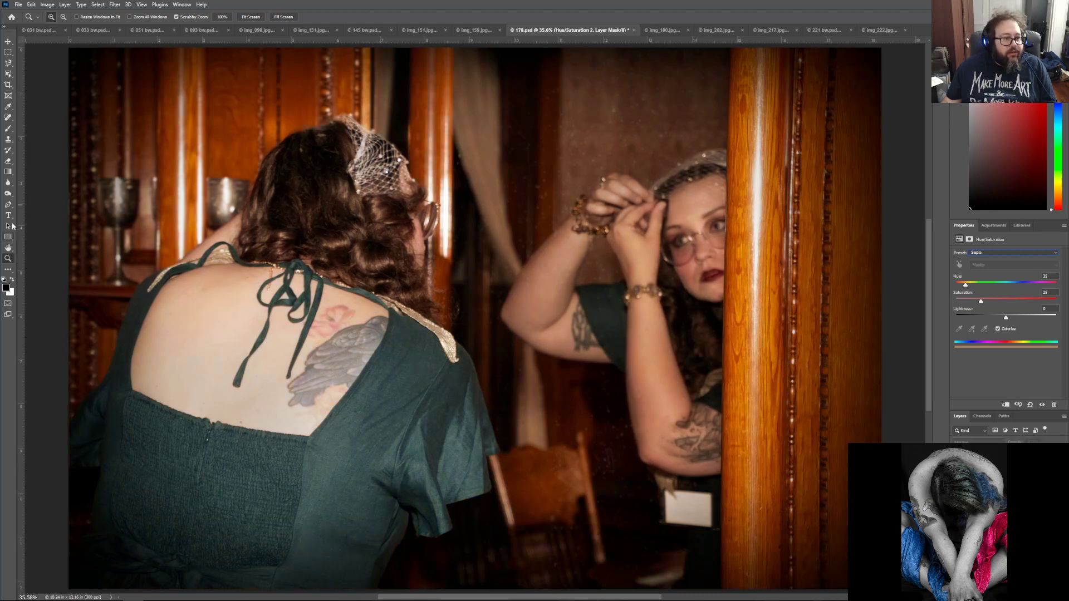
Step: Darken all four edges of the Background copy with short black-to-transparent gradients running inward, and save 178.psd
click(7, 171)
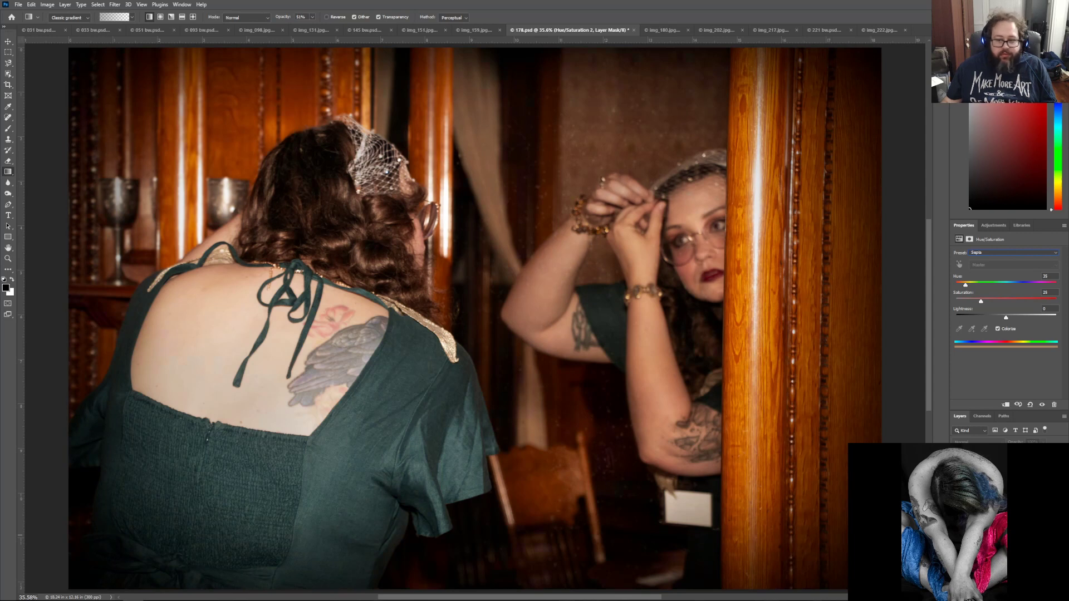
click(997, 519)
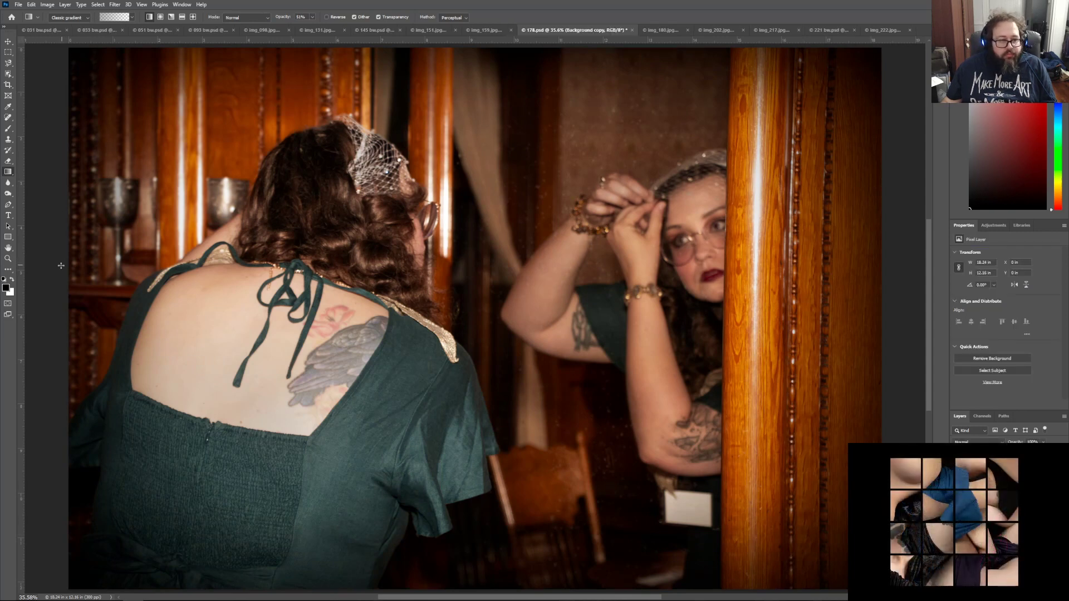
drag(249, 270, 250, 270)
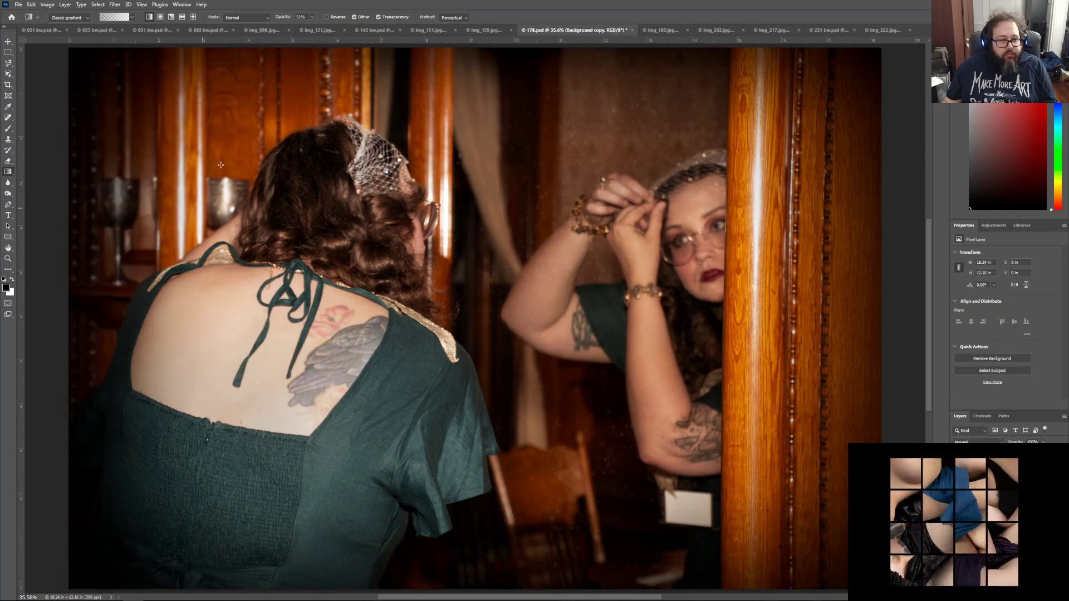
drag(475, 45, 475, 115)
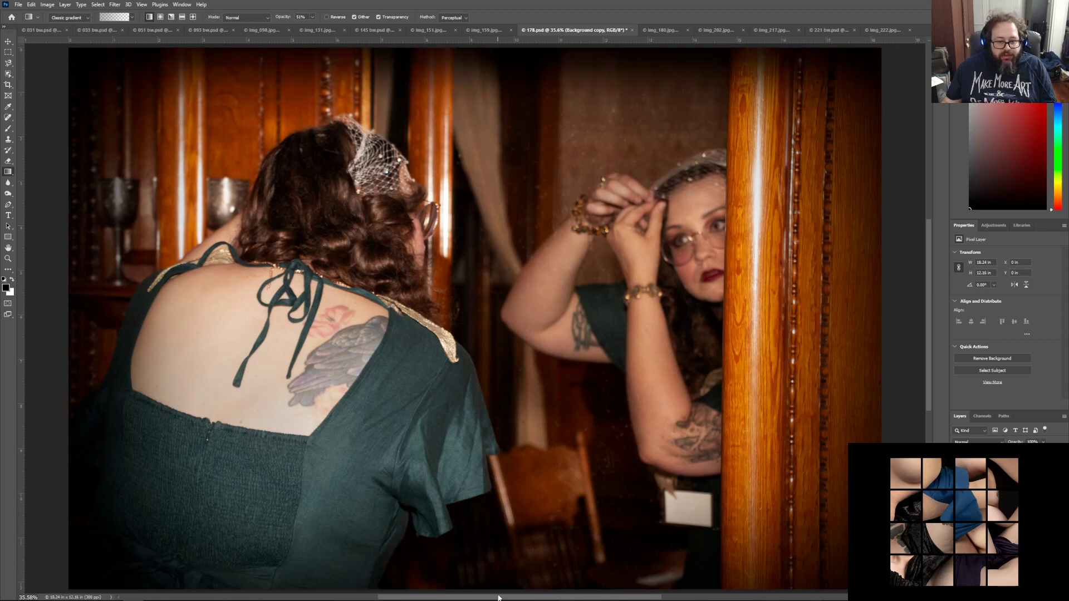
drag(498, 591, 497, 502)
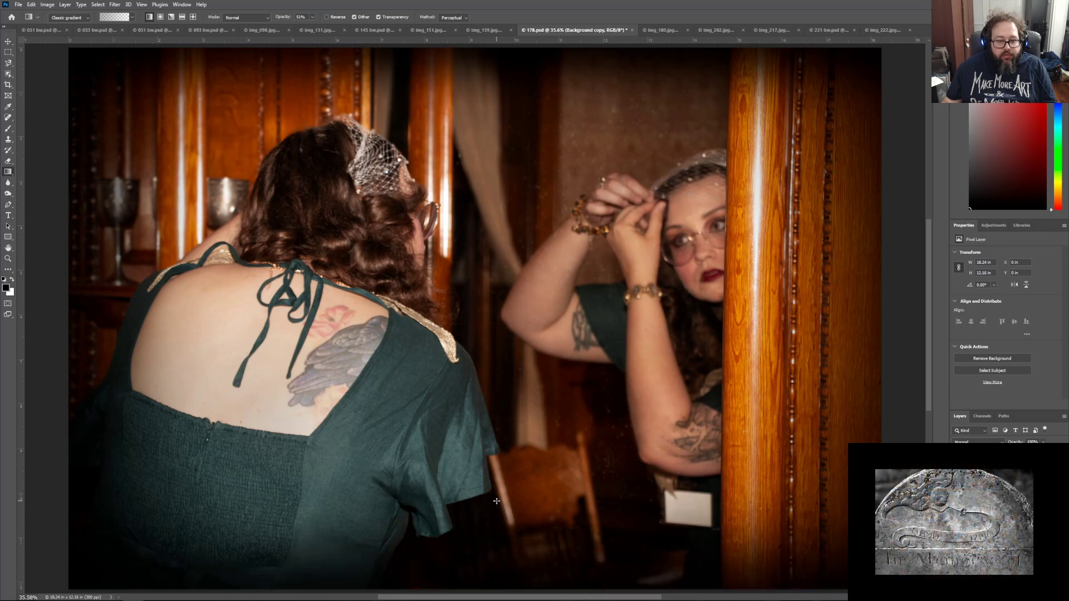
drag(894, 285, 777, 283)
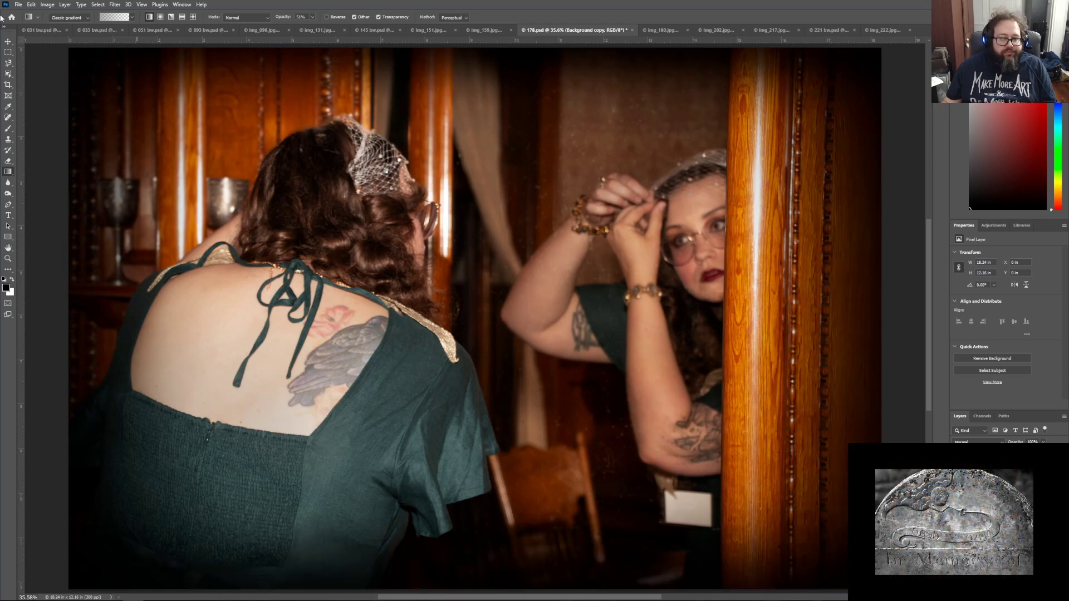
click(18, 6)
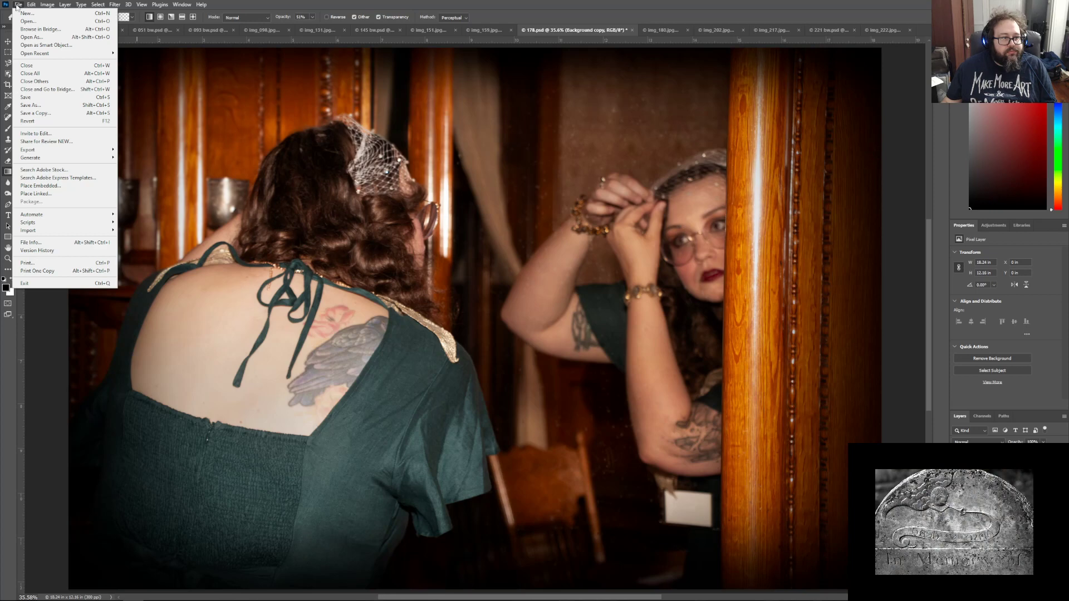
click(42, 97)
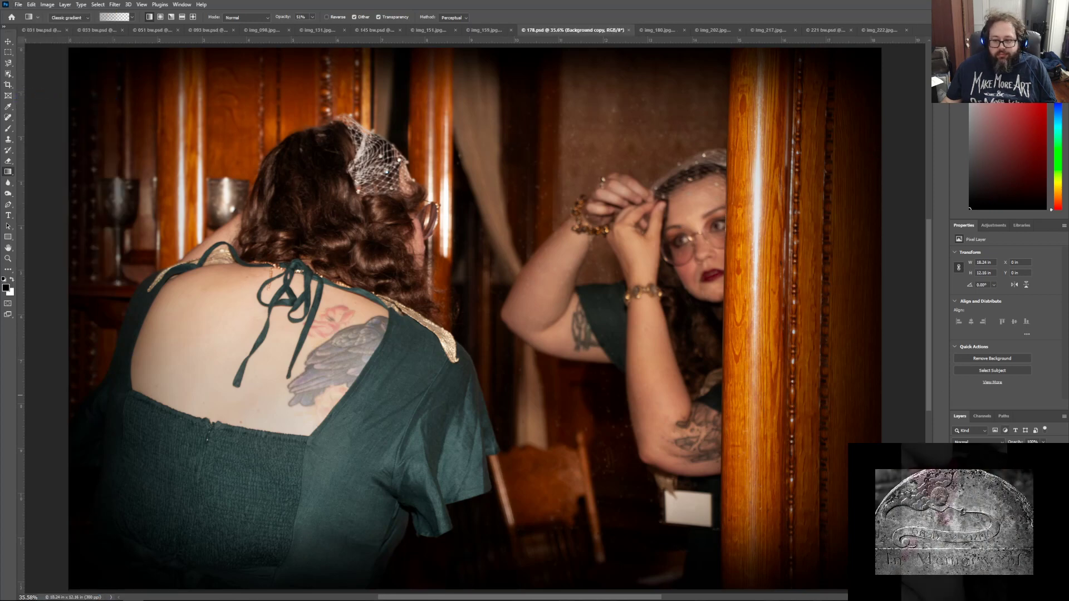
Step: Show the sepia Hue/Saturation layer again and save the photo as a separate file named 178 sepia.psd
key(ctrl+shift+z)
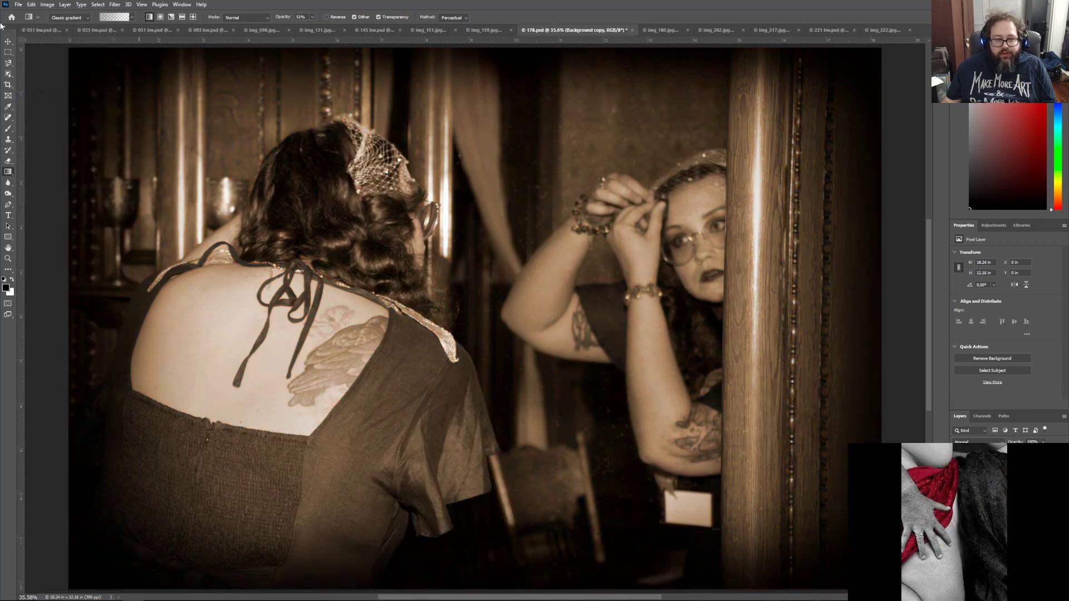
click(18, 4)
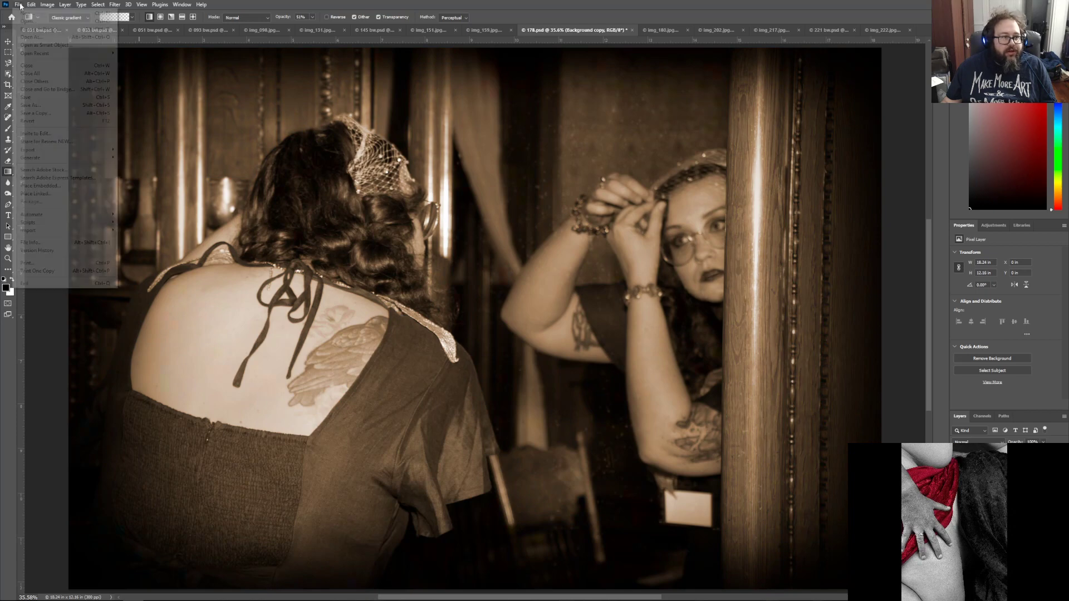
click(33, 107)
click(258, 332)
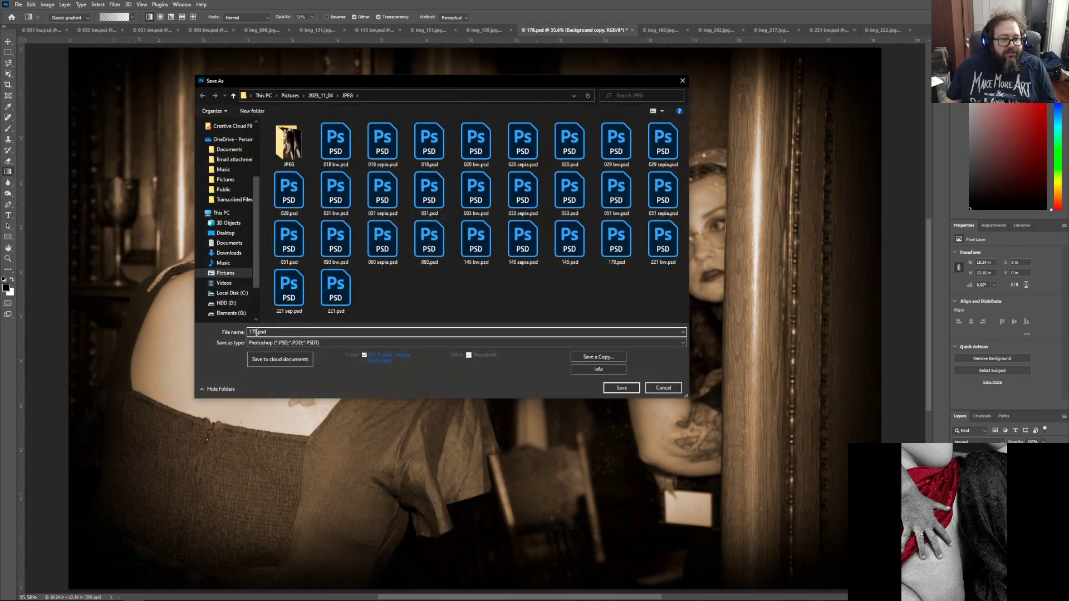
text(sepia)
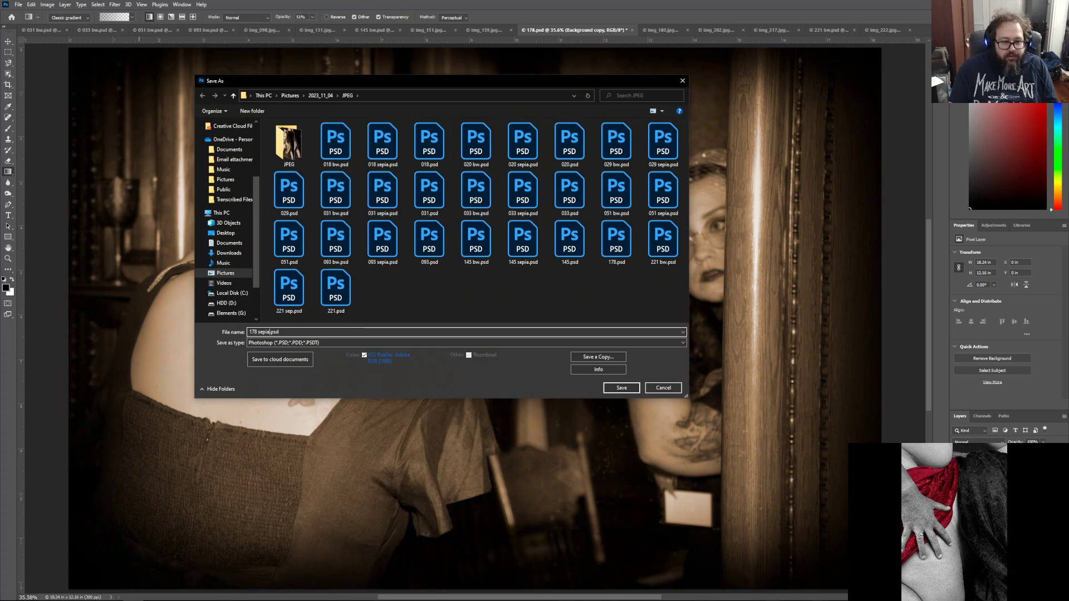
key(Return)
key(Return)
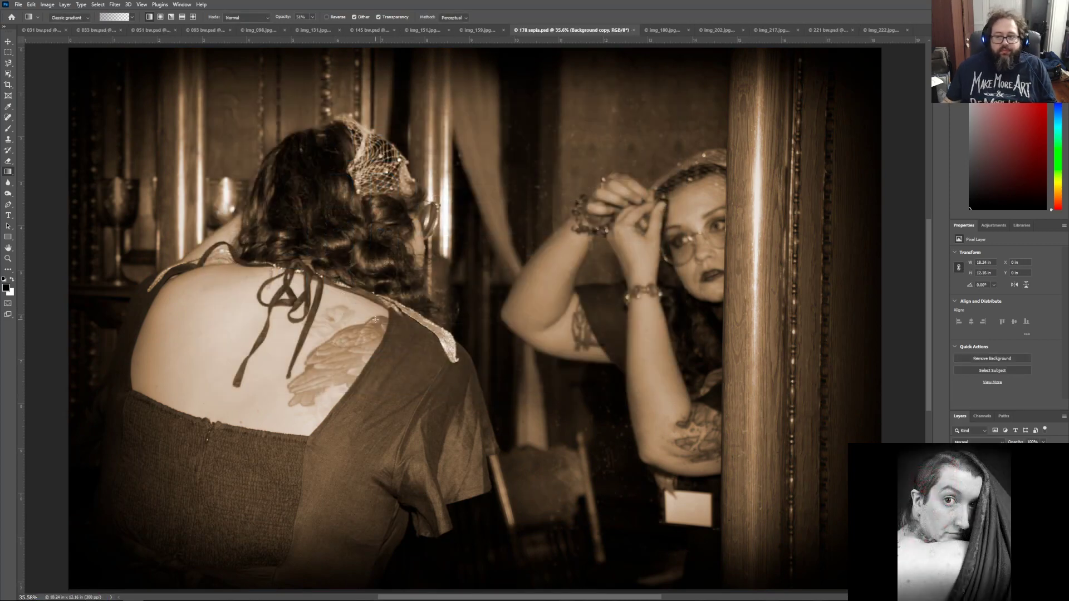
Step: Add a Black & White adjustment above the sepia layer, starting from the Maximum Black preset with Reds raised to 50 and Yellows to 44
click(989, 471)
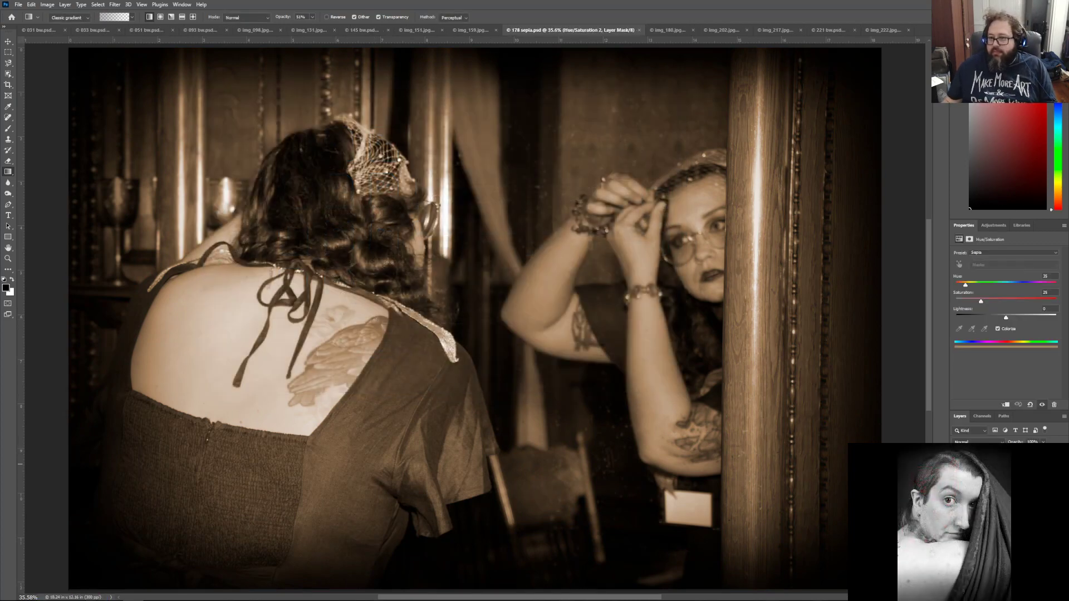
click(993, 225)
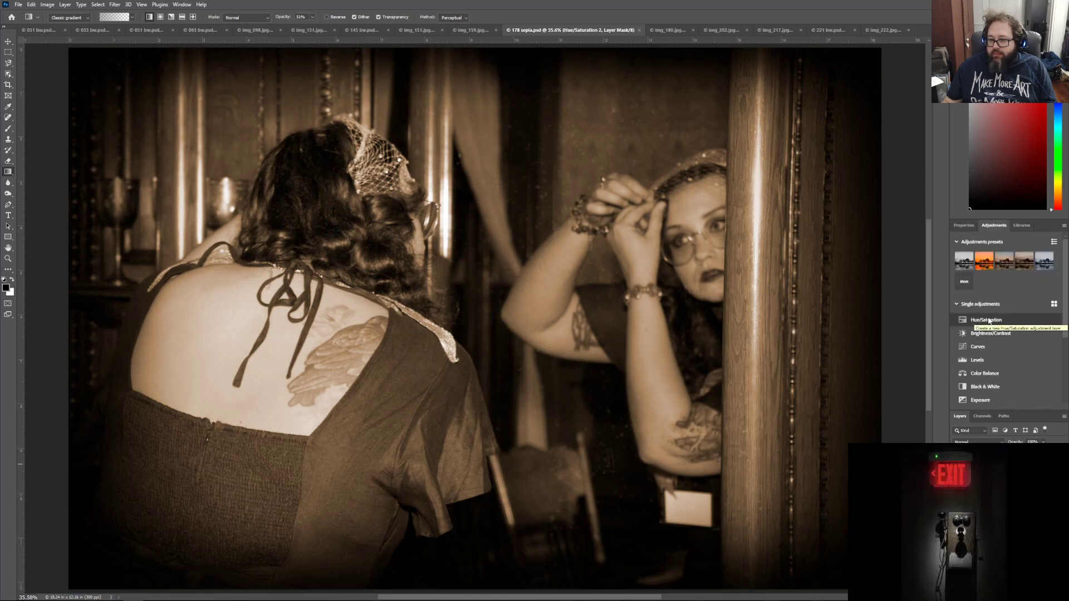
click(999, 387)
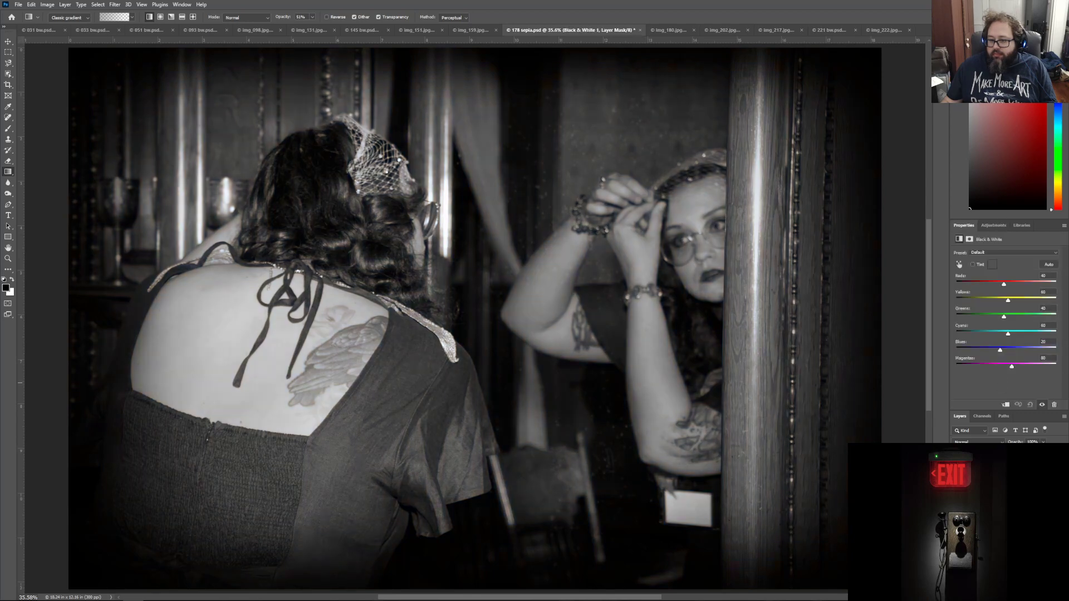
click(1004, 250)
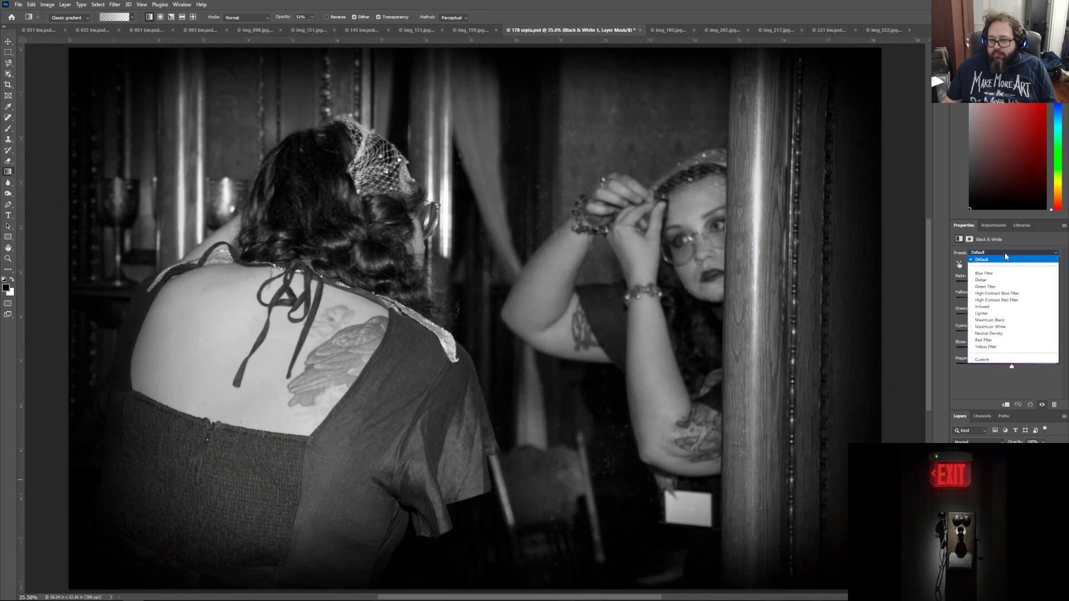
click(1008, 320)
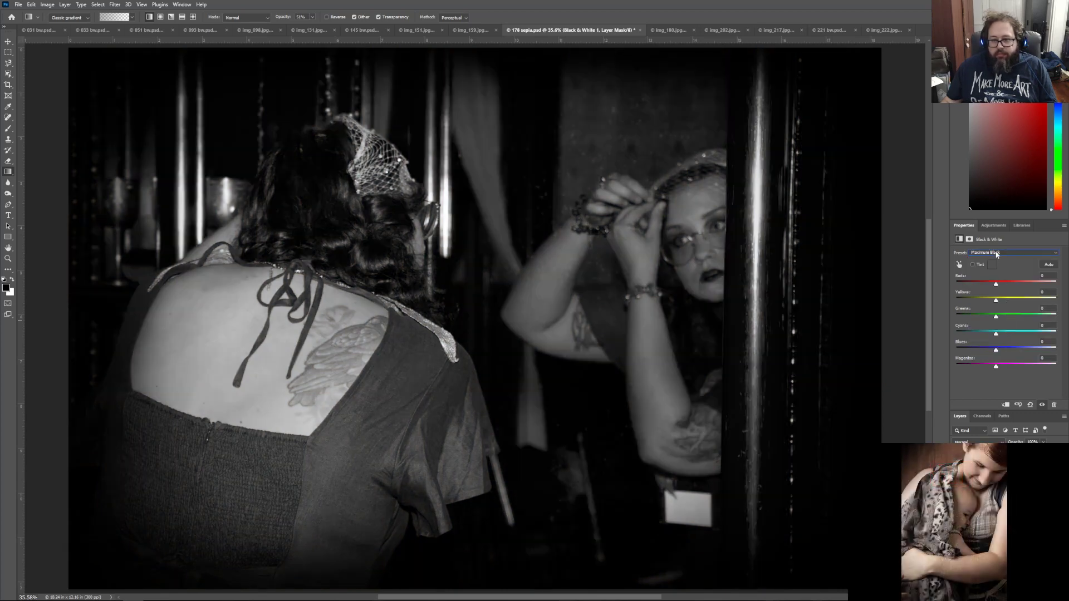
drag(996, 284, 1006, 302)
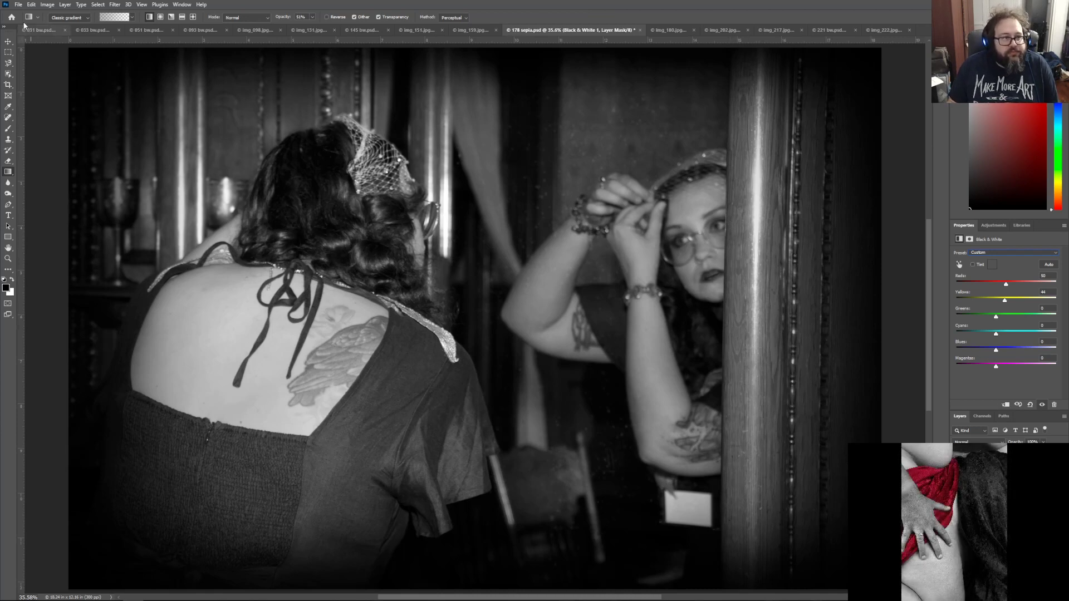
Step: Save the black-and-white version as a separate file named 178 bw.psd, with Maximize Compatibility on
click(18, 4)
click(29, 105)
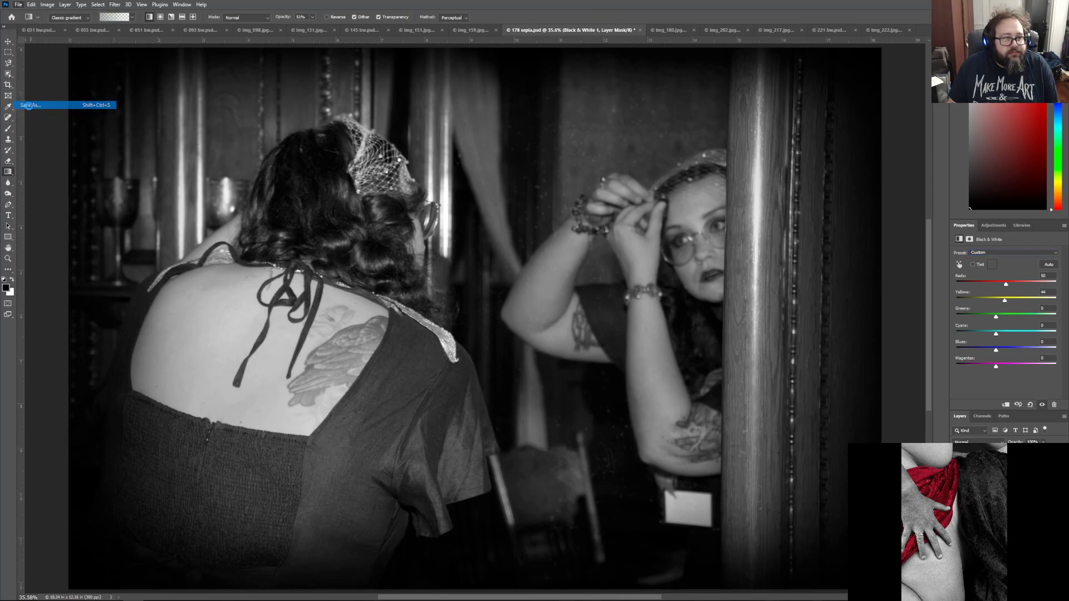
click(265, 332)
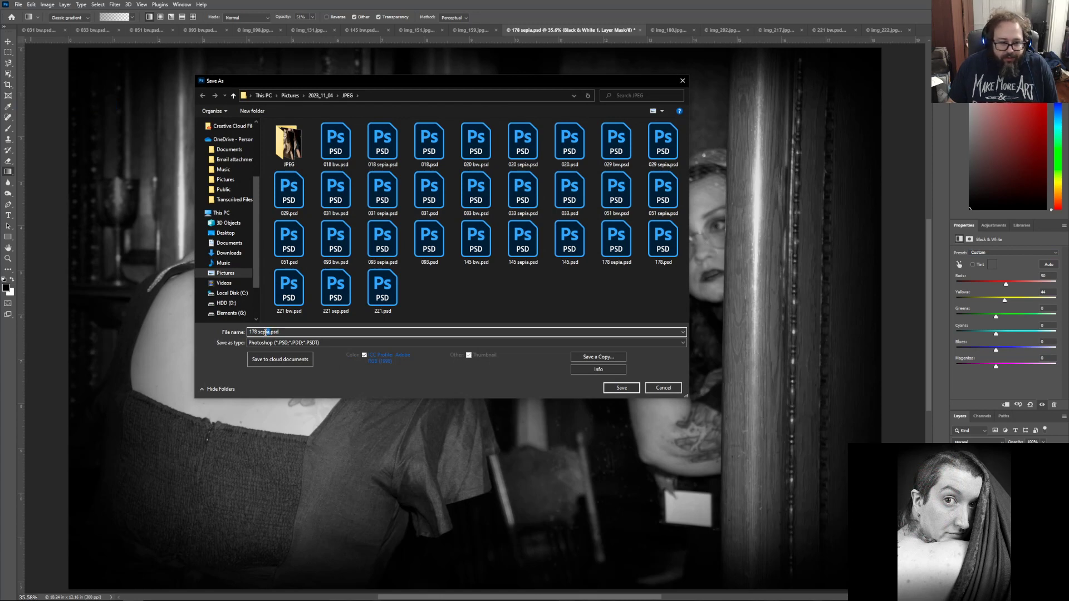
drag(271, 332, 259, 332)
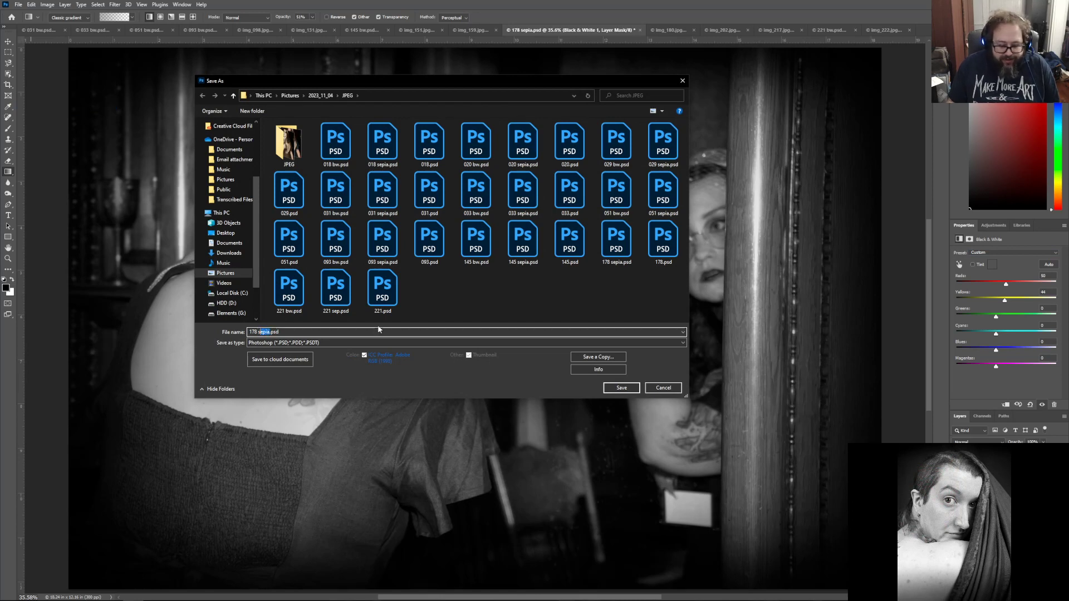
text(bw)
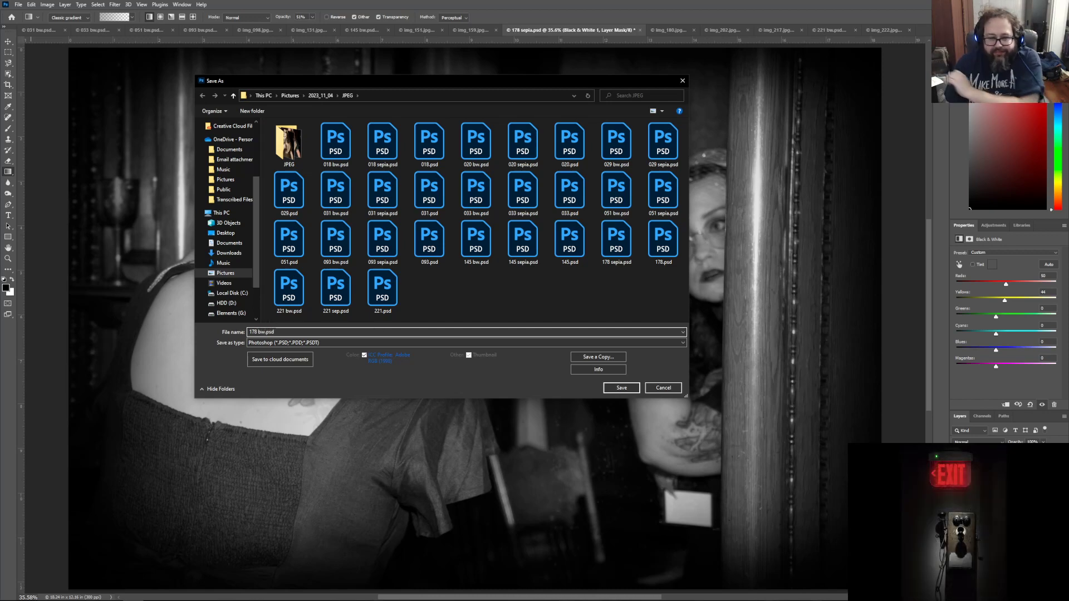
key(Return)
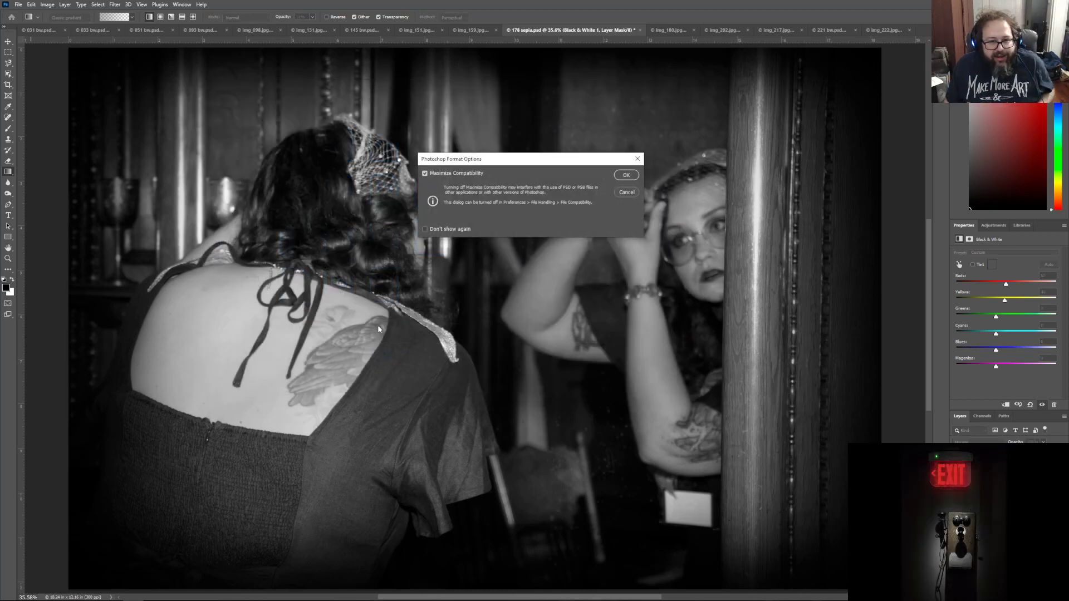
key(Return)
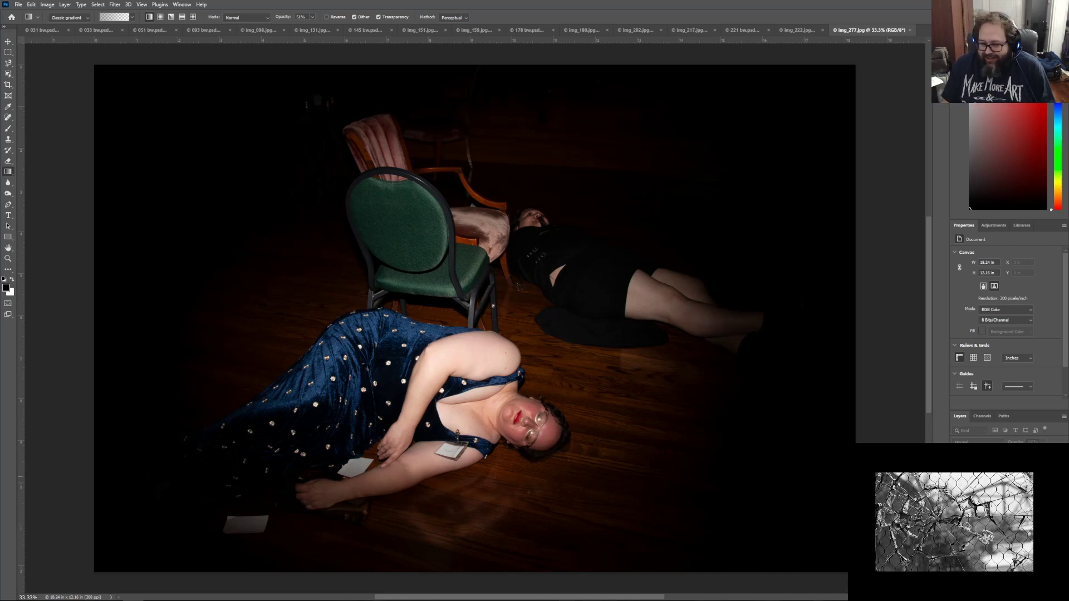
Step: Duplicate the Background layer and add a Curves adjustment with the RGB white-point input lowered to about 243
click(997, 490)
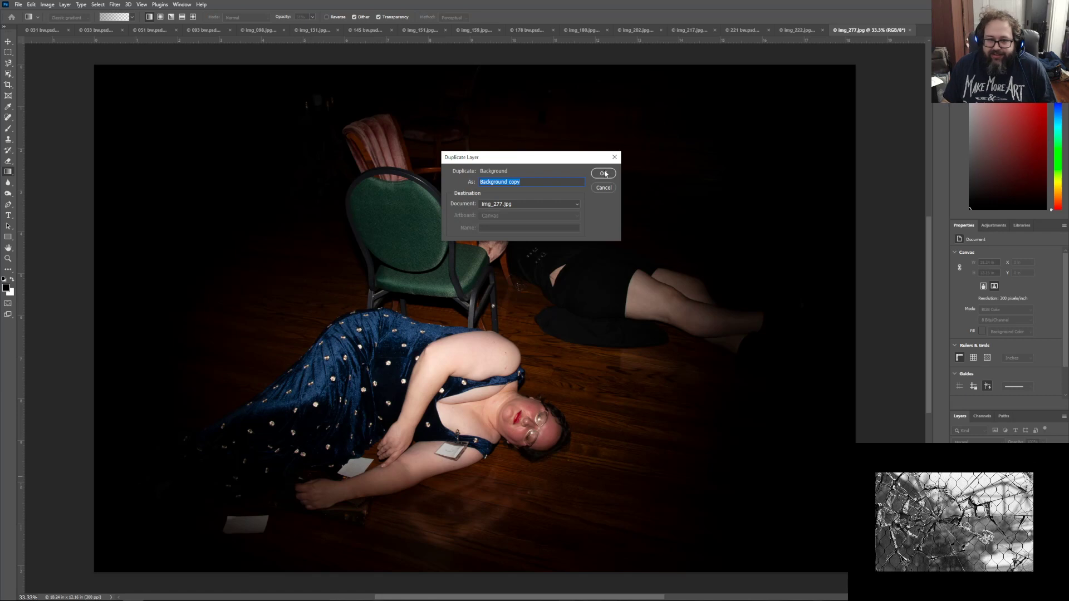
click(603, 174)
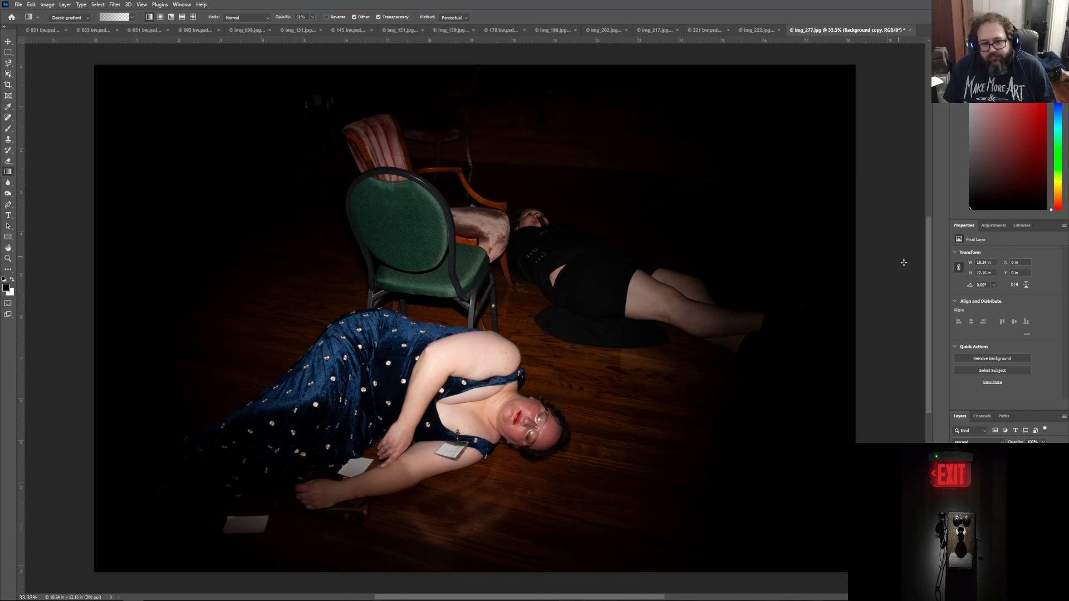
click(993, 225)
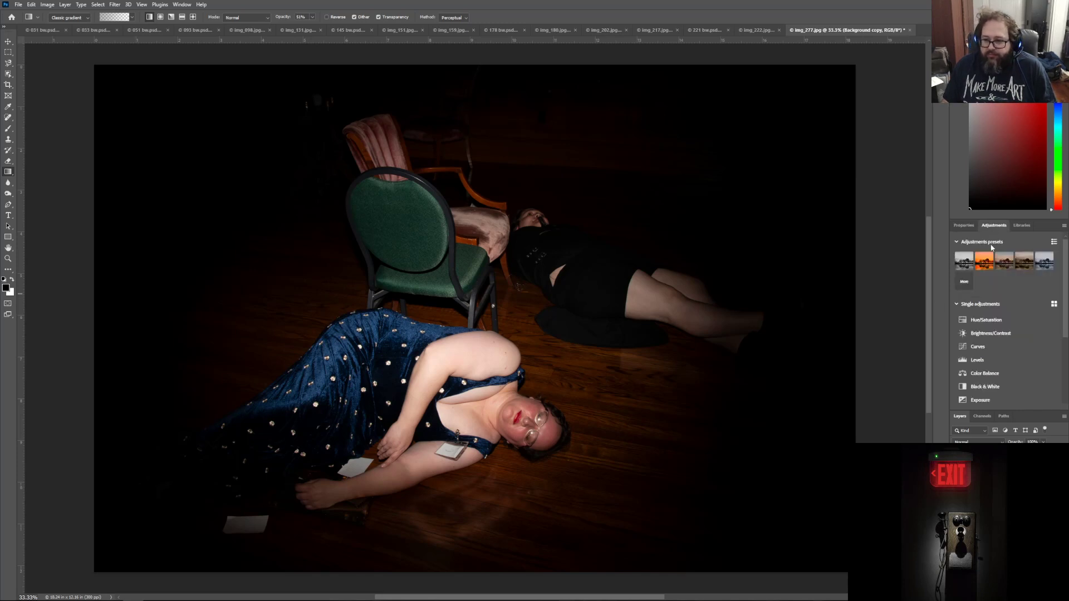
click(994, 346)
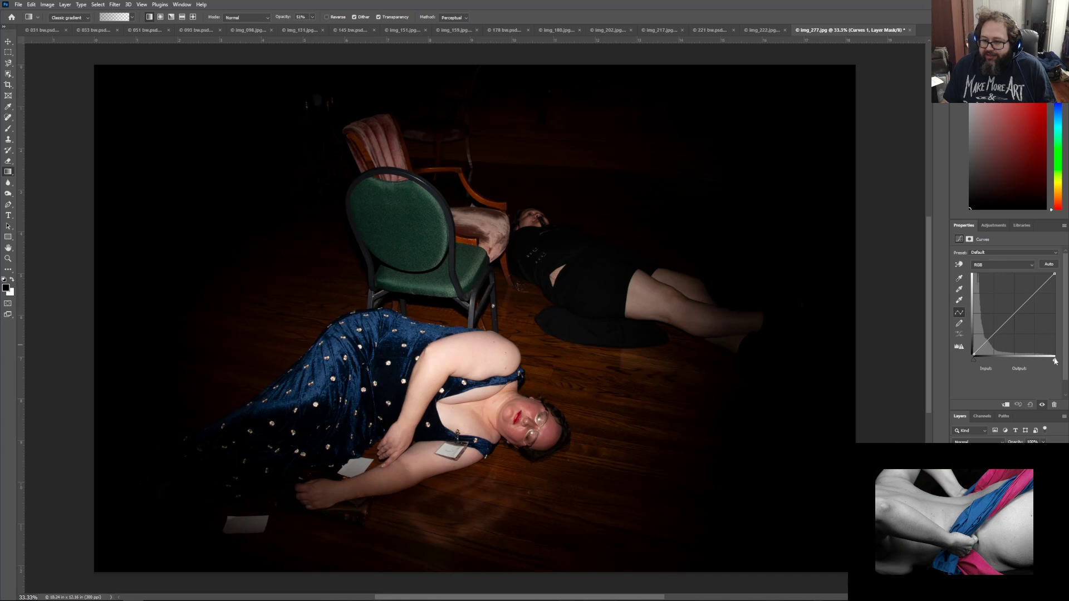
drag(1054, 361, 1064, 359)
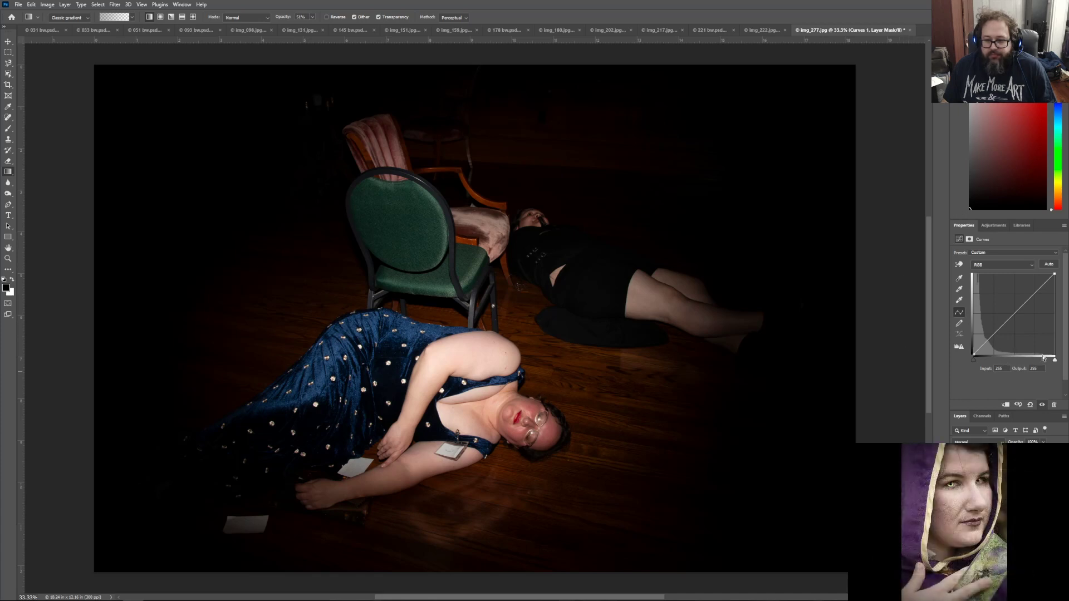
drag(1055, 361, 1052, 362)
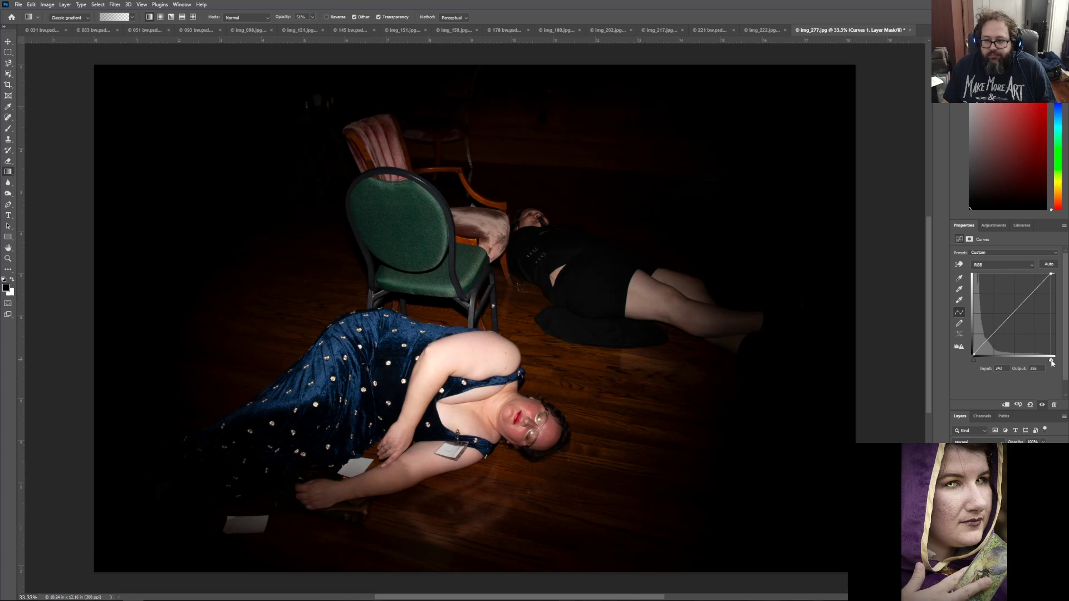
Step: Add a Hue/Saturation adjustment with the master Saturation set to -15
click(1003, 226)
click(997, 319)
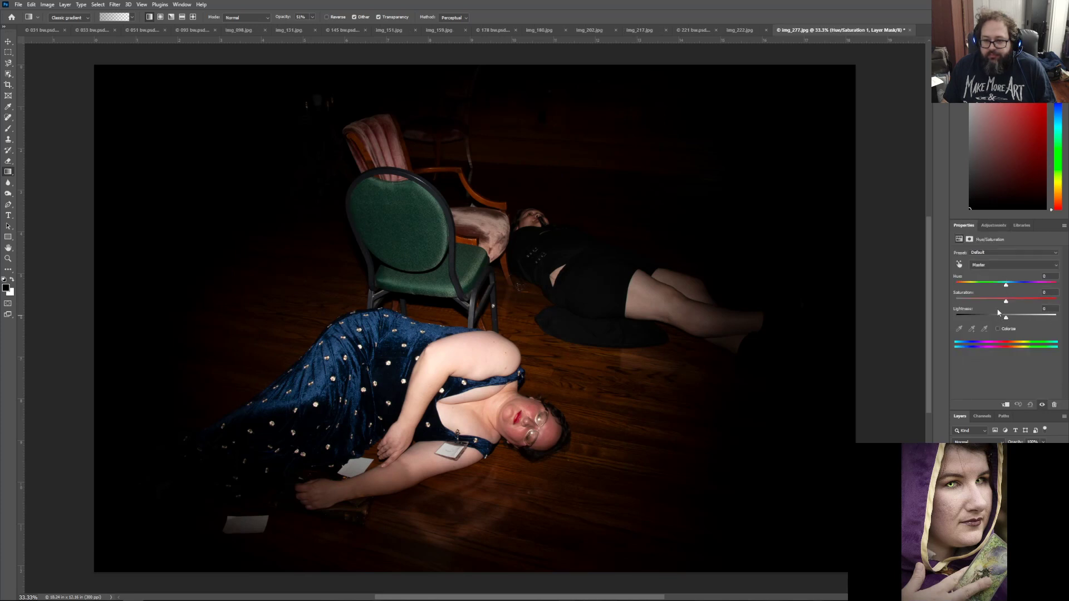
click(1007, 302)
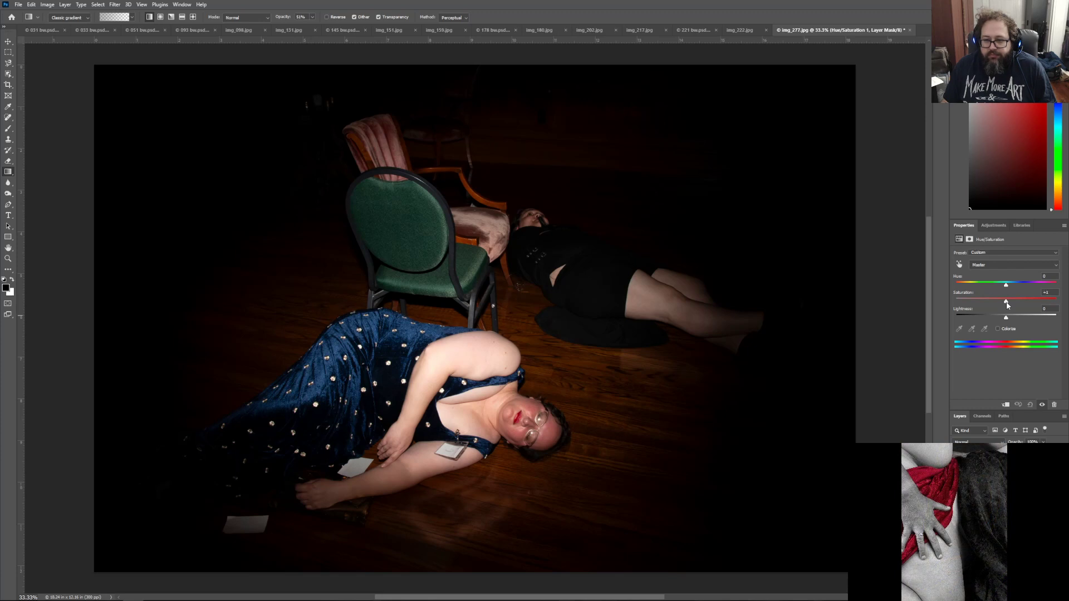
drag(1007, 305, 1002, 305)
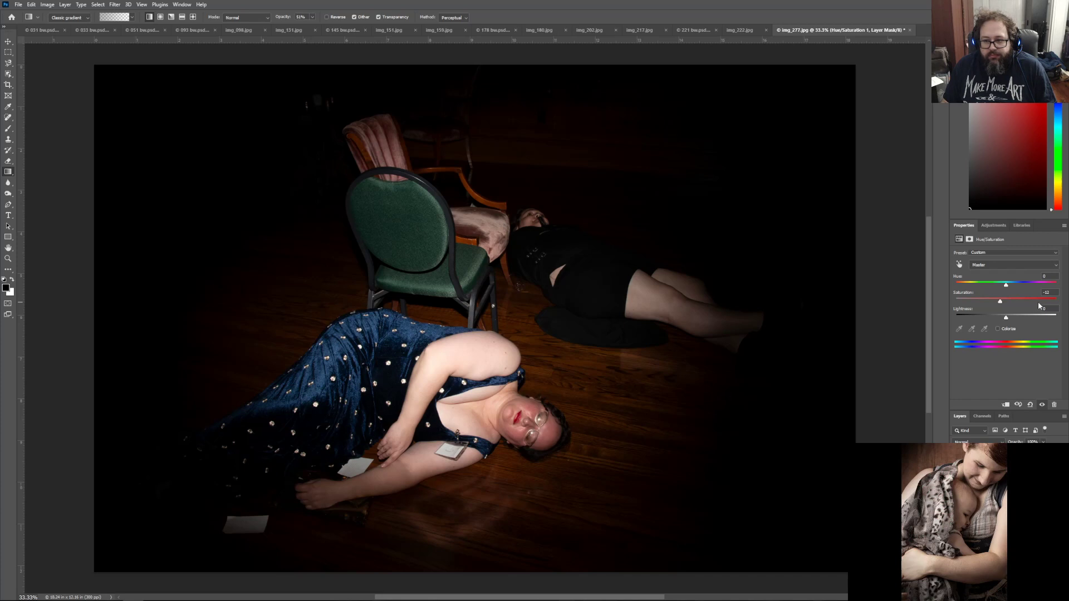
drag(1052, 292, 1041, 293)
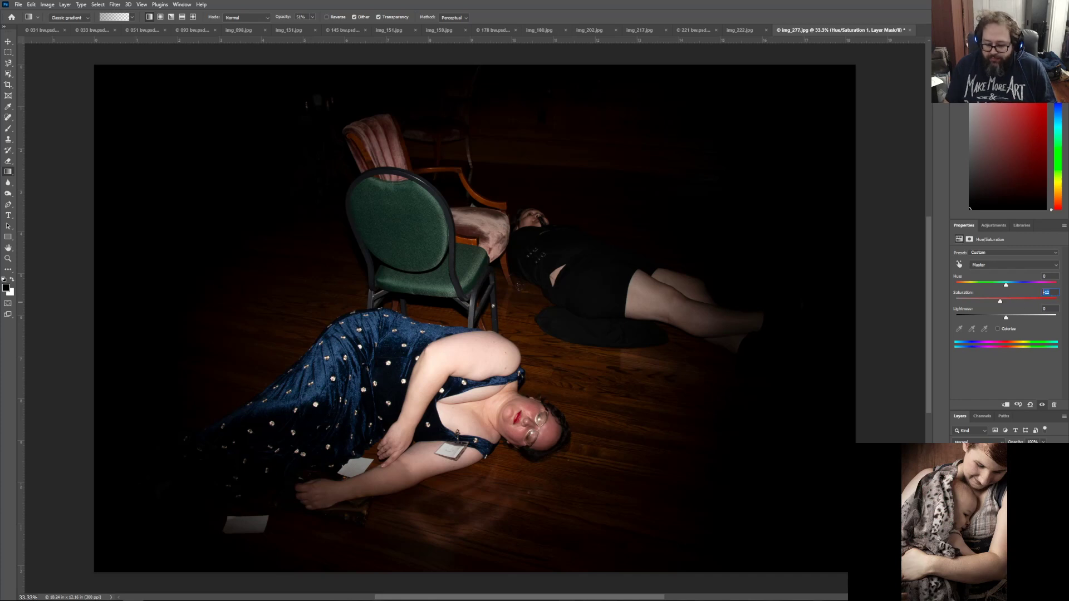
text(-15)
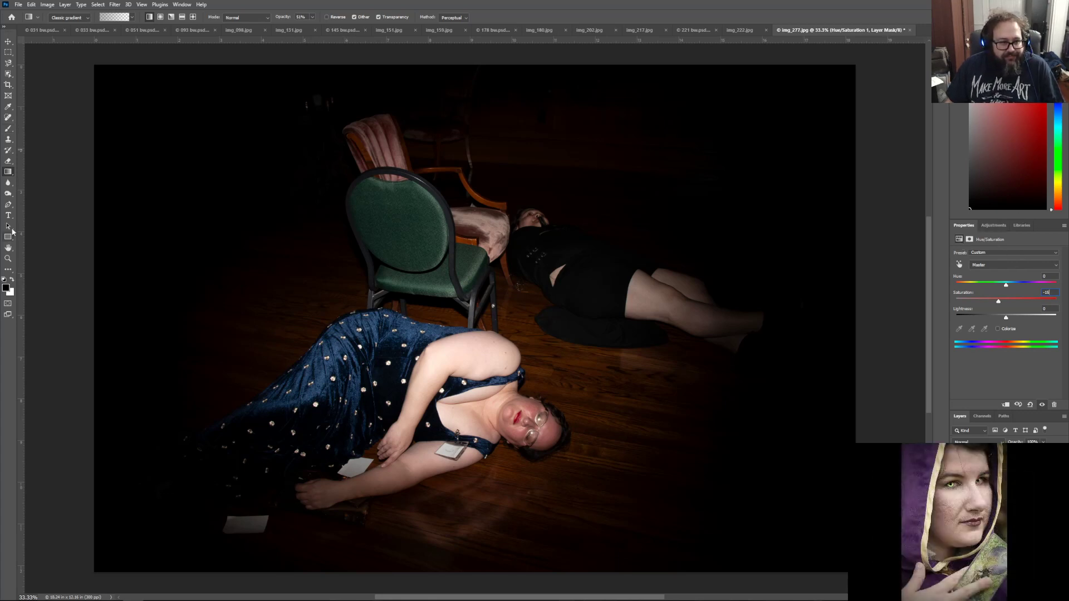
Step: Burn the highlights on the foreground woman's shoulder and upper arm on the Background copy, using a soft brush of about 240 px
click(8, 183)
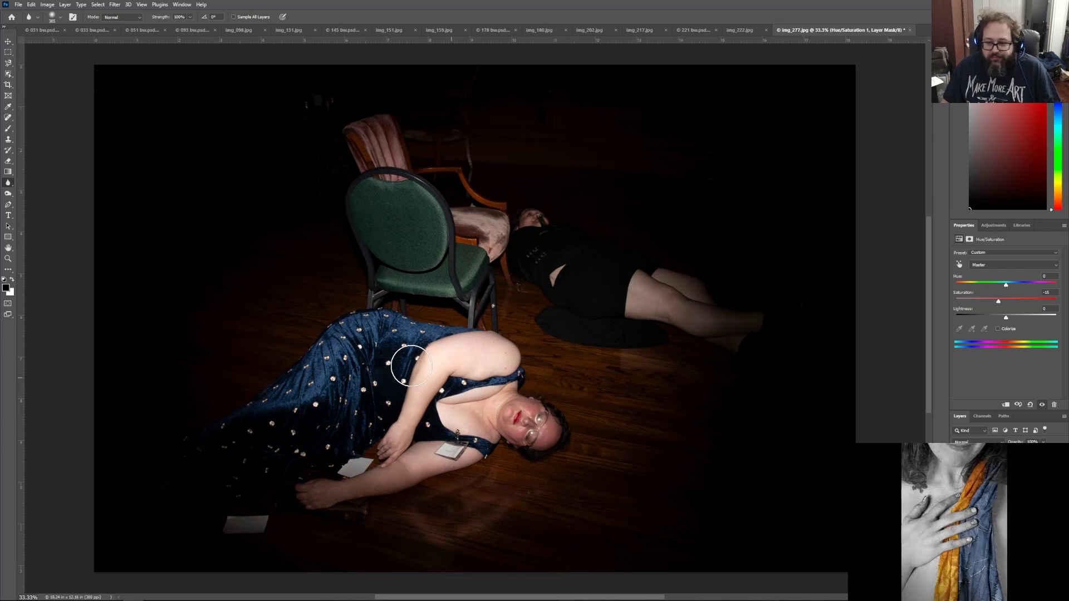
click(1000, 486)
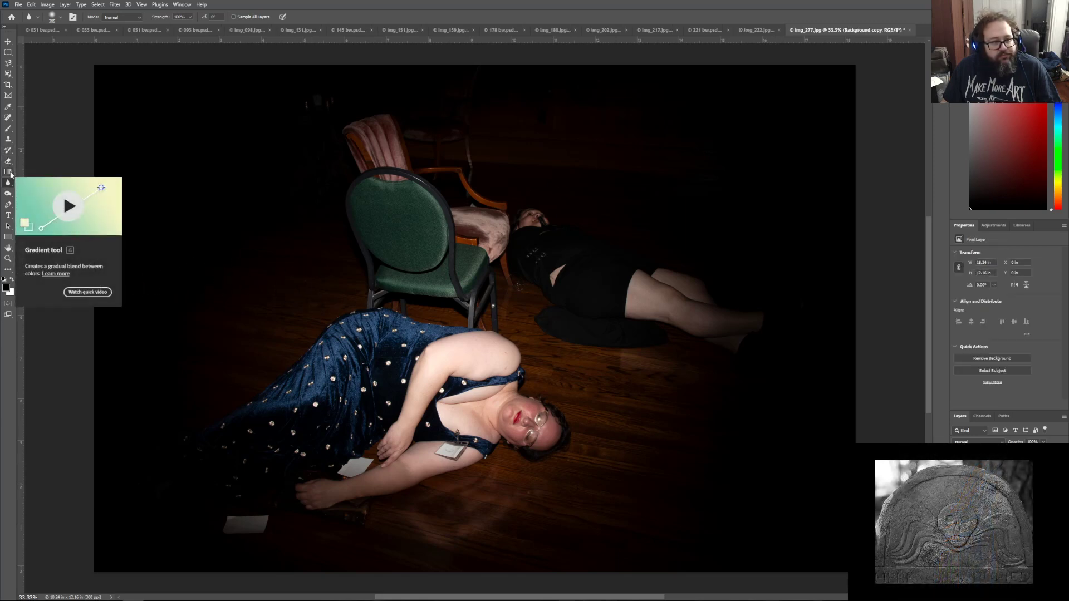
click(7, 195)
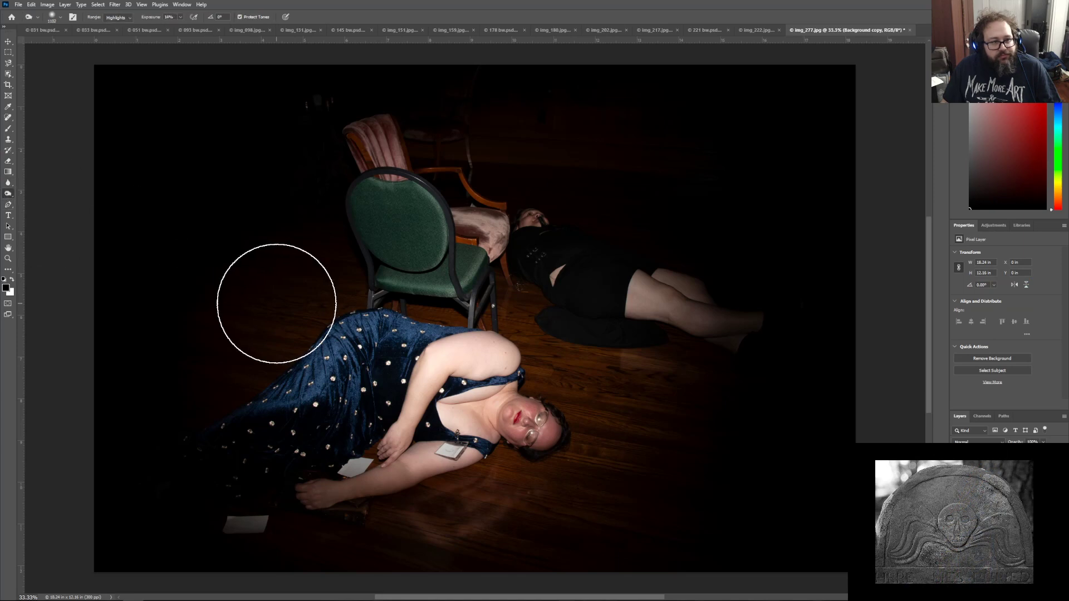
click(61, 19)
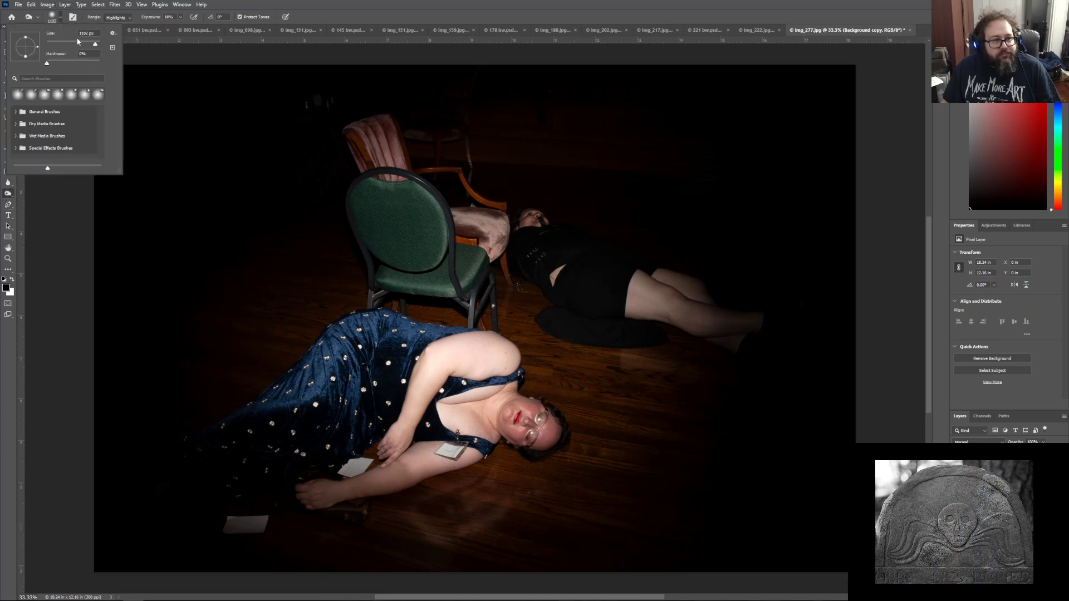
drag(73, 43, 73, 44)
click(8, 195)
right_click(8, 195)
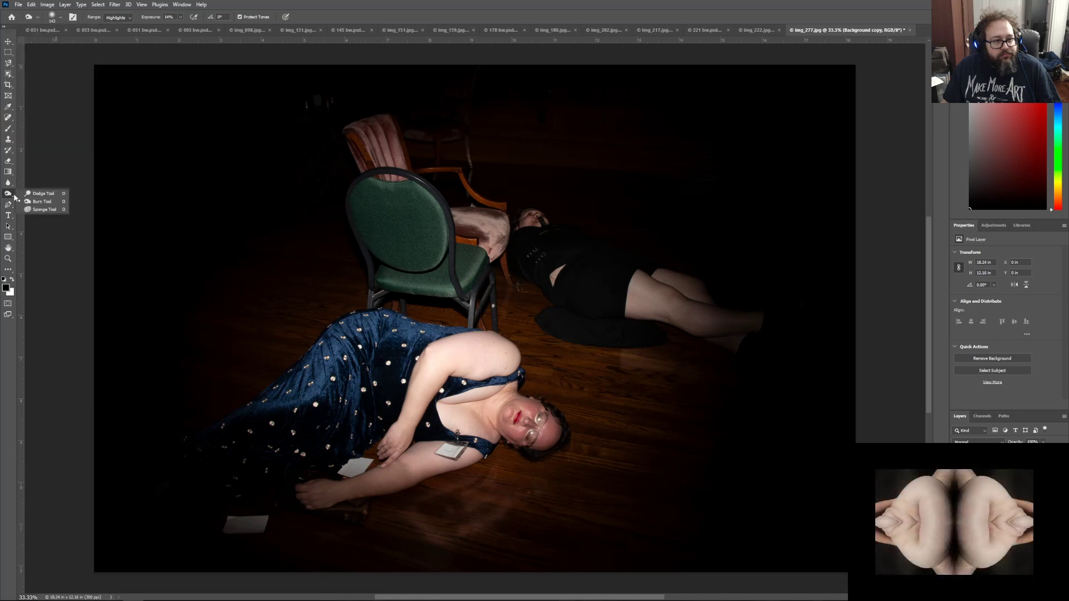
click(40, 201)
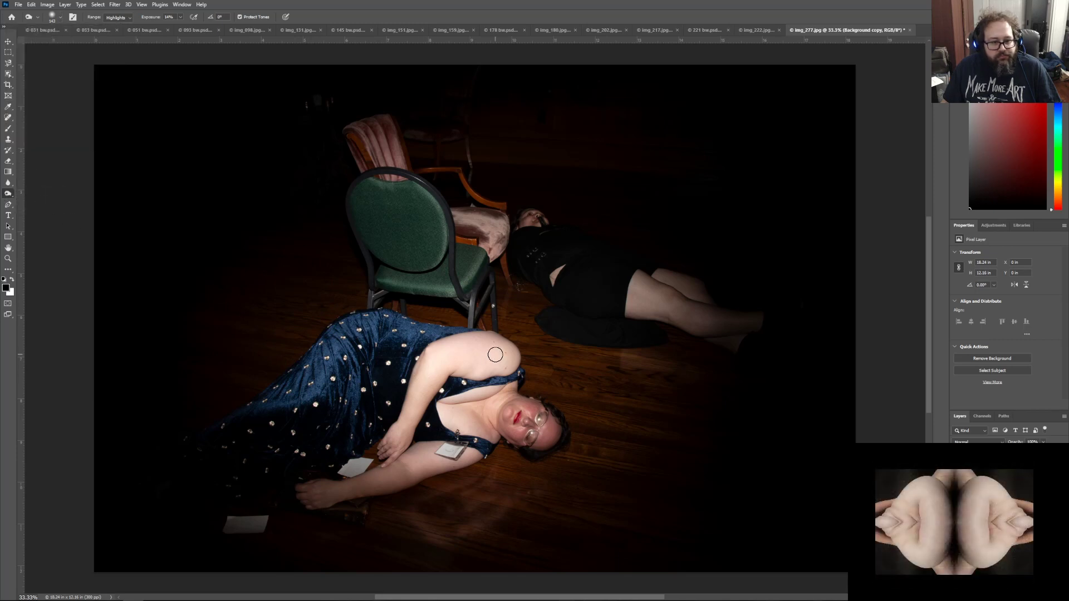
click(61, 17)
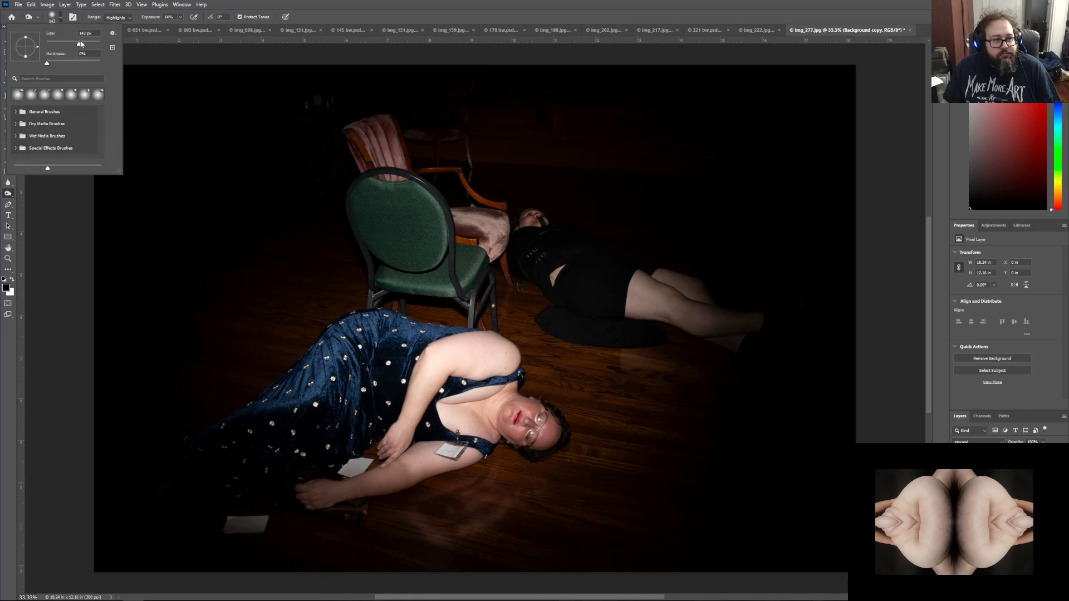
drag(87, 43, 90, 43)
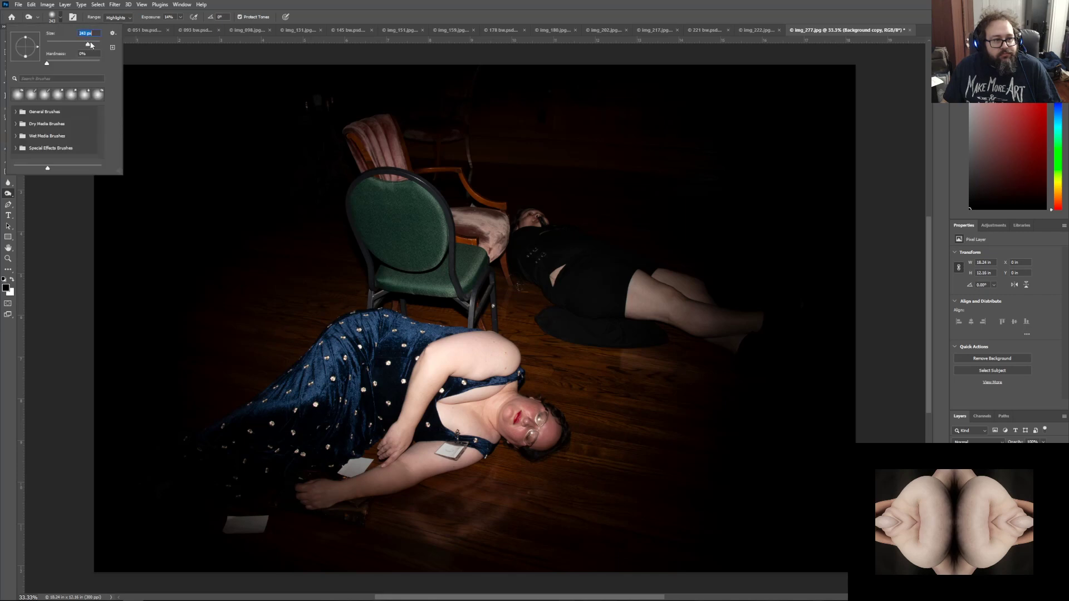
click(471, 356)
mouse_move(475, 337)
mouse_down()
mouse_move(426, 362)
mouse_move(490, 368)
mouse_move(430, 371)
mouse_move(463, 356)
mouse_move(449, 351)
mouse_move(431, 368)
mouse_up()
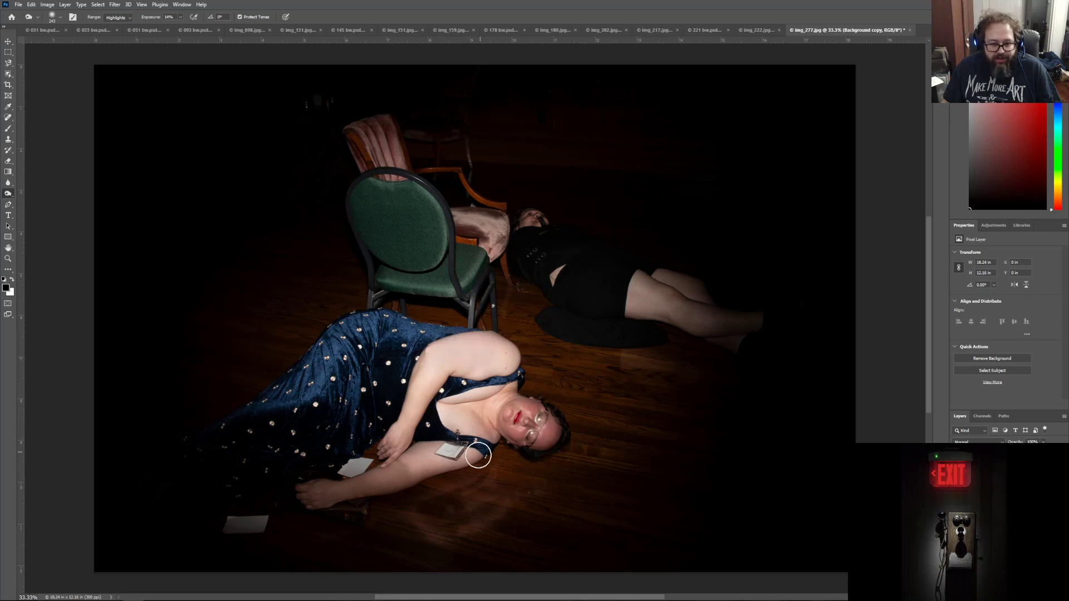
drag(500, 347, 430, 356)
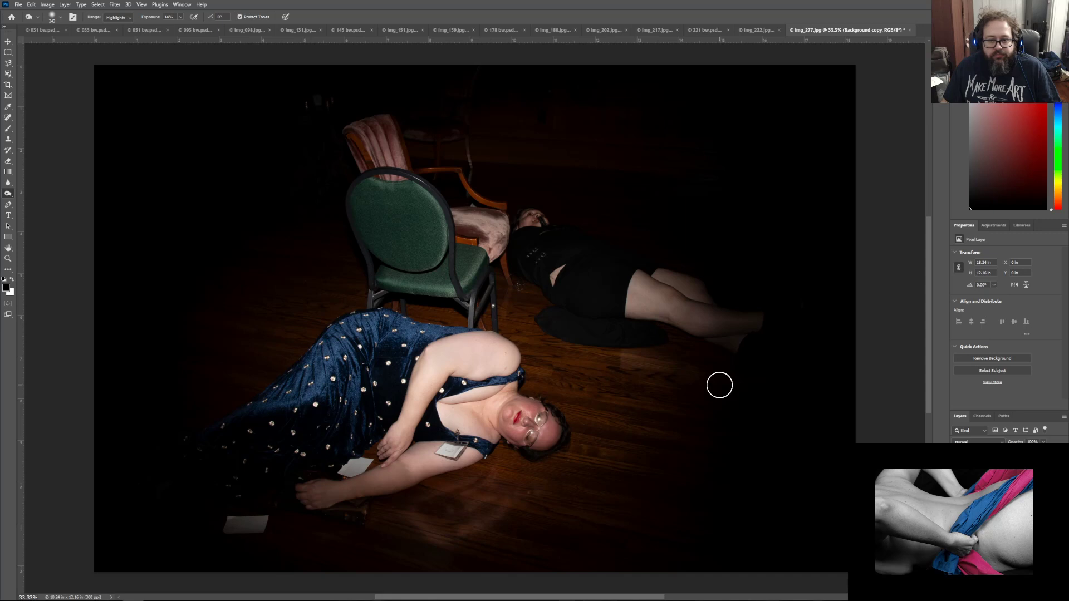
Step: Dodge the midtones at 50% exposure over the black clothing of the person lying in the background
right_click(8, 194)
click(31, 194)
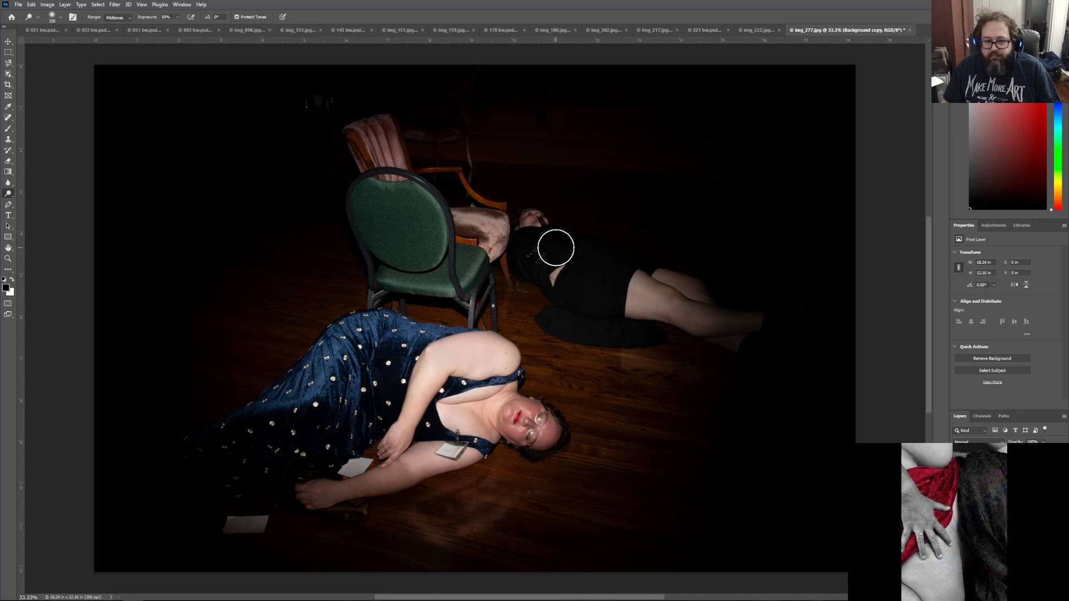
mouse_move(556, 248)
mouse_down()
mouse_move(618, 295)
mouse_move(580, 296)
mouse_up()
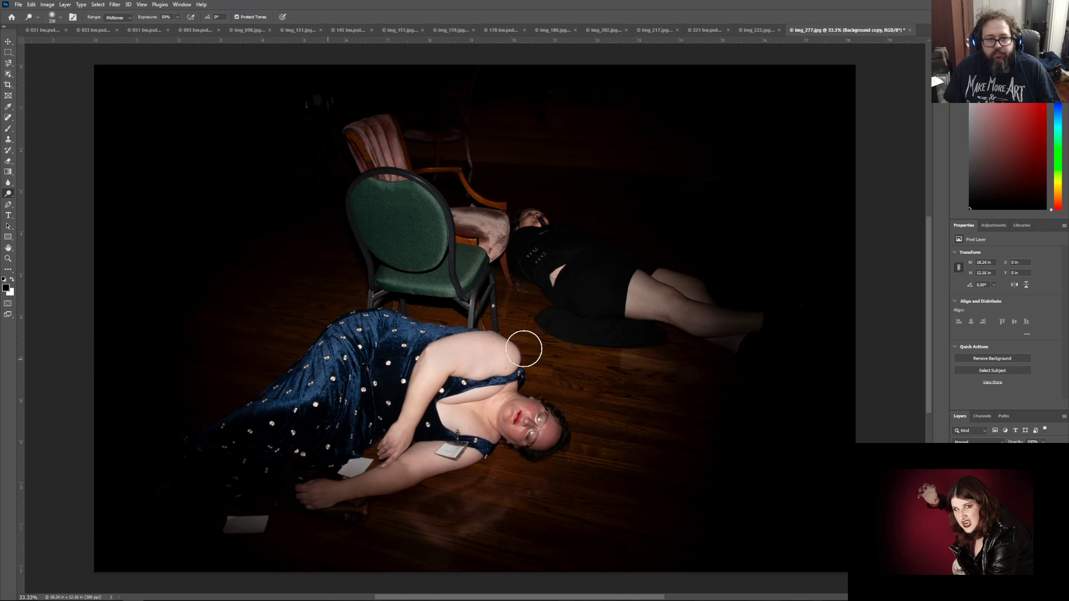
scroll(809, 333, up, 1)
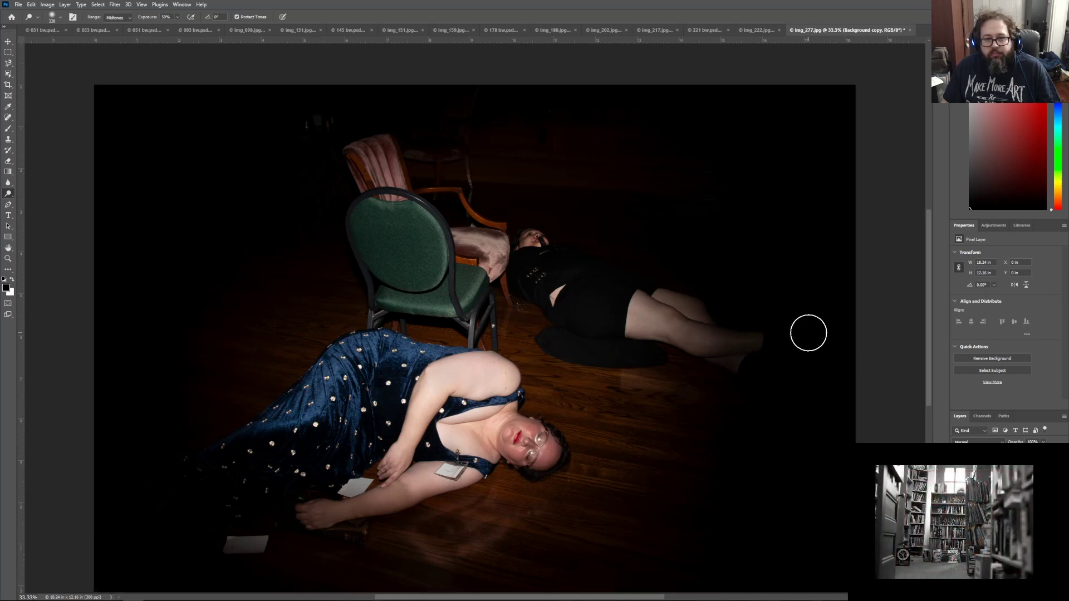
scroll(809, 333, down, 1)
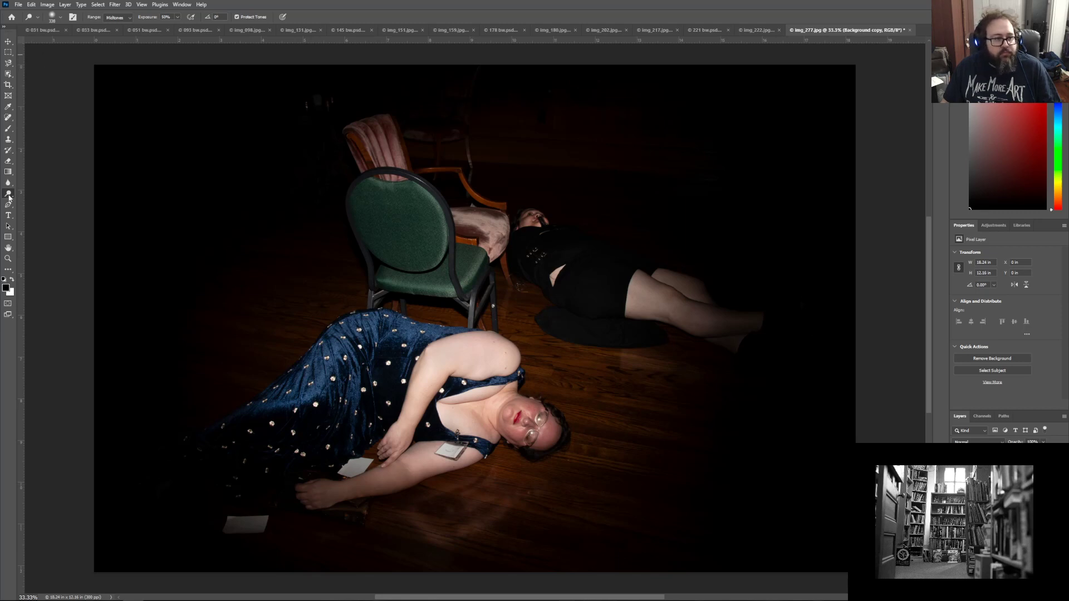
Step: Darken the four corners and the upper and lower edges of the Background copy with black-to-transparent gradients running inward
key(g)
drag(86, 60, 259, 185)
drag(859, 55, 748, 164)
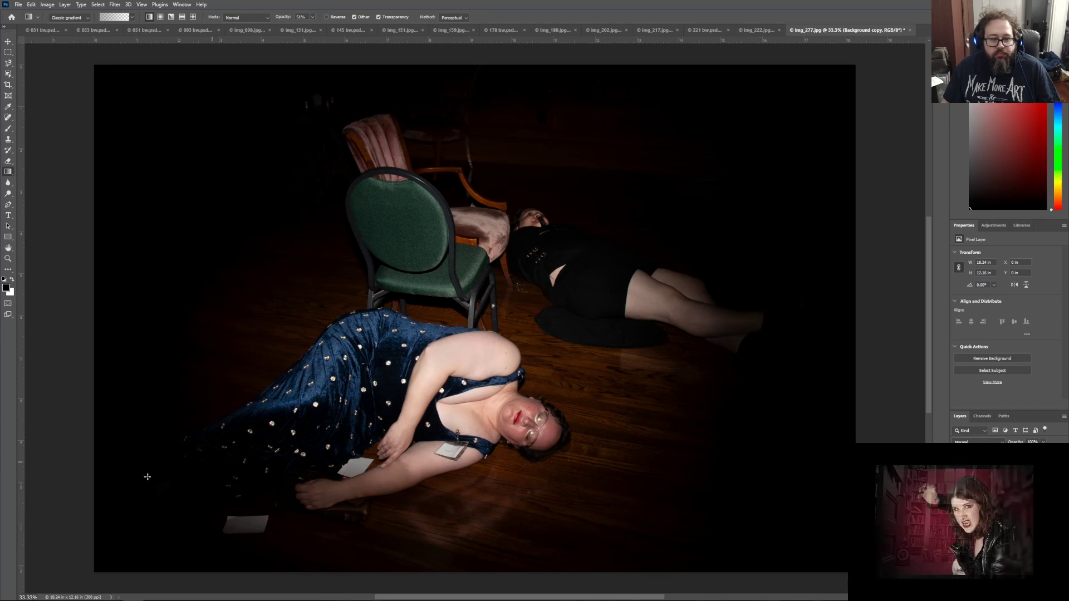
drag(489, 61, 490, 142)
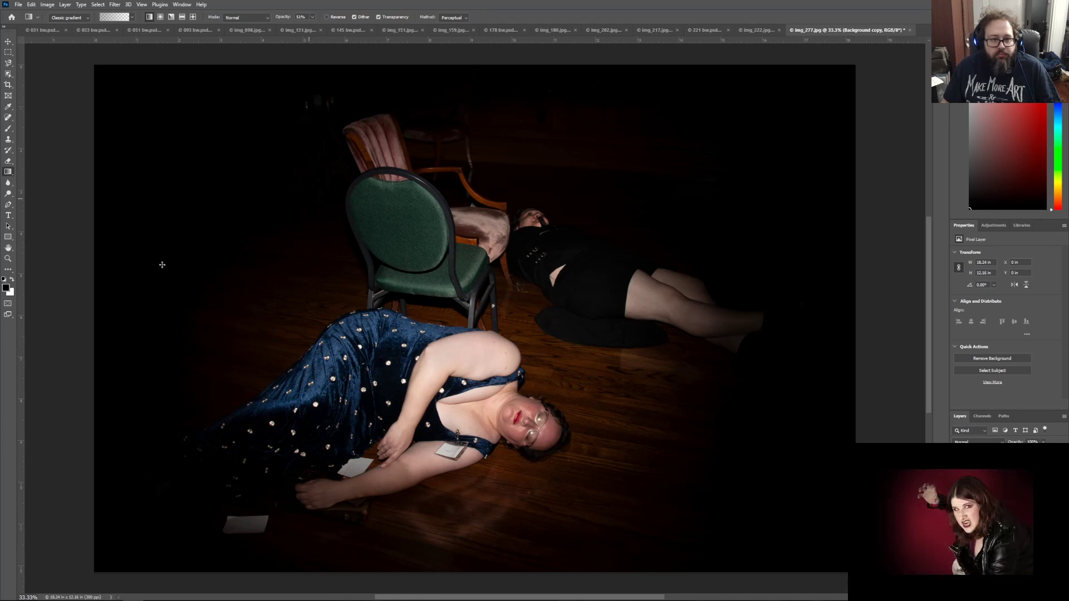
scroll(84, 360, down, 2)
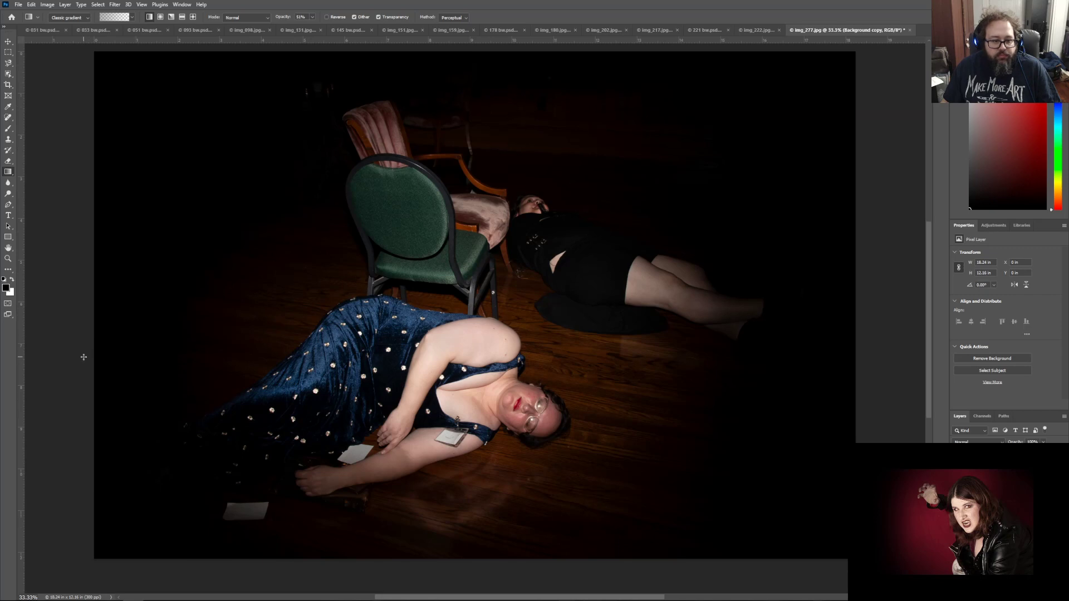
drag(84, 554, 253, 442)
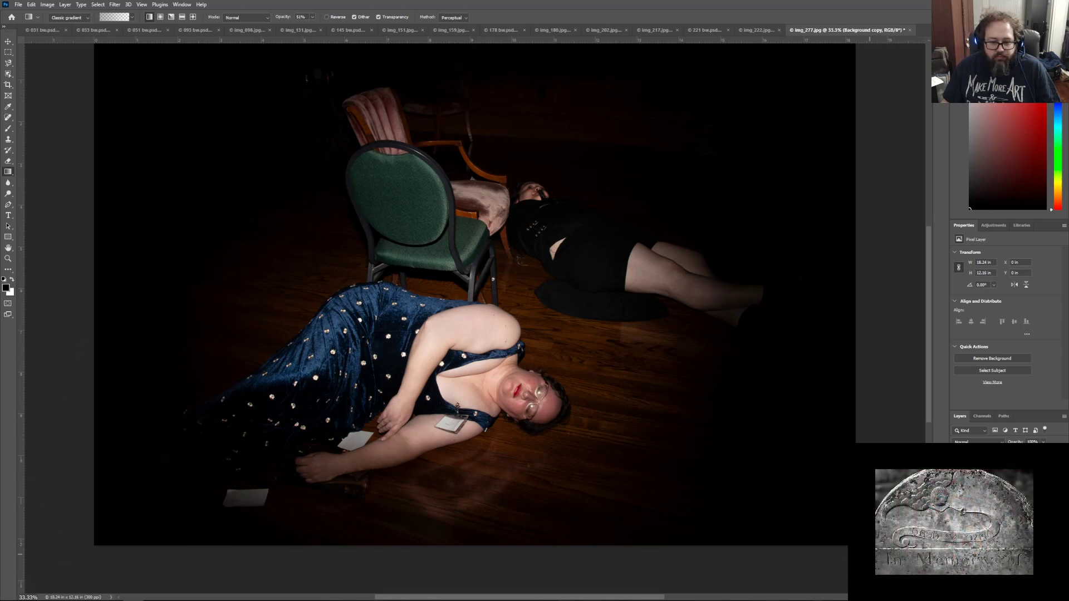
drag(844, 539, 668, 414)
drag(474, 576, 471, 422)
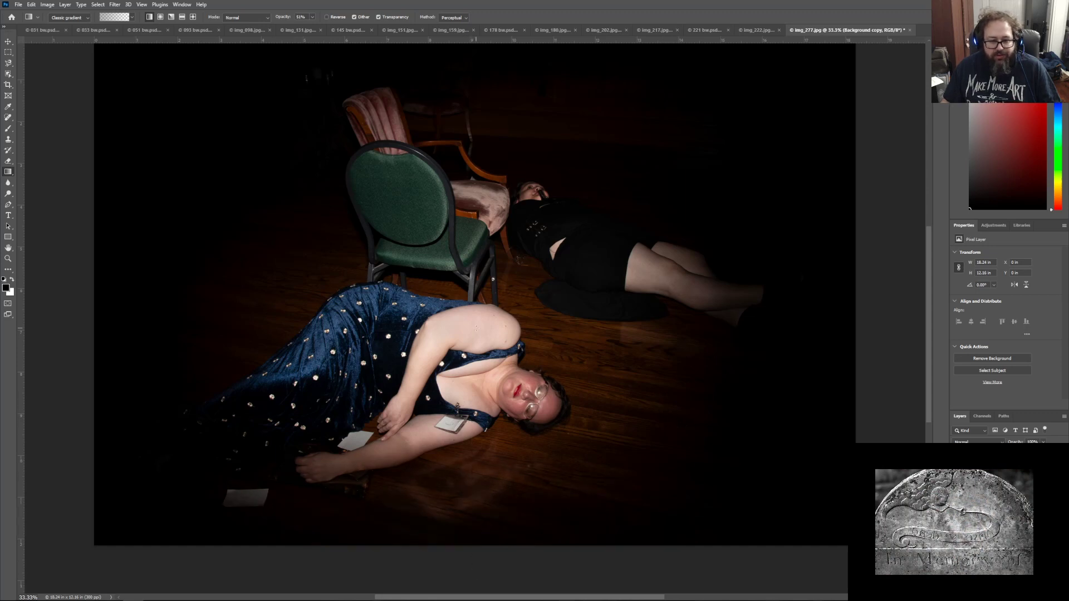
scroll(292, 212, up, 1)
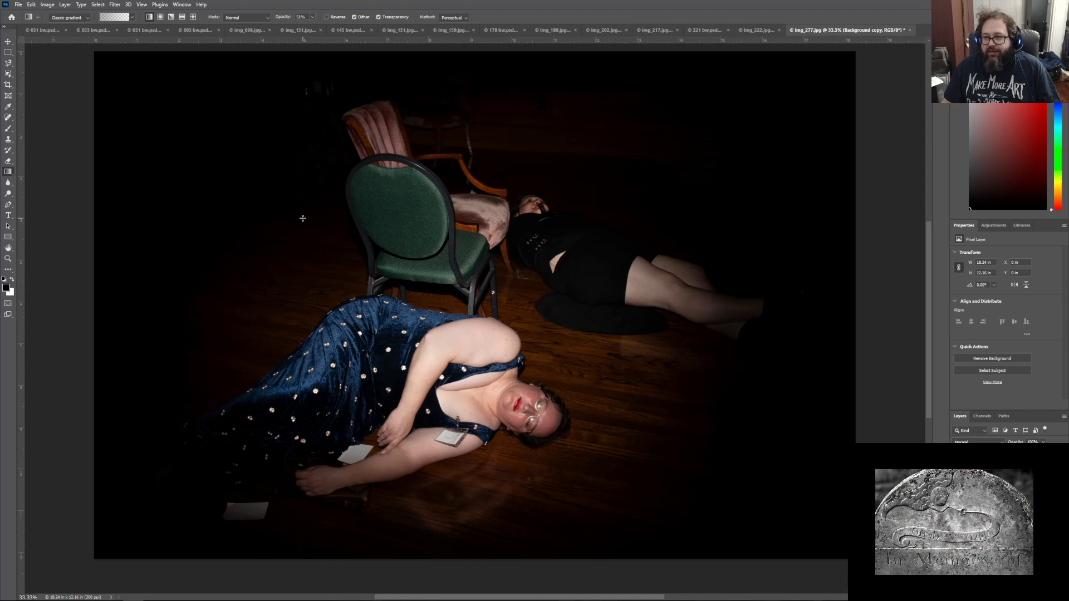
scroll(287, 208, up, 1)
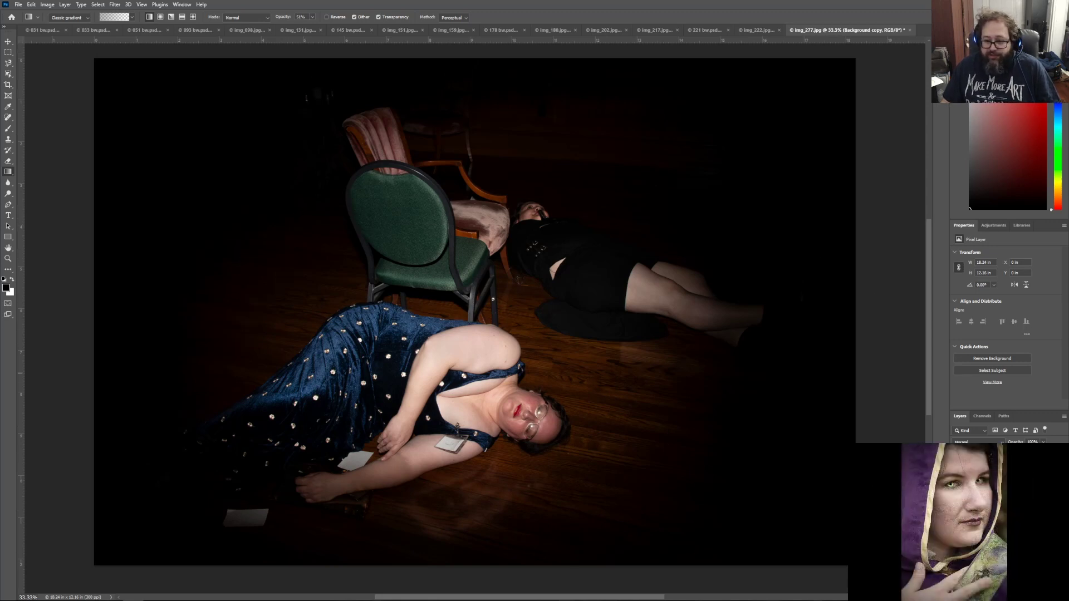
Step: Add a Brightness/Contrast adjustment above the Hue/Saturation layer with Contrast raised to 22
click(994, 226)
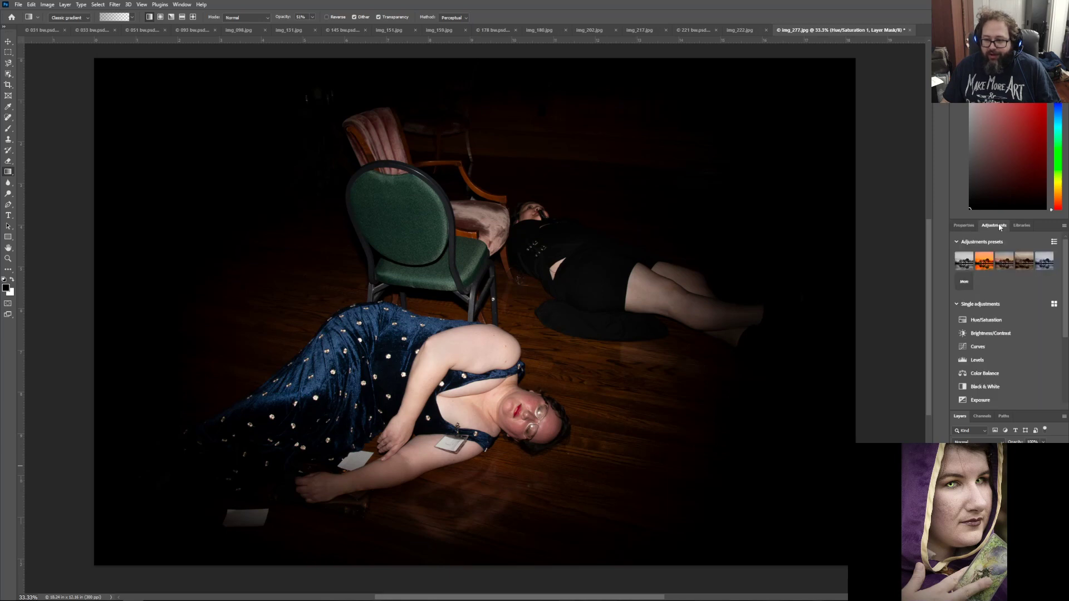
click(1006, 333)
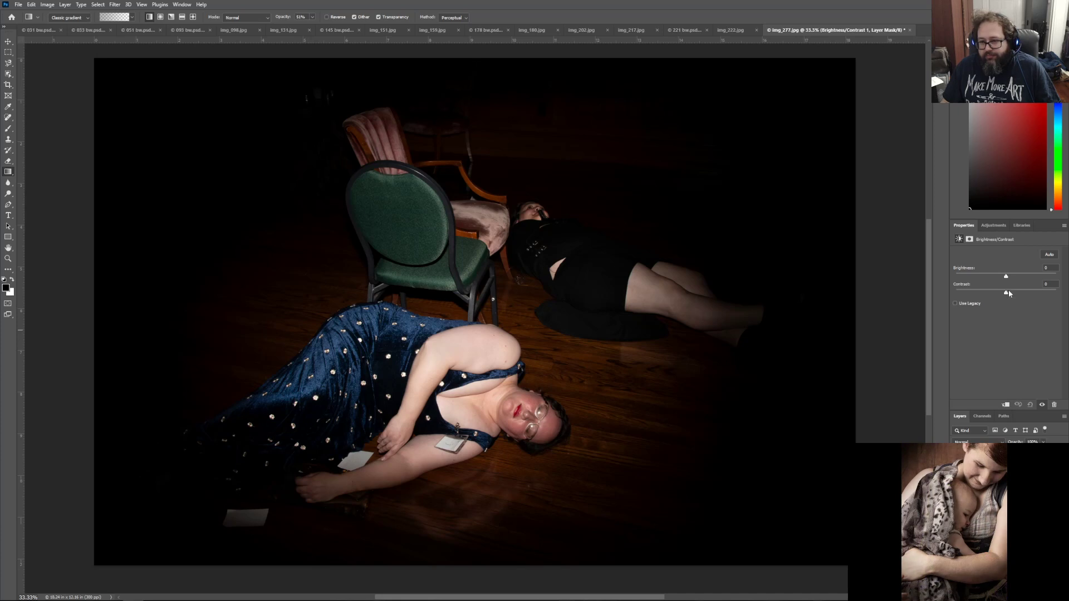
mouse_move(1007, 294)
mouse_down()
mouse_move(1057, 293)
mouse_move(1018, 297)
mouse_up()
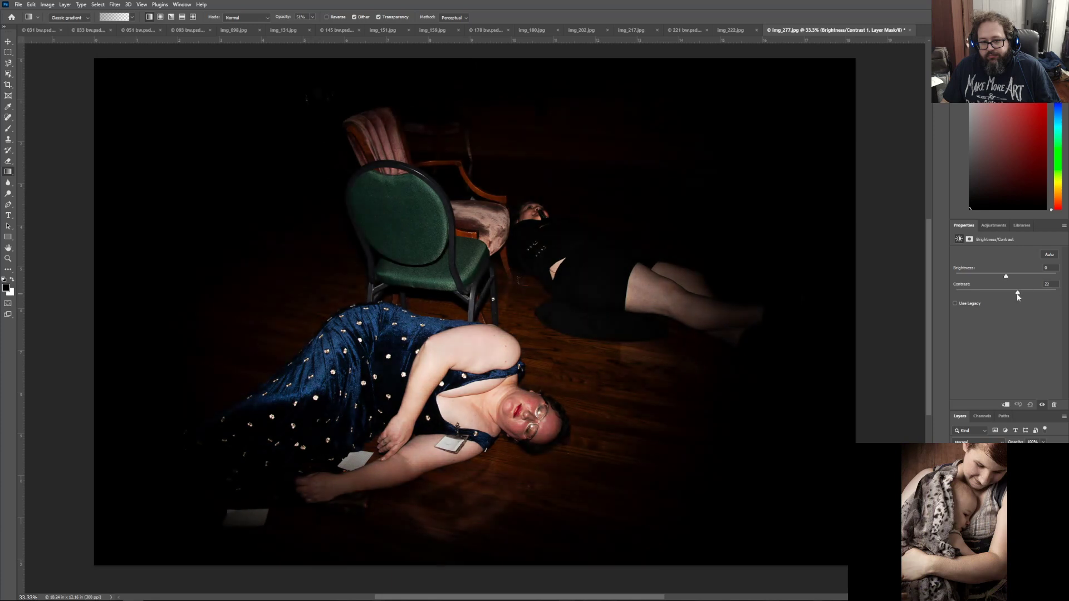
Step: Set the Brightness/Contrast adjustment's Contrast to 0 and save the colour edit as 277.psd in the JPEG folder
text(0)
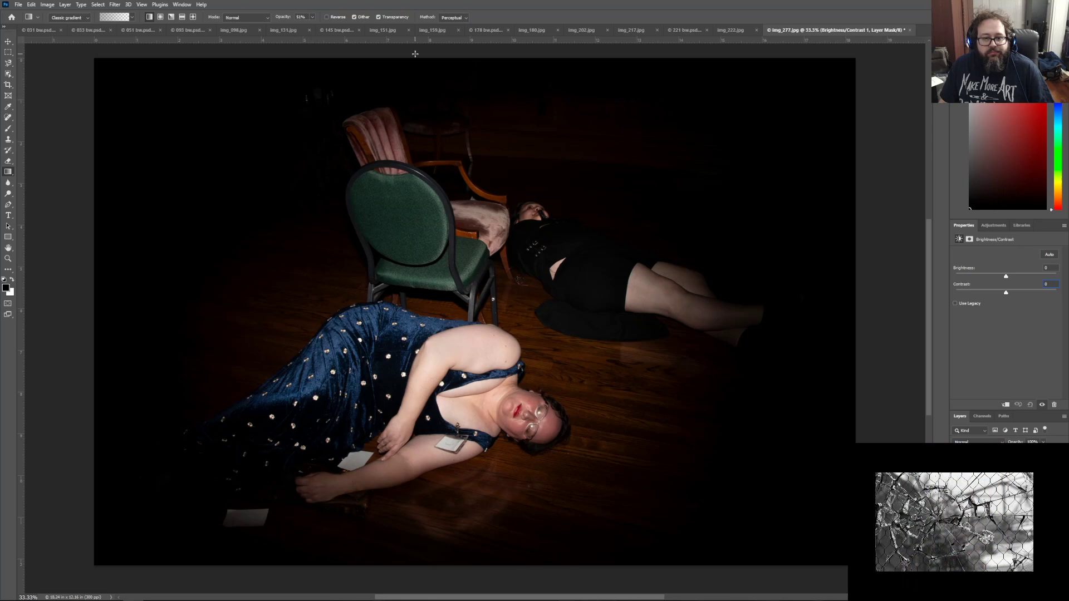
click(22, 6)
click(29, 105)
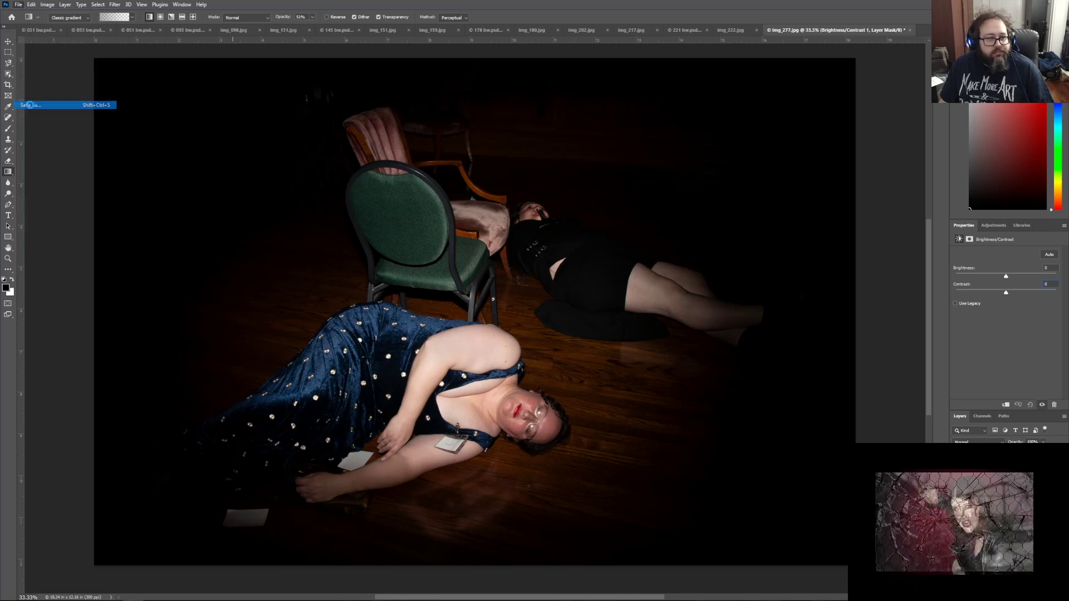
click(261, 331)
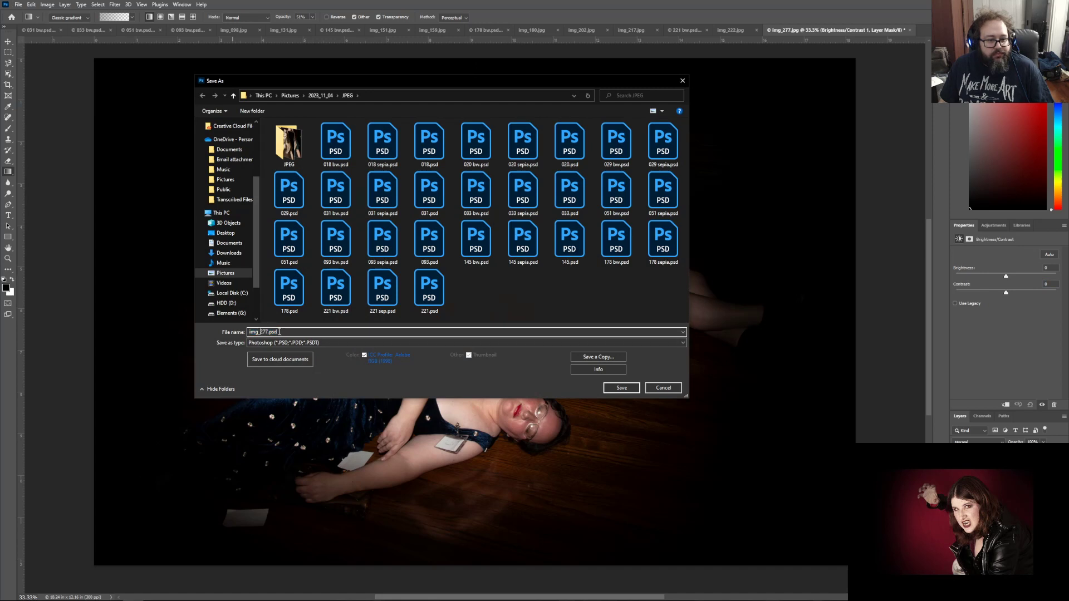
key(BackSpace)
key(BackSpace)
key(BackSpace)
key(BackSpace)
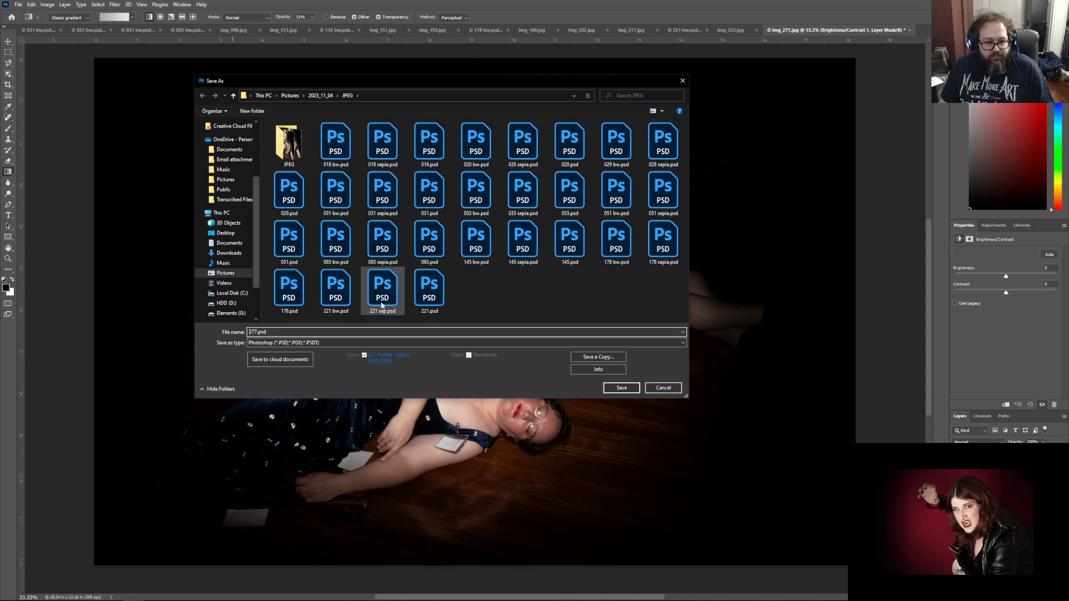
key(Return)
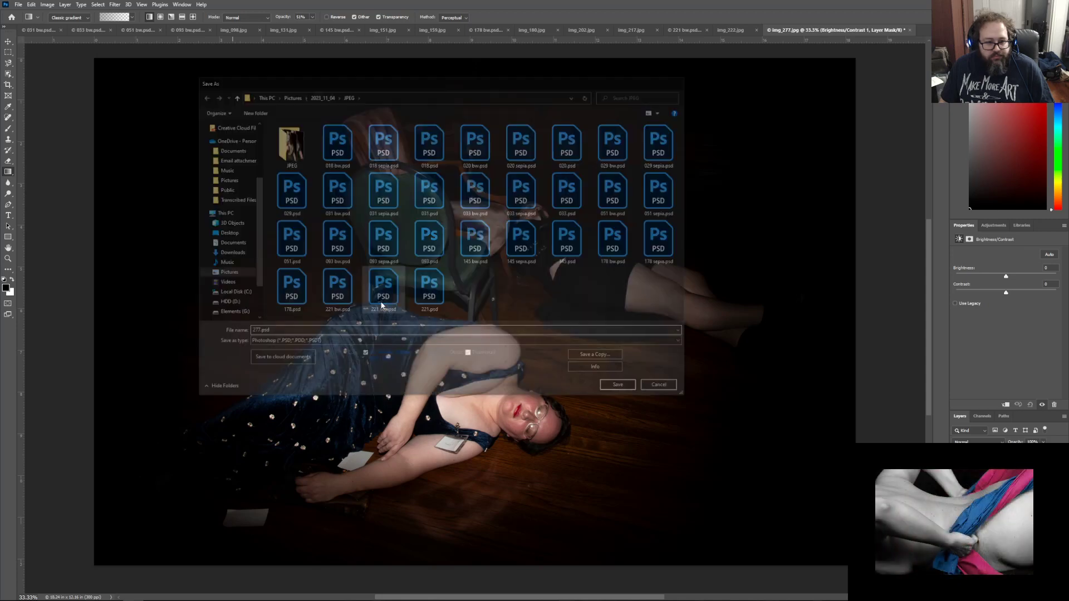
key(Return)
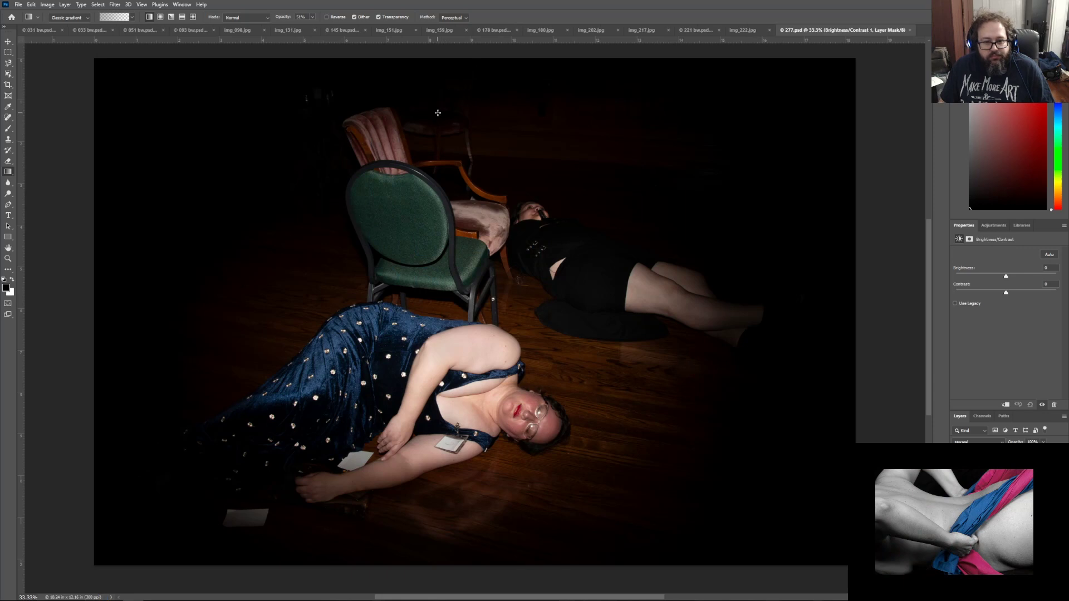
Step: Add a new Hue/Saturation adjustment layer to 277.psd and apply the Sepia preset to it
scroll(520, 253, up, 1)
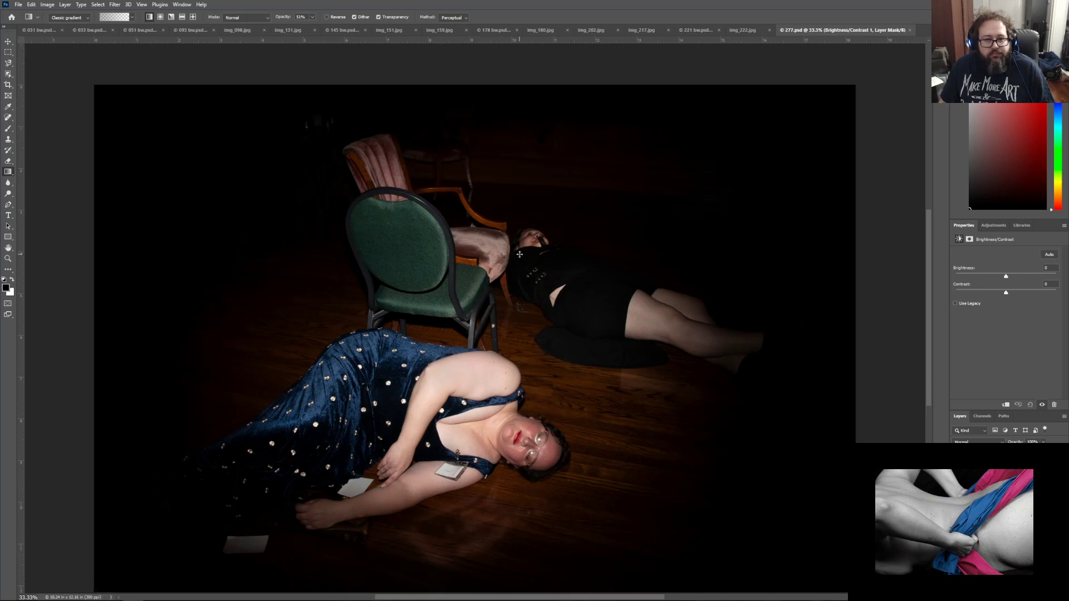
scroll(412, 219, down, 1)
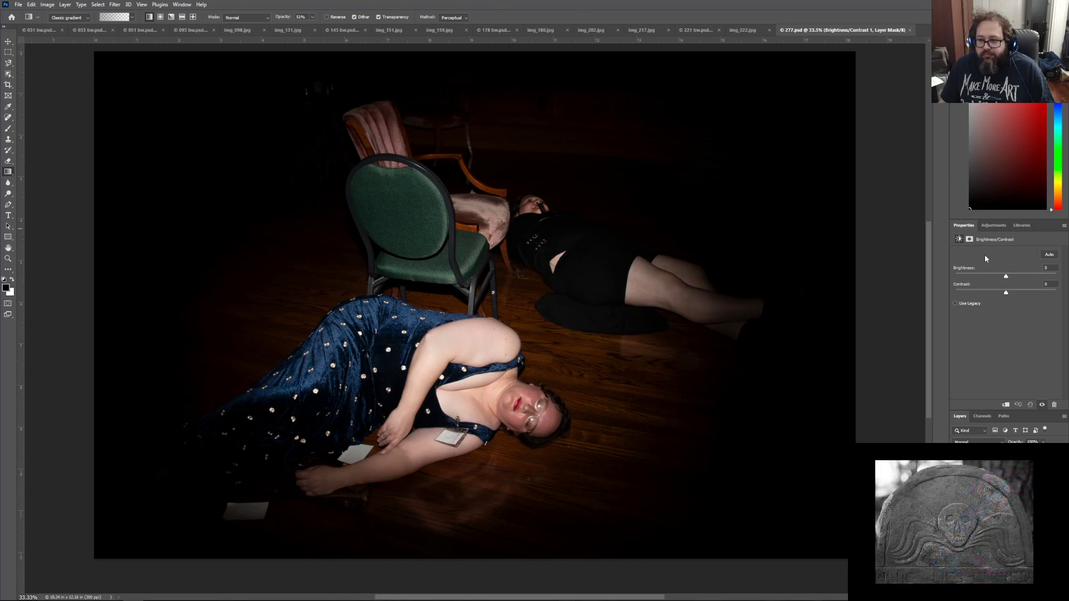
click(997, 227)
click(991, 320)
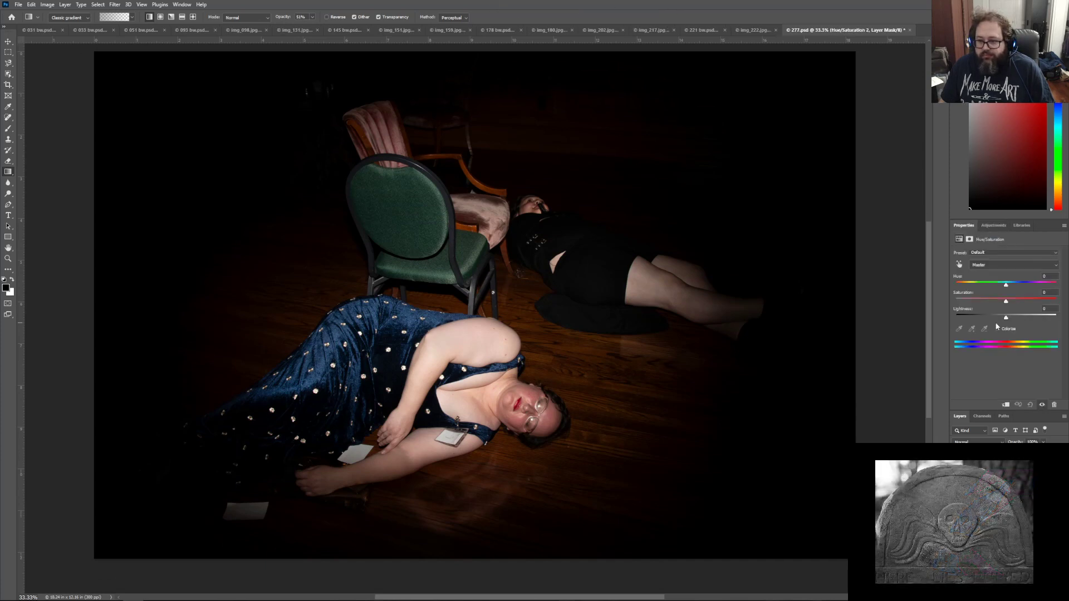
click(1009, 255)
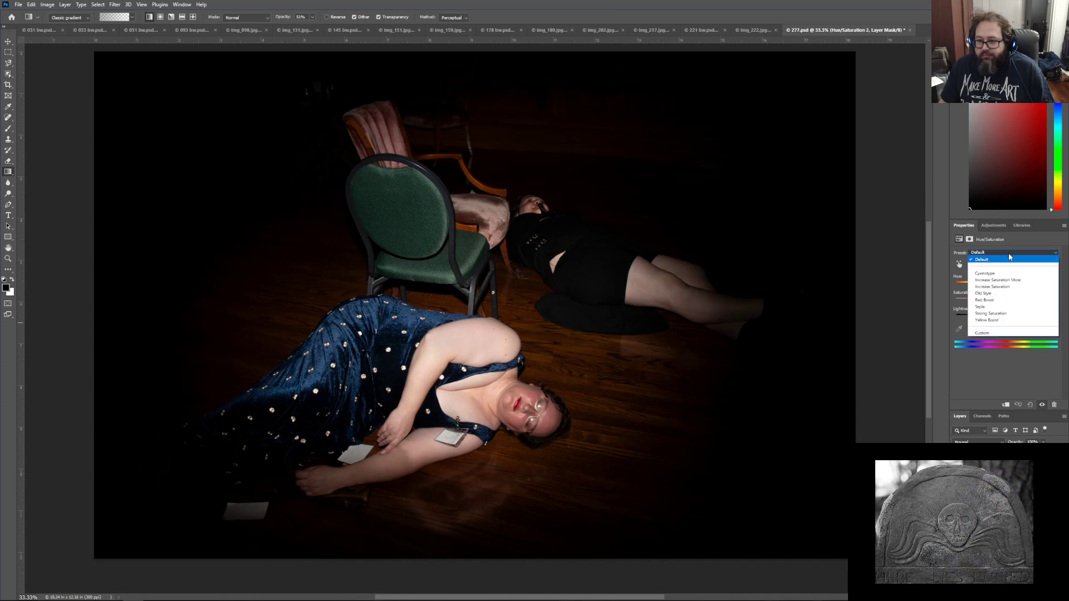
click(1009, 307)
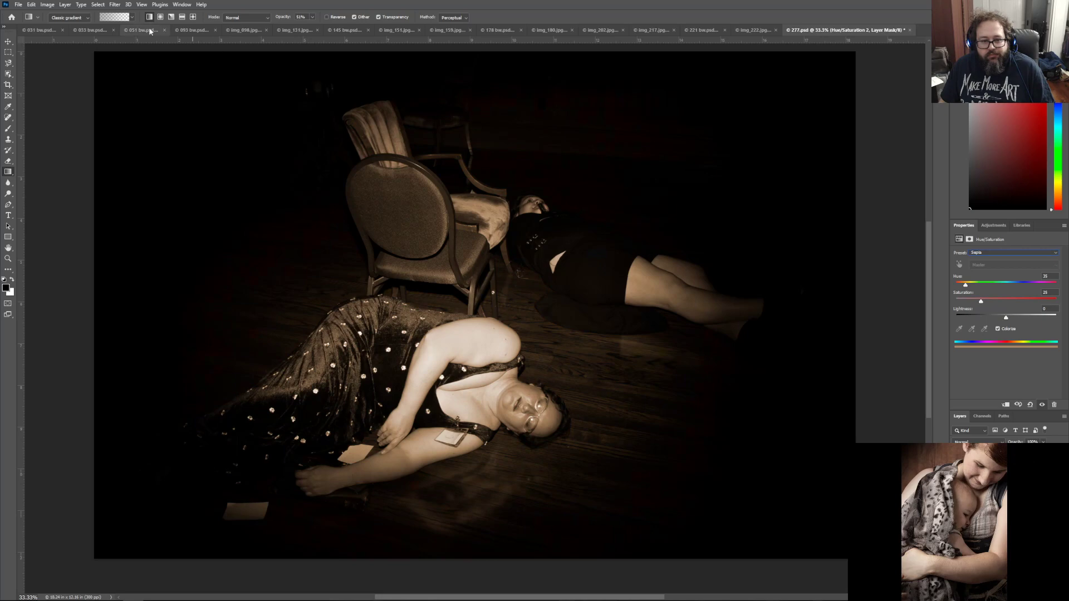
Step: Save the toned version as a separate Photoshop file named 277 sepia.psd, keeping Maximize Compatibility on
click(18, 4)
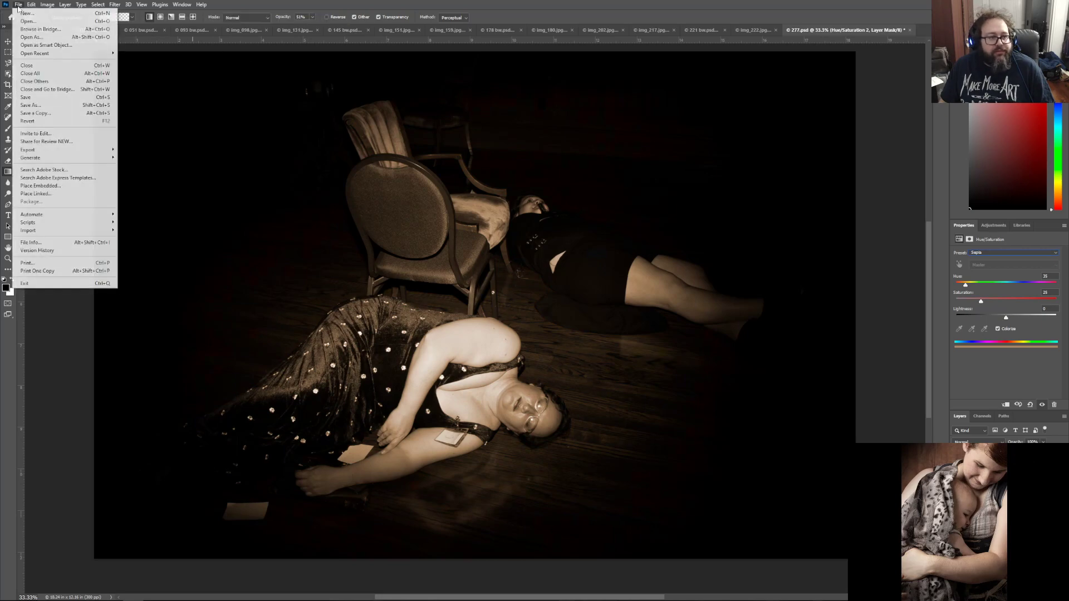
click(48, 105)
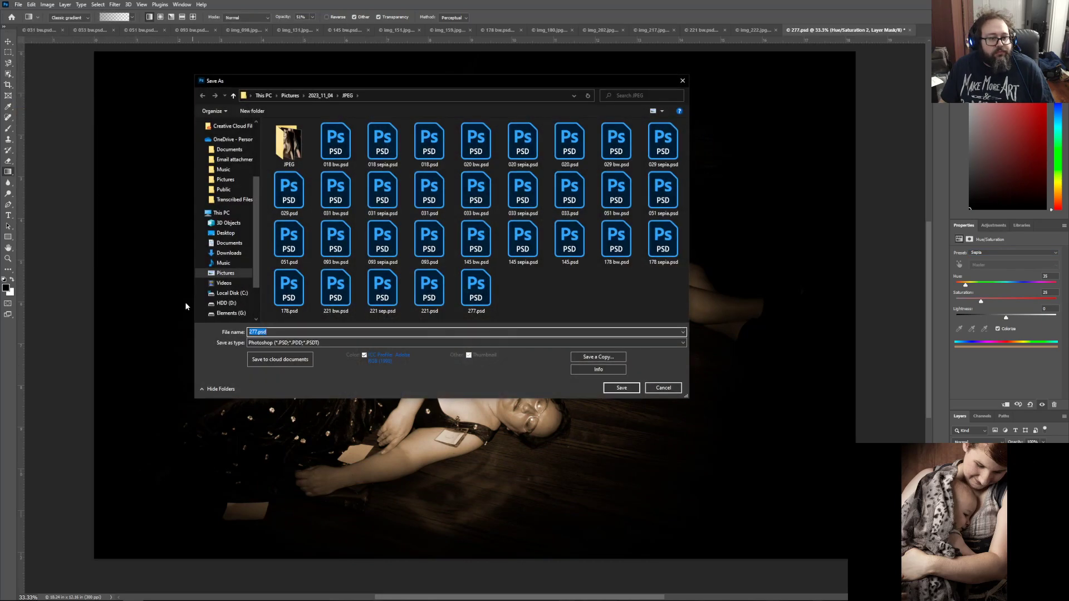
click(258, 331)
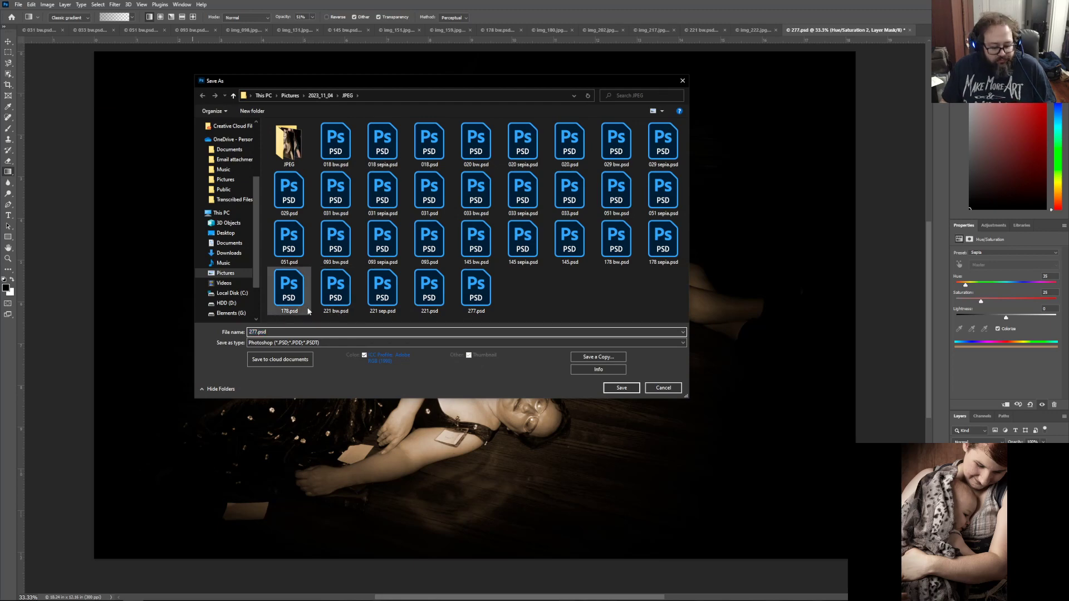
text(sepia)
key(Return)
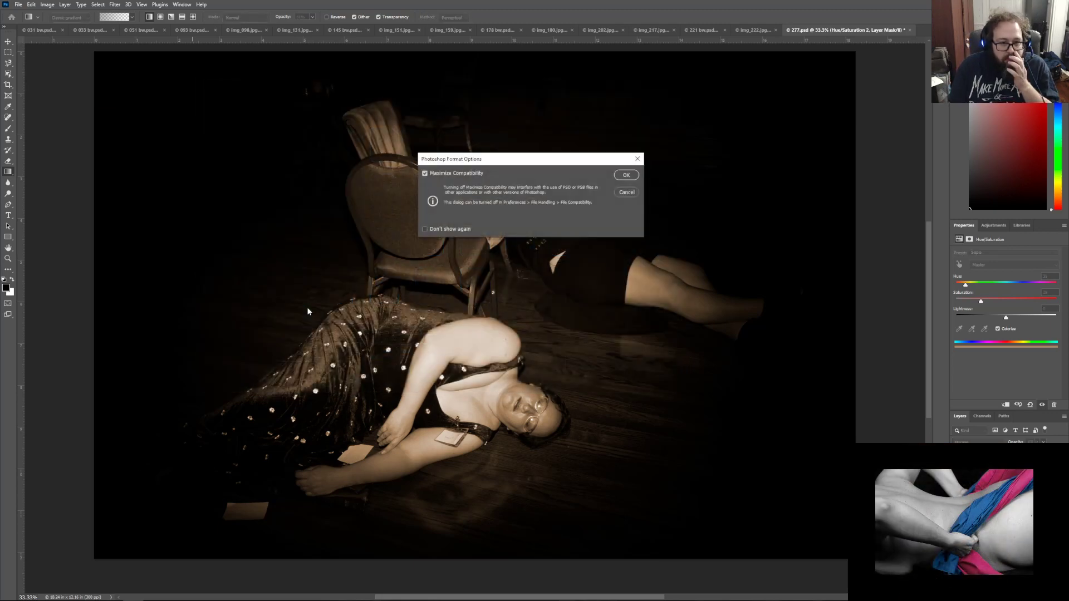
key(Return)
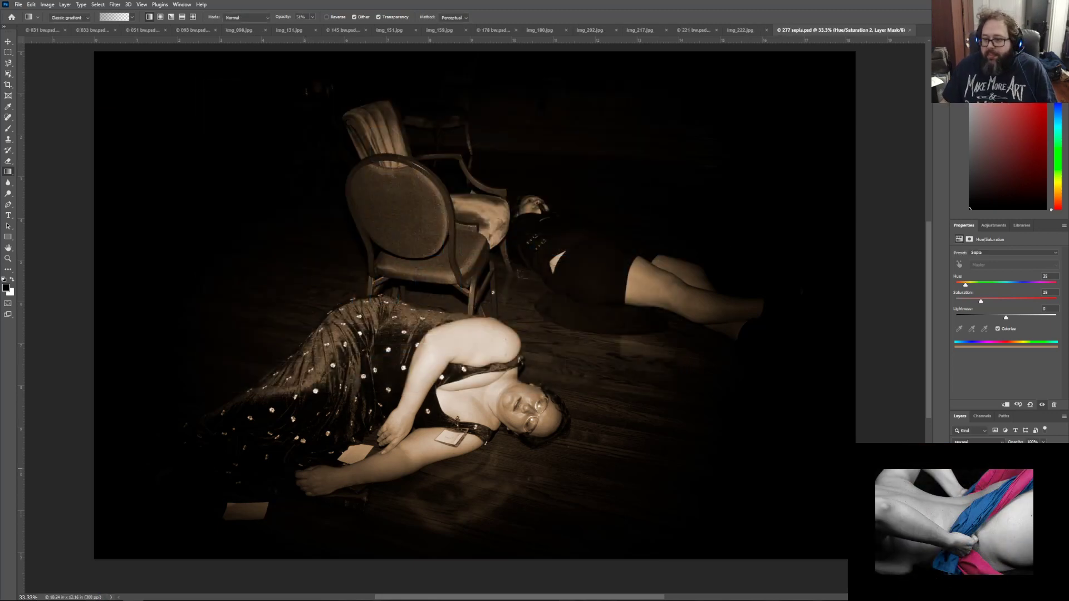
Step: Add a Black & White adjustment layer above the sepia toning and apply the Maximum Black preset
click(988, 226)
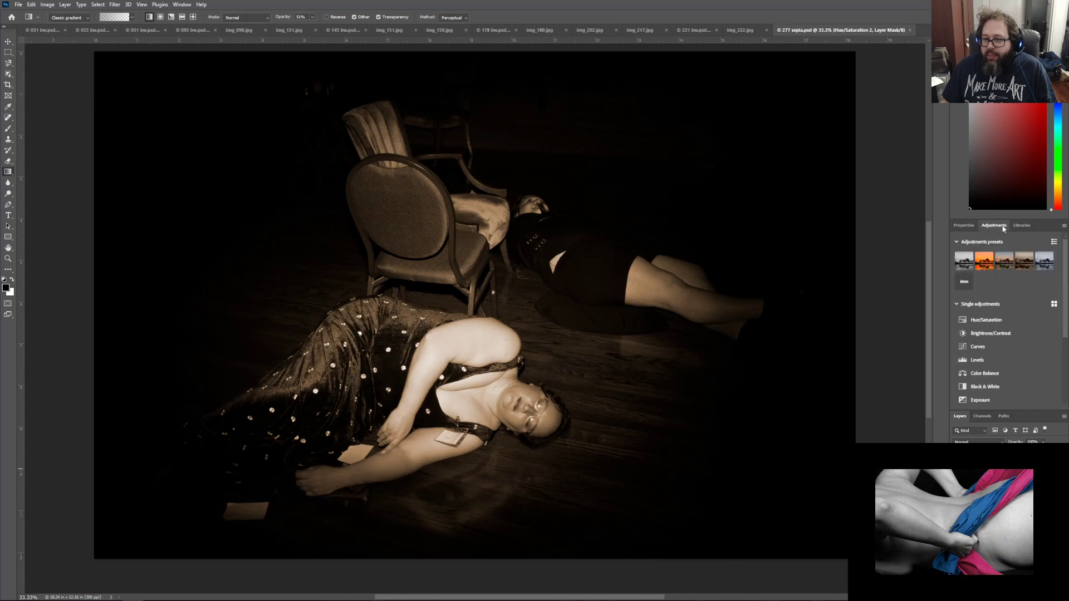
click(991, 387)
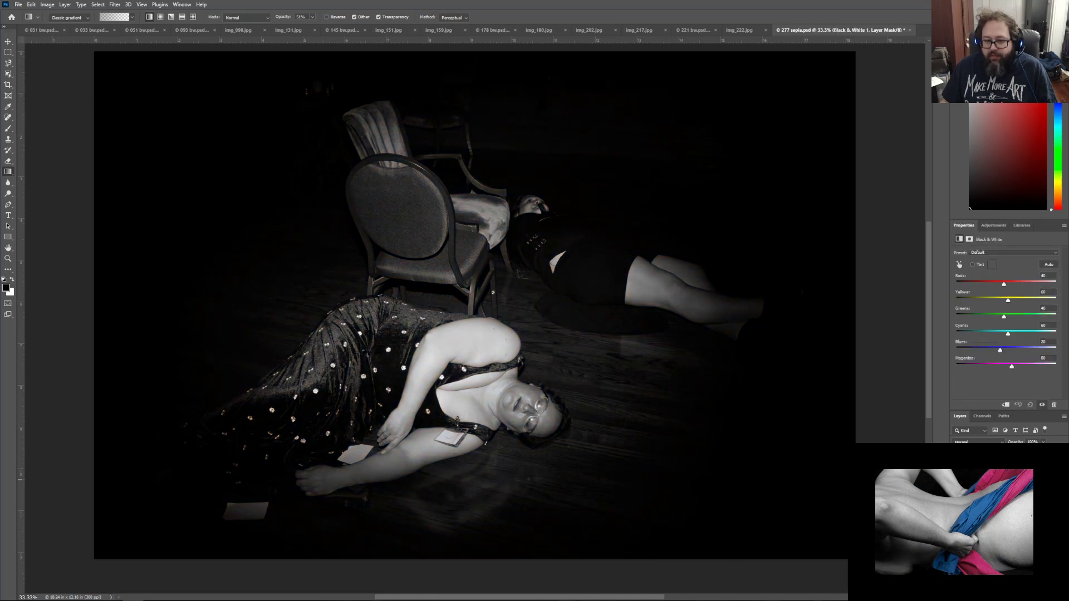
click(1001, 253)
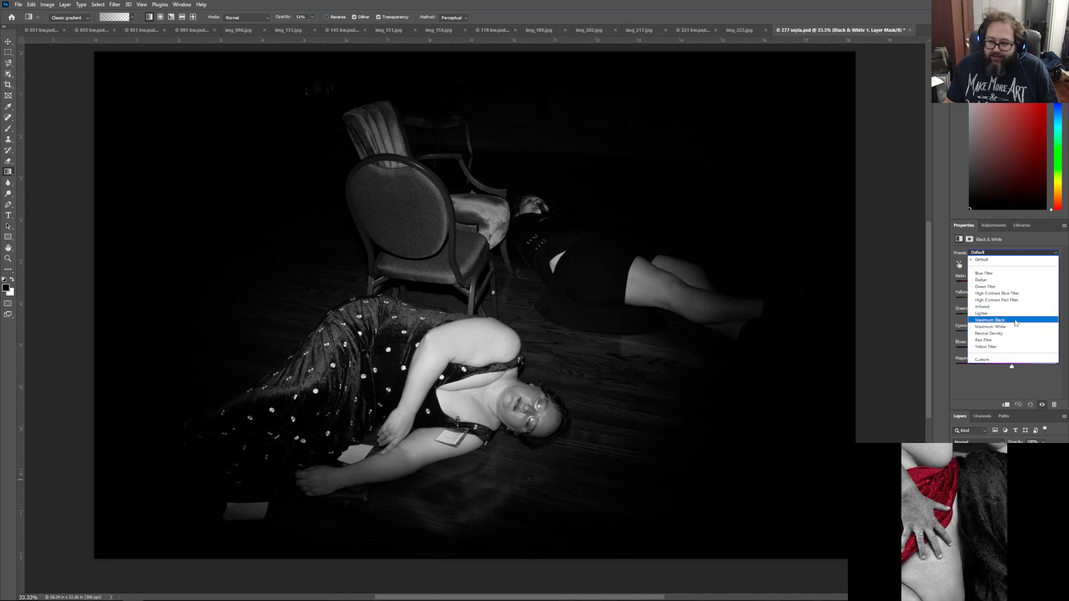
click(1014, 321)
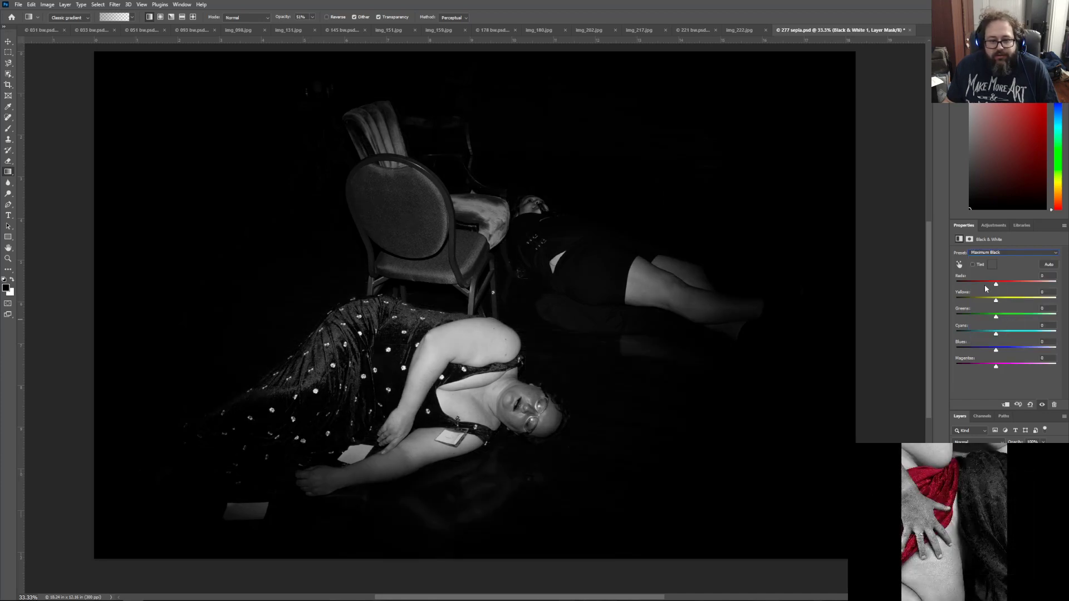
Step: Adjust the Black & White mix to Reds 83, Yellows 102, Greens 4 and Blues 69
drag(996, 284, 1014, 289)
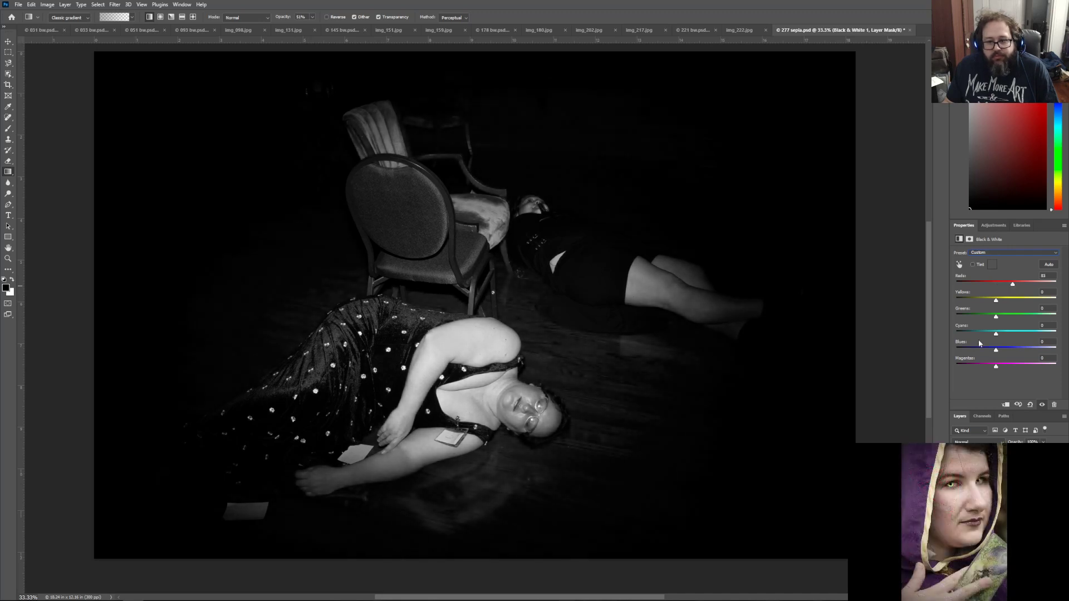
drag(998, 304, 1017, 306)
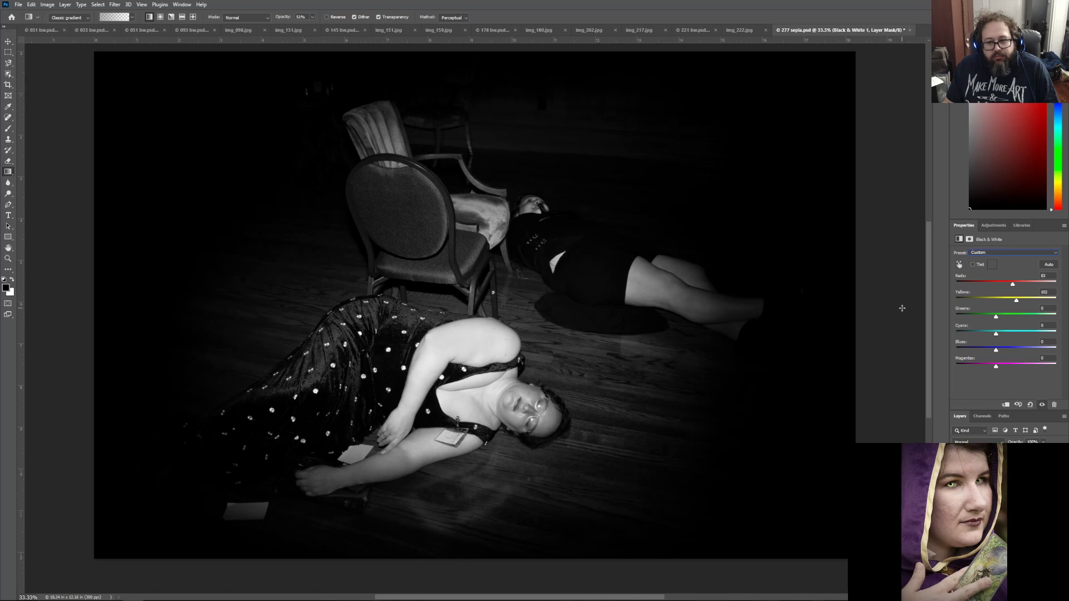
drag(997, 352, 1010, 353)
drag(996, 316, 998, 317)
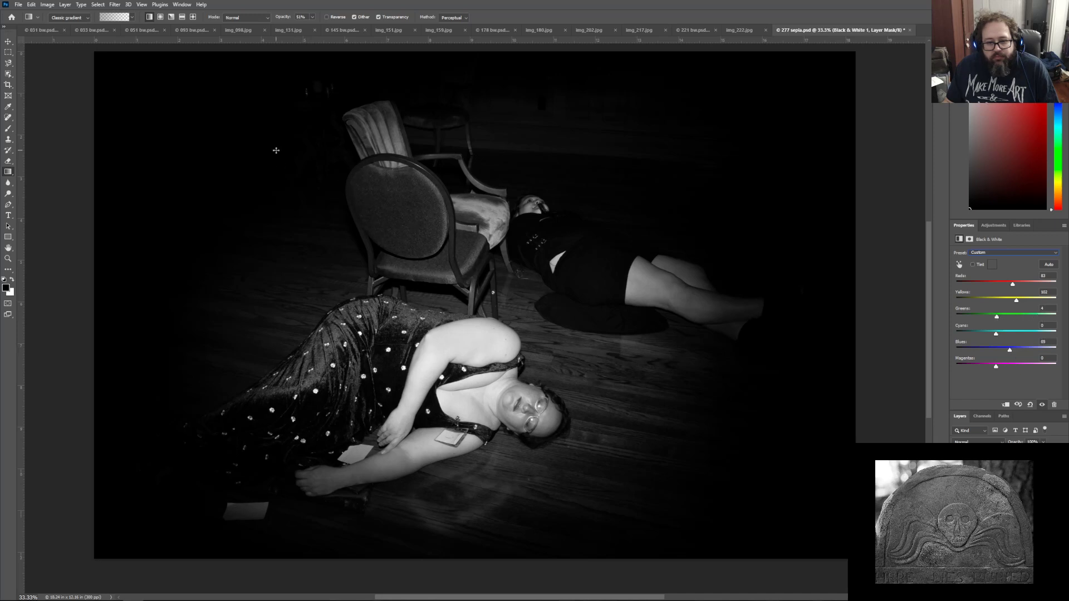
Step: Save the monochrome version as a separate Photoshop file named 277 bw.psd in the JPEG folder
click(20, 5)
click(51, 107)
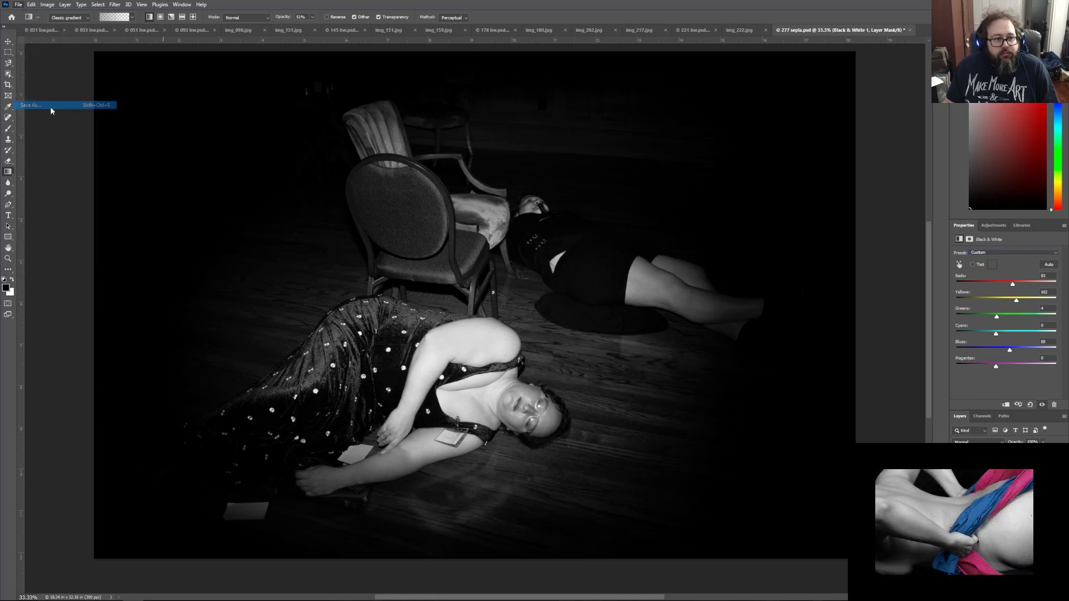
double_click(269, 332)
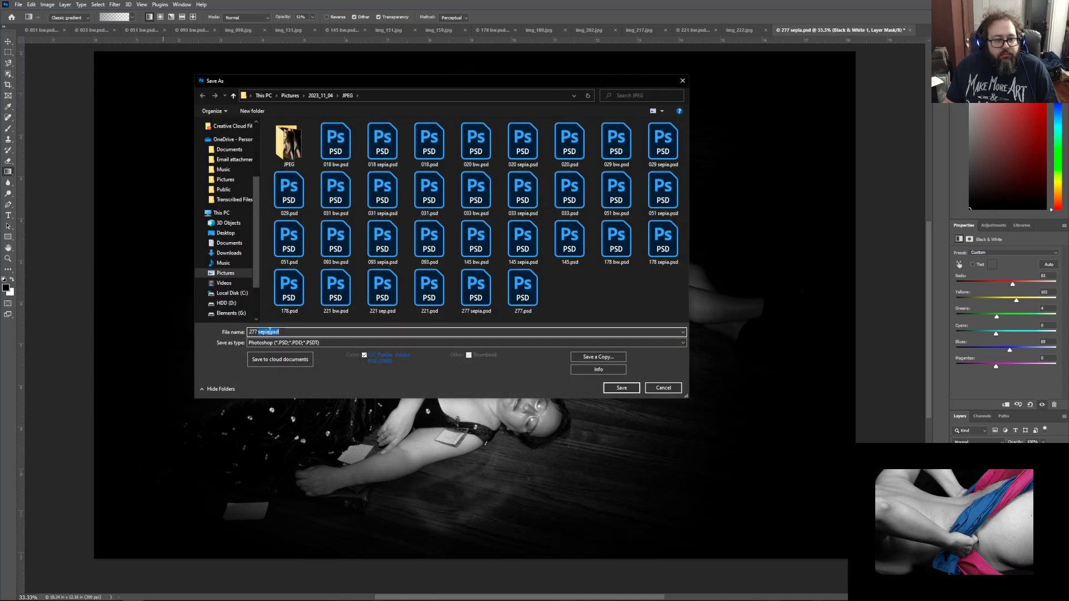
click(269, 332)
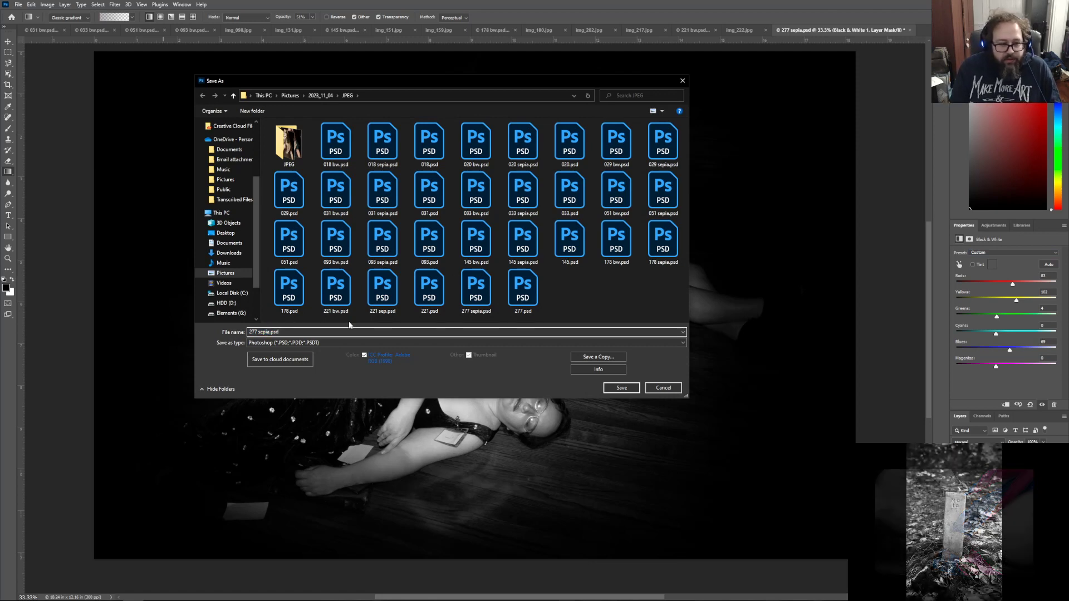
key(BackSpace)
key(BackSpace)
key(BackSpace)
key(BackSpace)
key(BackSpace)
key(BackSpace)
text(b)
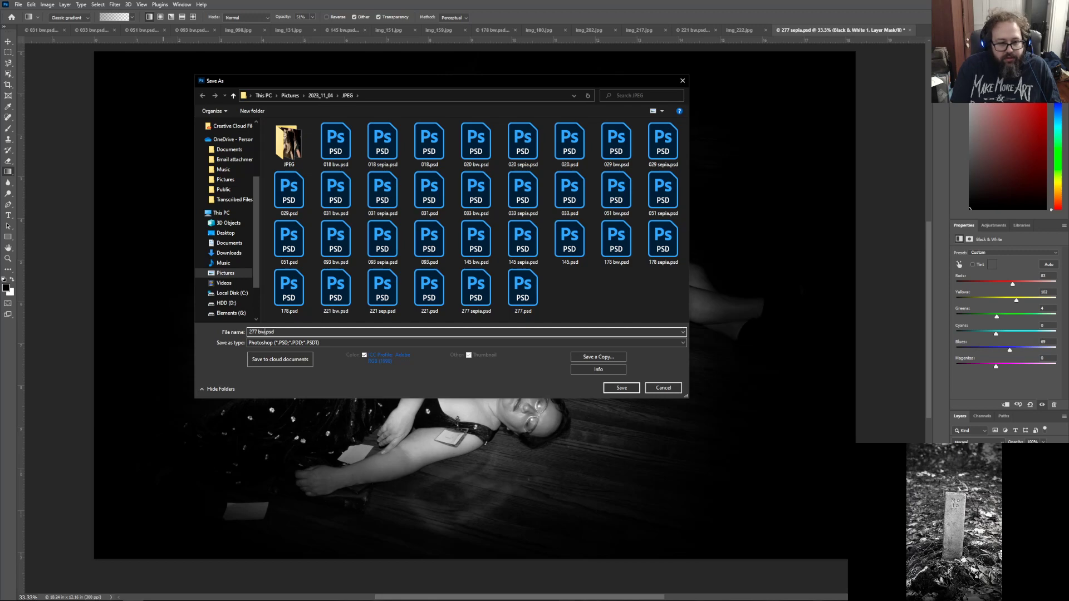
text(w)
key(Return)
key(Return)
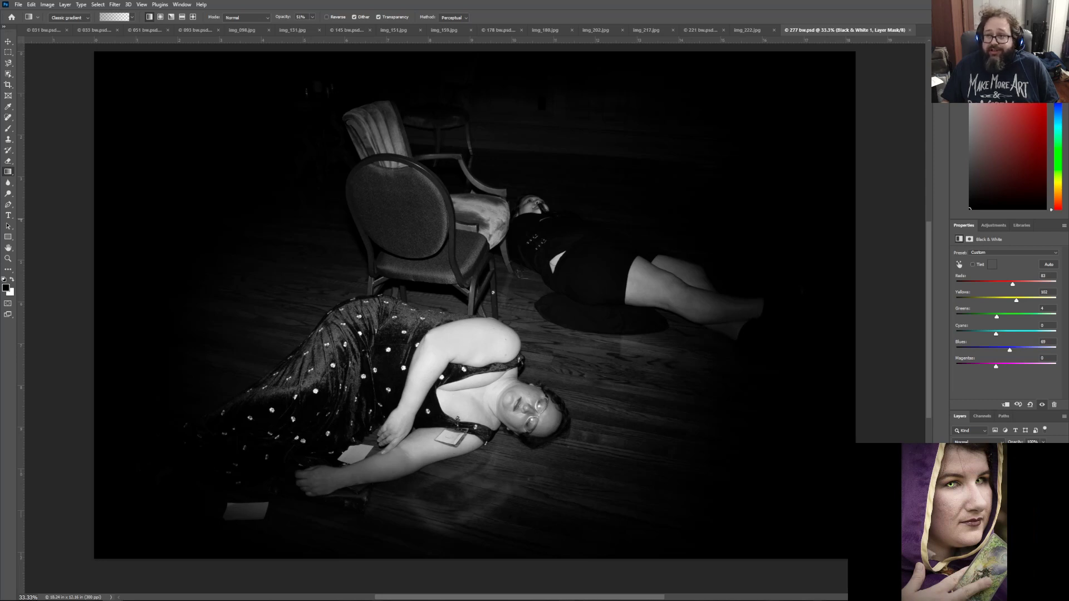
Step: Switch to Adobe Bridge, preview the black-and-white, sepia and colour versions of photo 018 together, and widen the preview area
drag(1068, 45, 74, 0)
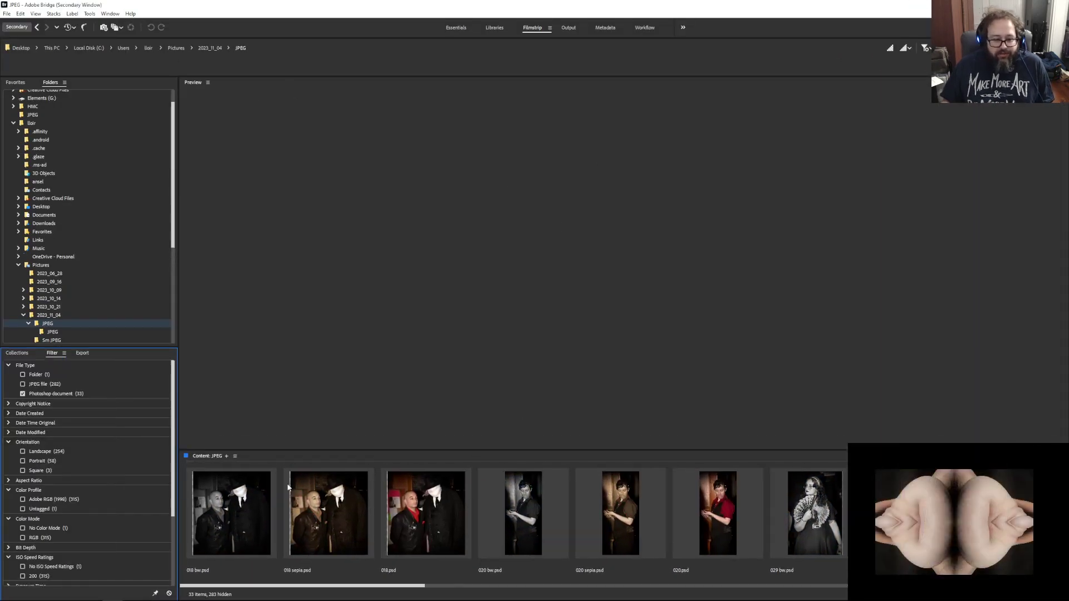
click(225, 503)
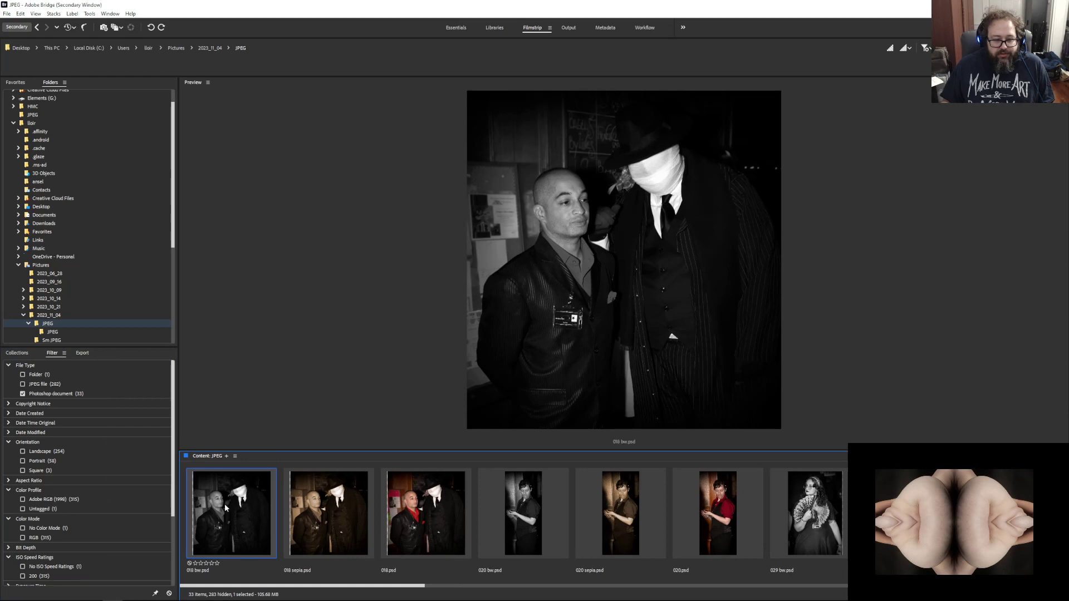
shift+click(419, 514)
drag(179, 162, 69, 163)
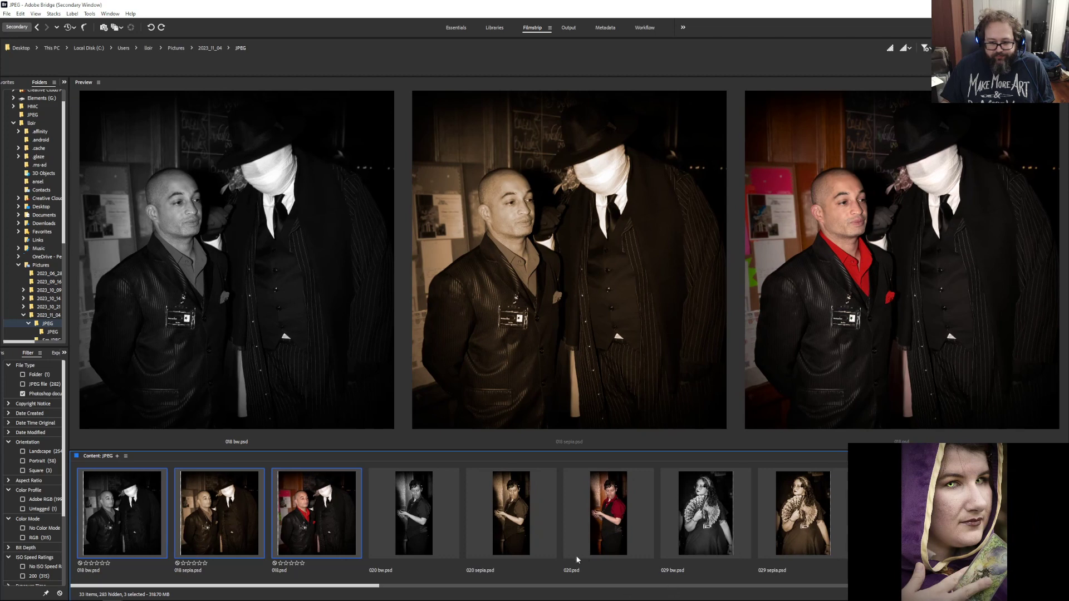
Step: Compare the black-and-white, sepia and colour versions of photo 020 side by side, and do the same for photo 029
click(418, 492)
shift+click(601, 503)
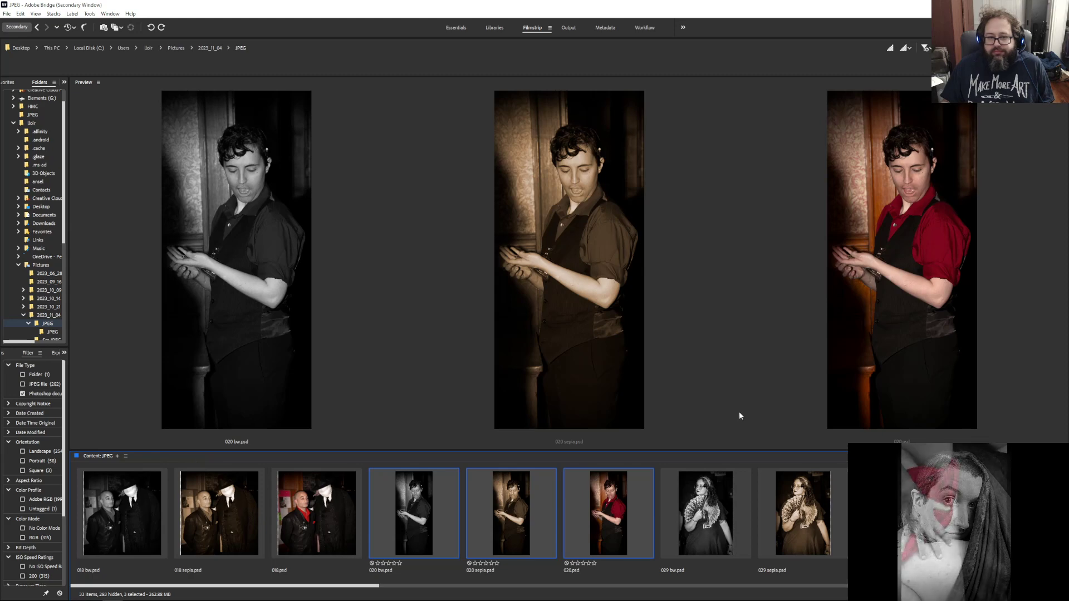
click(717, 504)
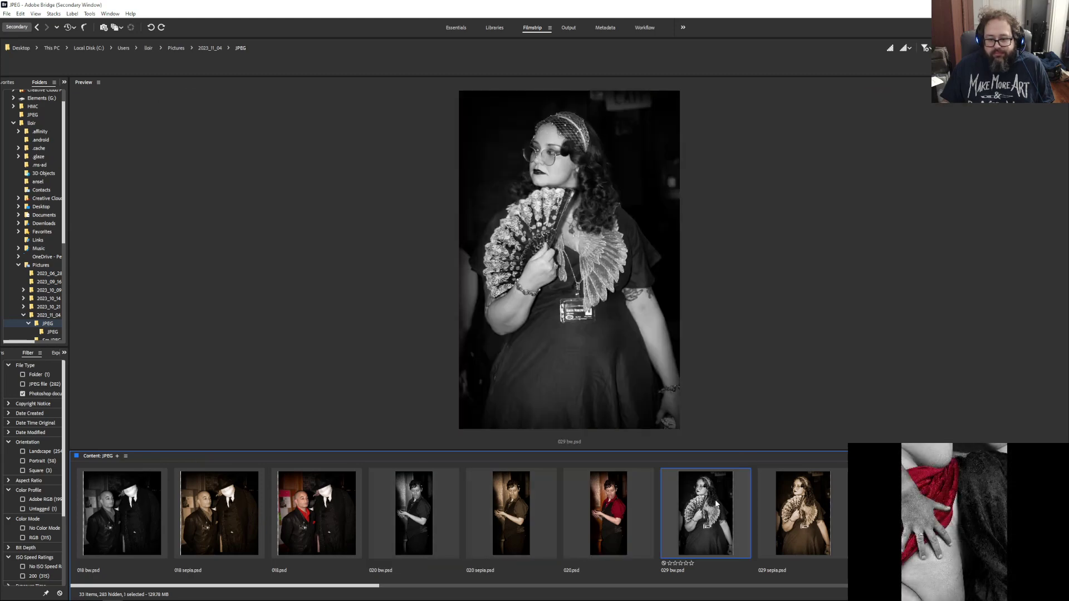
shift+click(895, 506)
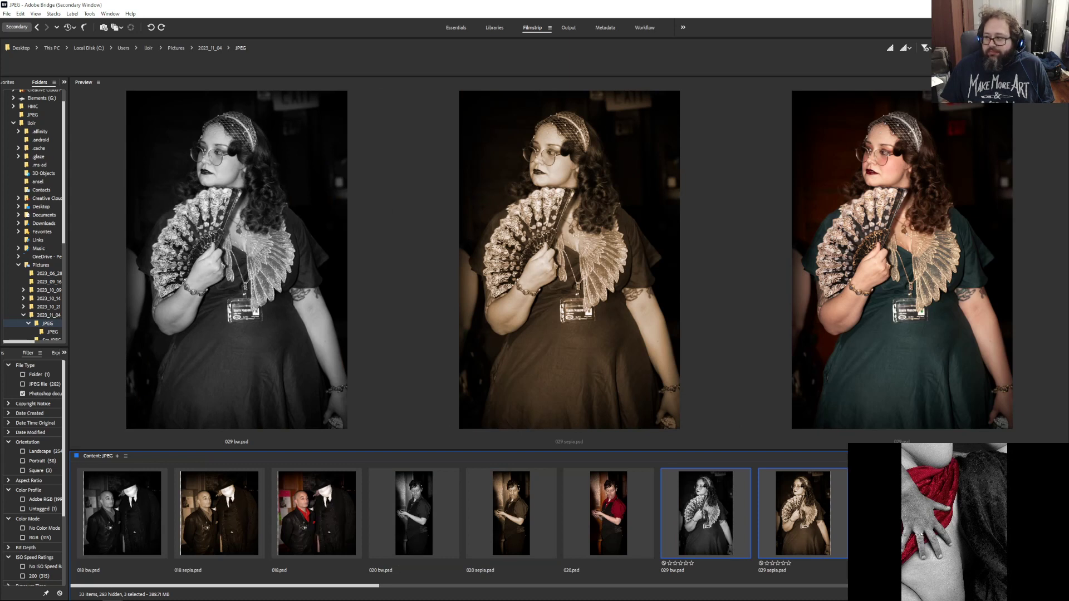
scroll(568, 515, down, 5)
scroll(490, 509, down, 3)
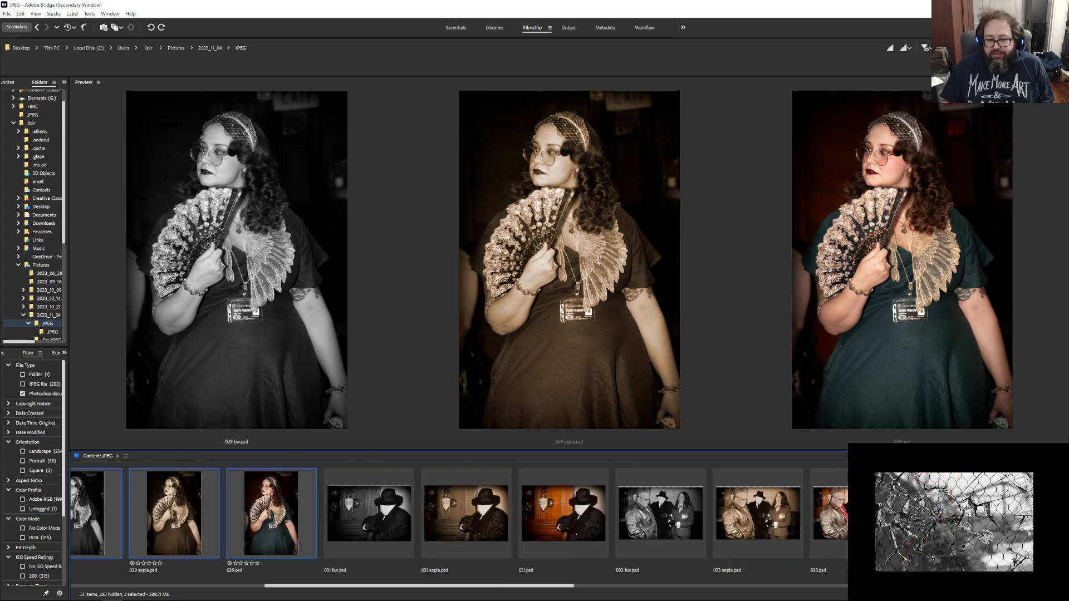
Step: Preview the black-and-white, sepia and colour versions of photo 031 together, and enlarge the preview area vertically
click(372, 506)
shift+click(557, 502)
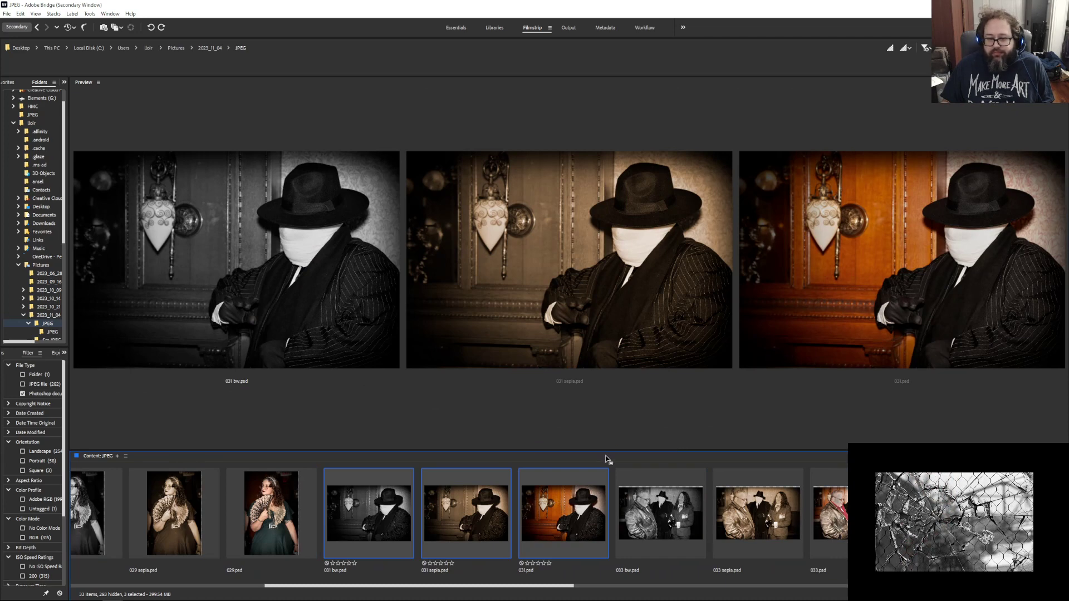
drag(609, 449, 609, 478)
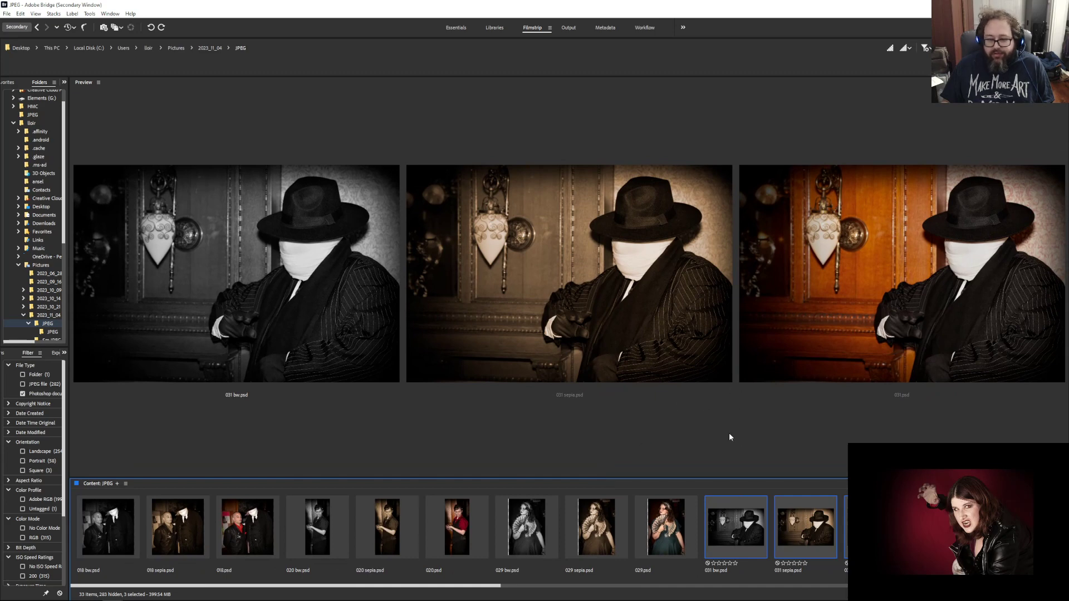
Step: Compare the black-and-white, sepia and colour versions of photo 033 side by side
key(Right)
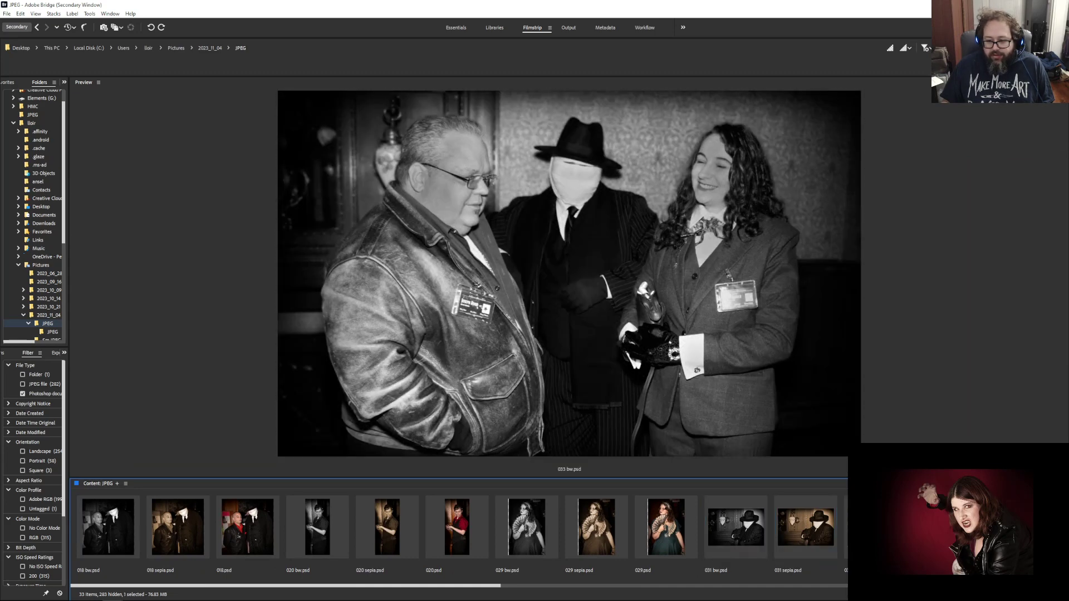
key(shift+Right)
key(shift+Right)
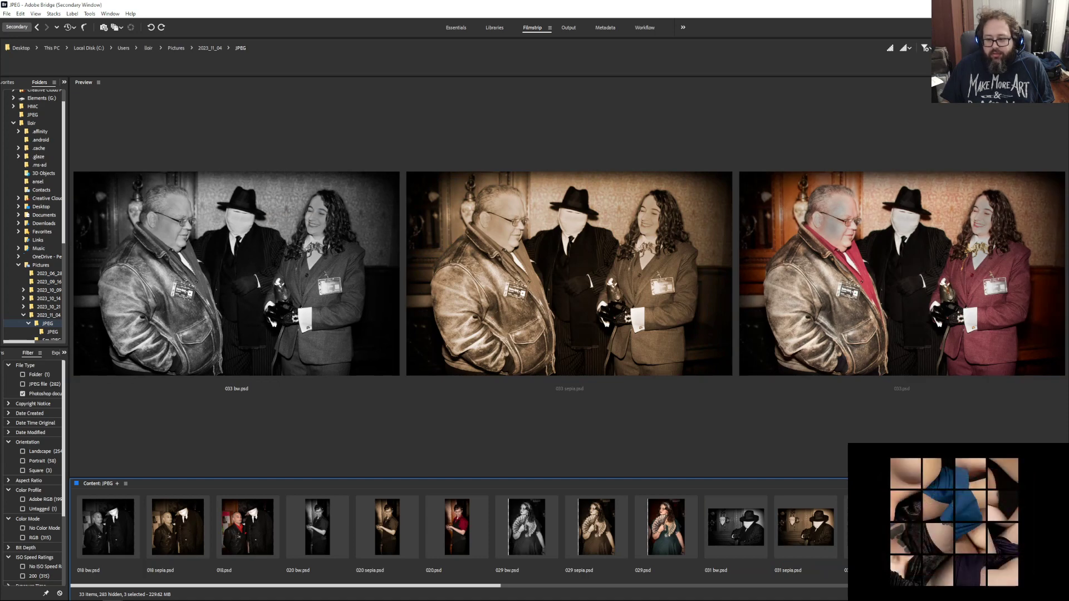
Step: Compare the three versions of photo 051 side by side, and do the same for photo 093
drag(429, 586, 721, 595)
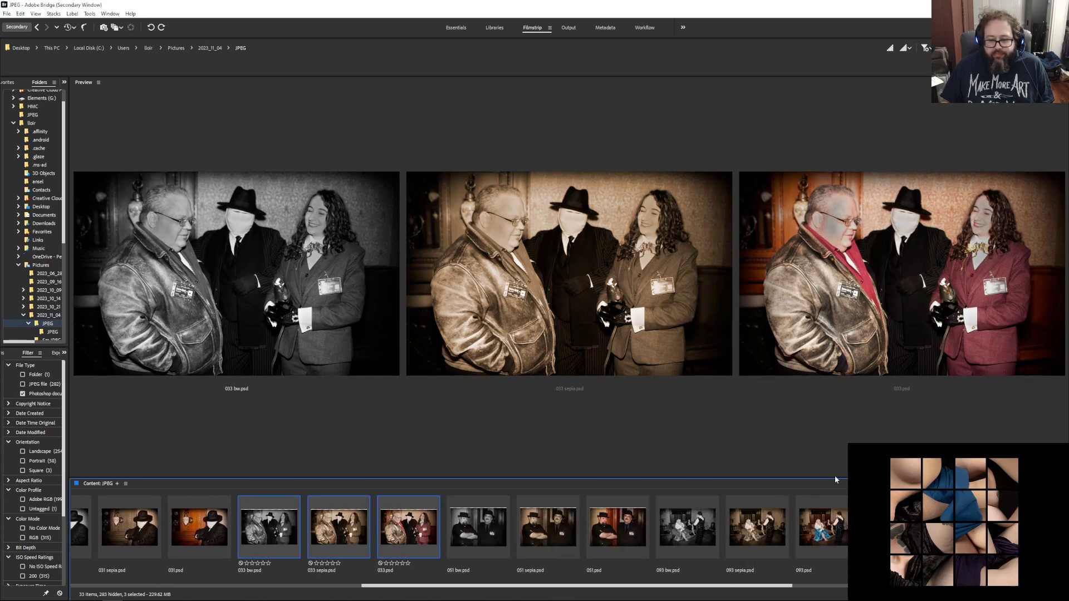
click(492, 524)
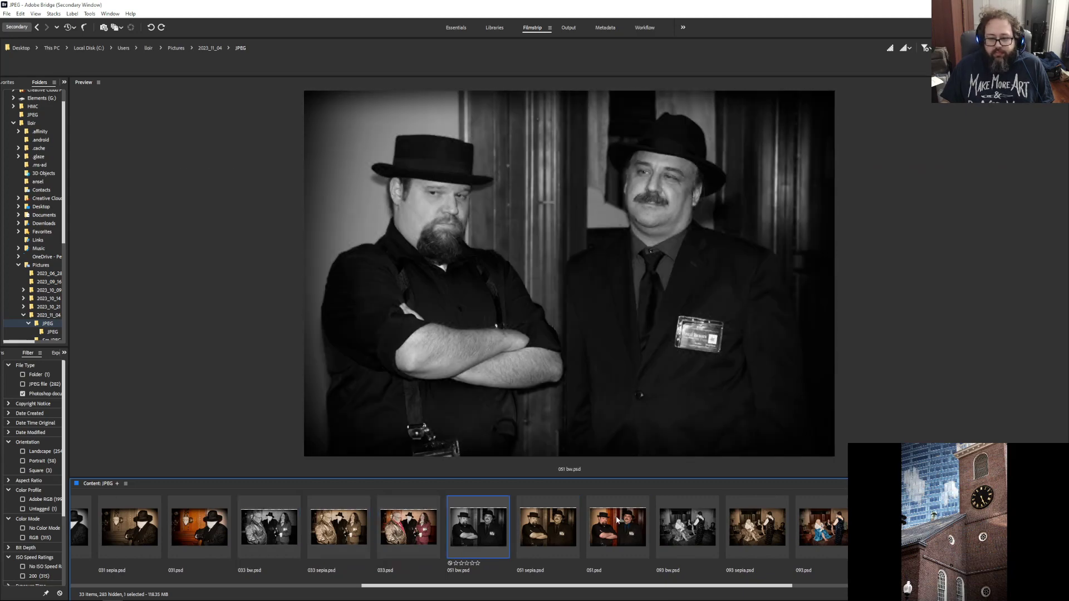
shift+click(616, 522)
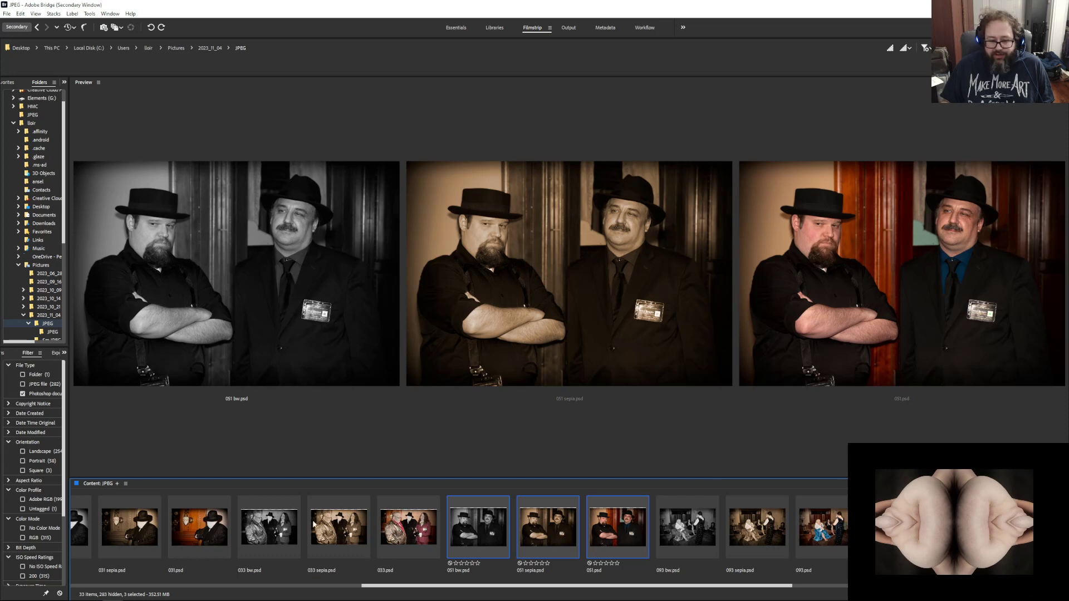
click(677, 530)
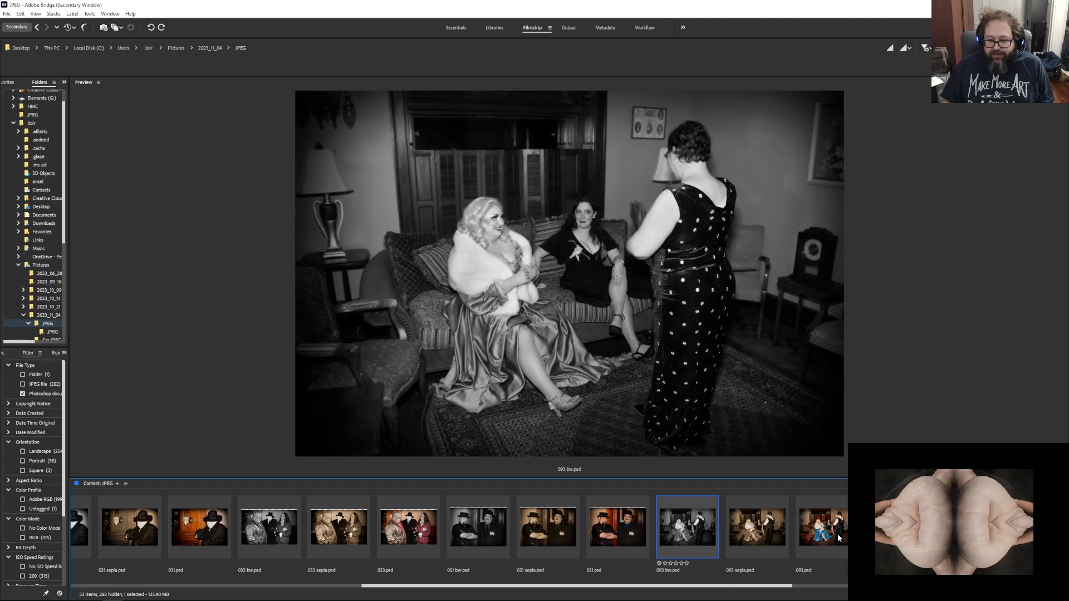
shift+click(839, 532)
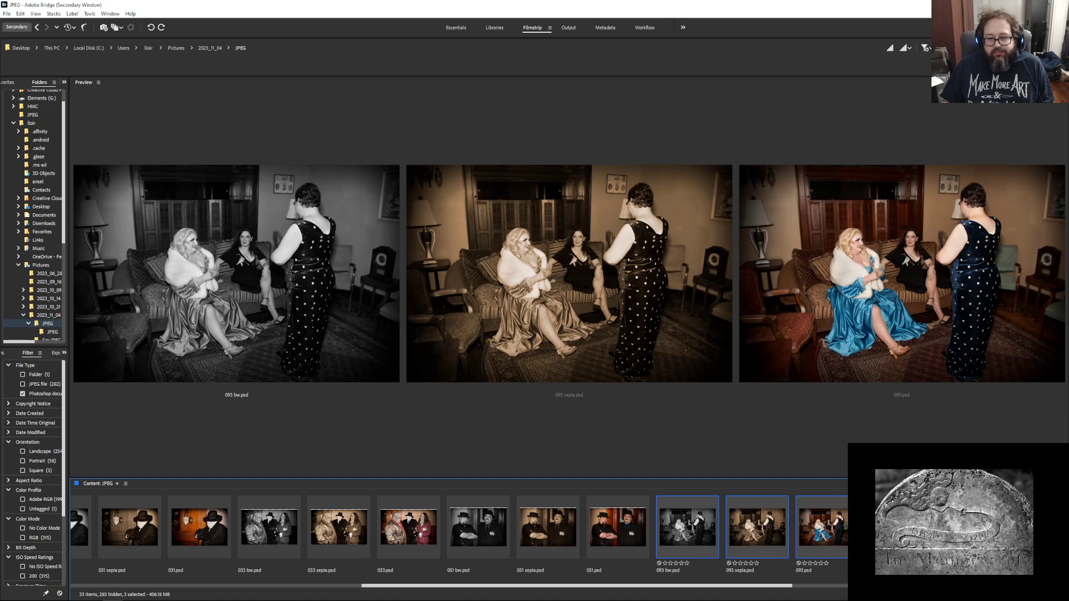
Step: Compare the three versions of photo 145 side by side, and do the same for photo 178
scroll(459, 529, down, 2)
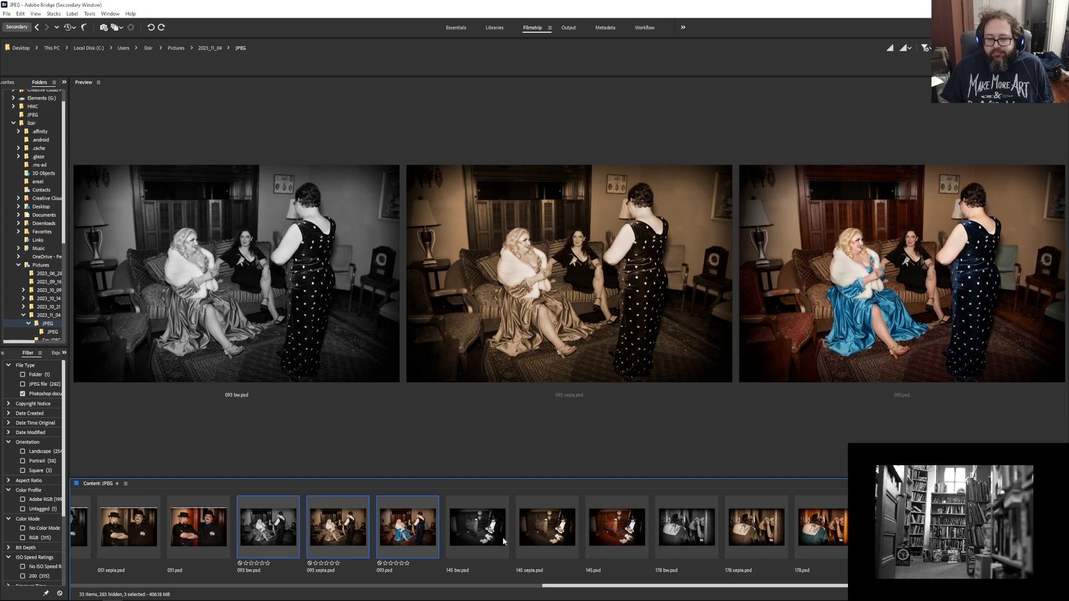
click(491, 533)
shift+click(617, 526)
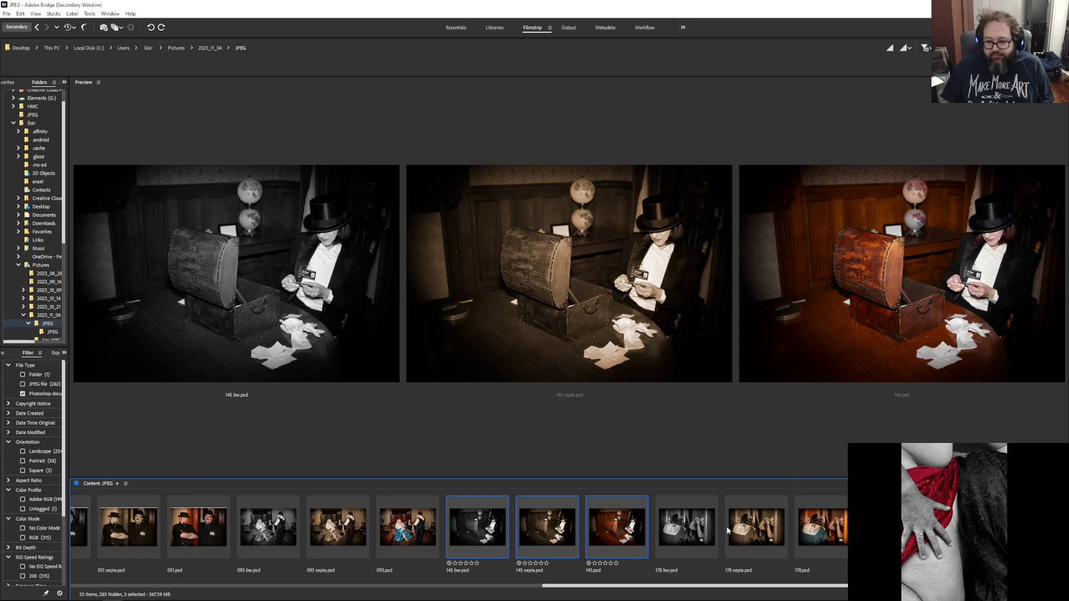
click(687, 526)
shift+click(821, 527)
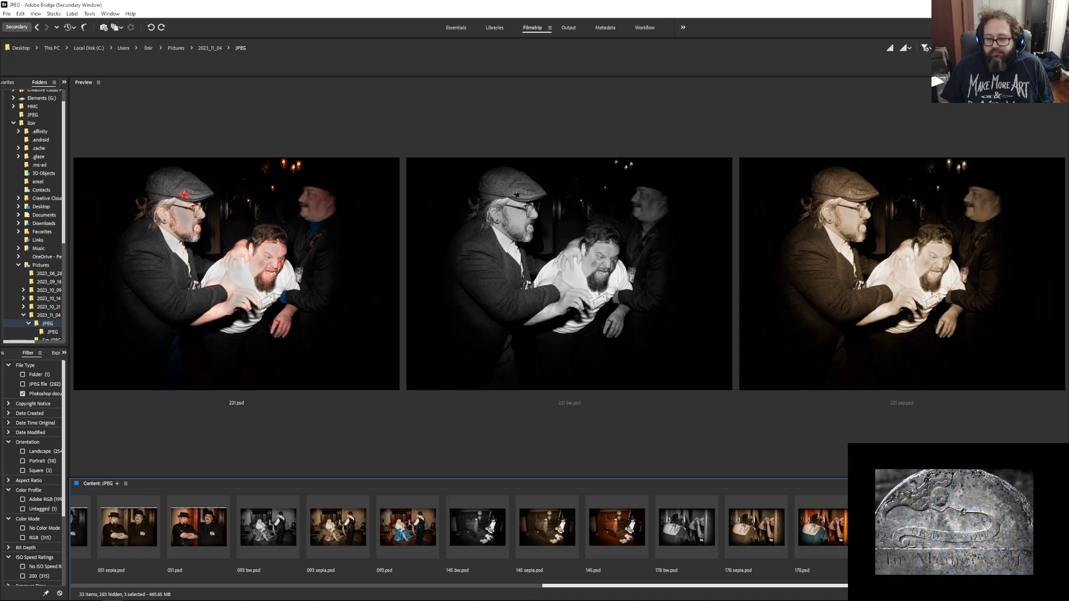
Step: Preview the black-and-white, sepia and colour versions of photo 277, the last set in the filmstrip, together
drag(891, 586, 956, 586)
scroll(569, 529, down, 1)
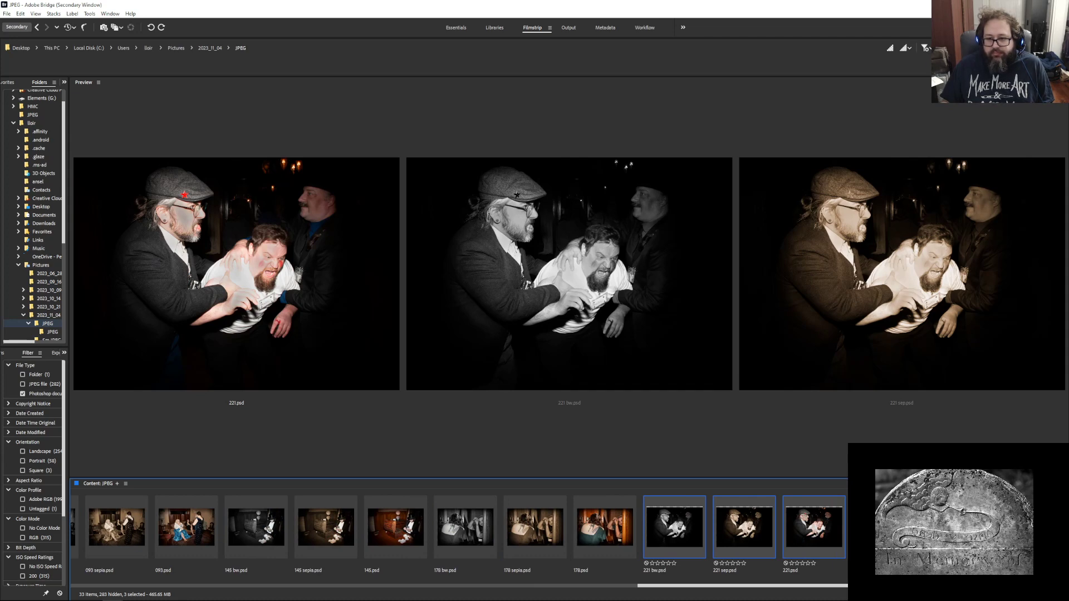
click(883, 526)
shift+click(1024, 526)
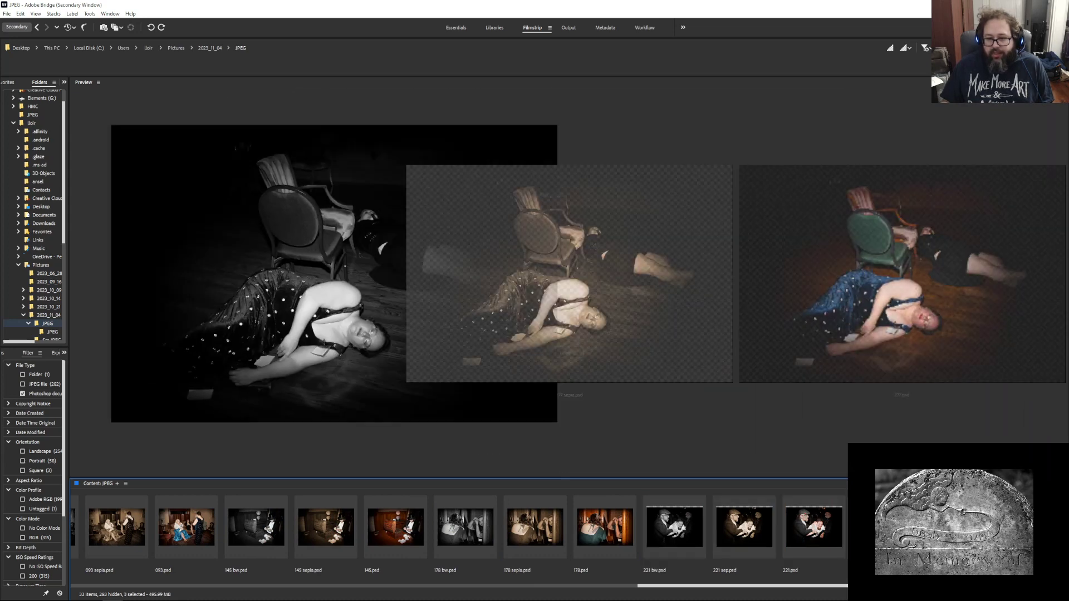